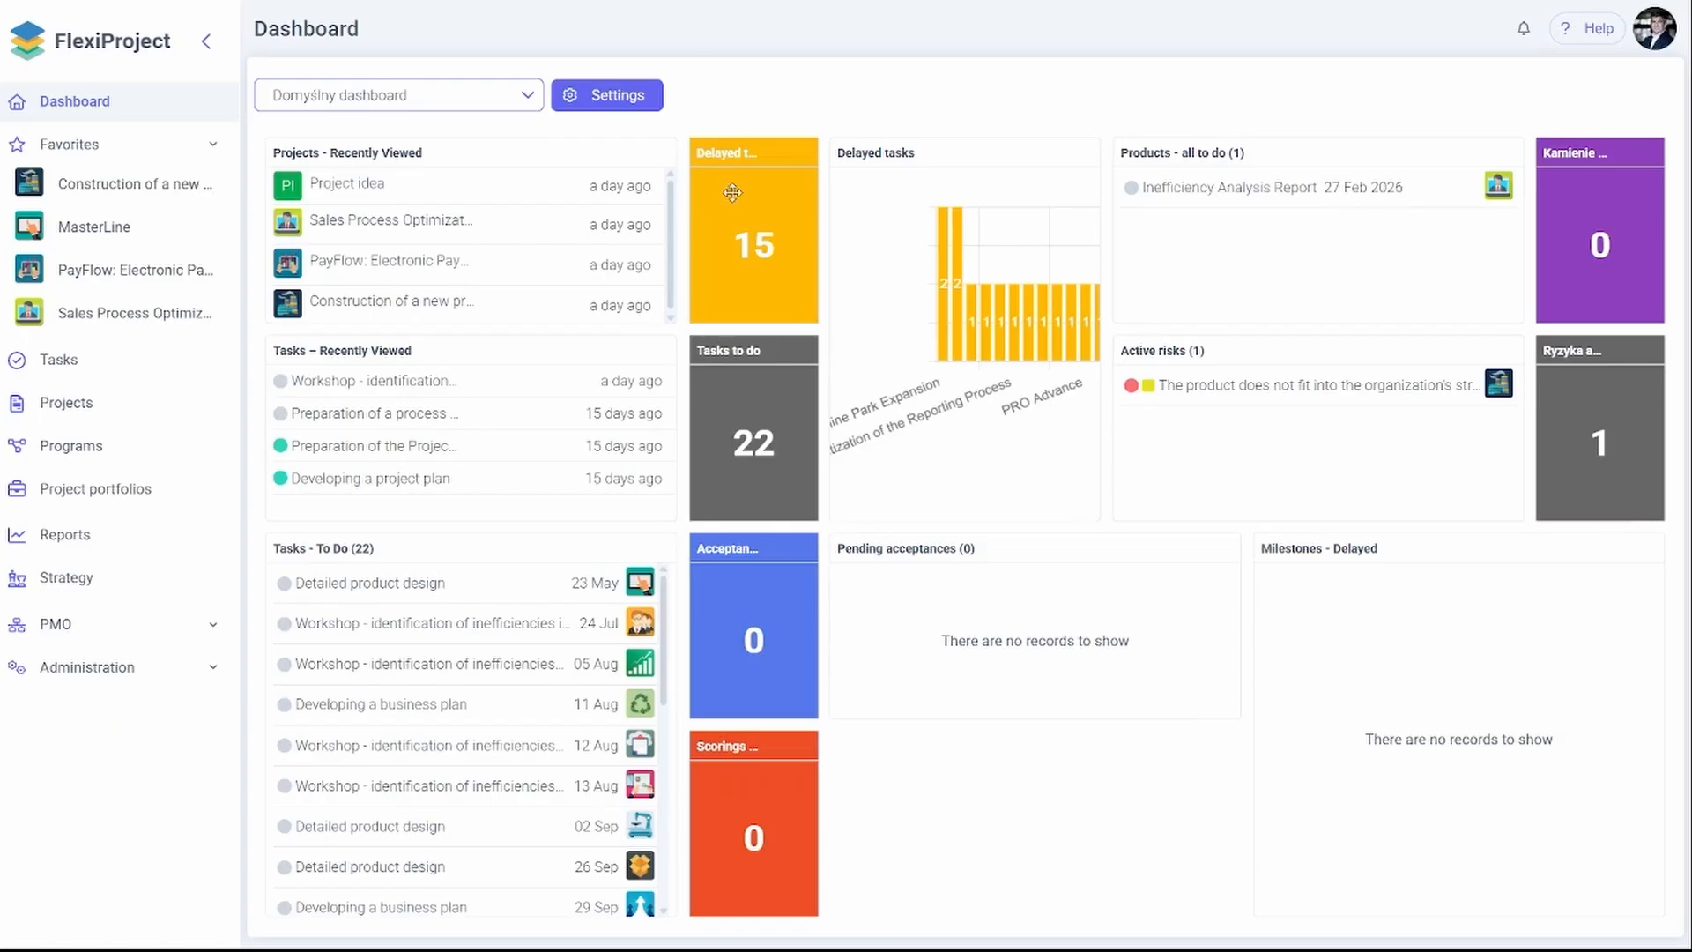
Invite a new user by e-mail from the Users administration and set their license to Full
left_click(169, 688)
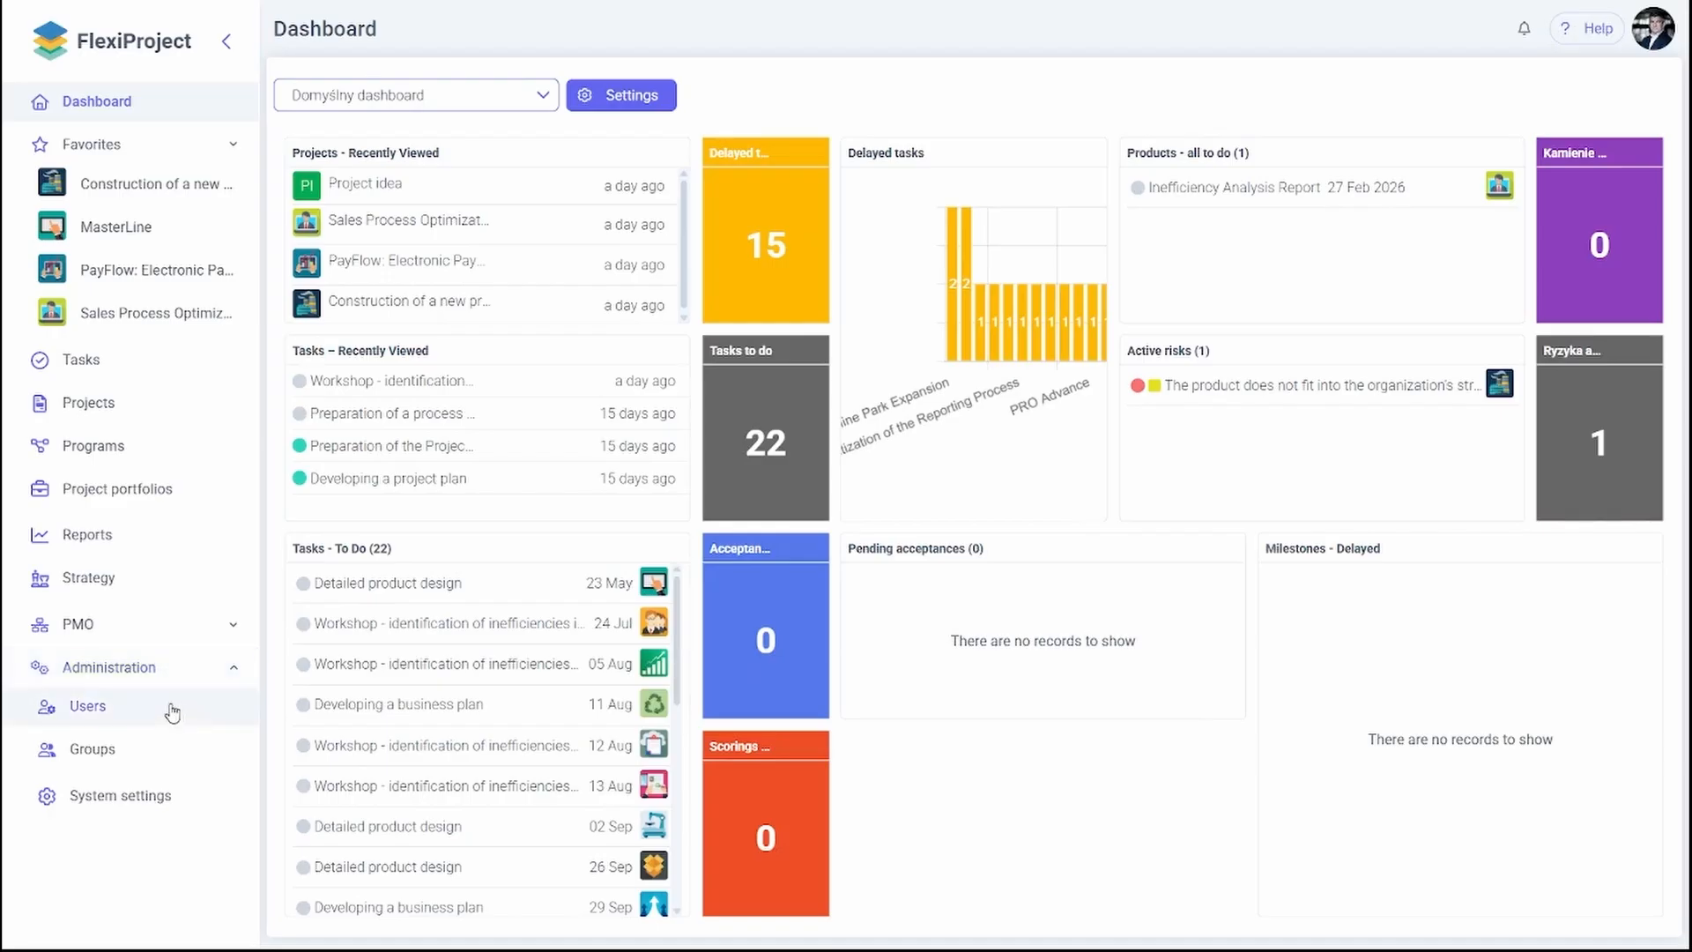
left_click(176, 725)
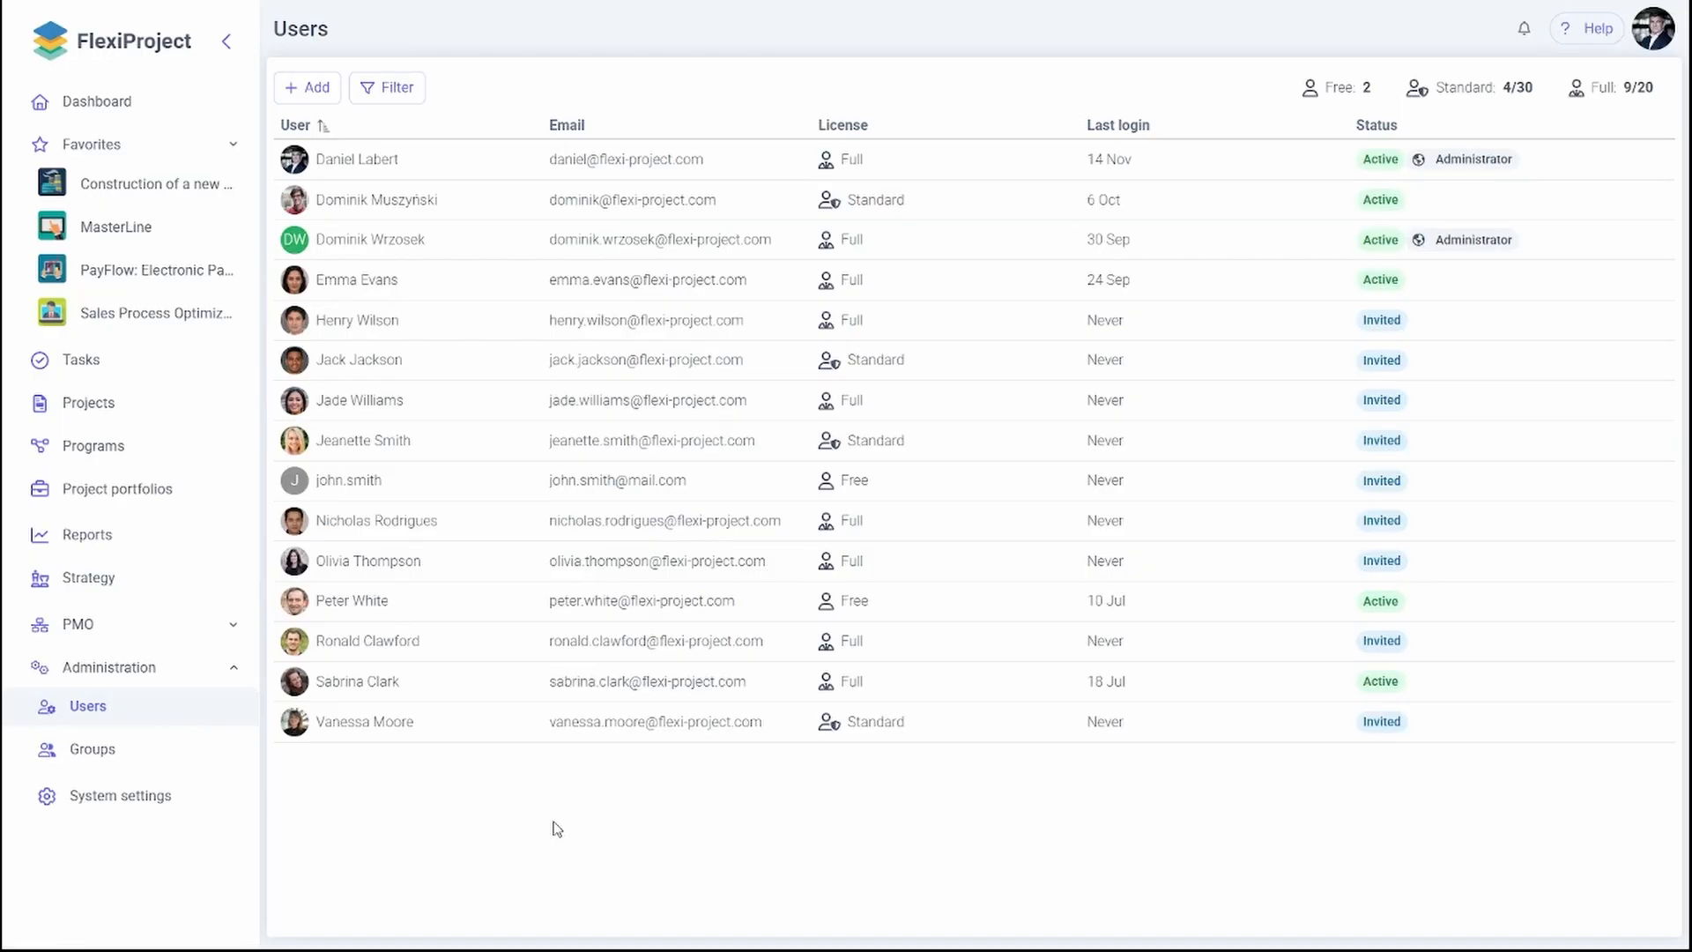
left_click(304, 88)
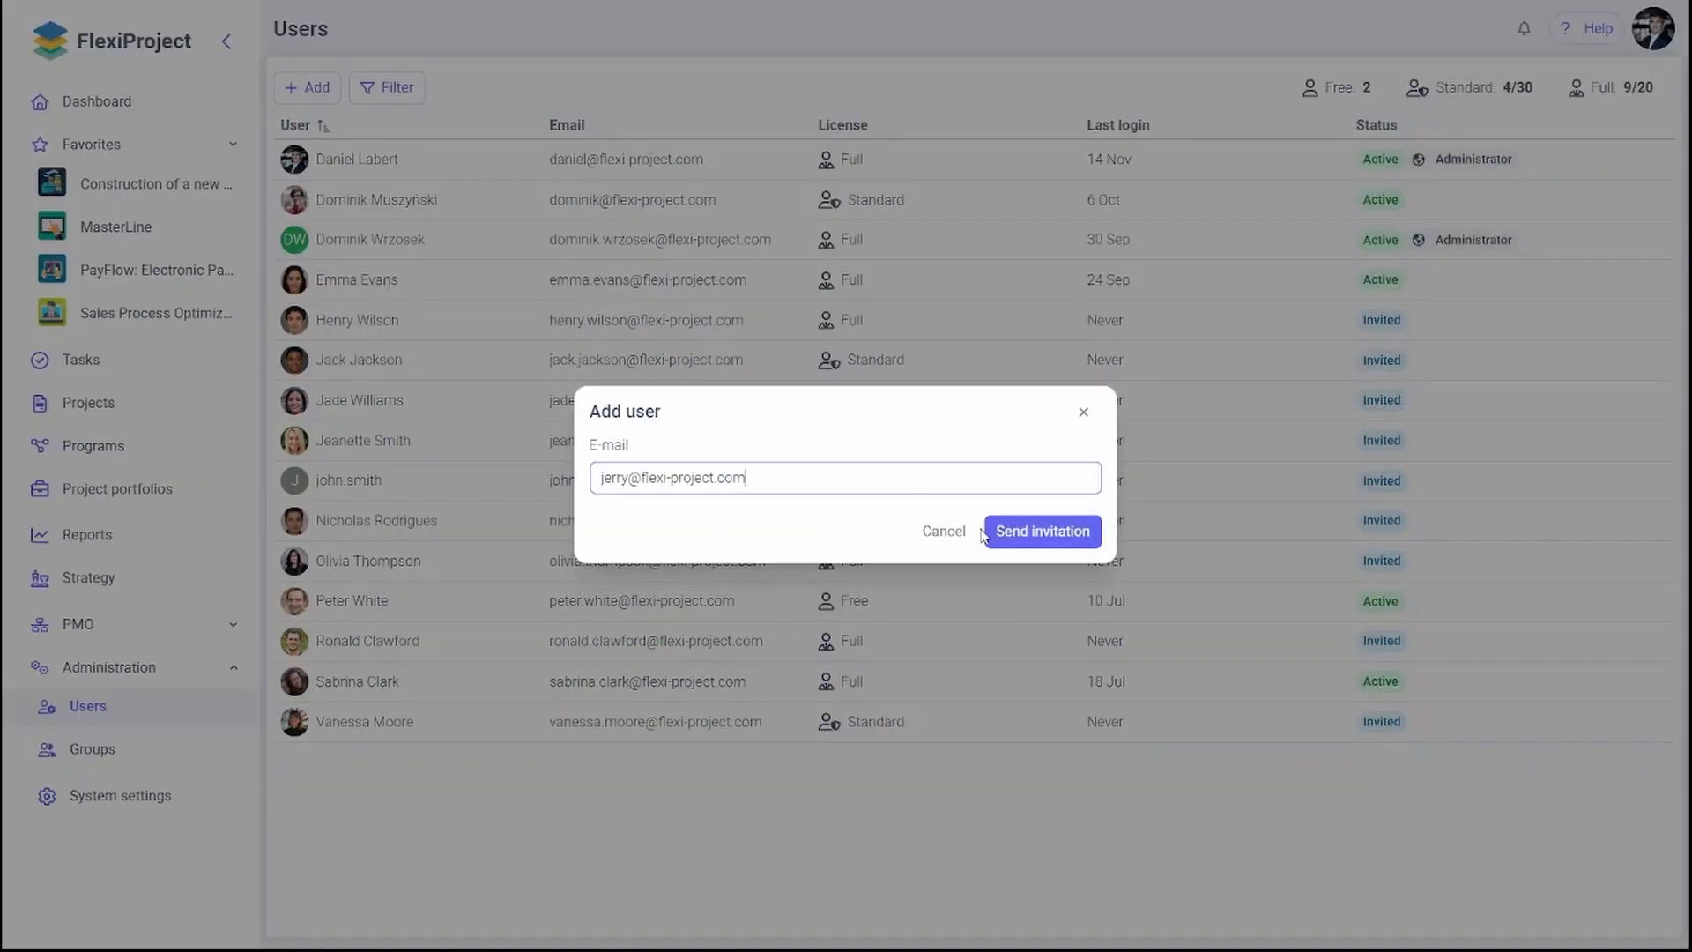
left_click(1083, 539)
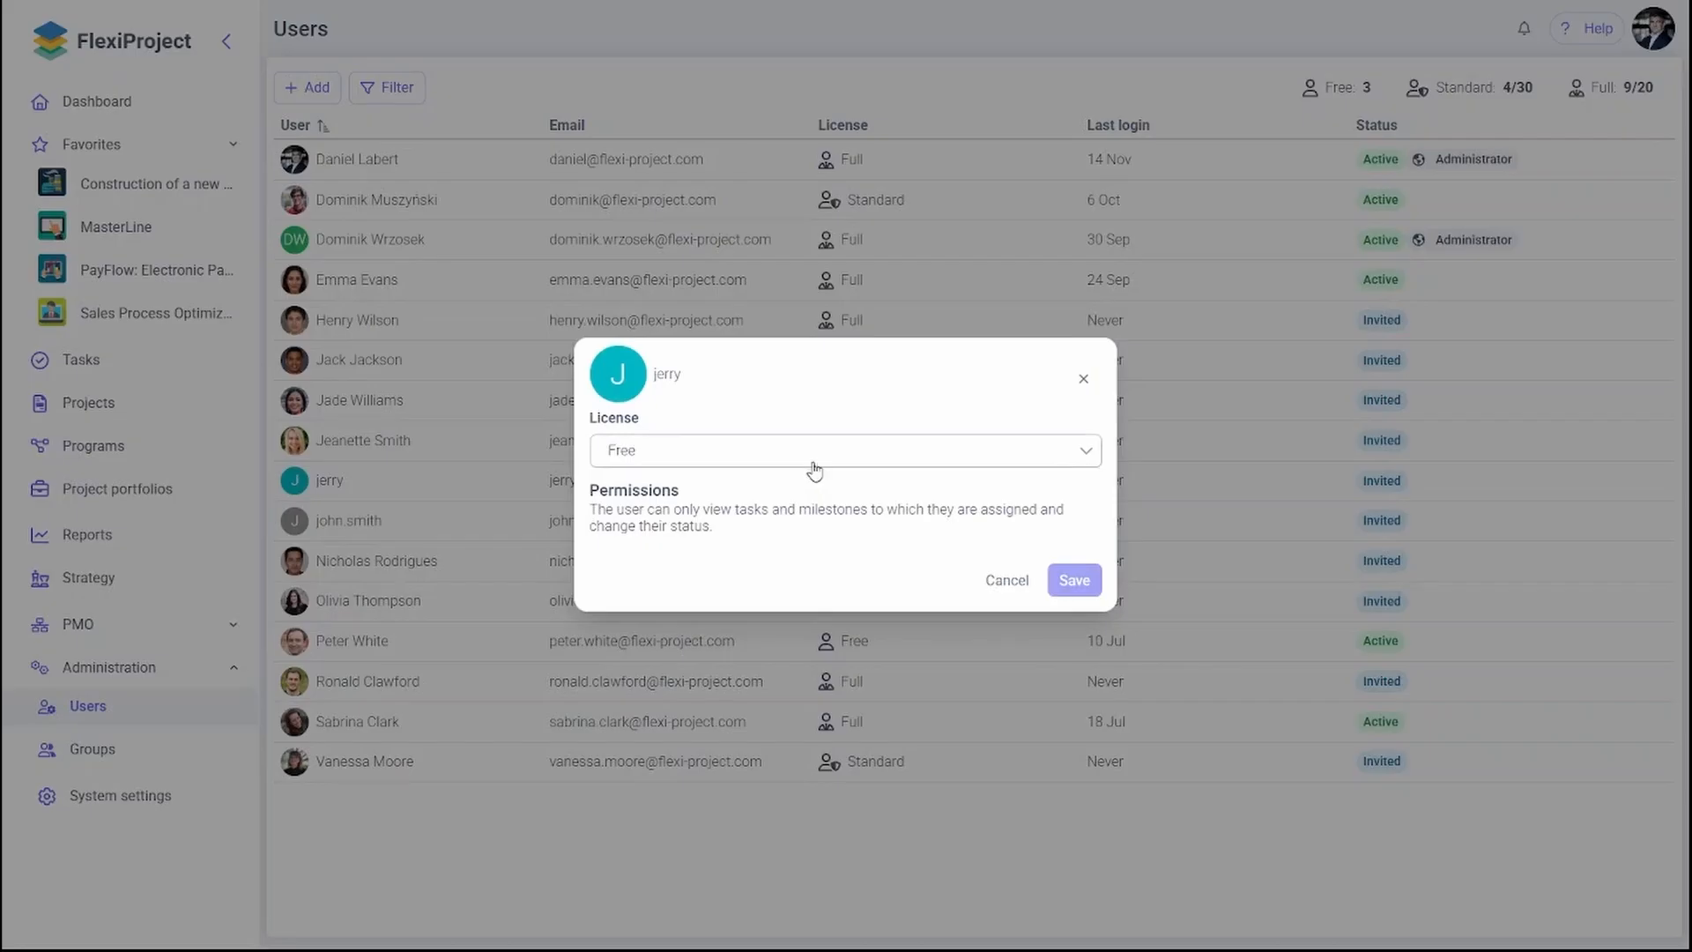
left_click(813, 467)
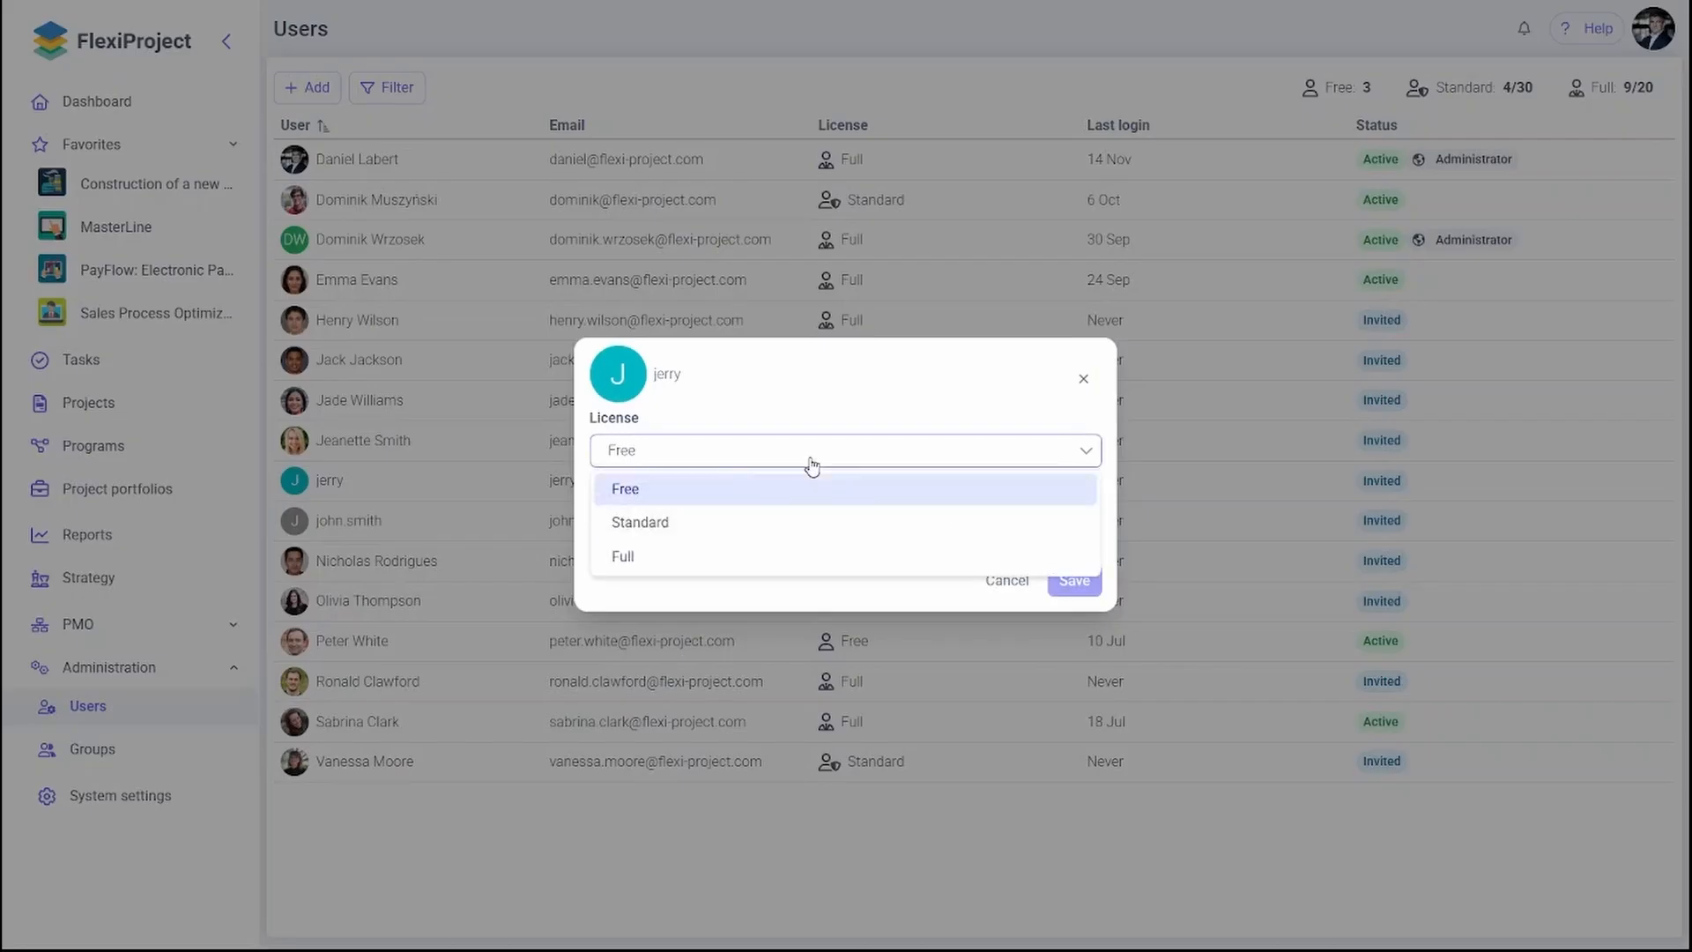
left_click(794, 556)
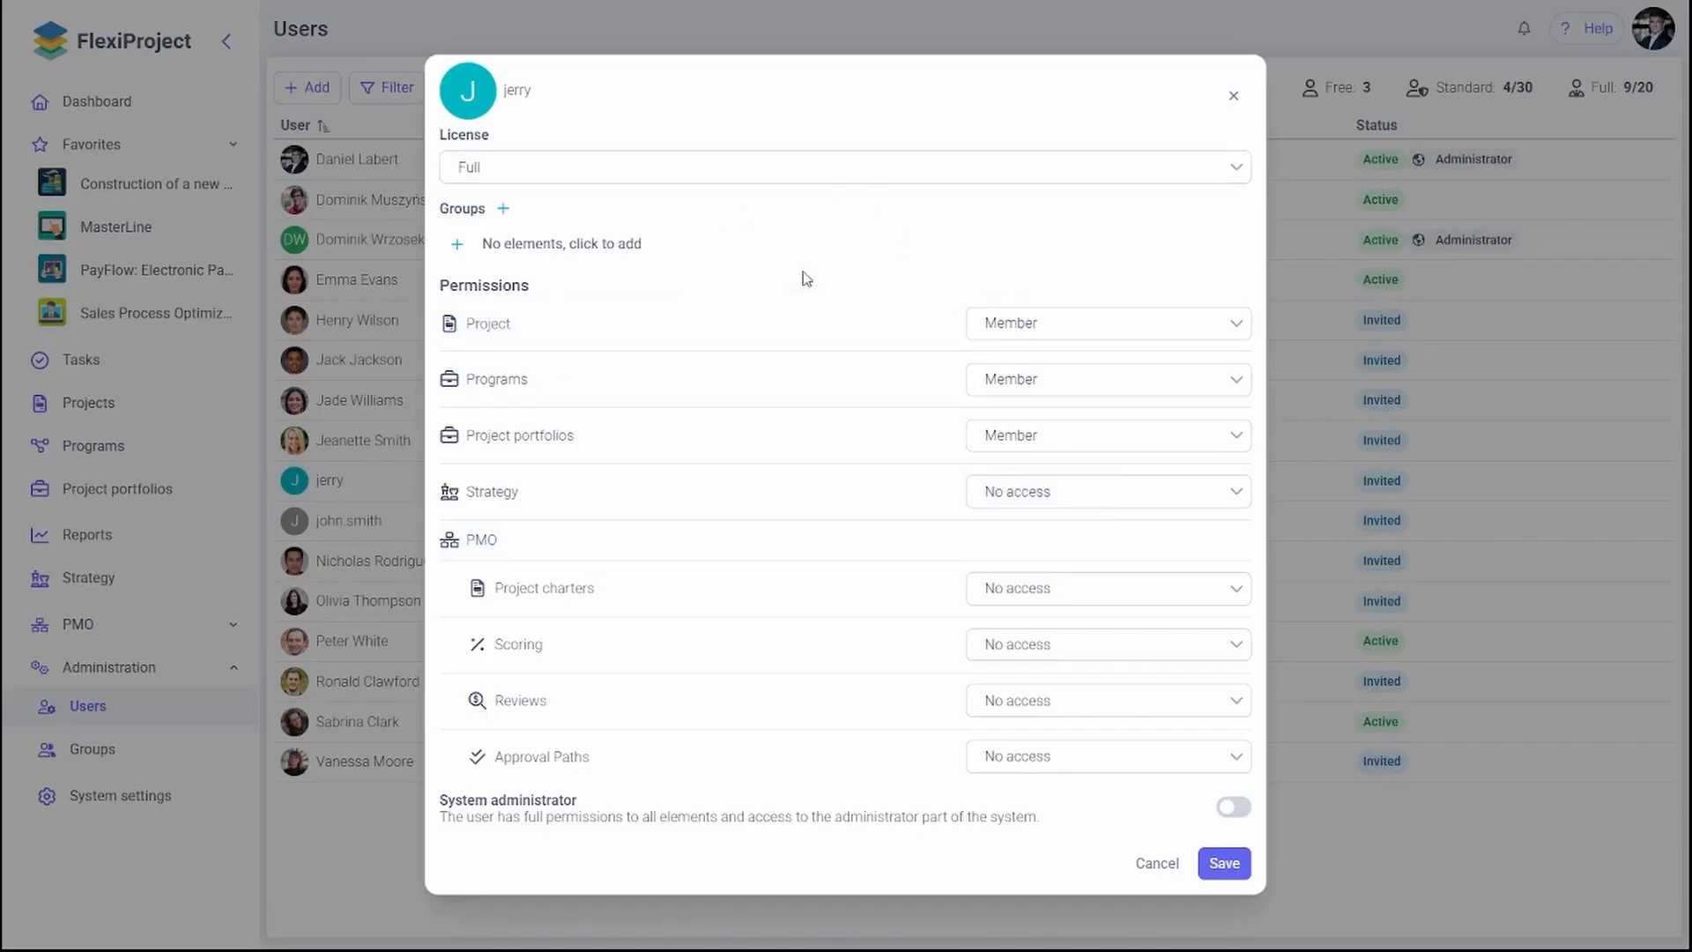
Review the access levels available for the new user's Project, Programs and Project portfolios permissions
left_click(992, 334)
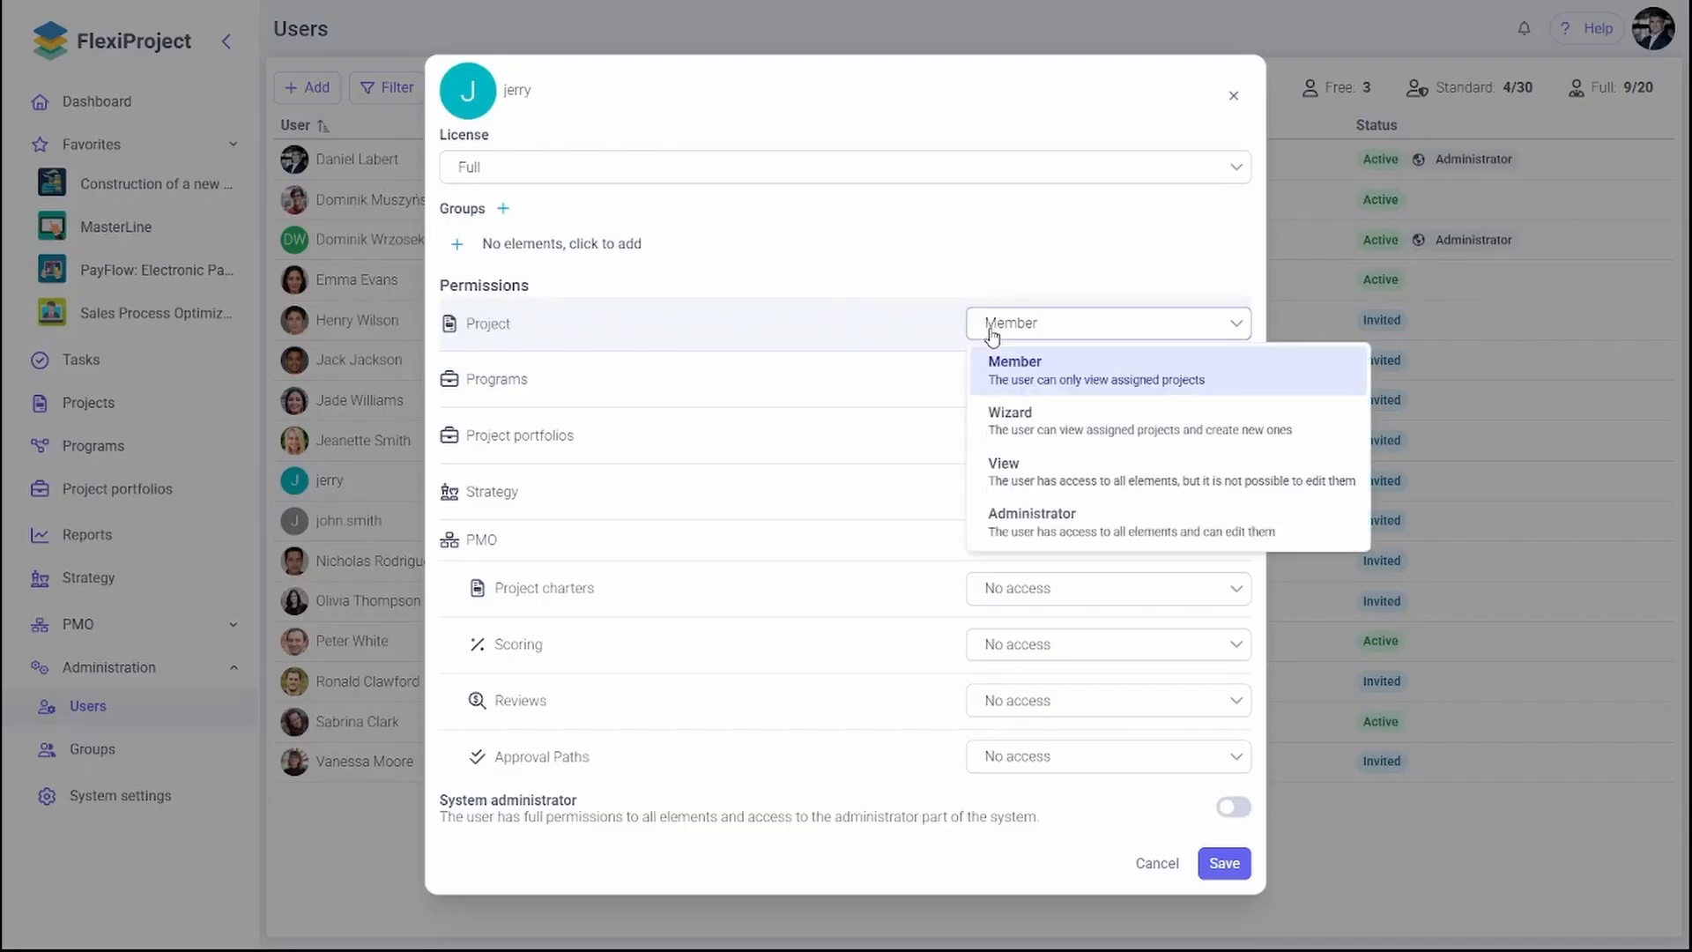
left_click(945, 372)
left_click(975, 382)
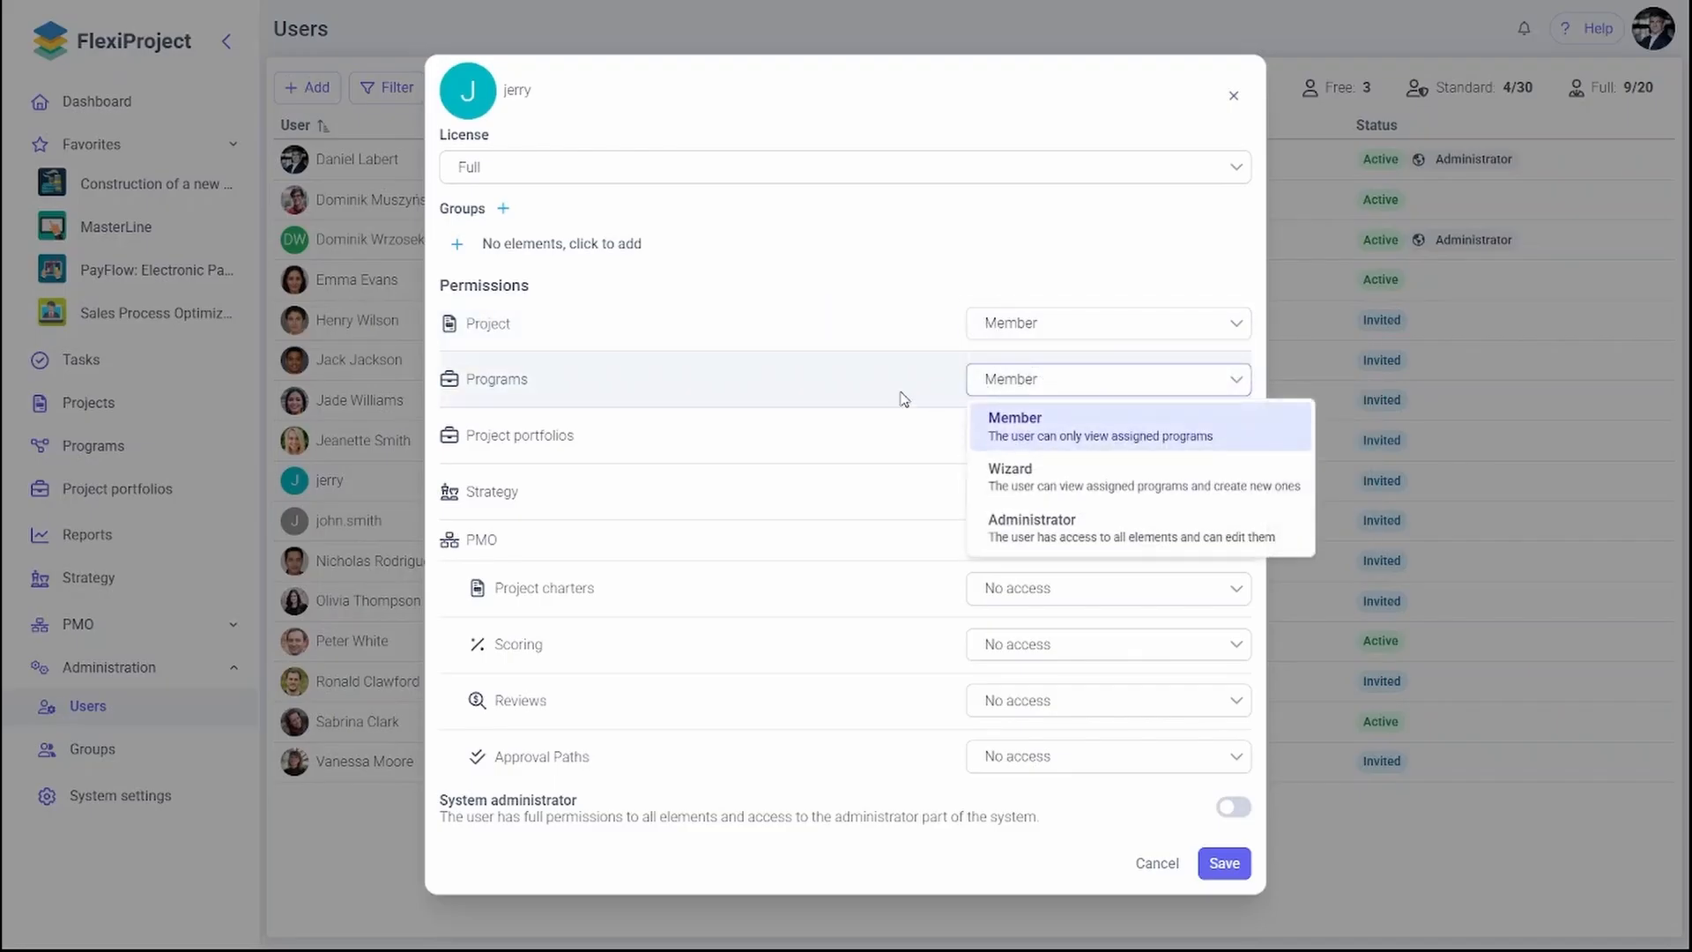
left_click(965, 438)
left_click(1003, 440)
left_click(933, 451)
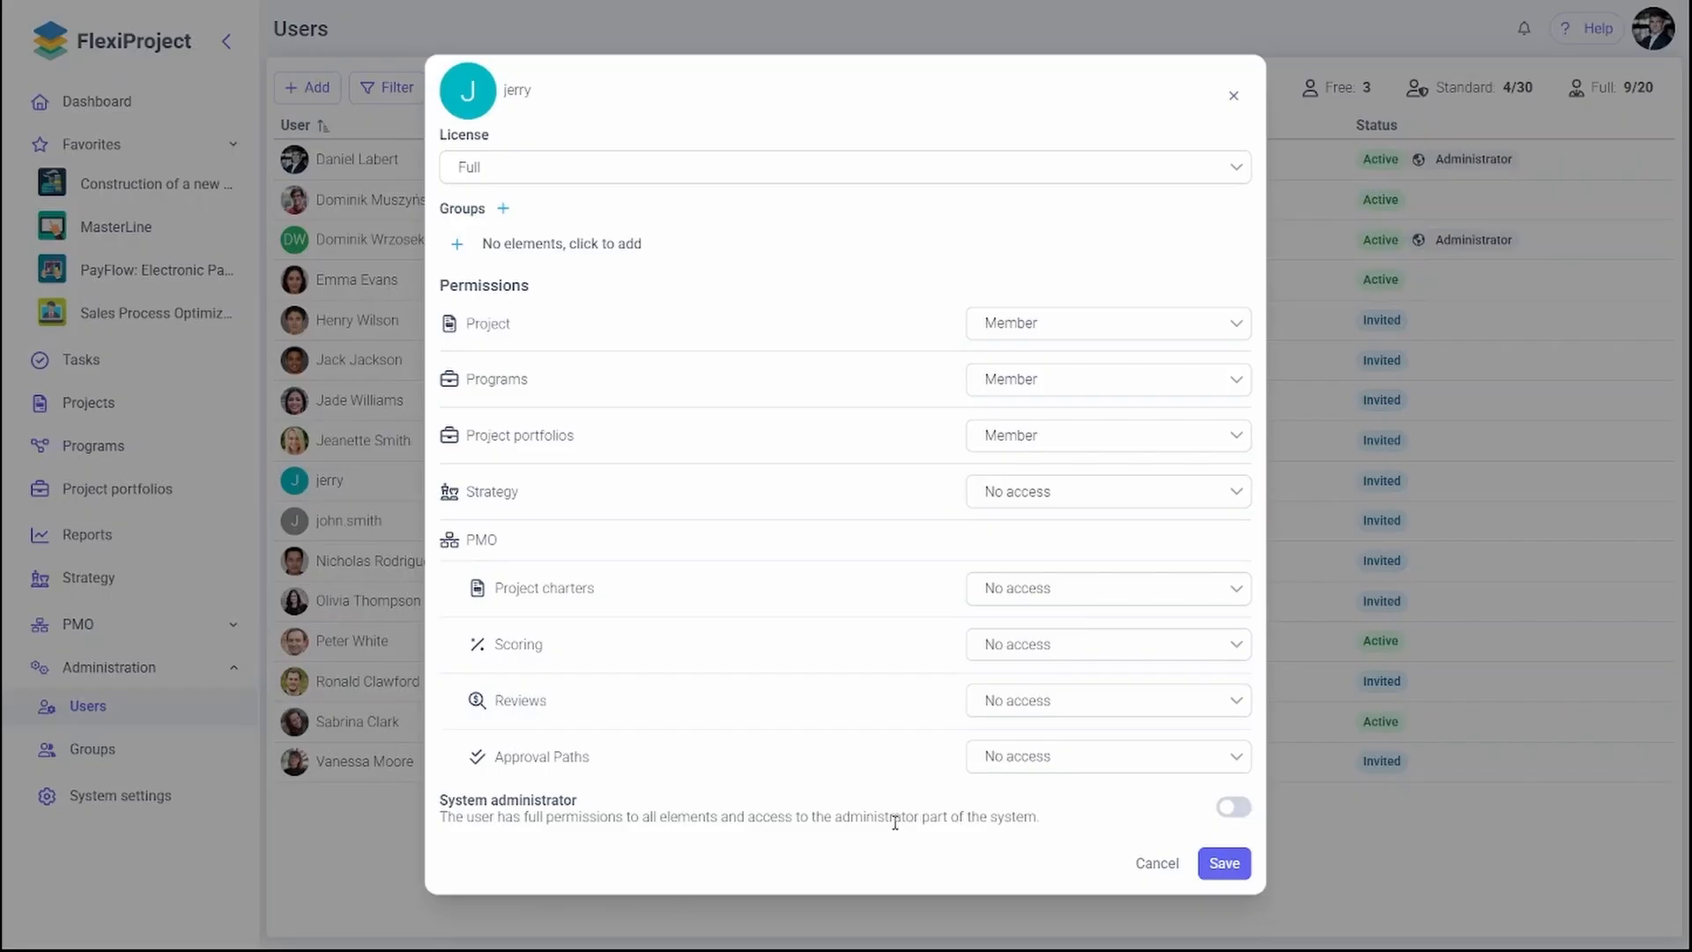
Make the new user a system administrator and save the permissions
left_click(1229, 816)
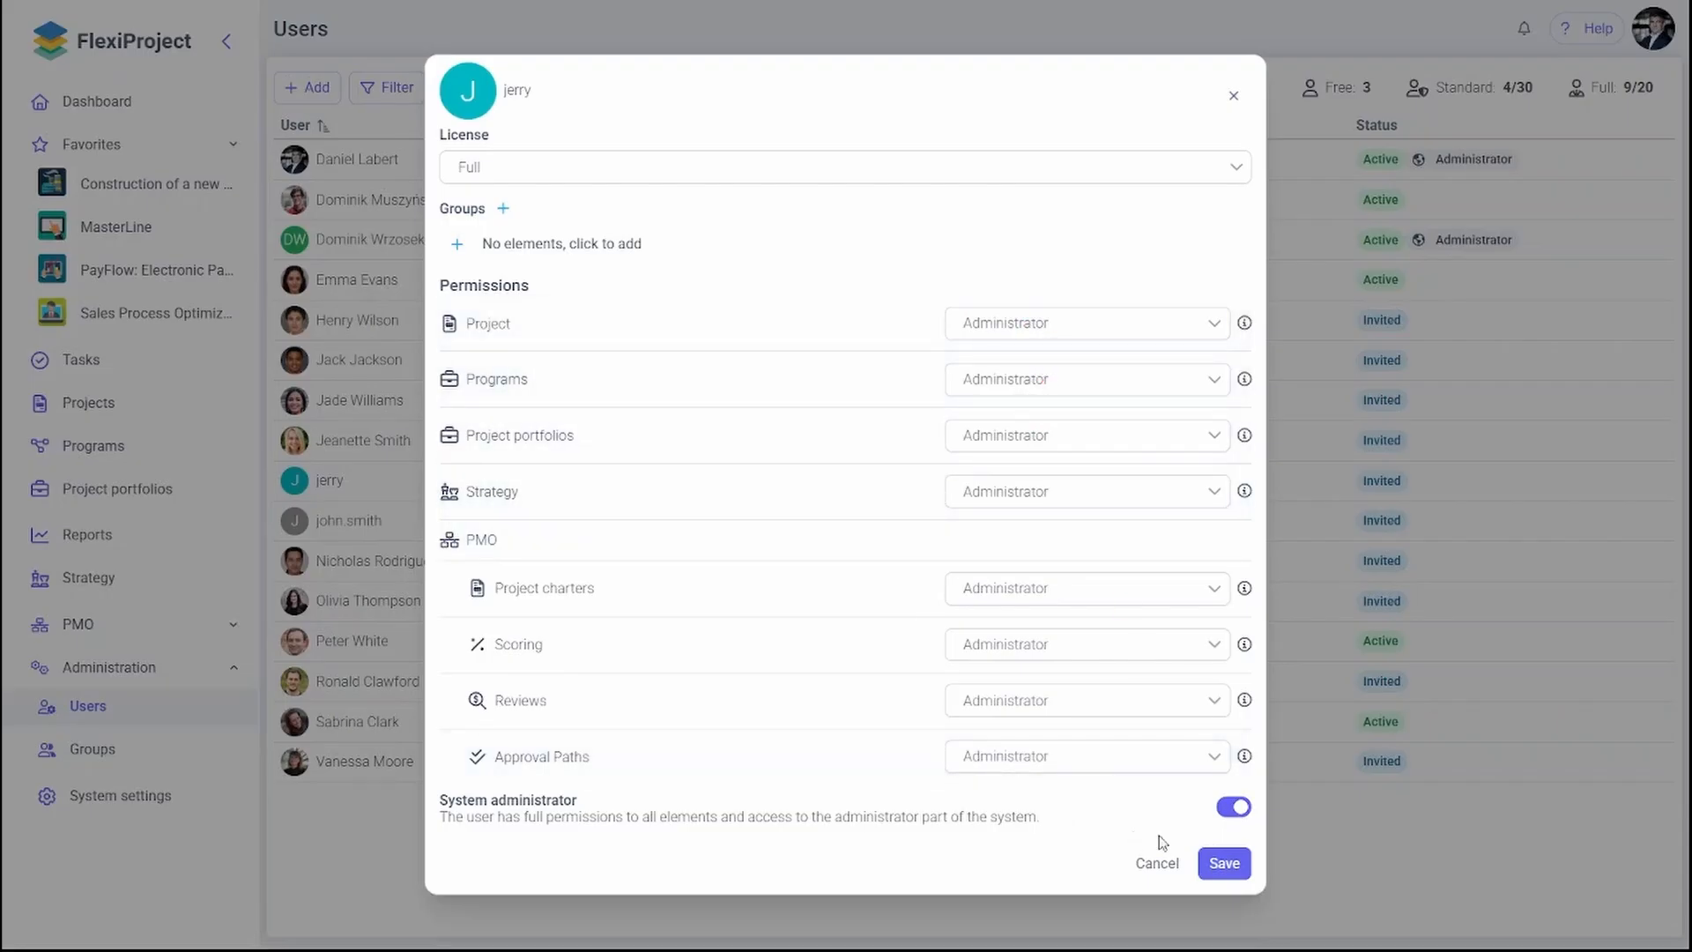
left_click(1235, 871)
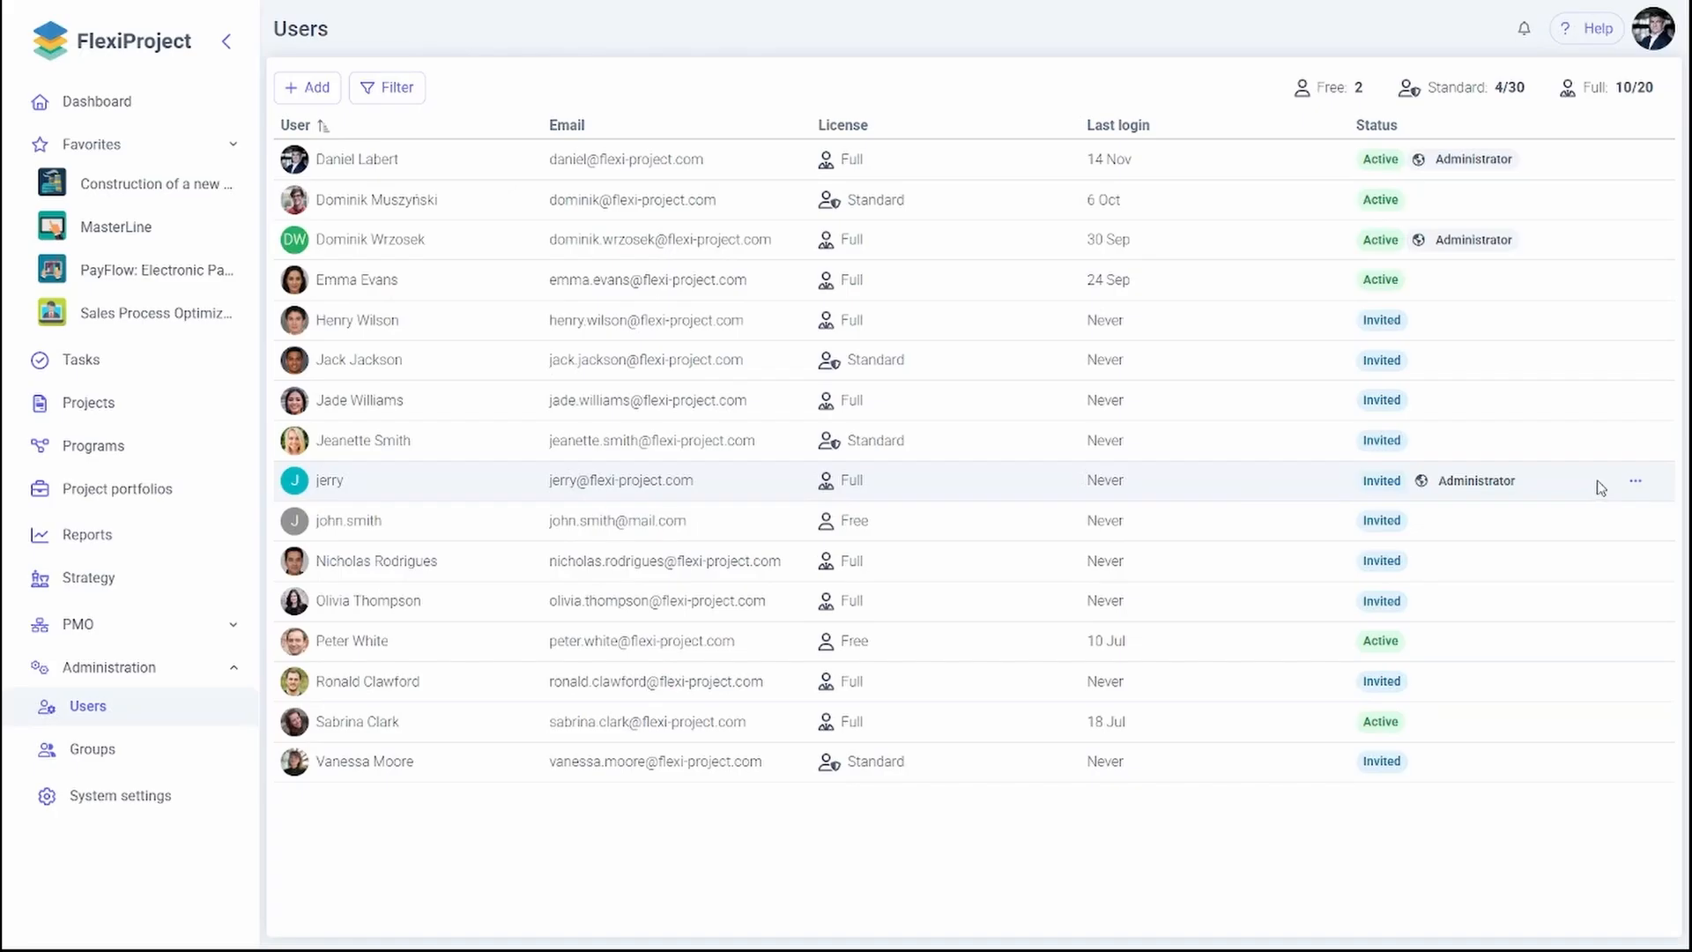
left_click(1636, 483)
left_click(1575, 560)
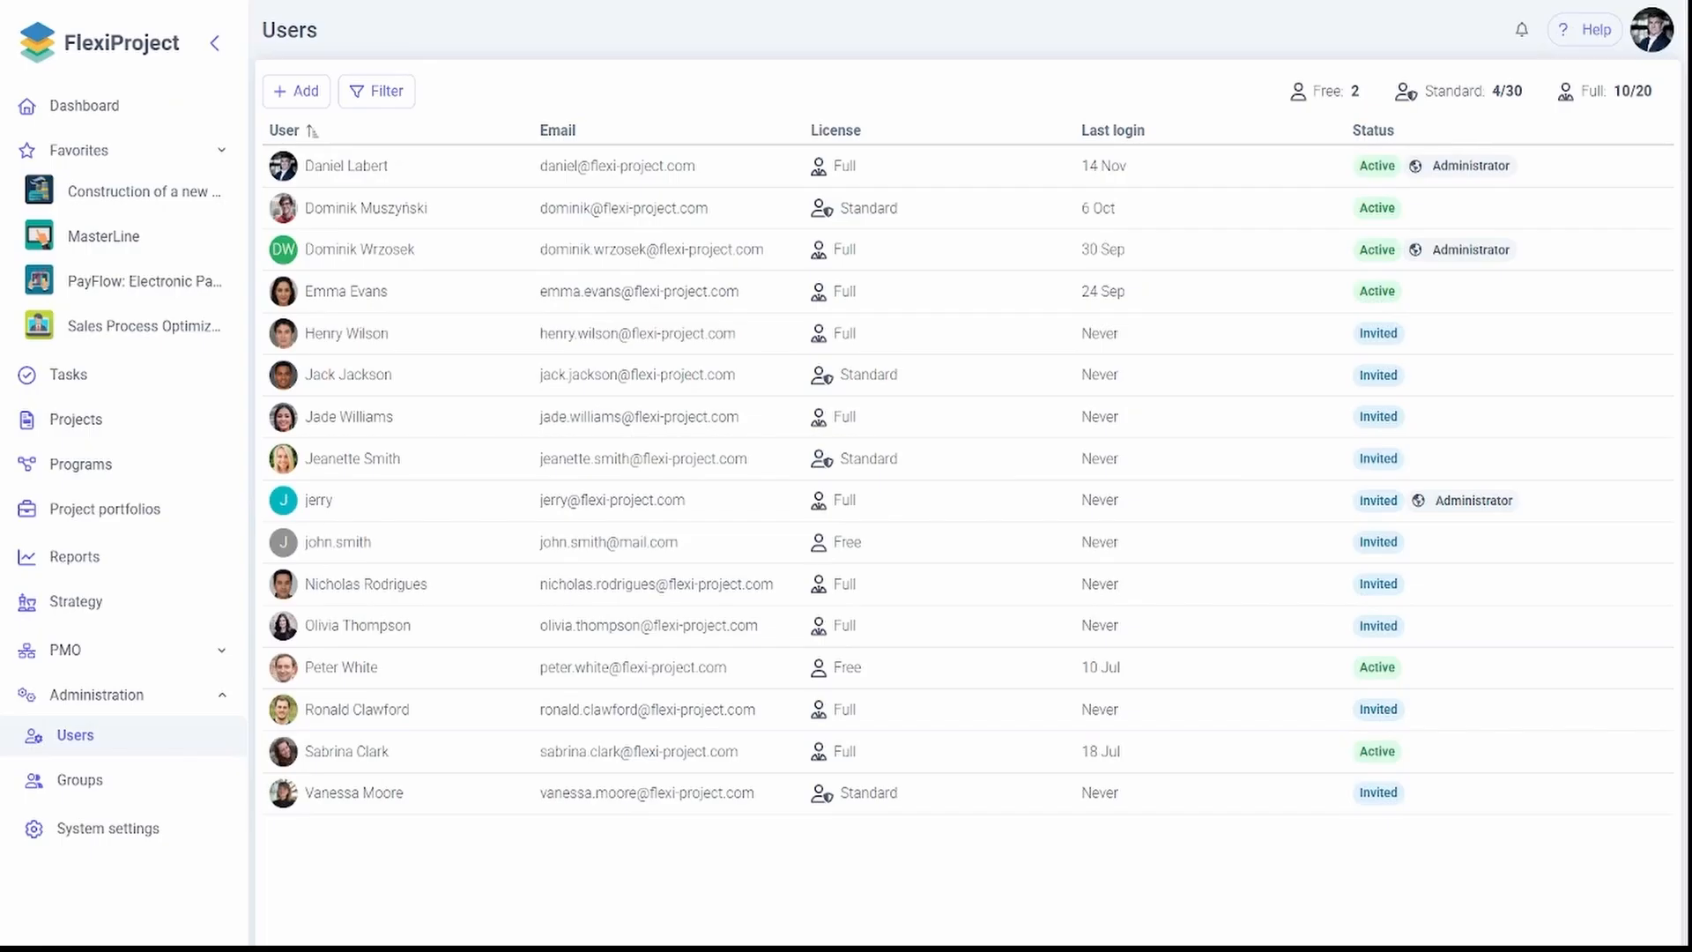
Examine the tab permissions of the Project manager role in the system's project role settings
left_click(120, 839)
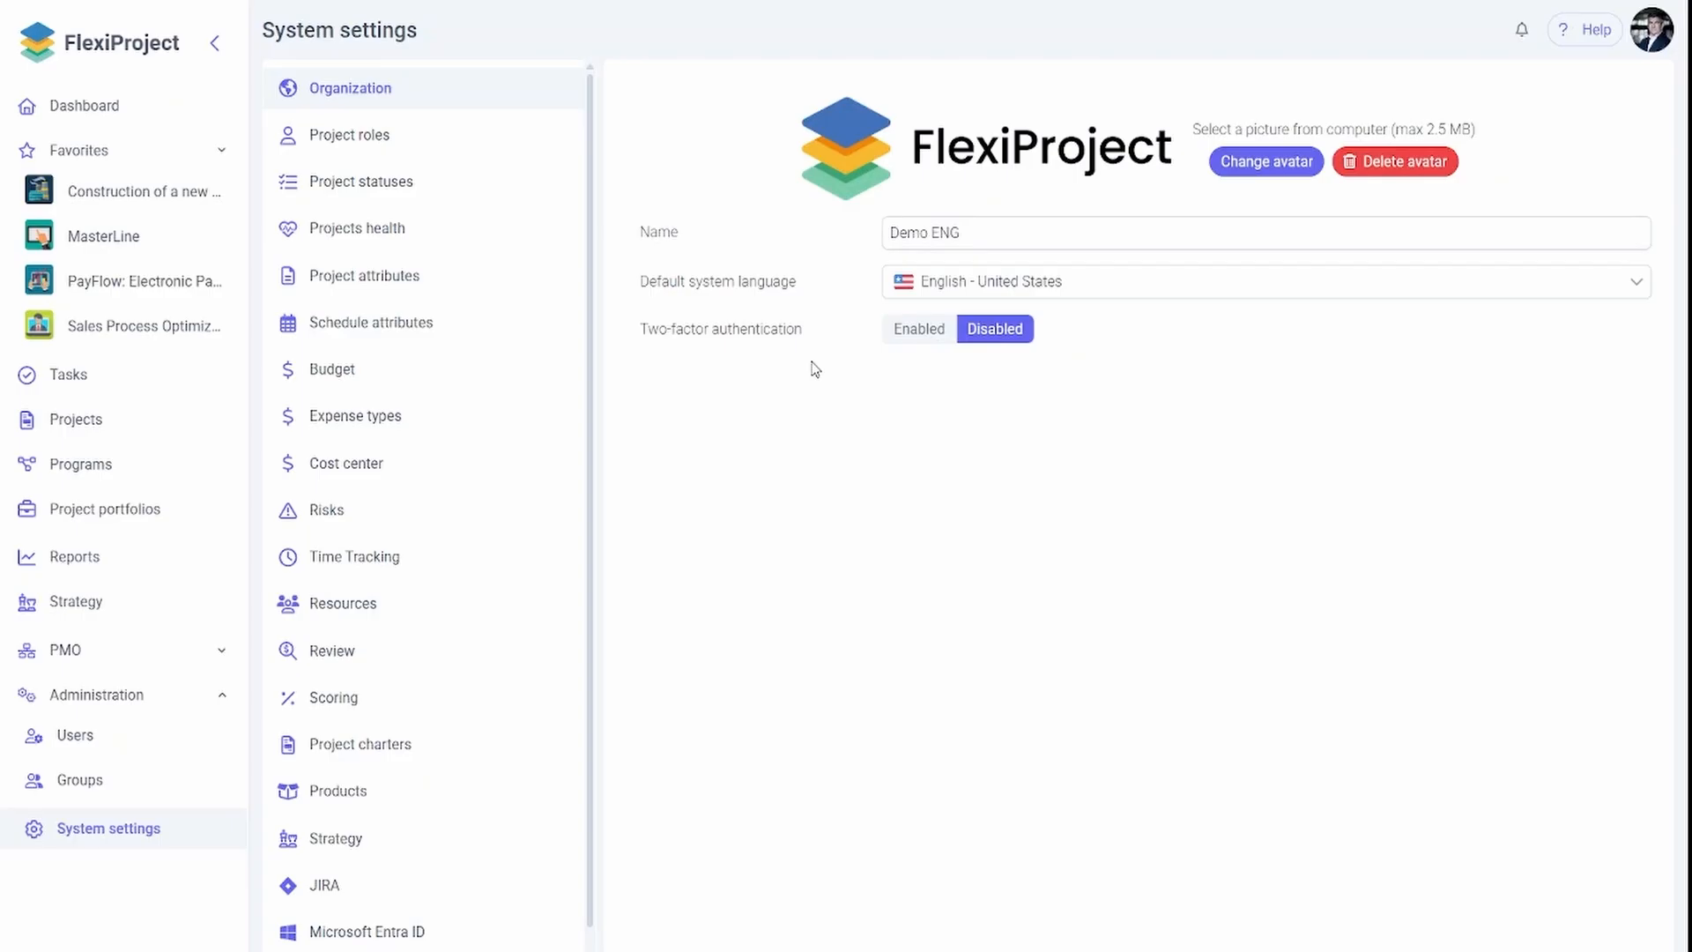
left_click(455, 142)
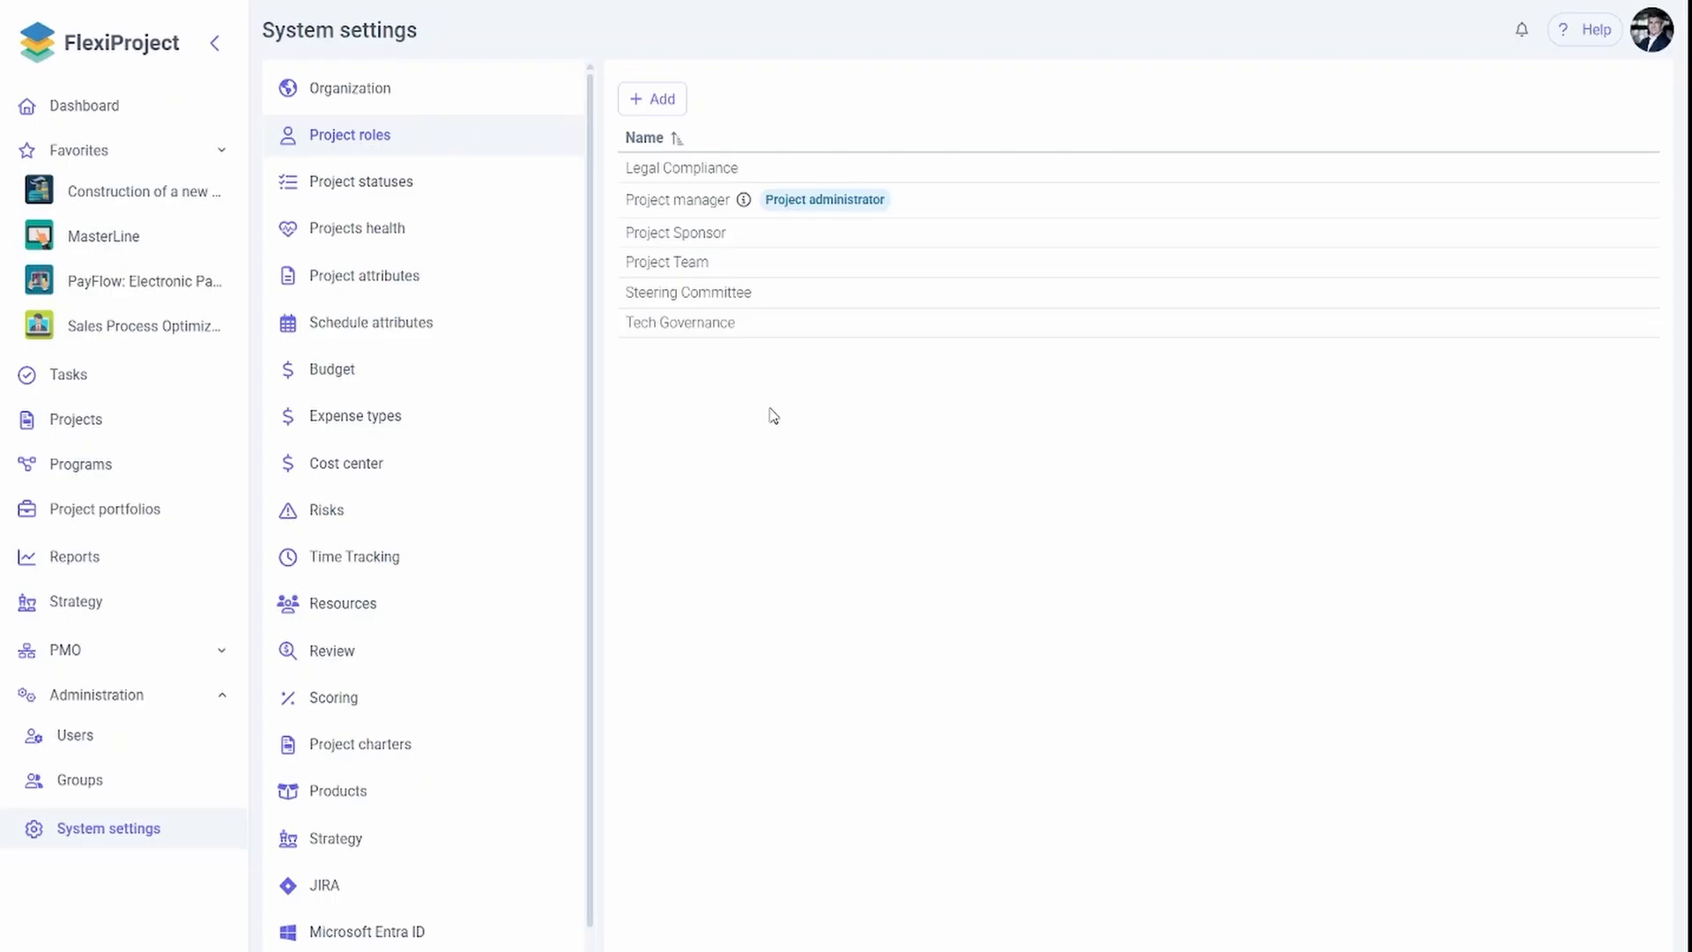
left_click(637, 202)
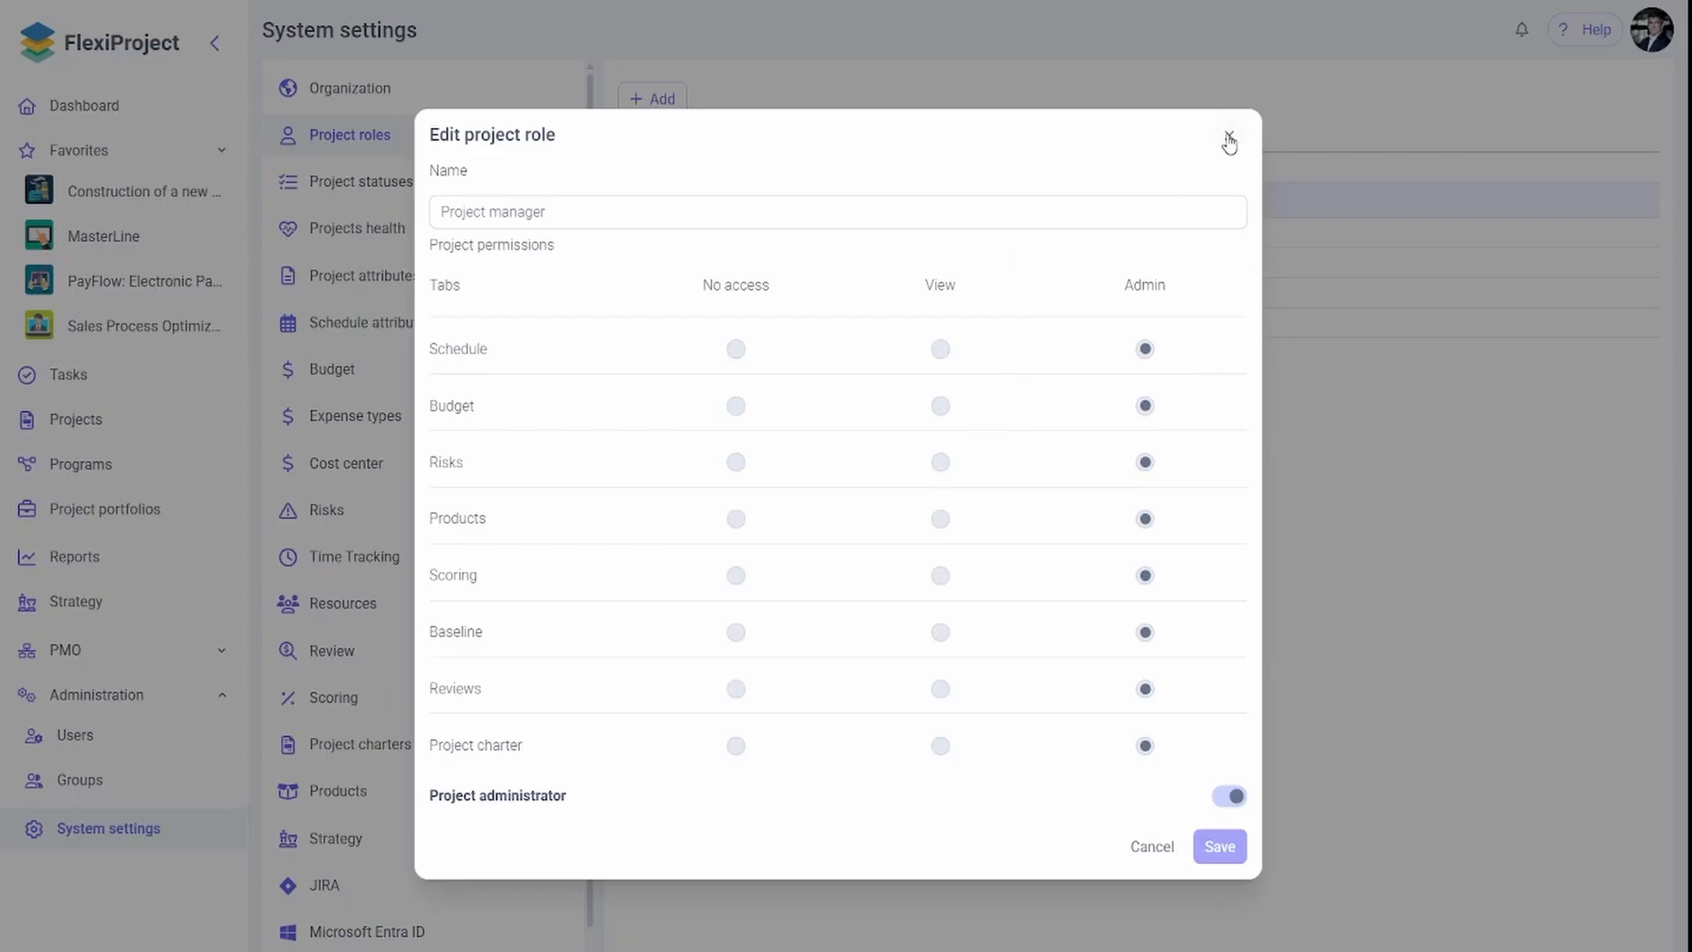
triple_click(1006, 214)
left_click(1005, 214)
left_click(1229, 137)
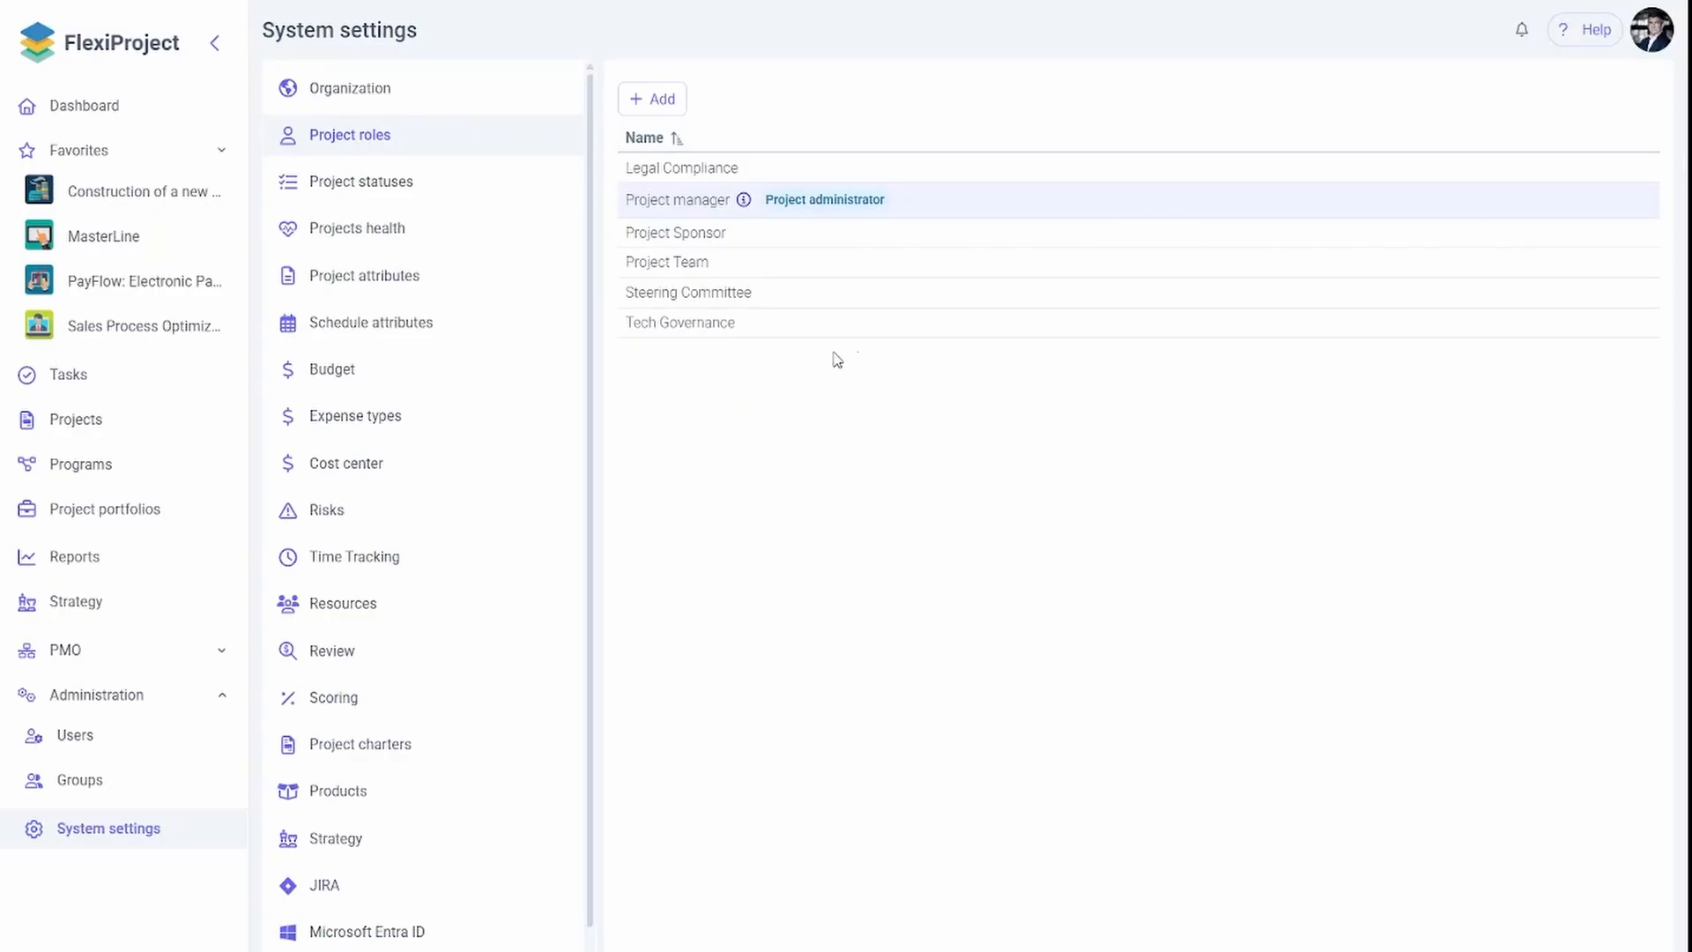
Try setting the Project Team role to View for Budget and Reviews and No access for Risks and Products
left_click(702, 260)
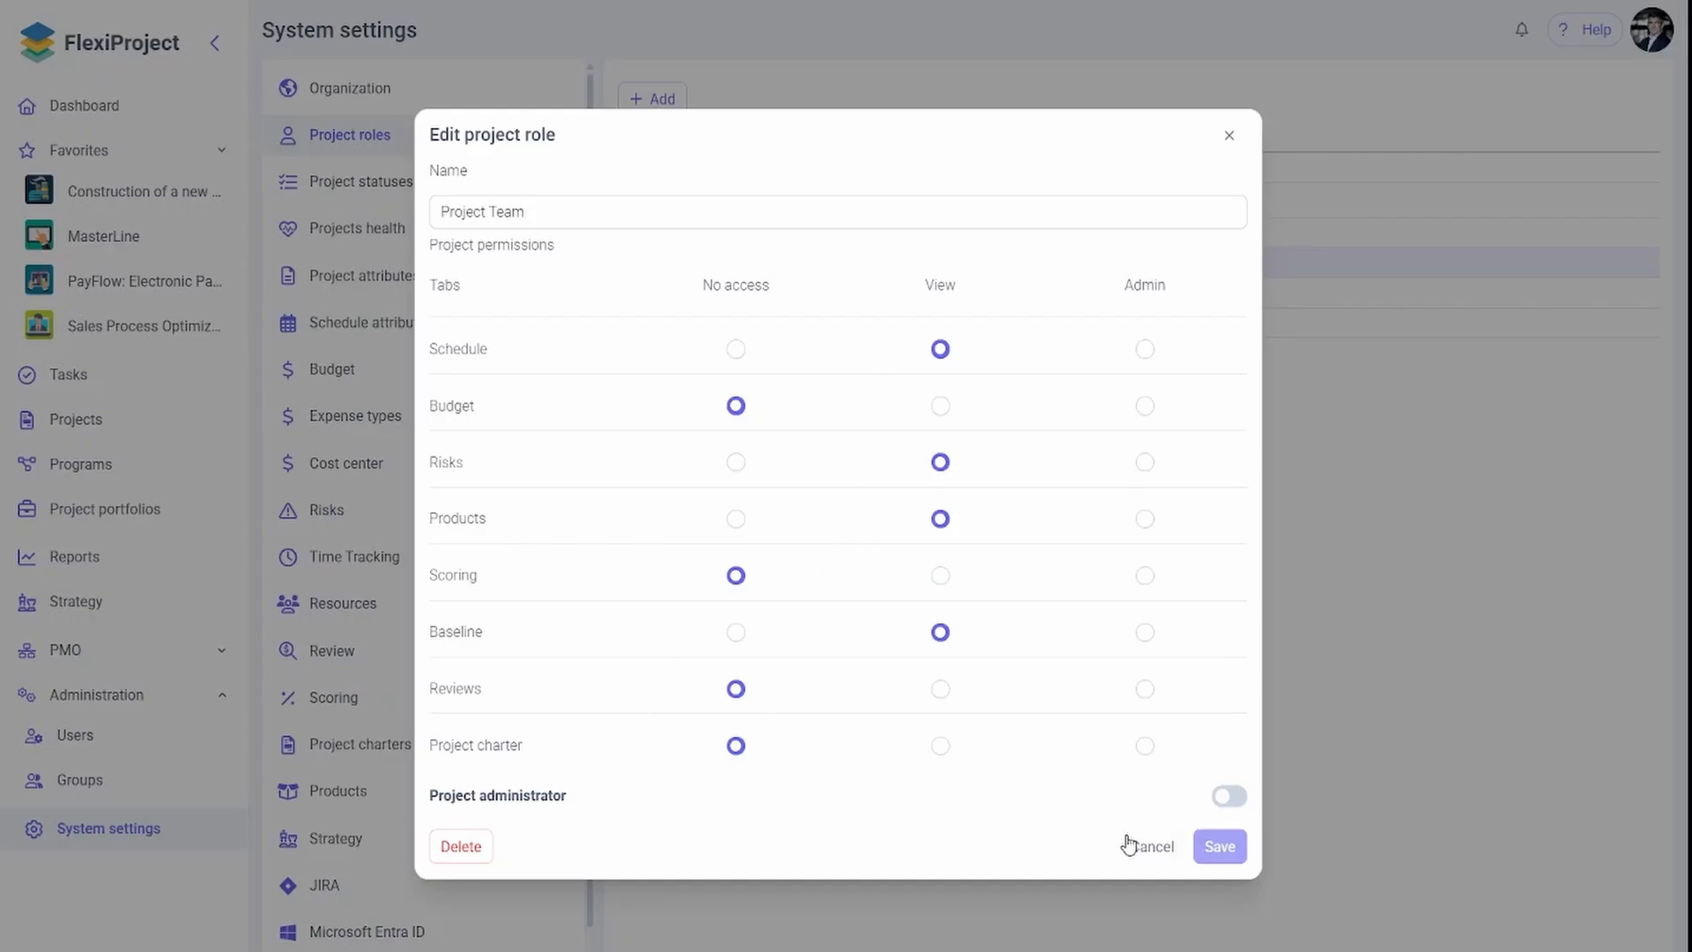
left_click(939, 690)
left_click(736, 518)
left_click(736, 462)
left_click(940, 406)
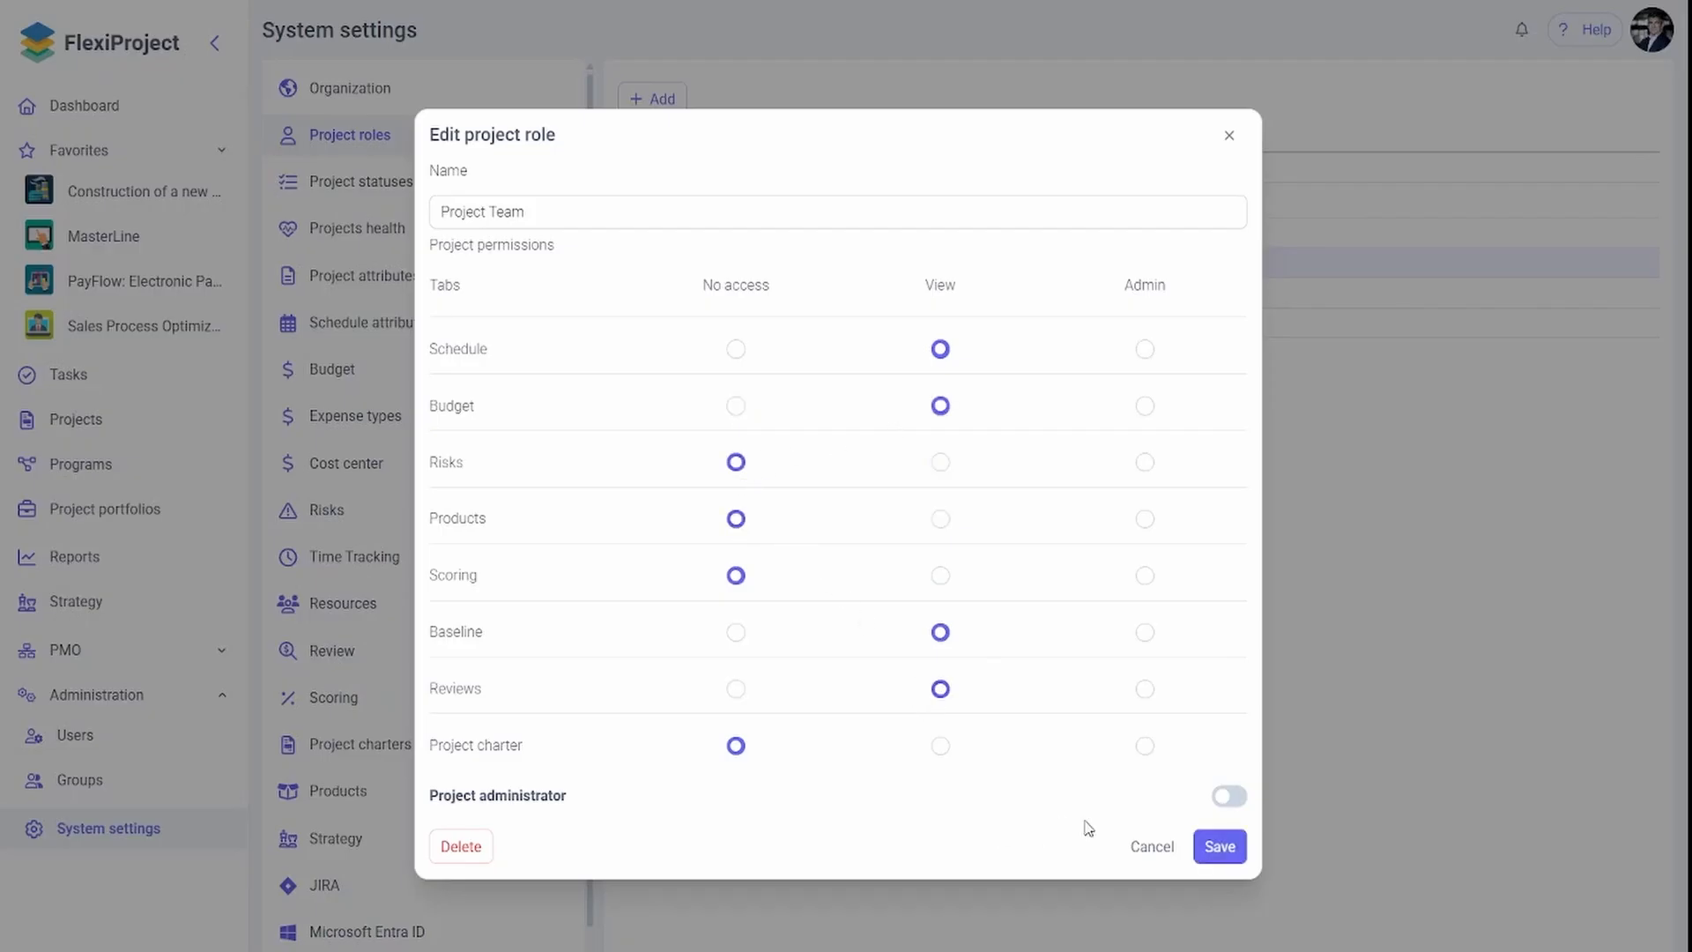
left_click(1144, 849)
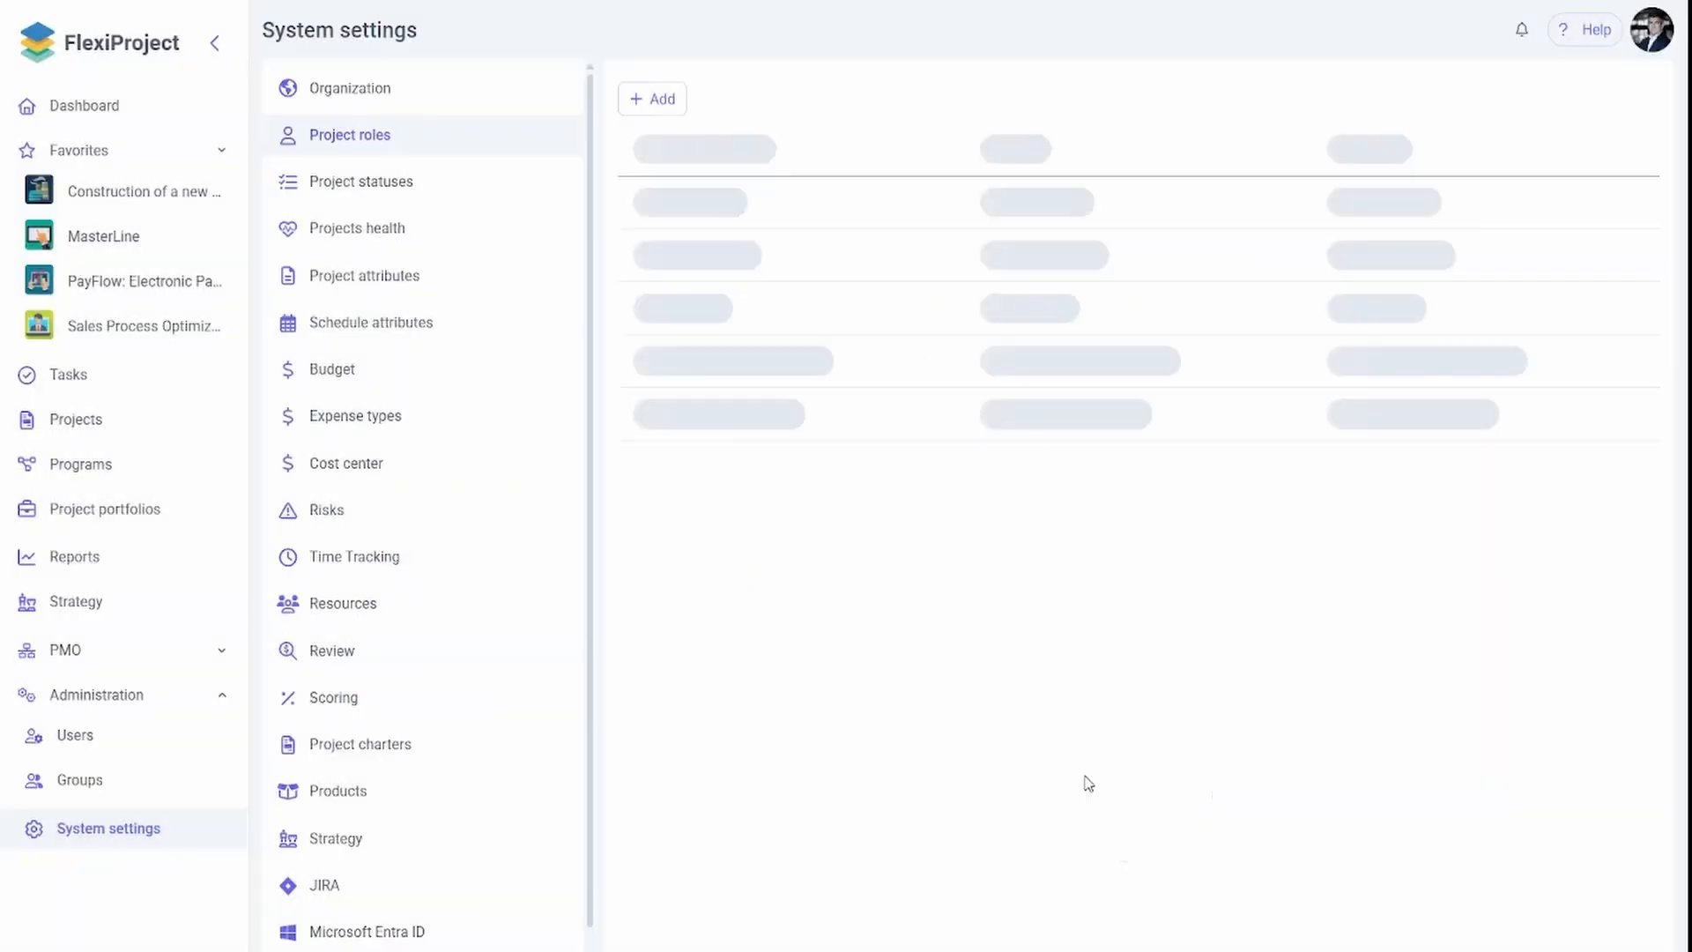
Assign the second listed user to the Project Team role of Construction of a new production hall despite their insufficient license
left_click(138, 195)
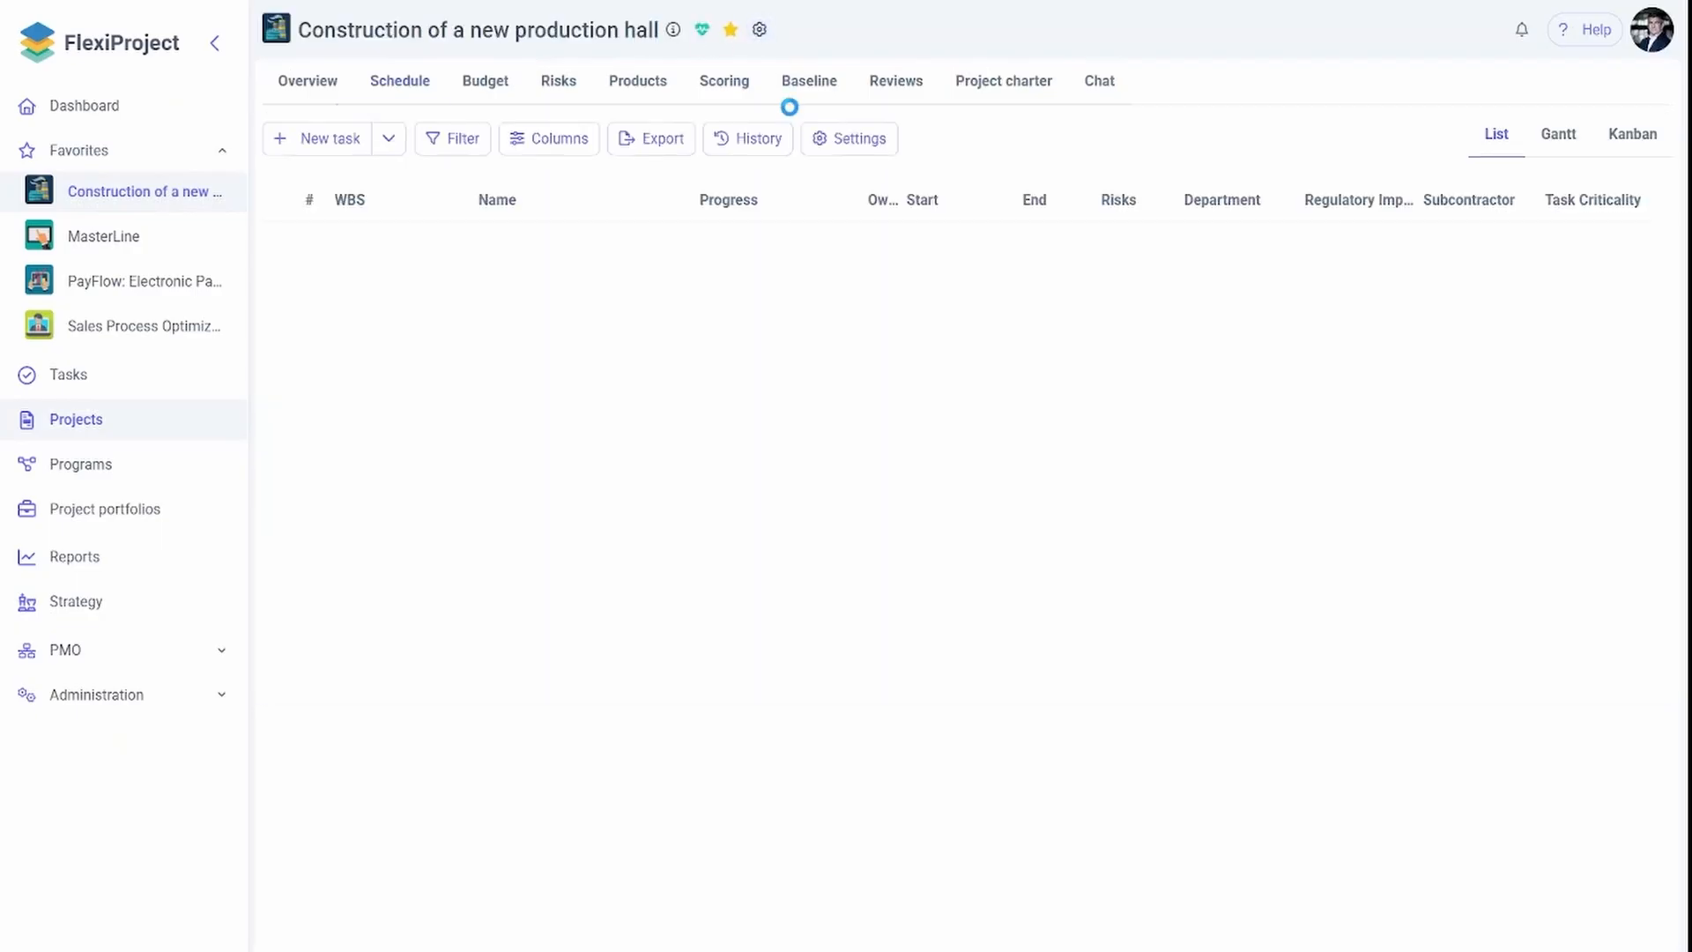
left_click(758, 29)
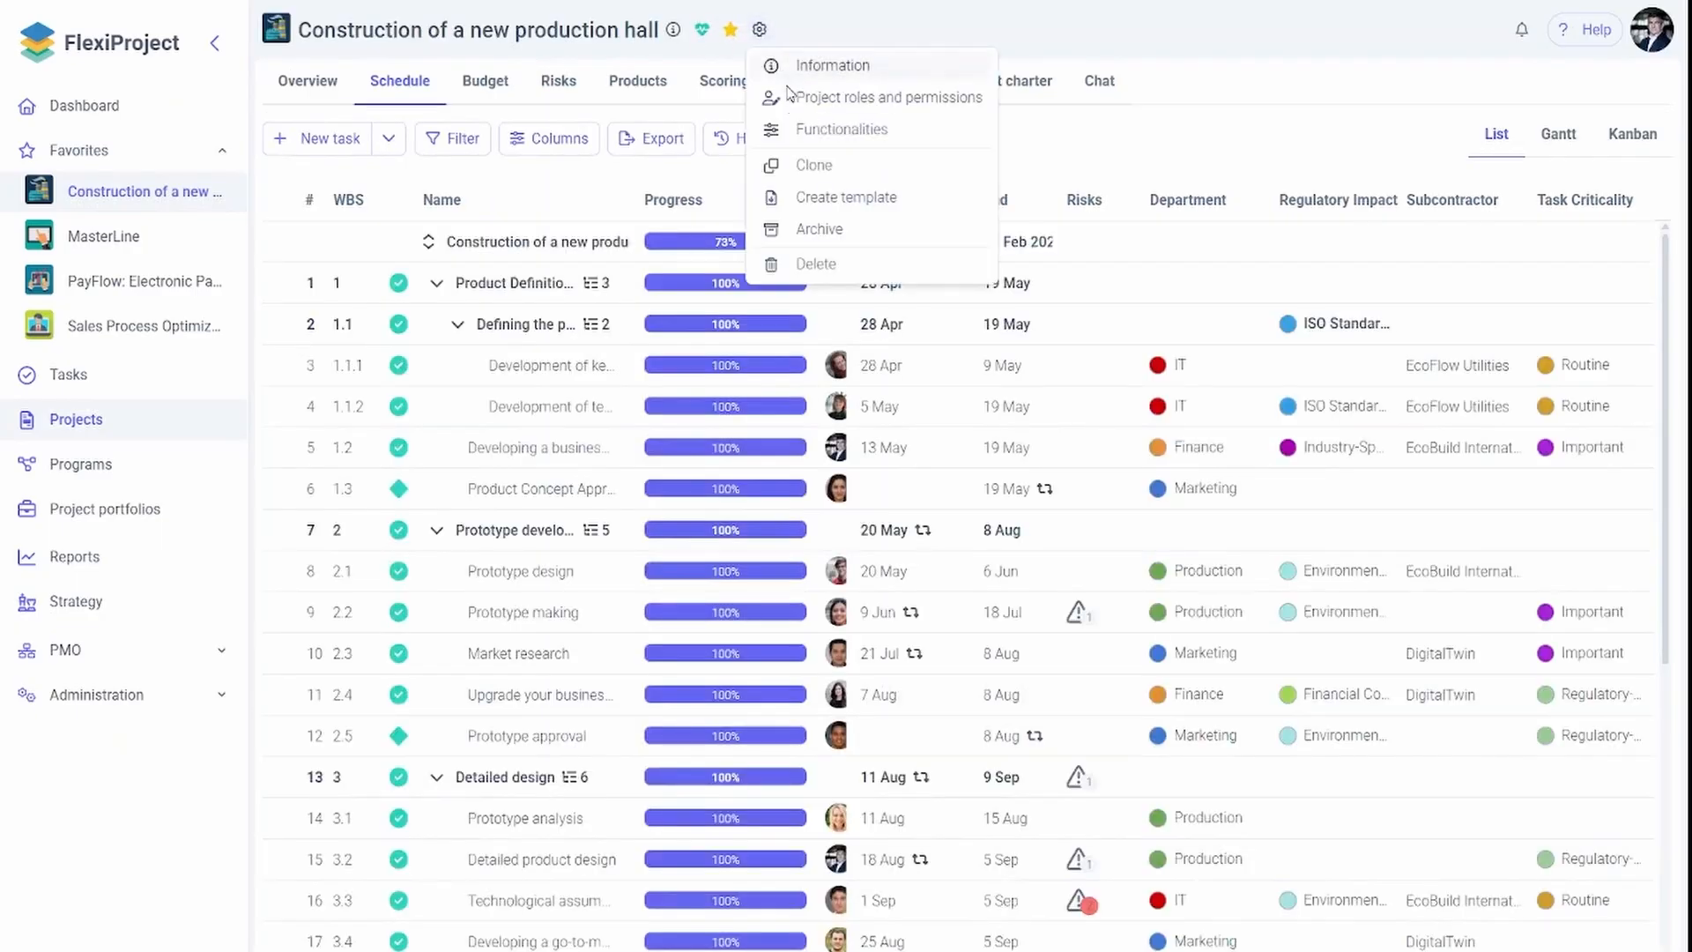
left_click(792, 102)
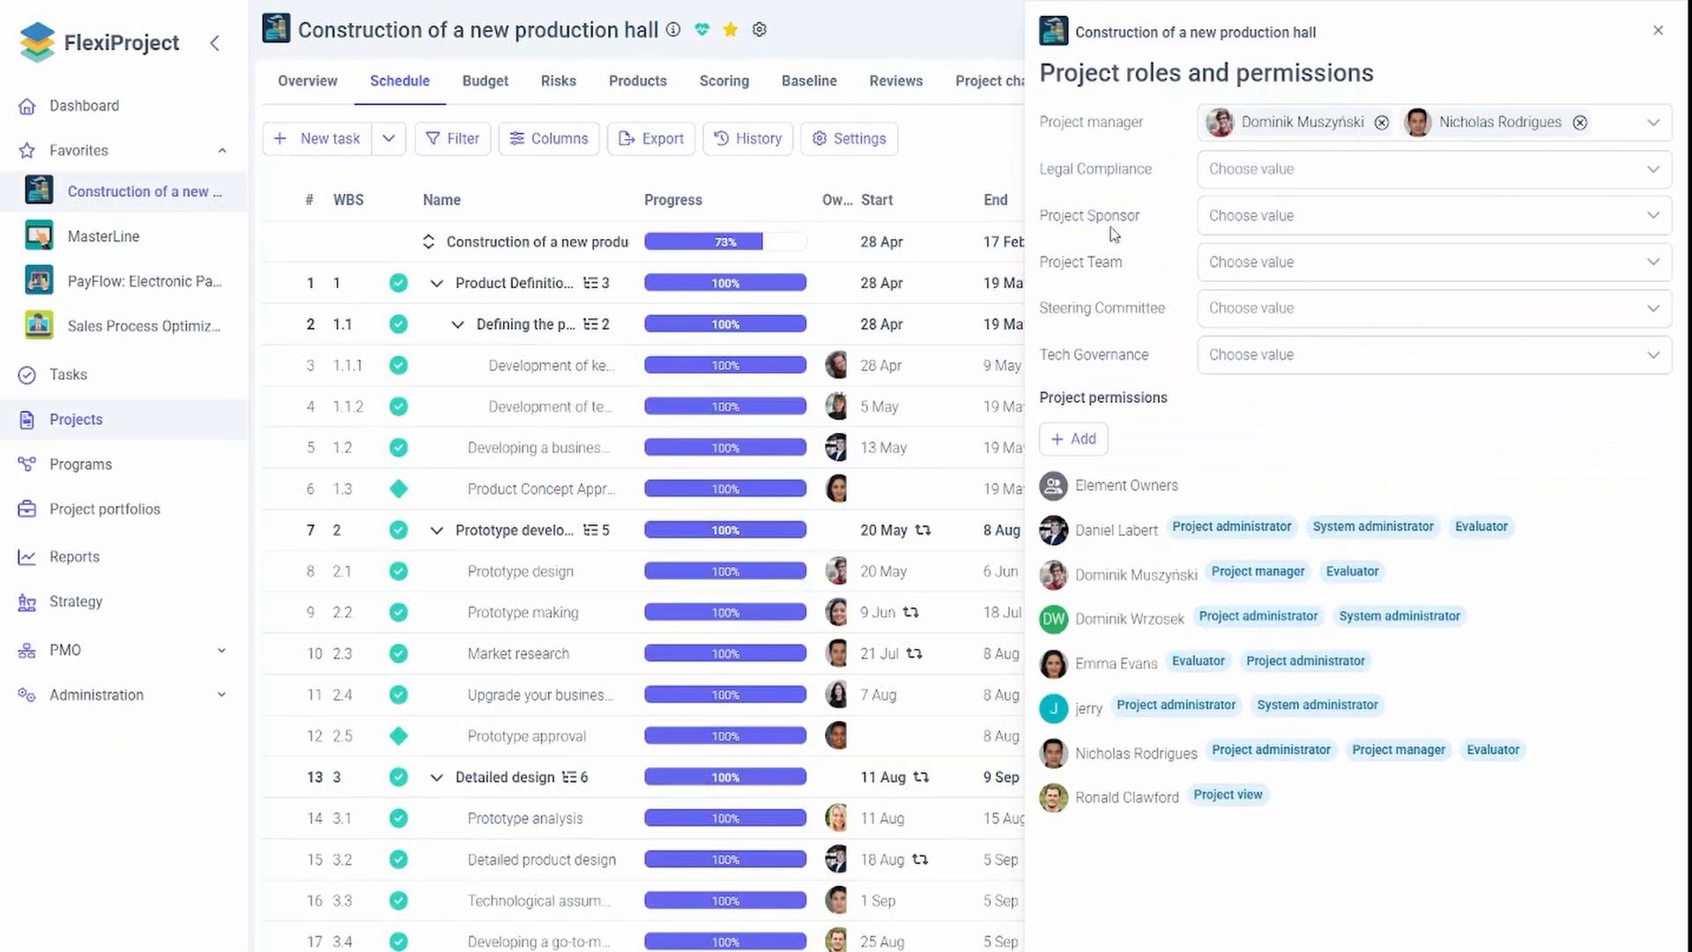
left_click(1247, 269)
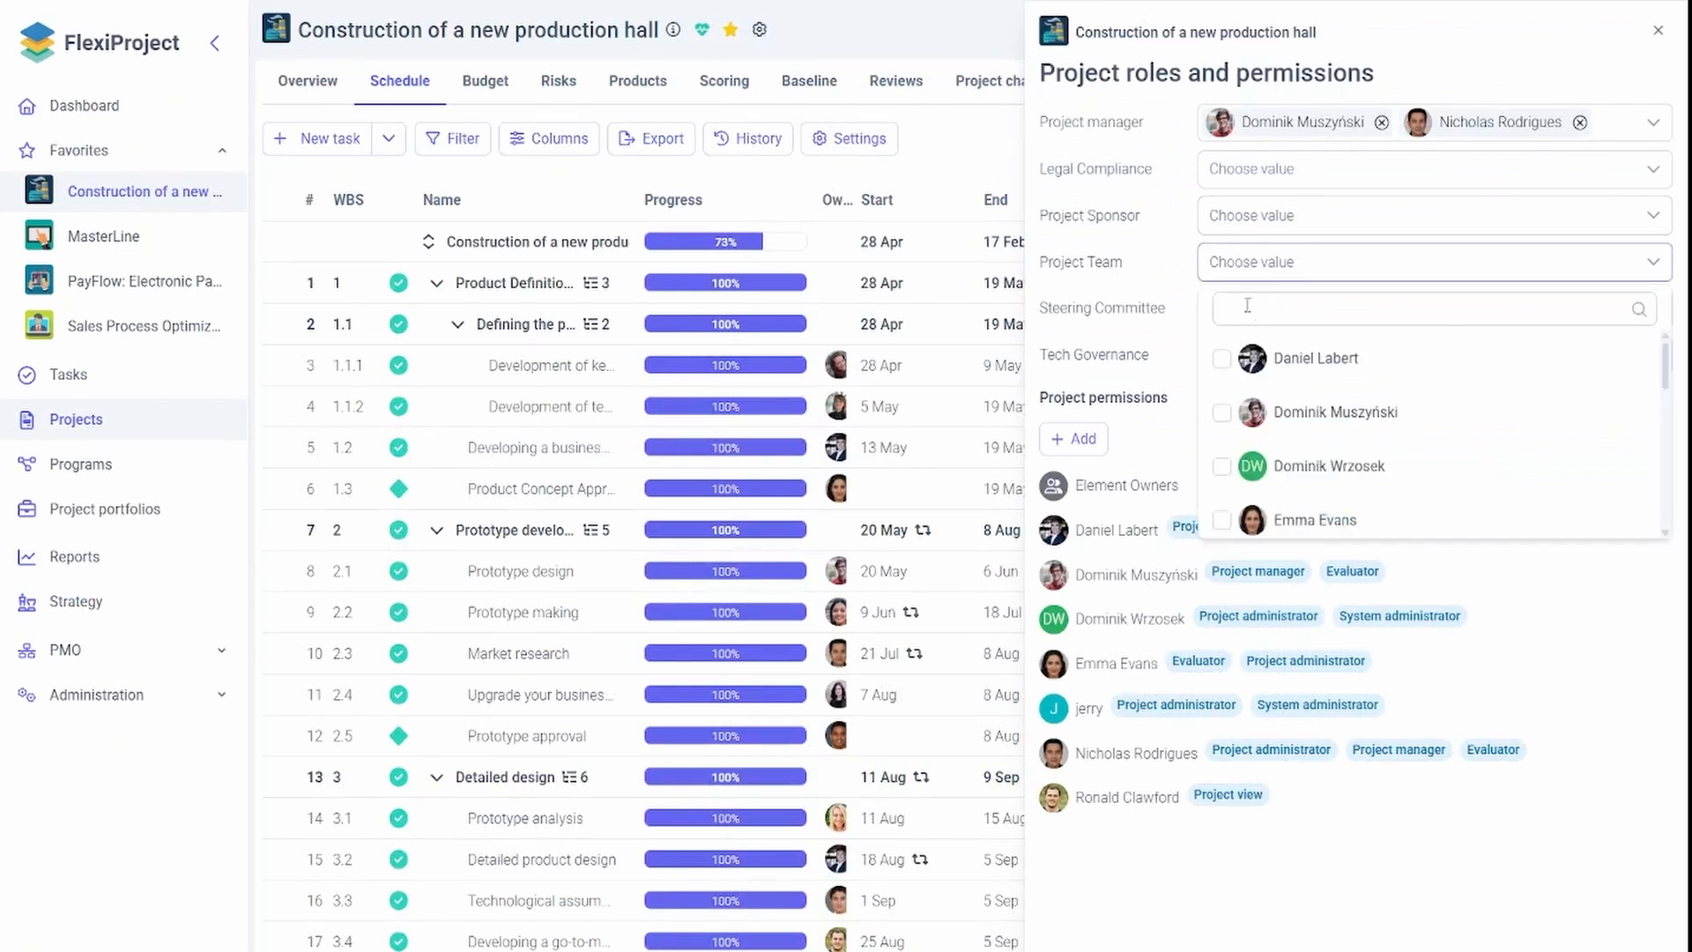
left_click(1300, 430)
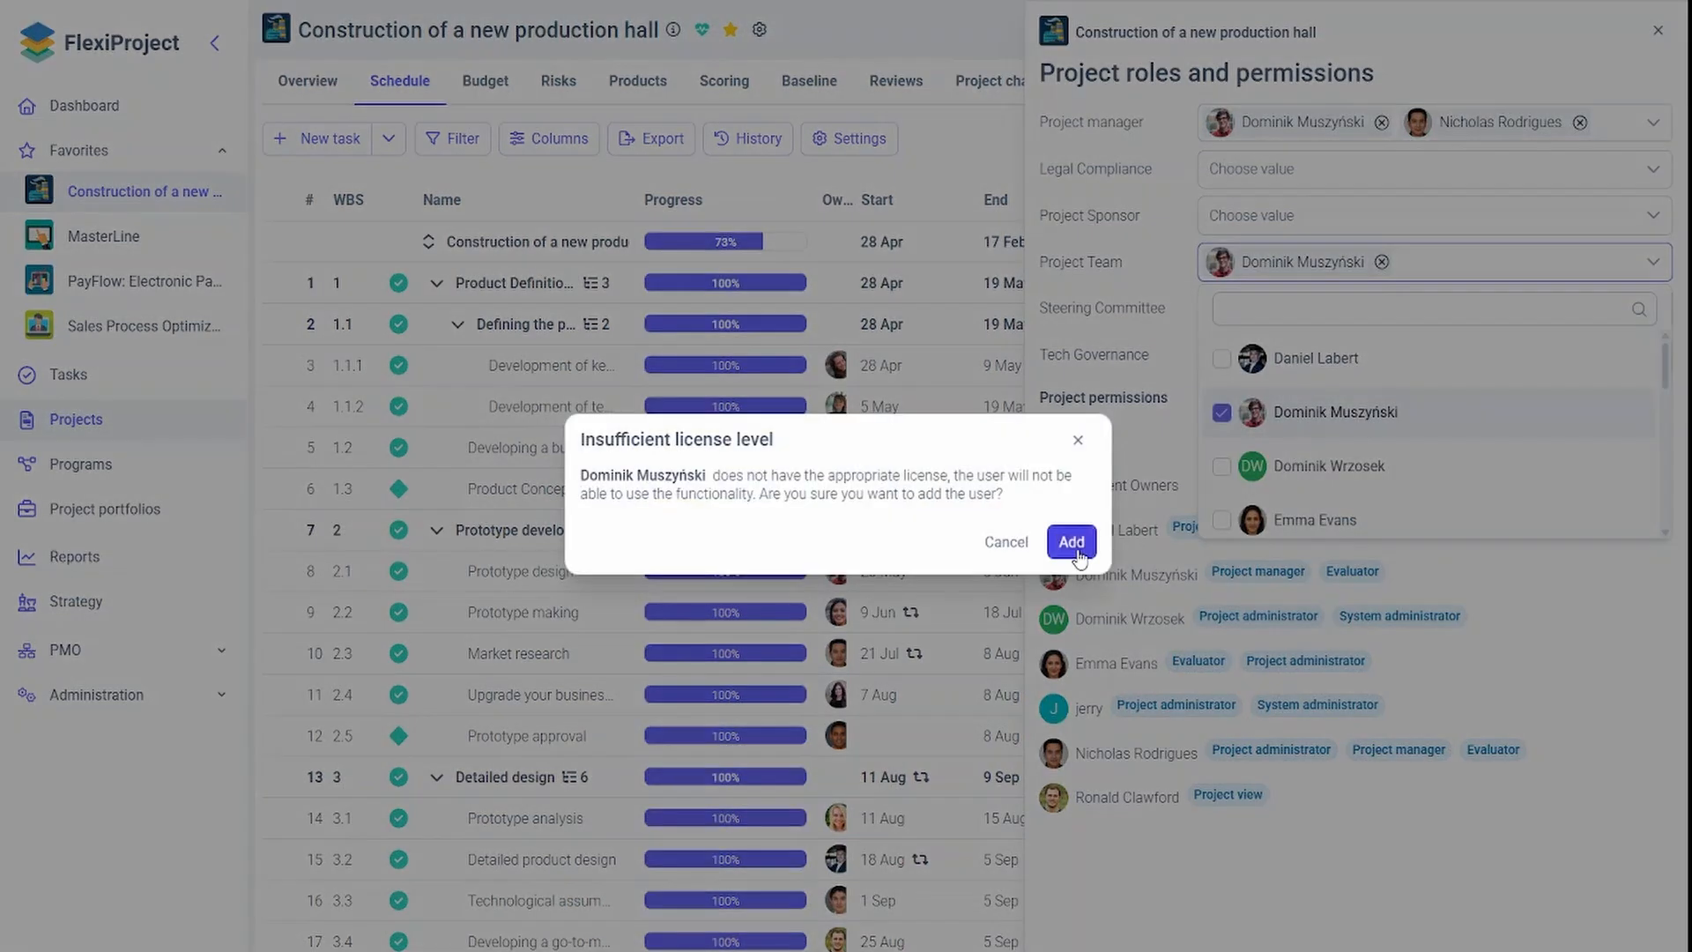
left_click(1068, 539)
Add three more users to the project's Project Team role and close the project roles and permissions
left_click(1419, 274)
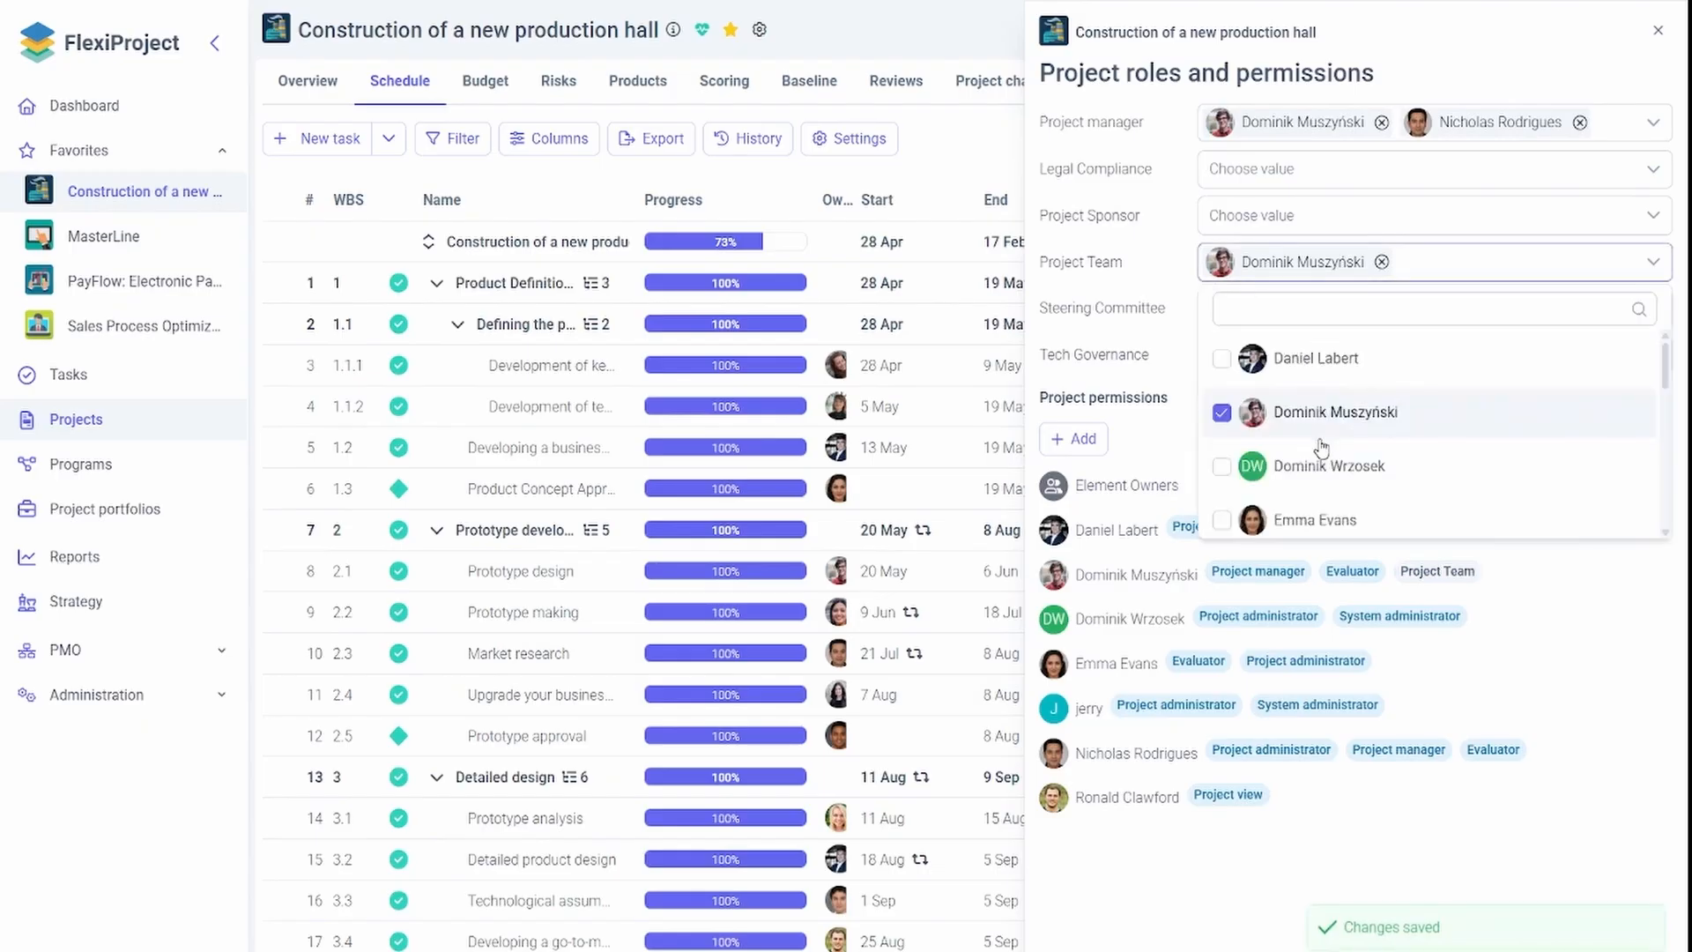
left_click(1291, 375)
scroll(1269, 441, "down", 2)
left_click(1247, 459)
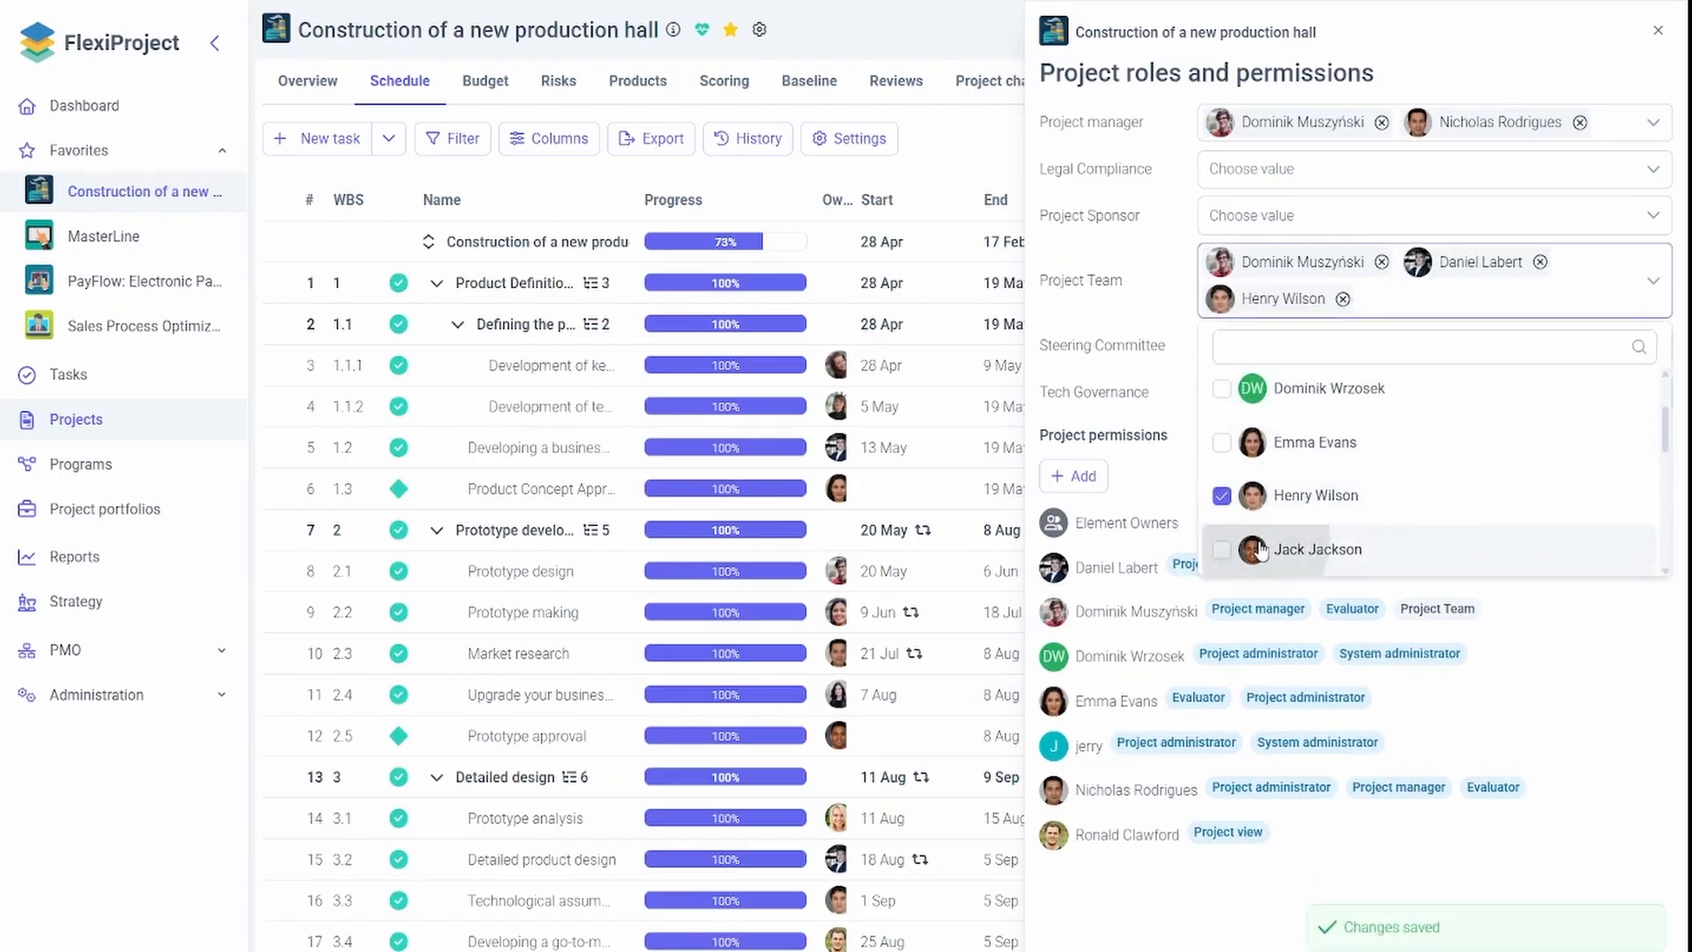
left_click(1274, 550)
left_click(1091, 540)
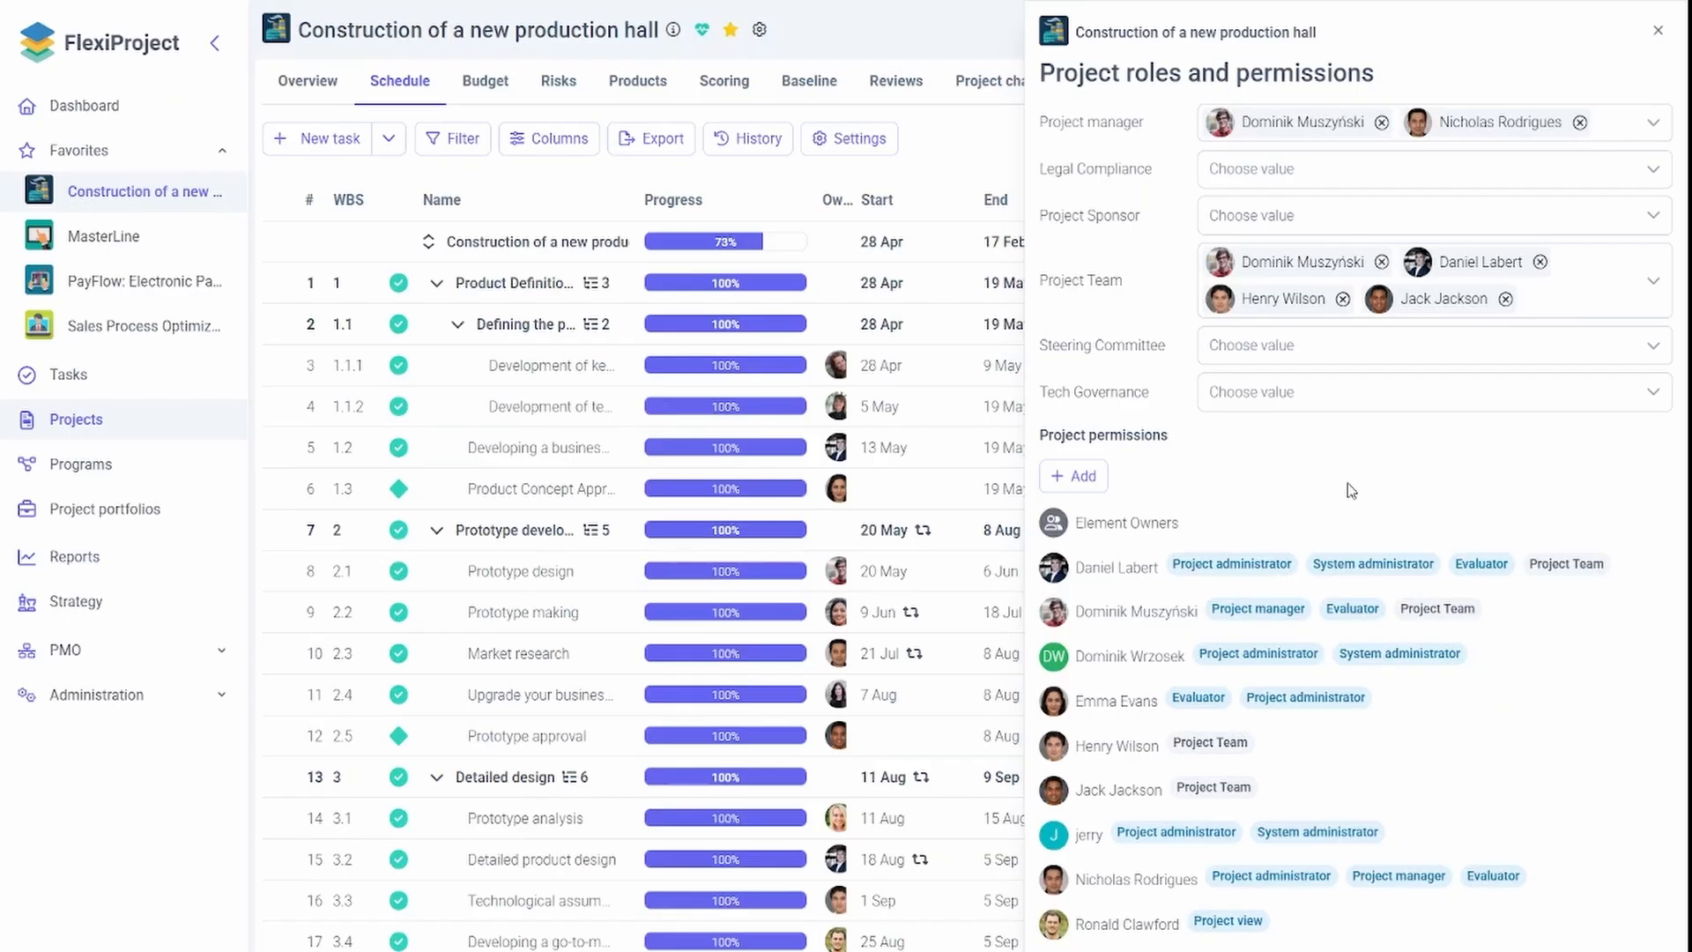
left_click(1658, 35)
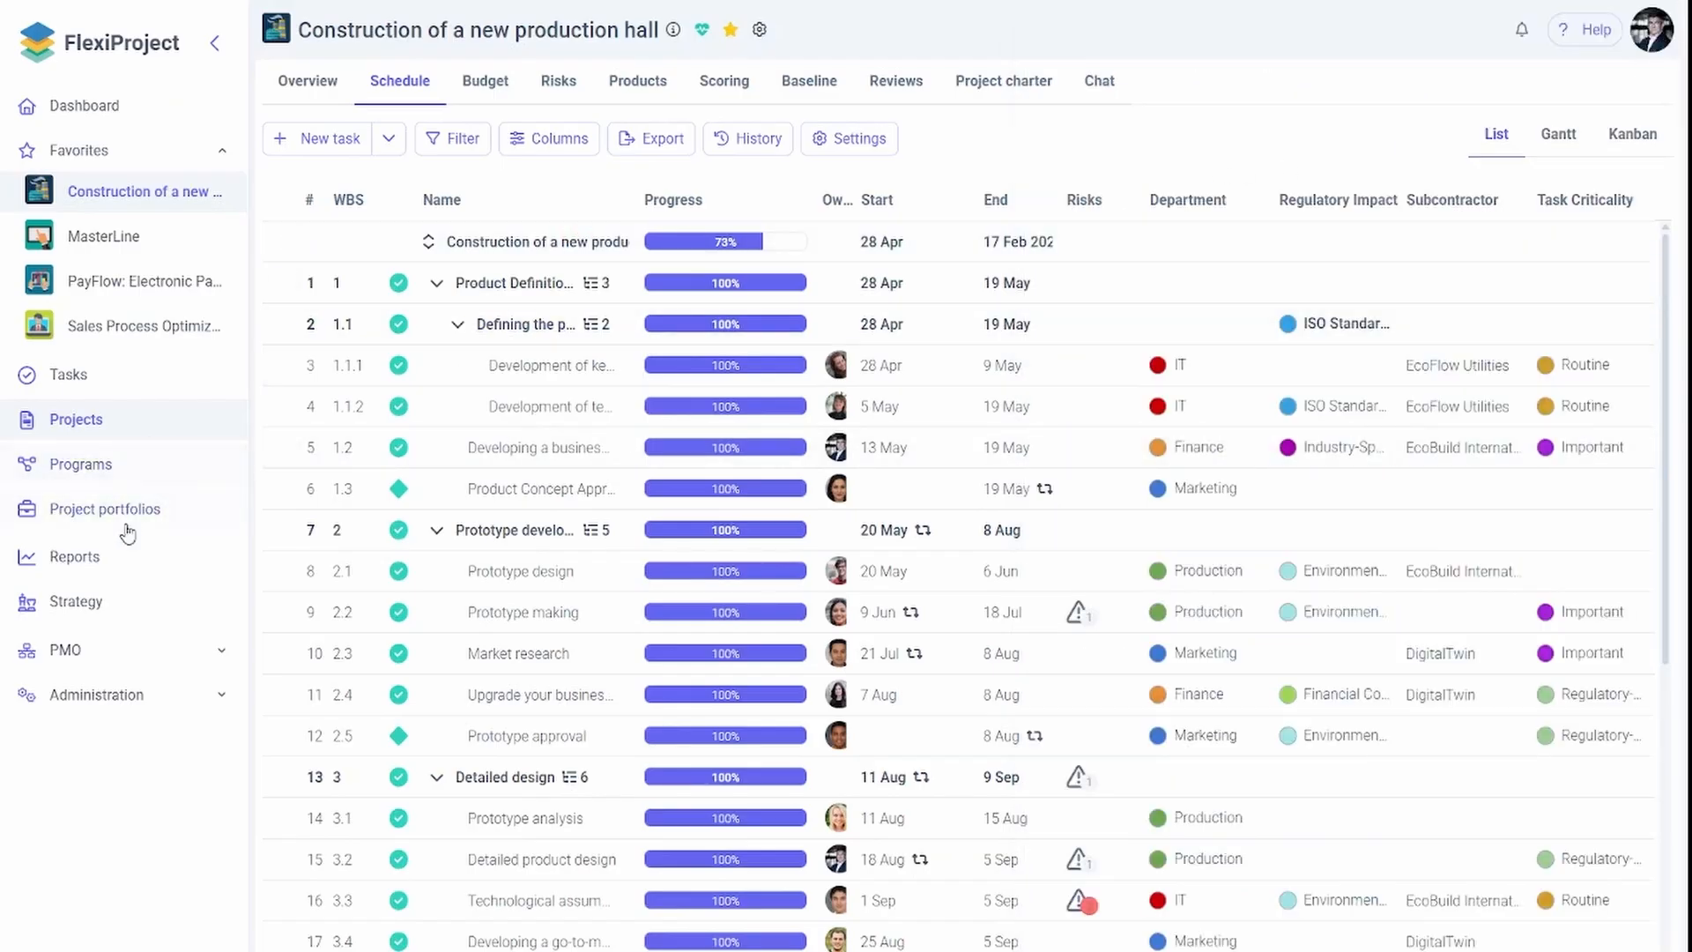
Create a new Projects report filtered to projects whose Project Sponsor equals the first named user
left_click(115, 569)
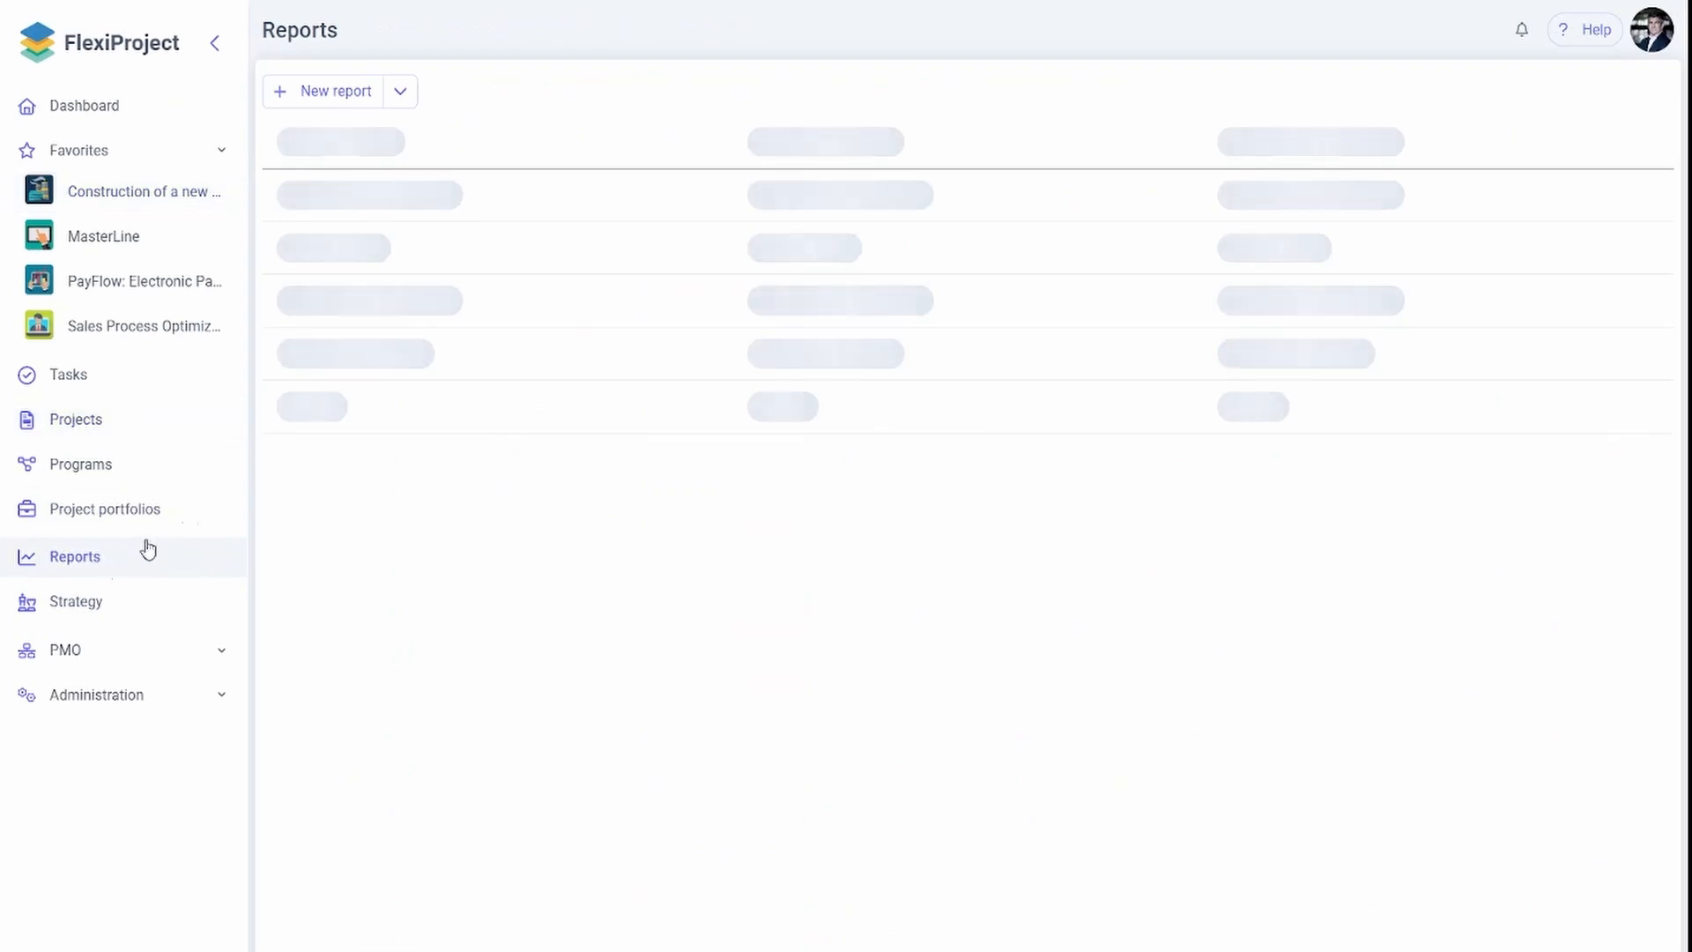
left_click(328, 91)
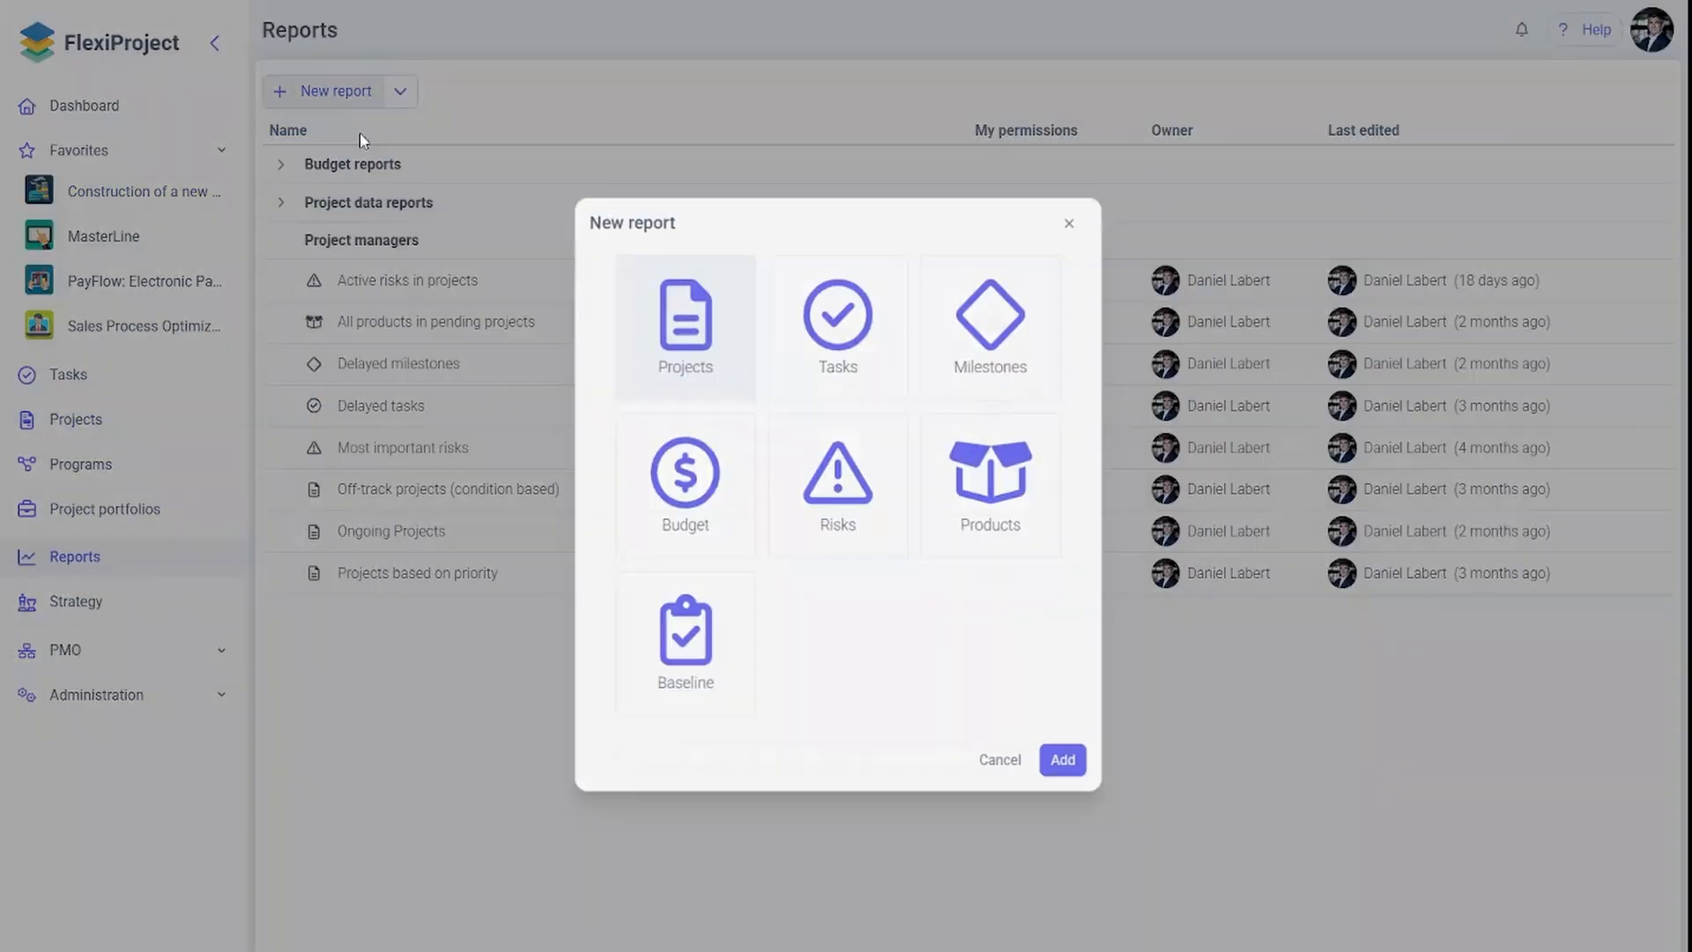
left_click(1070, 768)
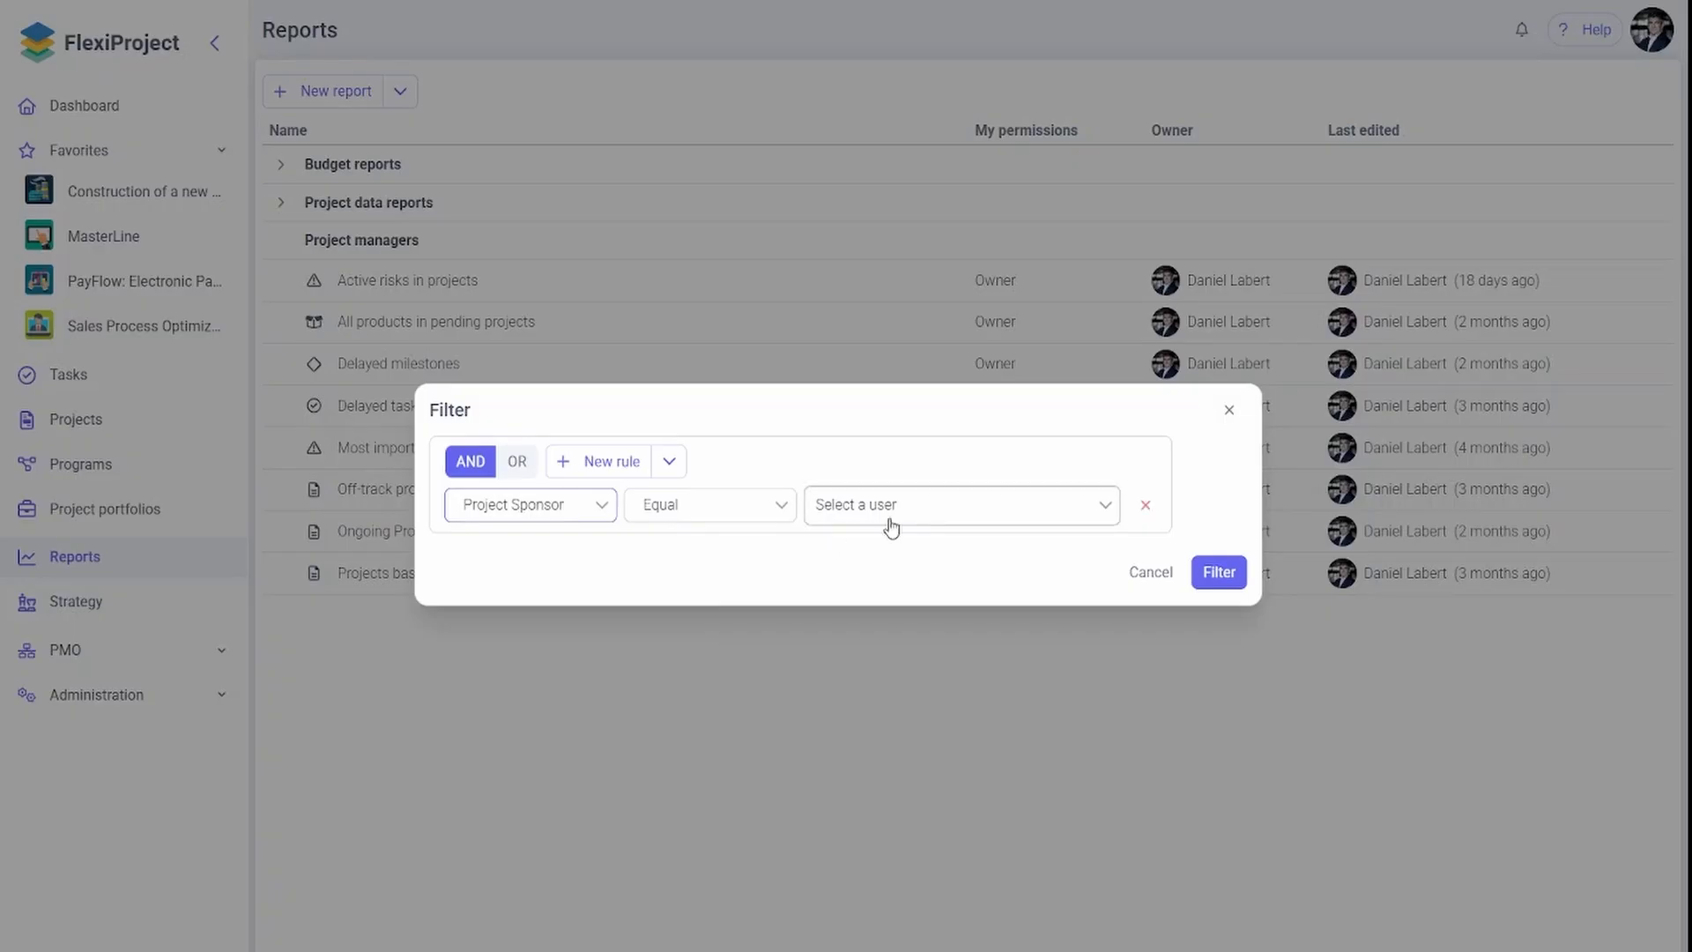
left_click(891, 527)
left_click(987, 150)
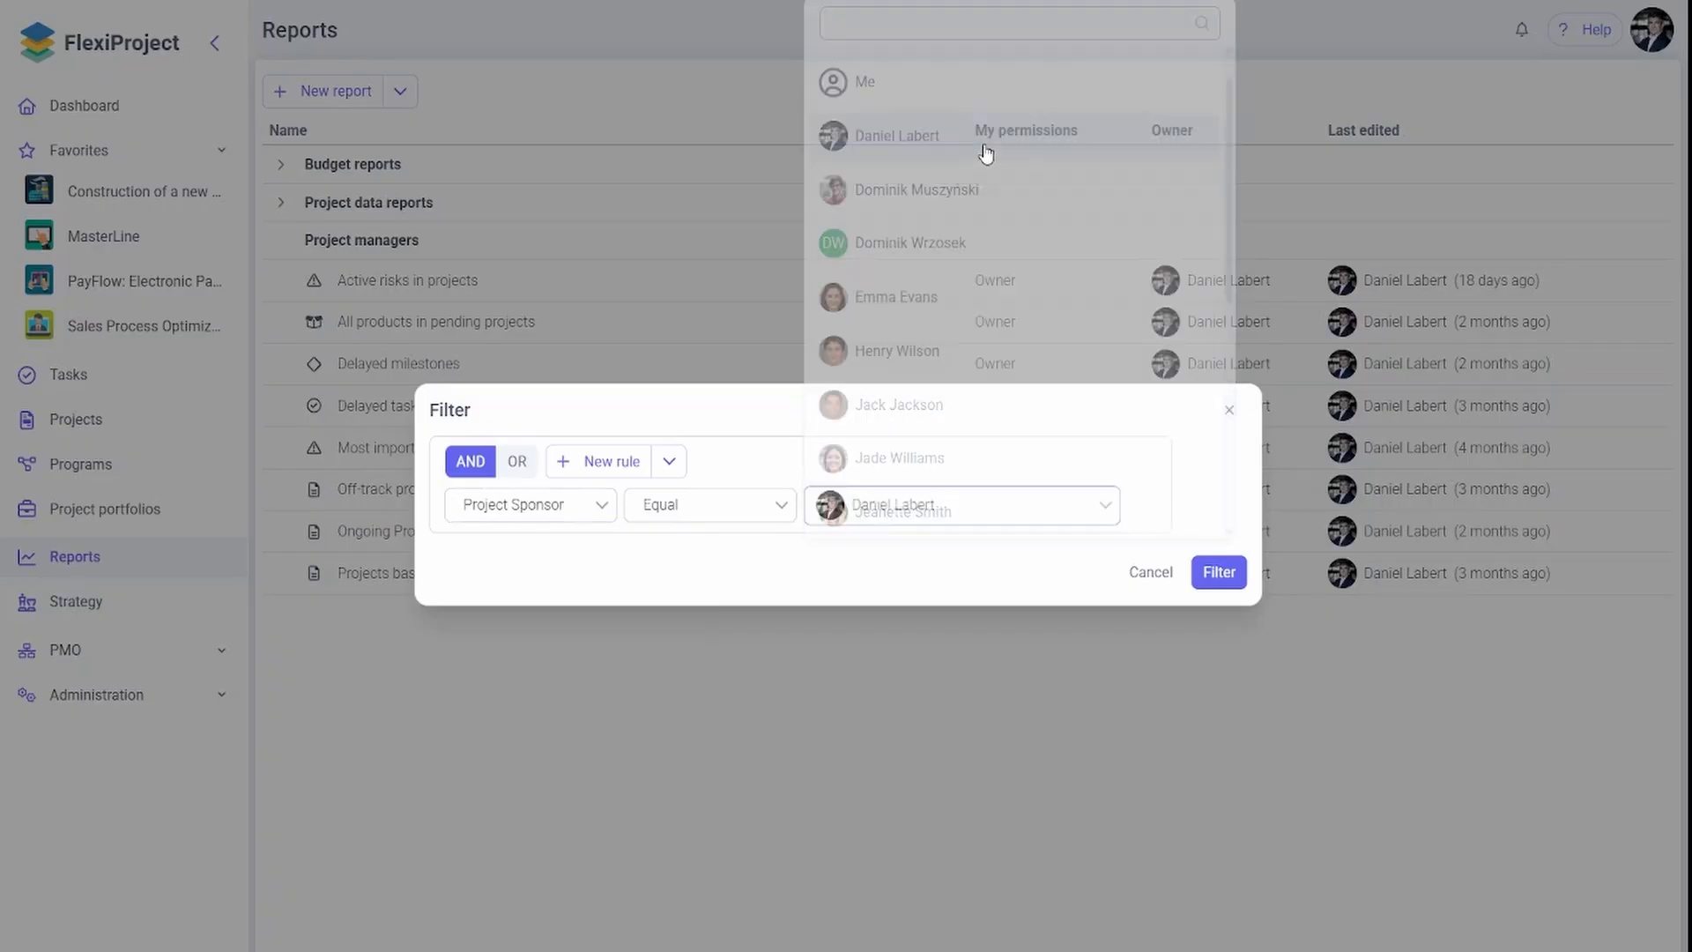
left_click(1216, 573)
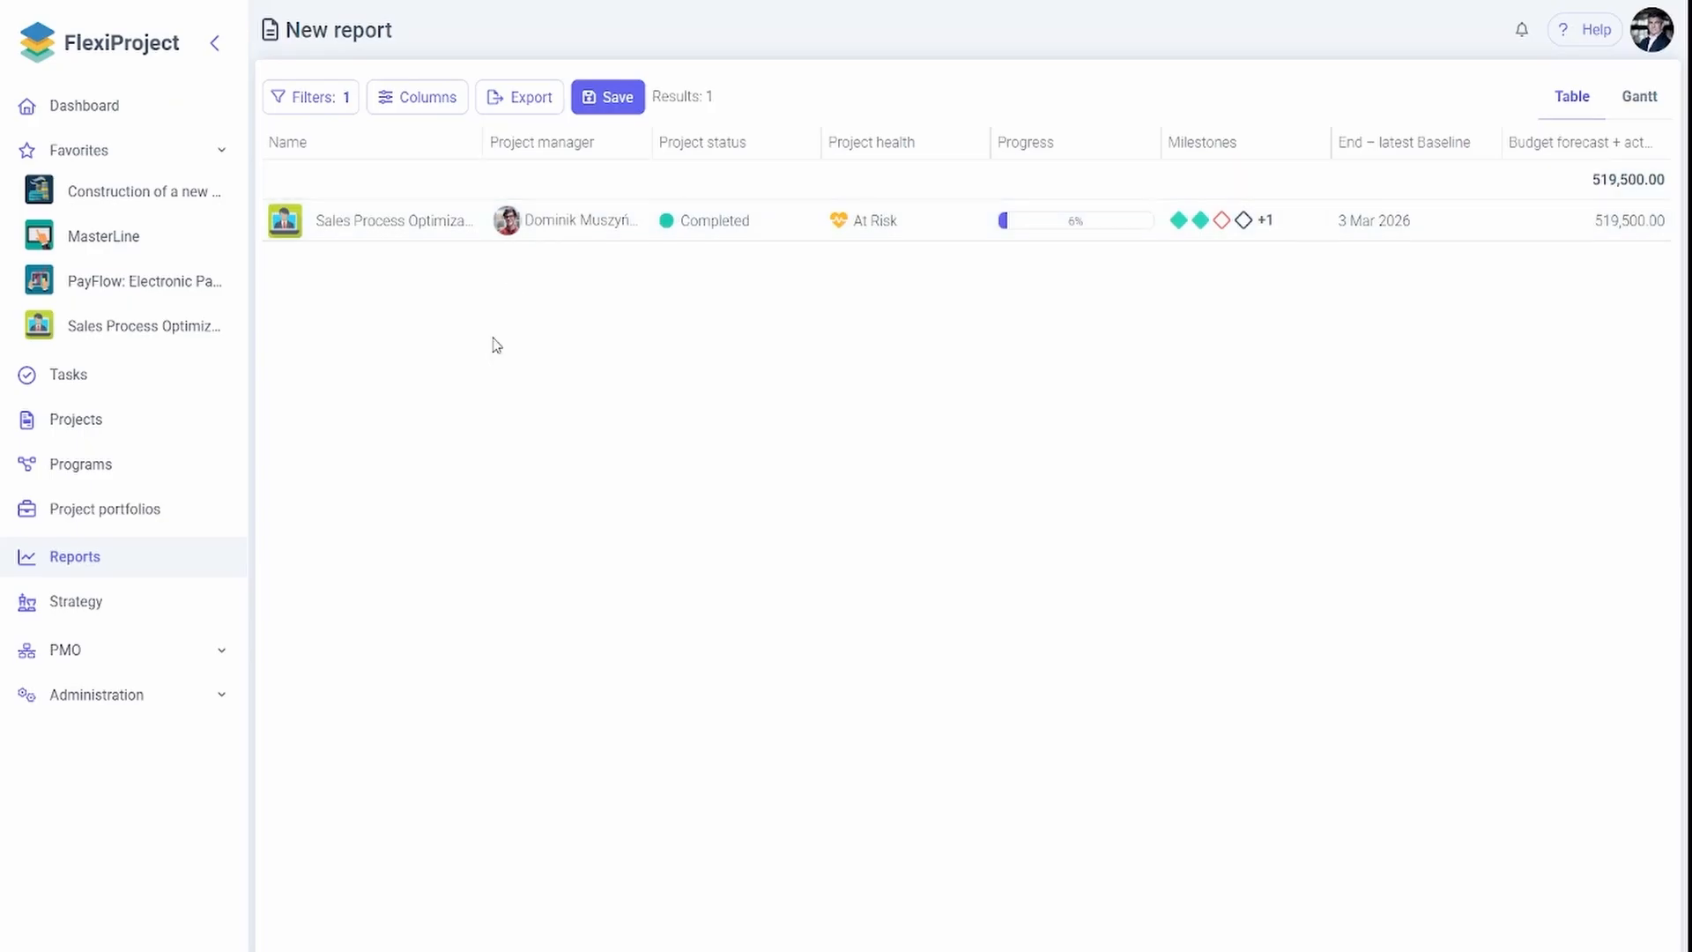
Open the PMO Approval Paths list, discarding the unsaved report
left_click(185, 661)
left_click(133, 823)
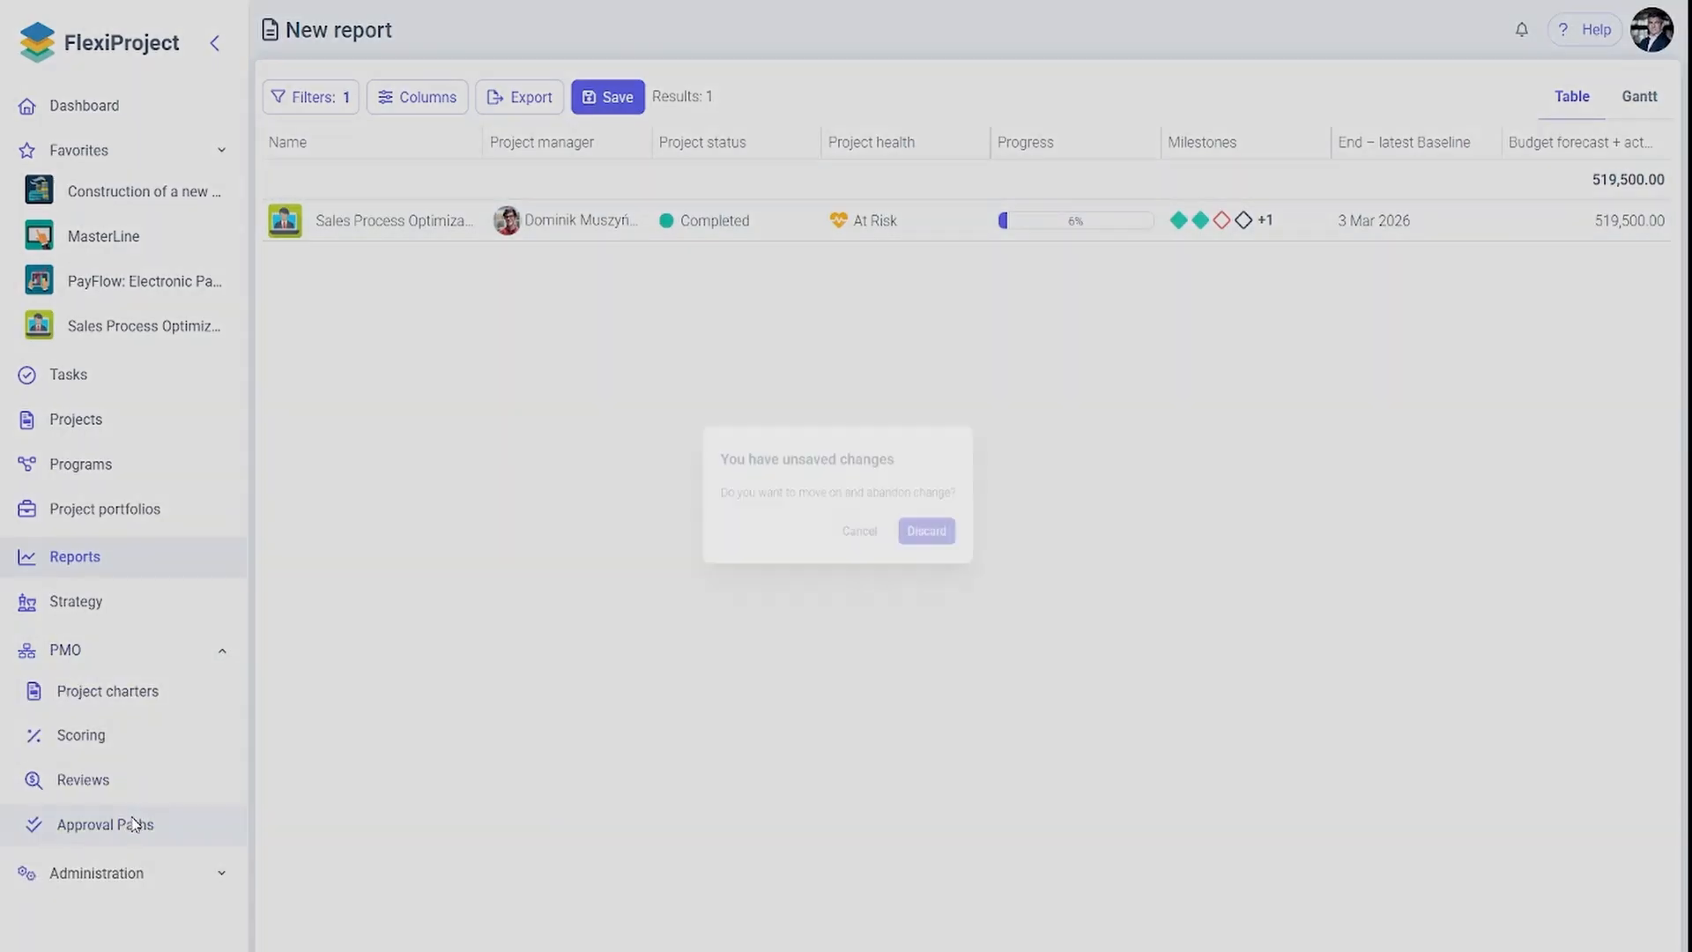
left_click(949, 543)
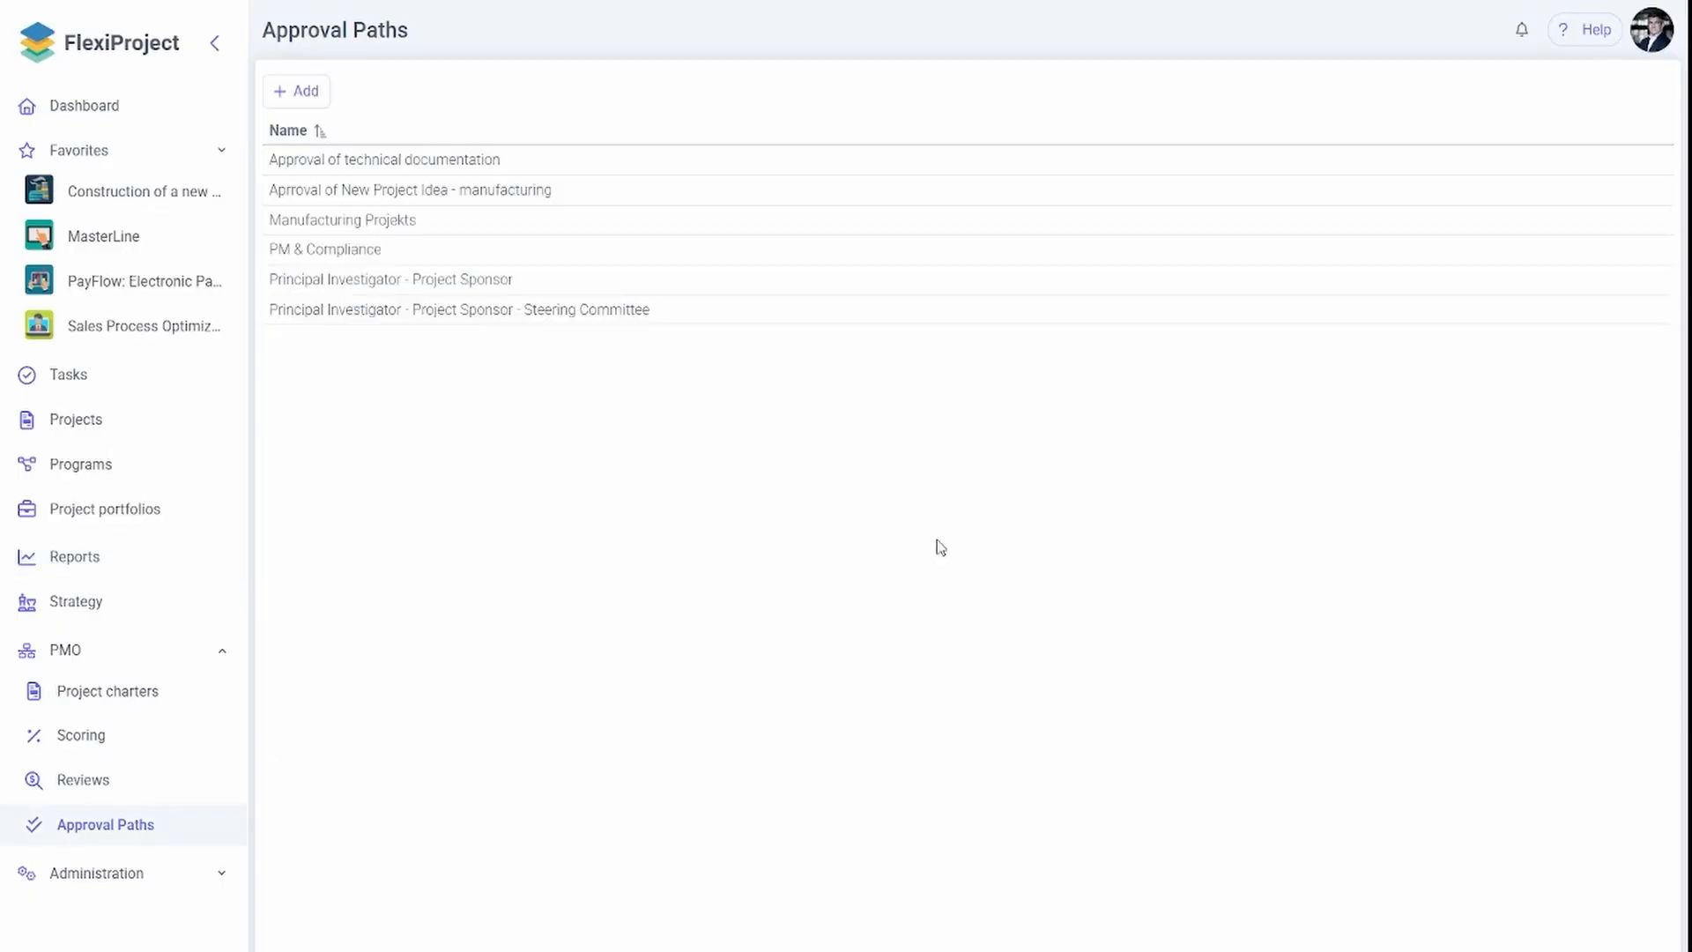
Check the Stage 1 approver roles of the Approval of technical documentation path, keep Steering Committee selected, and save the path
left_click(336, 222)
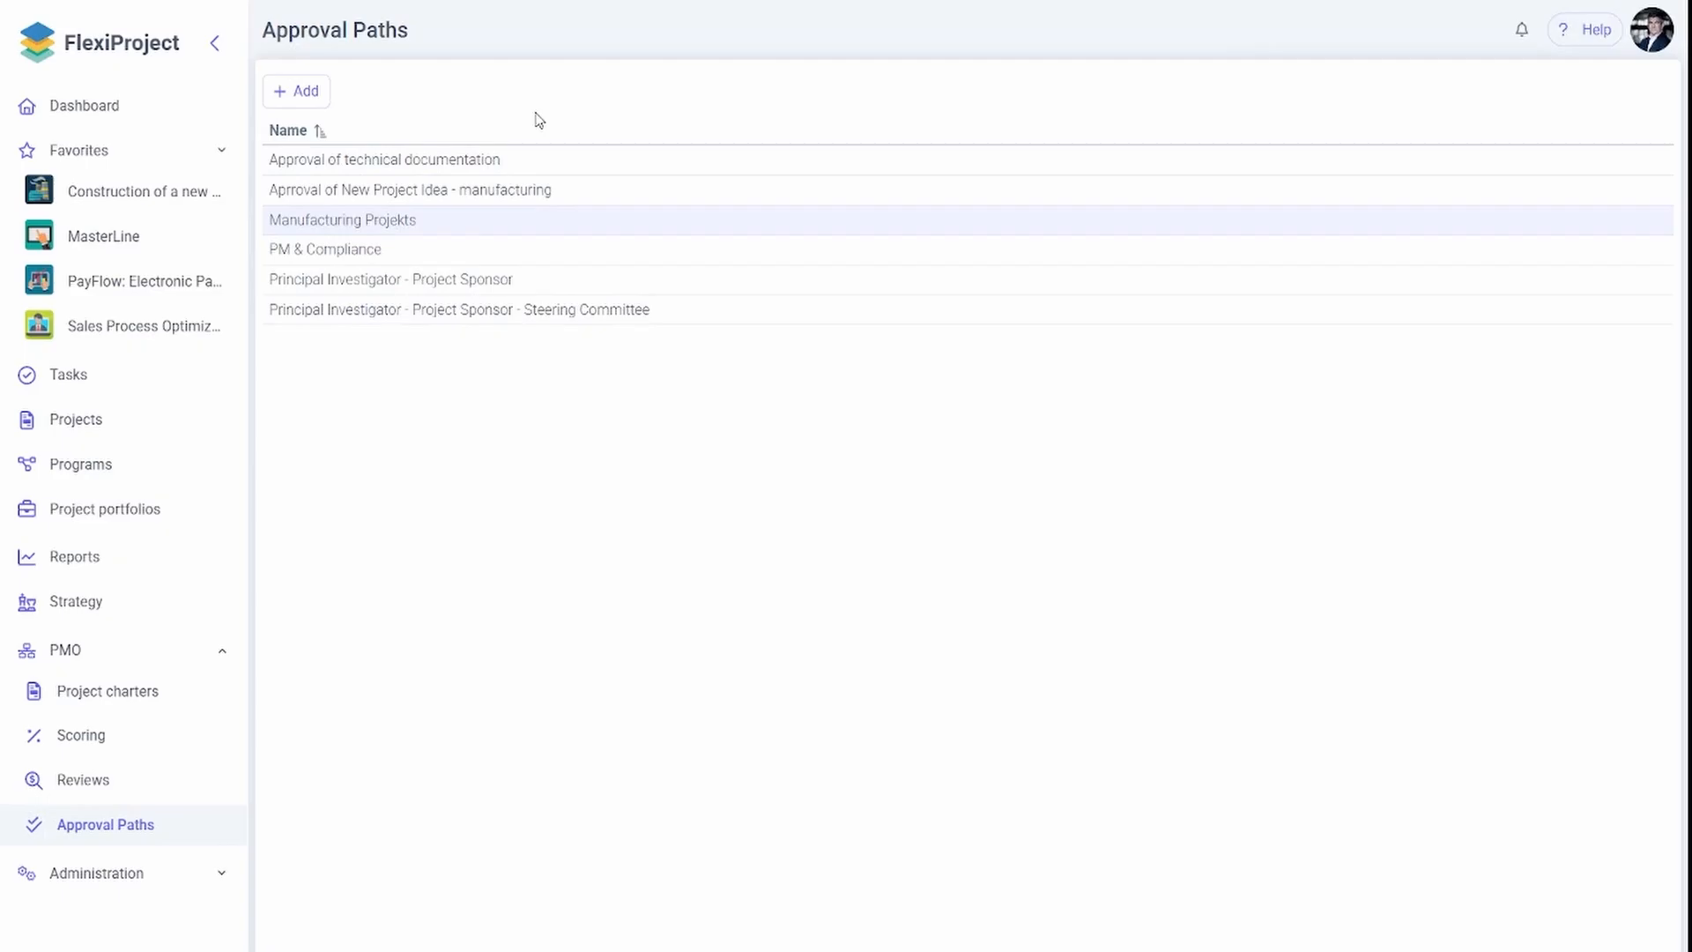
left_click(468, 161)
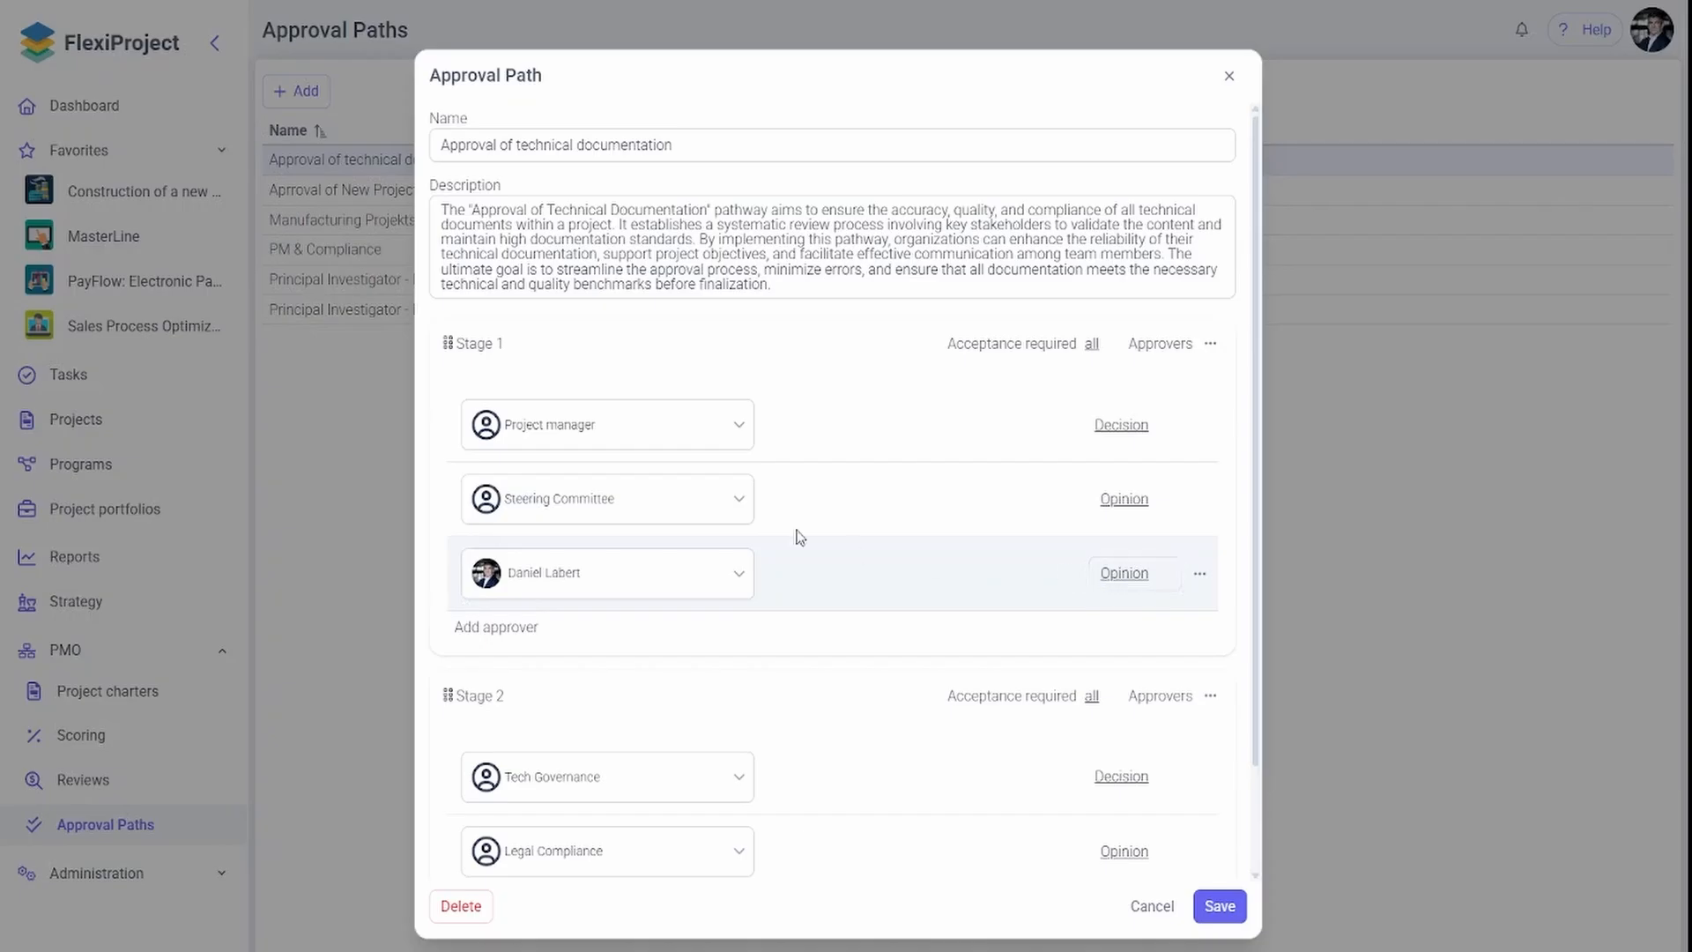
left_click(665, 436)
left_click(653, 534)
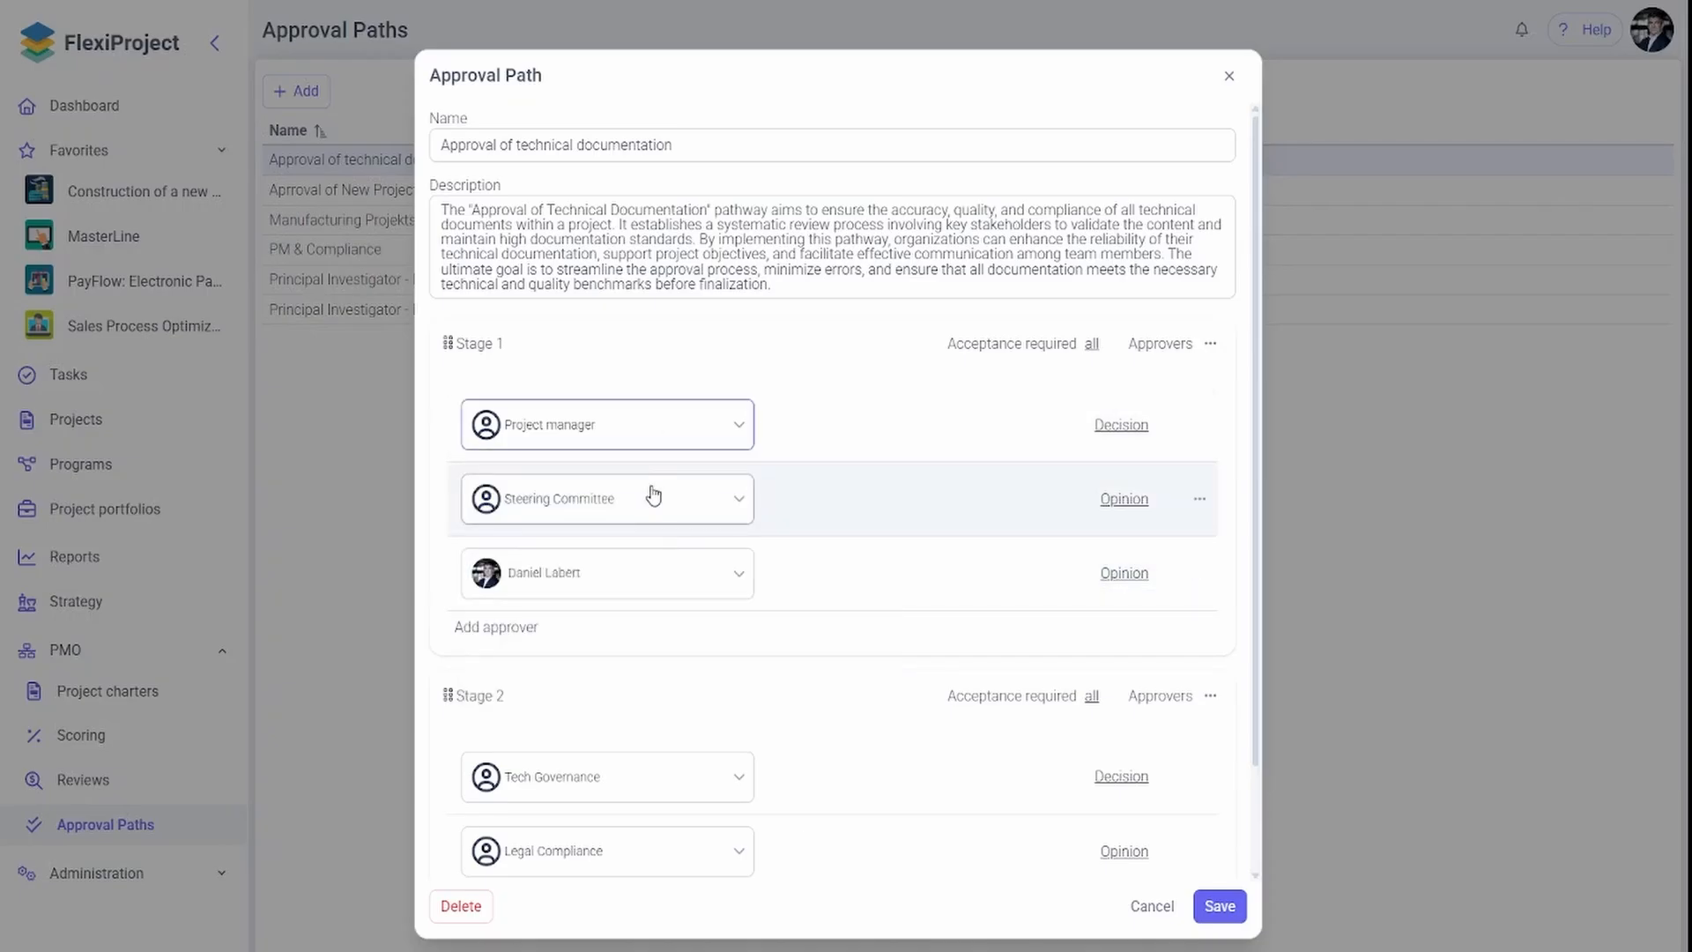
left_click(653, 496)
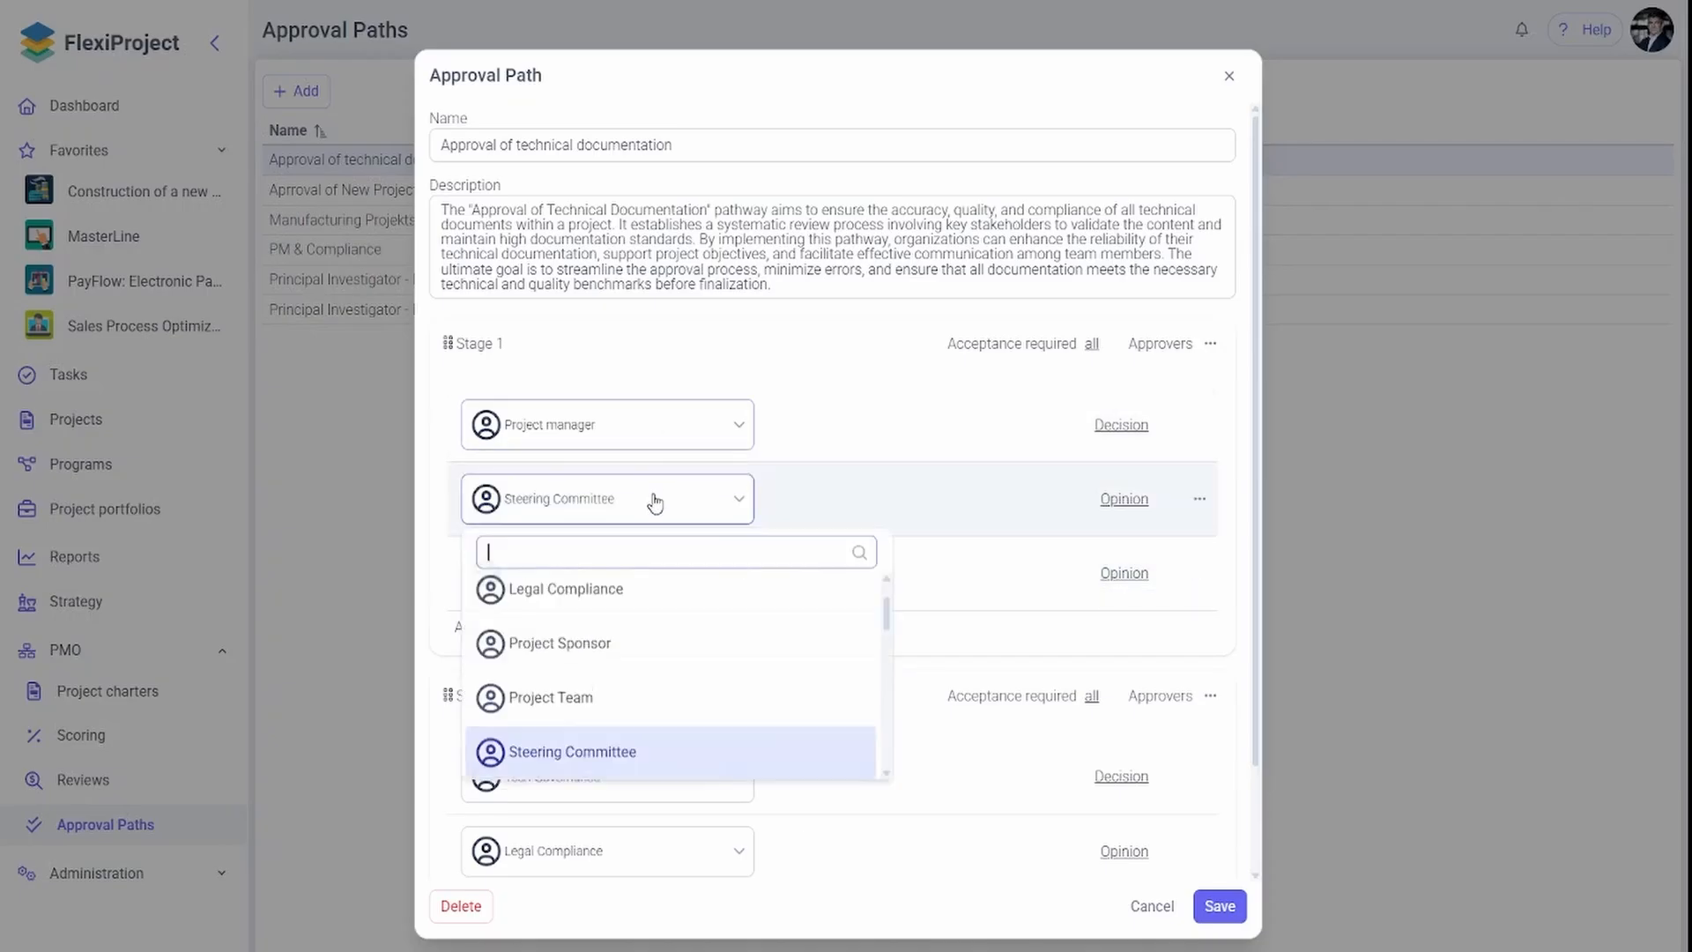
left_click(658, 758)
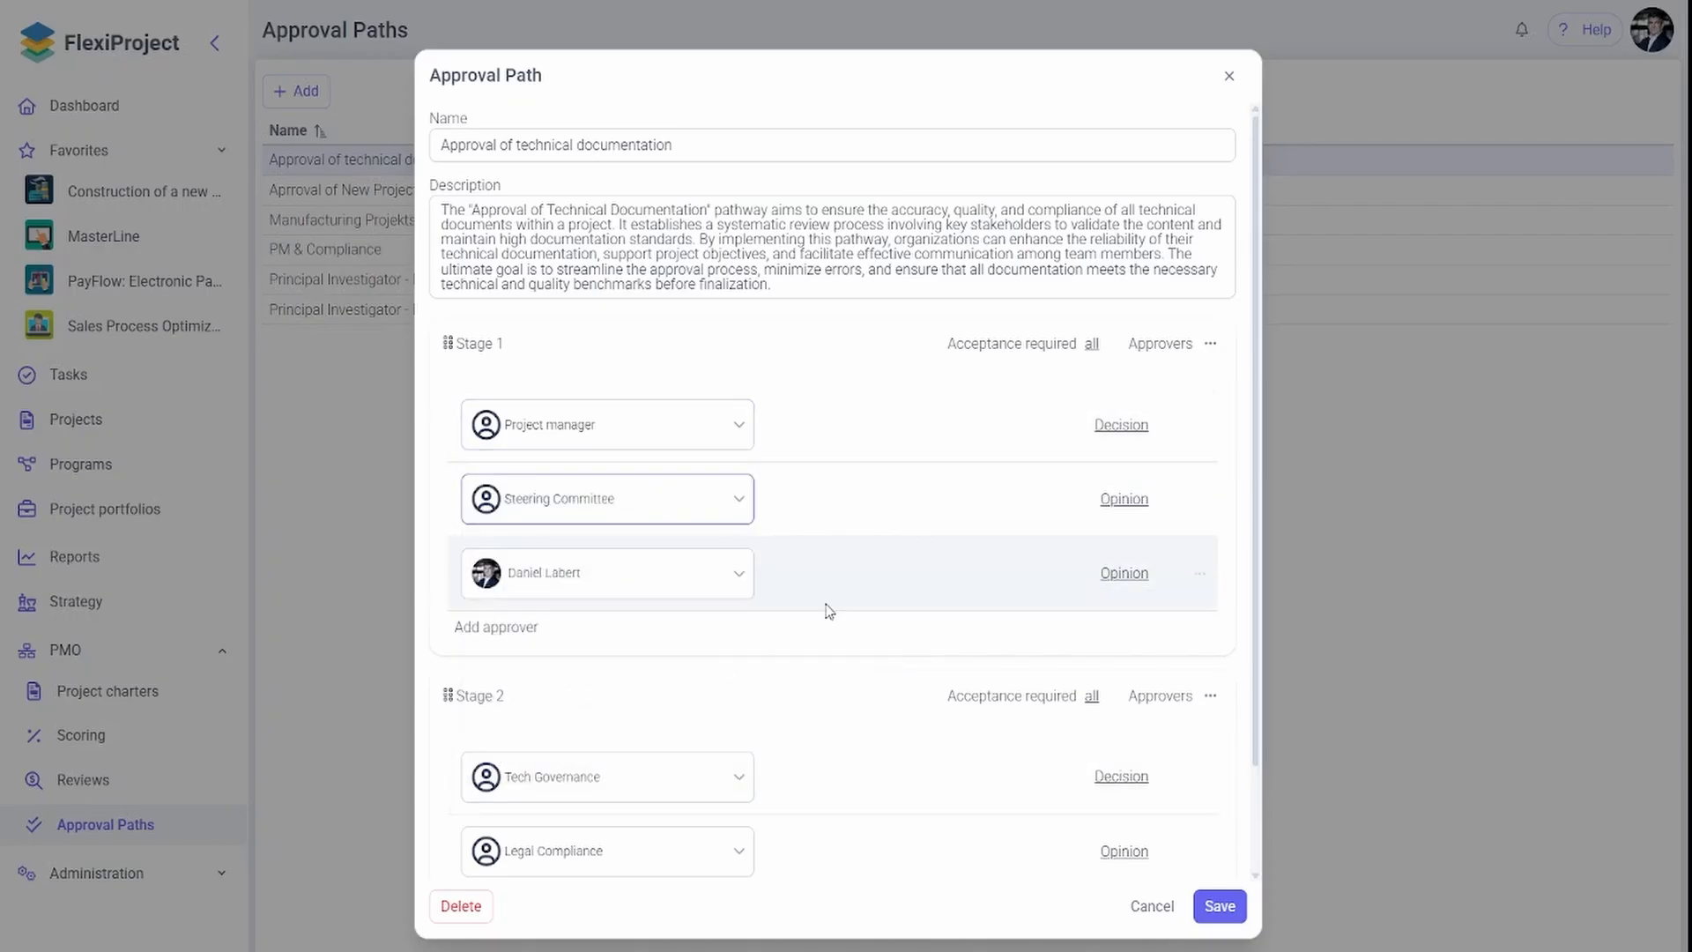
left_click(1219, 906)
Open the project statuses in System settings and view the form for adding a status without creating one
left_click(136, 884)
left_click(109, 832)
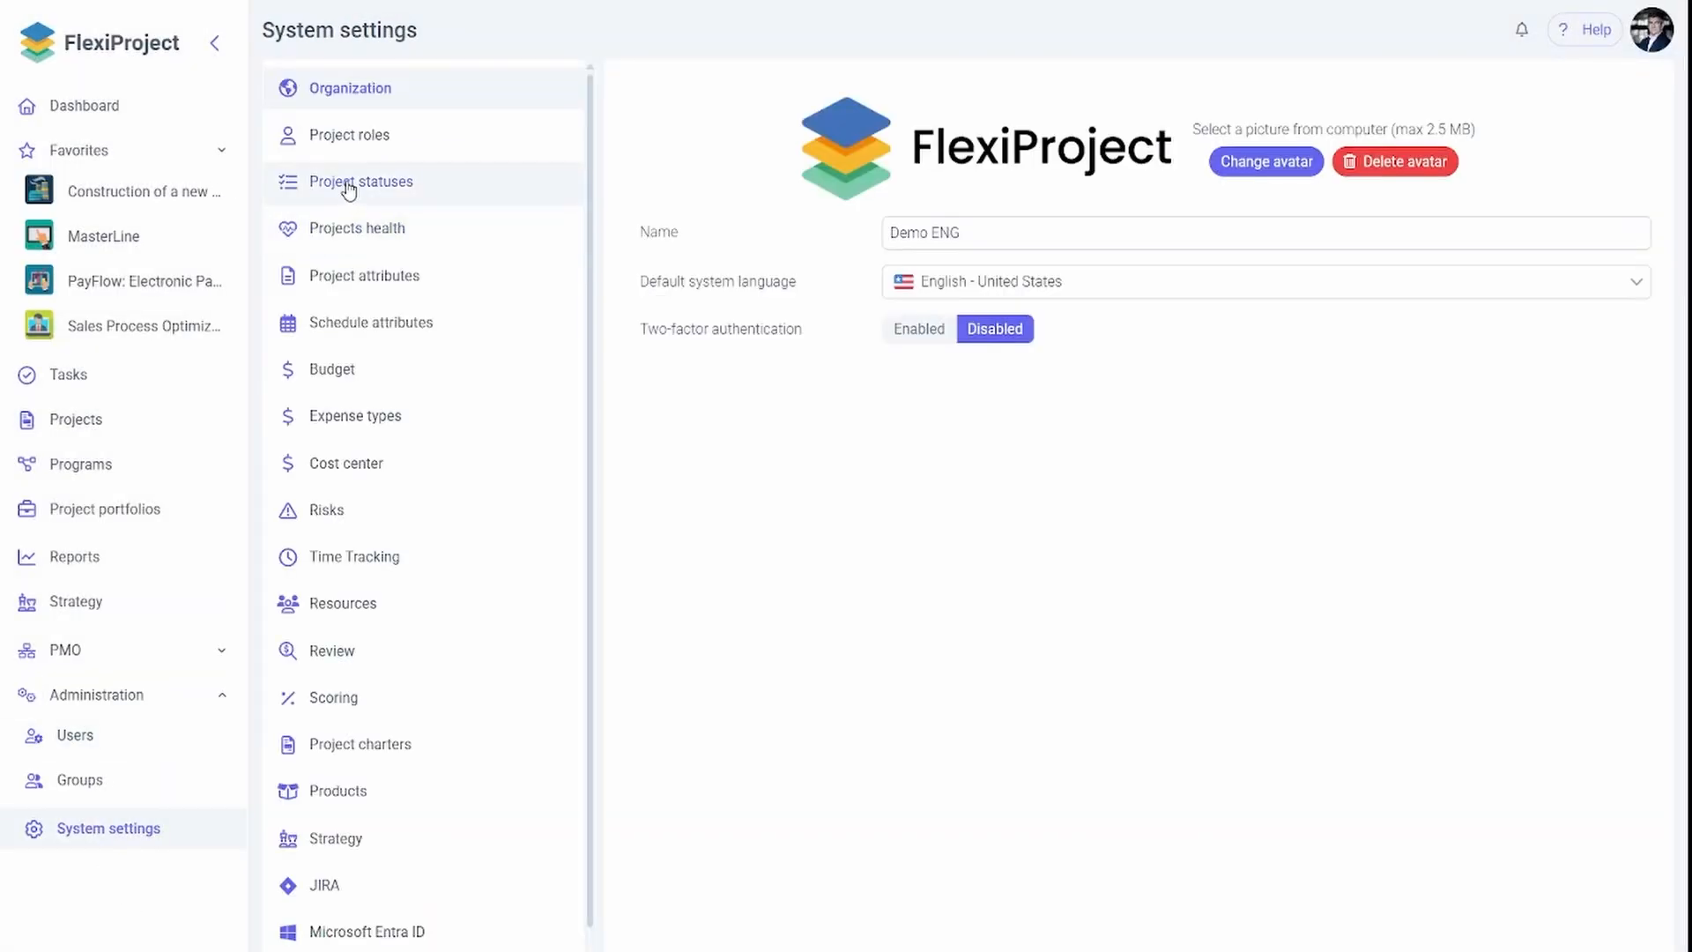
left_click(350, 185)
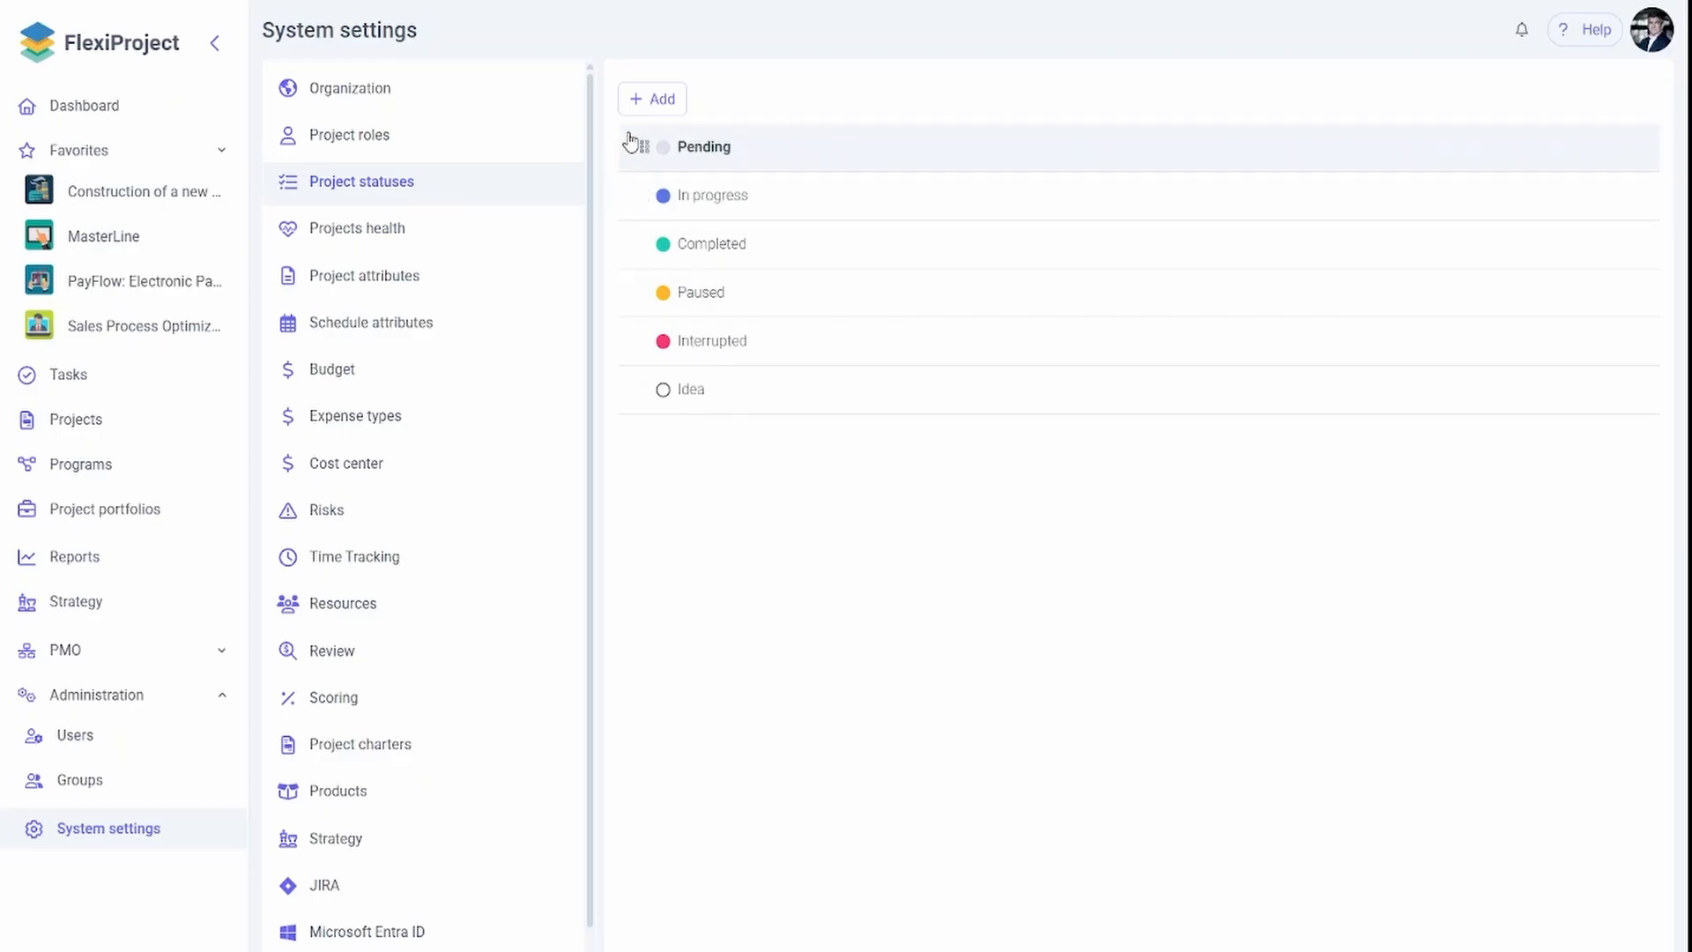
left_click(642, 102)
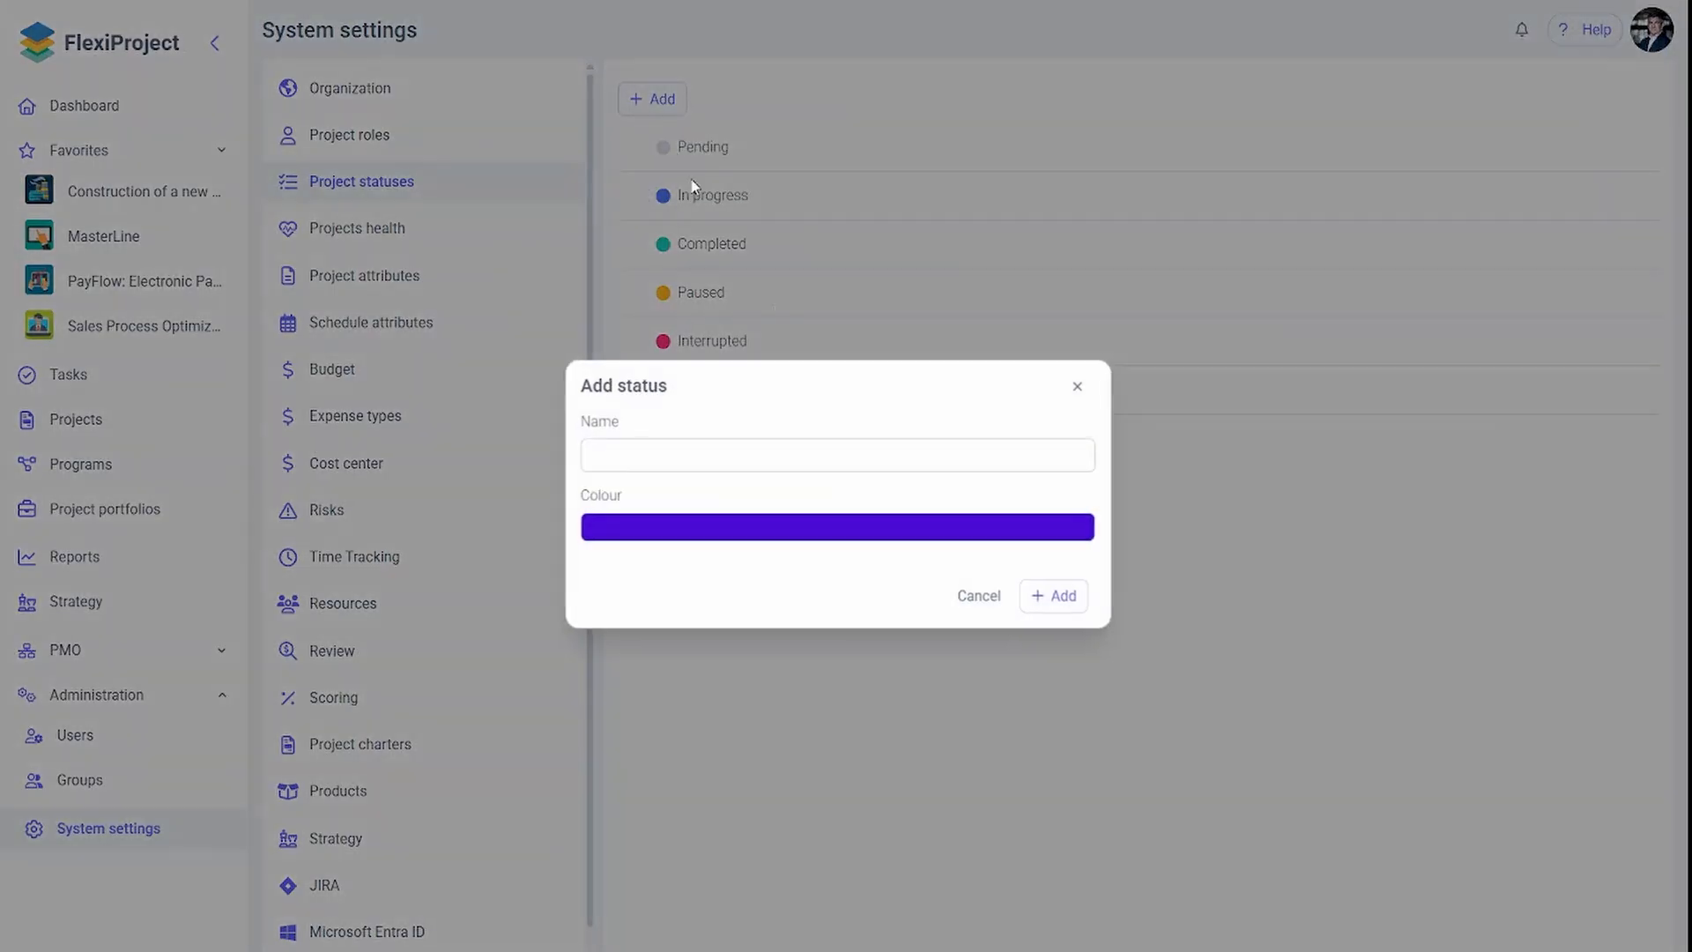
left_click(976, 601)
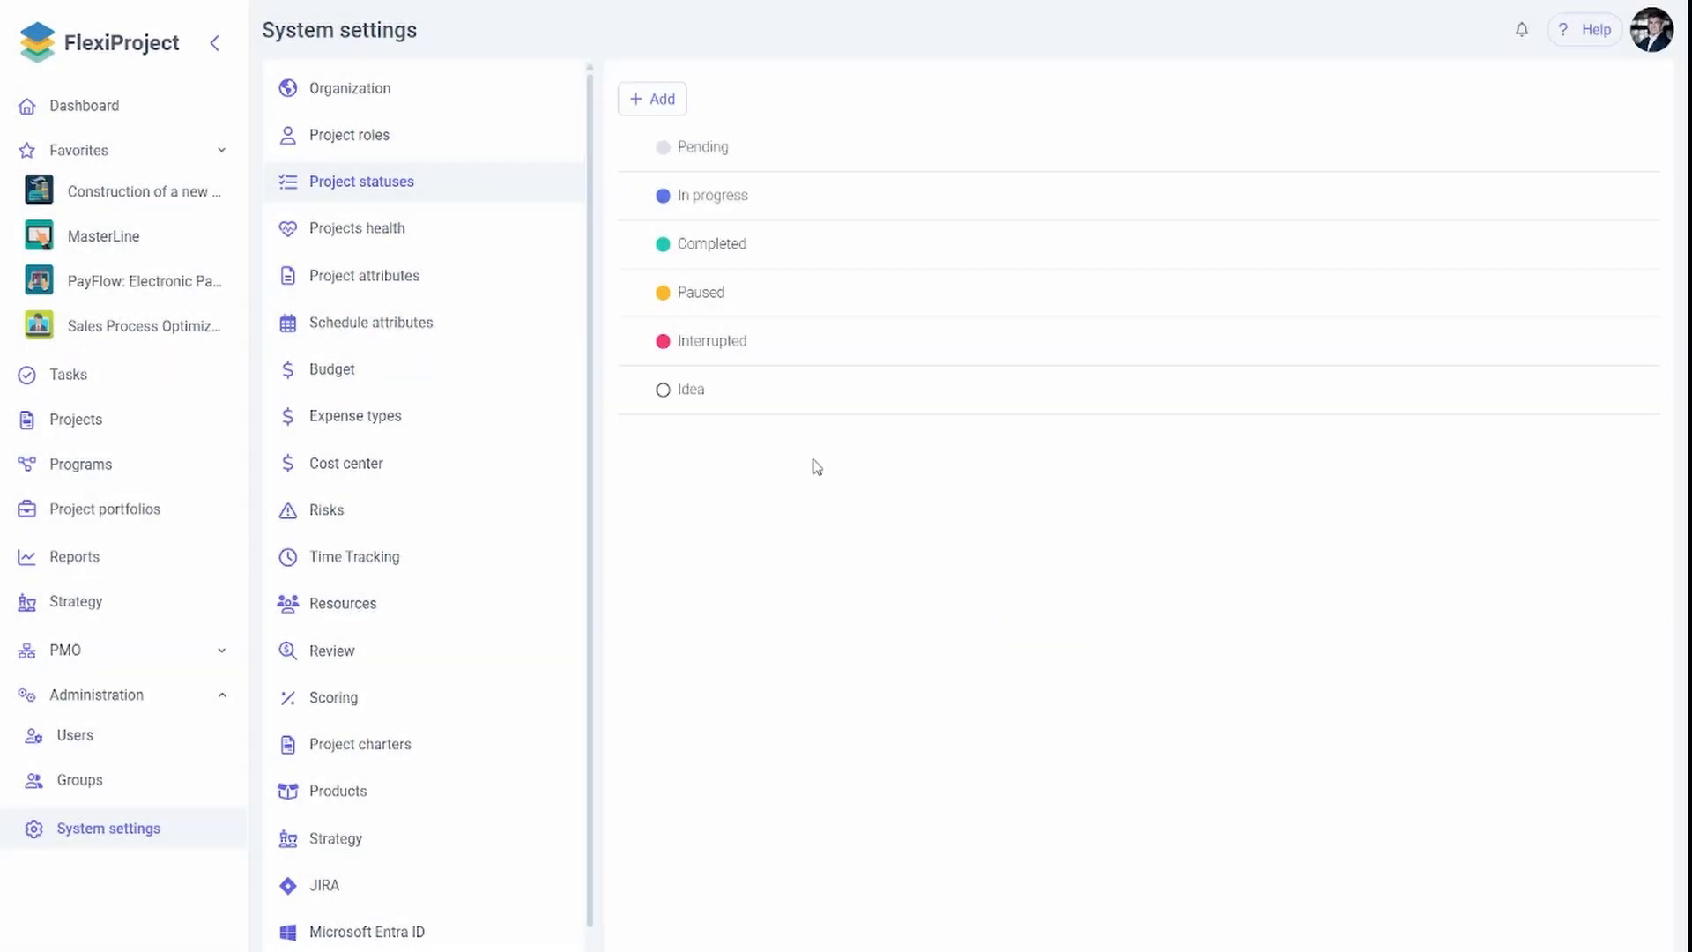
View the Interrupted status's edit form without changing it, and move Interrupted above Paused in the status order
left_click(697, 344)
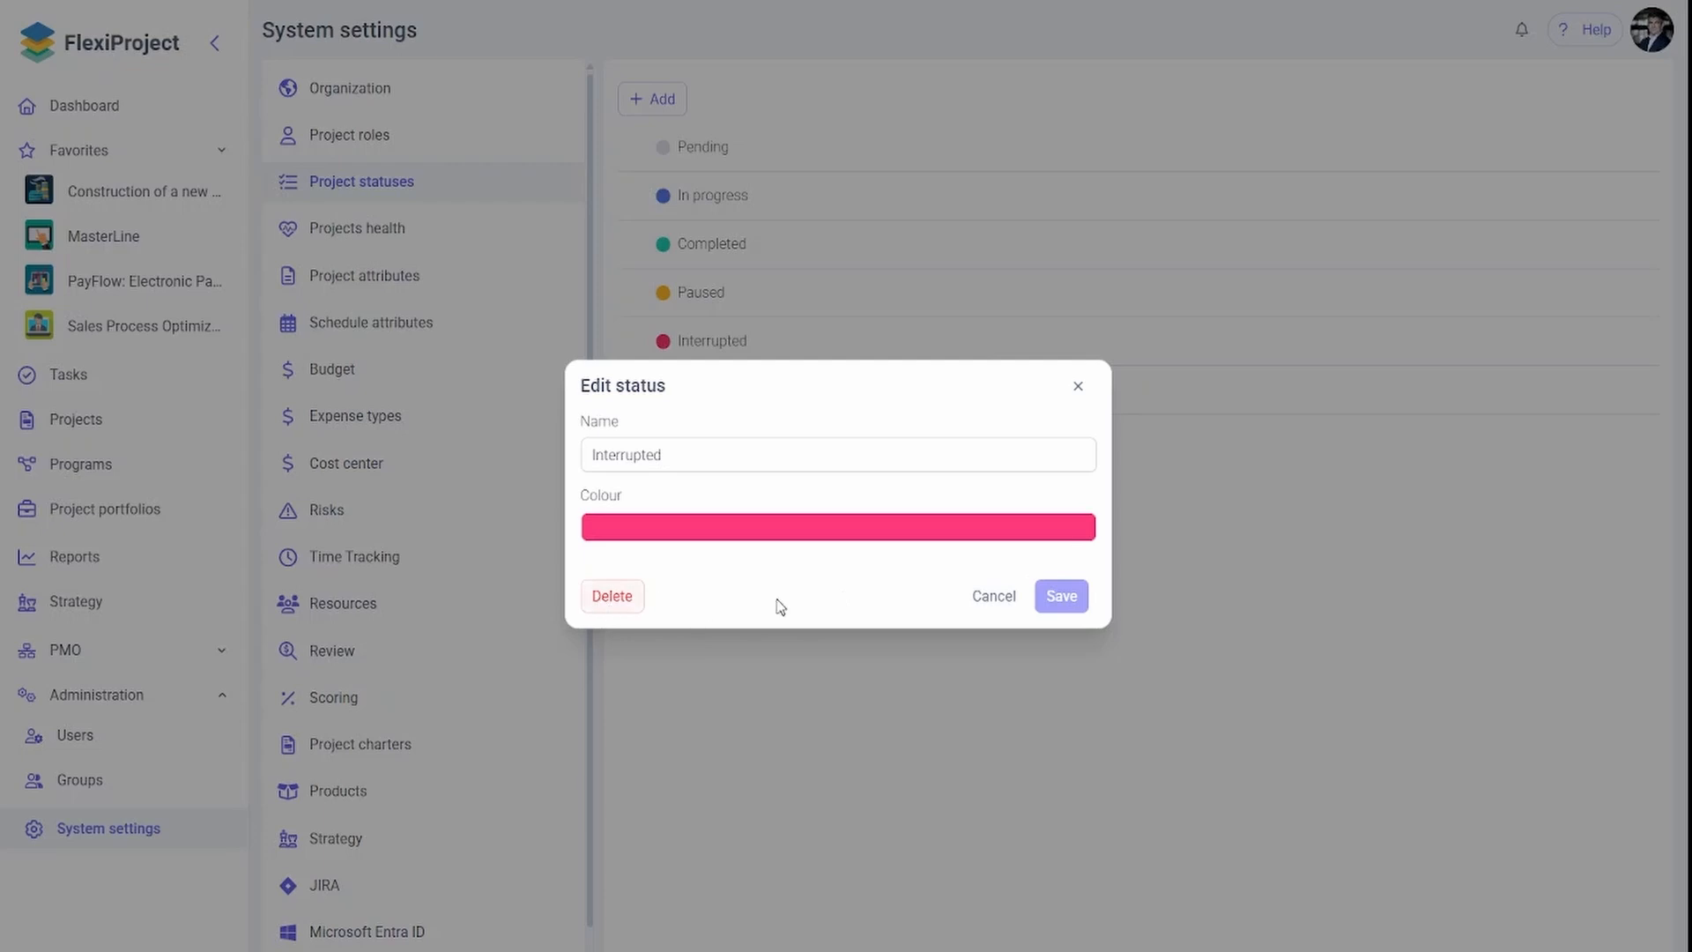
left_click(985, 598)
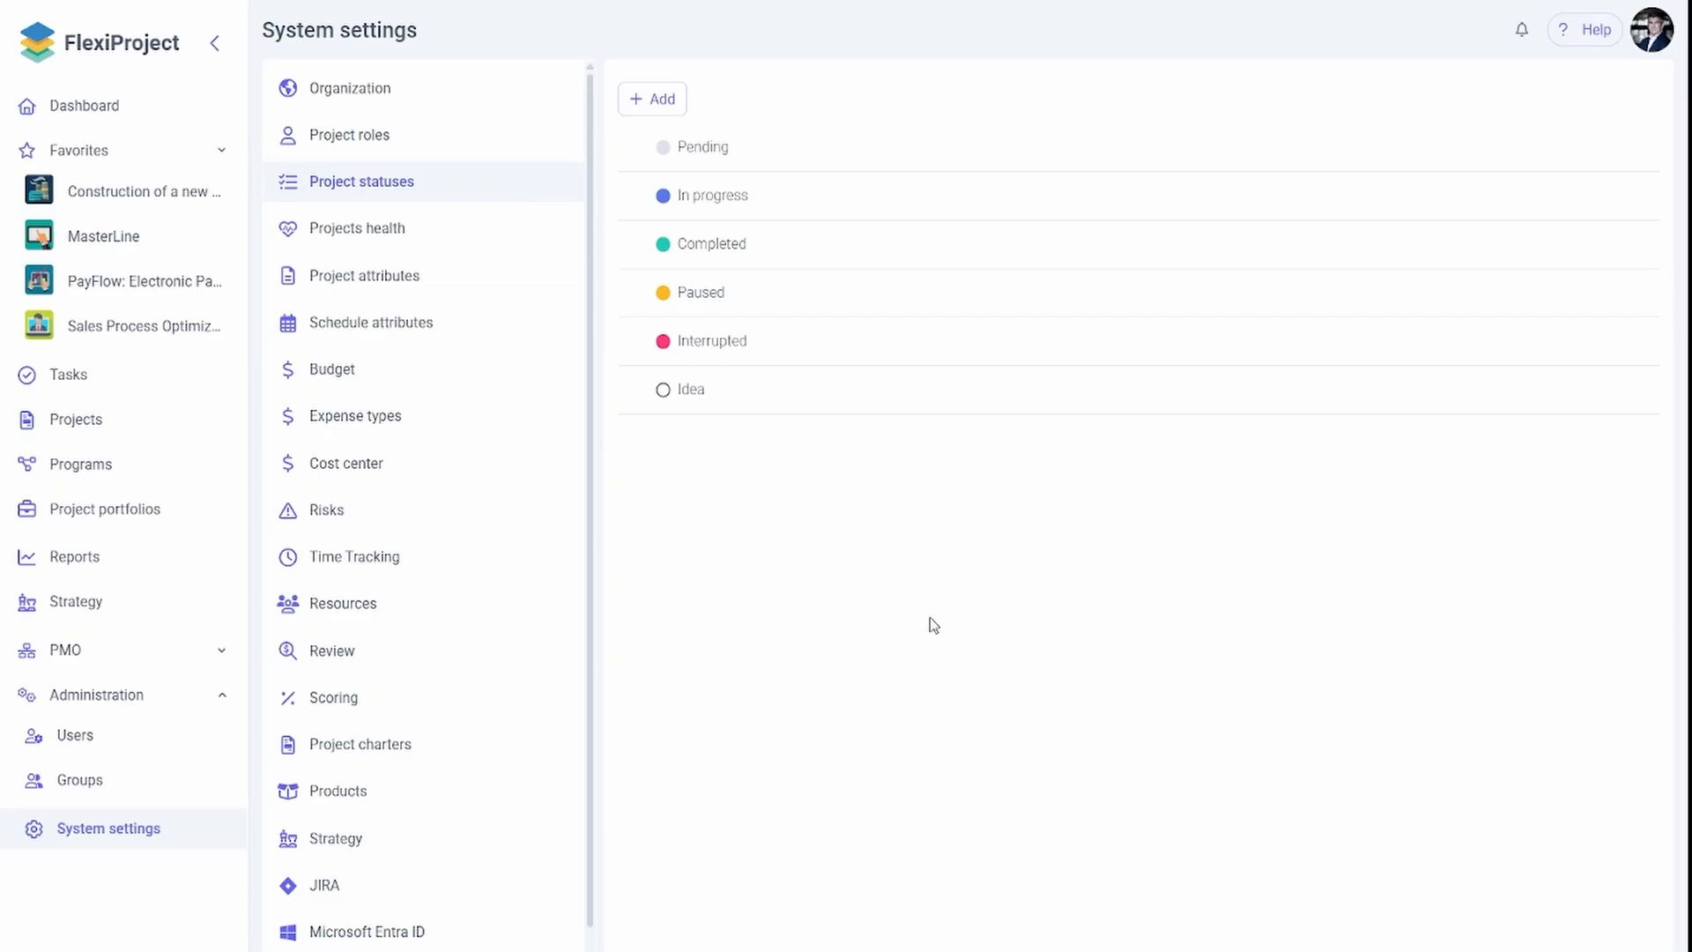
mouse_move(636, 344)
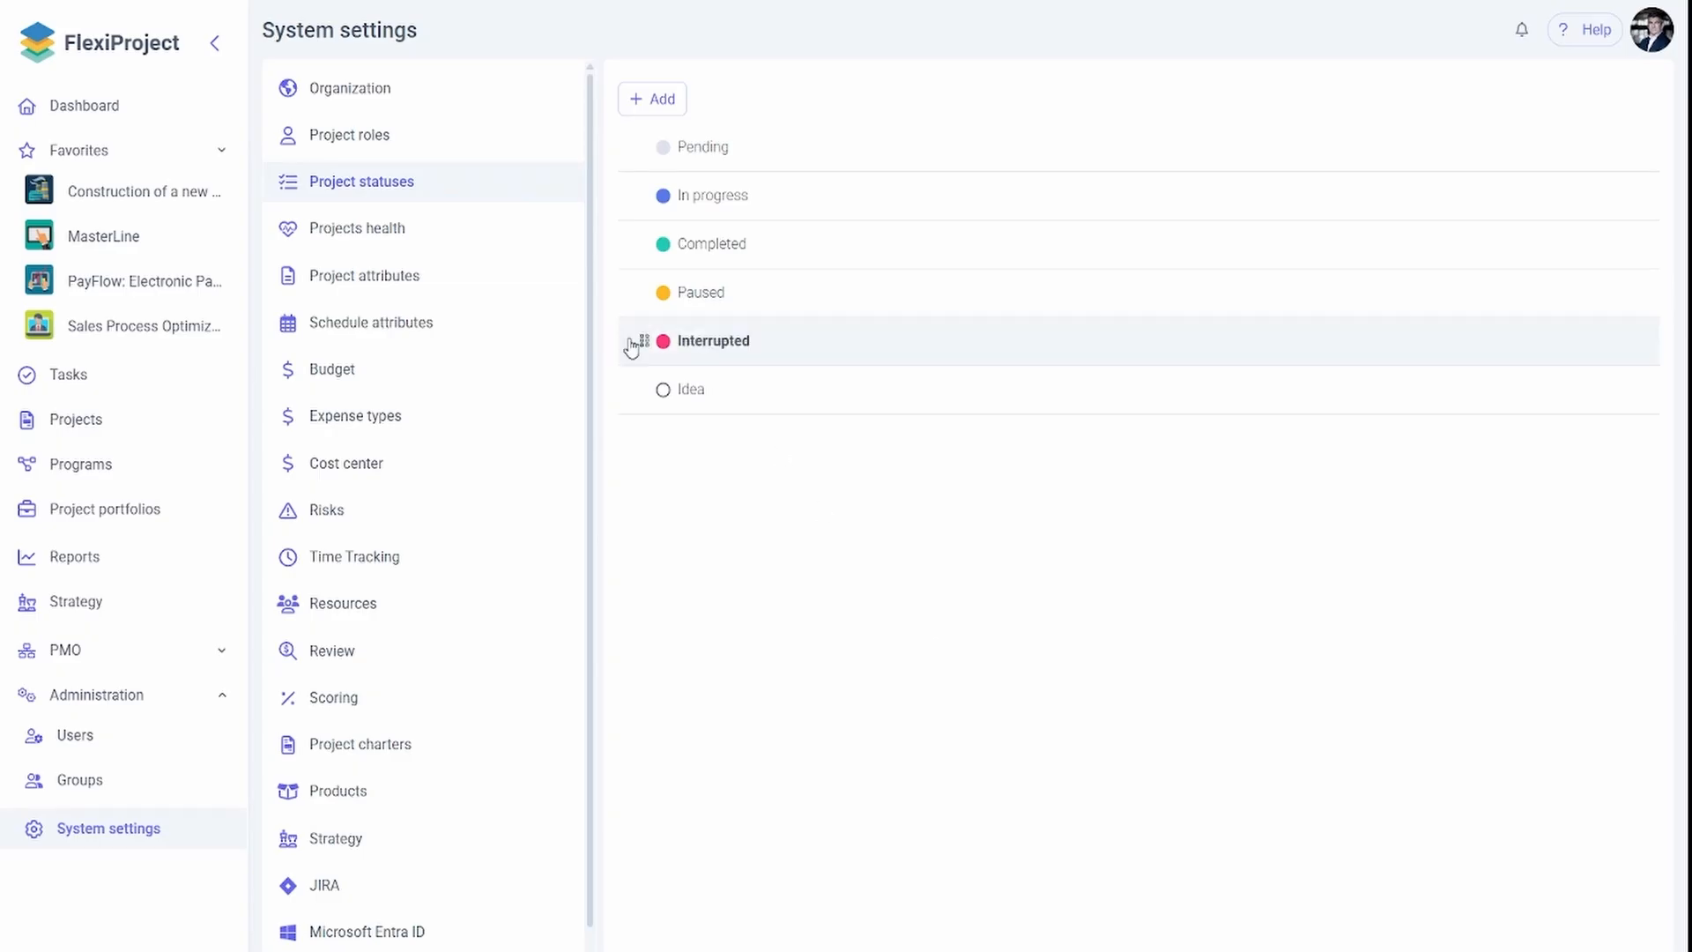
left_click_drag(642, 351, 627, 291)
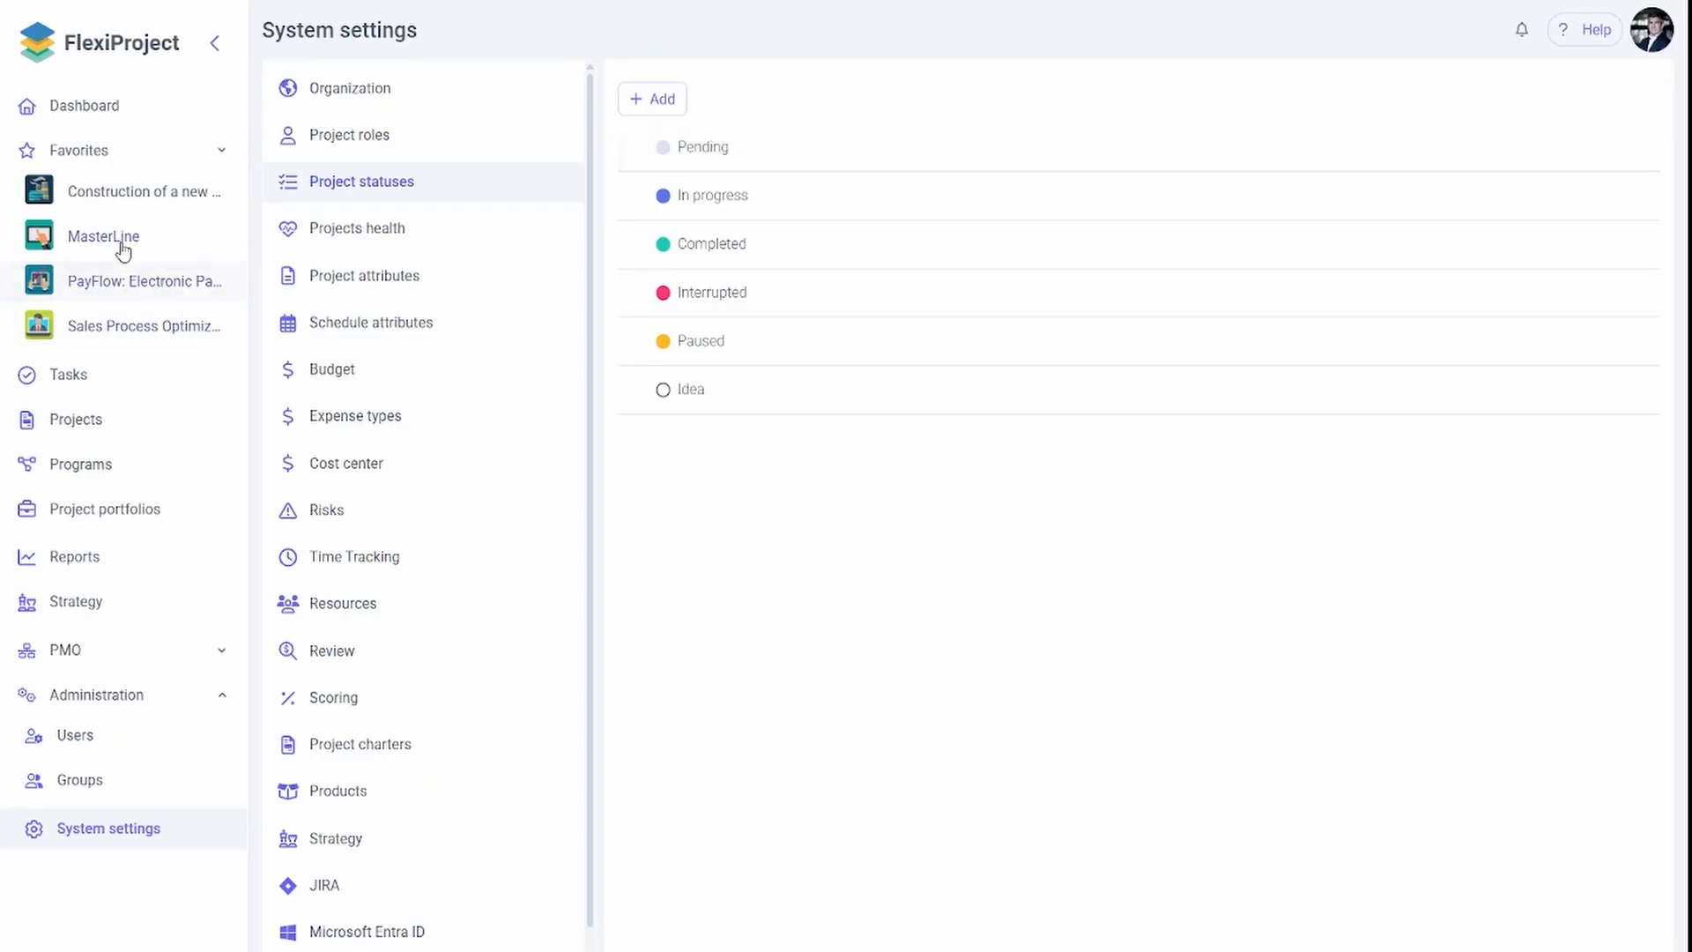
Group the Projects list by Project status instead of Department and look through the status groups
left_click(119, 425)
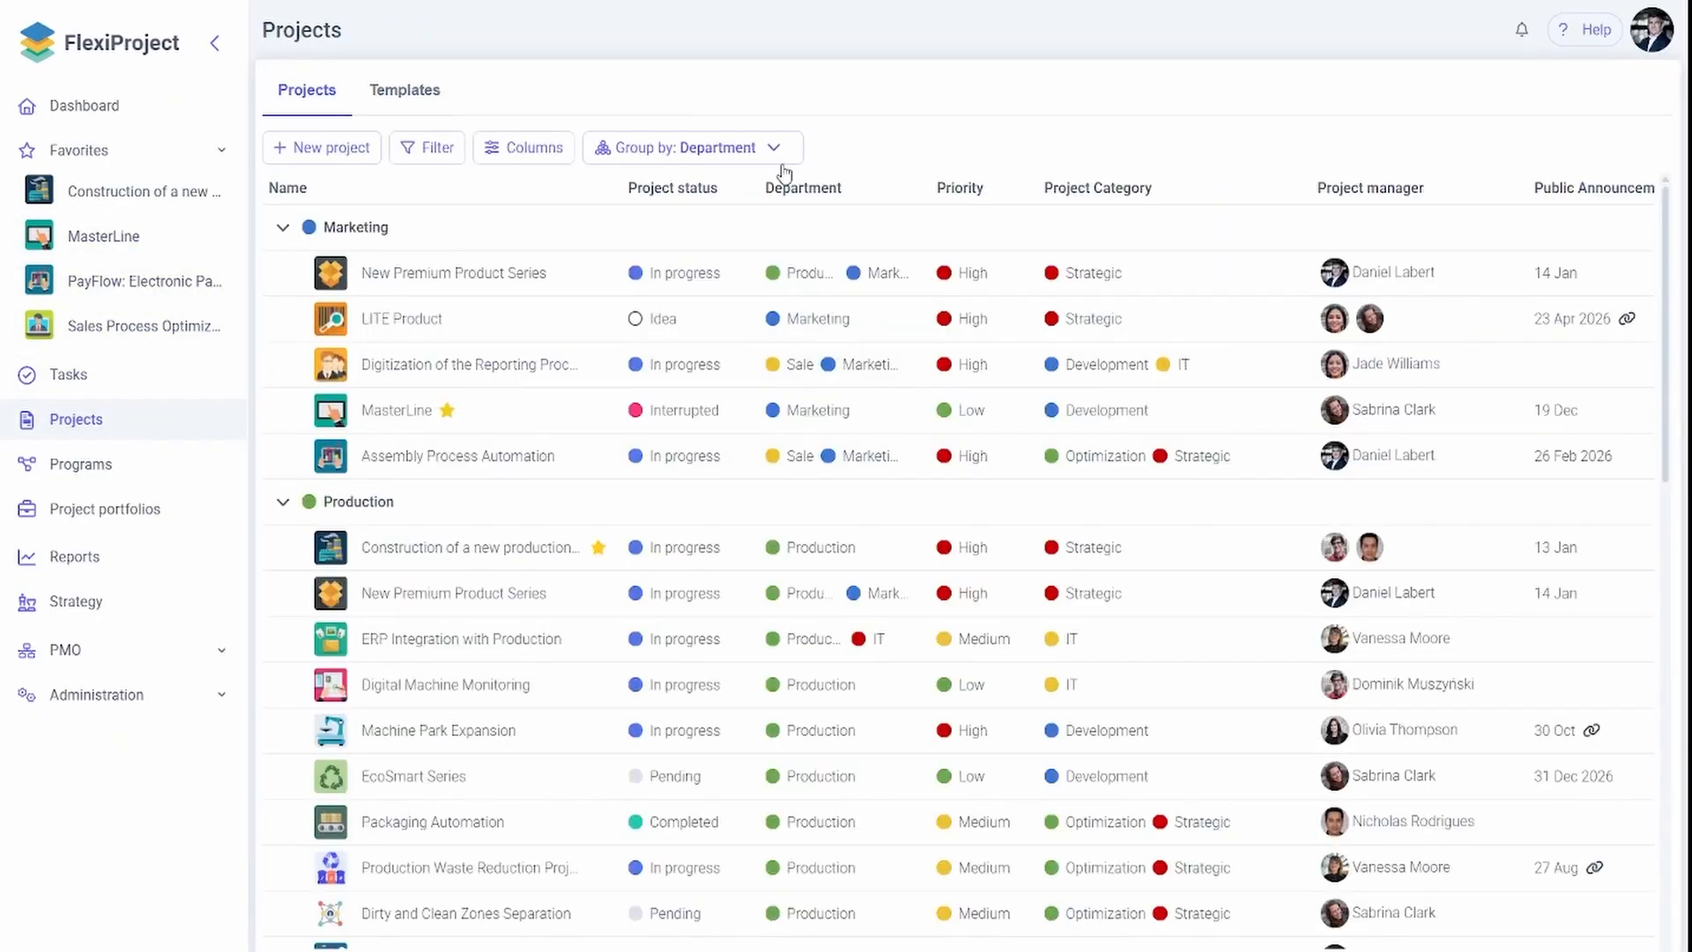
left_click(779, 161)
left_click(608, 331)
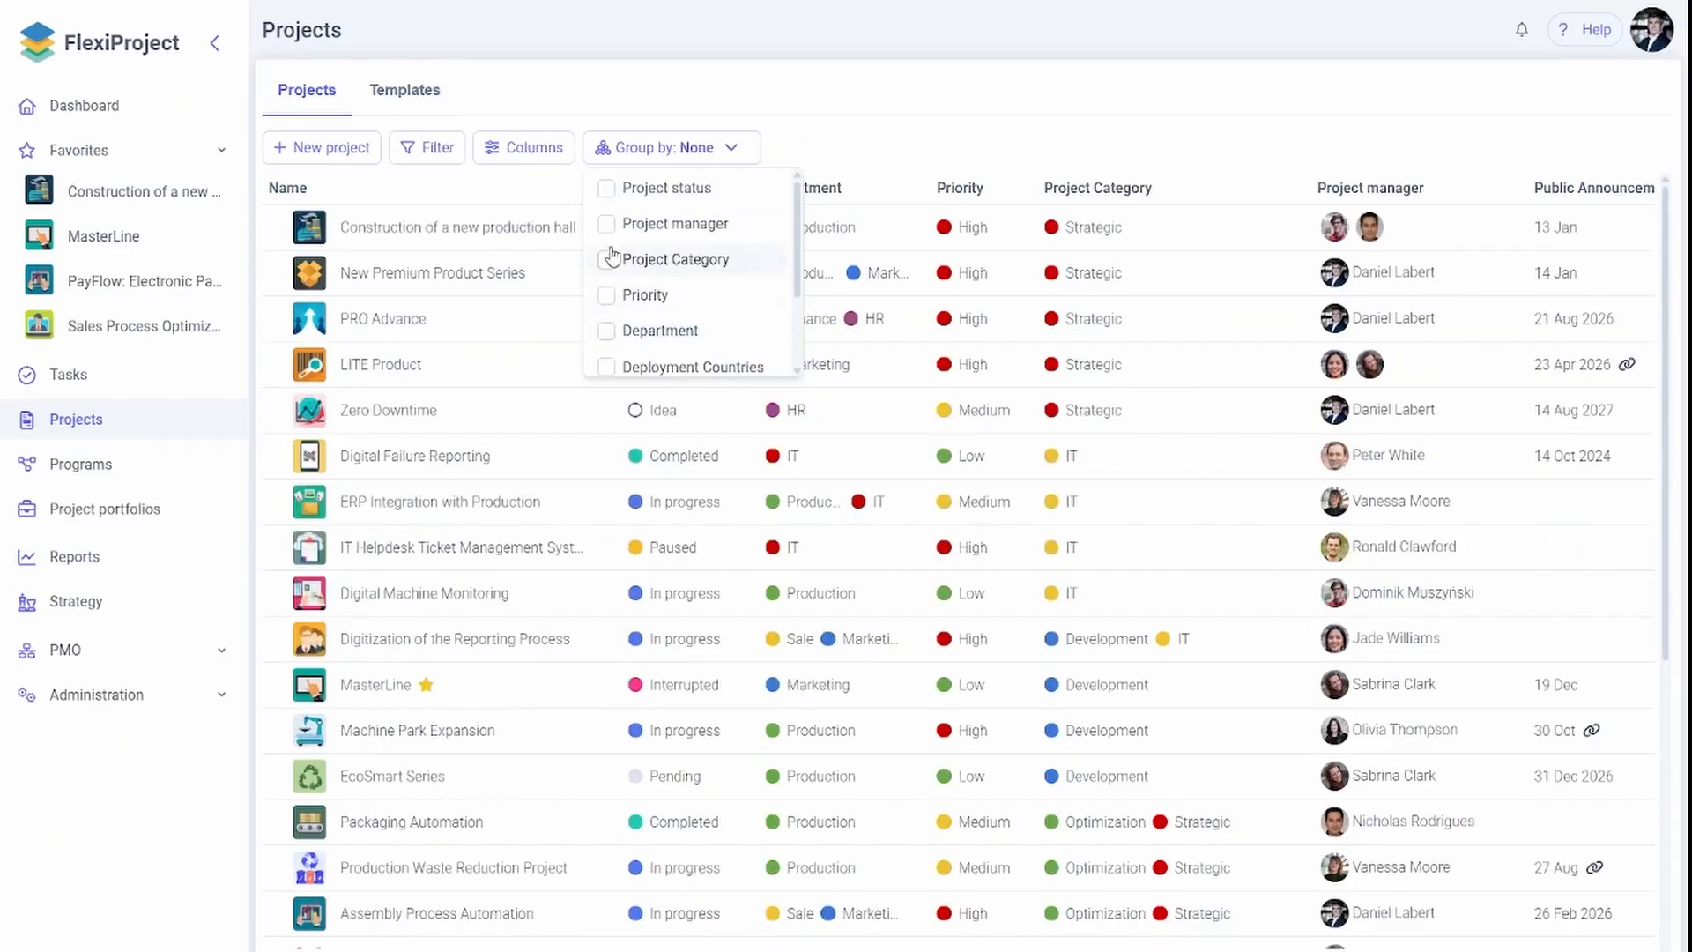
left_click(606, 188)
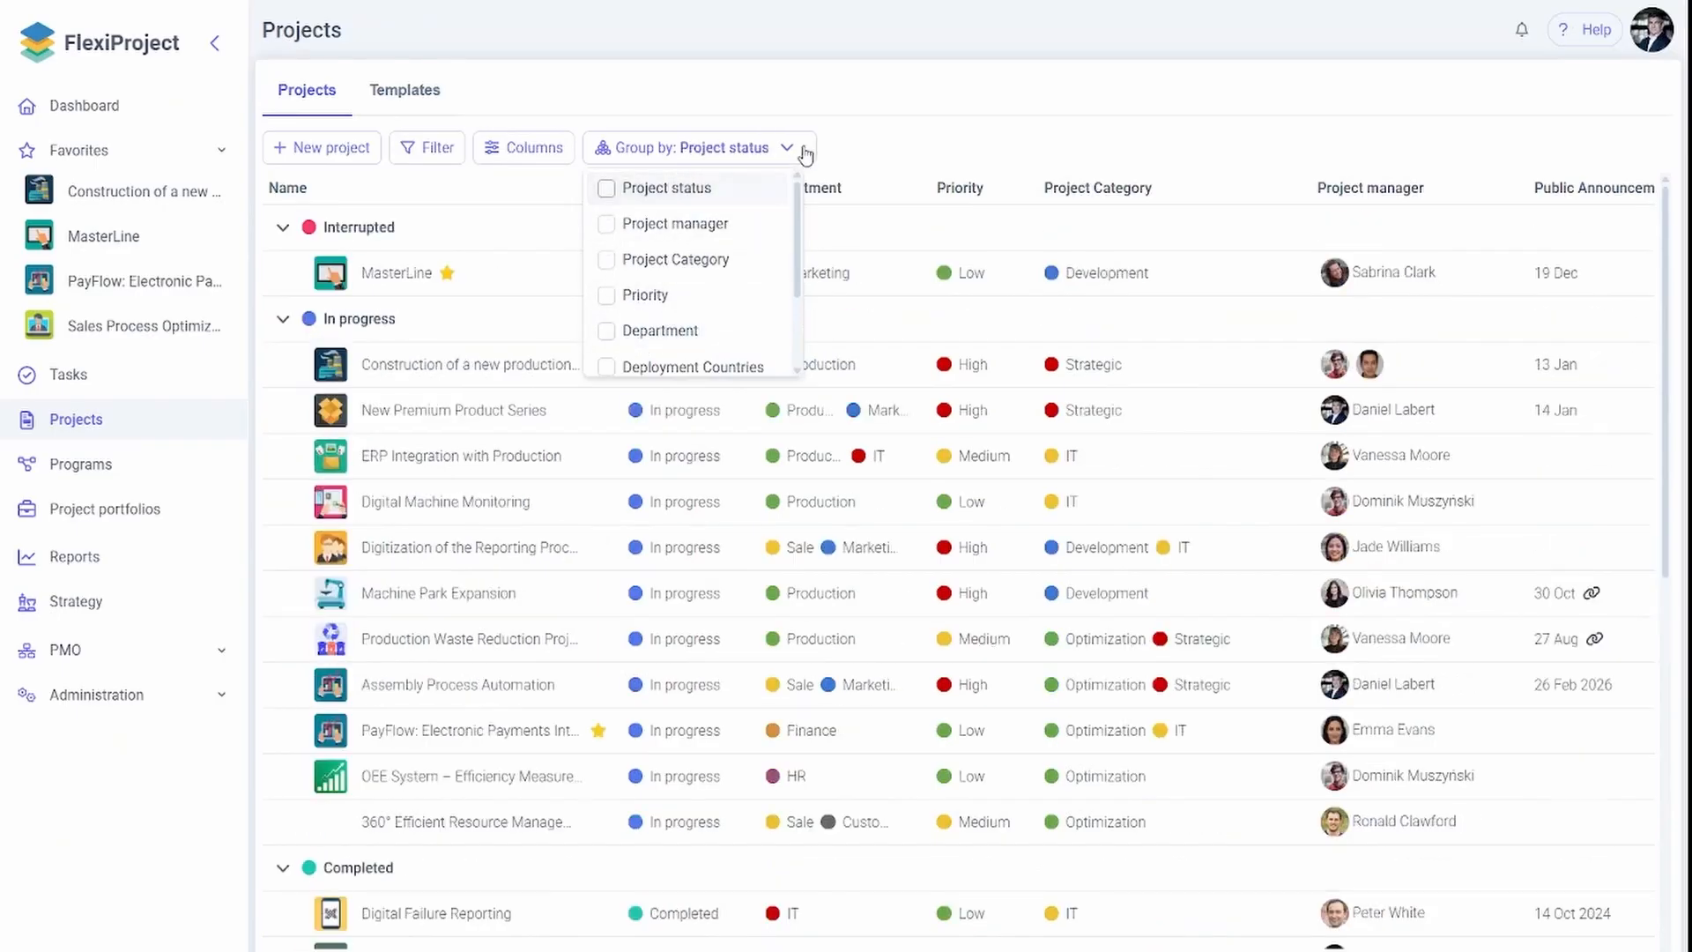
left_click(888, 137)
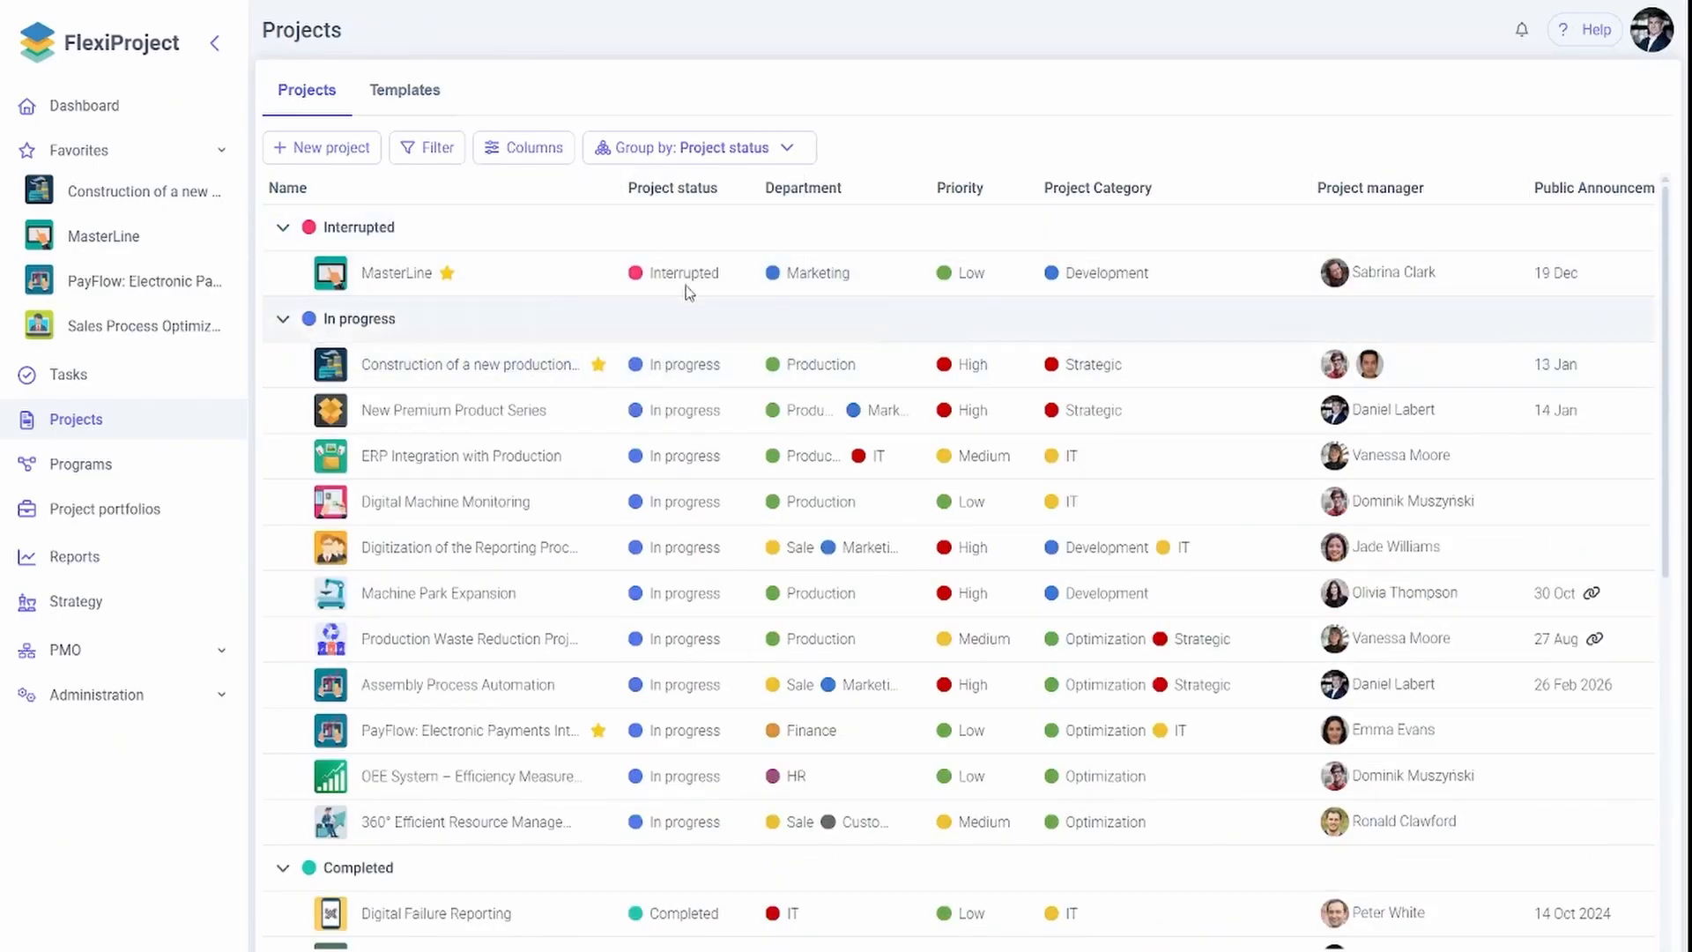
scroll(684, 340, "down", 9)
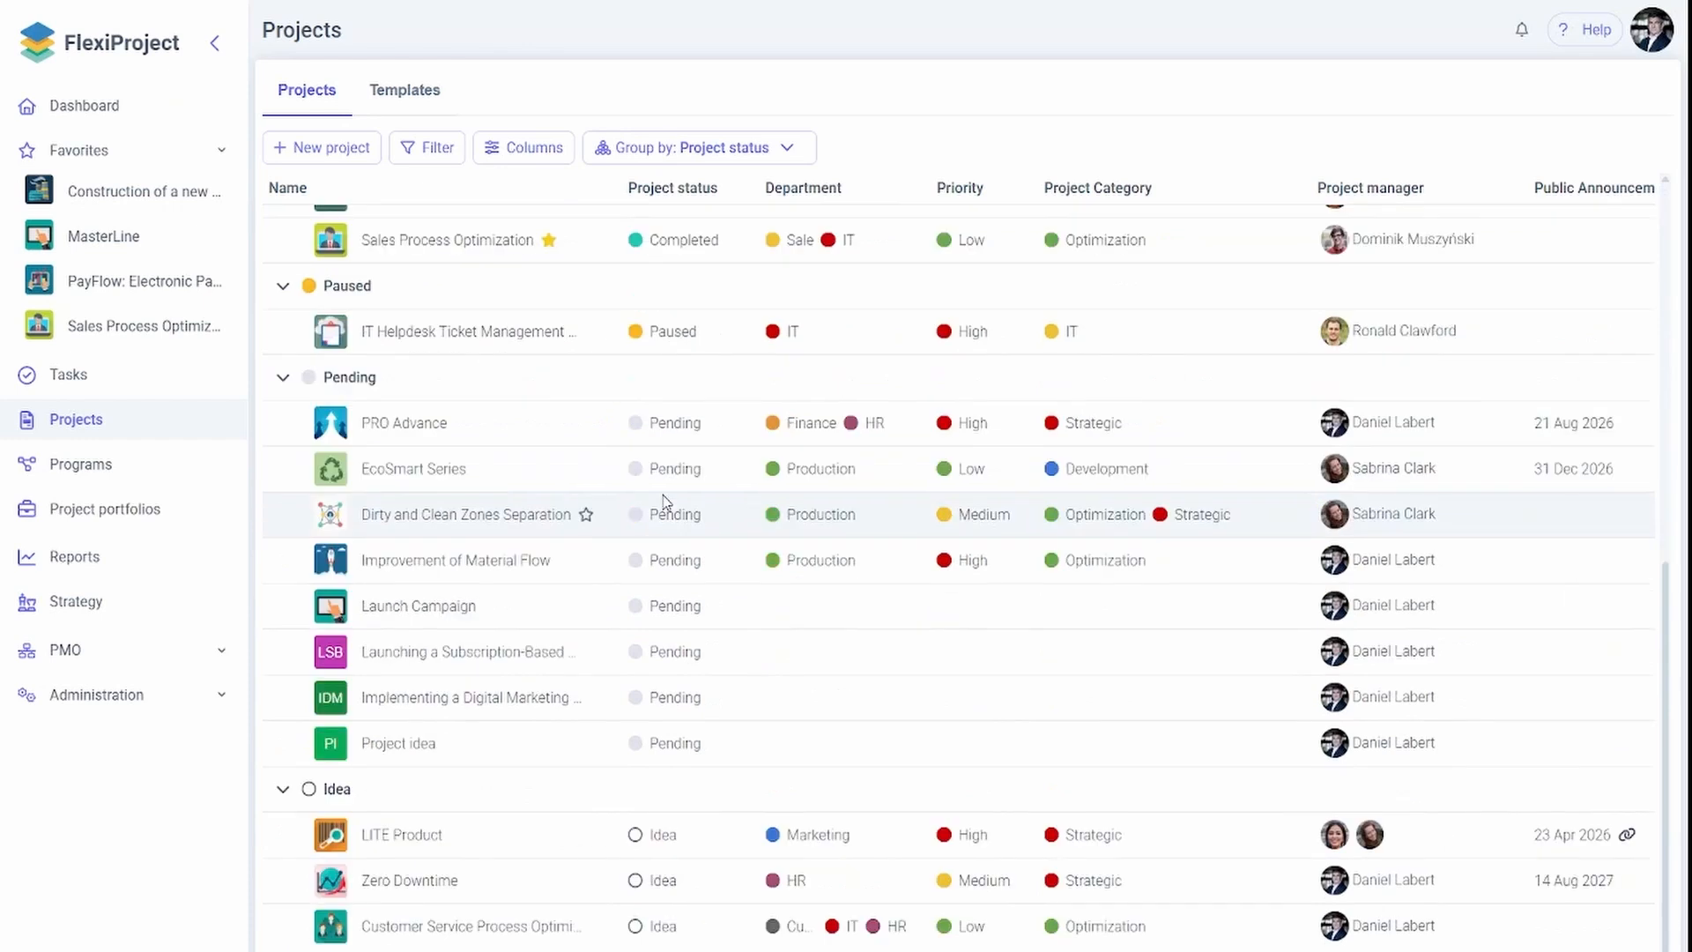
scroll(663, 502, "up", 9)
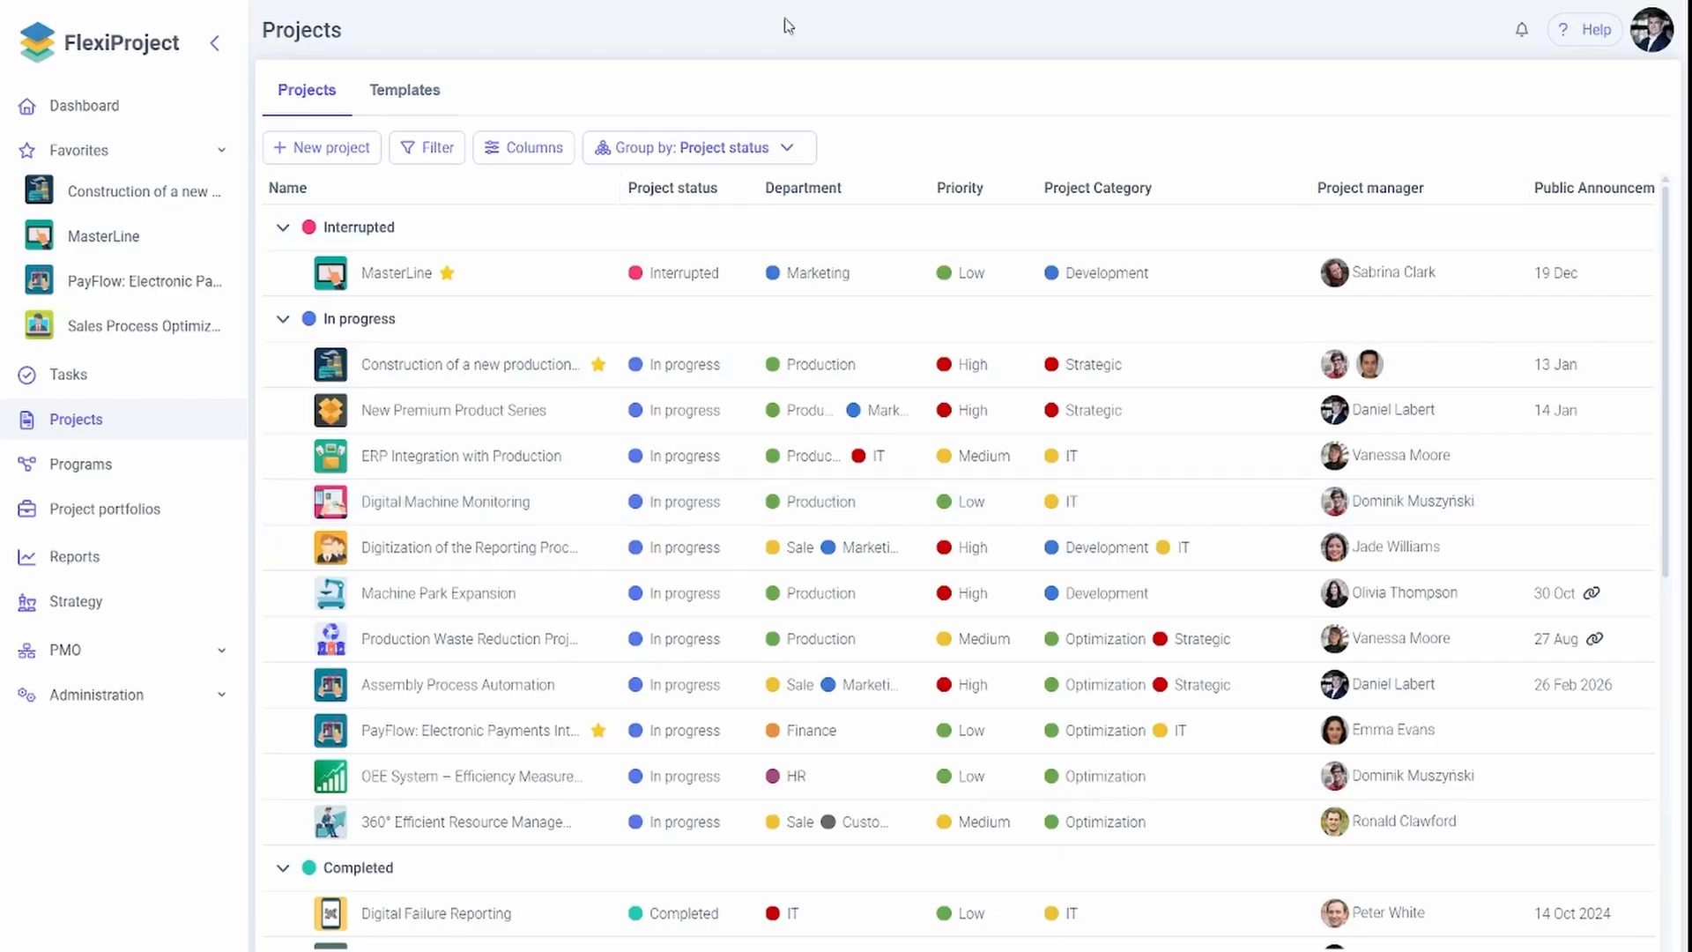
Open the Projects health settings and view the form for adding a health level without creating one
left_click(97, 694)
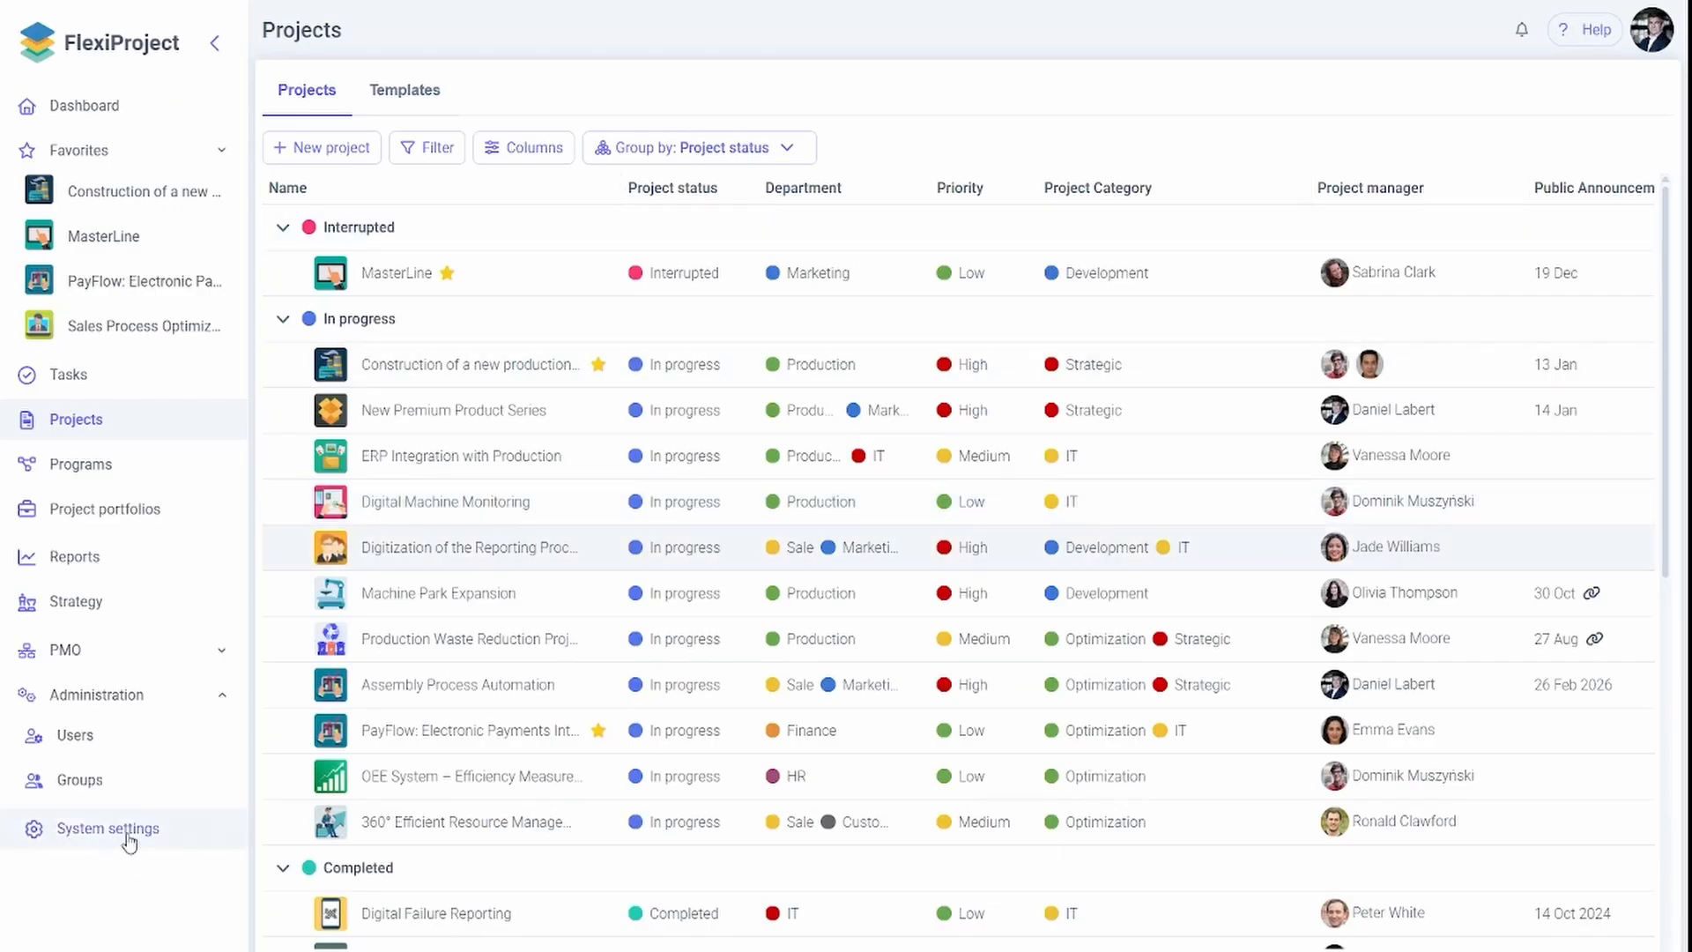
left_click(124, 834)
left_click(350, 250)
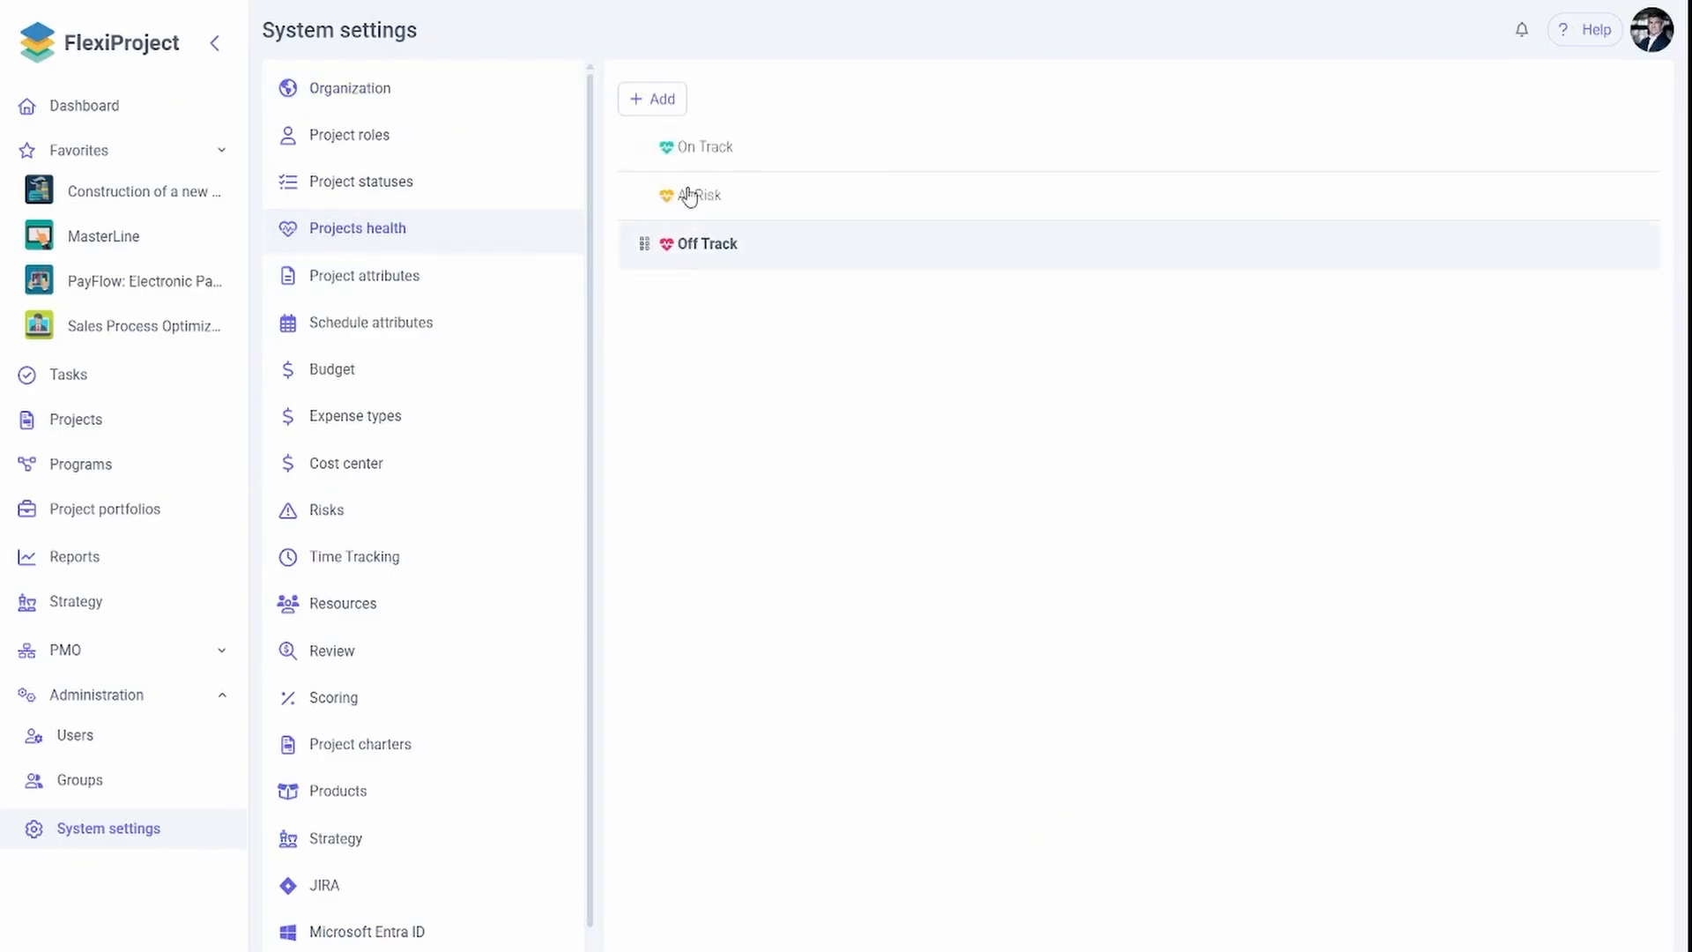
left_click(651, 102)
left_click(966, 588)
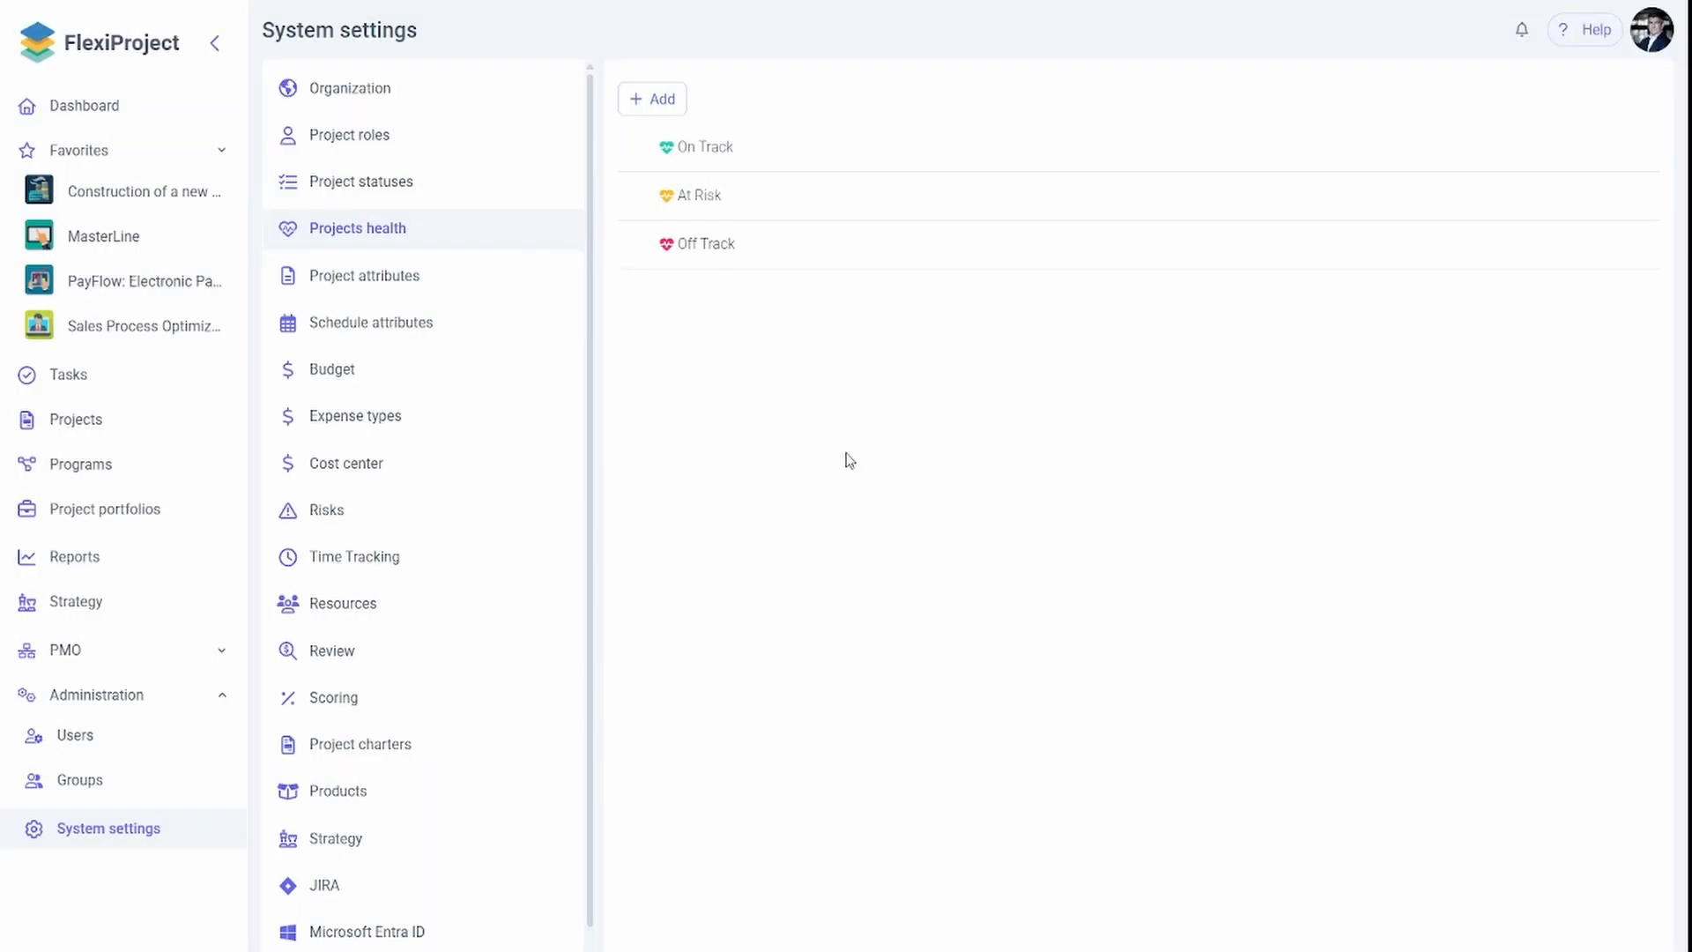
Open the project health of PayFlow: Electronic Payments Integration, look at the health update form, and close the dialog
left_click(93, 283)
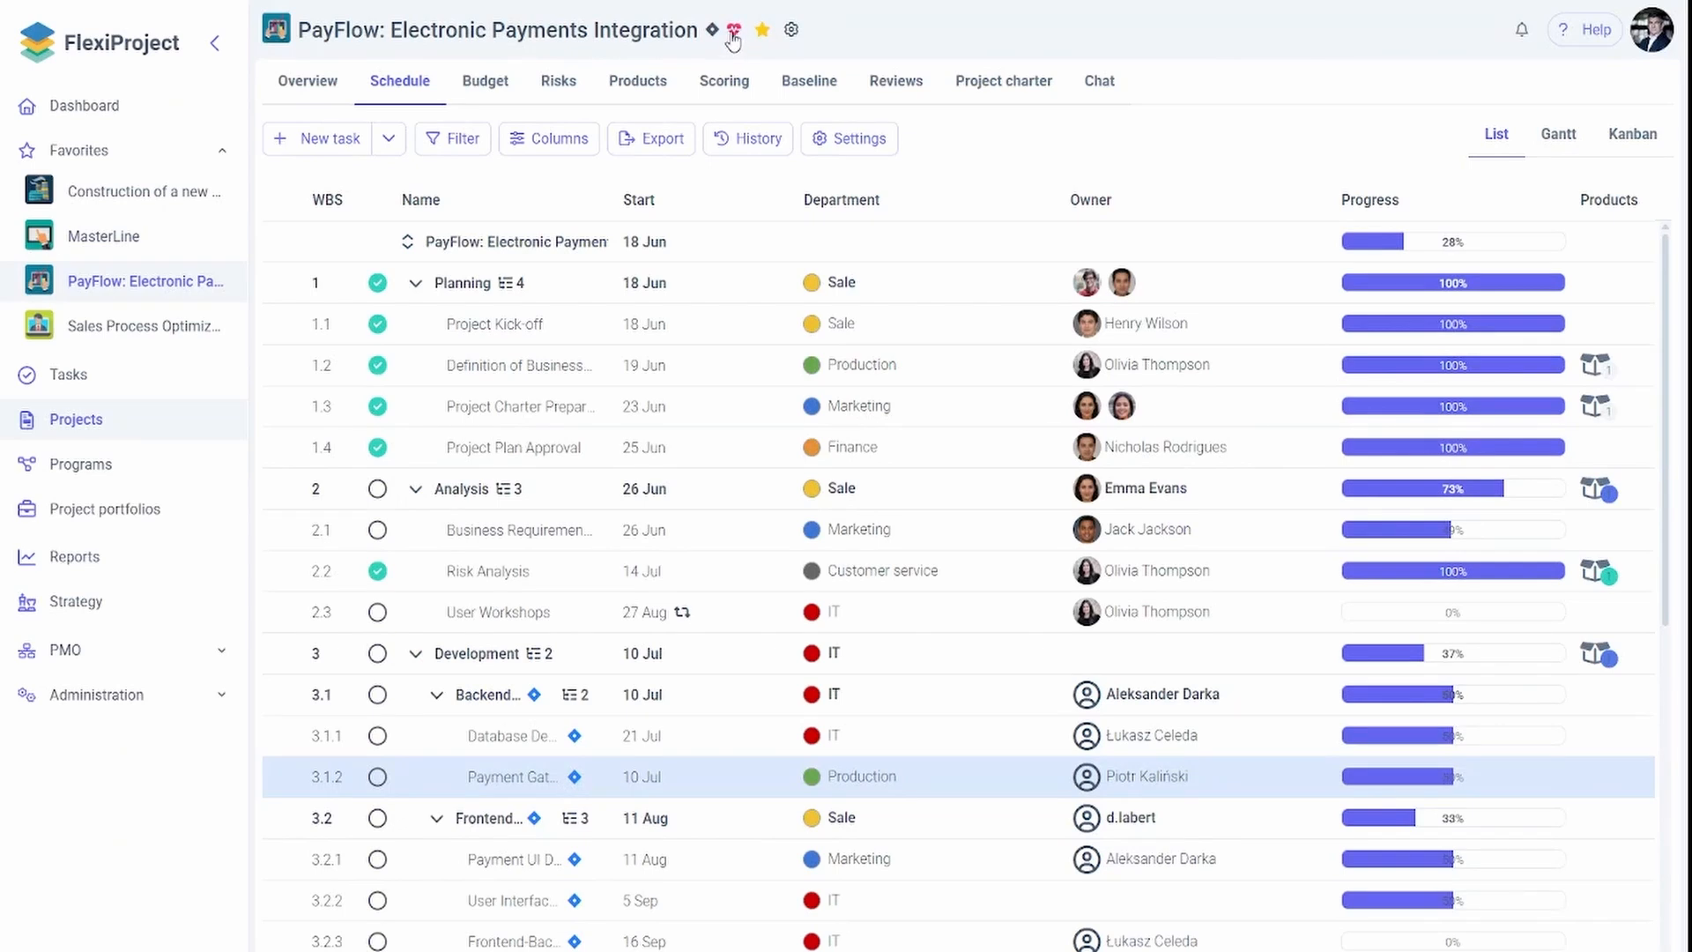
left_click(732, 33)
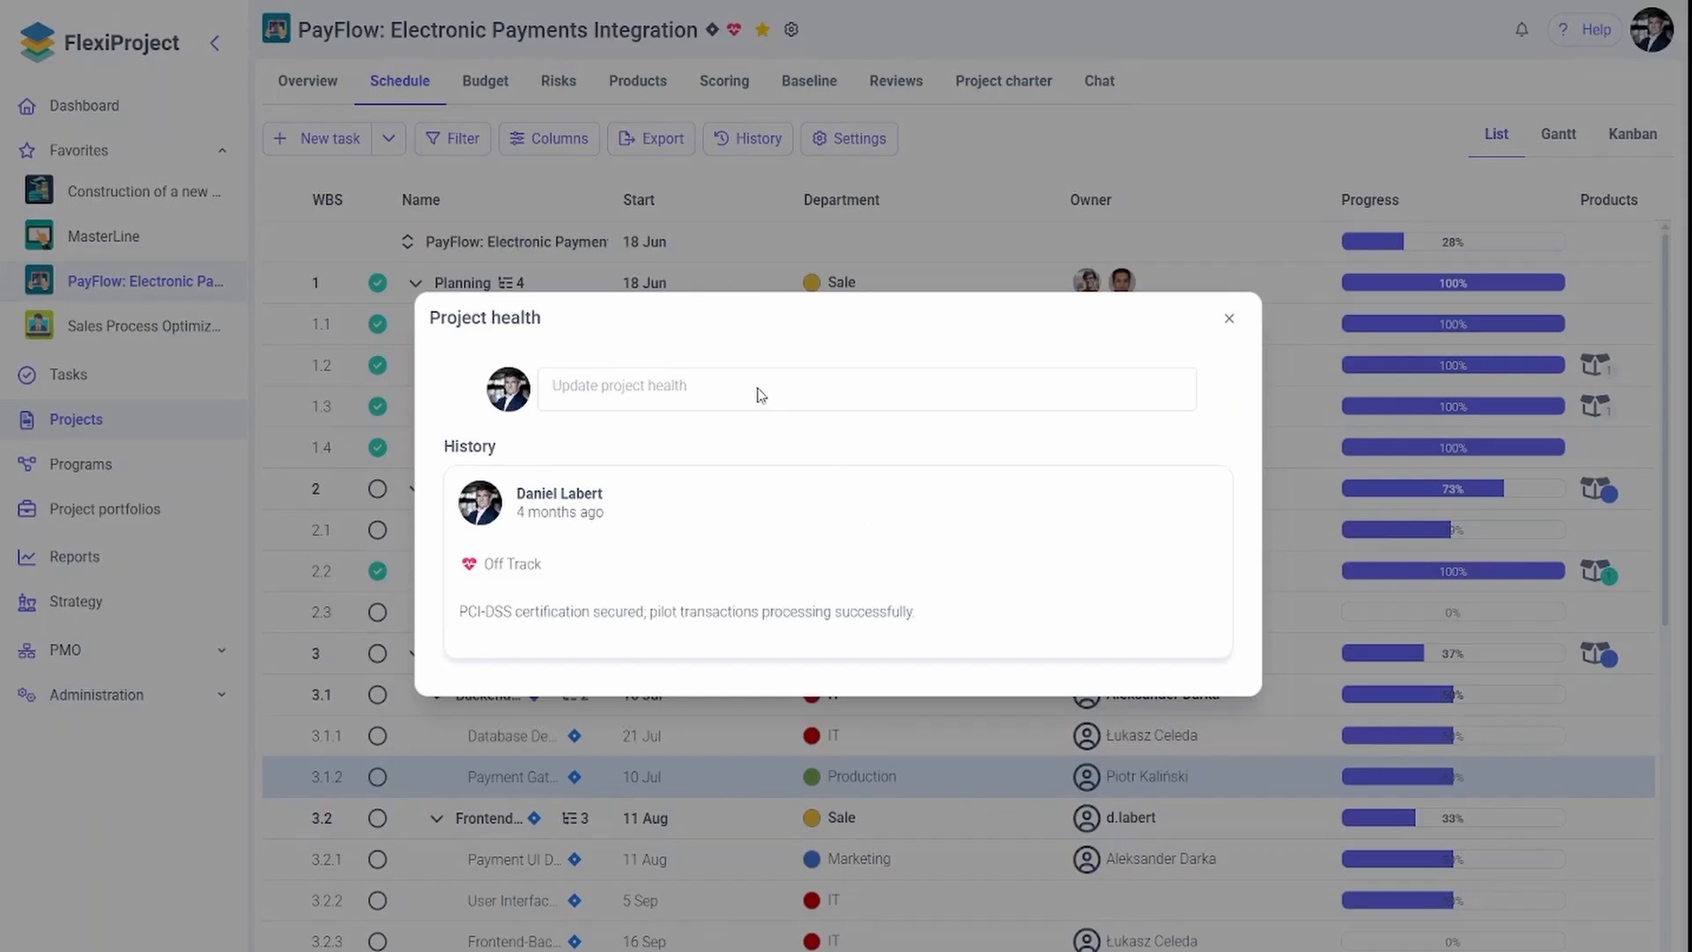
left_click(760, 394)
left_click(672, 314)
left_click(740, 404)
left_click(1098, 468)
left_click(1230, 318)
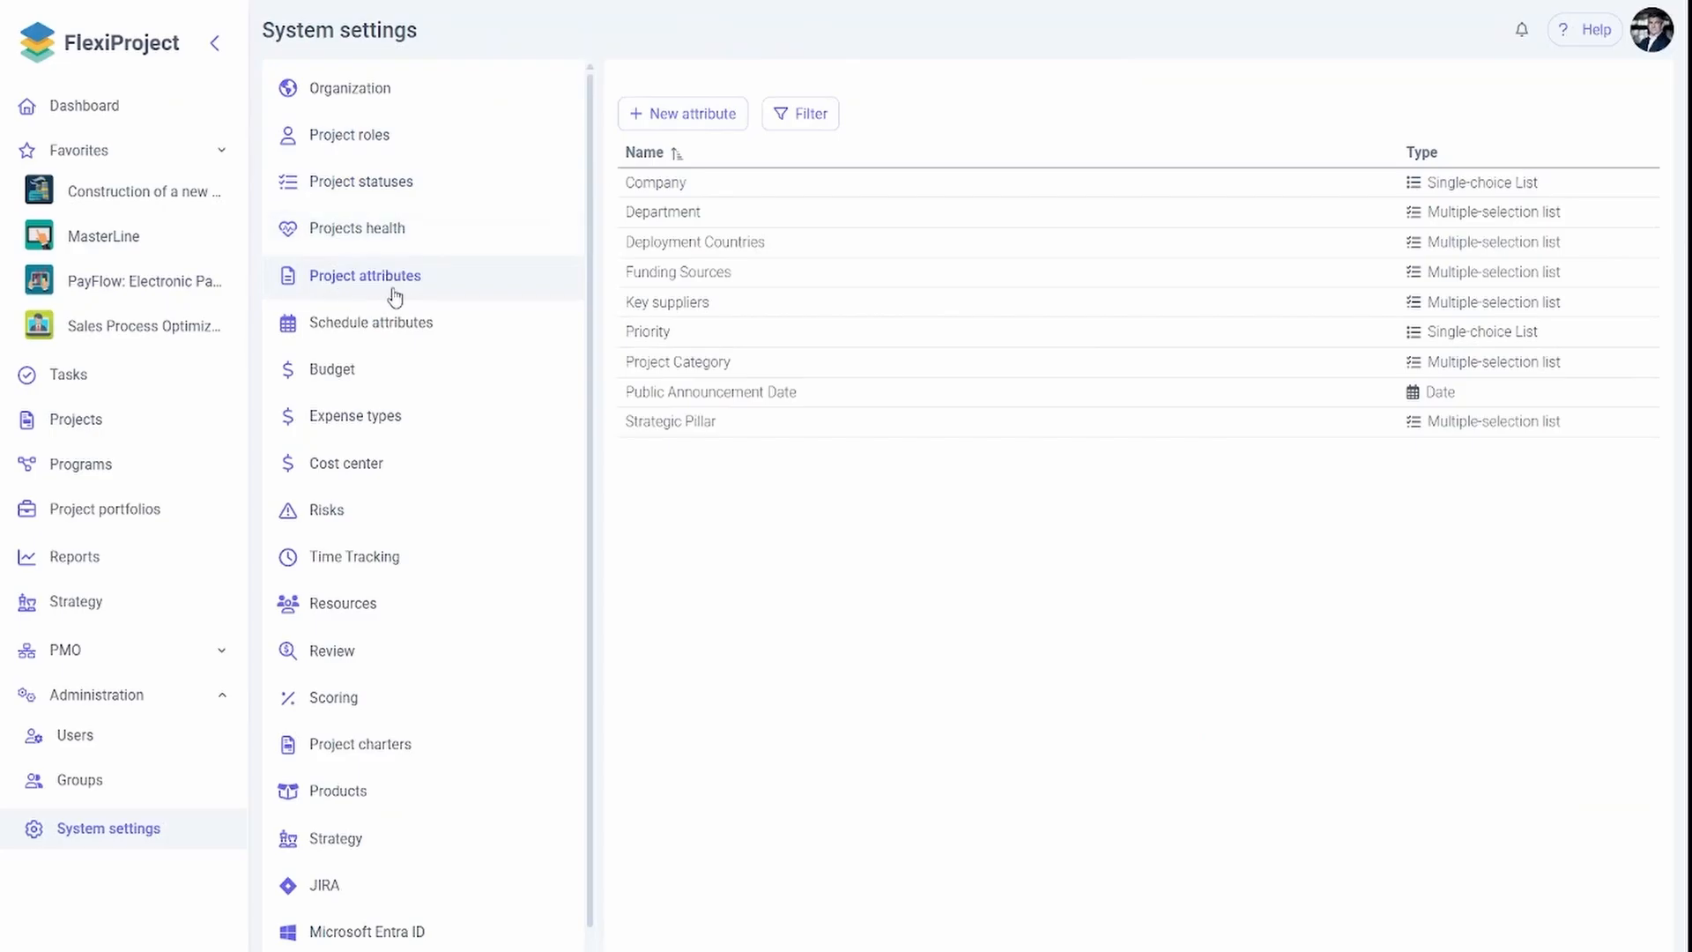
Examine the types available for a new project attribute and cancel without adding one
left_click(691, 123)
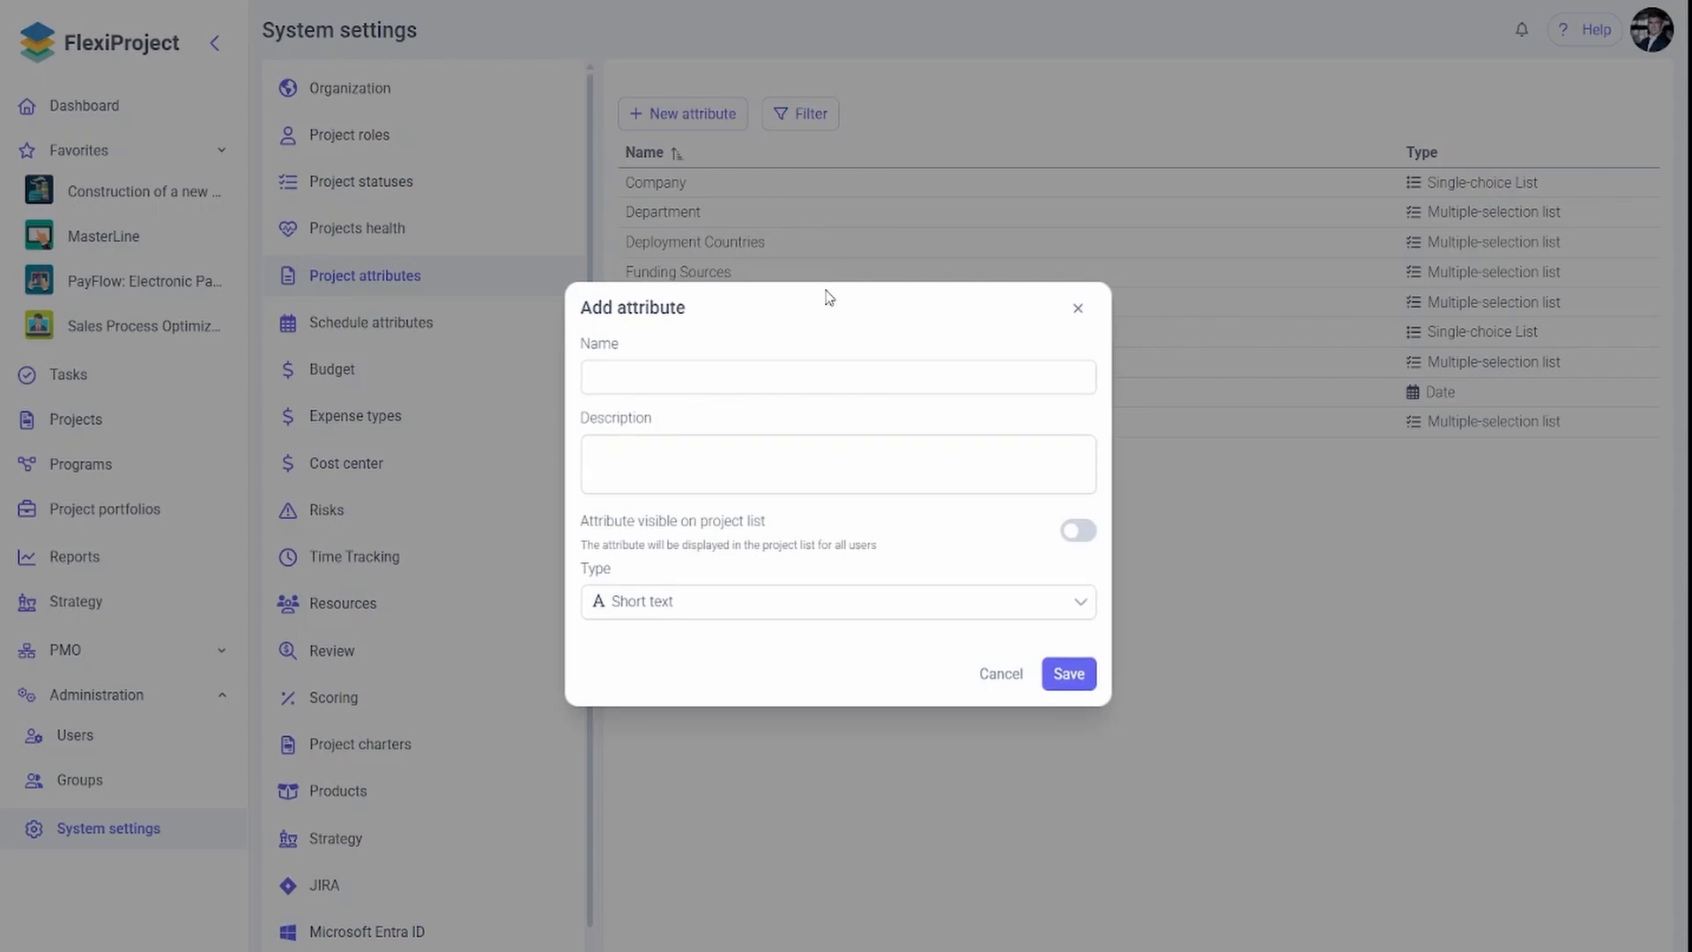
left_click(744, 605)
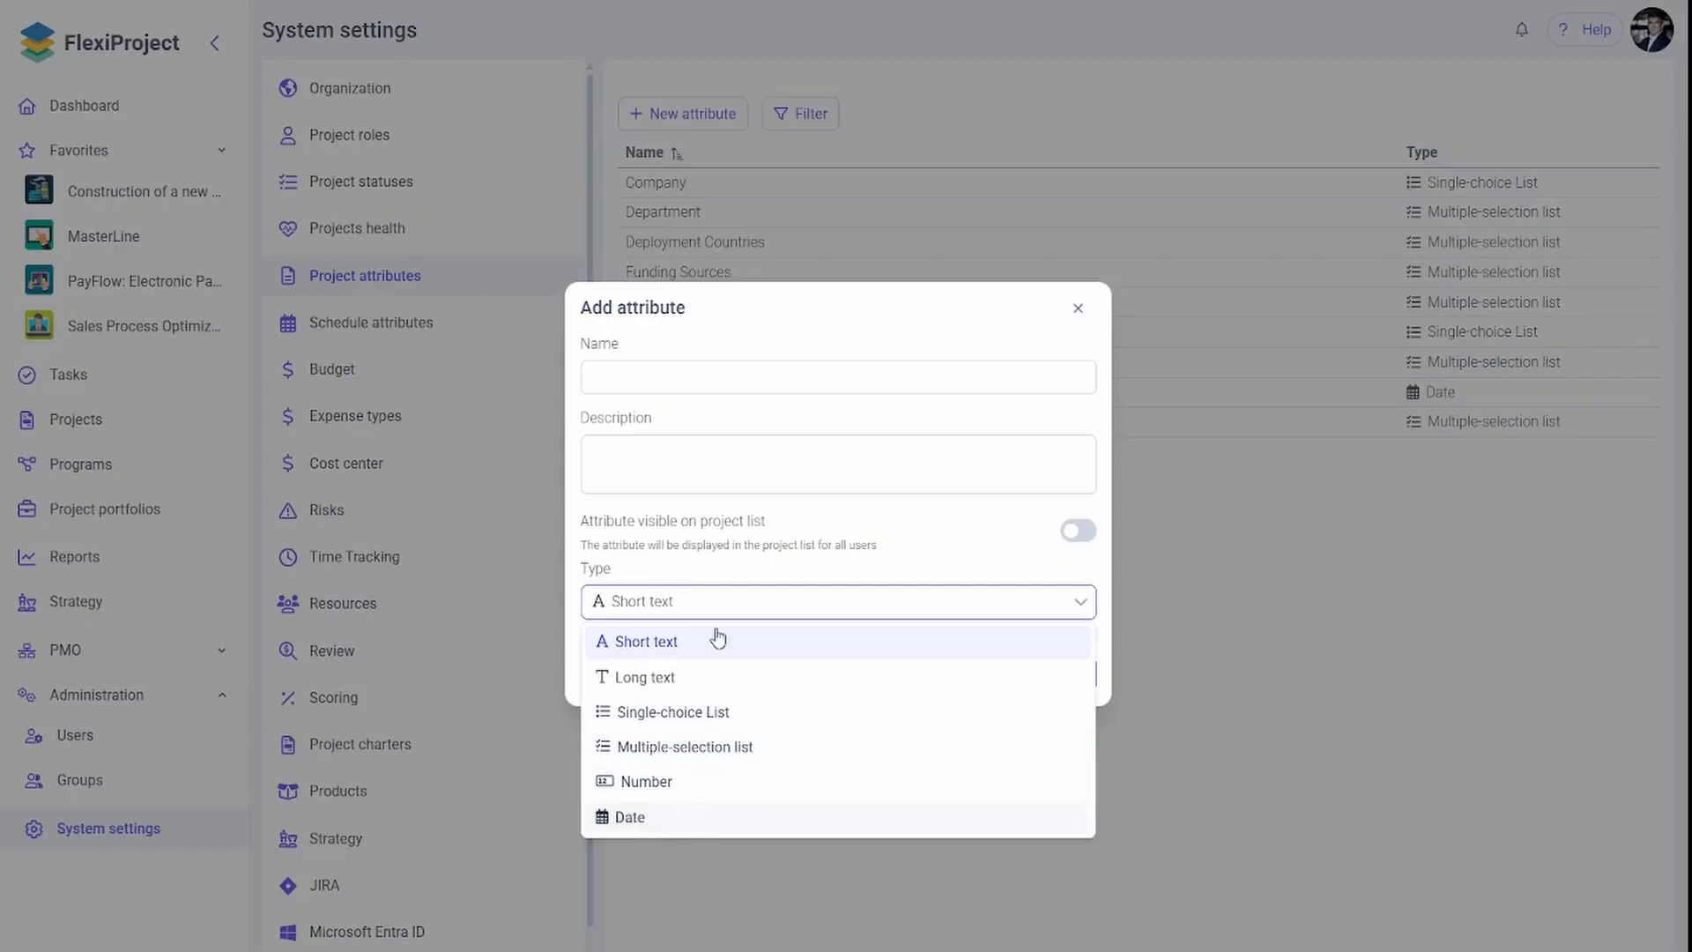
left_click(837, 352)
left_click(977, 676)
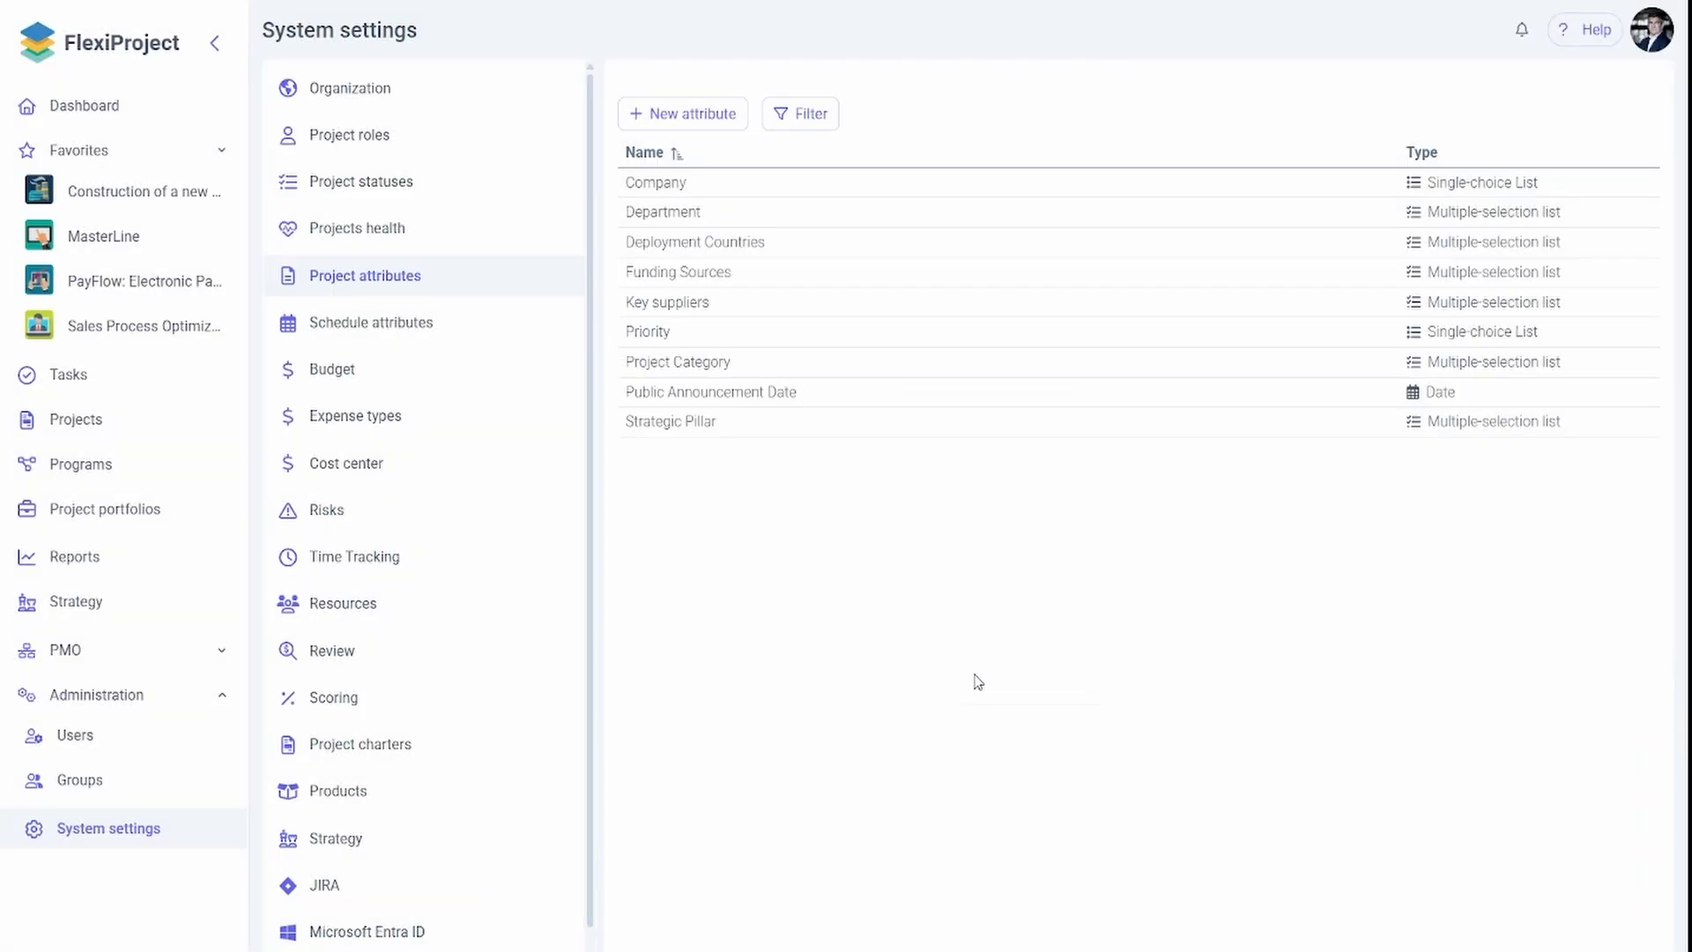
Open the Projects list and view which attributes can be shown as columns
left_click(86, 429)
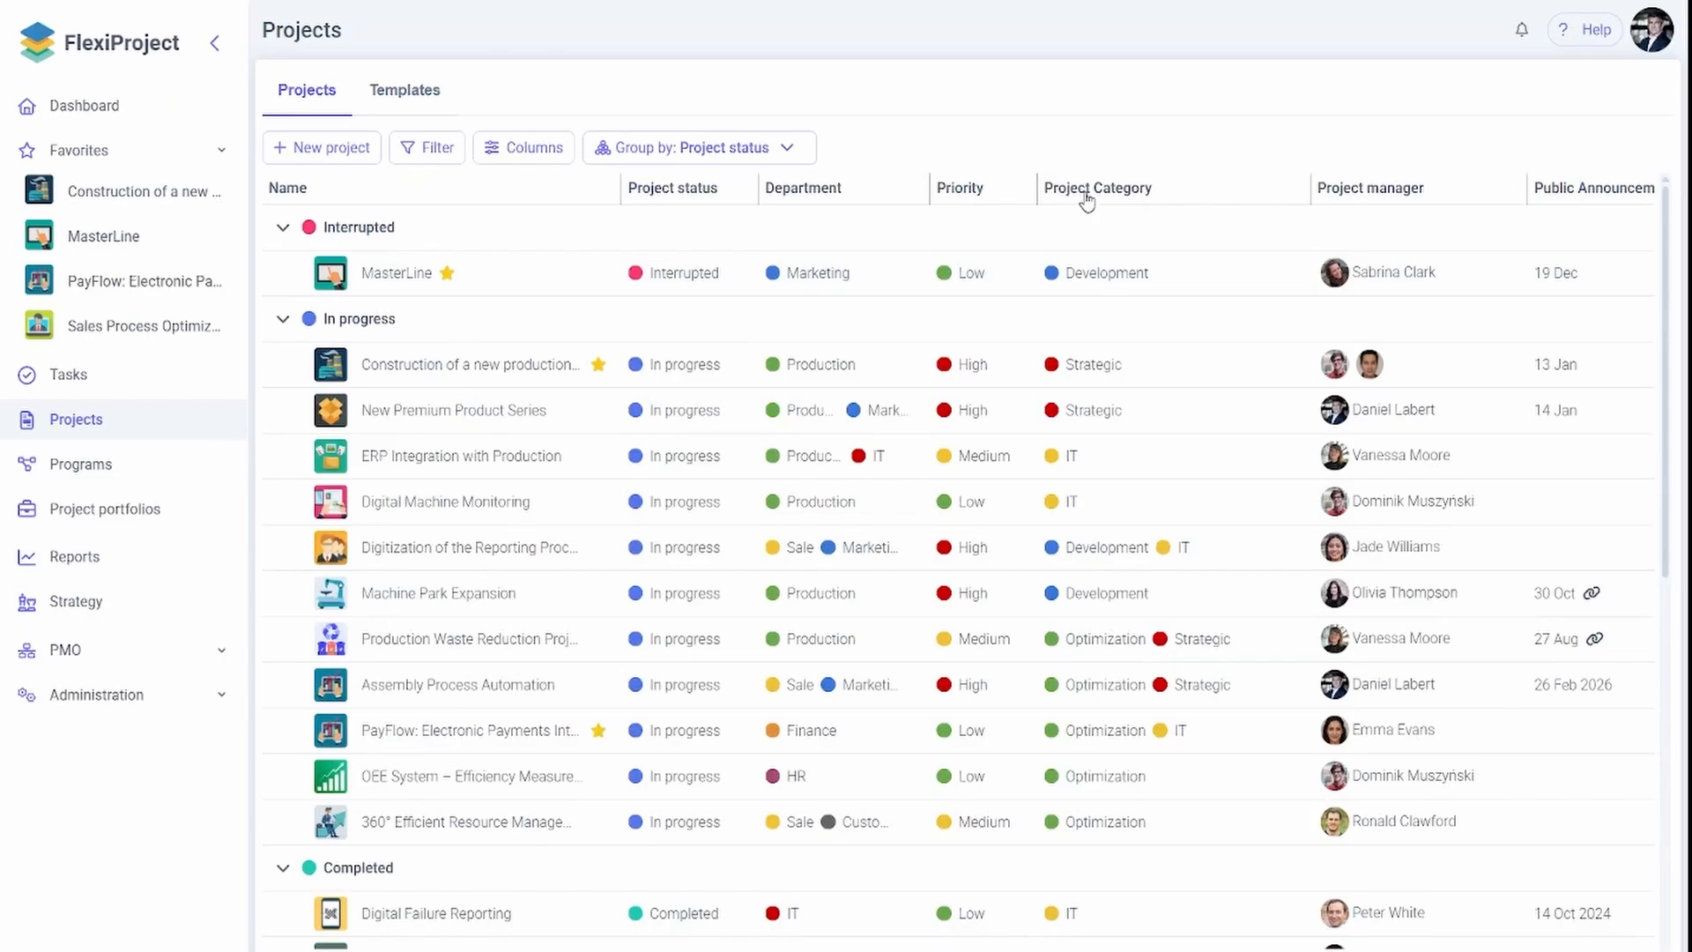
left_click(542, 148)
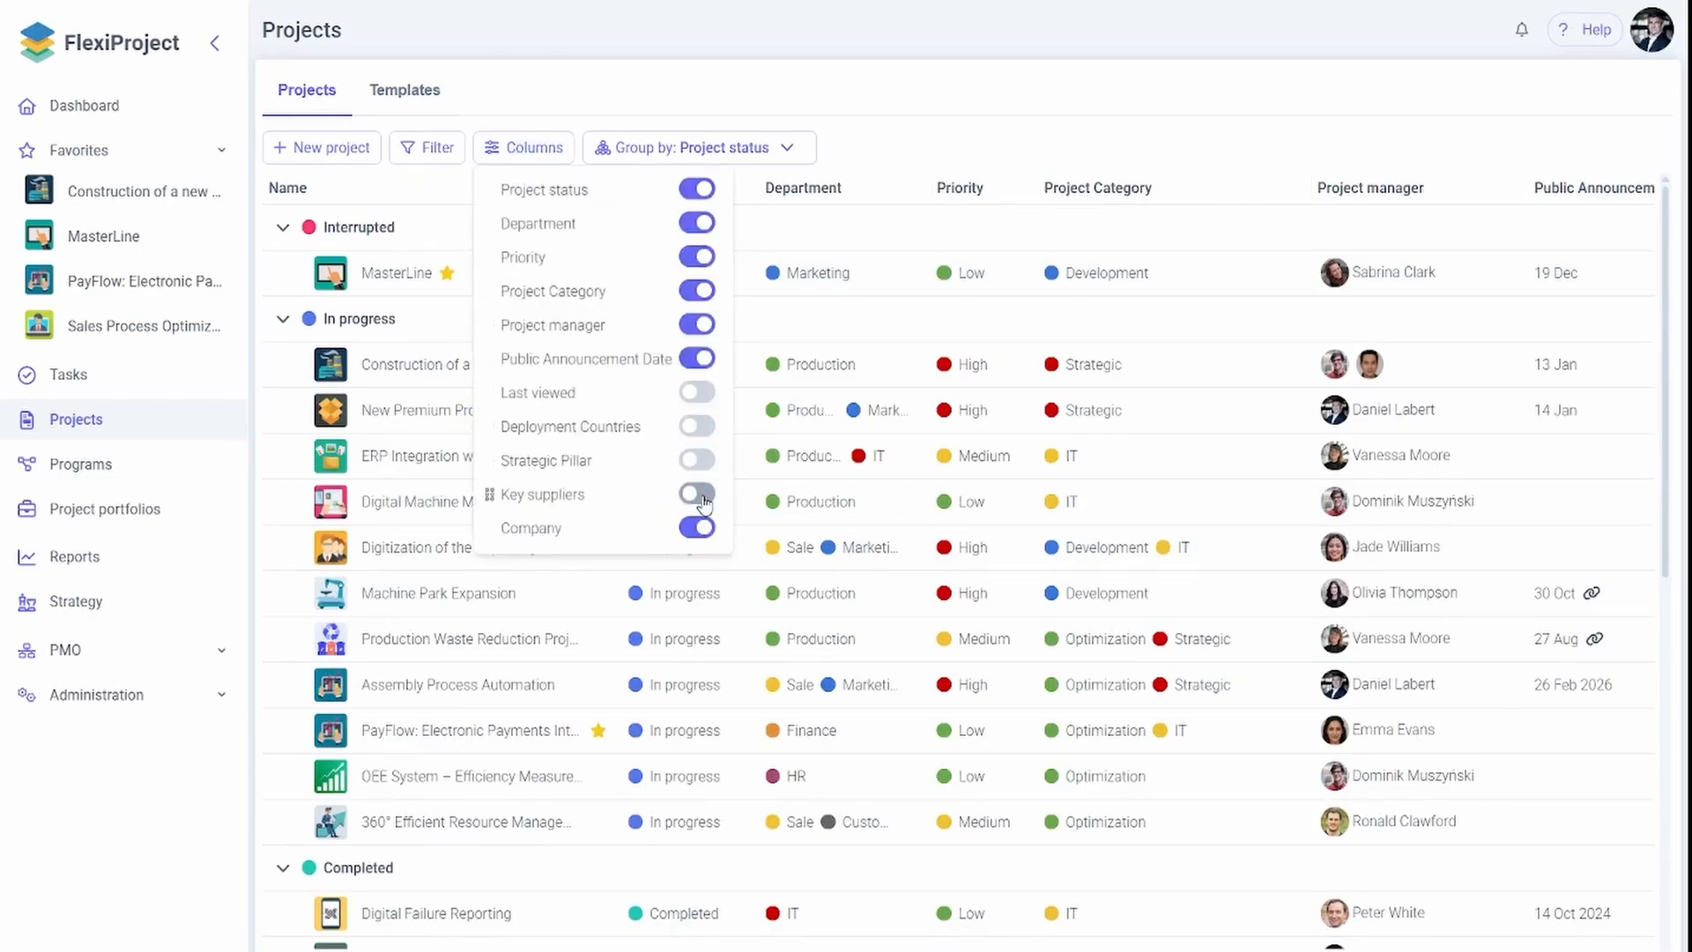
left_click(893, 132)
Group the Projects list by Priority and Department instead of Project status
left_click(773, 159)
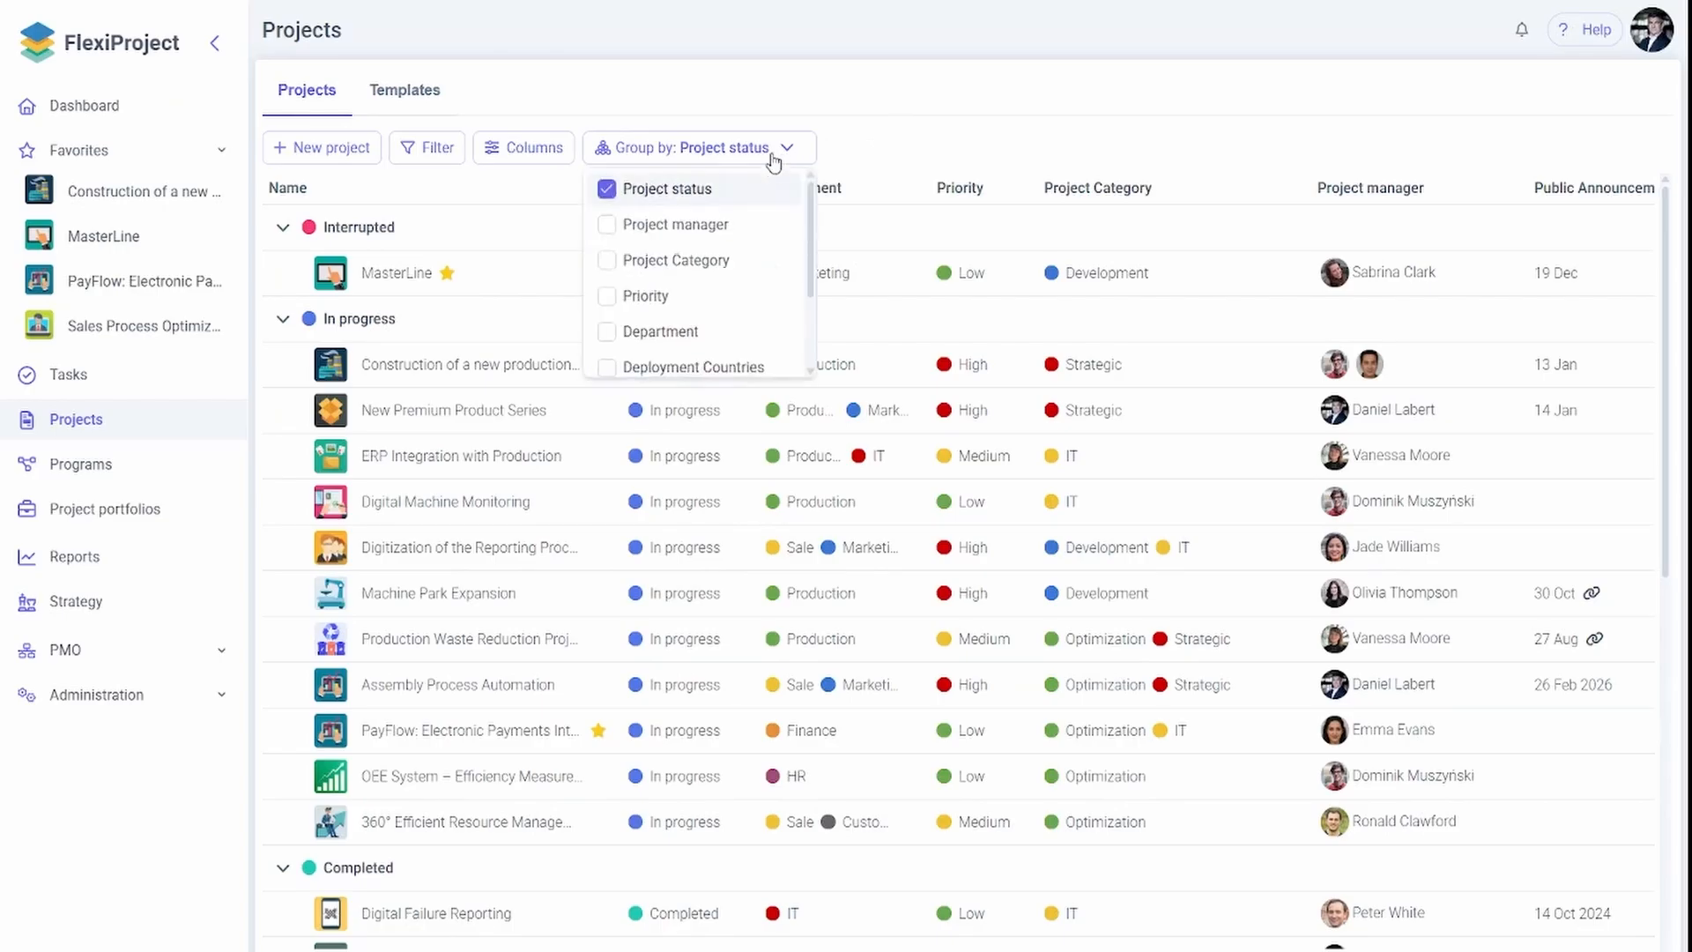
left_click(659, 196)
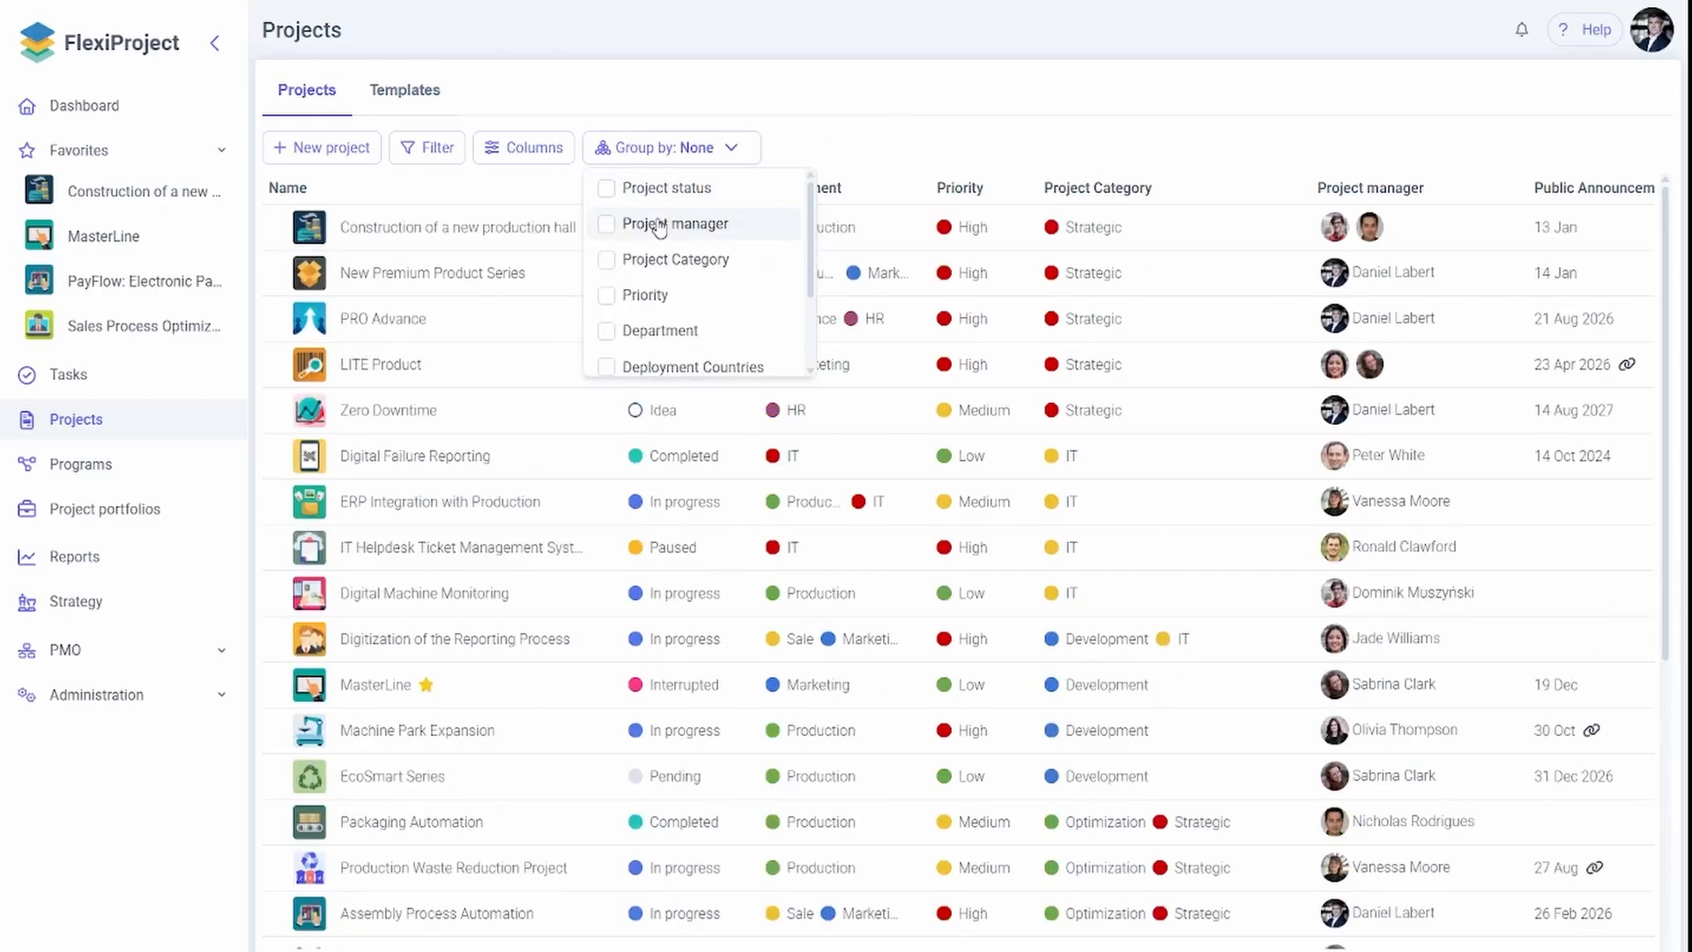
left_click(607, 294)
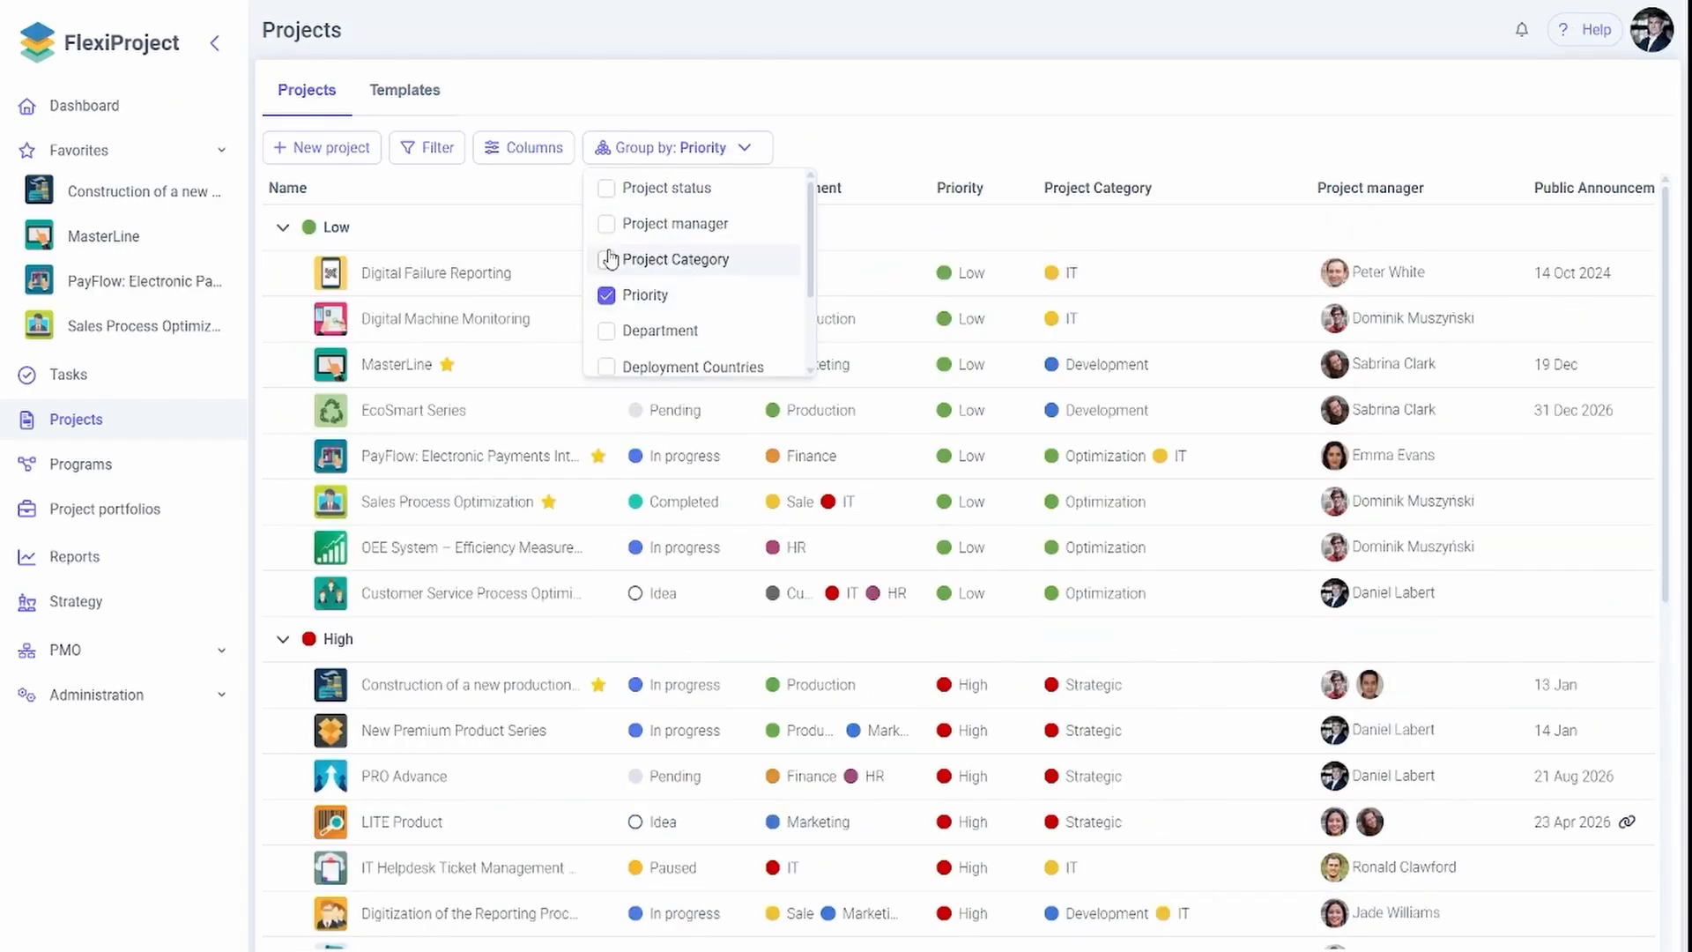
left_click(606, 330)
left_click(920, 129)
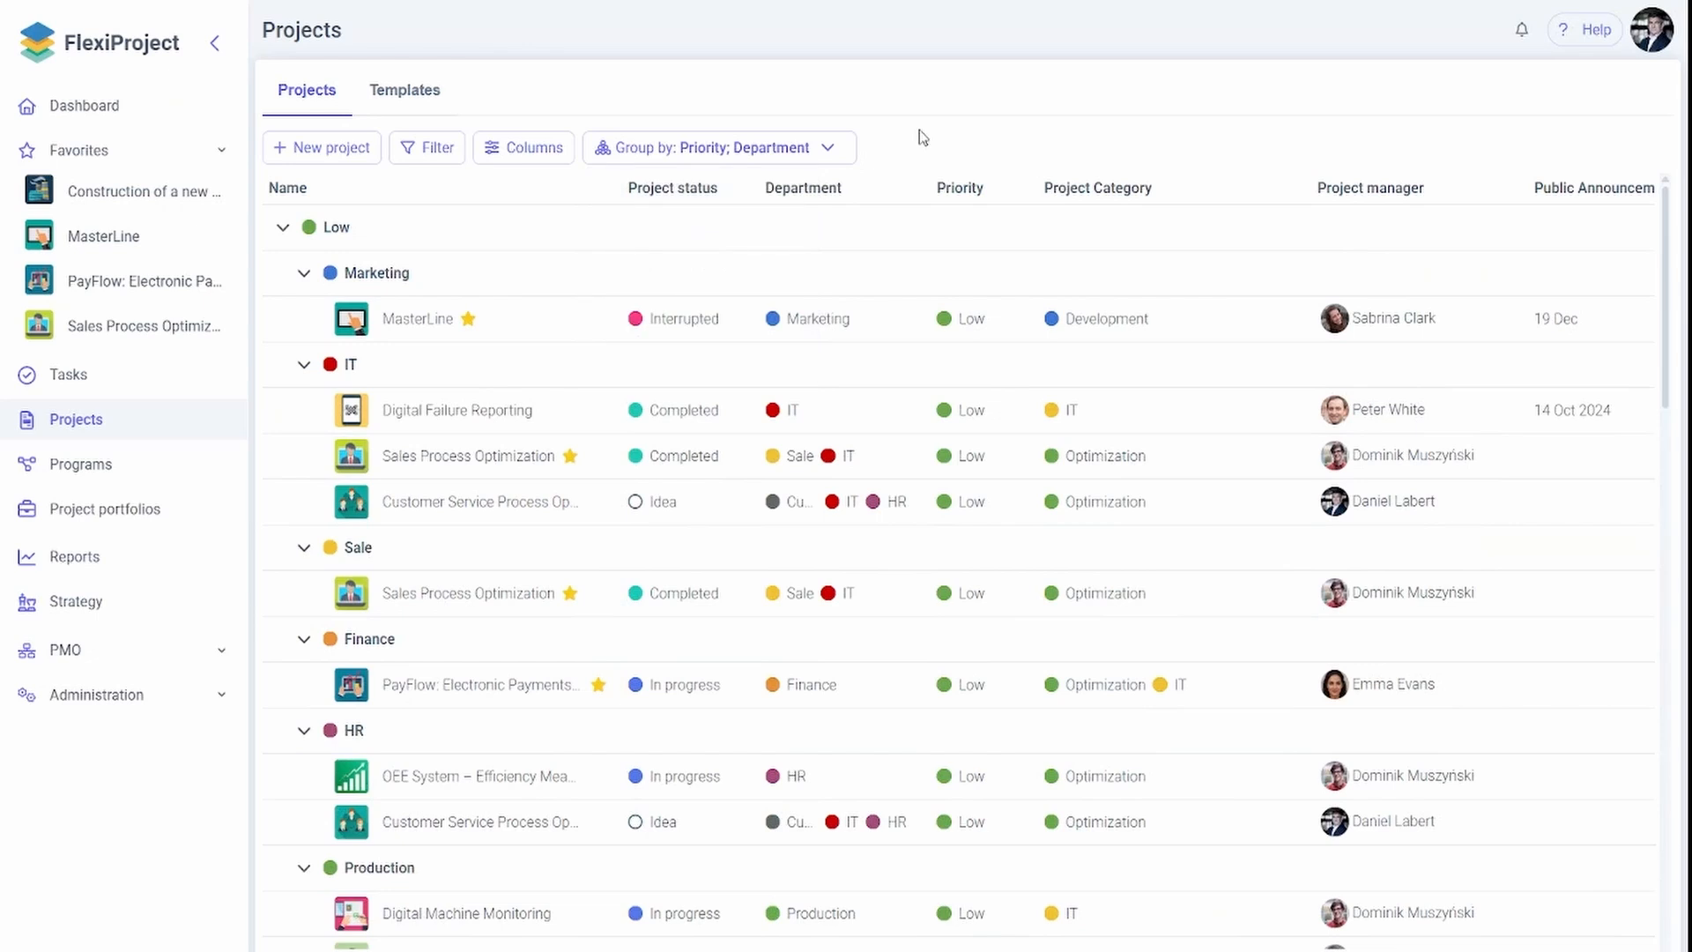
Filter the Projects list to show only projects with High priority and look through the filtered list
left_click(435, 152)
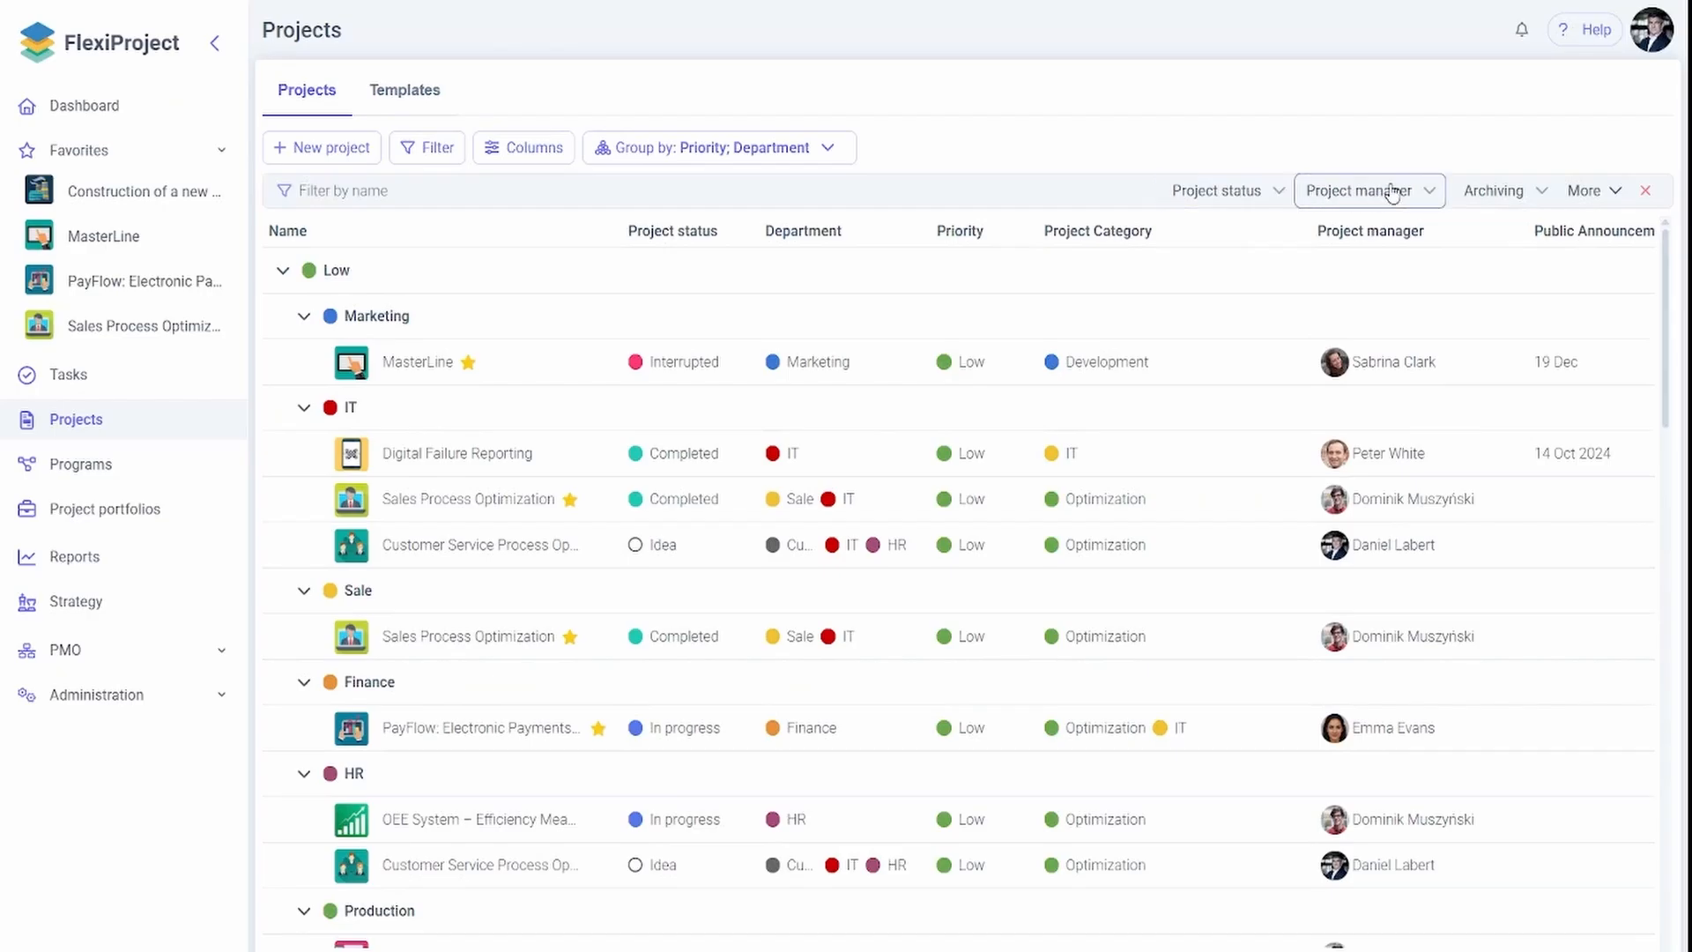
left_click(1611, 194)
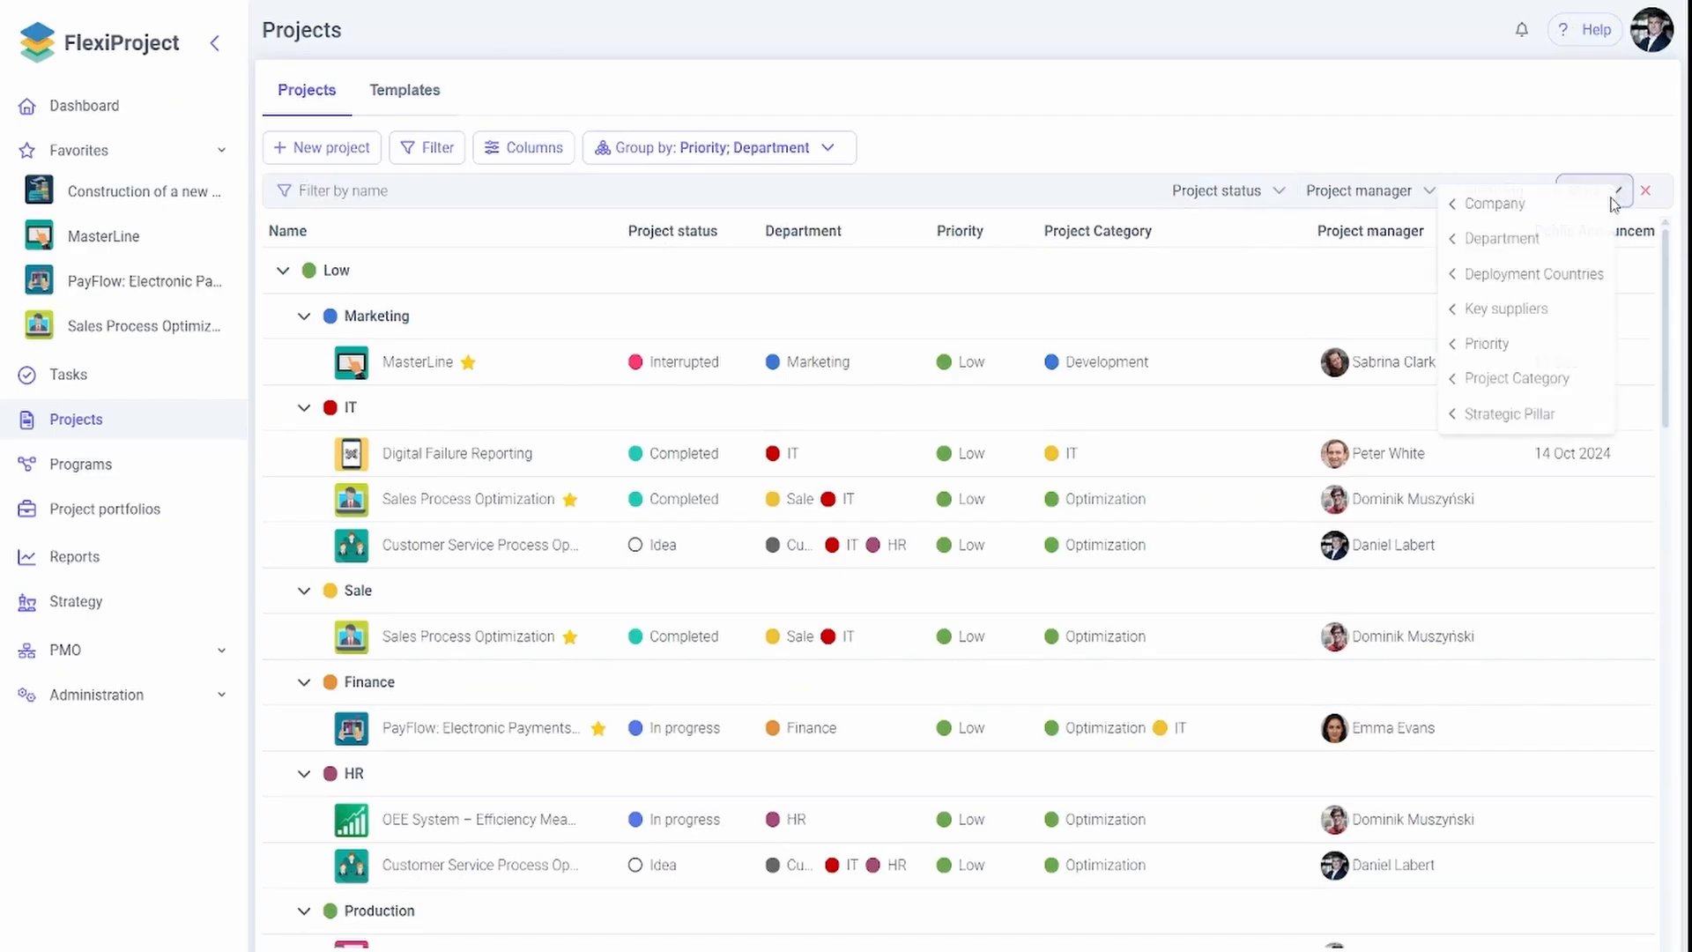
mouse_move(1524, 342)
left_click(1351, 352)
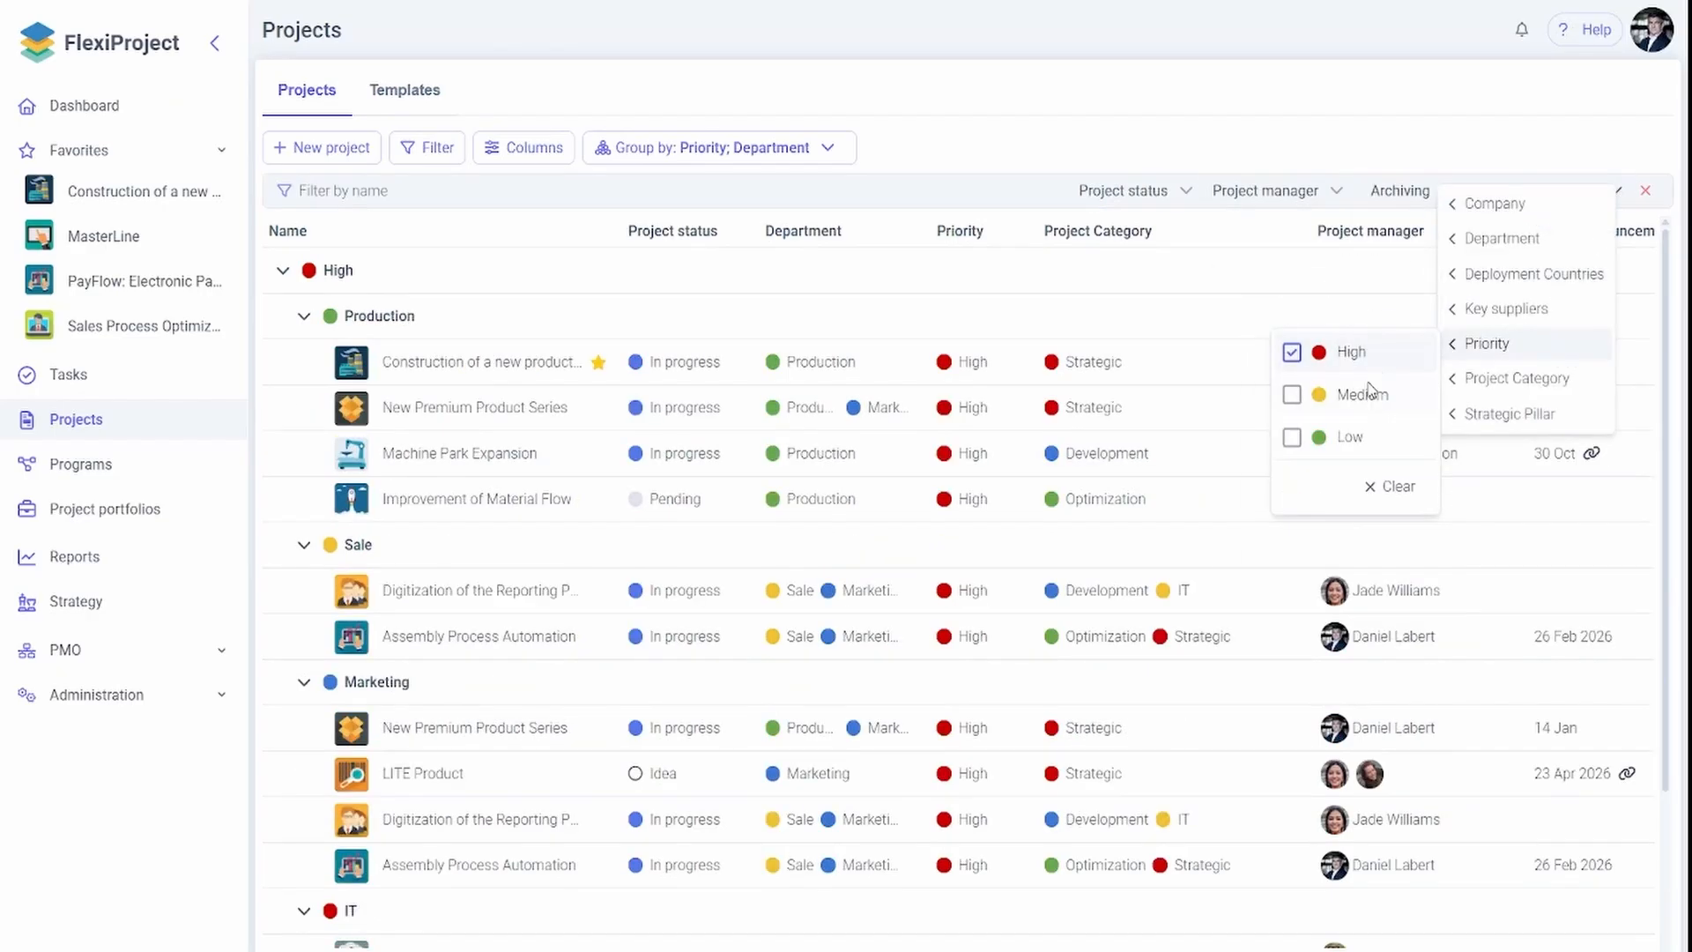
left_click(1214, 88)
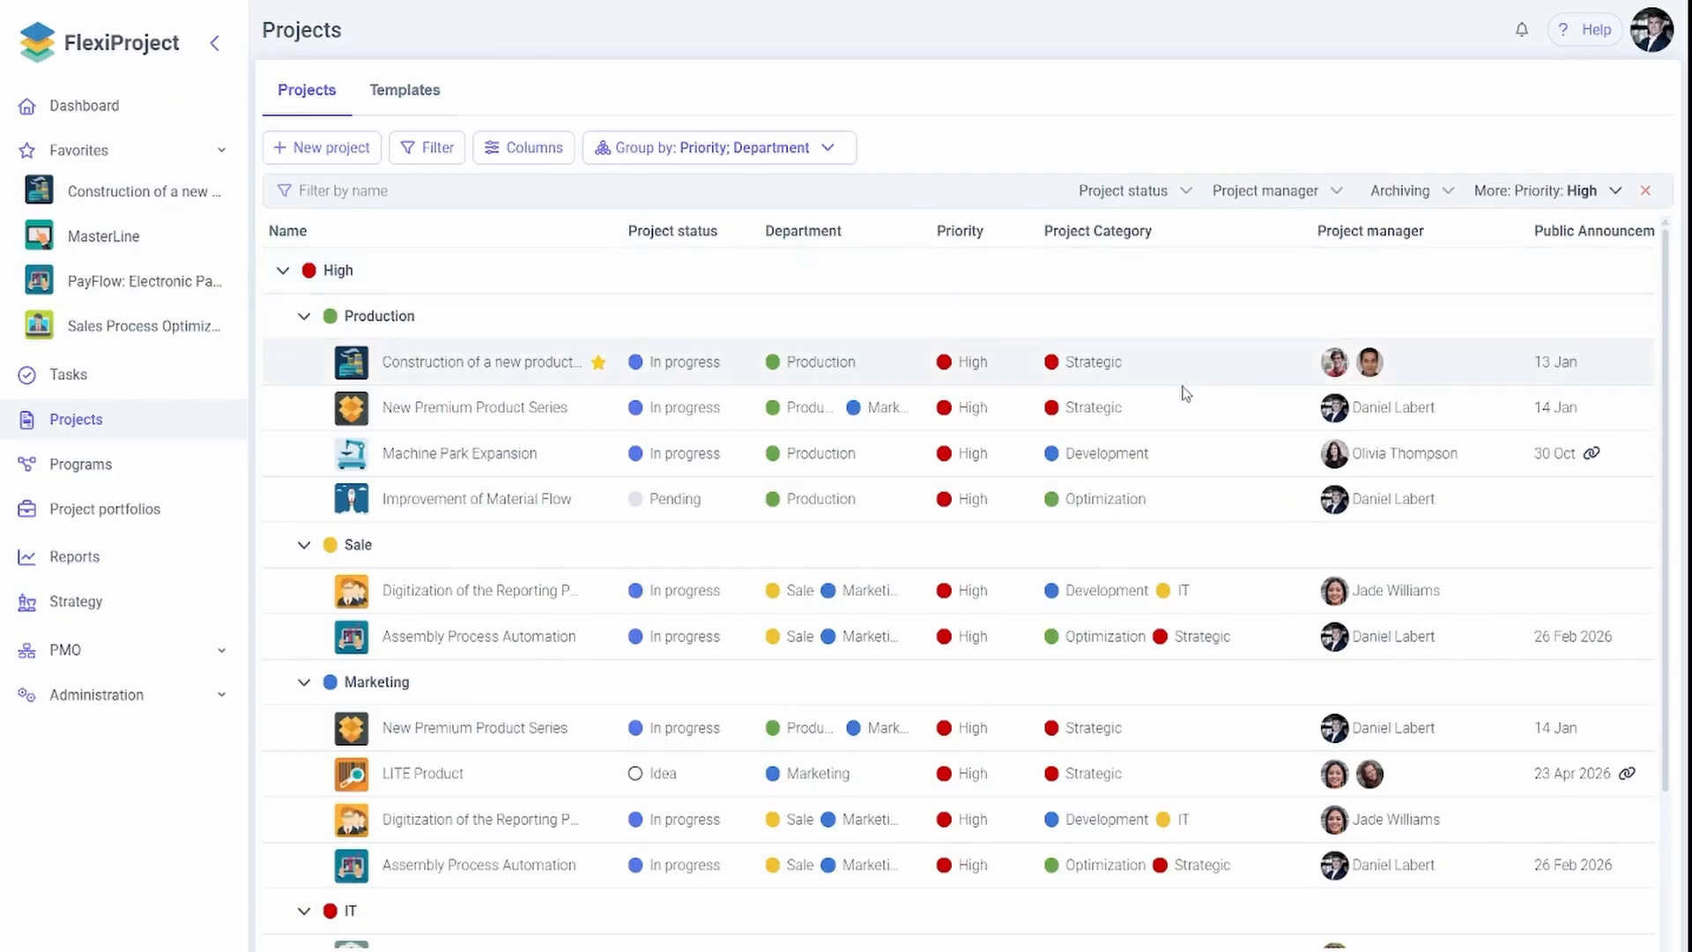
scroll(1077, 411, "down", 3)
scroll(1068, 411, "up", 3)
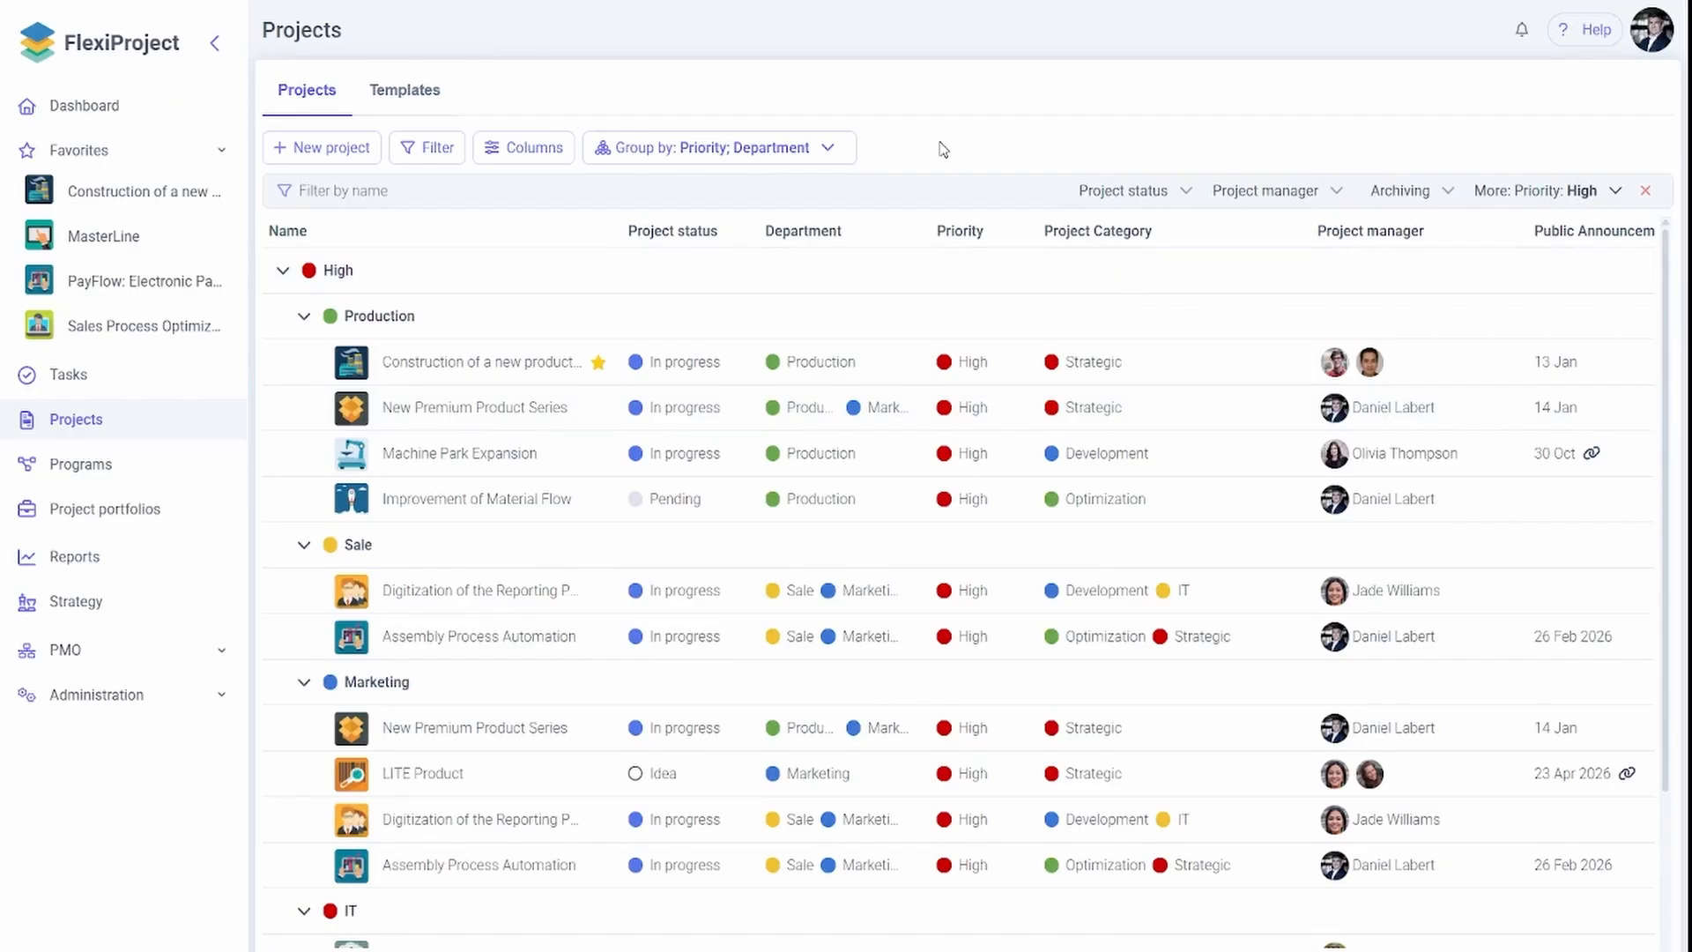
Open the information of the Construction of a new production hall project, review its attribute fields, and close it
left_click(456, 363)
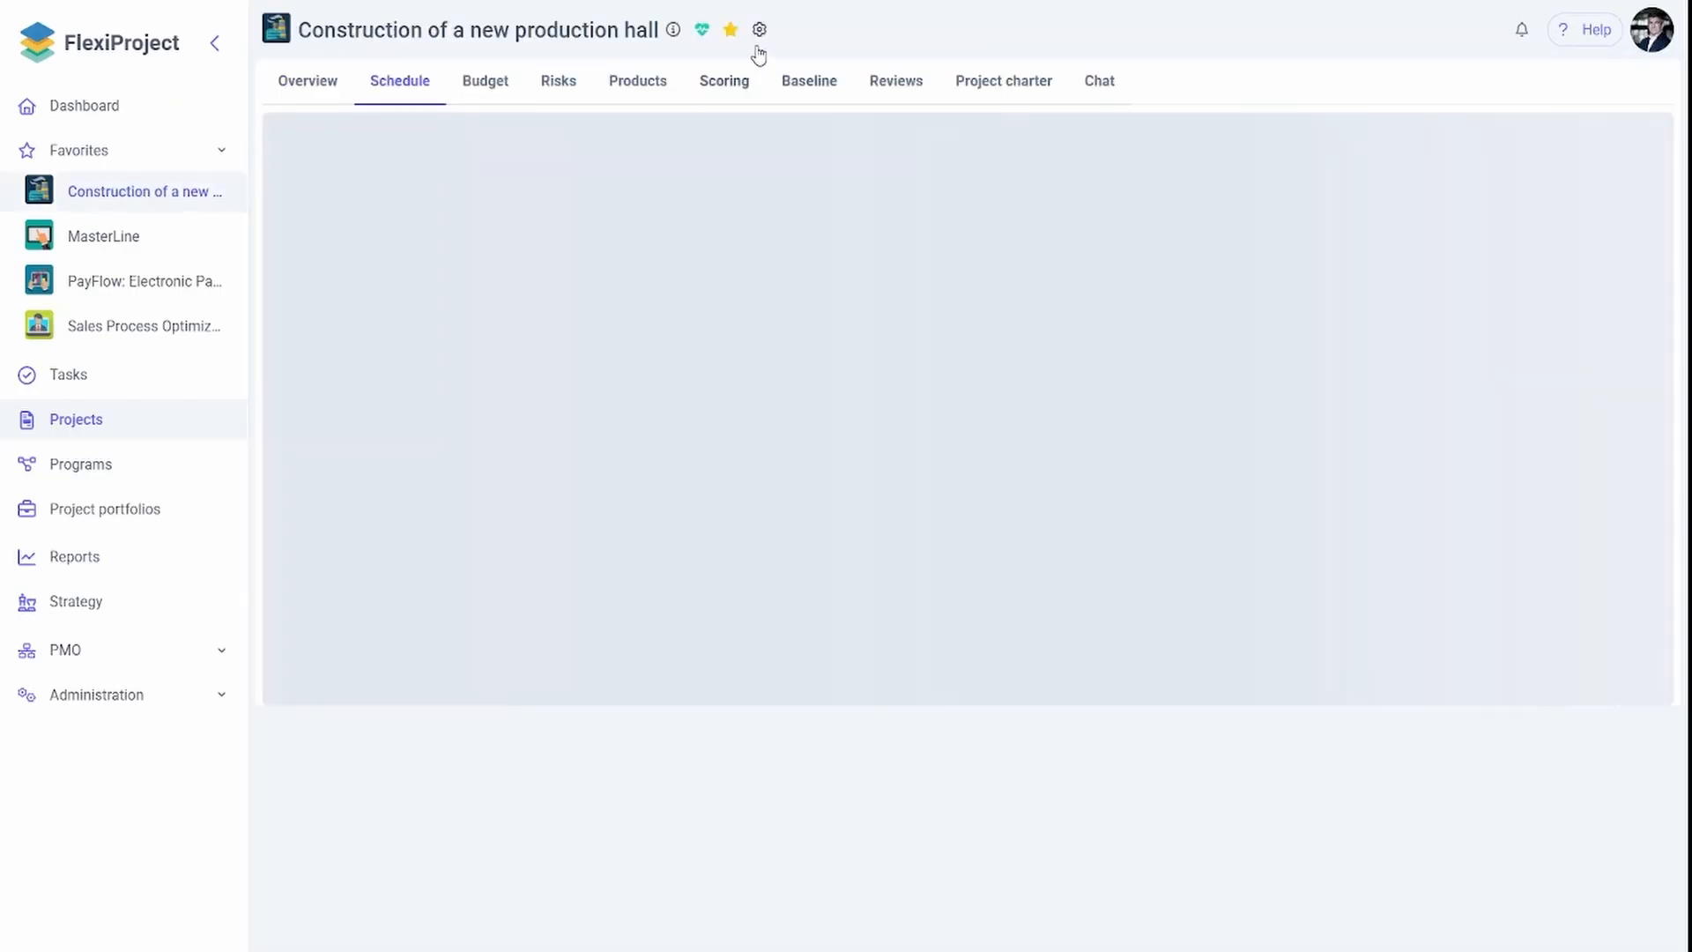
left_click(759, 34)
left_click(815, 62)
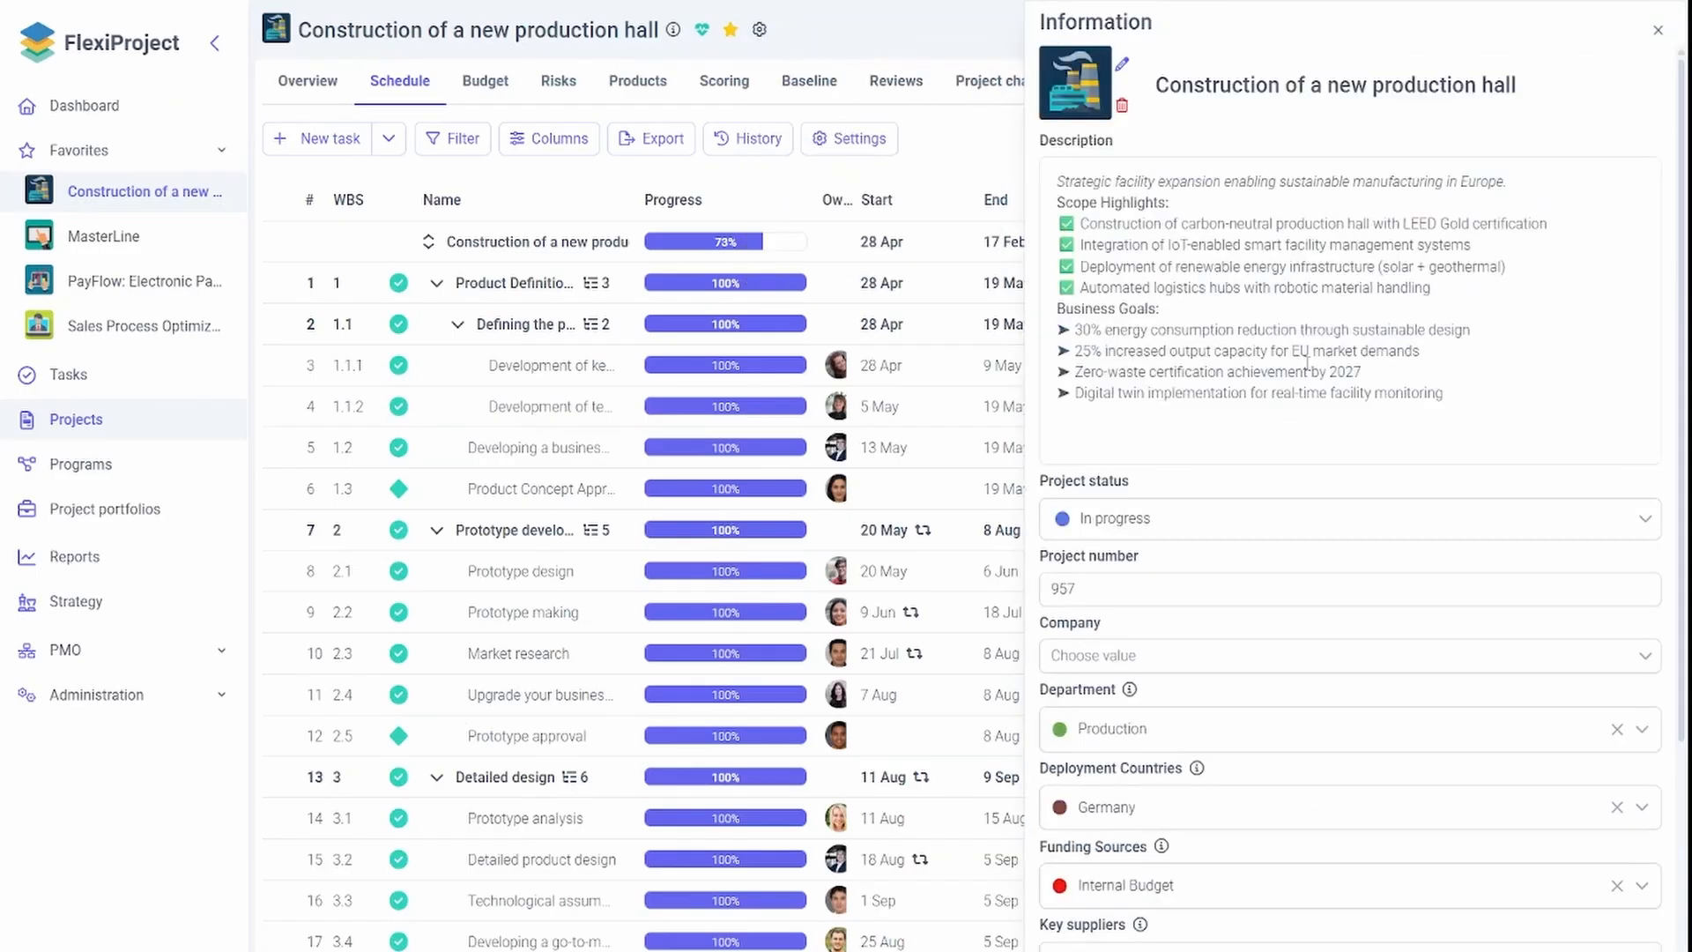
scroll(1307, 361, "down", 4)
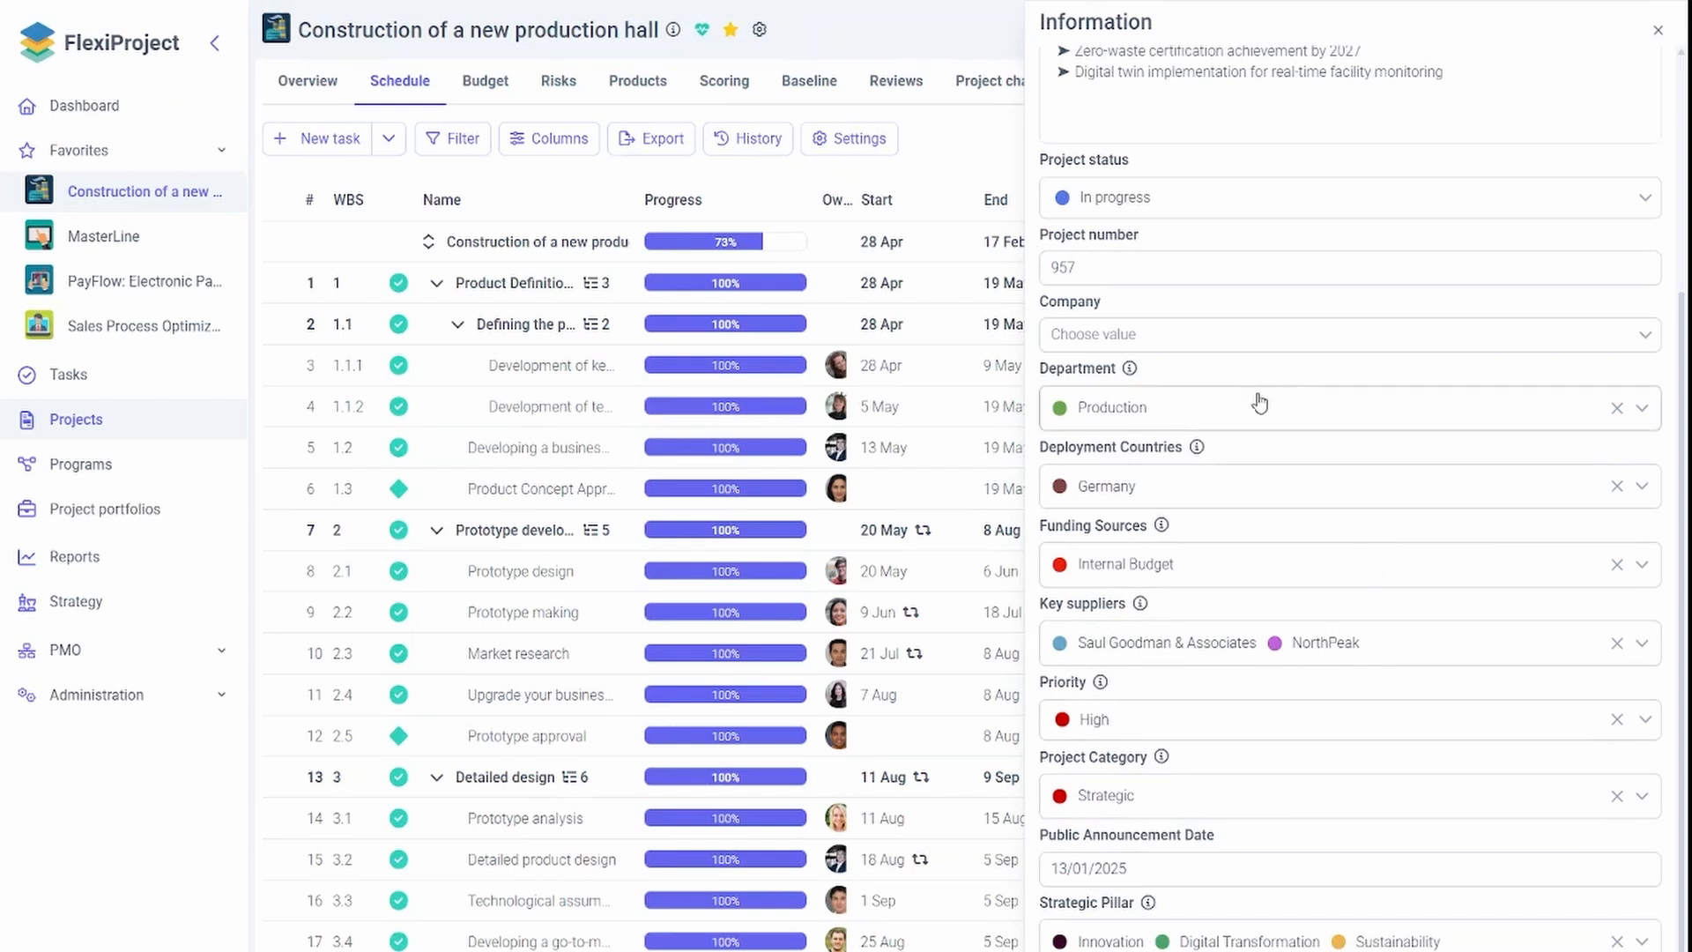
left_click(1660, 32)
In the system's project attributes, examine the project-list visibility setting of Deployment Countries and close the attribute without saving
left_click(196, 712)
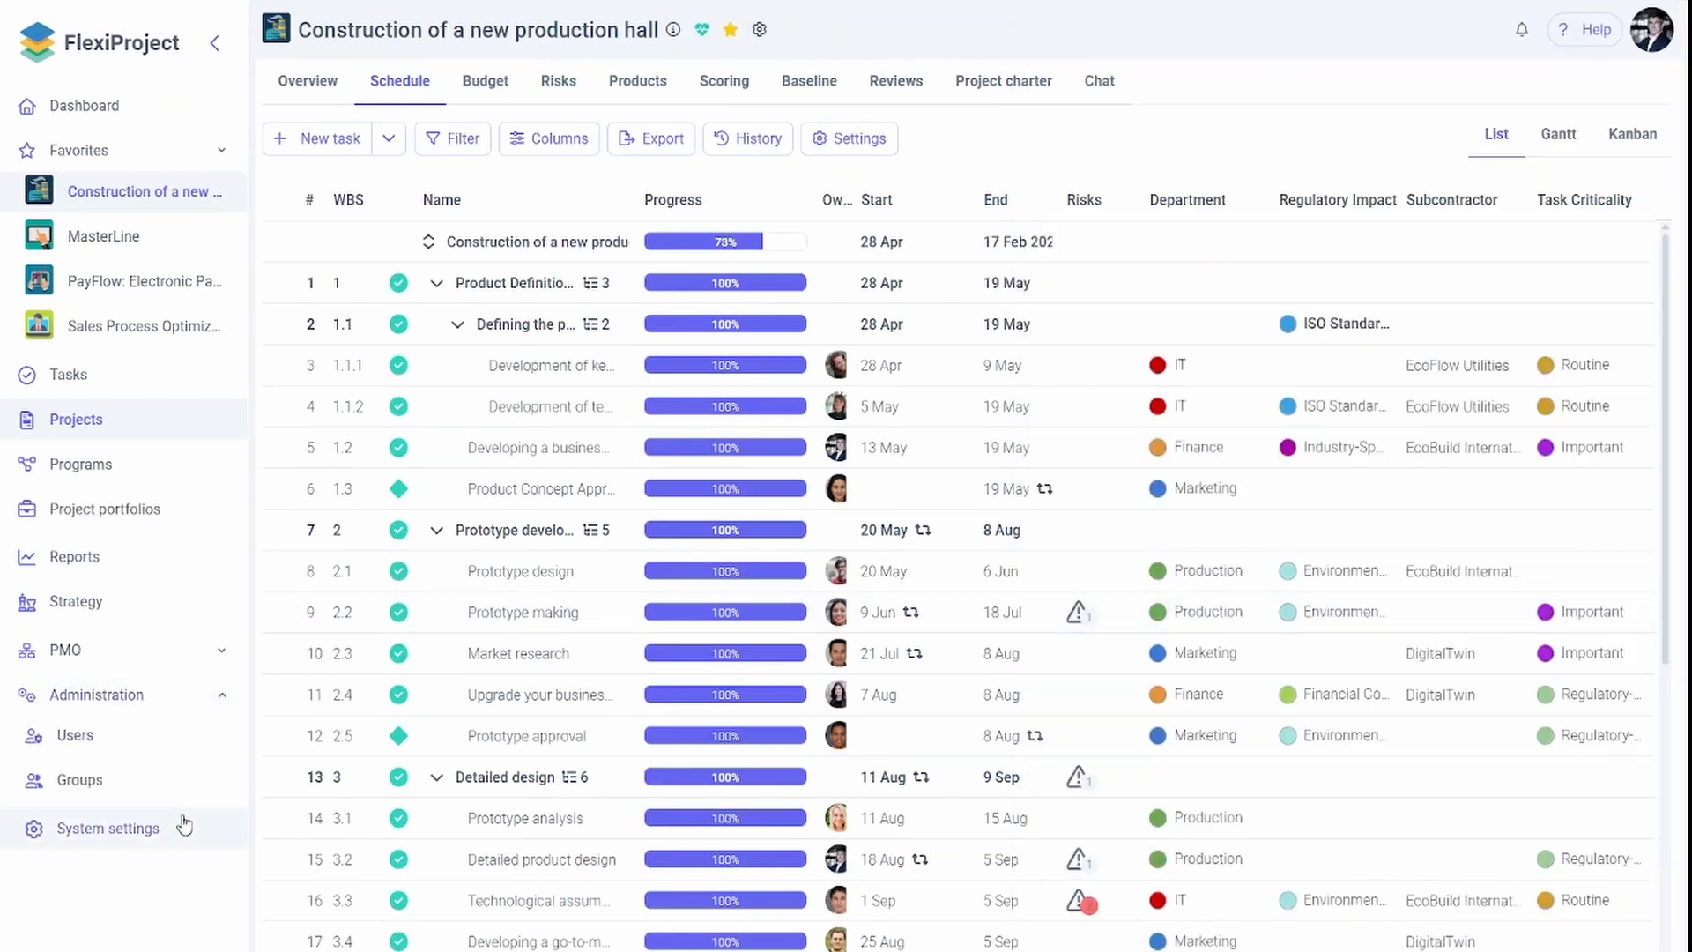
left_click(184, 824)
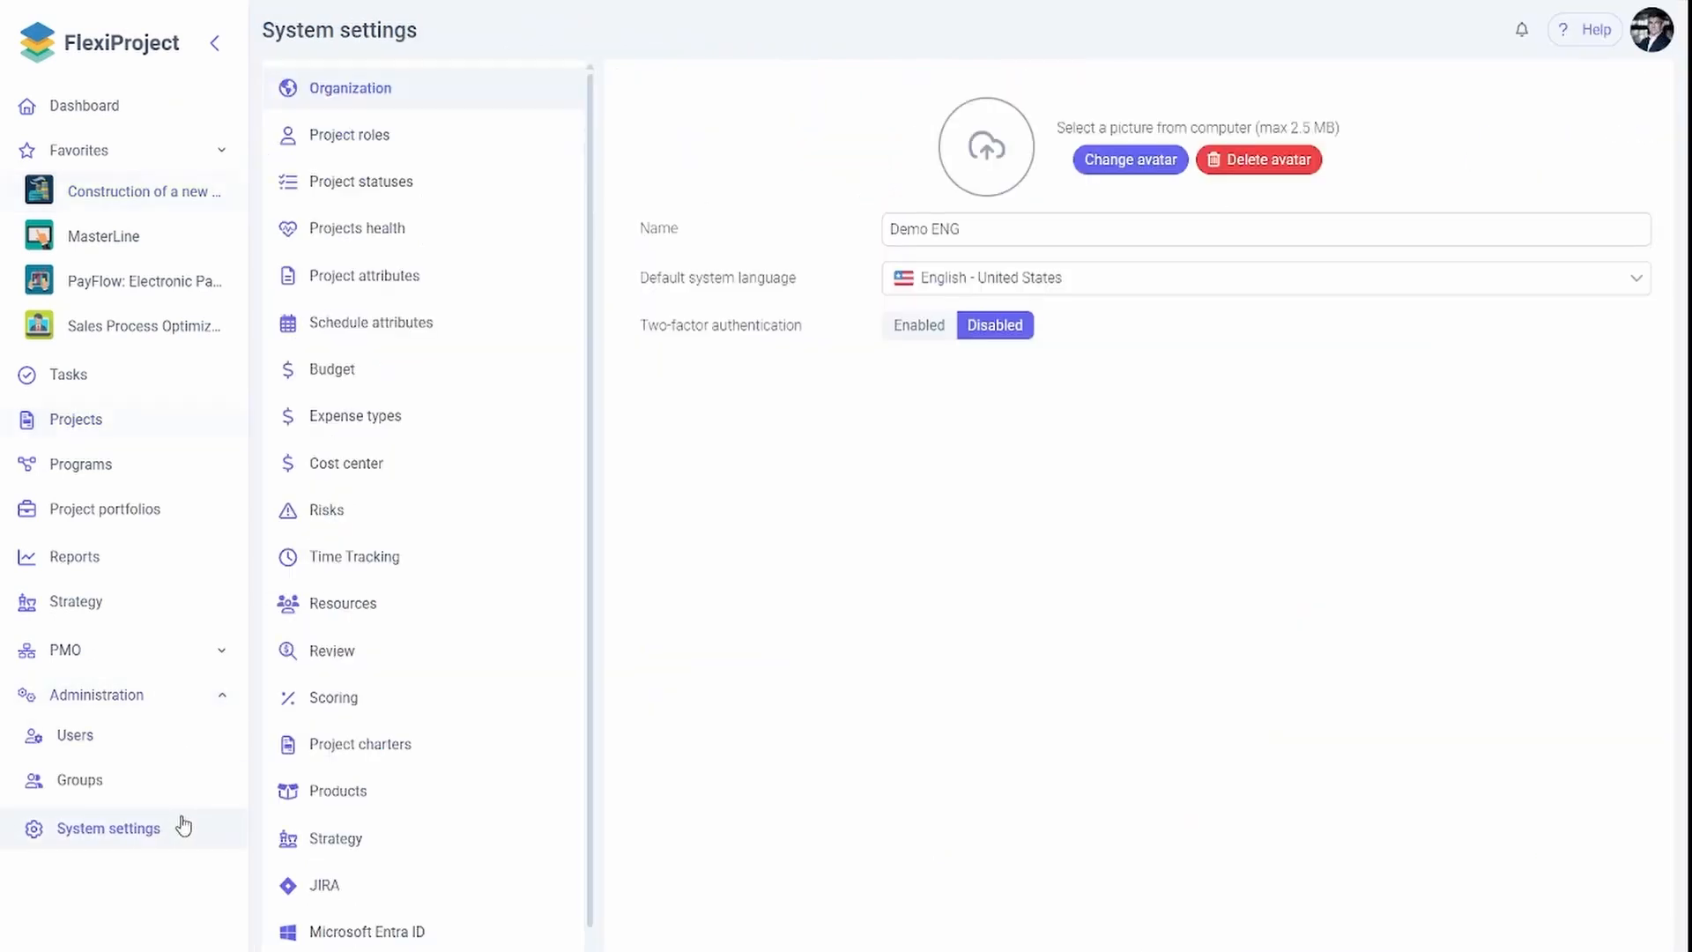
left_click(436, 294)
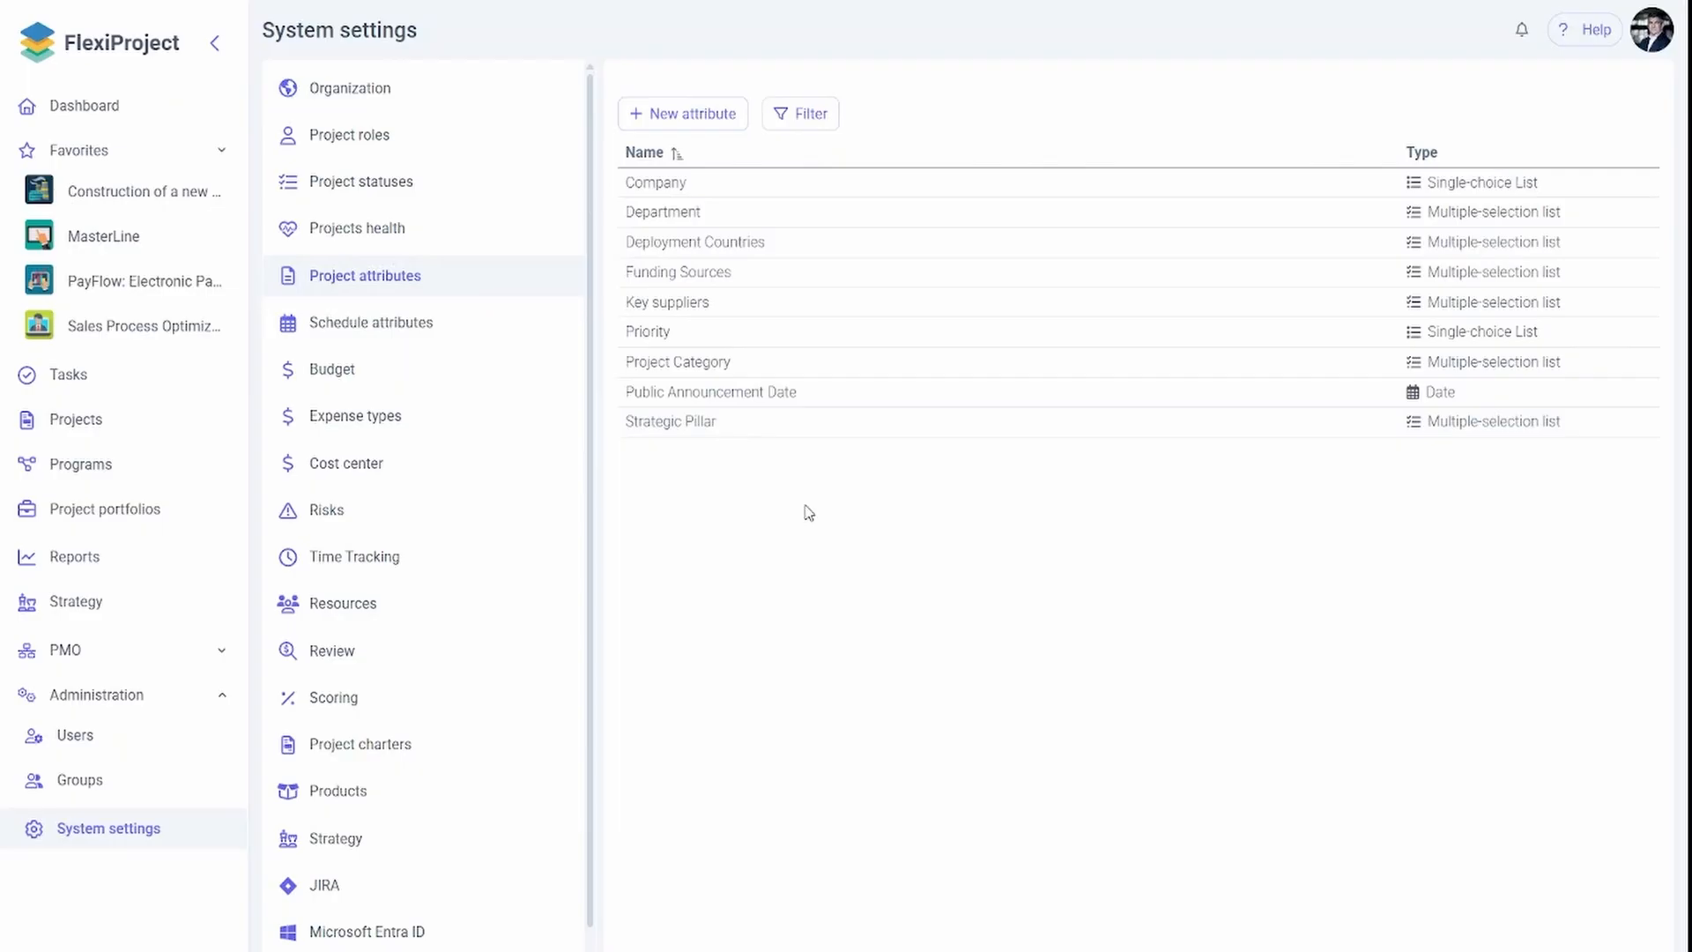
left_click(662, 251)
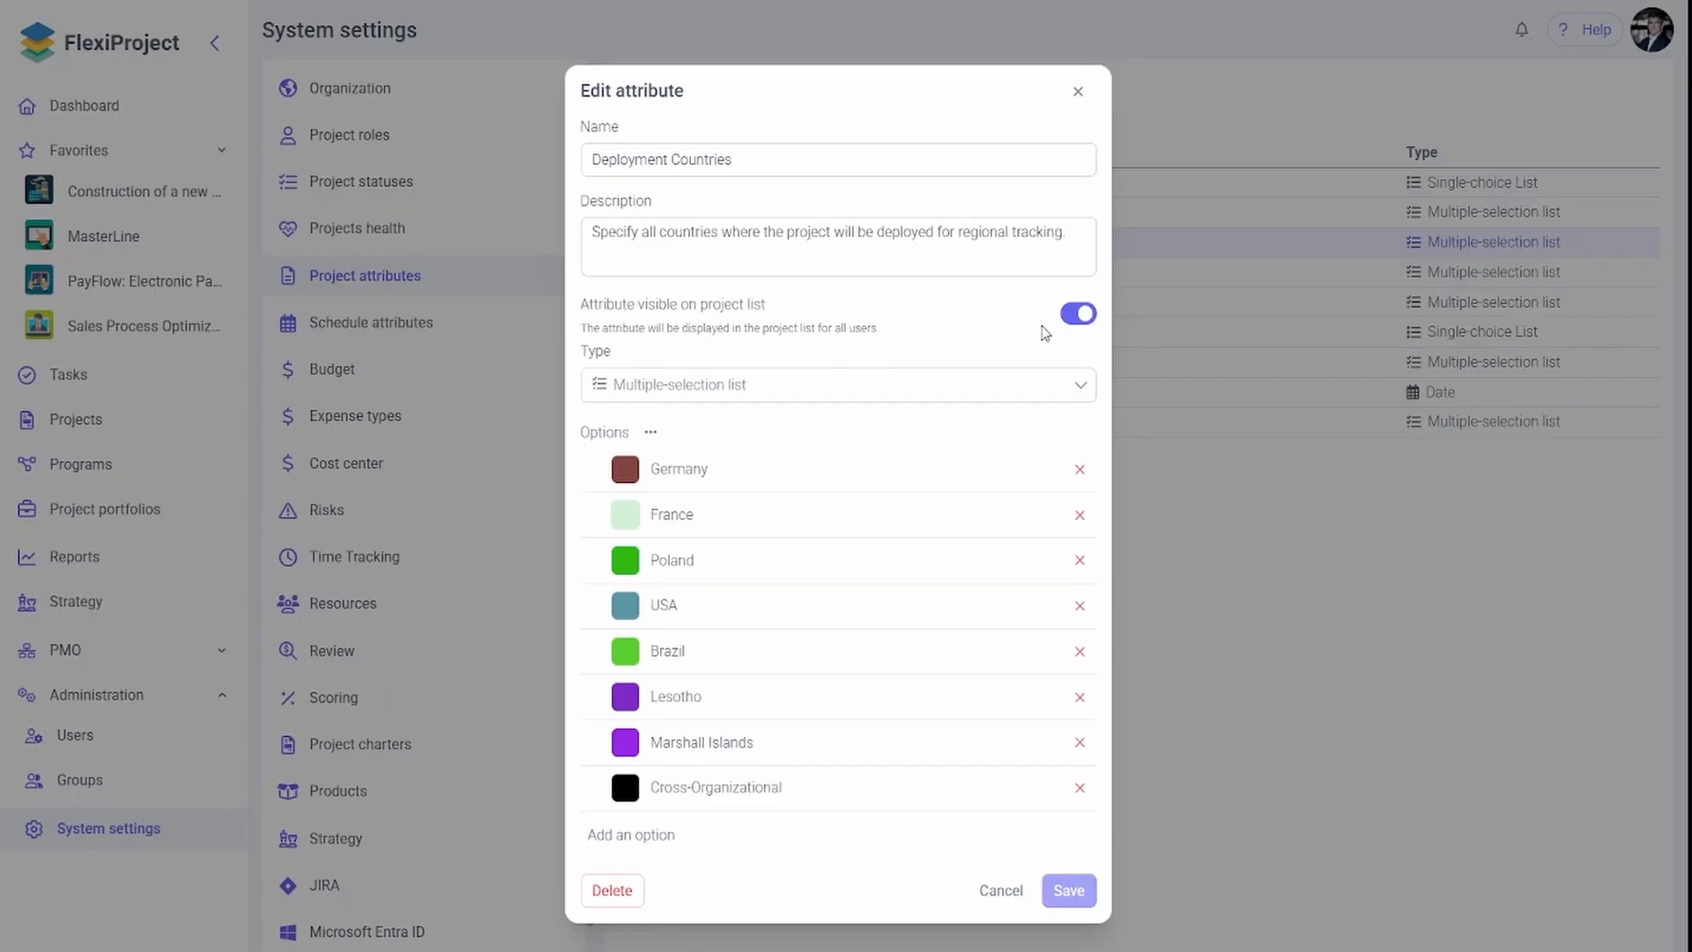
left_click(1080, 317)
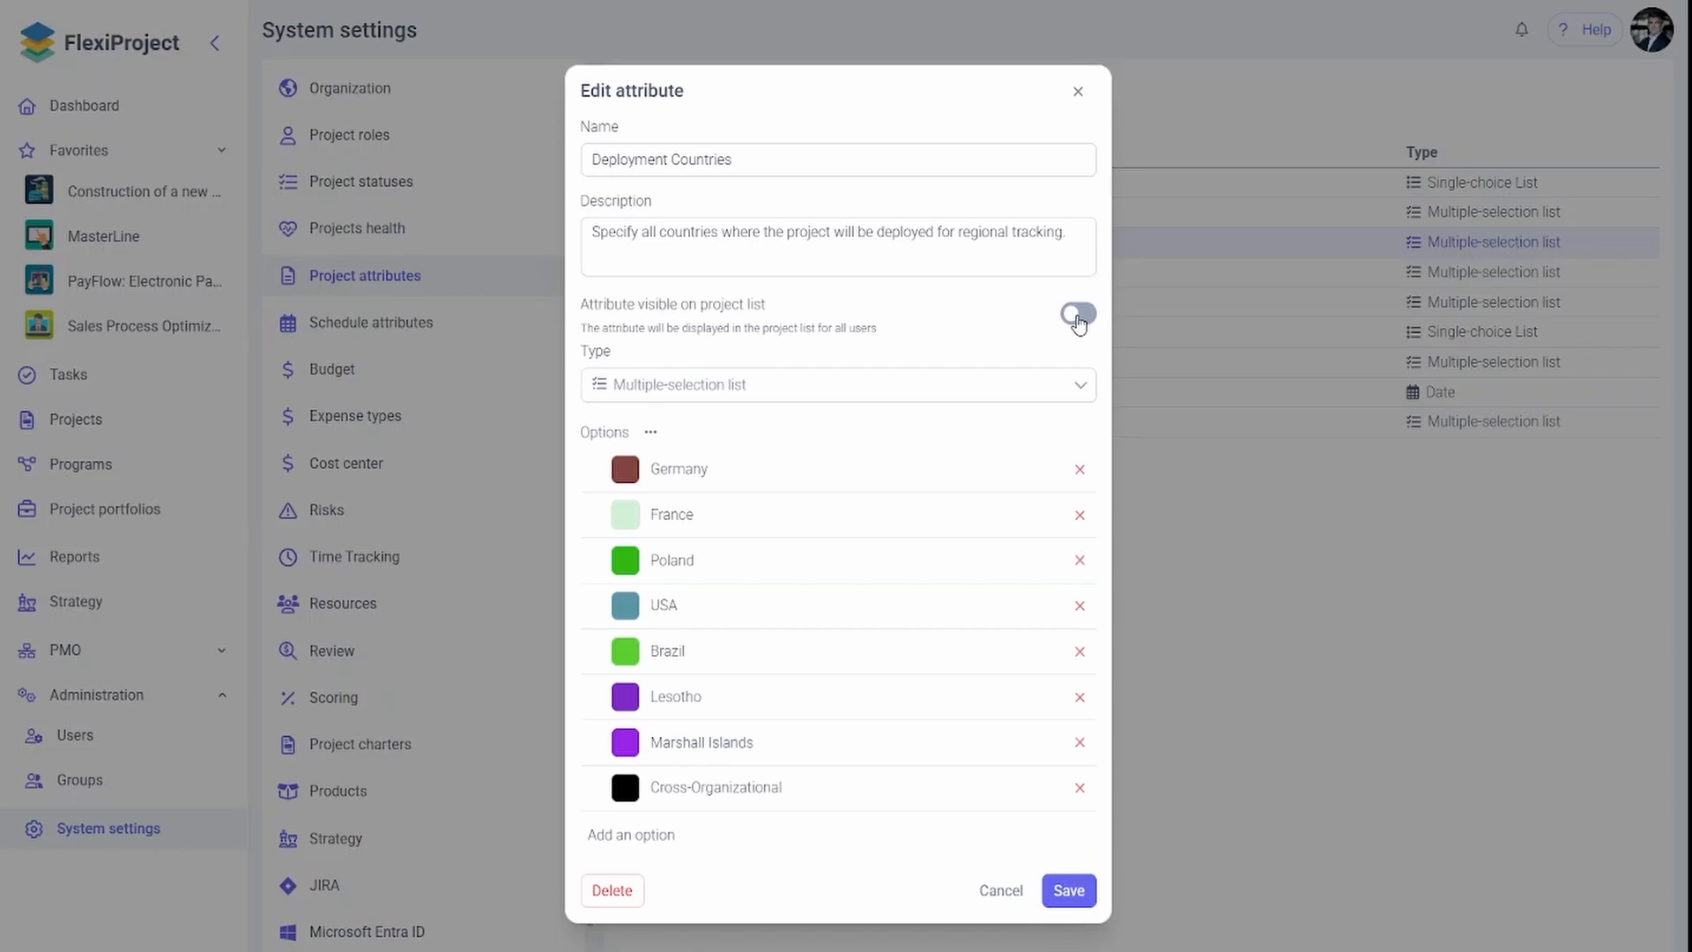
left_click(1078, 318)
left_click(1077, 91)
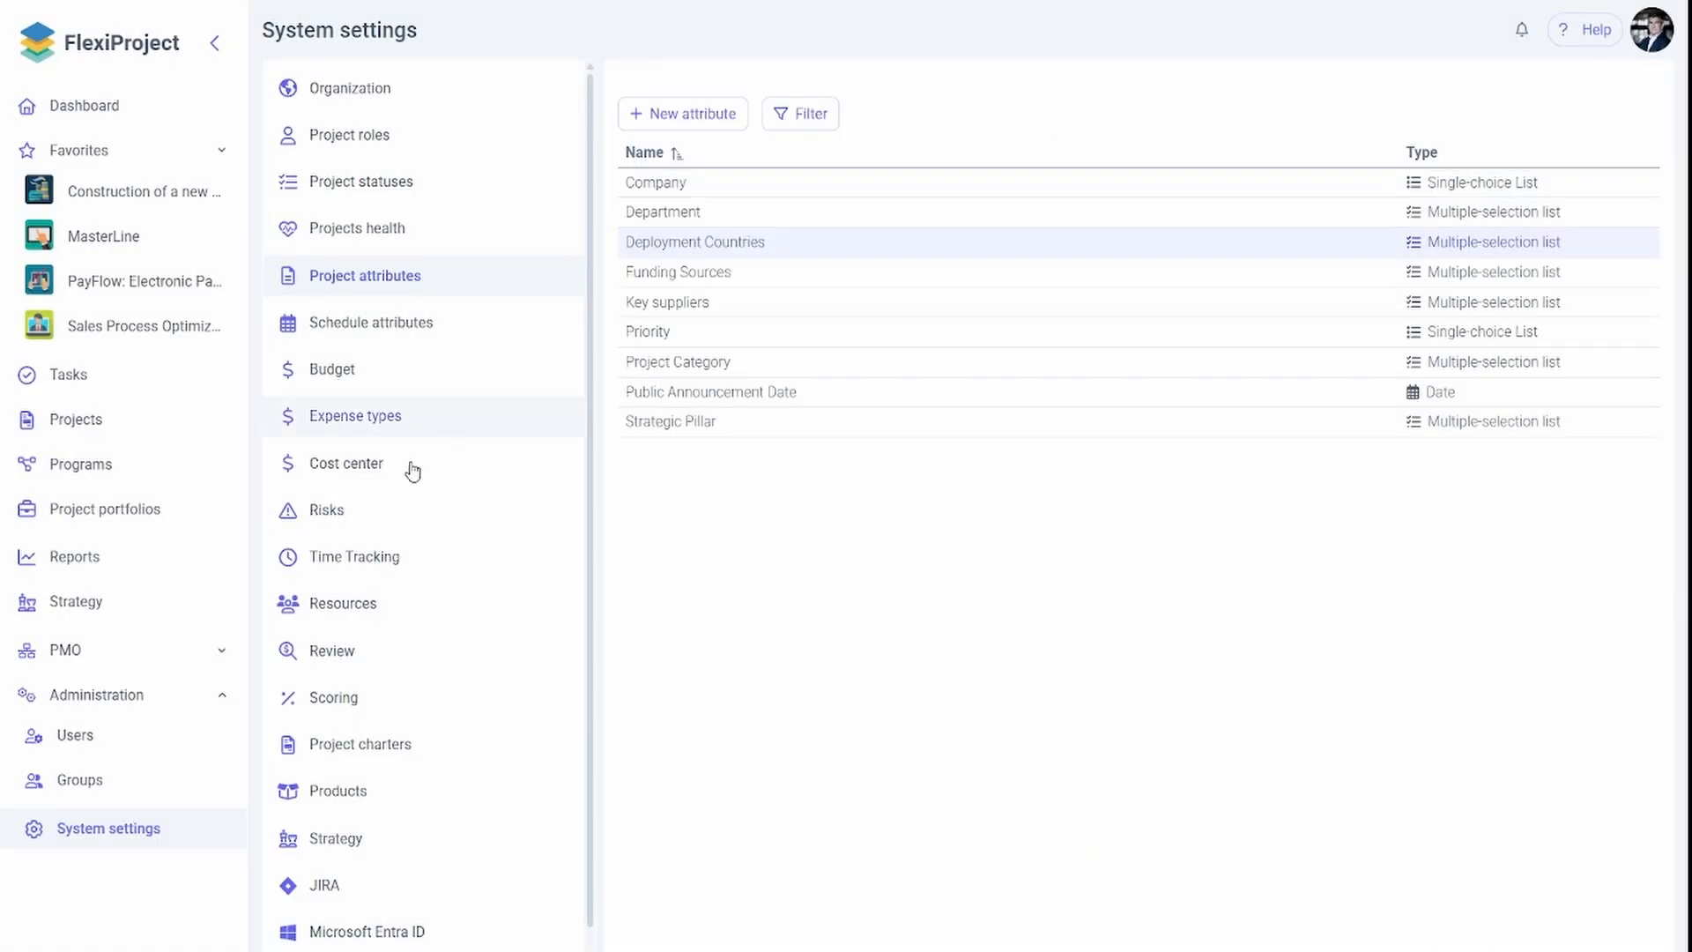
Open the PMO's Project Charter template and look through the elements and project attributes available for it
left_click(163, 652)
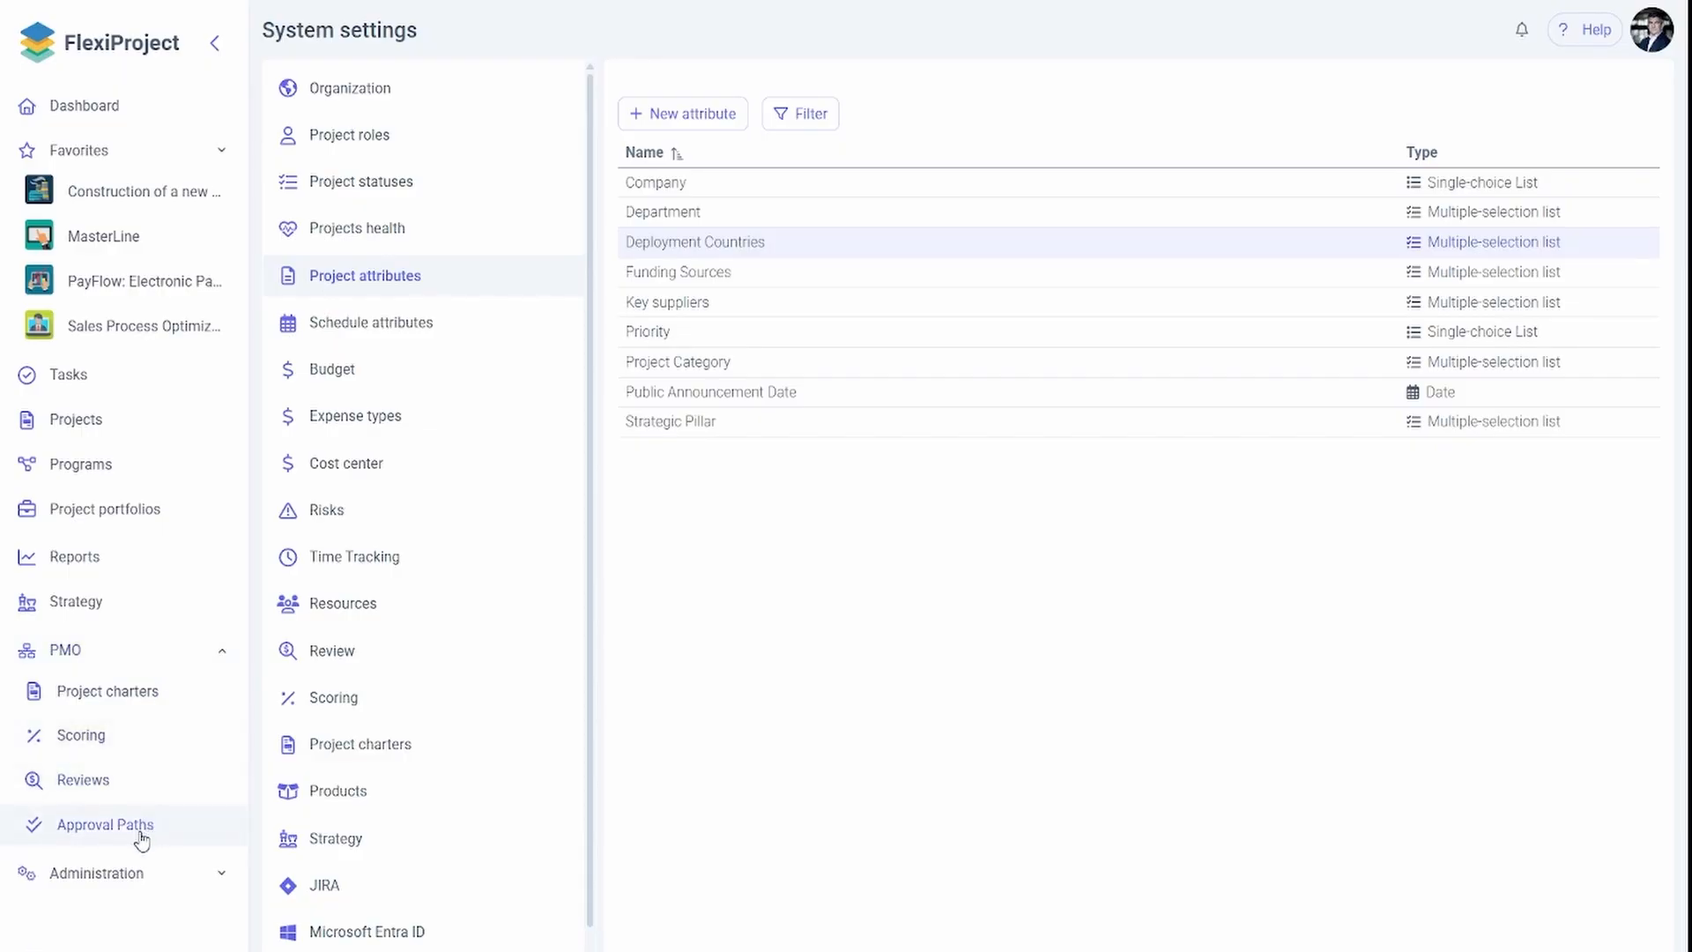
left_click(127, 696)
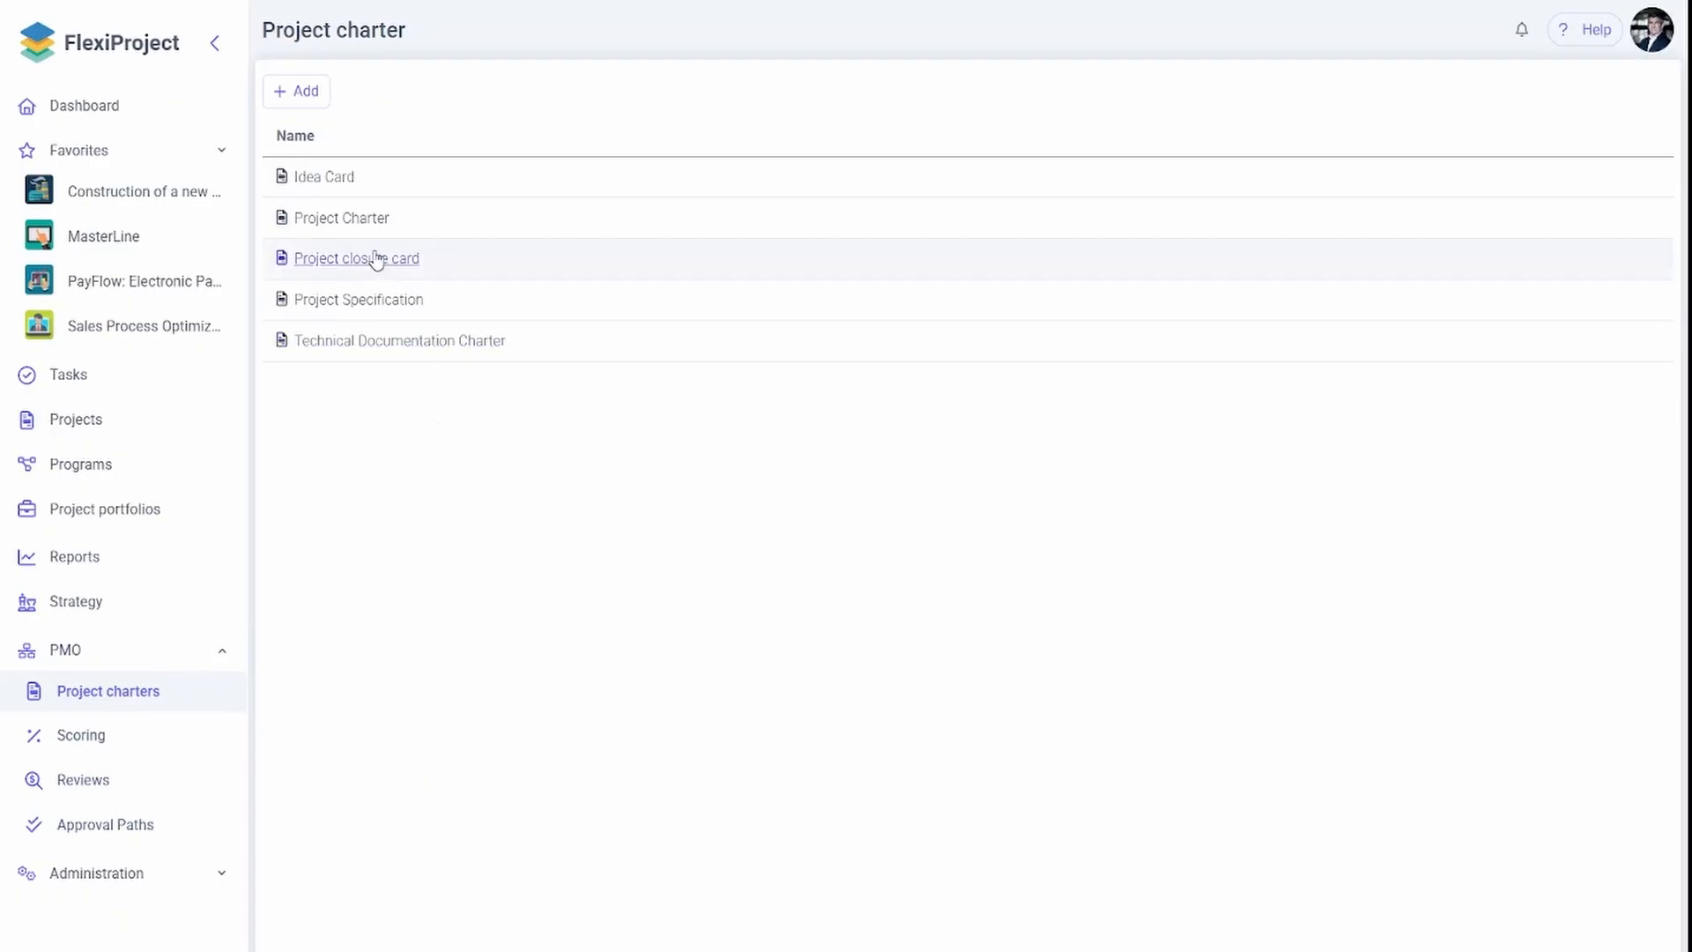
left_click(353, 220)
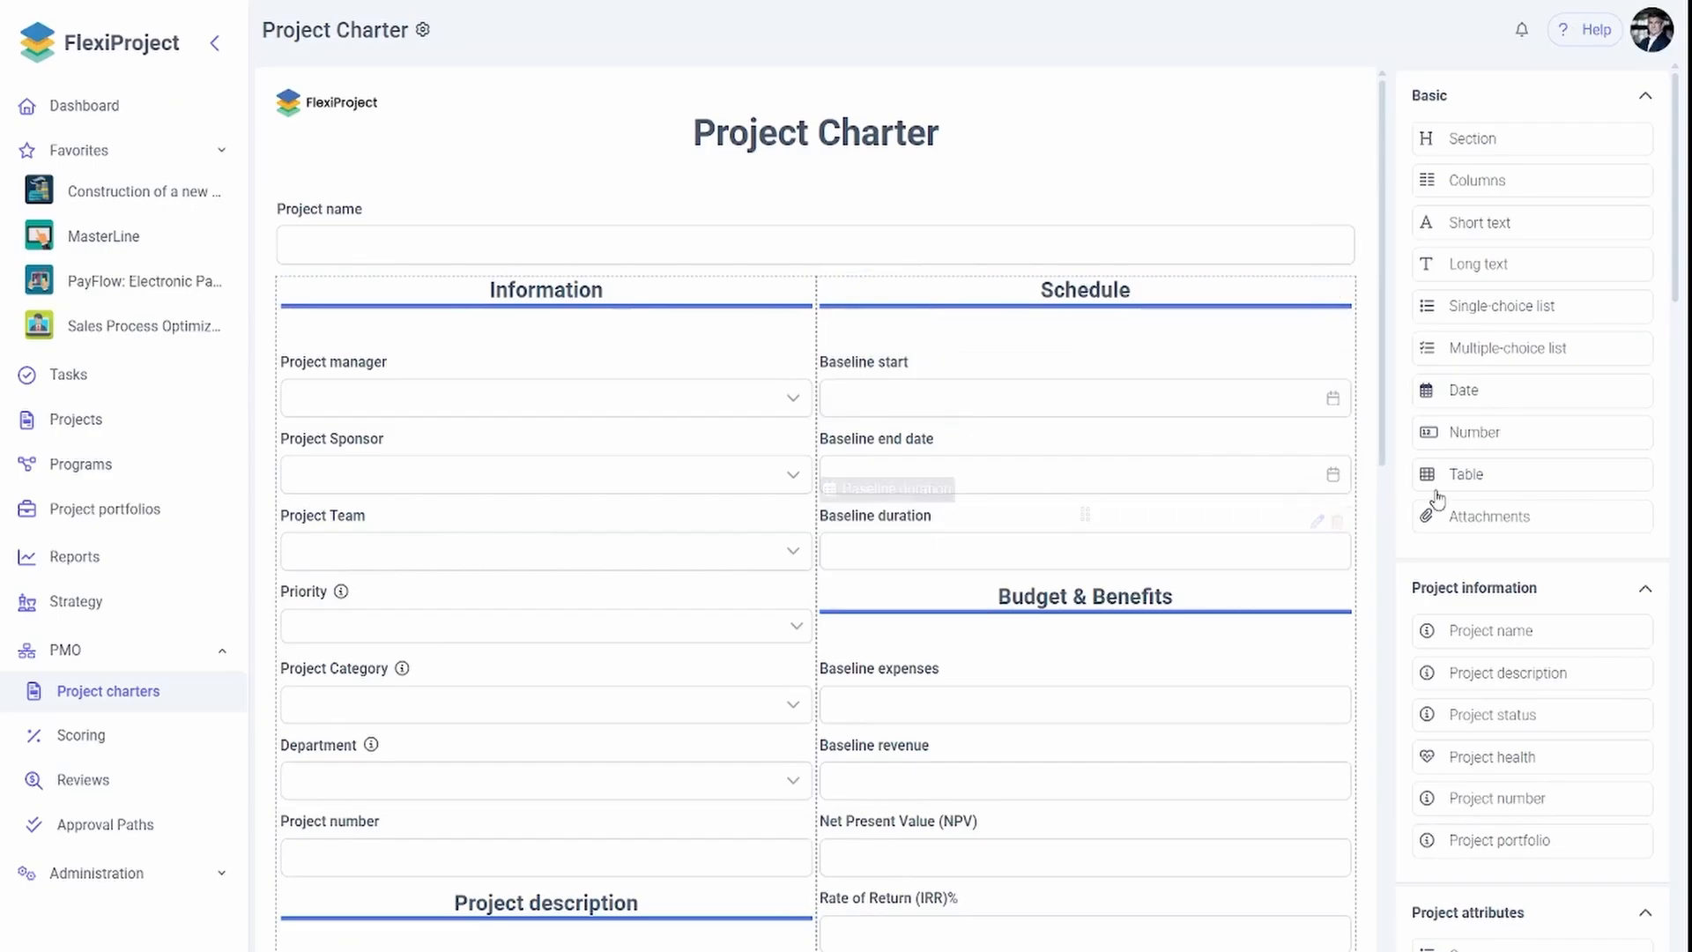
scroll(1472, 476, "down", 2)
scroll(1471, 476, "down", 5)
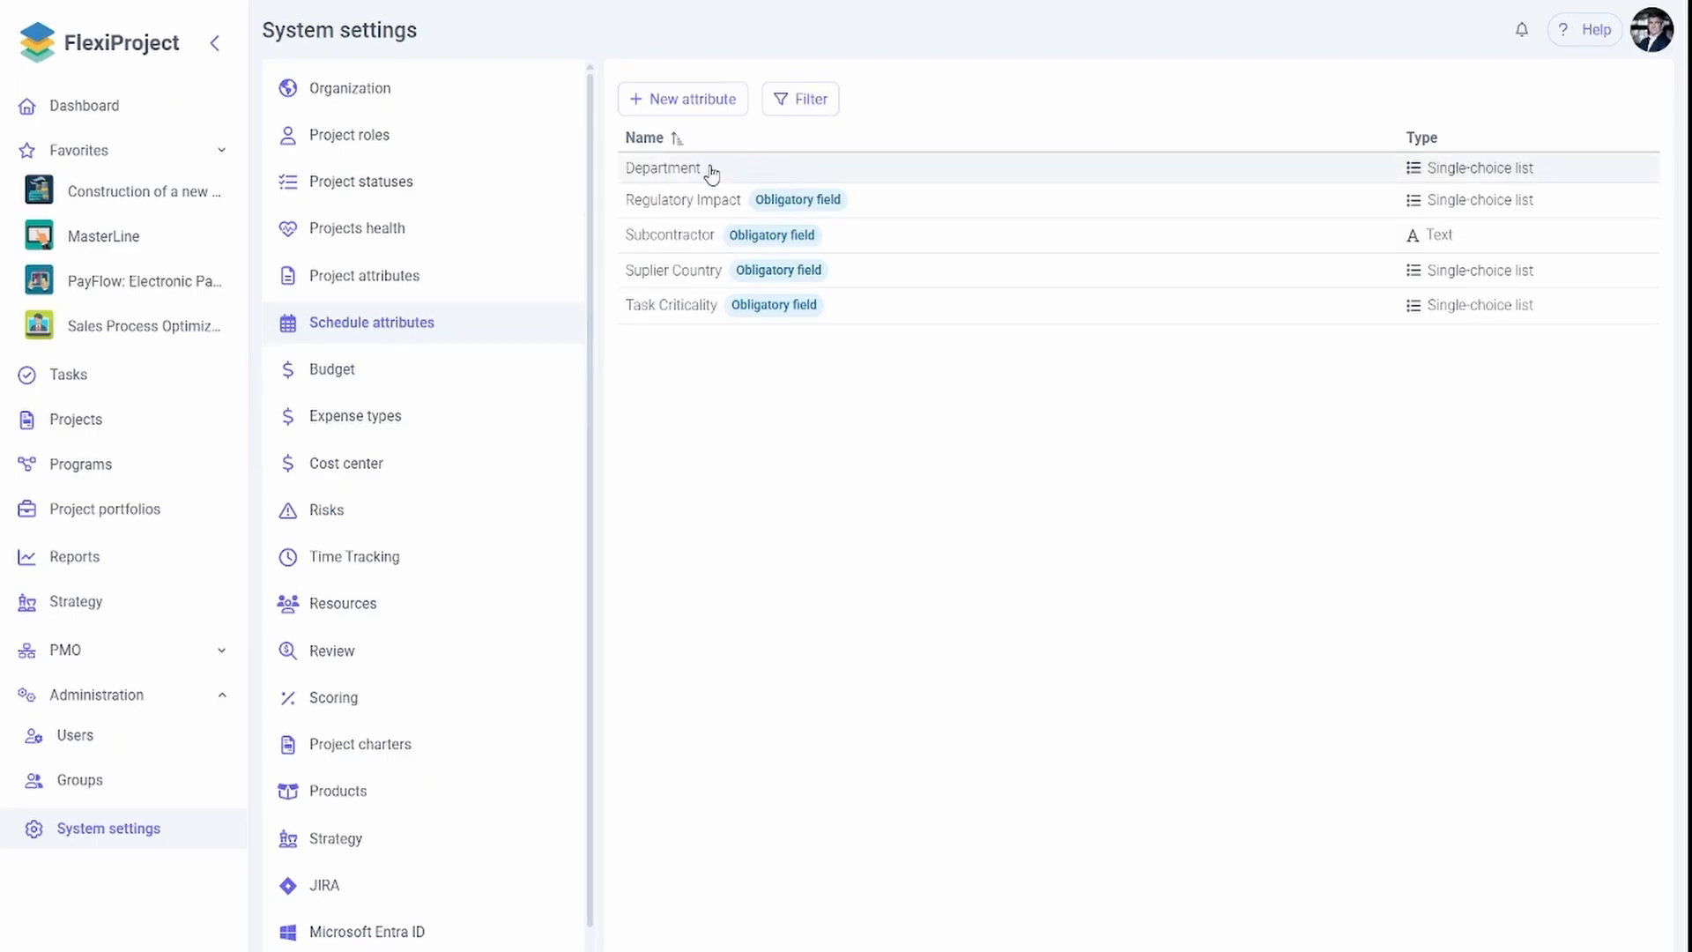
Examine the Department schedule attribute and the types available for a new schedule attribute, without adding one
left_click(648, 176)
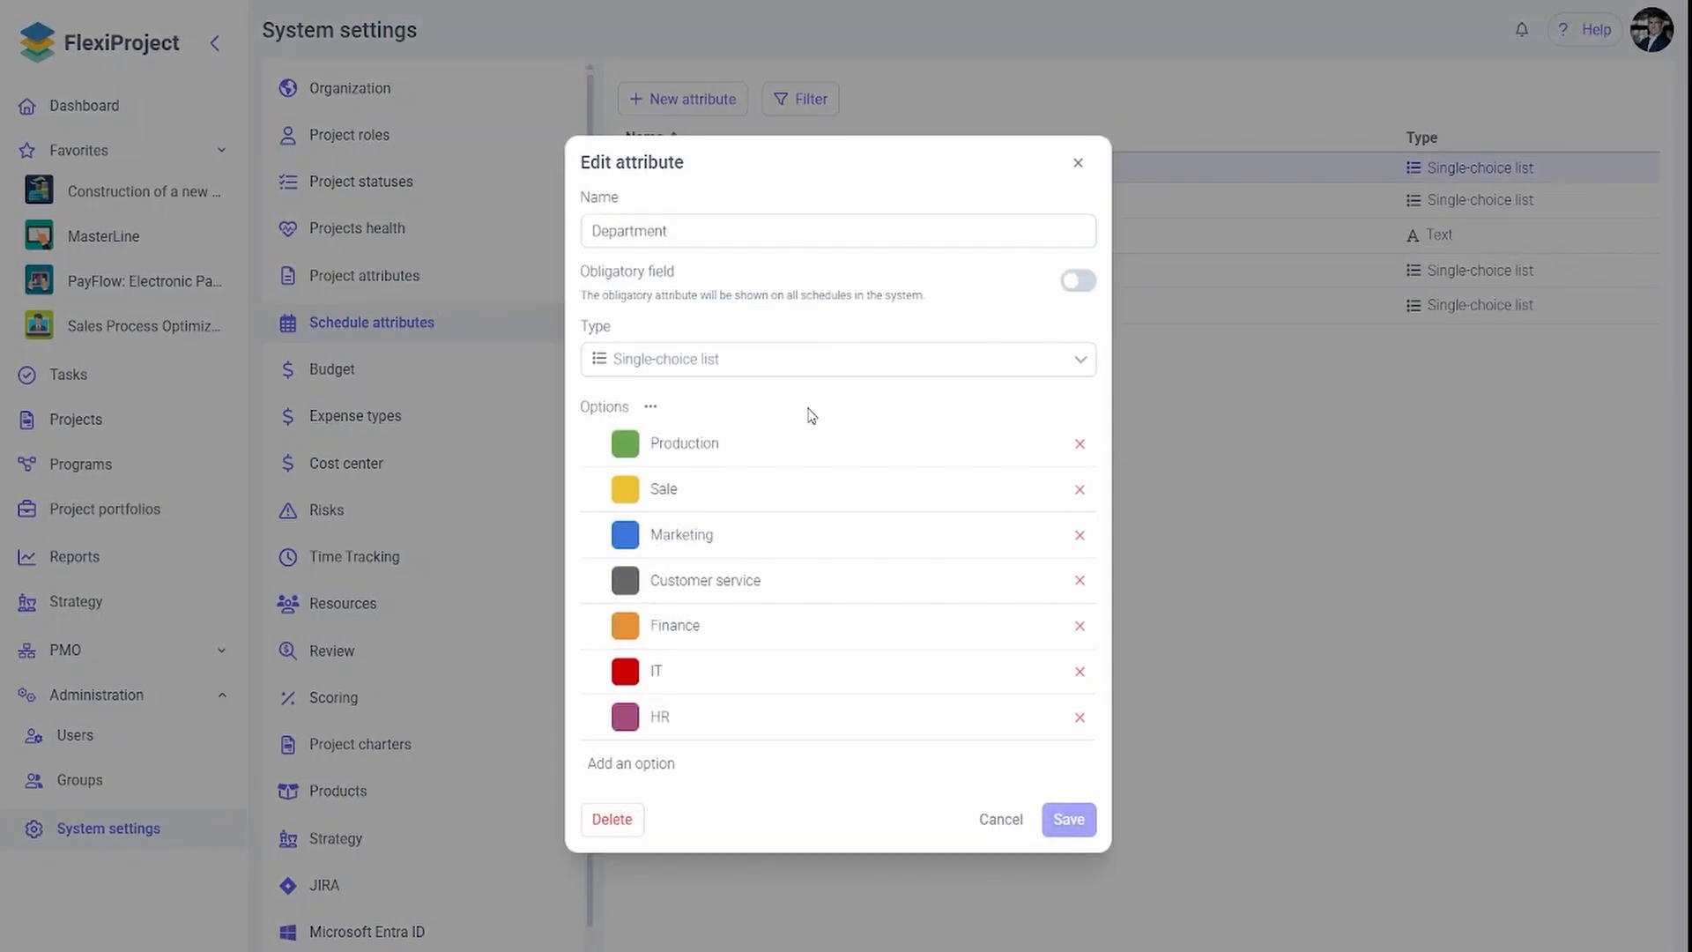
left_click(1077, 164)
left_click(729, 104)
left_click(844, 553)
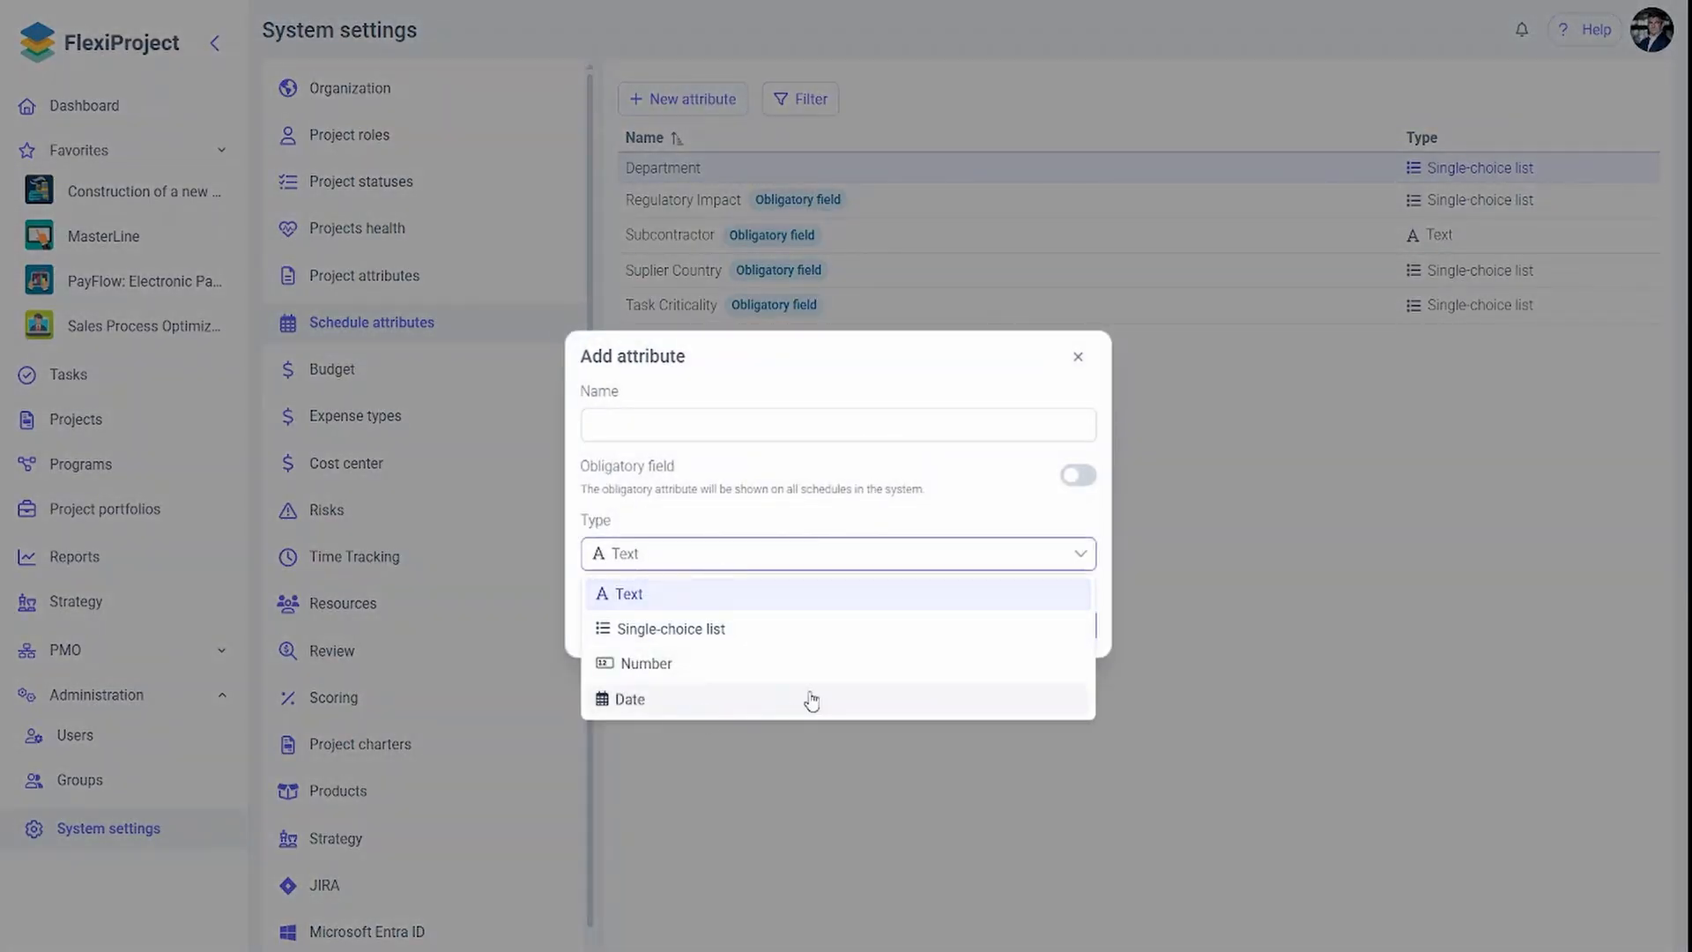
left_click(809, 480)
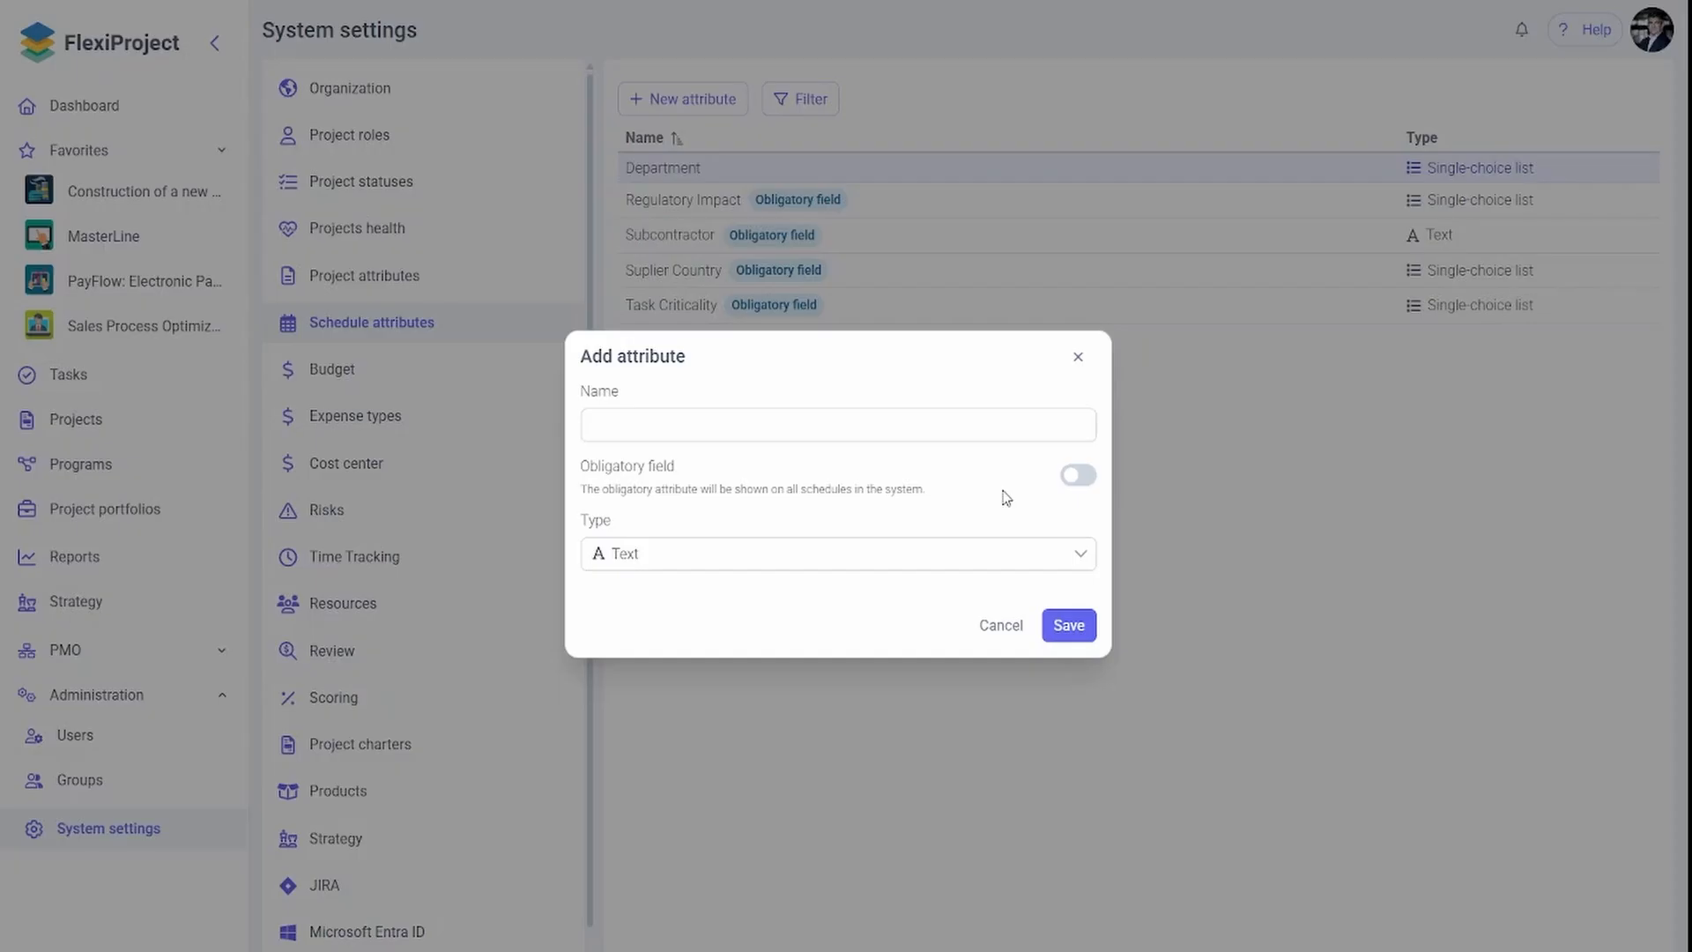
left_click(1002, 627)
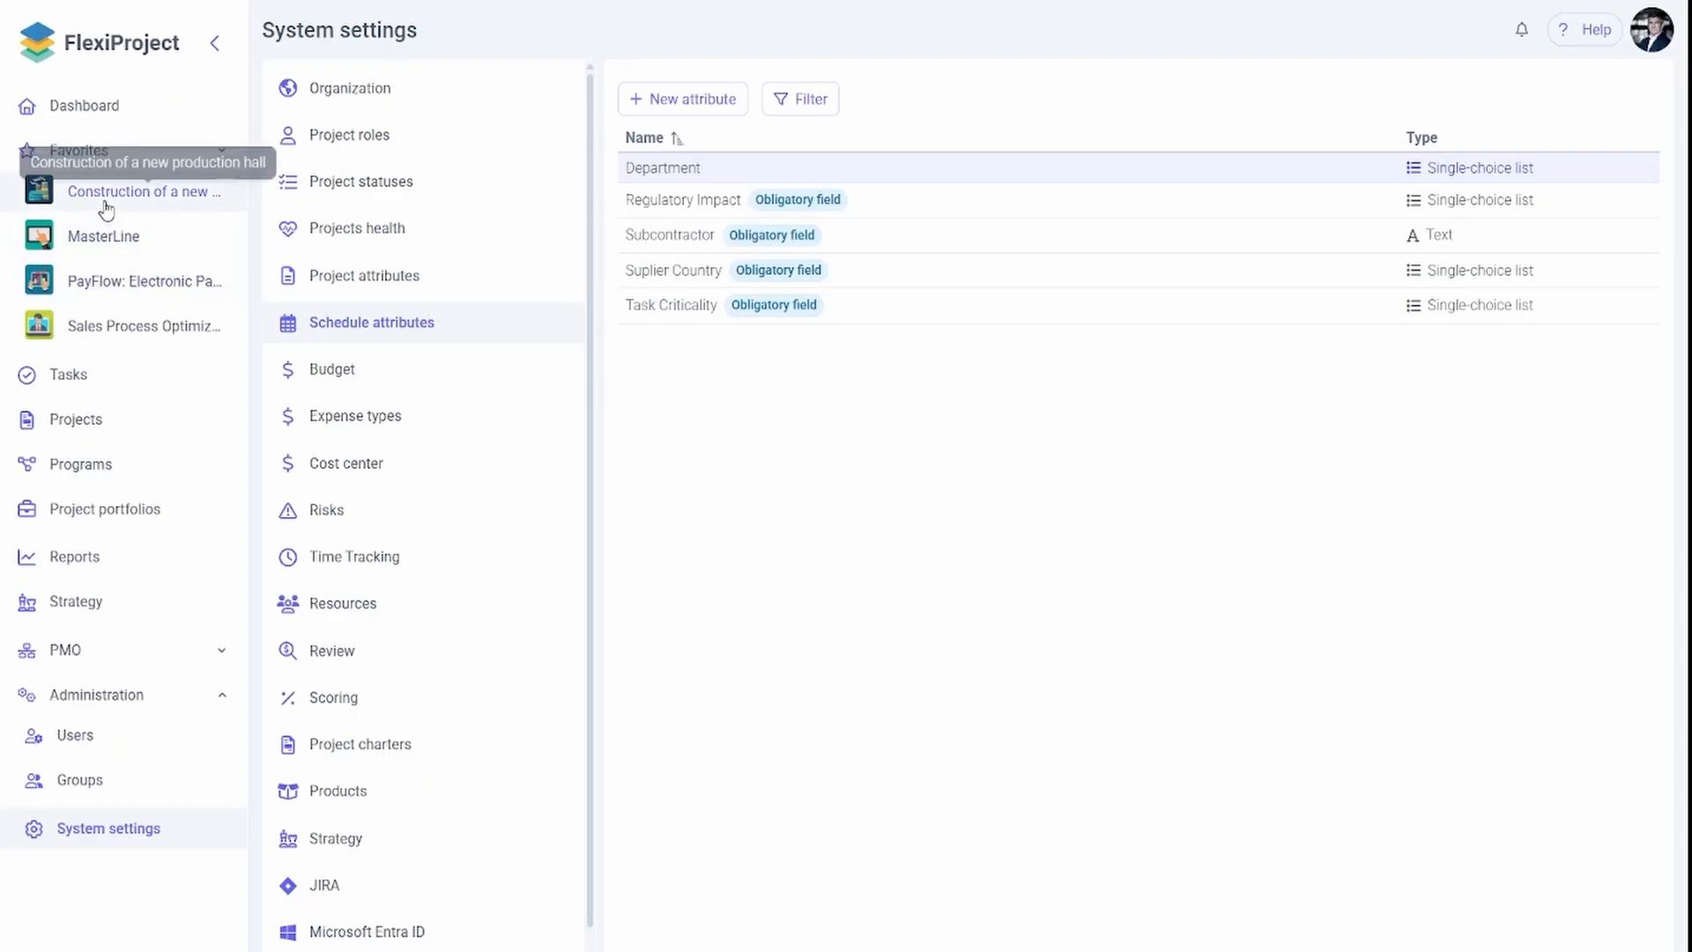
In the Sales Process Optimization schedule, set the Regulatory Impact of the Project kick-off meeting task to Financial Compliance
left_click(113, 322)
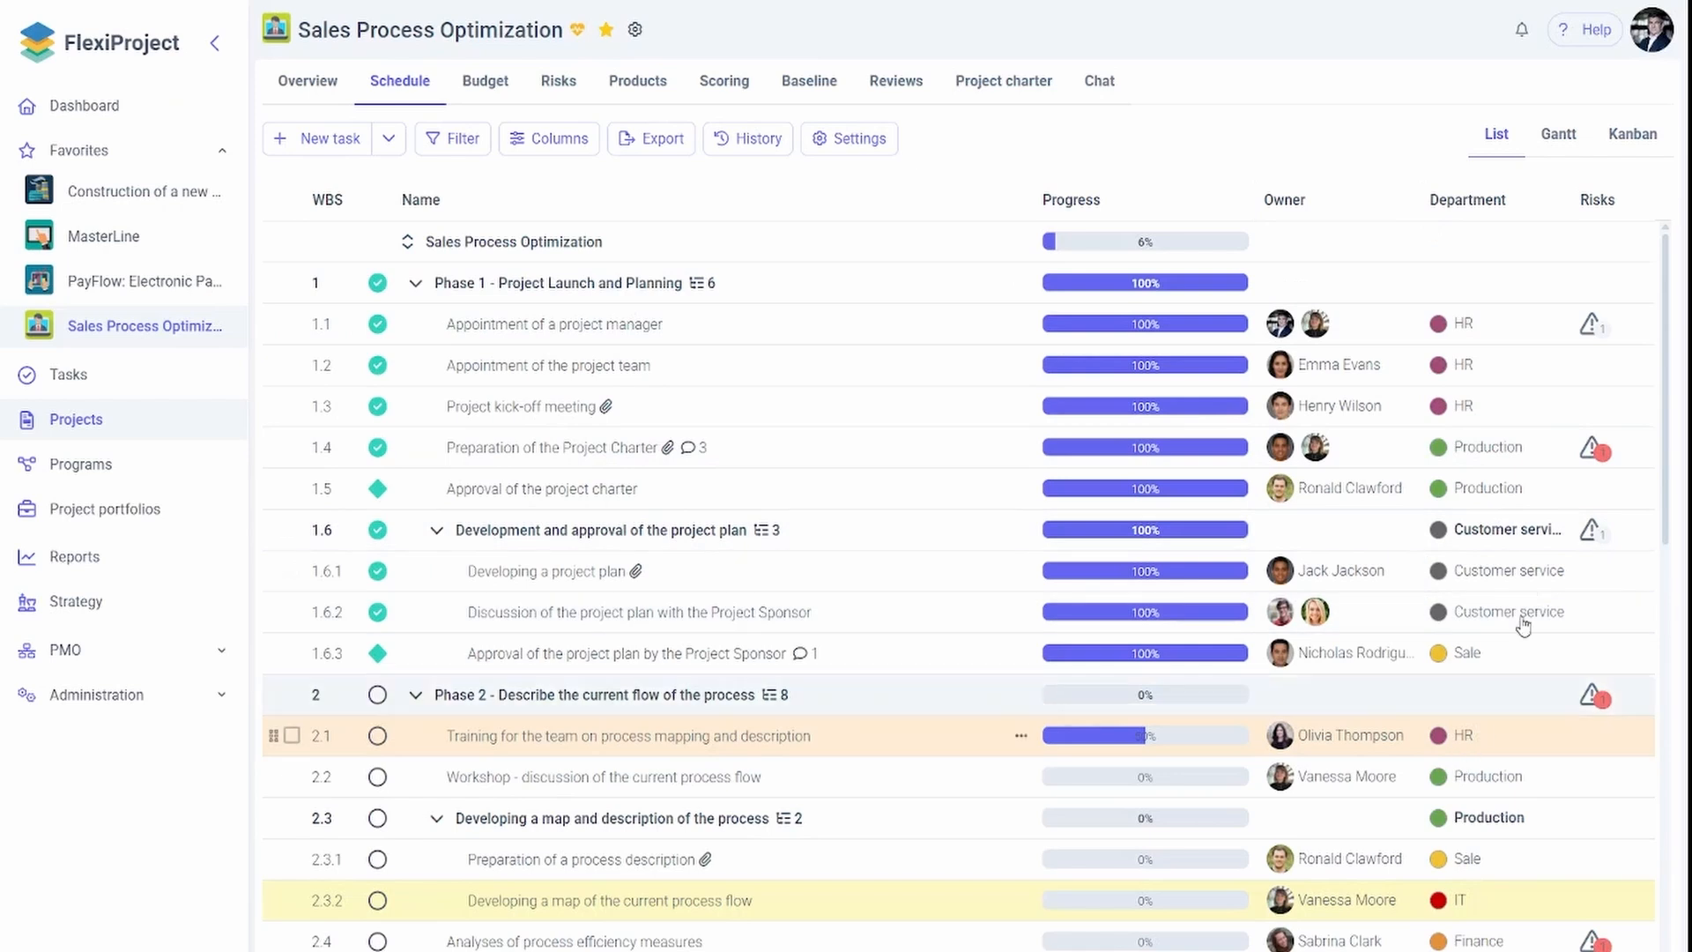
left_click(537, 408)
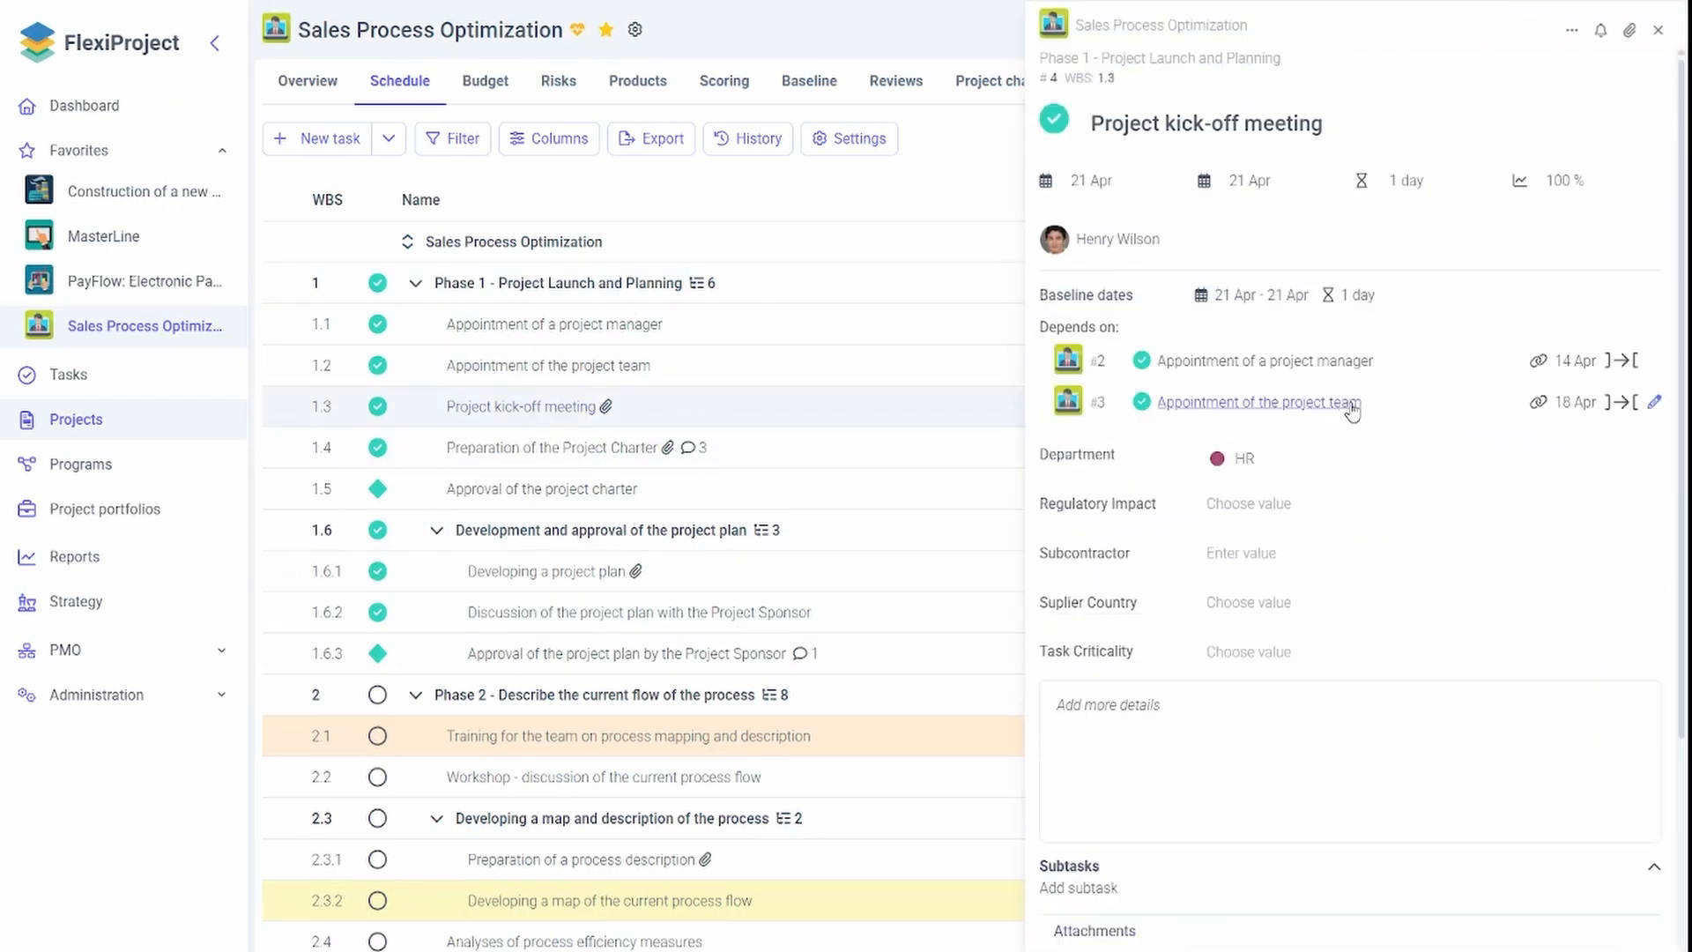
left_click(1272, 511)
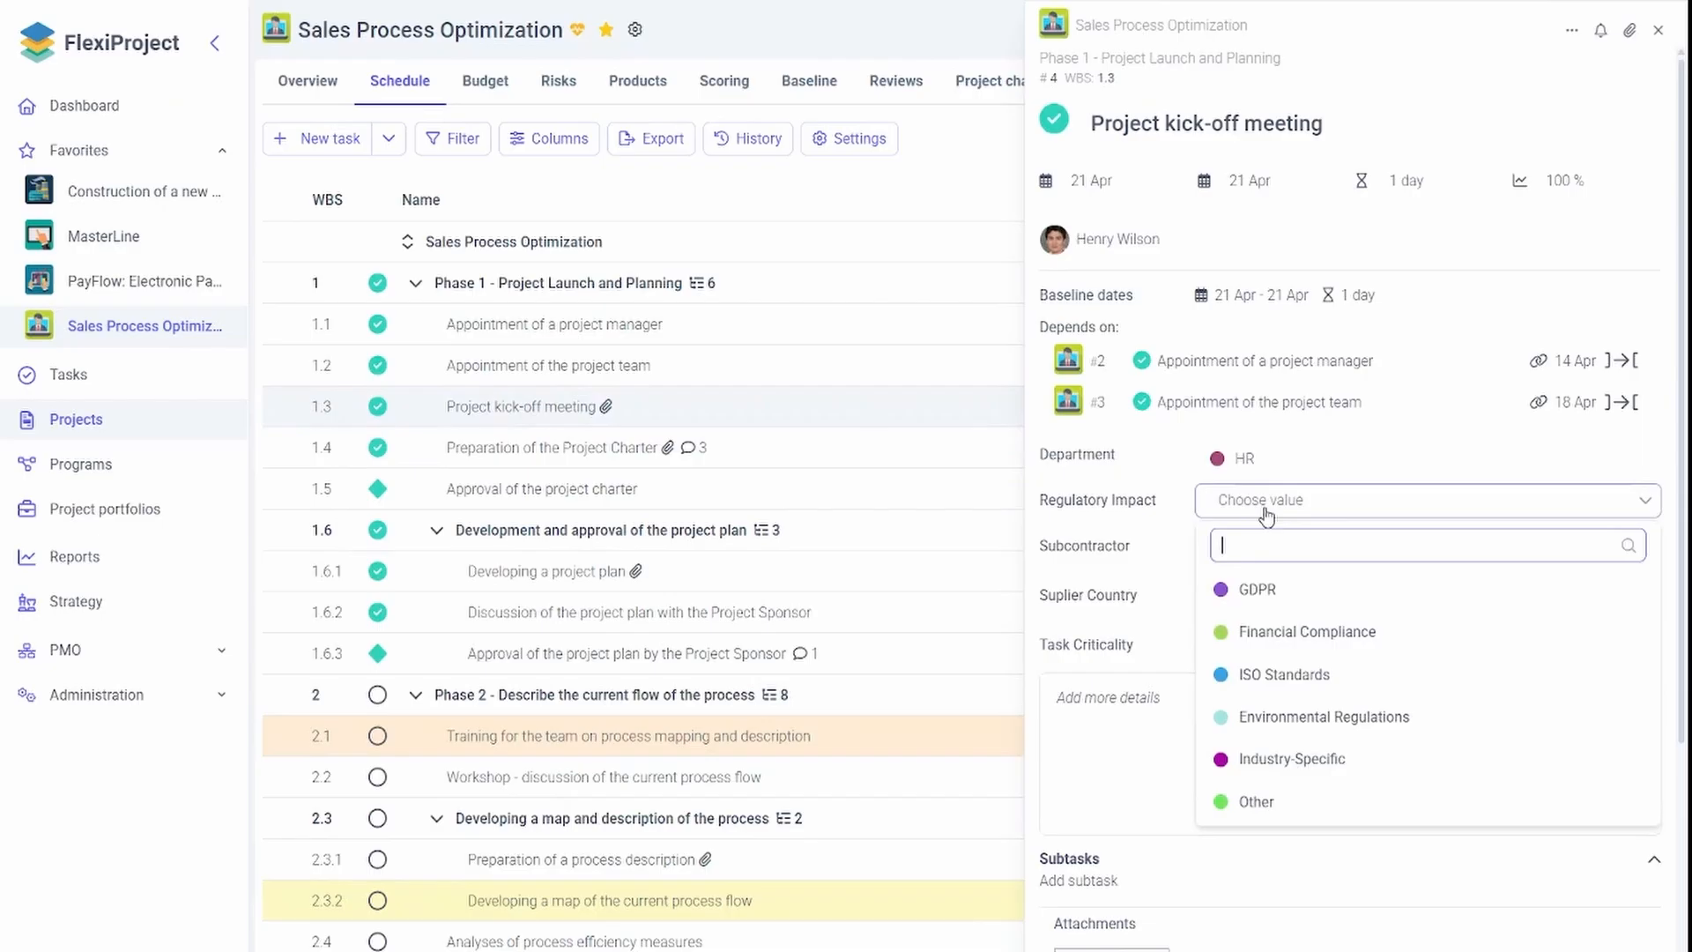
left_click(1322, 630)
left_click(1287, 561)
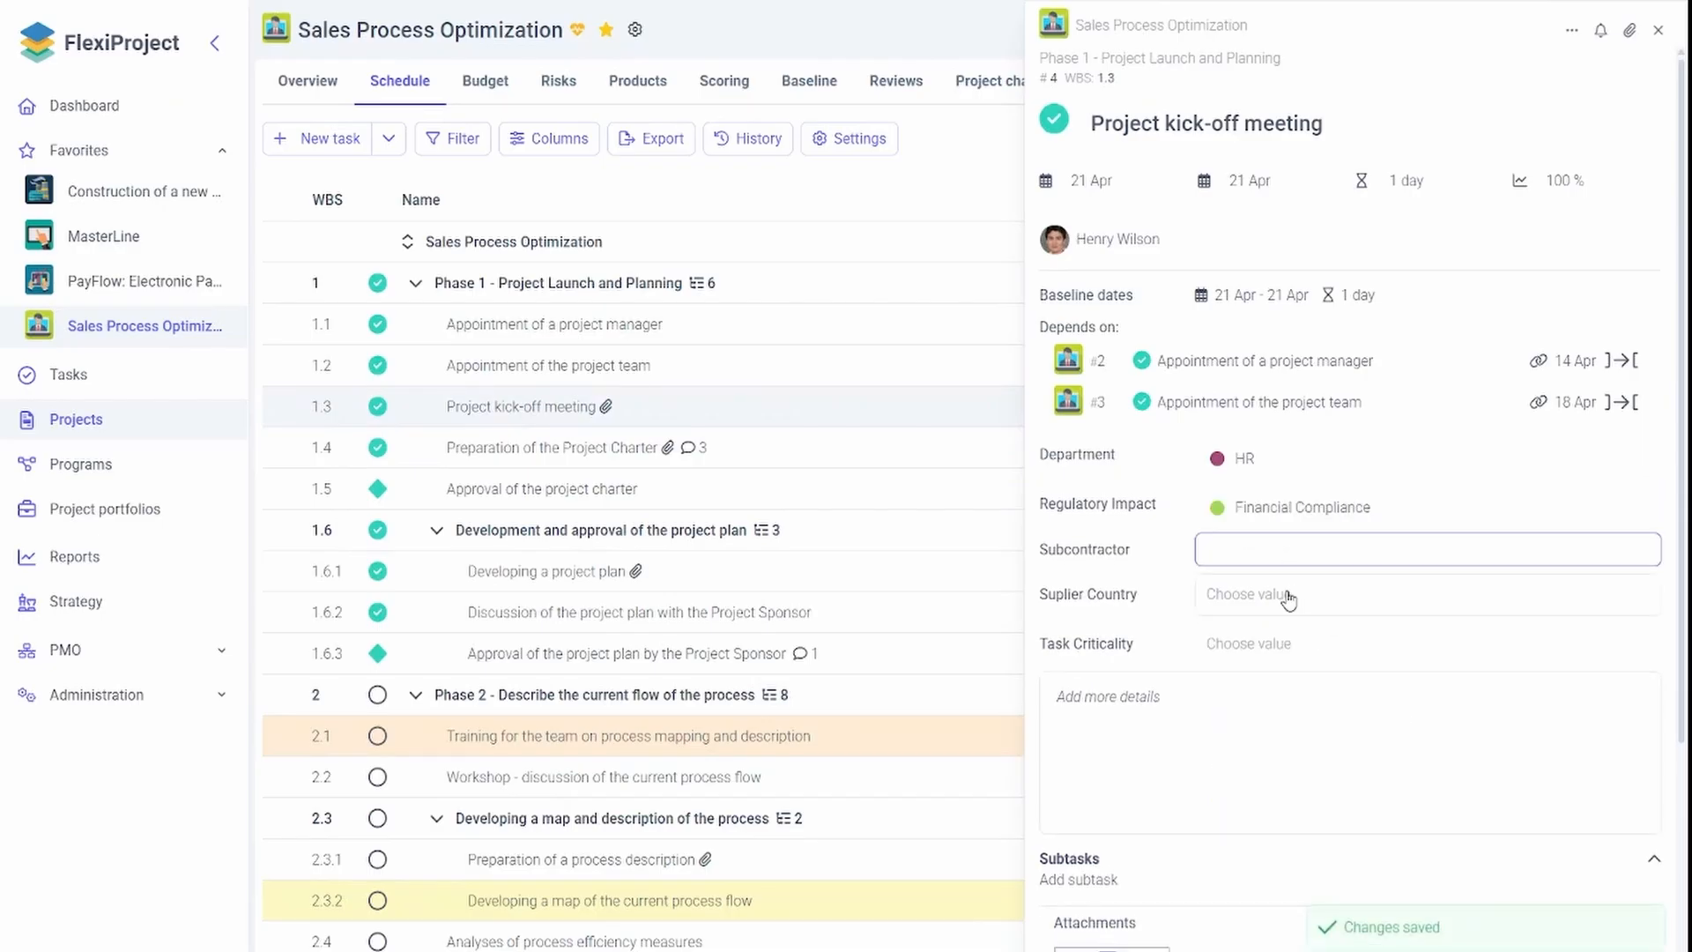
left_click(1287, 598)
key("Escape")
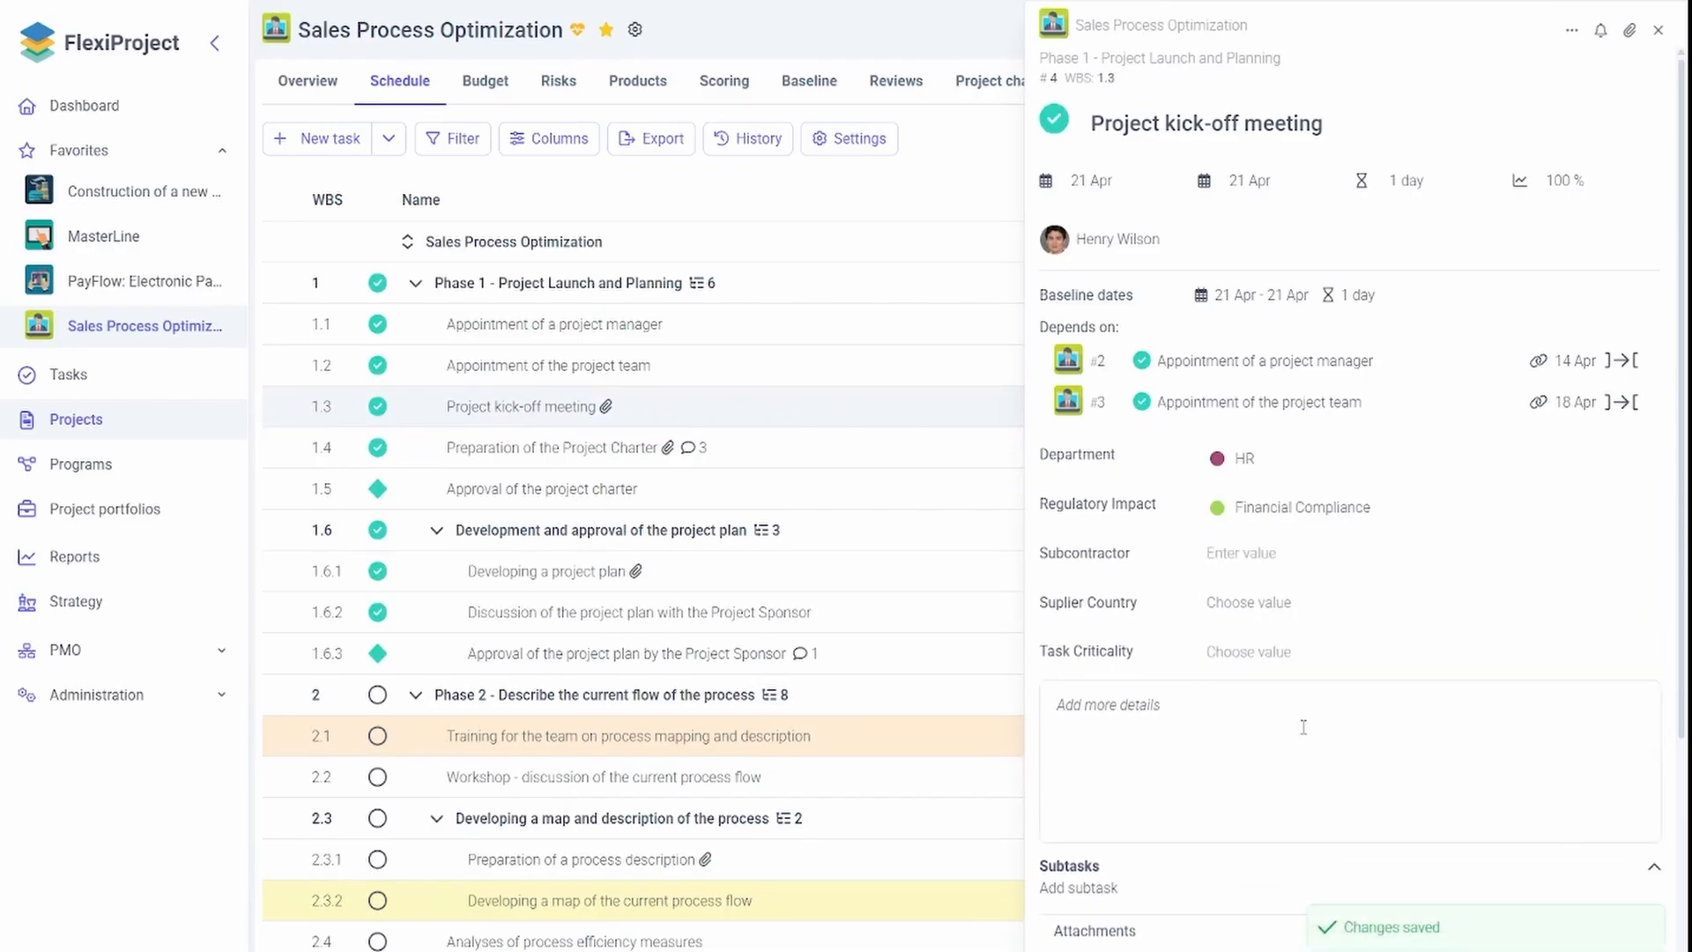
left_click(999, 146)
Disable the Department schedule attribute for the Sales Process Optimization project and save the setting
left_click(875, 141)
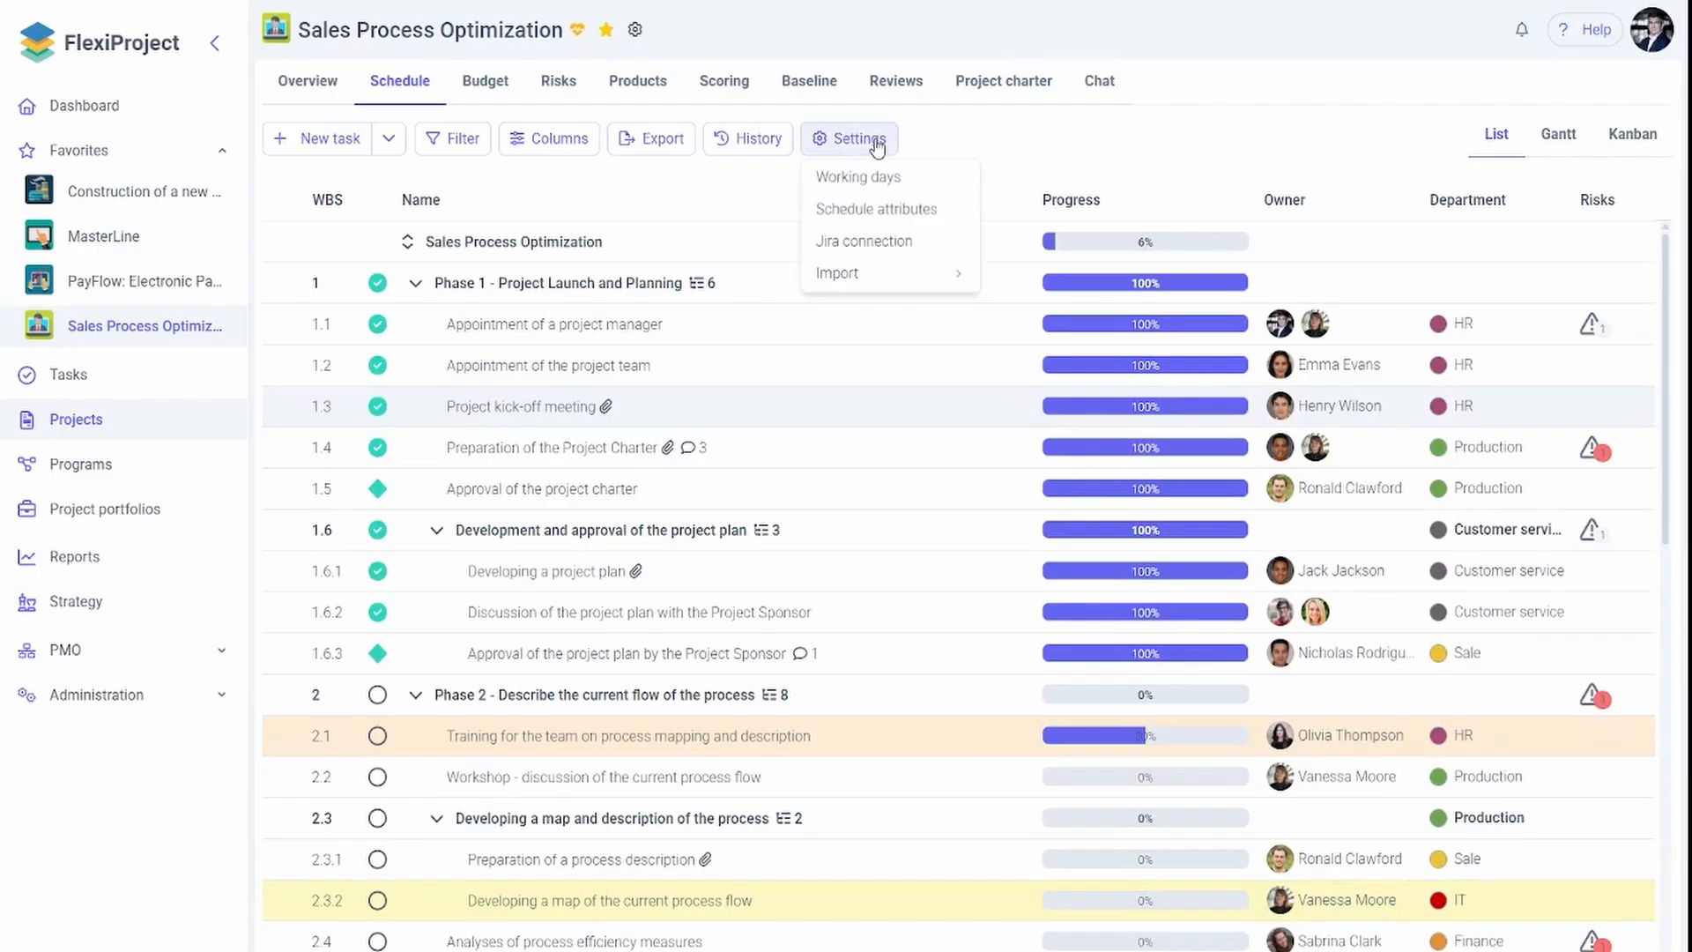
left_click(867, 209)
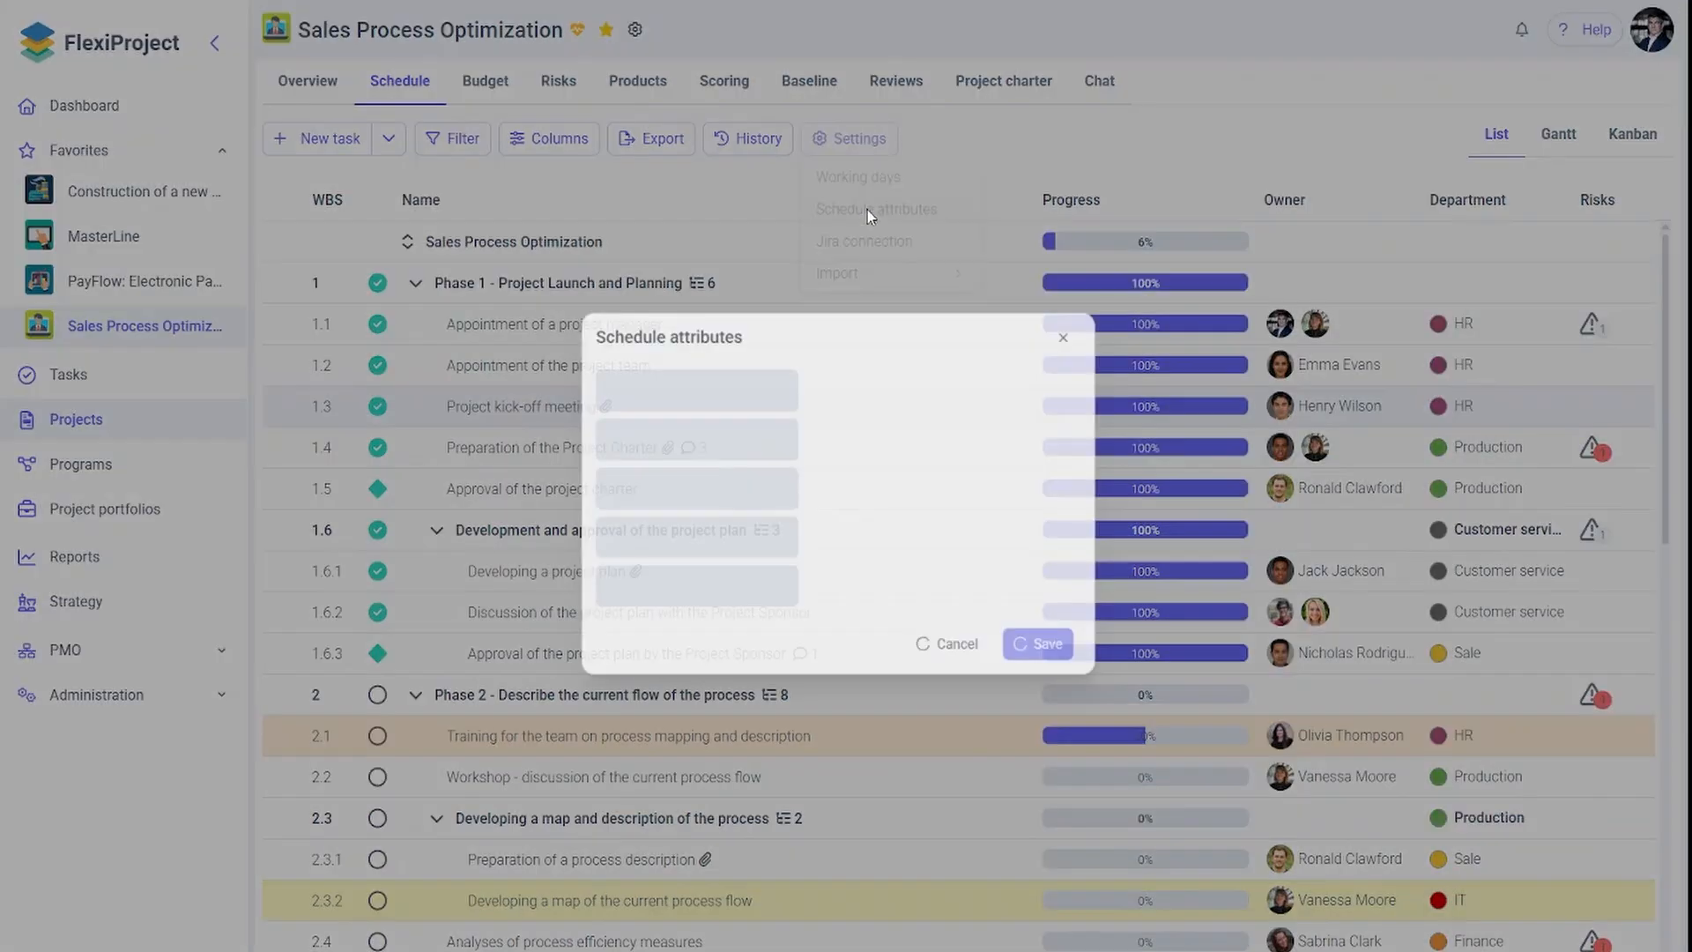
left_click(1055, 420)
left_click(1055, 421)
left_click(1055, 420)
left_click(1055, 420)
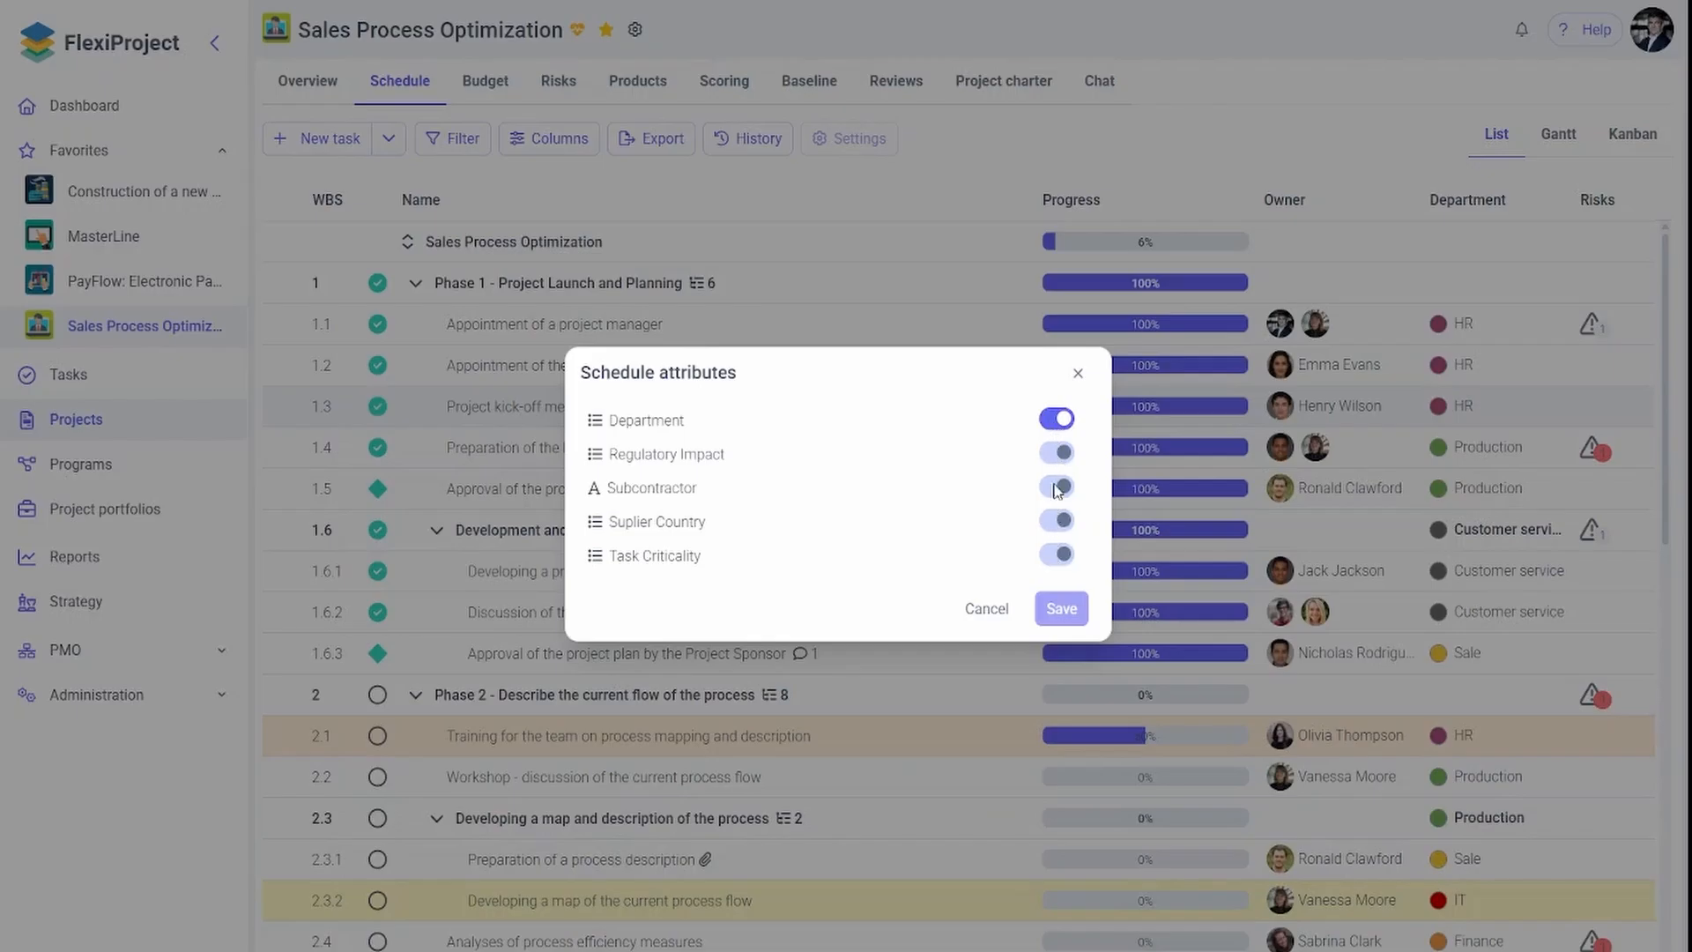
left_click(1057, 421)
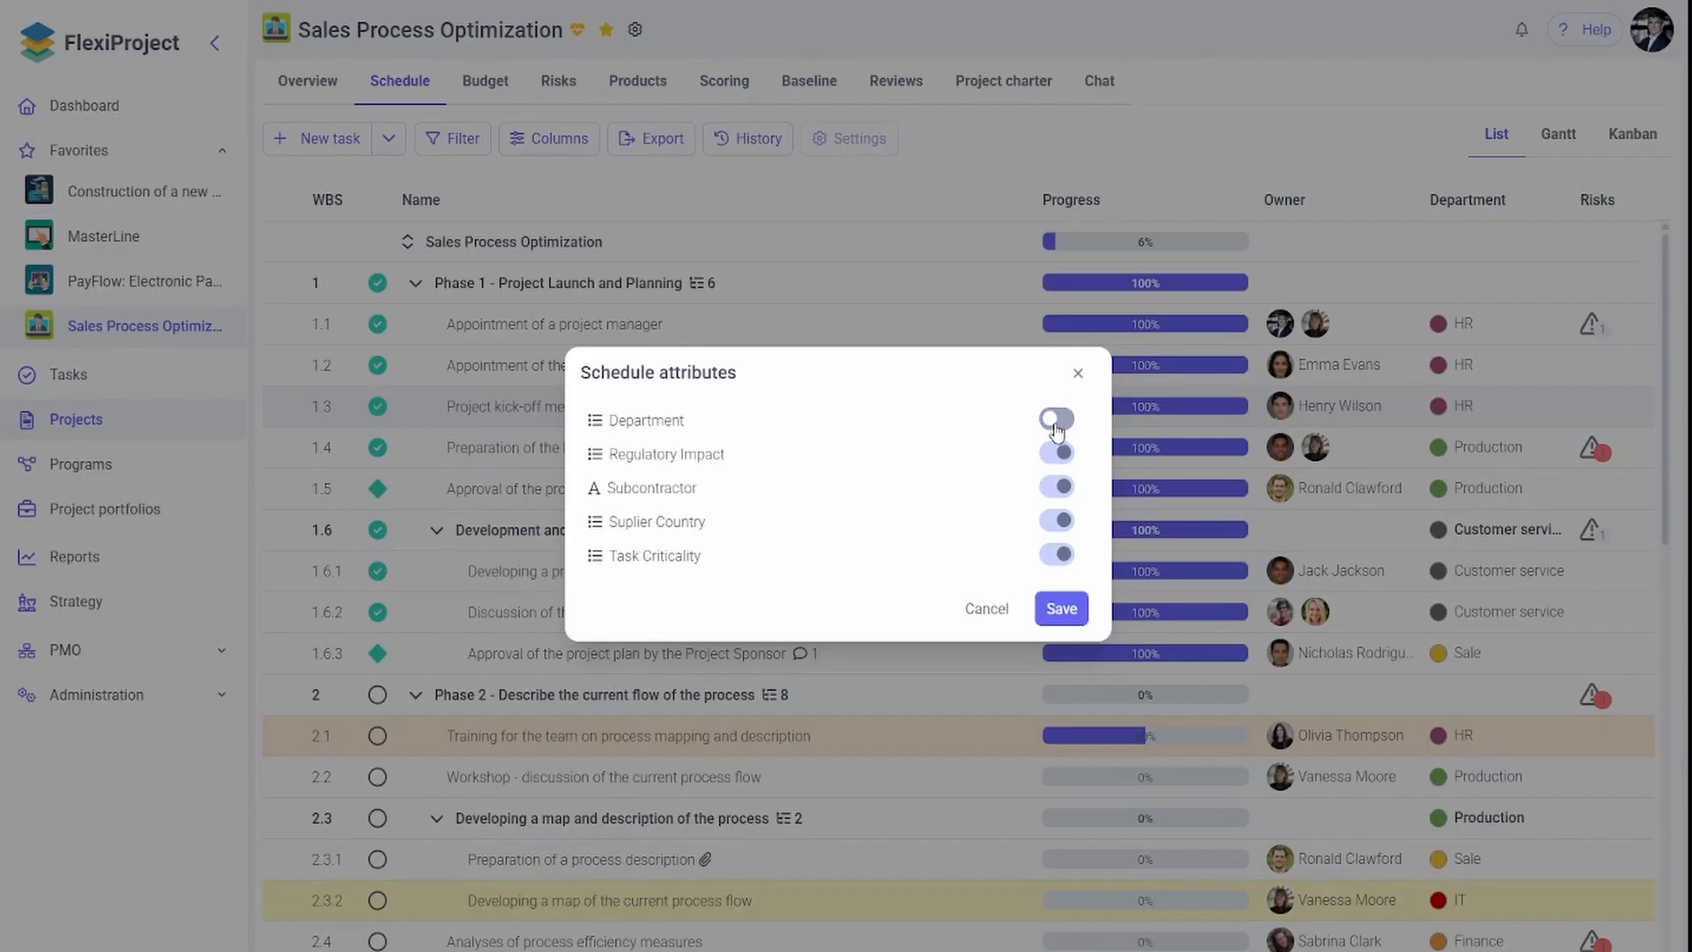
left_click(1059, 609)
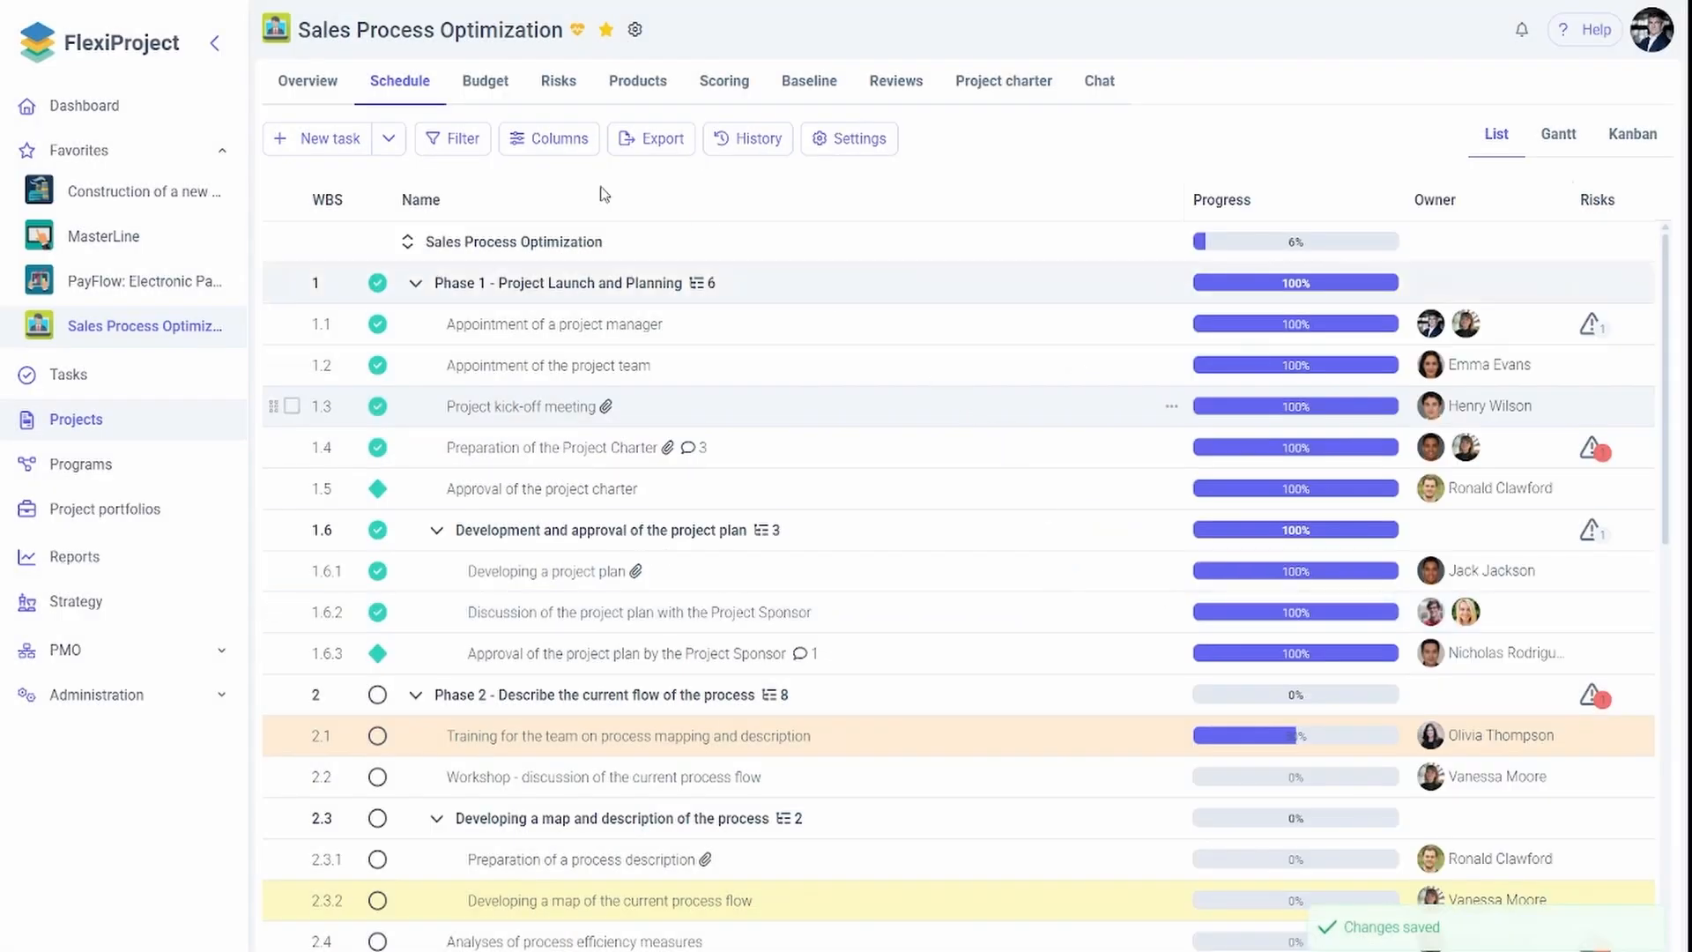
Show the Subcontractor, Task Criticality and Suplier Country columns in the Sales Process Optimization schedule
left_click(556, 139)
left_click(687, 565)
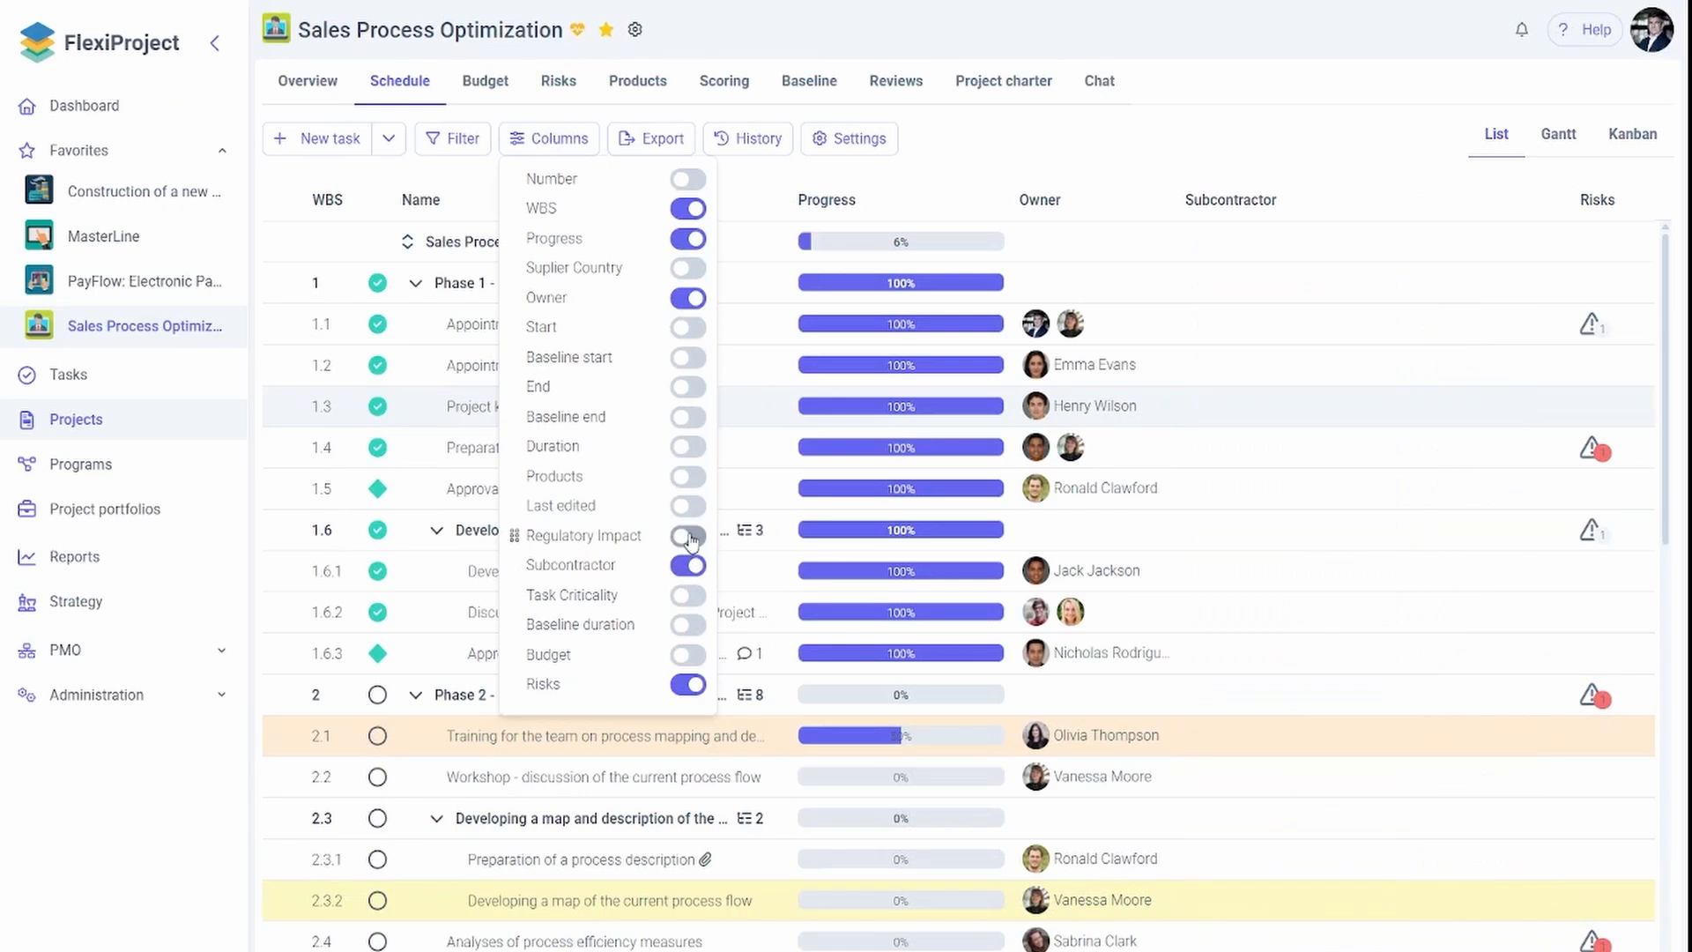
left_click(687, 594)
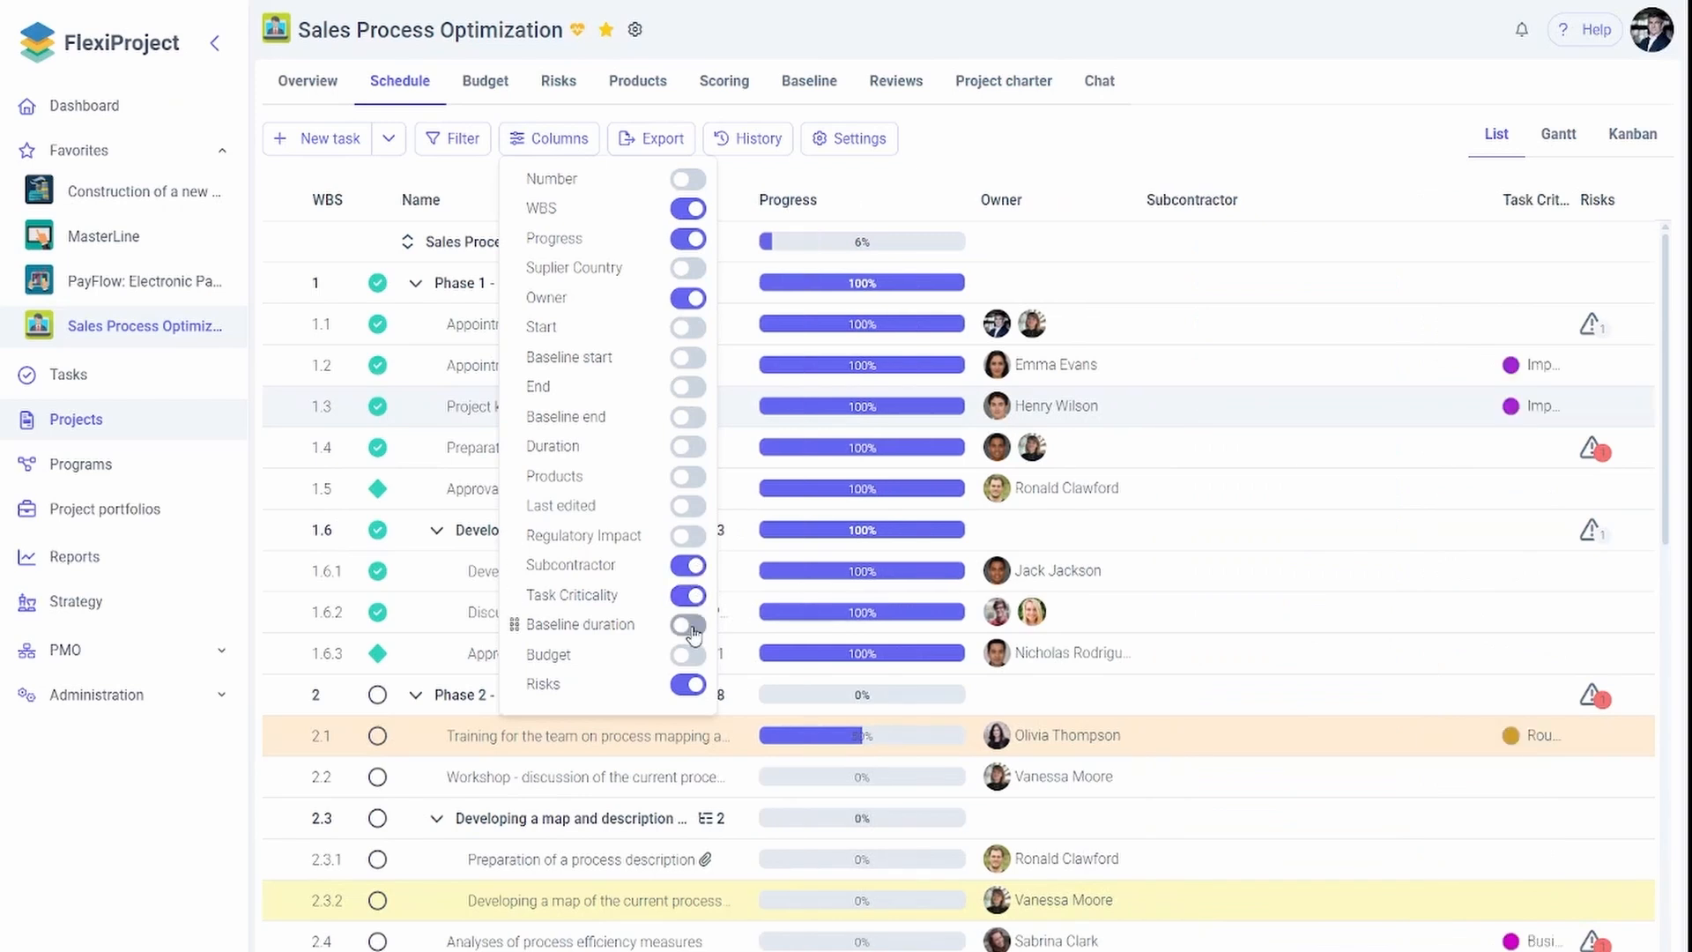
left_click(687, 268)
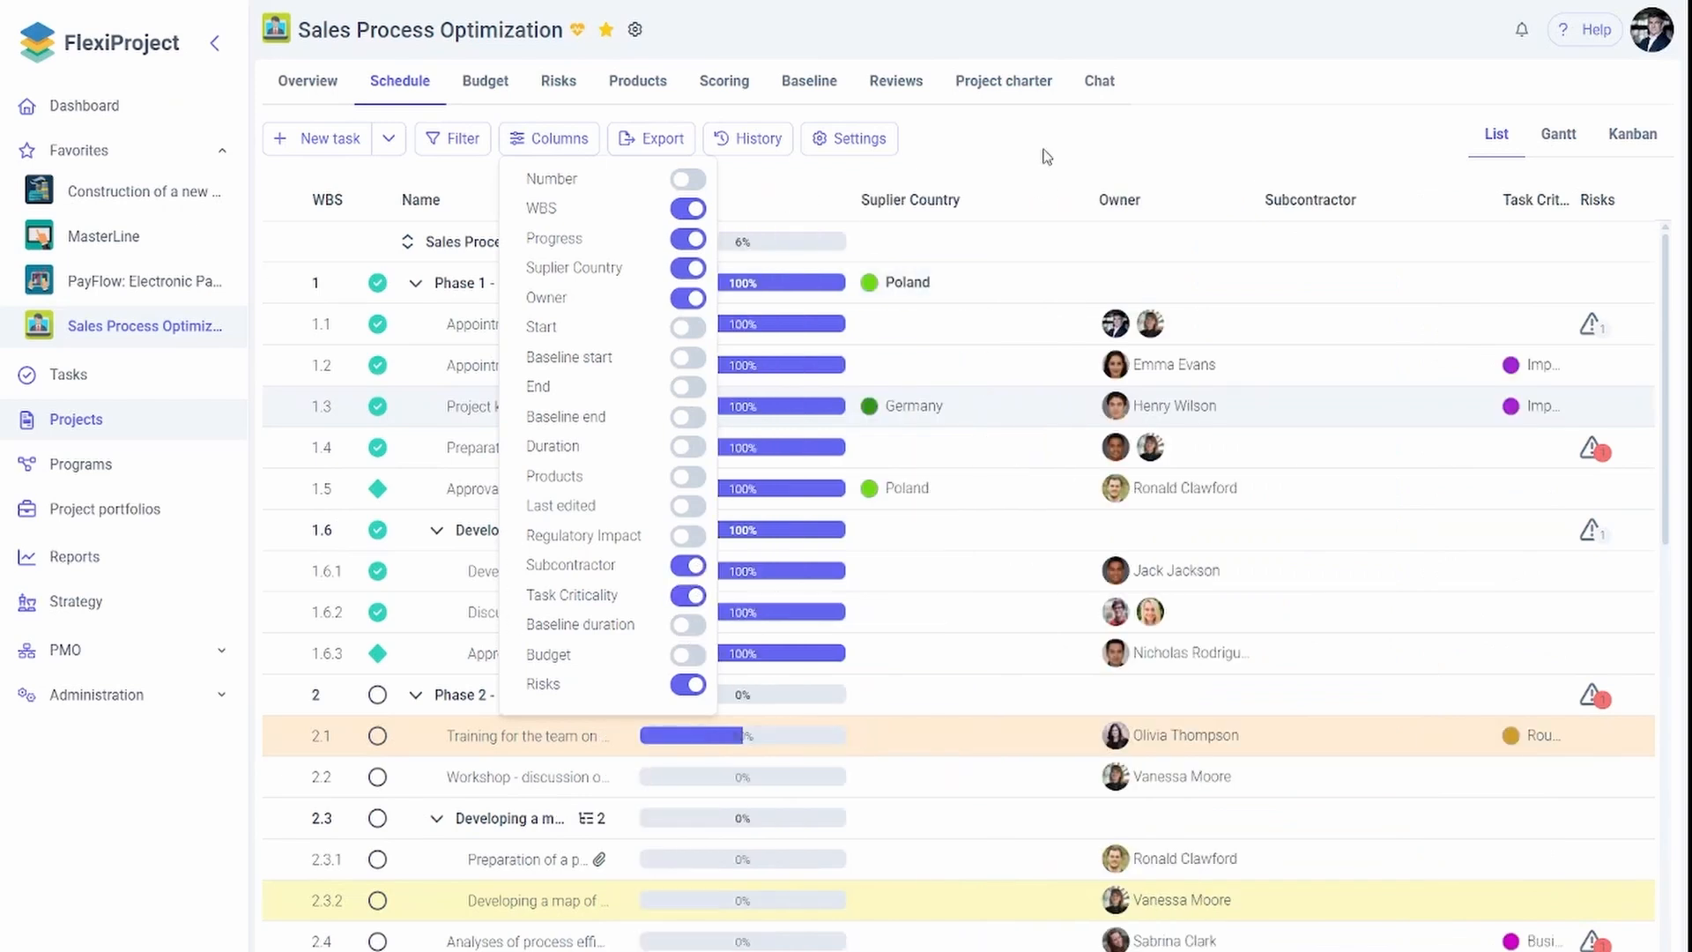
Filter the Sales Process Optimization schedule by Task Criticality to Routine, Important and Business-Critical tasks
left_click(1045, 163)
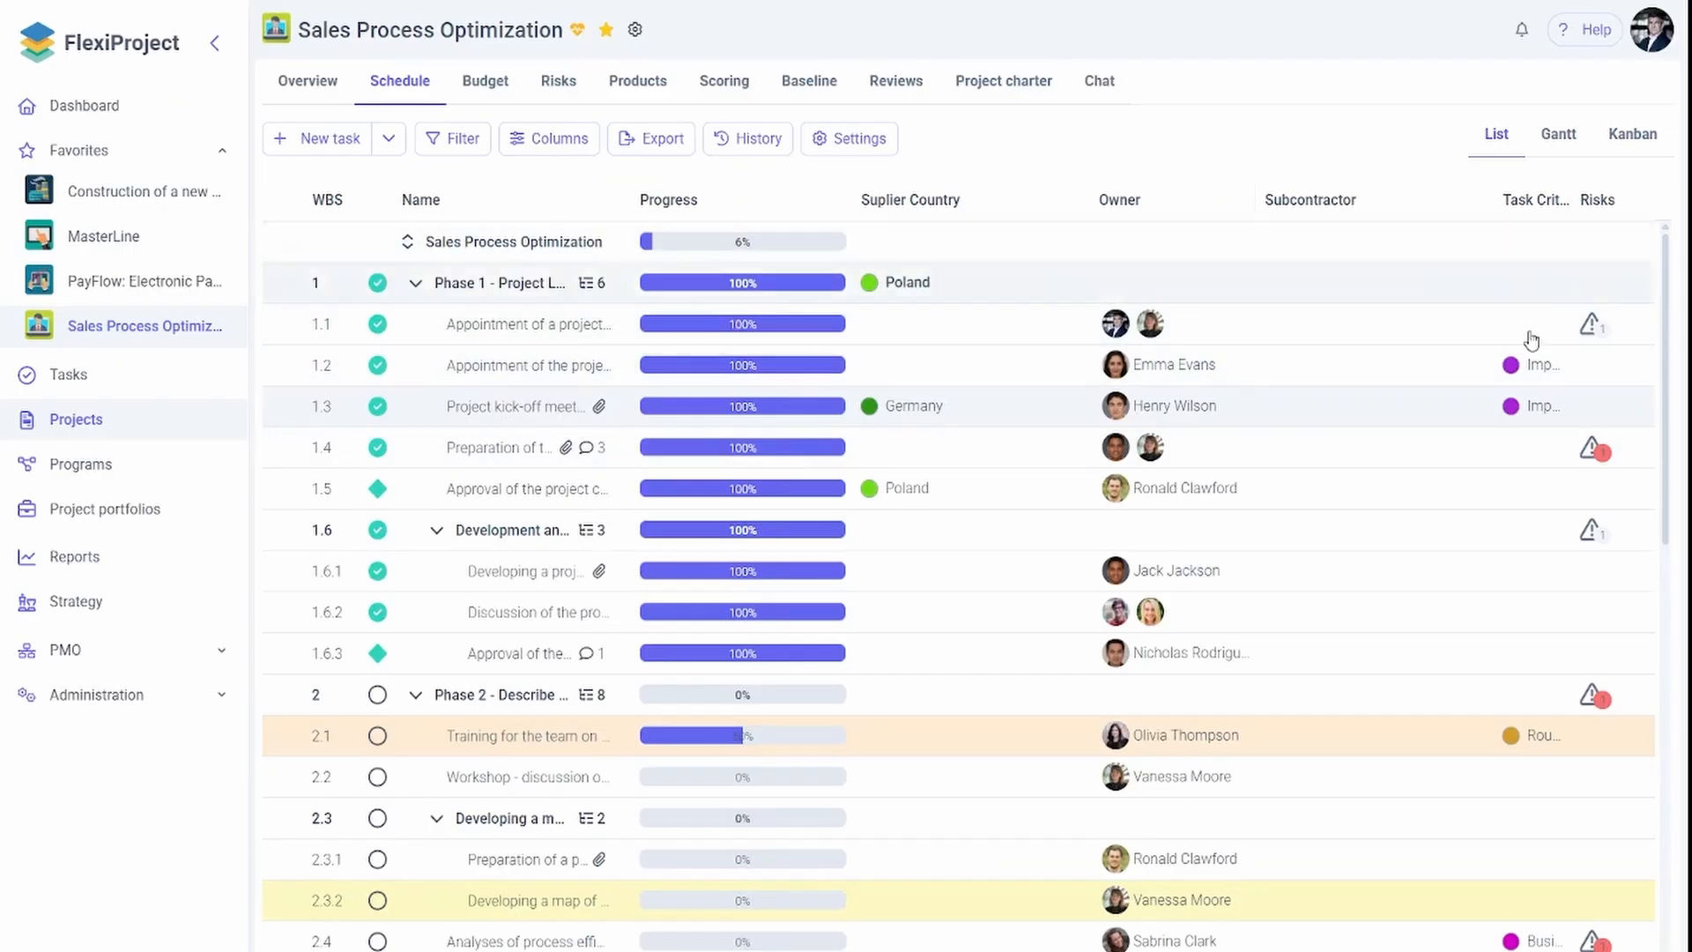
scroll(1526, 374, "down", 7)
scroll(1522, 418, "down", 5)
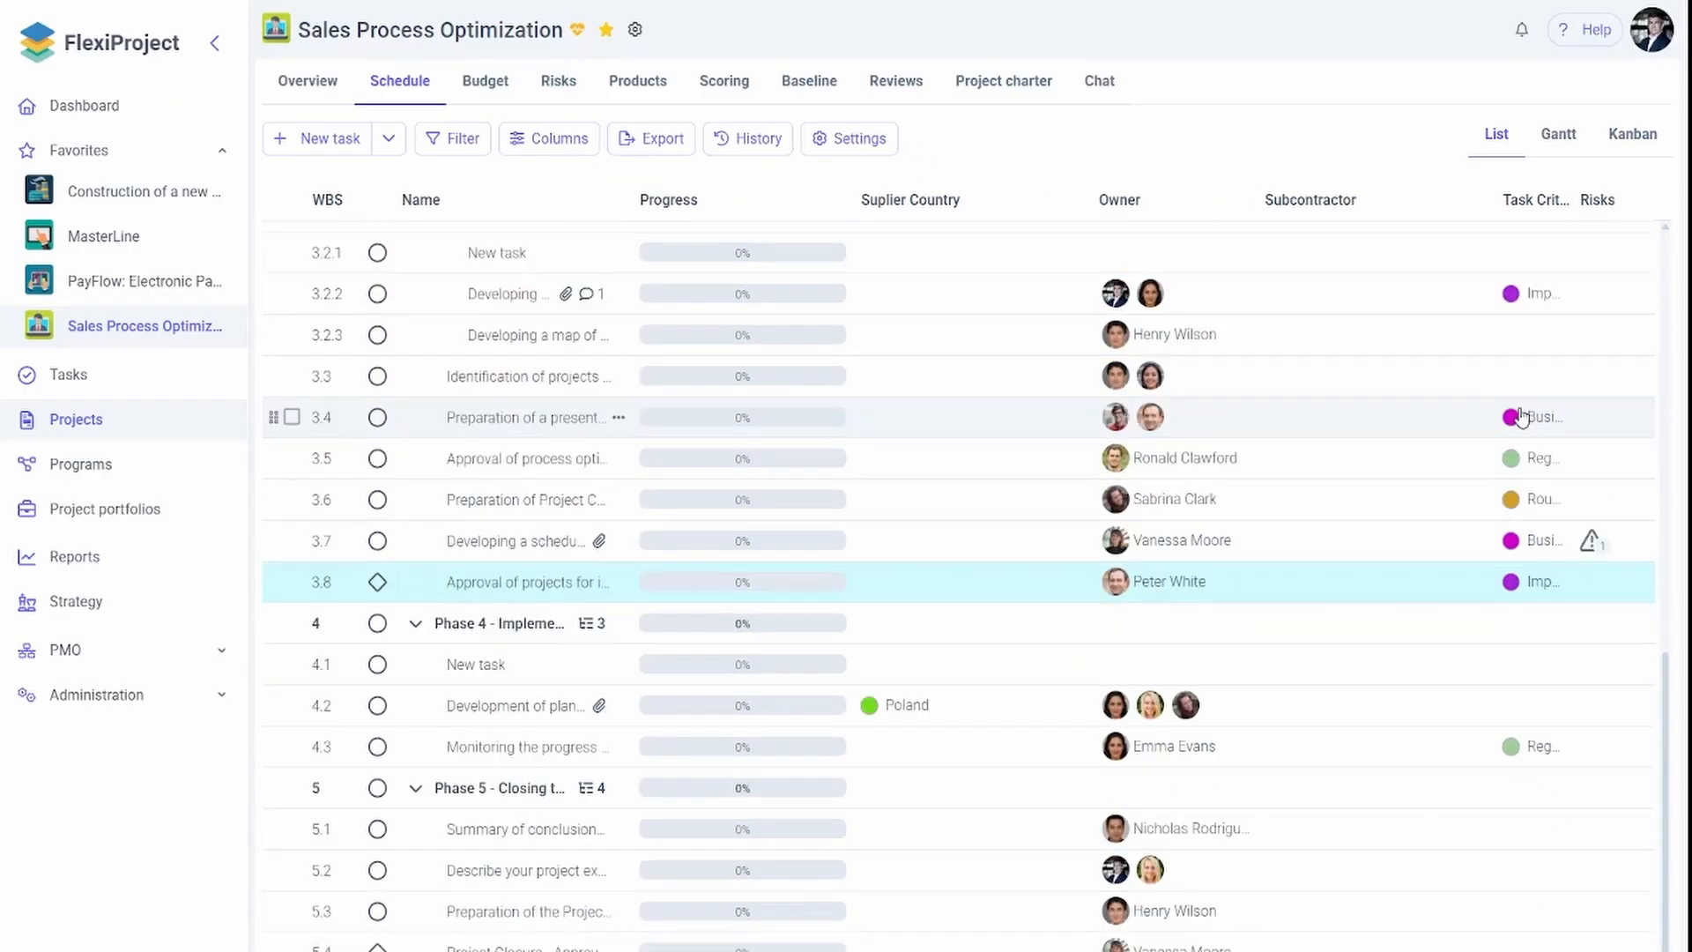
scroll(1522, 416, "up", 12)
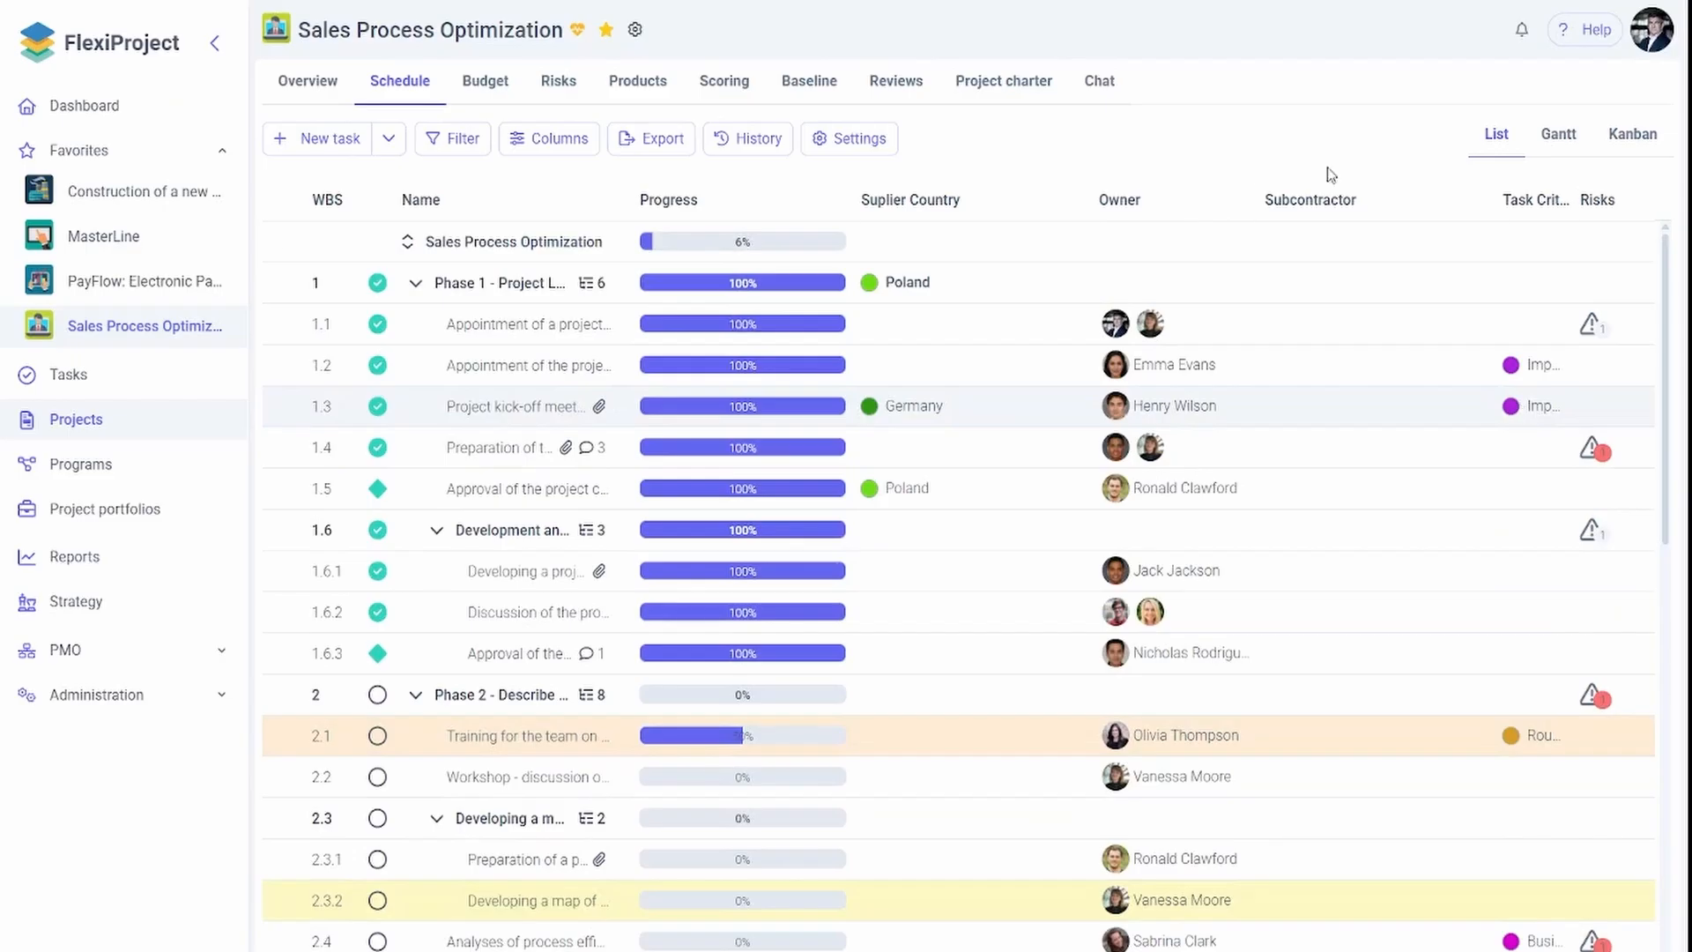
left_click(464, 150)
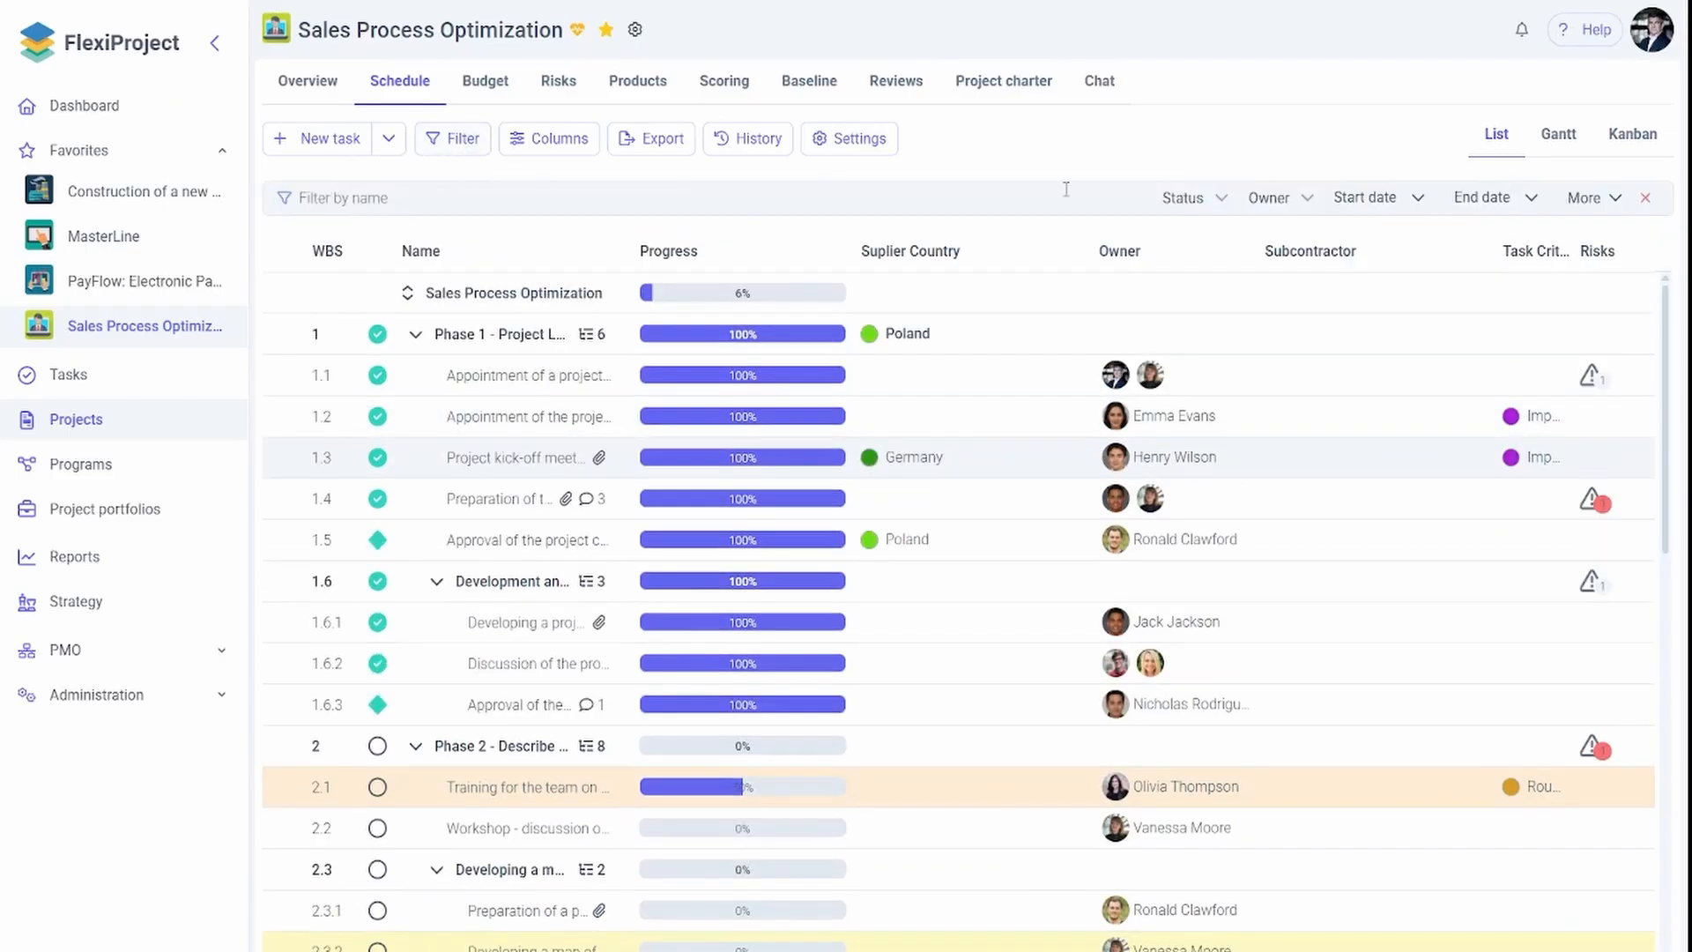
left_click(1590, 197)
mouse_move(1544, 269)
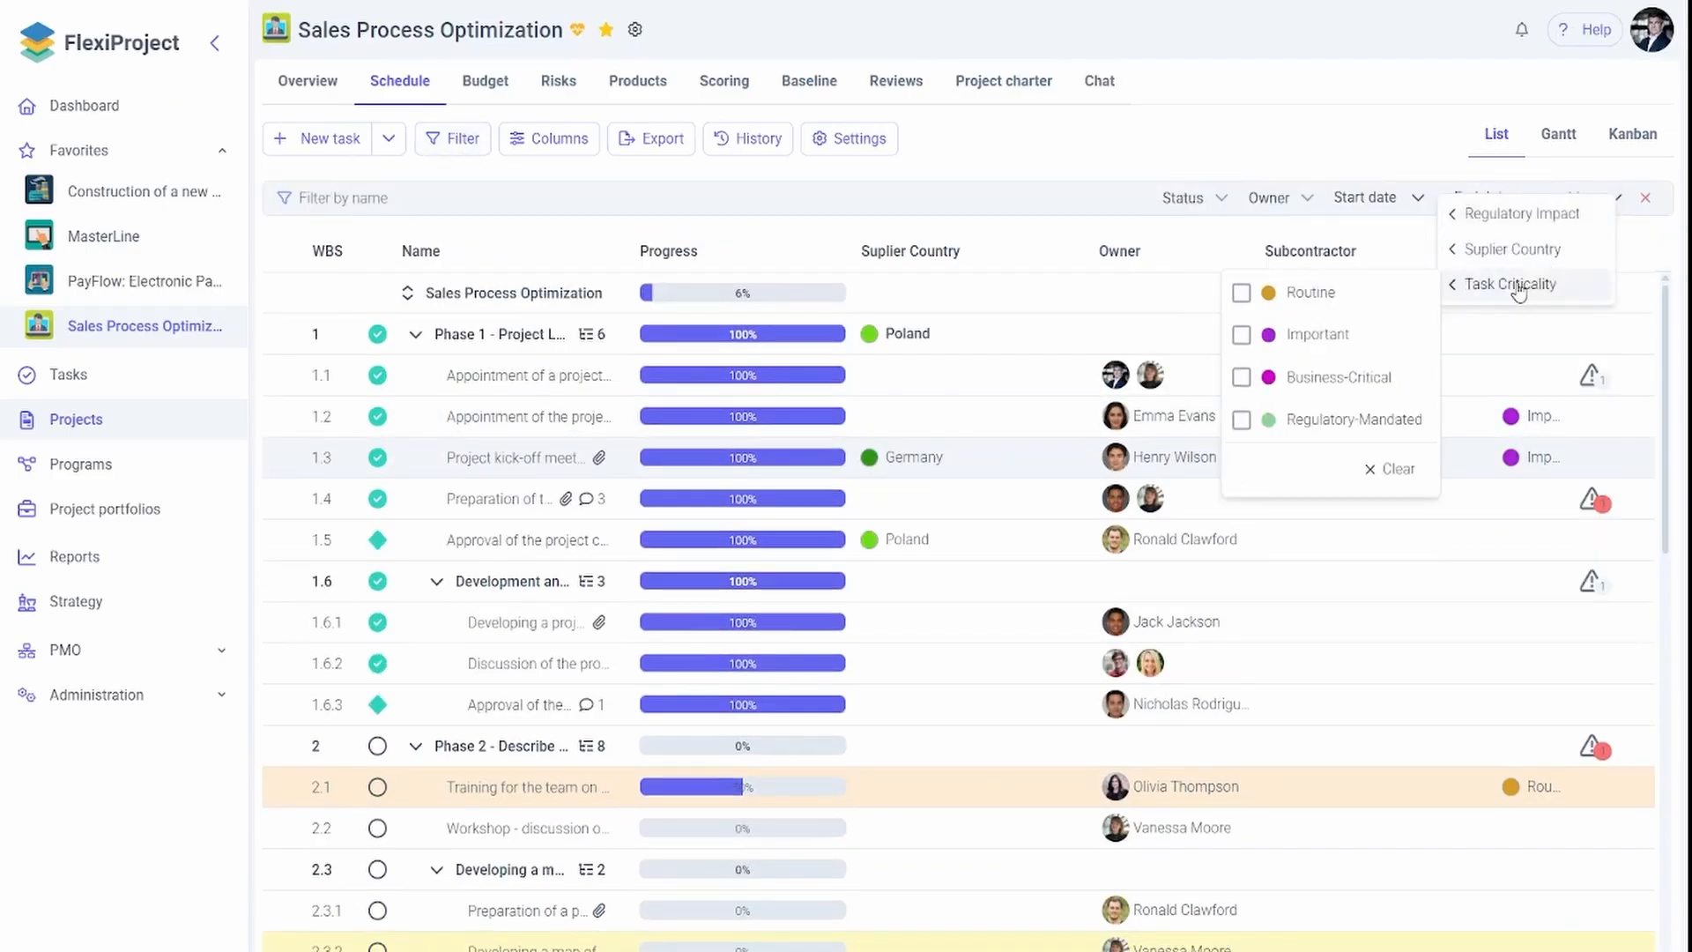
left_click(1241, 334)
left_click(1240, 376)
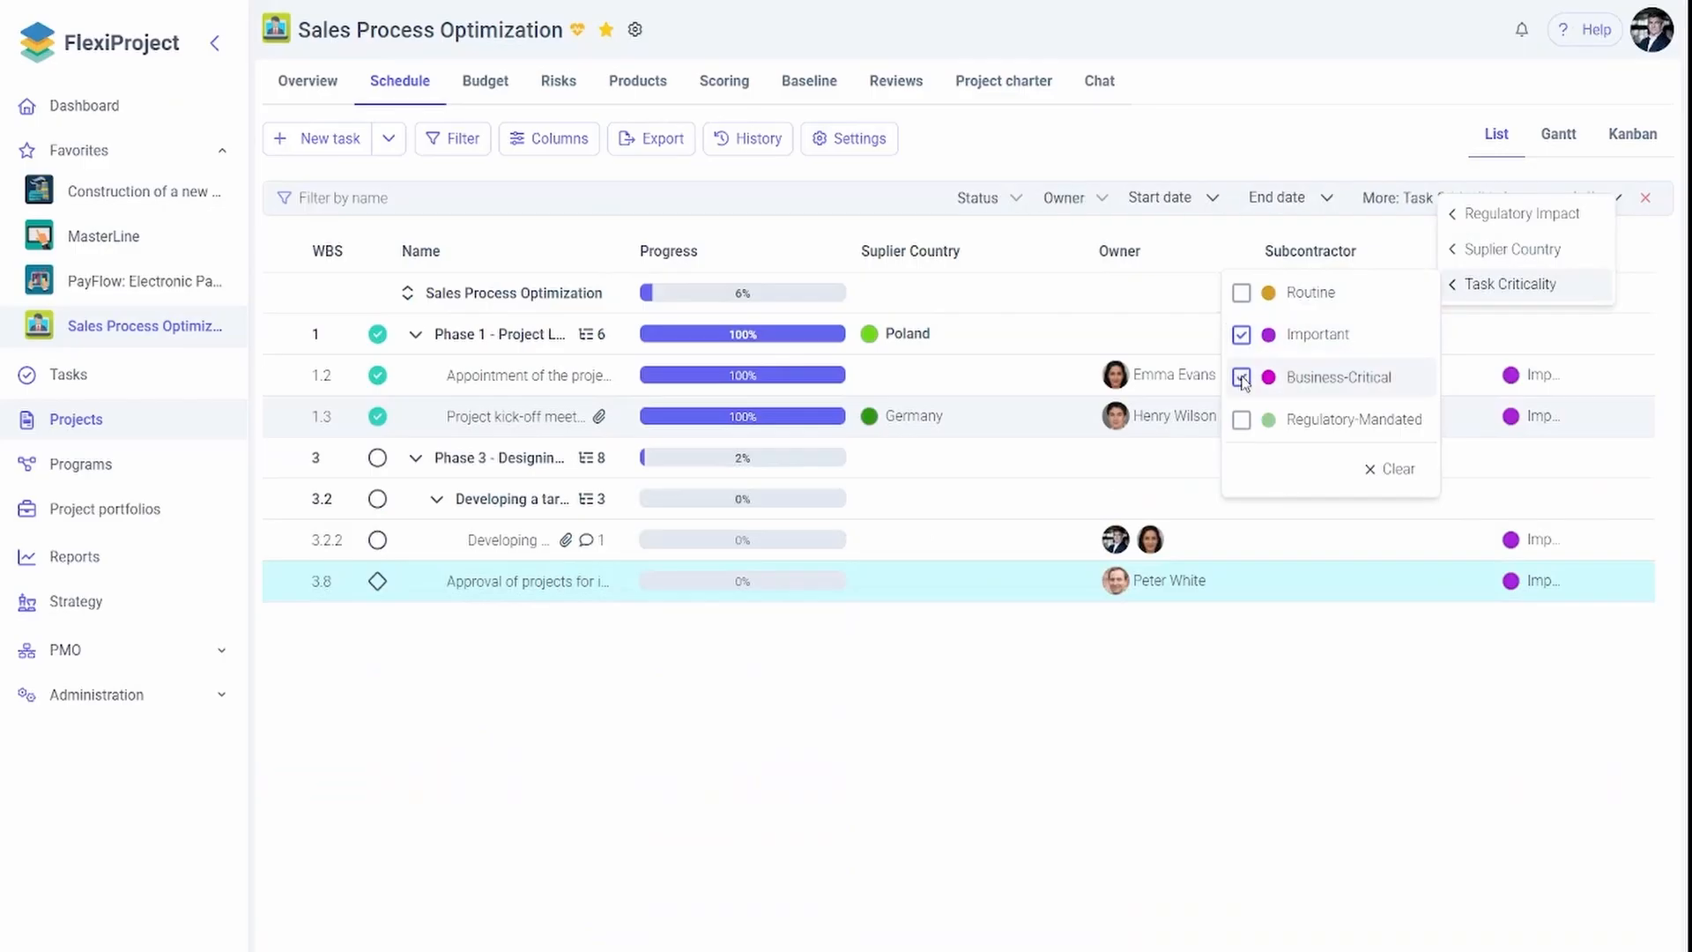
left_click(1240, 291)
left_click(1237, 161)
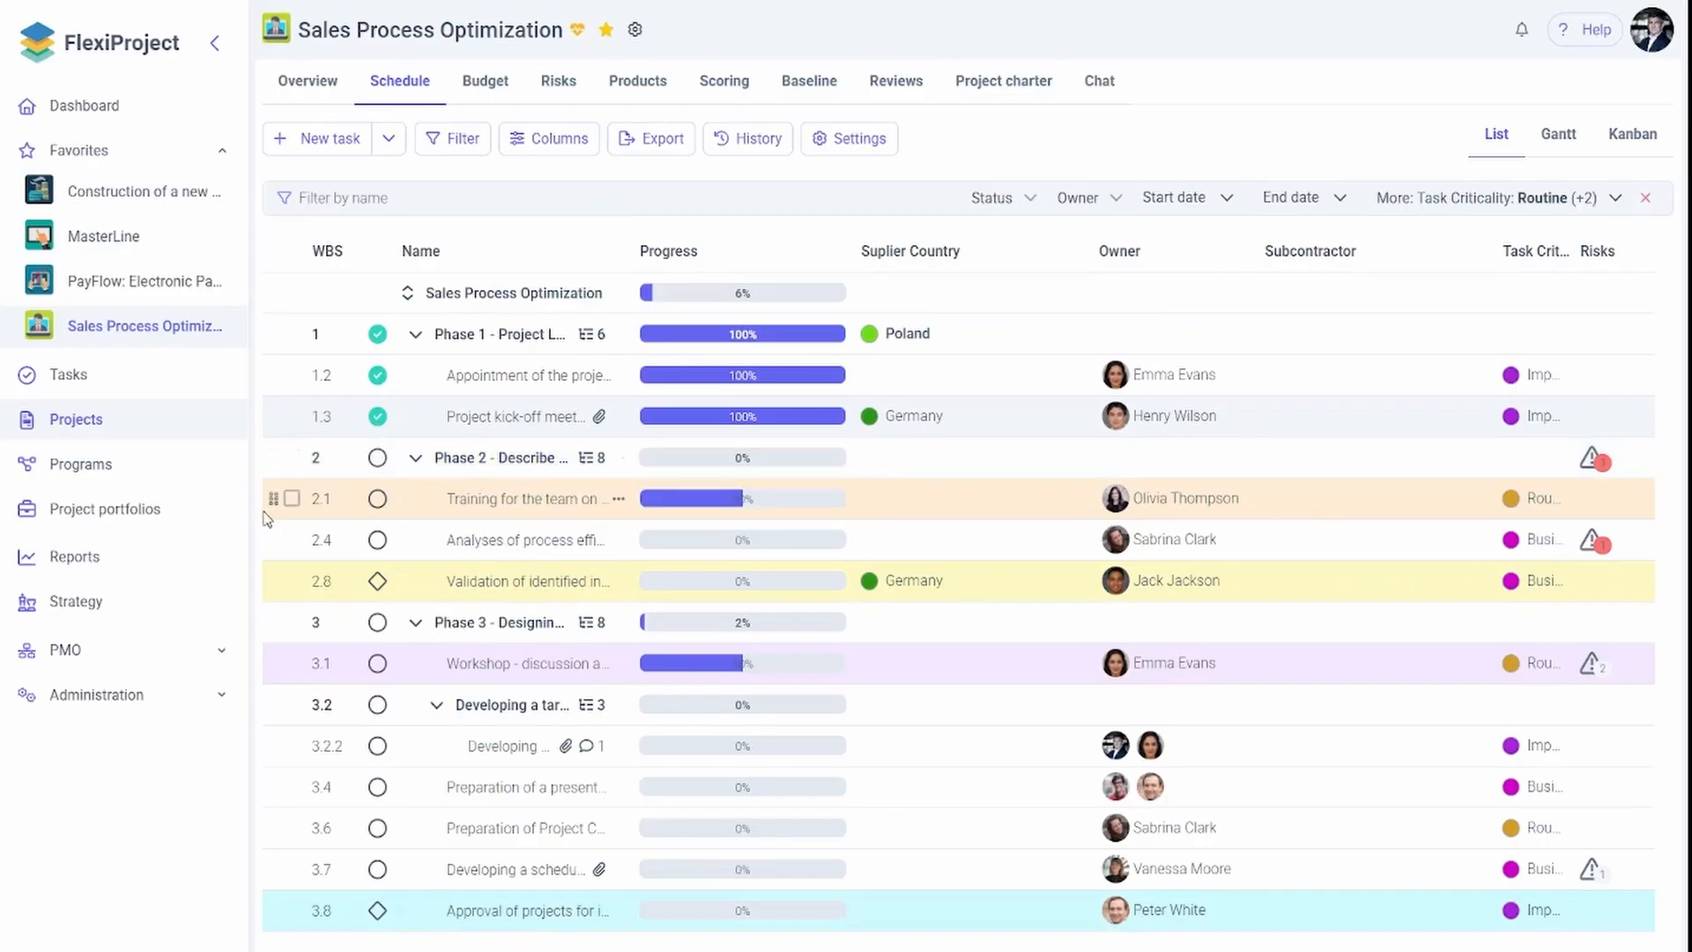
Create a new Tasks report filtered to Department equal to Production, and look through the listed tasks
left_click(211, 574)
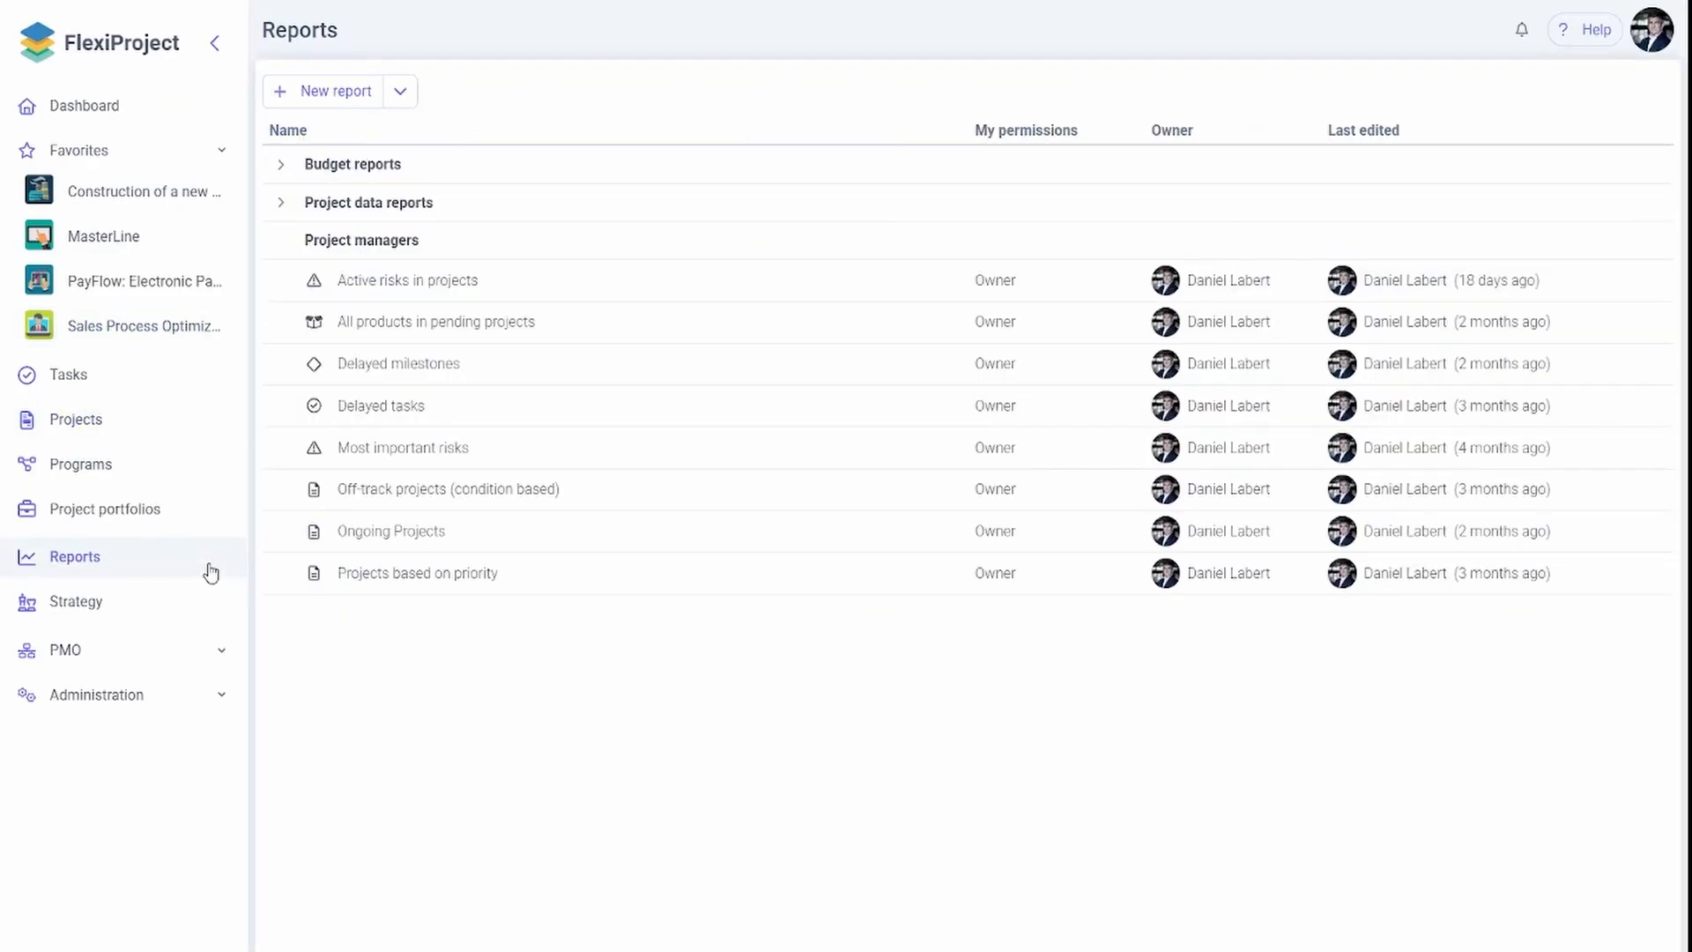
left_click(328, 91)
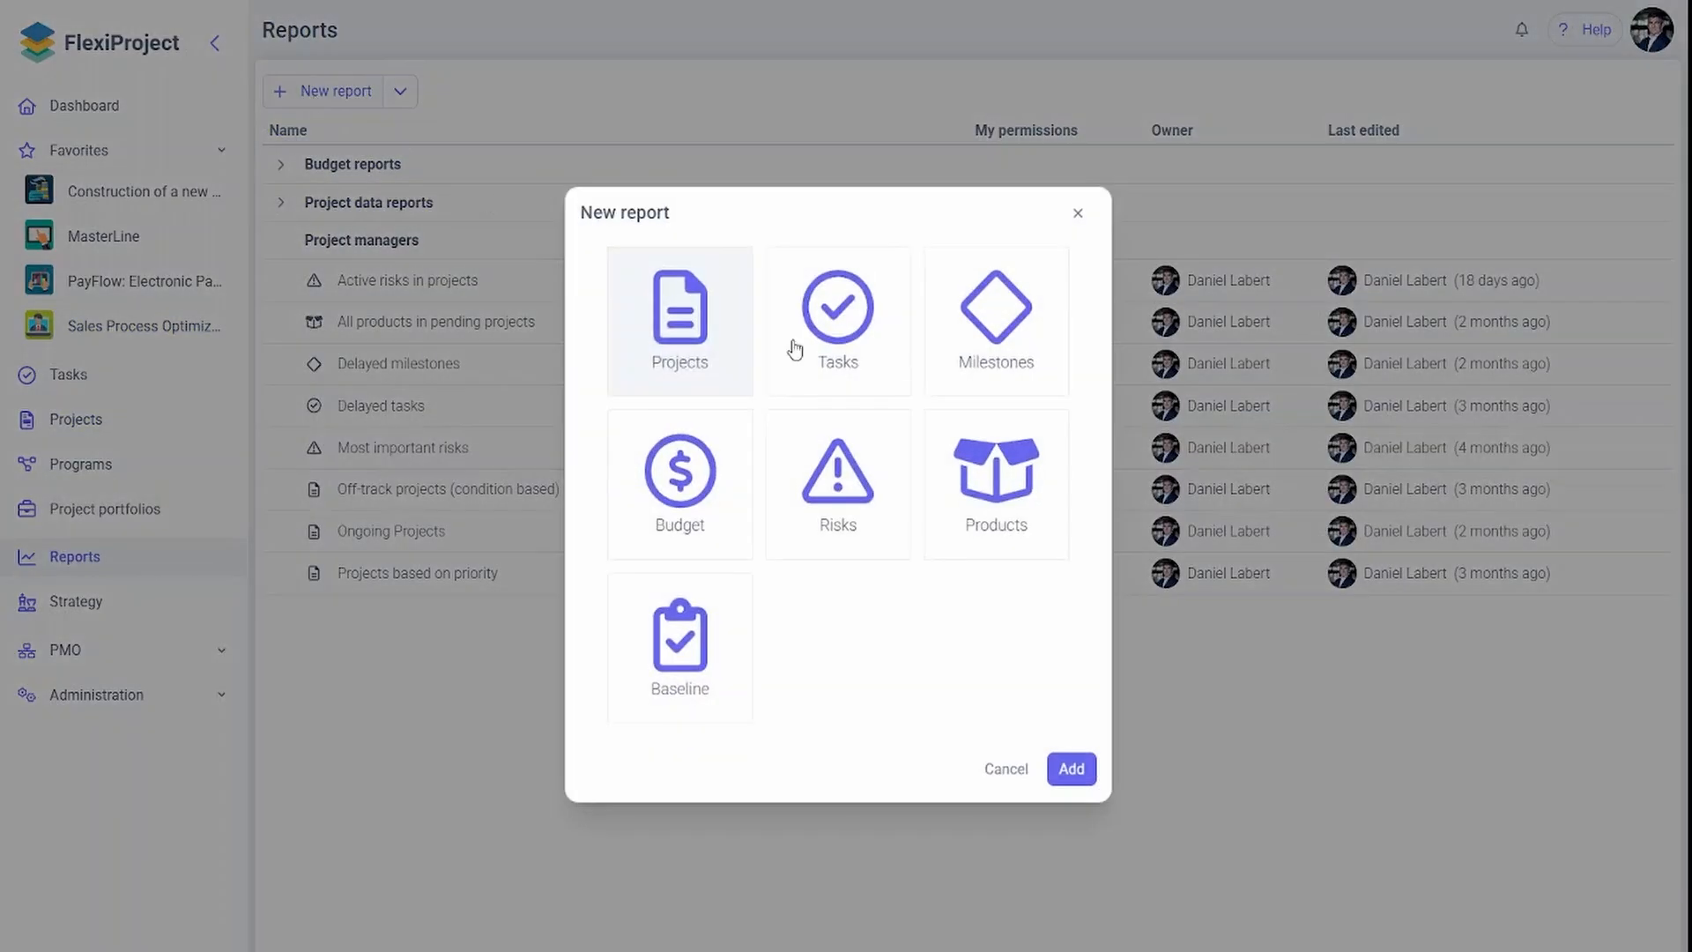
left_click(1067, 768)
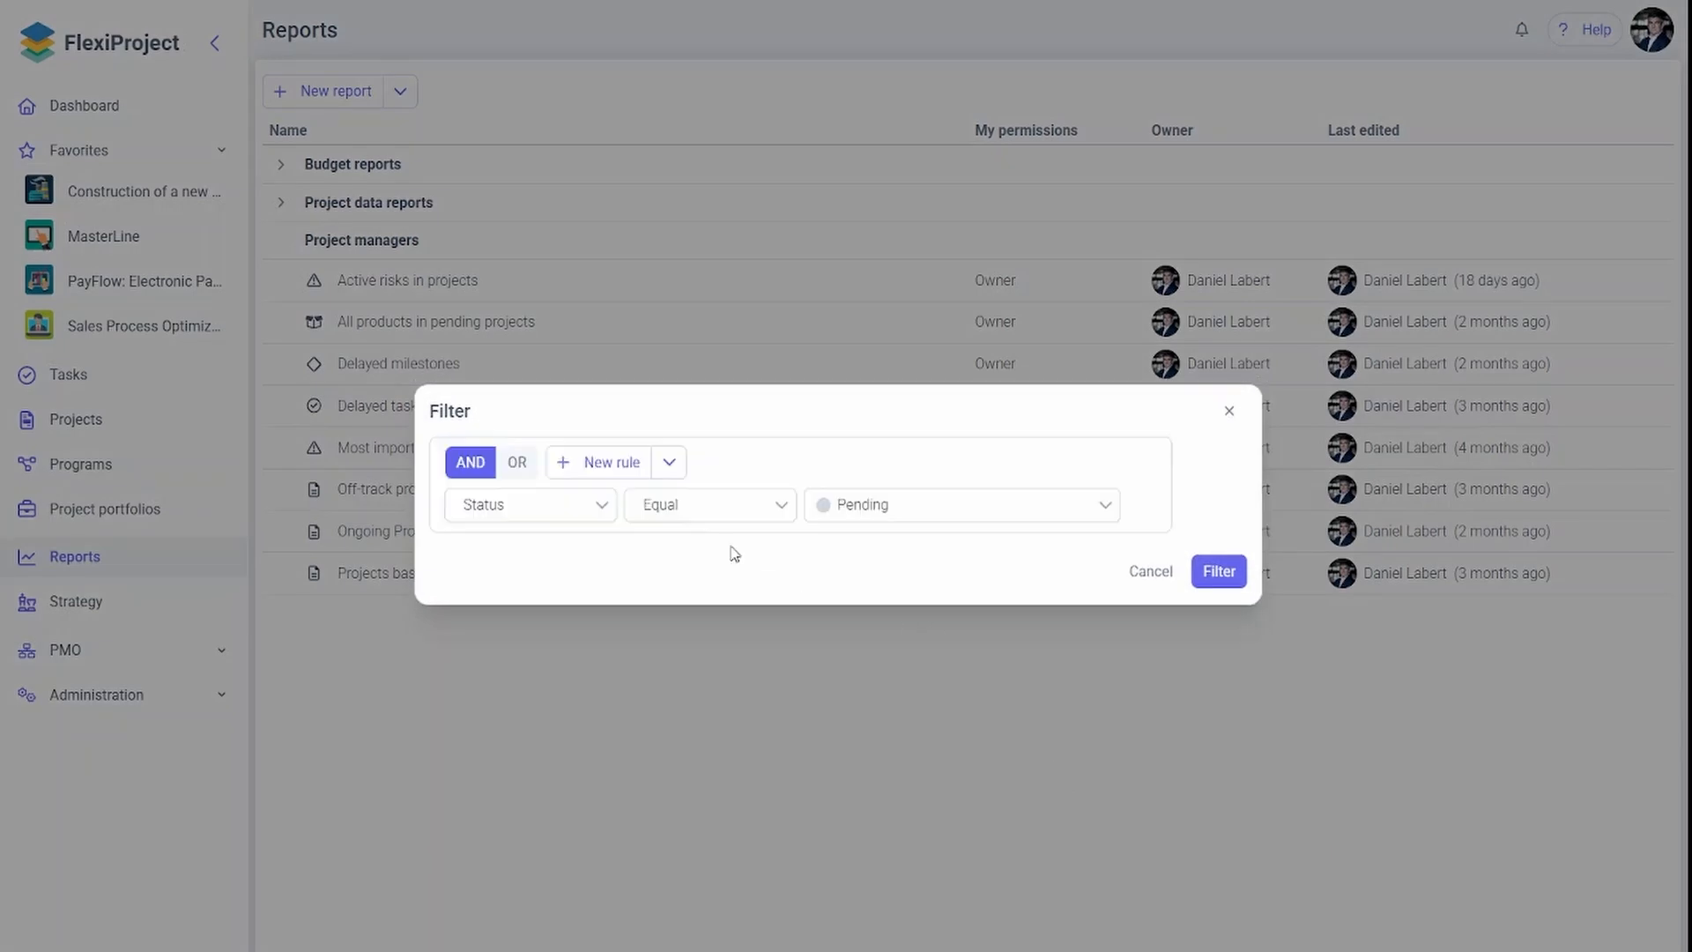
left_click(605, 518)
scroll(564, 673, "down", 5)
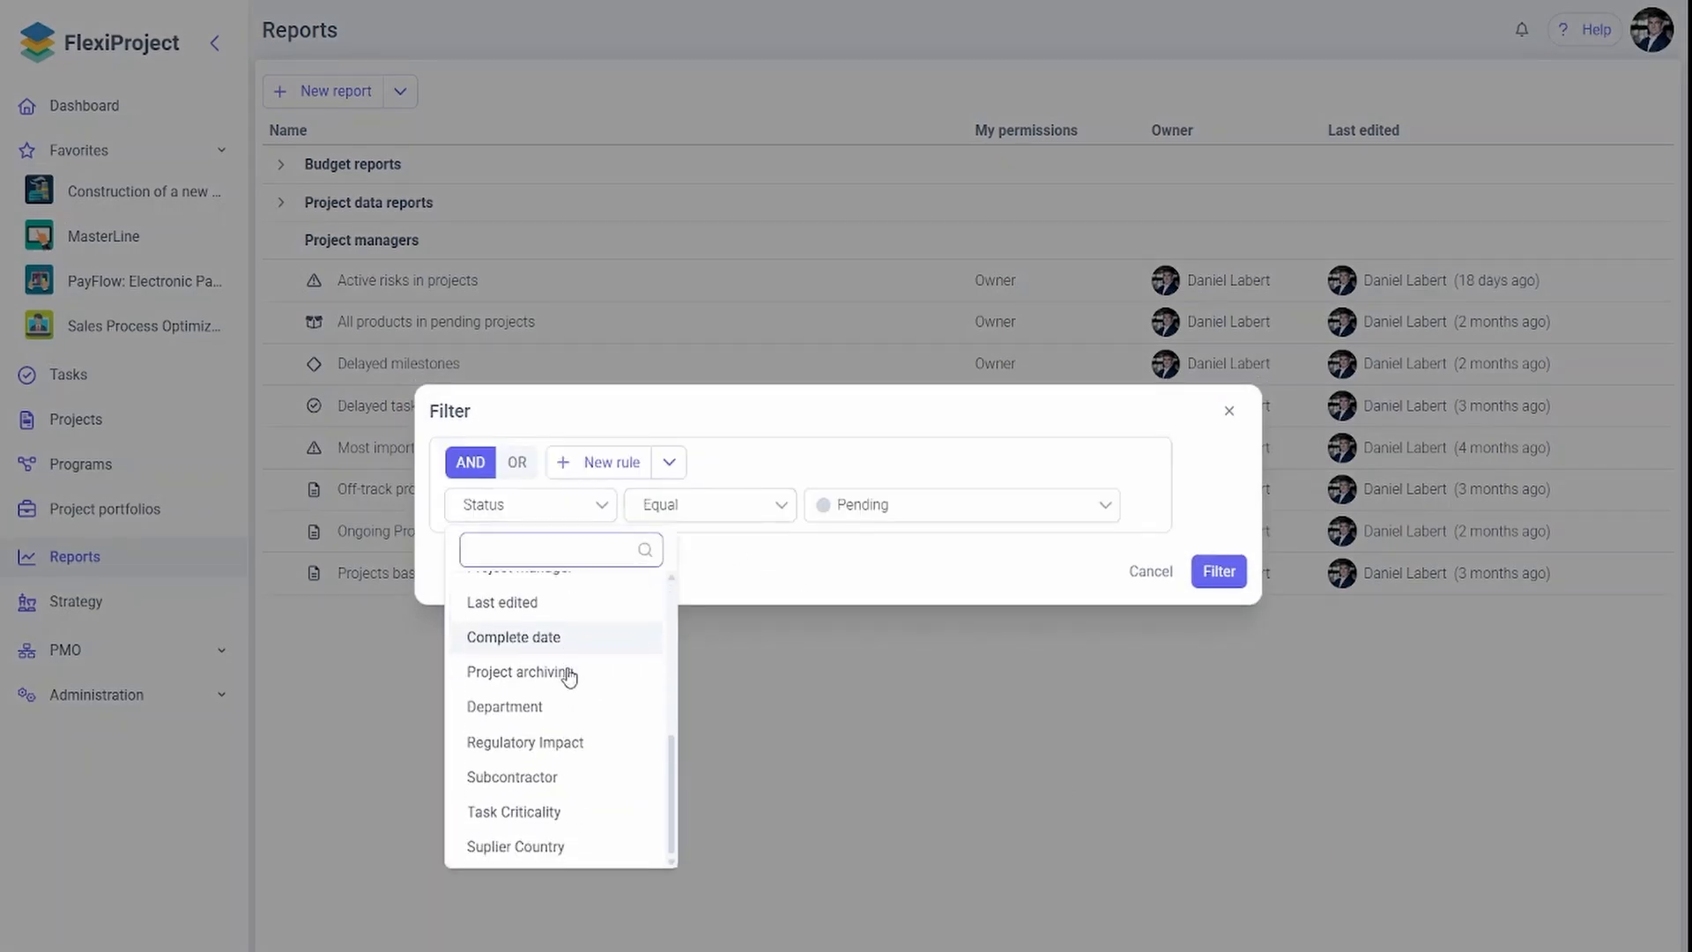
left_click(552, 707)
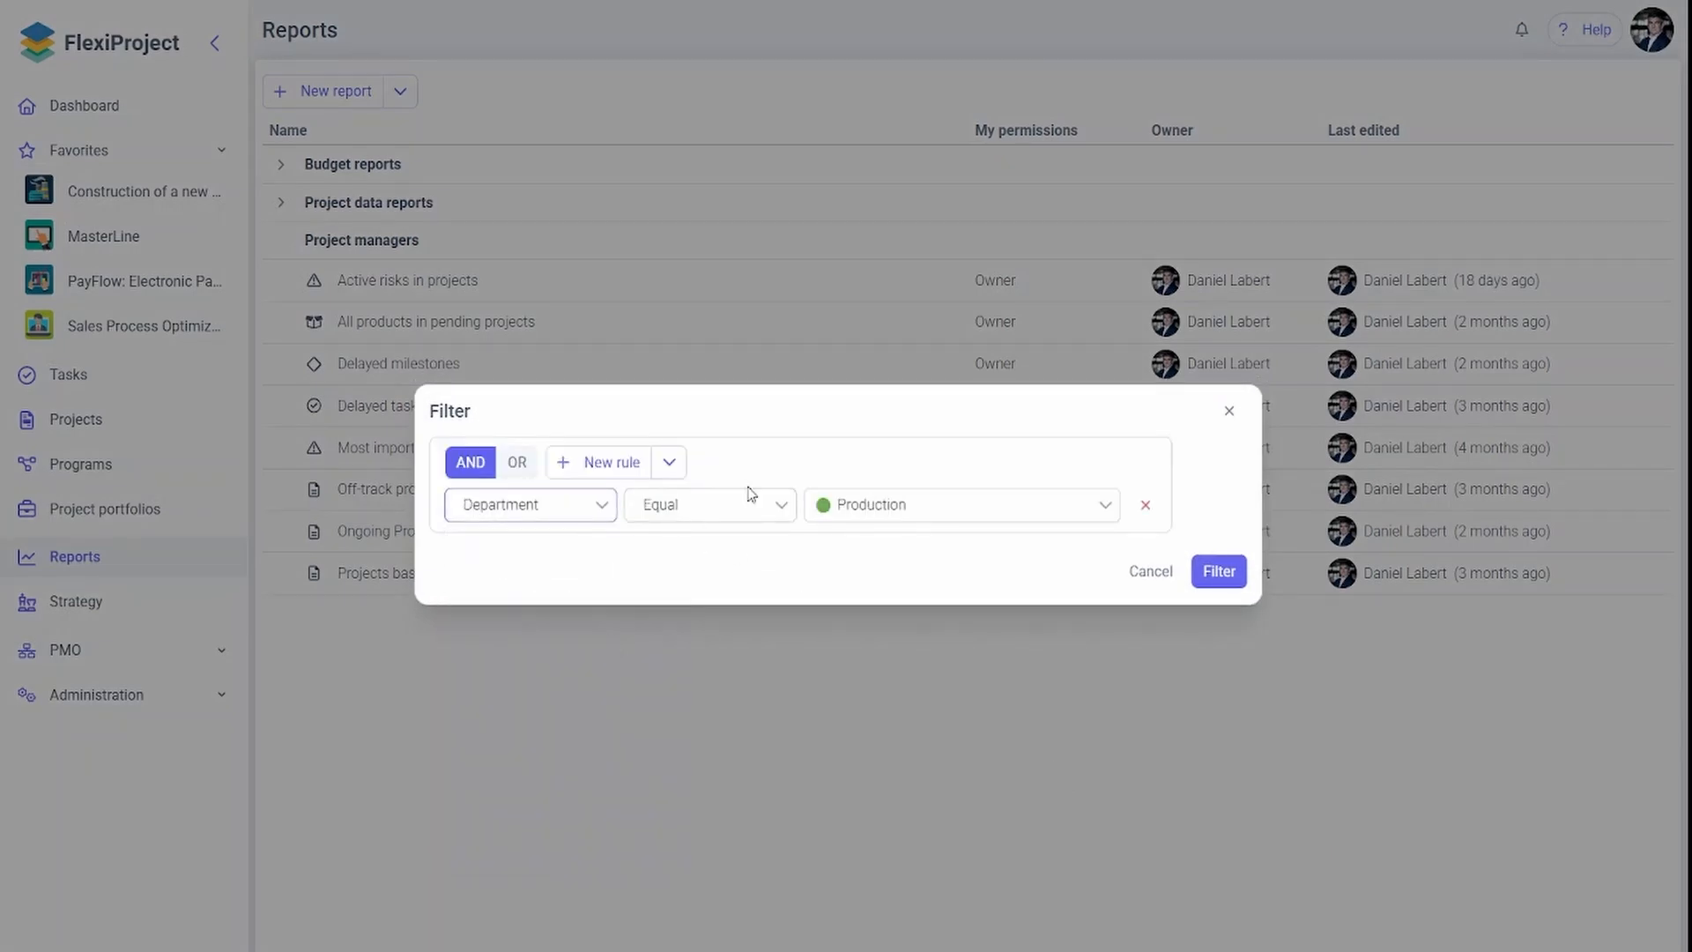
left_click(819, 509)
left_click(907, 588)
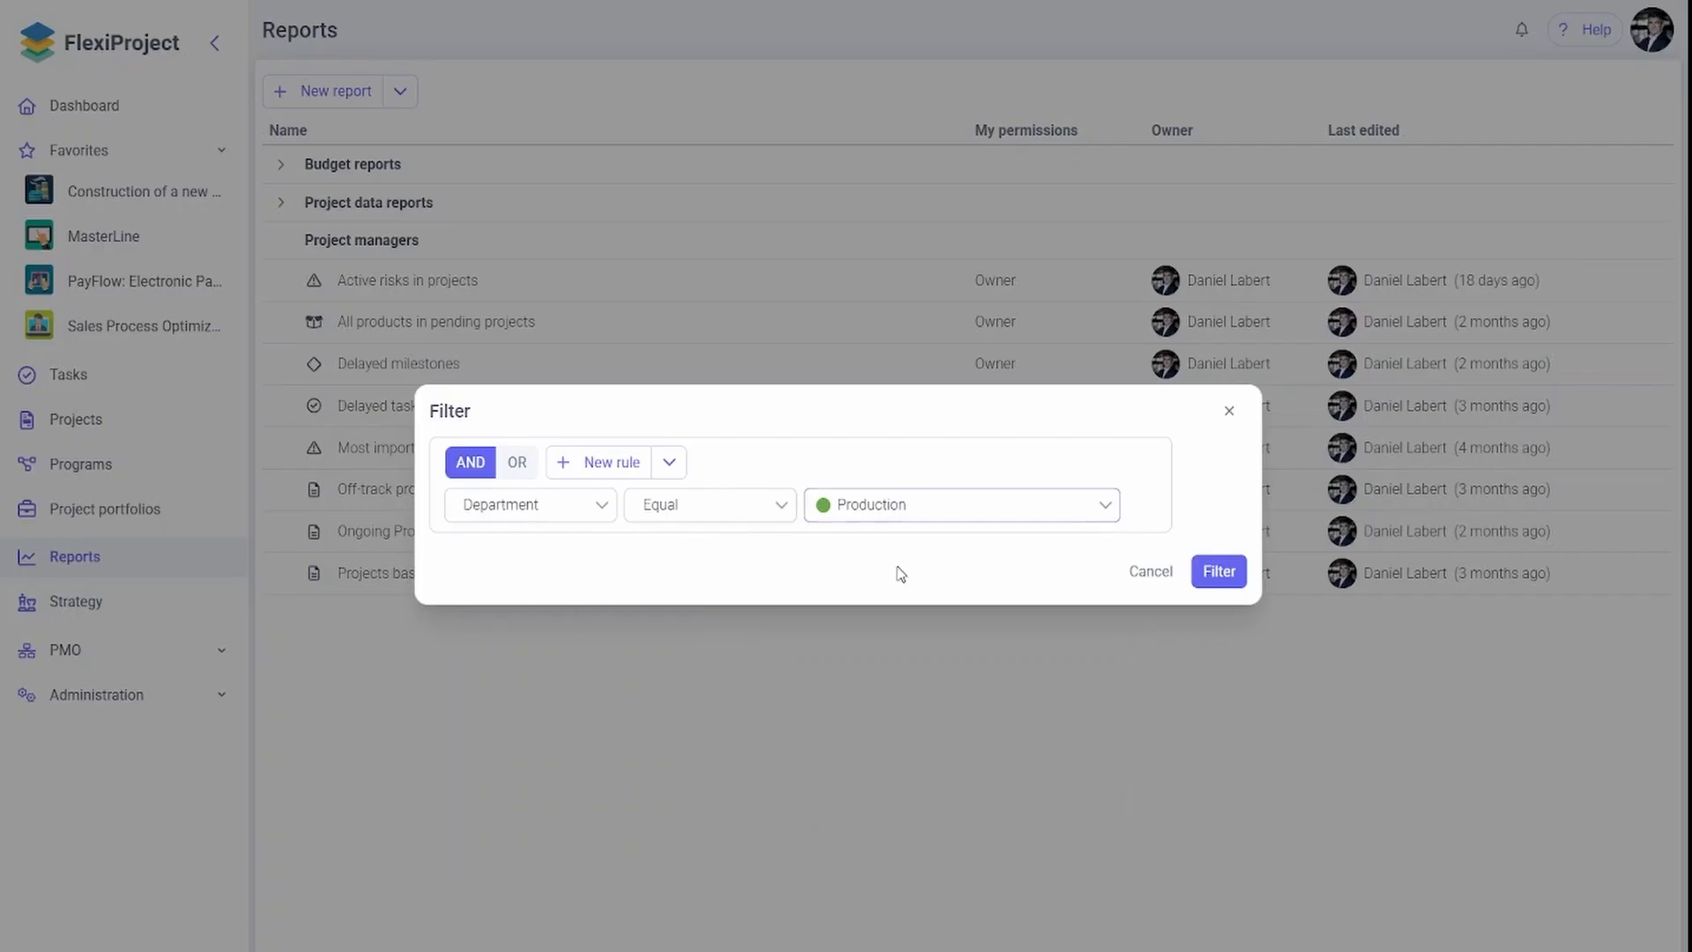
left_click(1217, 573)
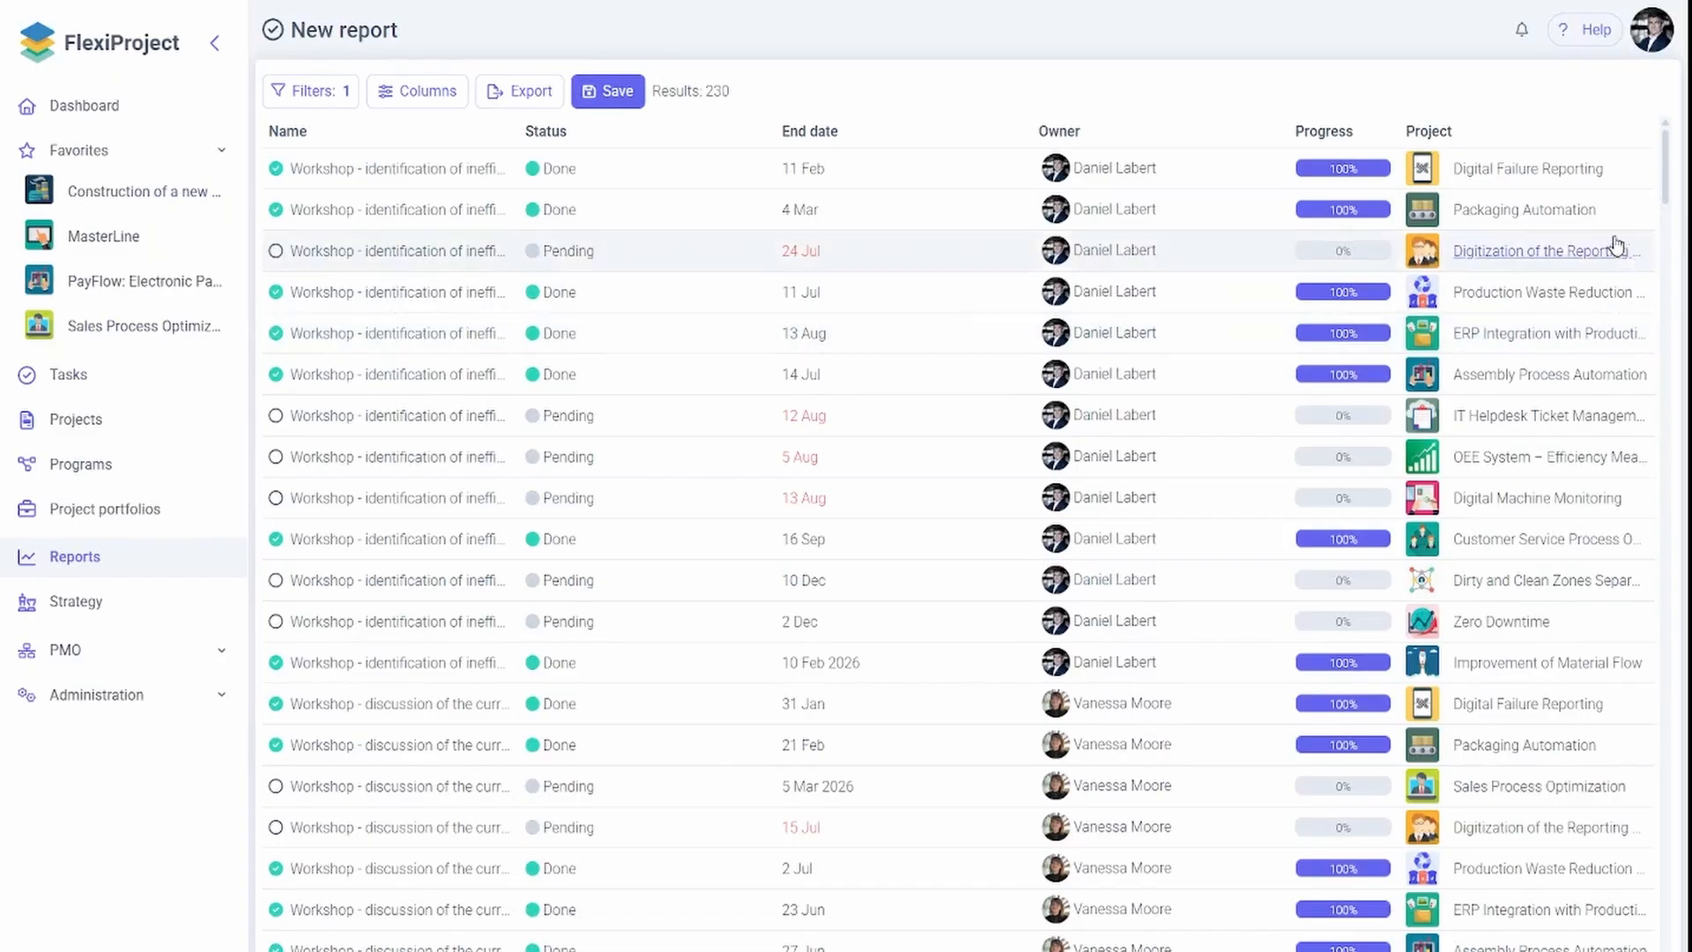
scroll(1492, 414, "down", 5)
scroll(1492, 414, "down", 15)
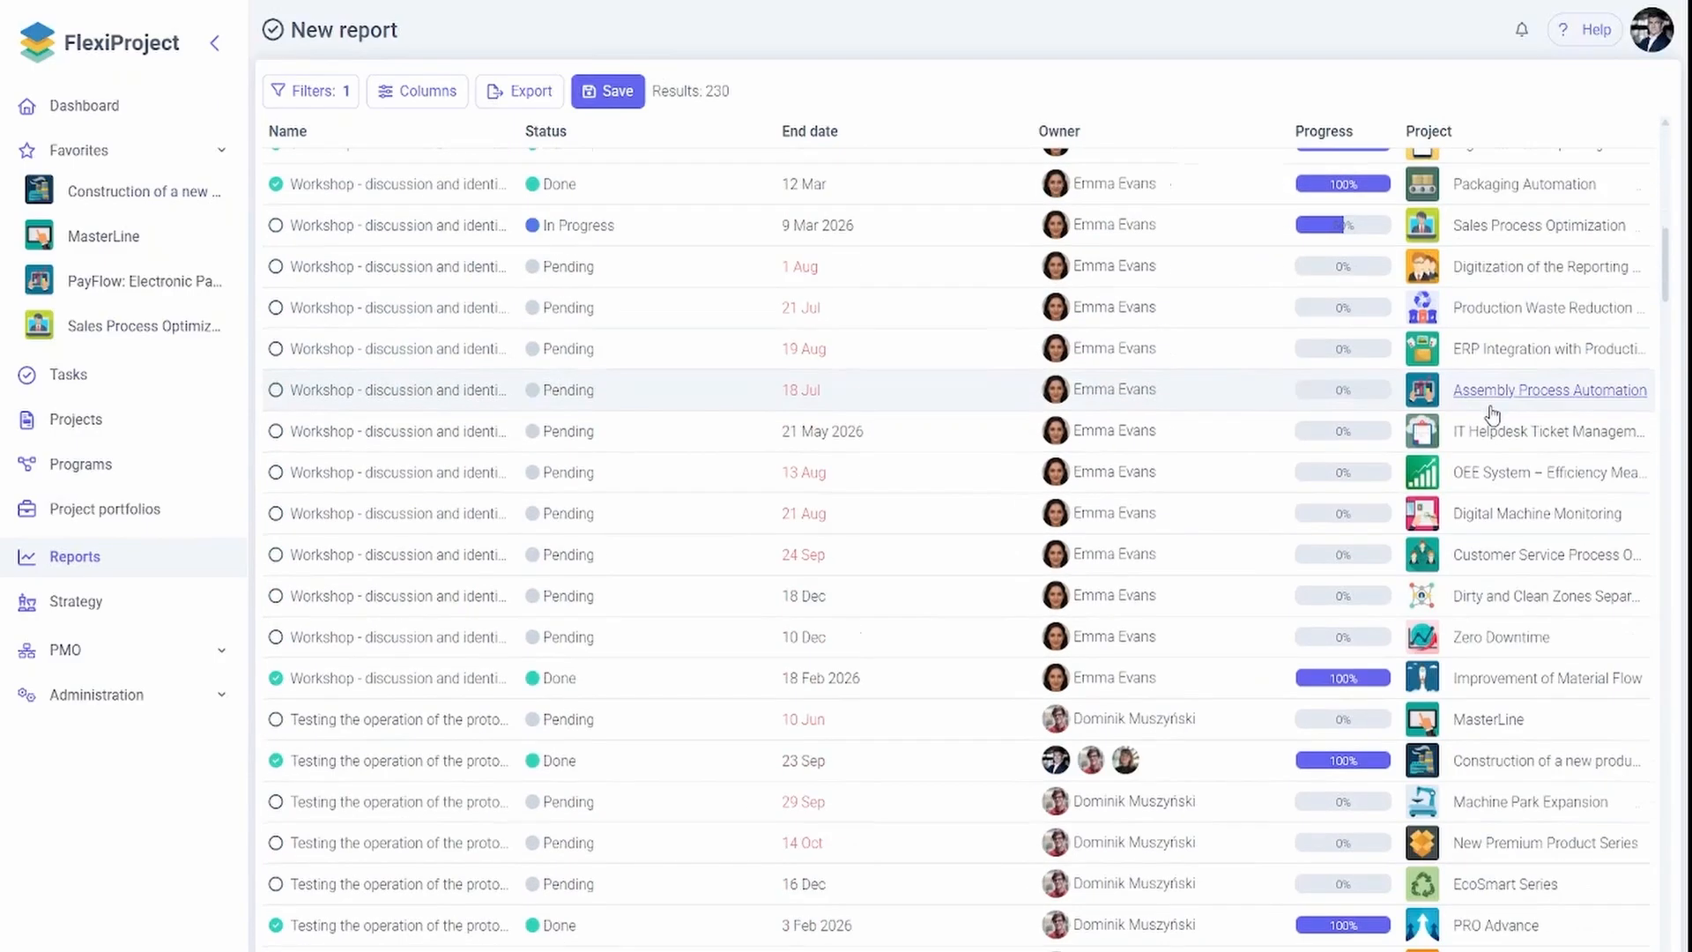
scroll(1492, 414, "down", 5)
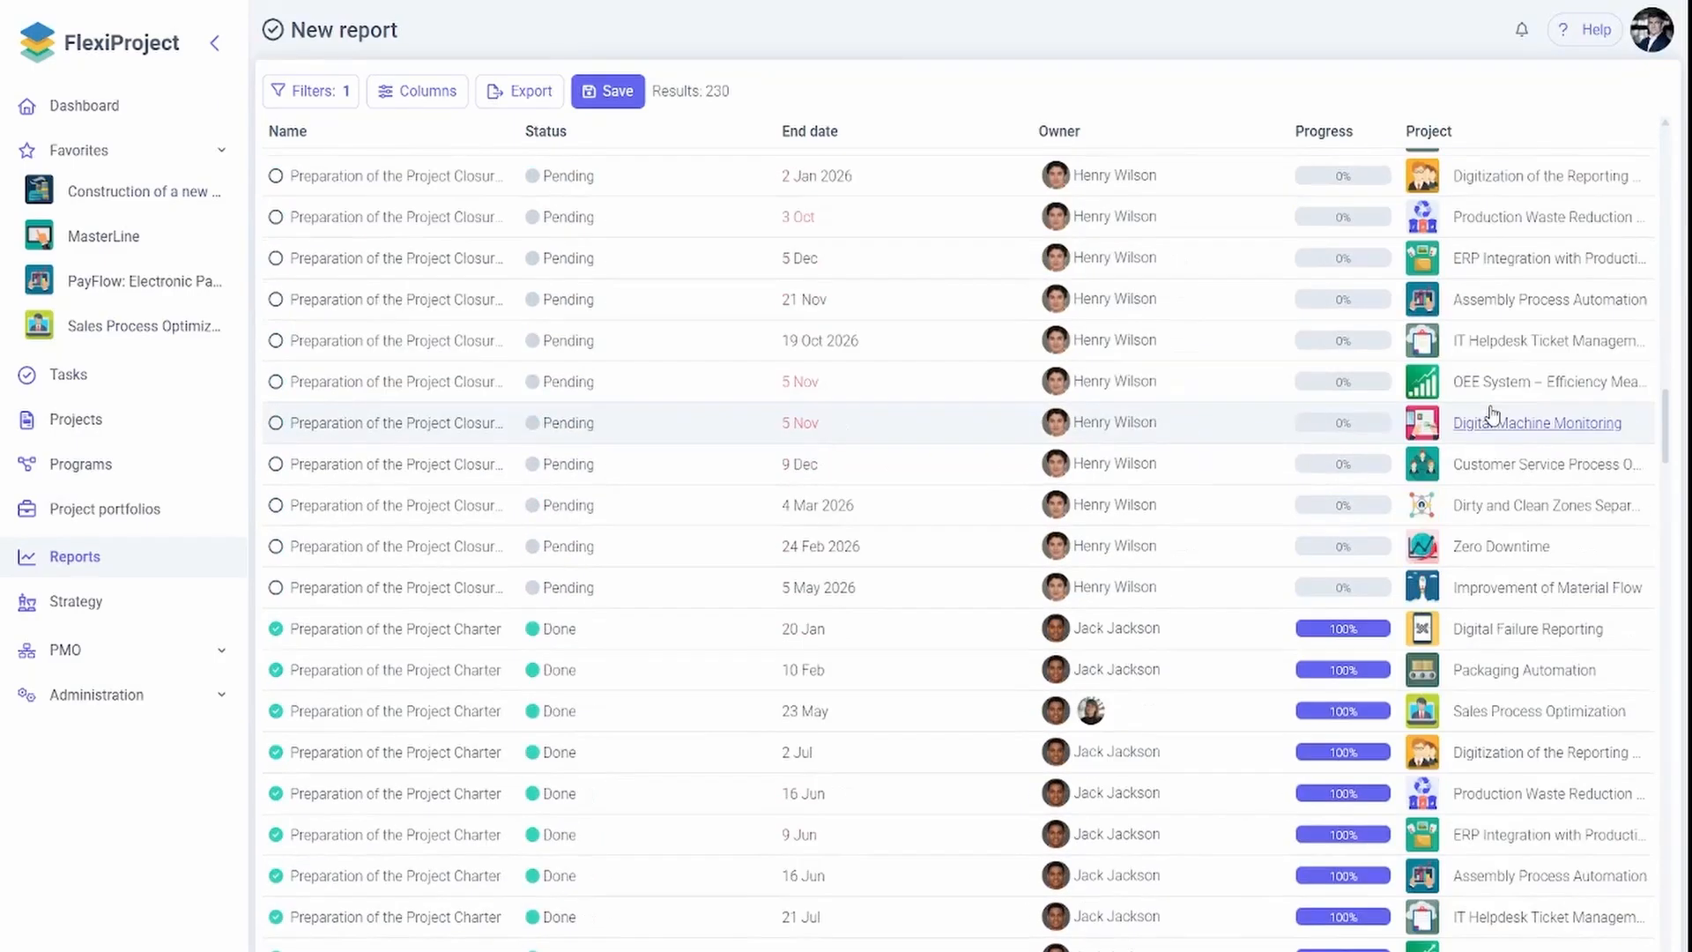
scroll(1360, 453, "up", 20)
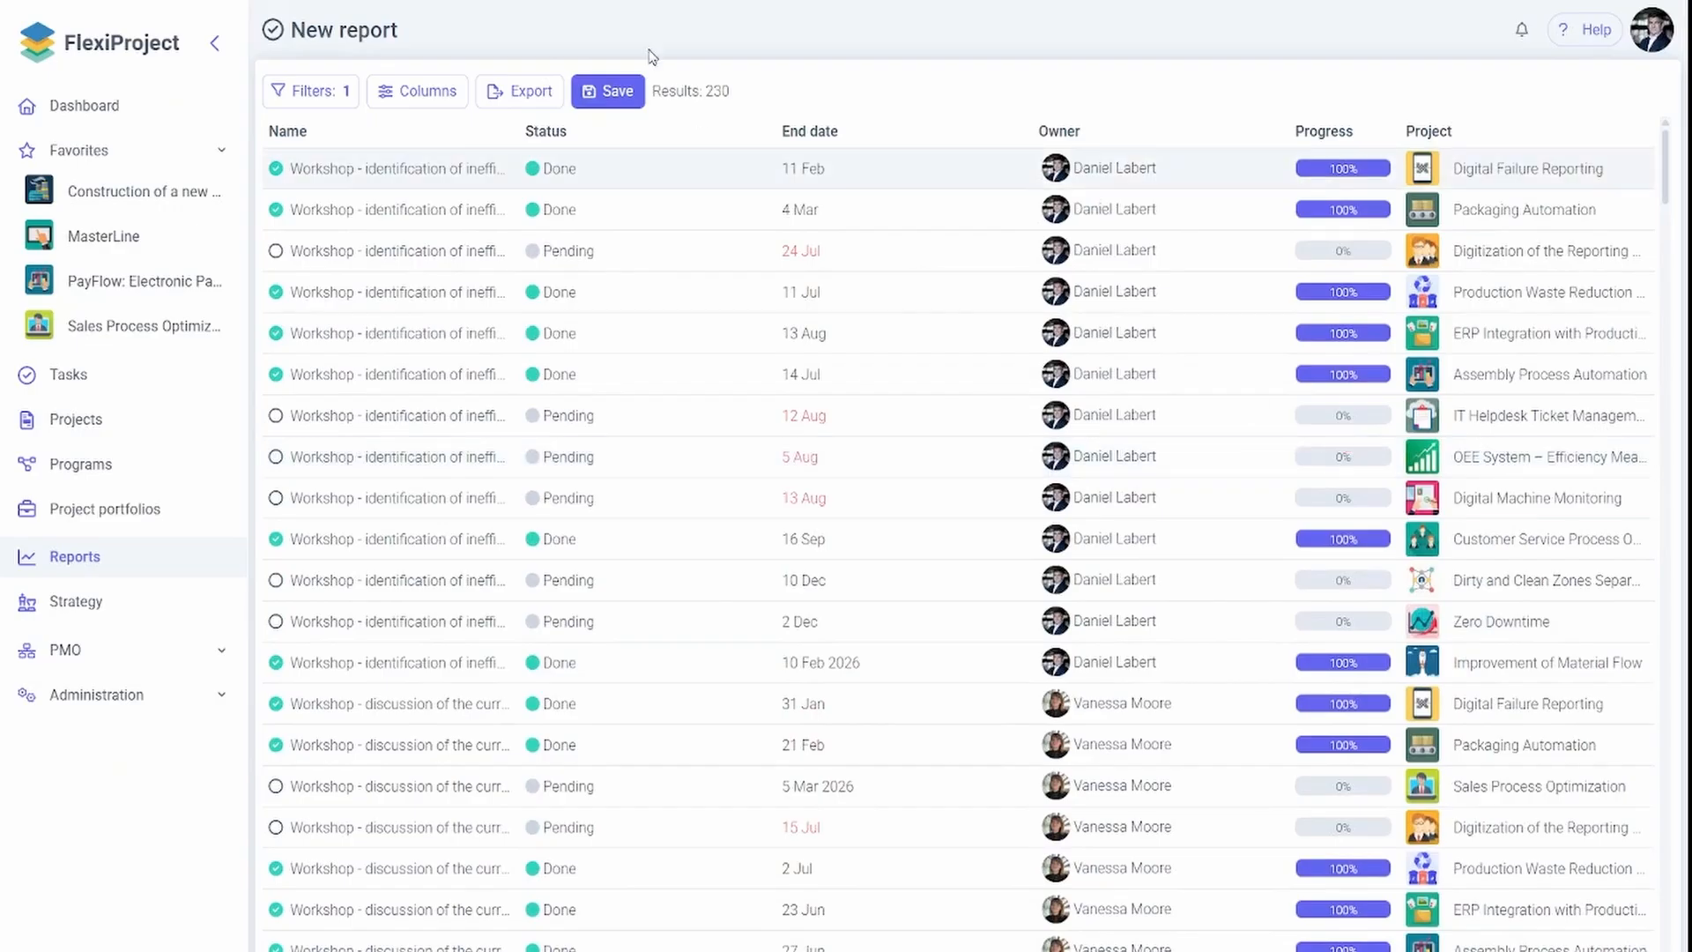
Disable the Budget module for the entire organization and open the MasterLine project to check the effect
left_click(97, 694)
left_click(193, 824)
left_click(934, 543)
left_click(499, 384)
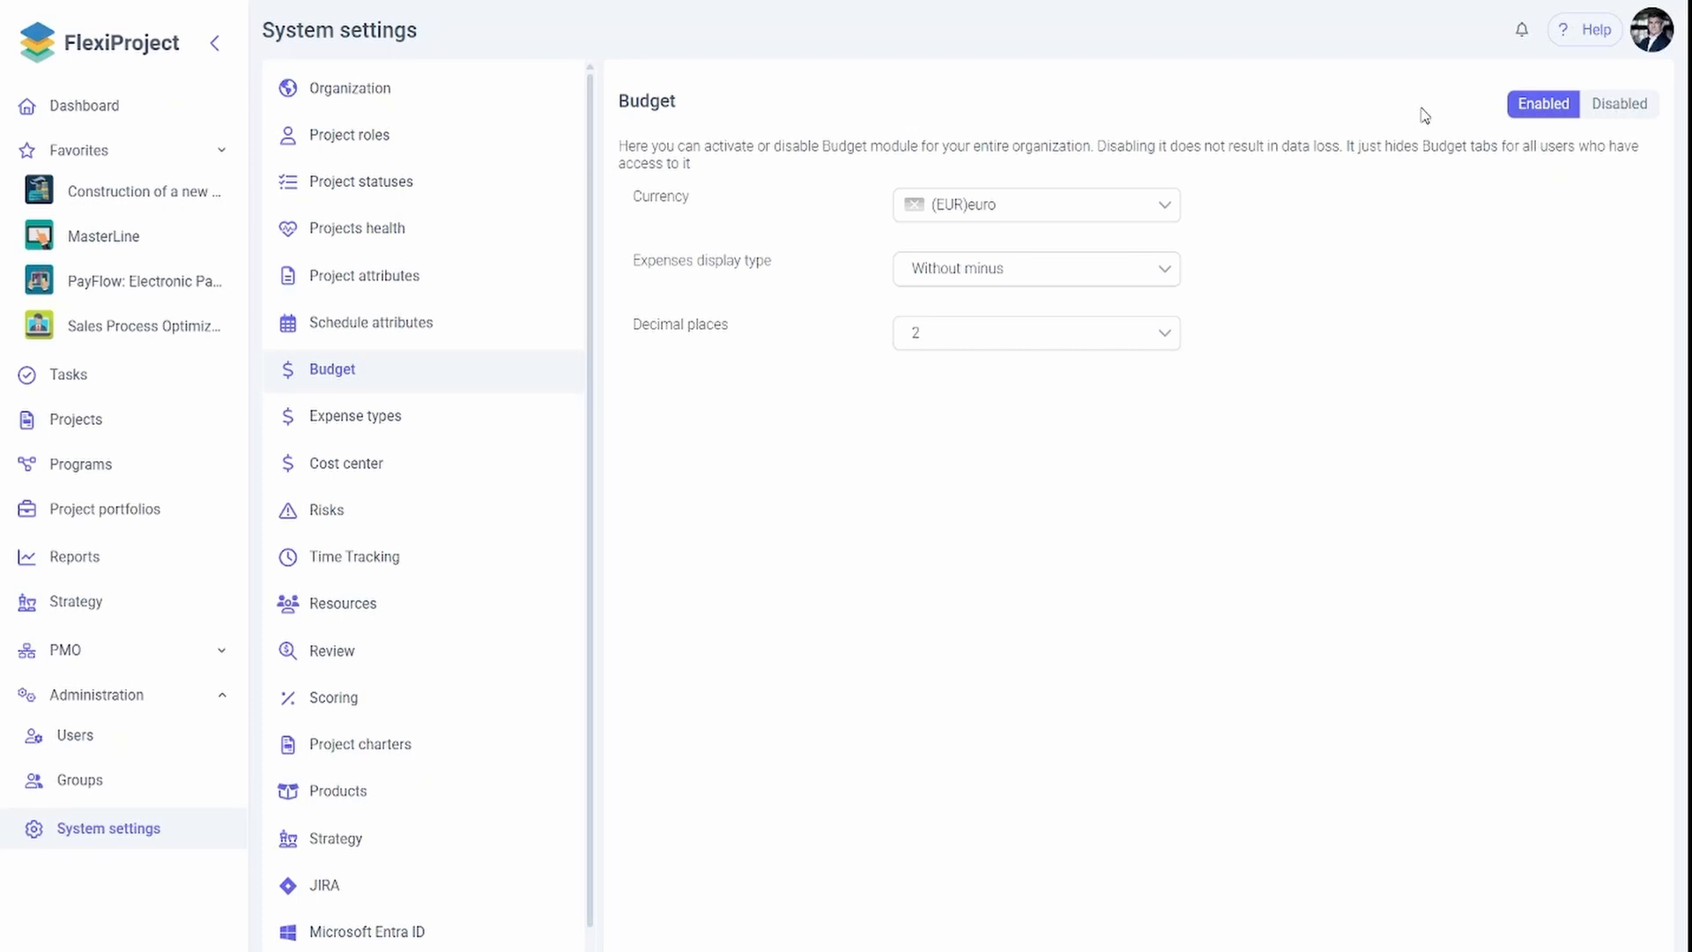
left_click(1609, 110)
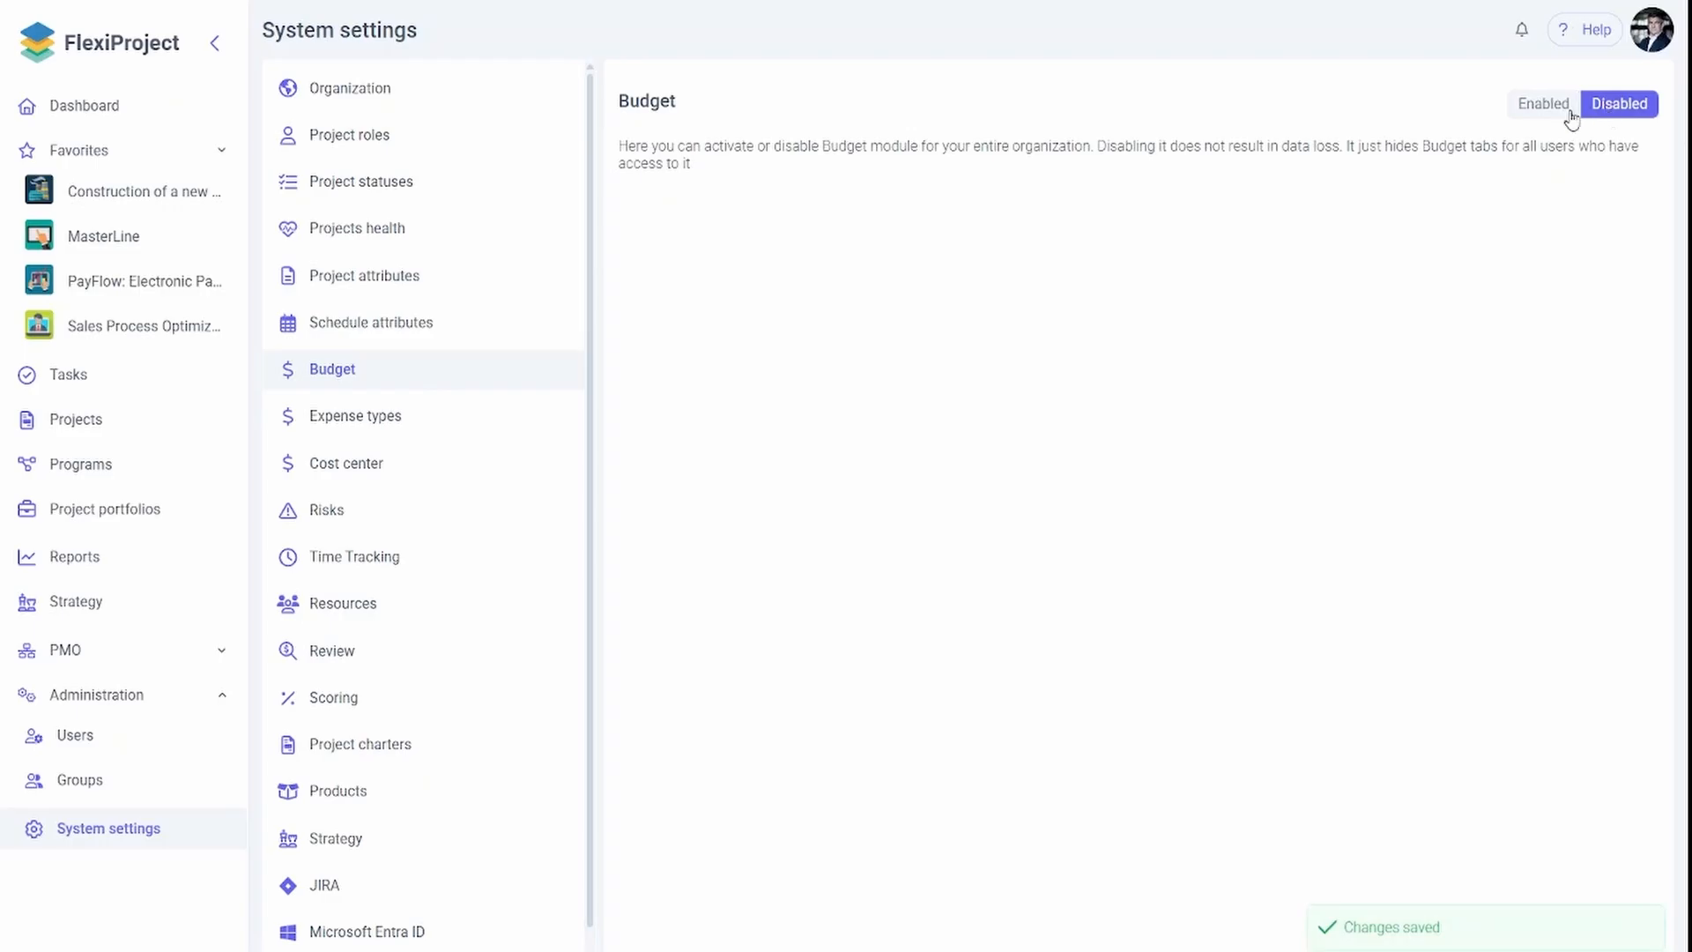
left_click(151, 233)
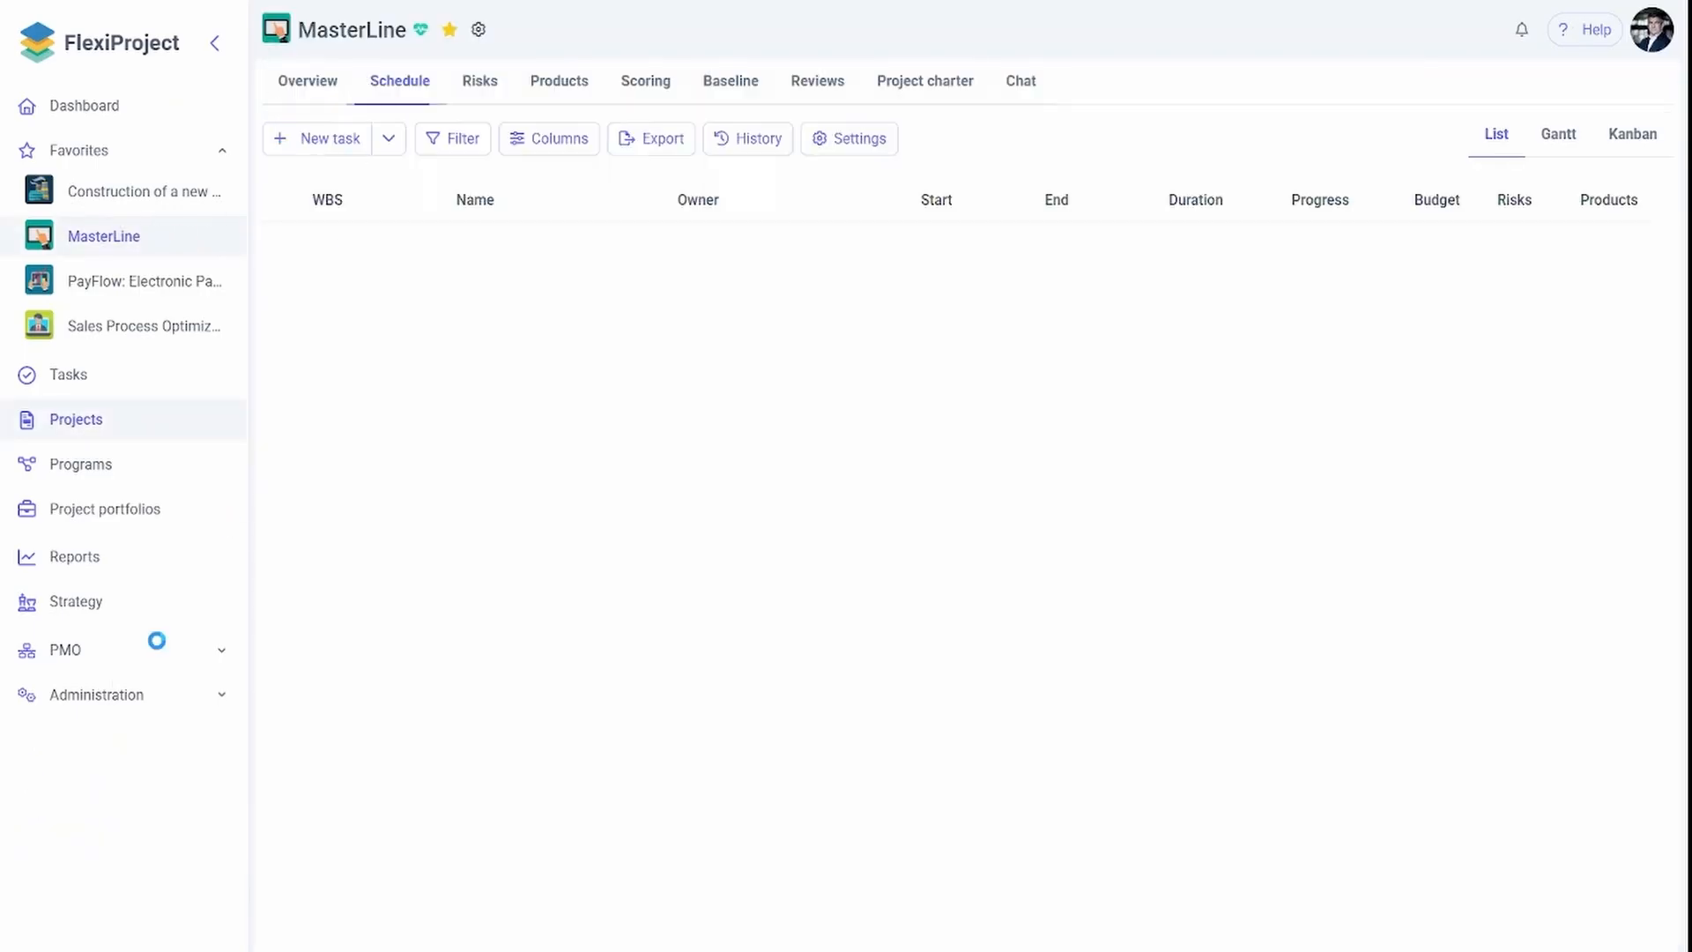
Re-enable the Budget module for the entire organization in the system settings
left_click(163, 696)
left_click(181, 840)
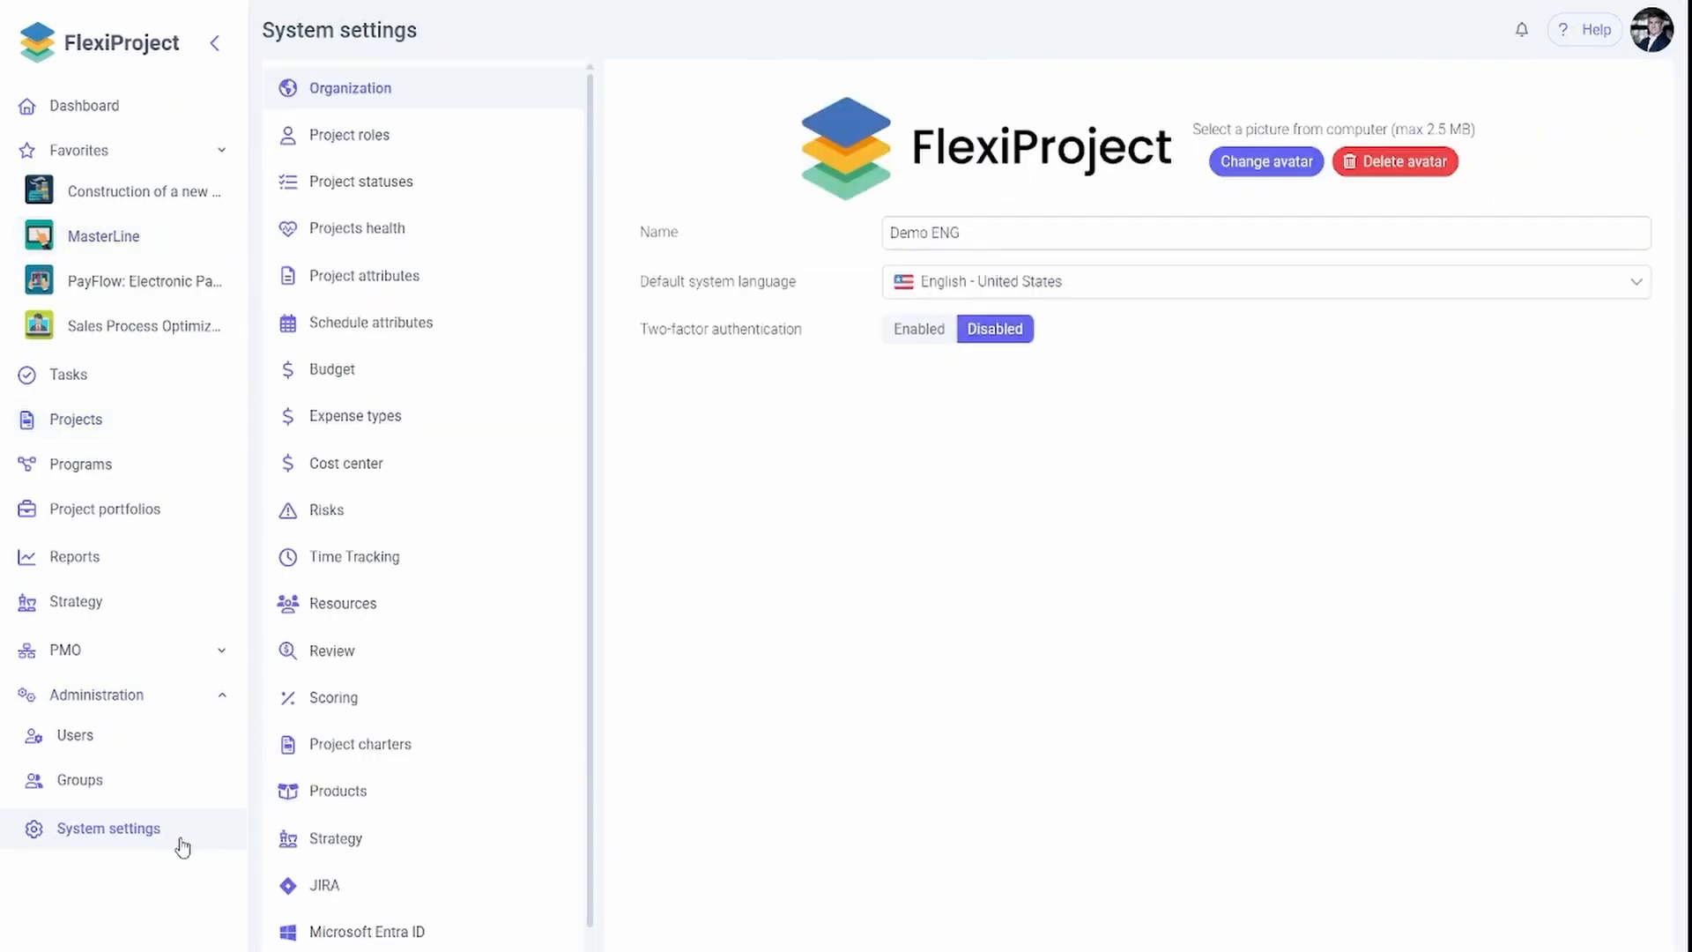
left_click(447, 381)
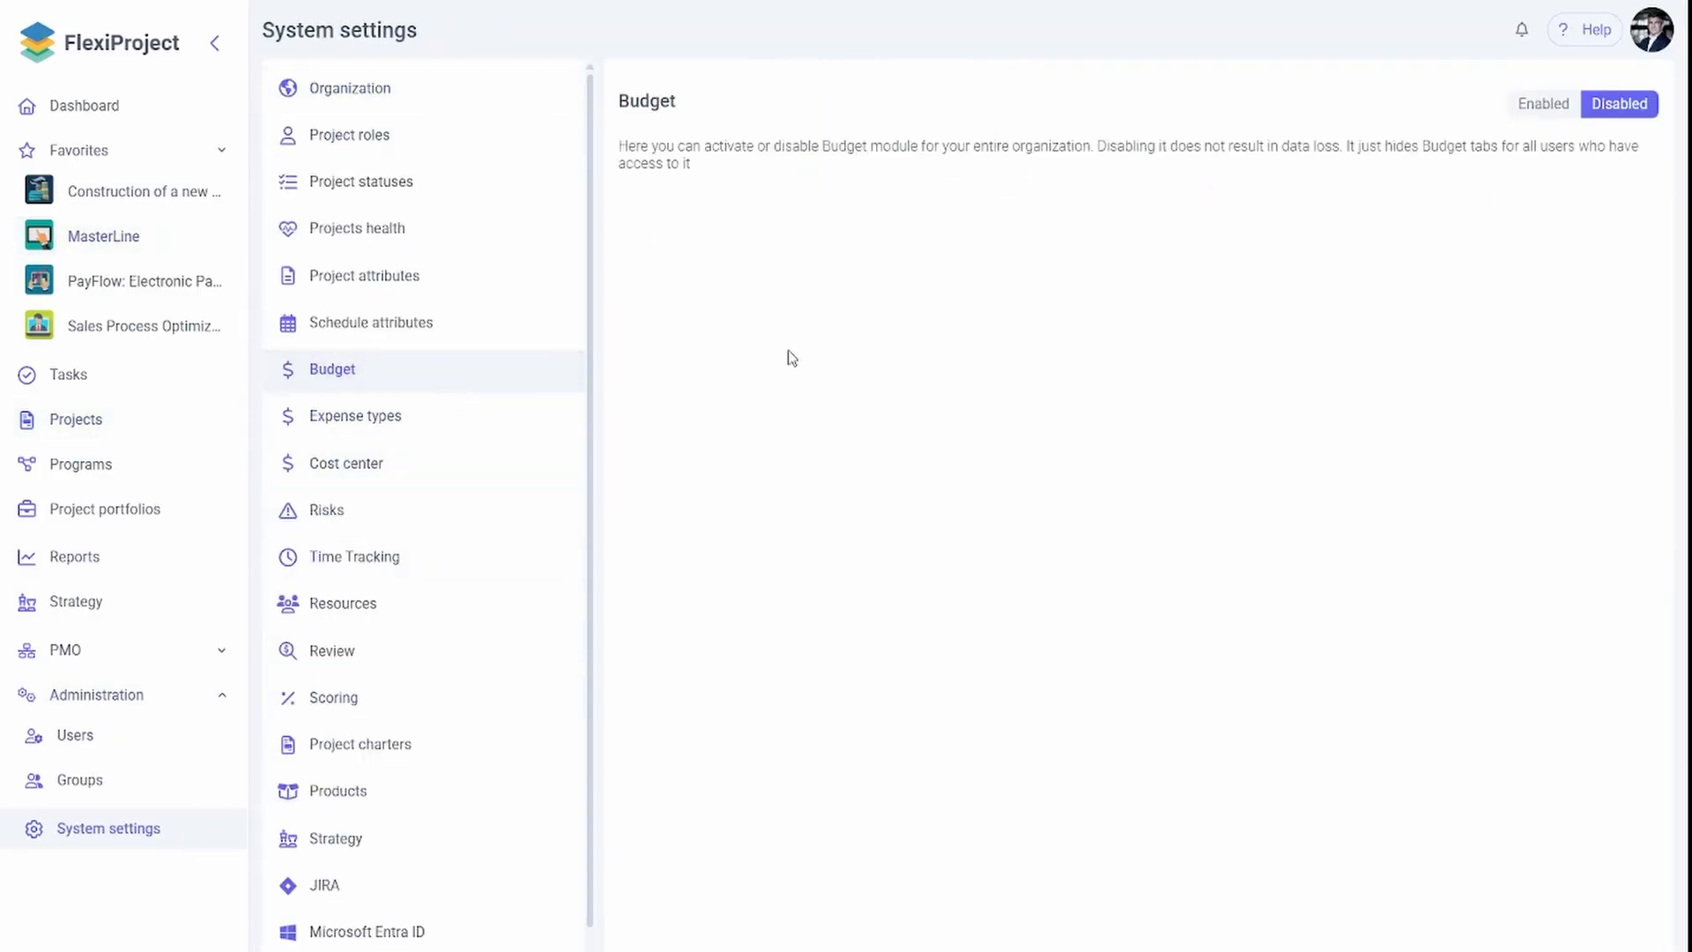
left_click(1541, 105)
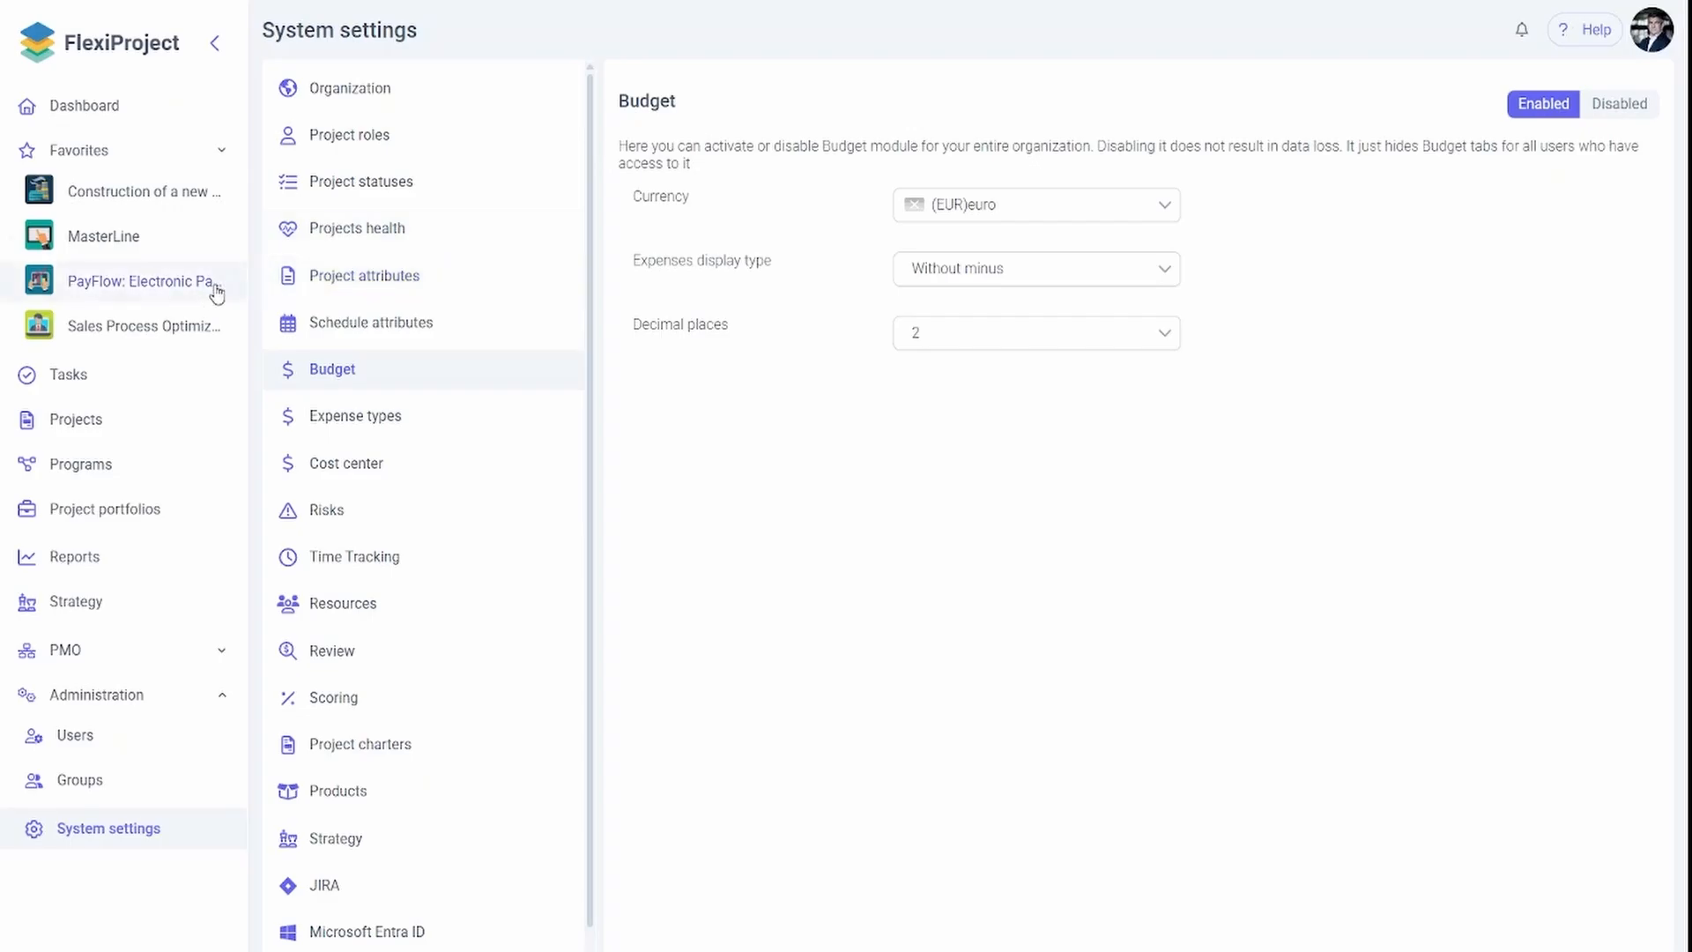
Examine which functionalities can be switched on or off for the Sales Process Optimization project, without changing any
left_click(119, 328)
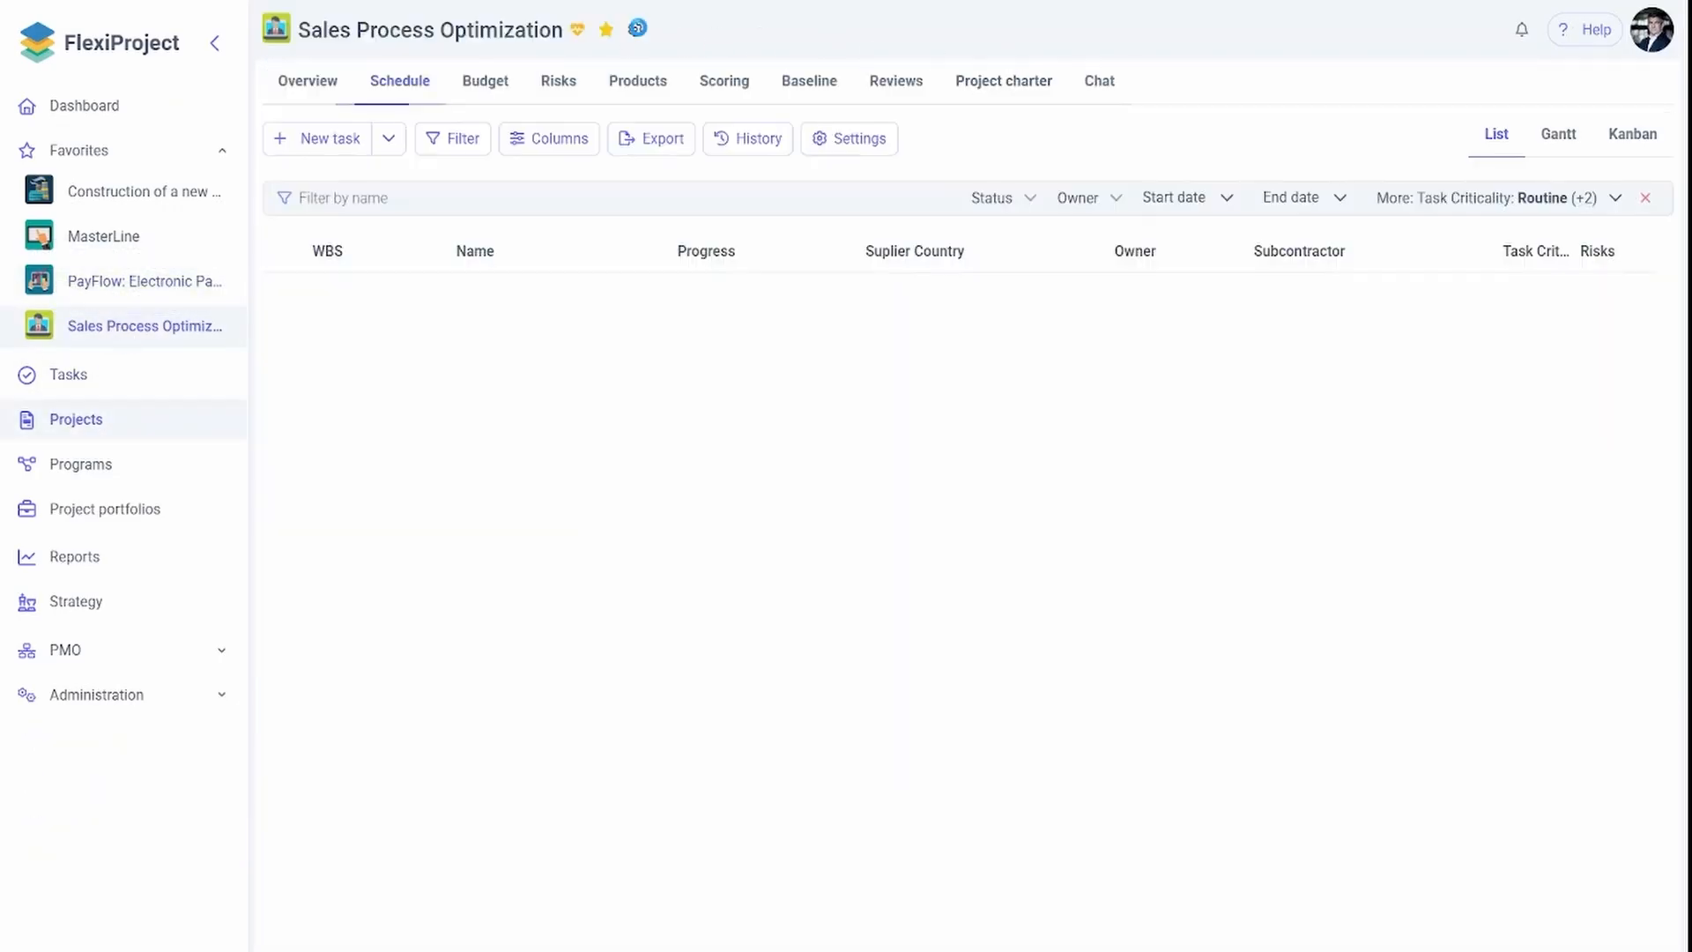
left_click(636, 32)
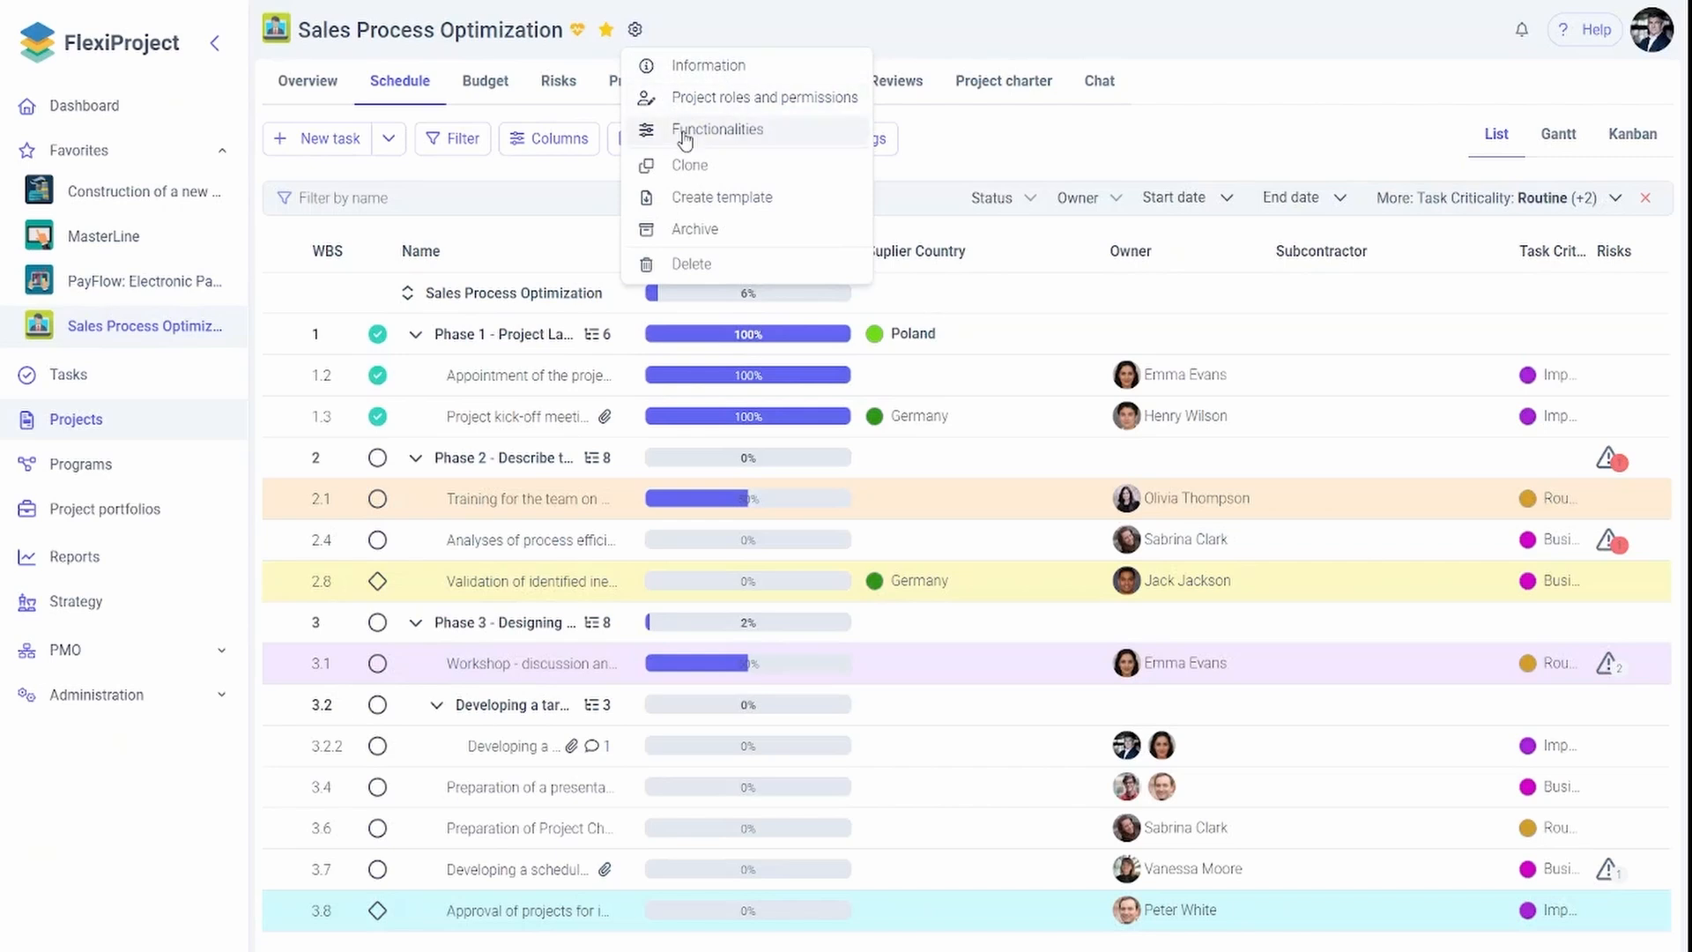
left_click(682, 122)
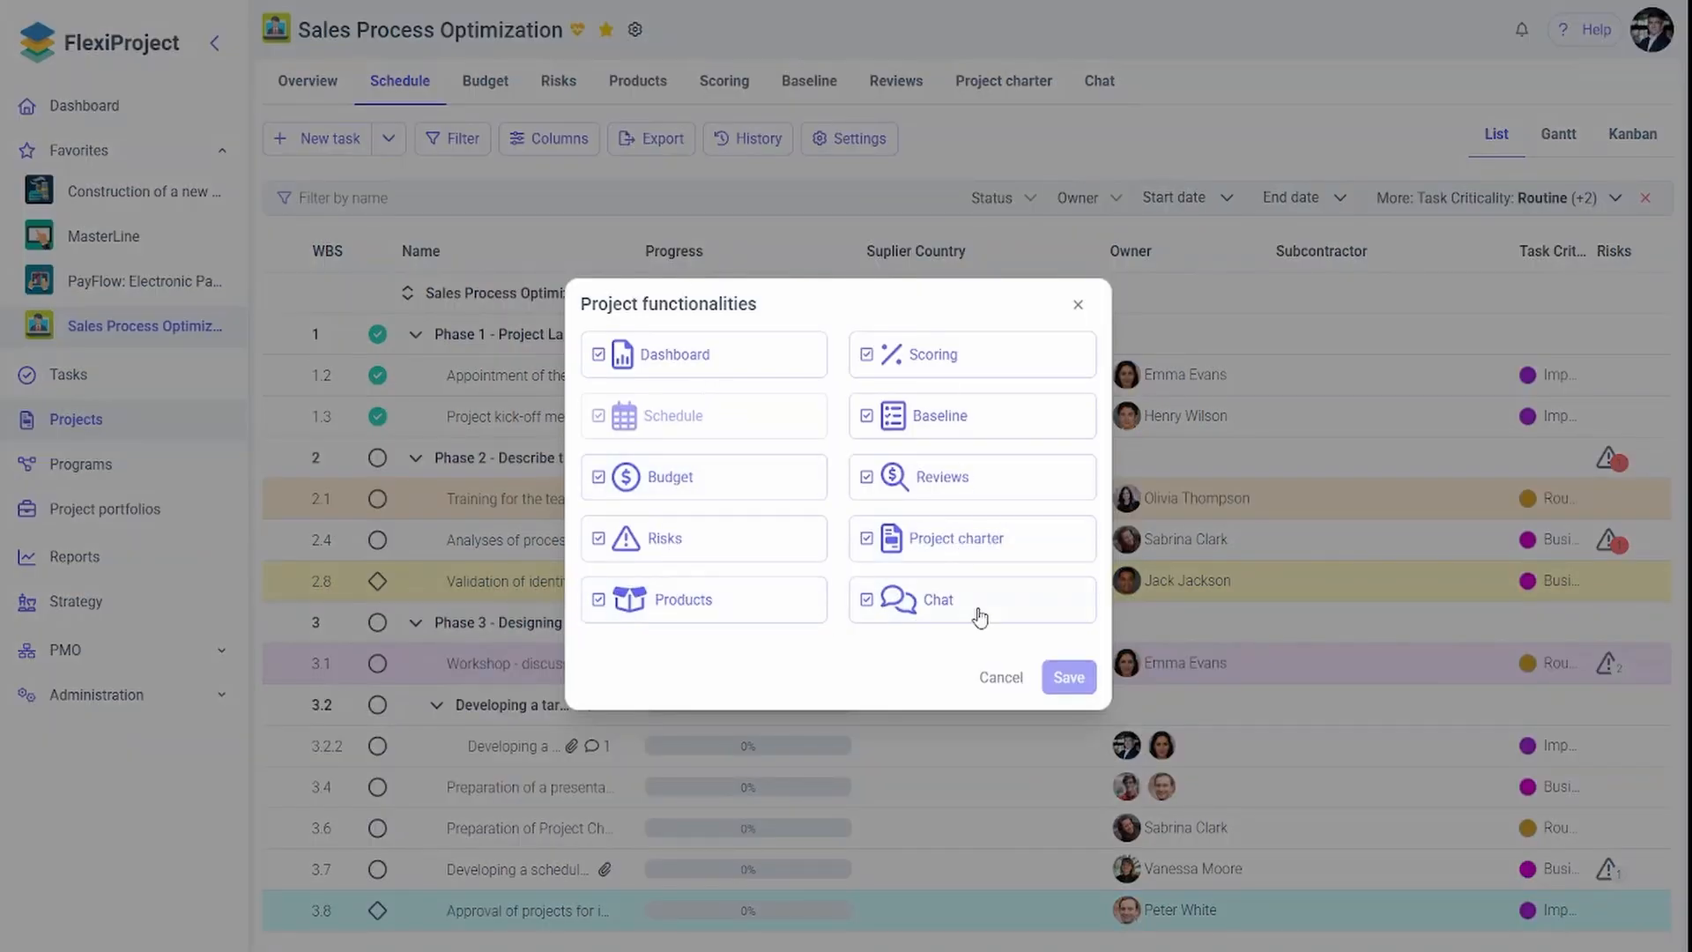
left_click(998, 678)
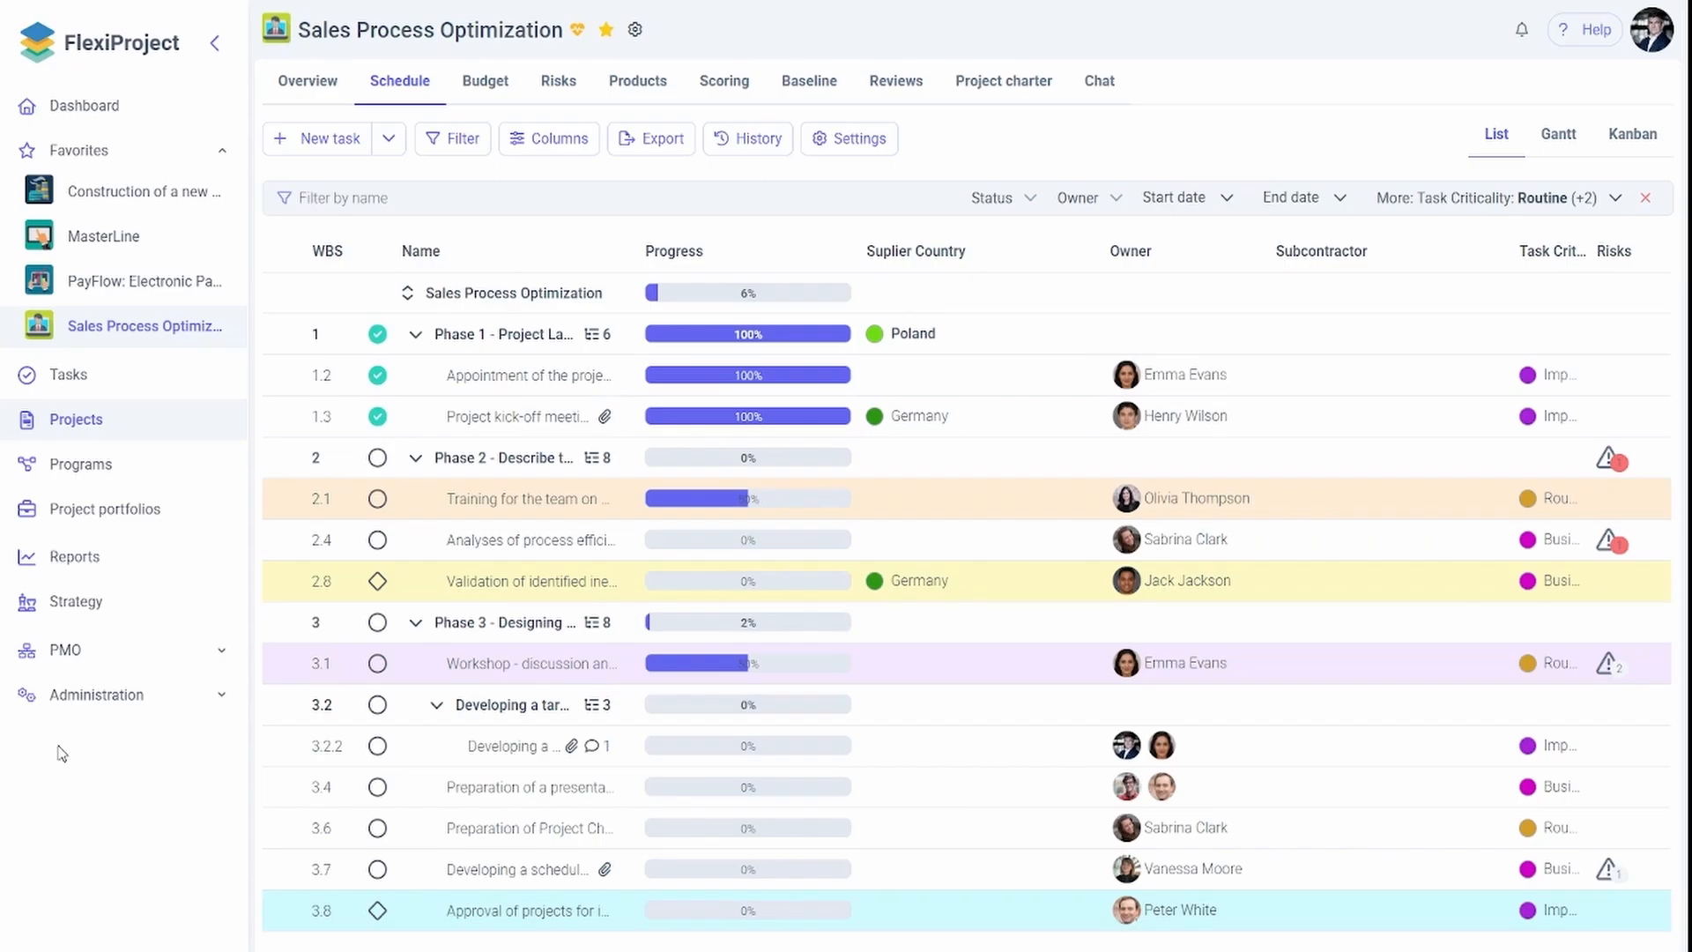
Examine the currency and decimal places options of the organization's Budget module, keeping the existing settings
left_click(80, 701)
left_click(124, 826)
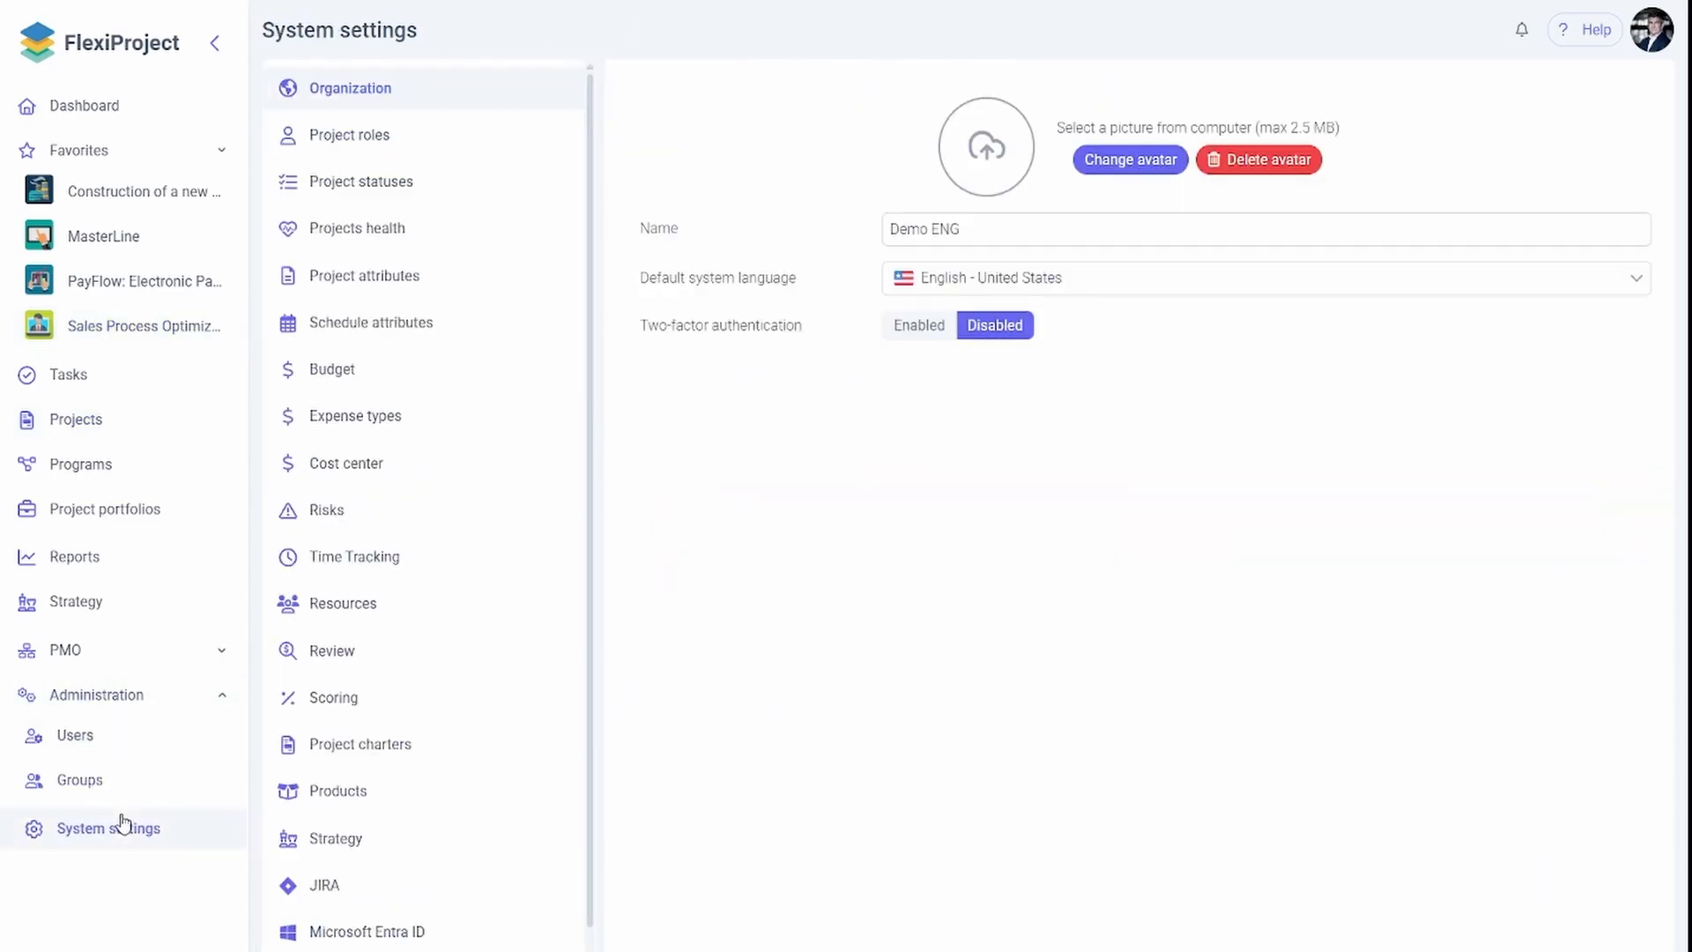
left_click(475, 377)
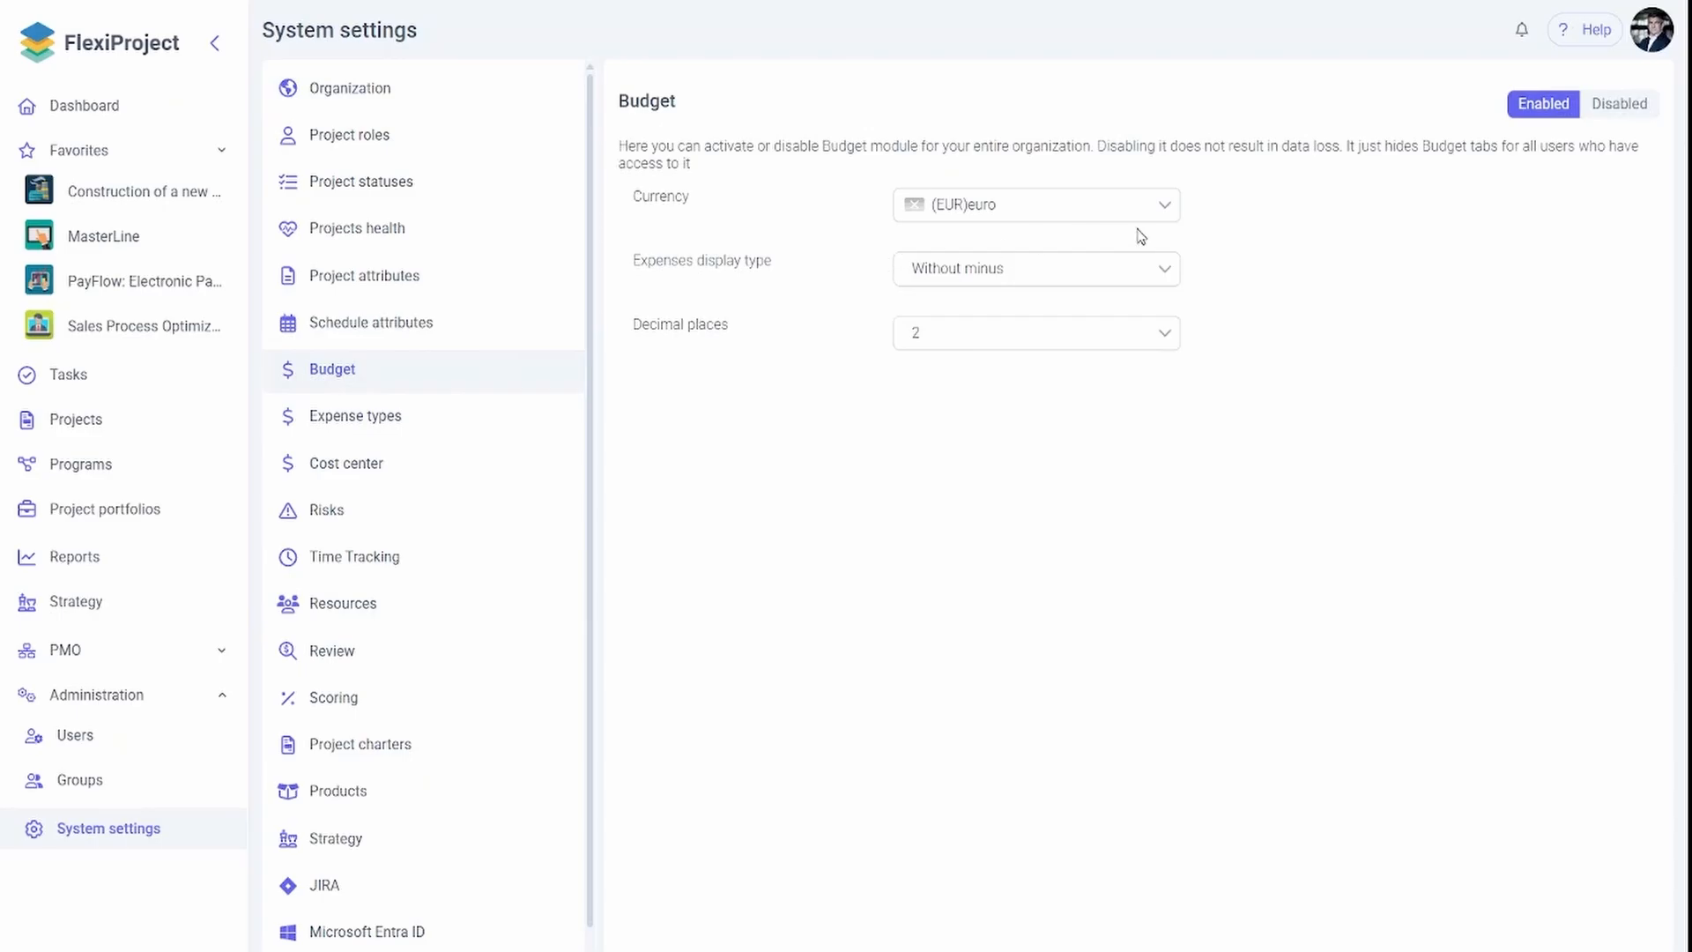
left_click(1165, 210)
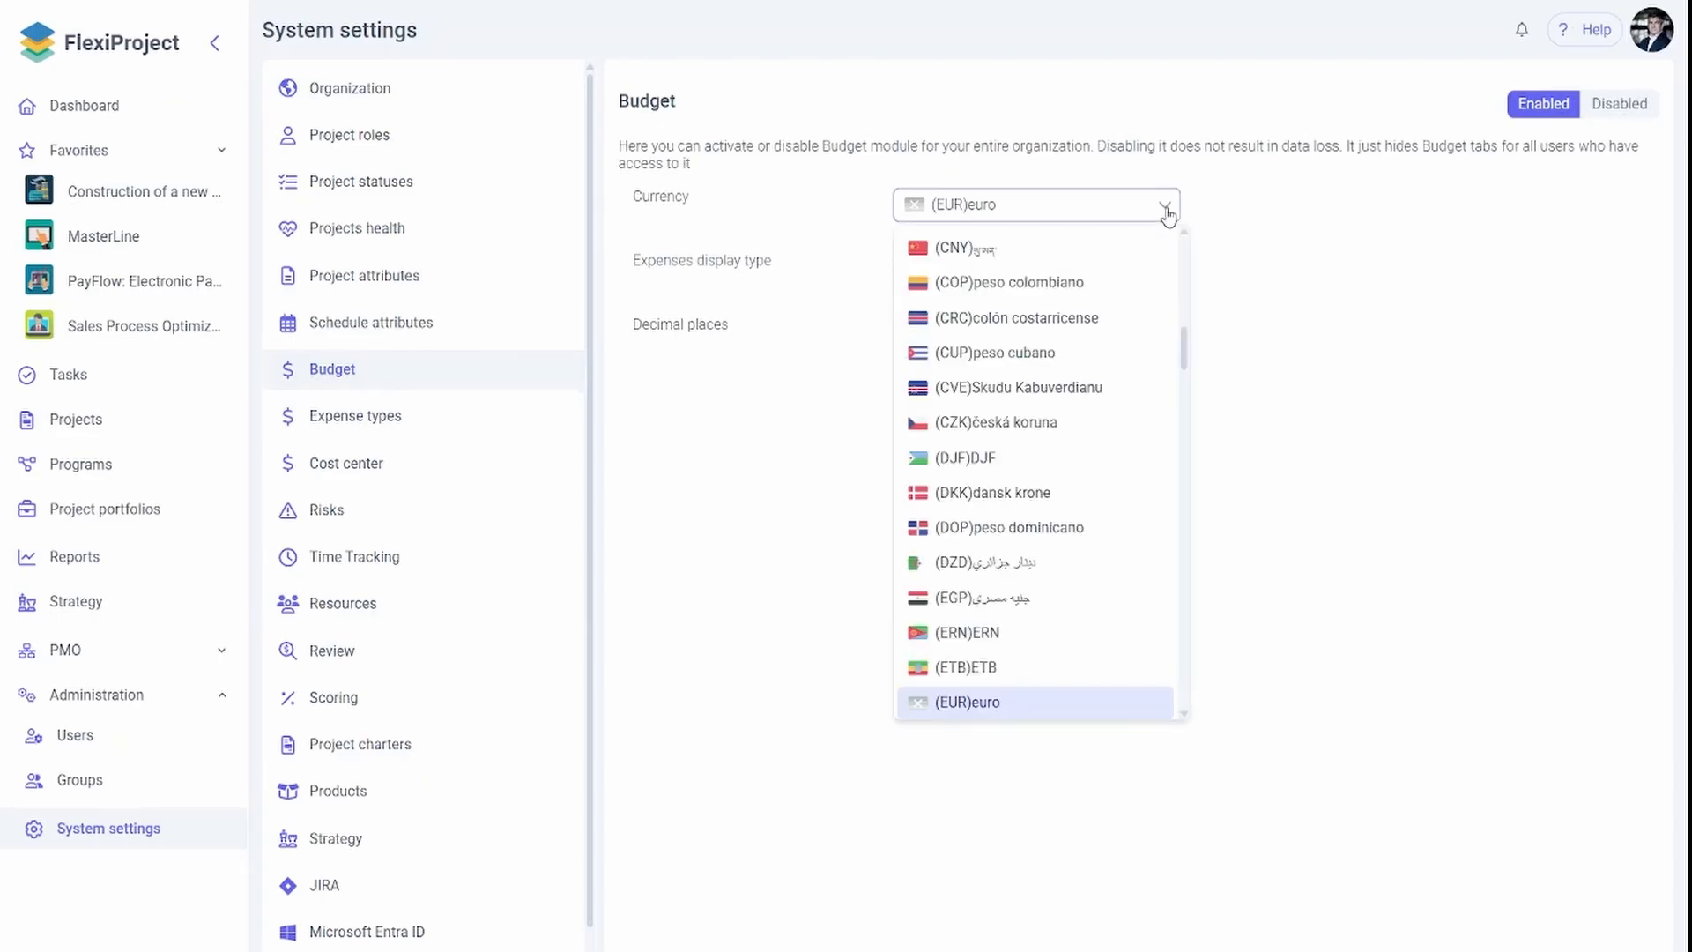
scroll(1058, 461, "down", 6)
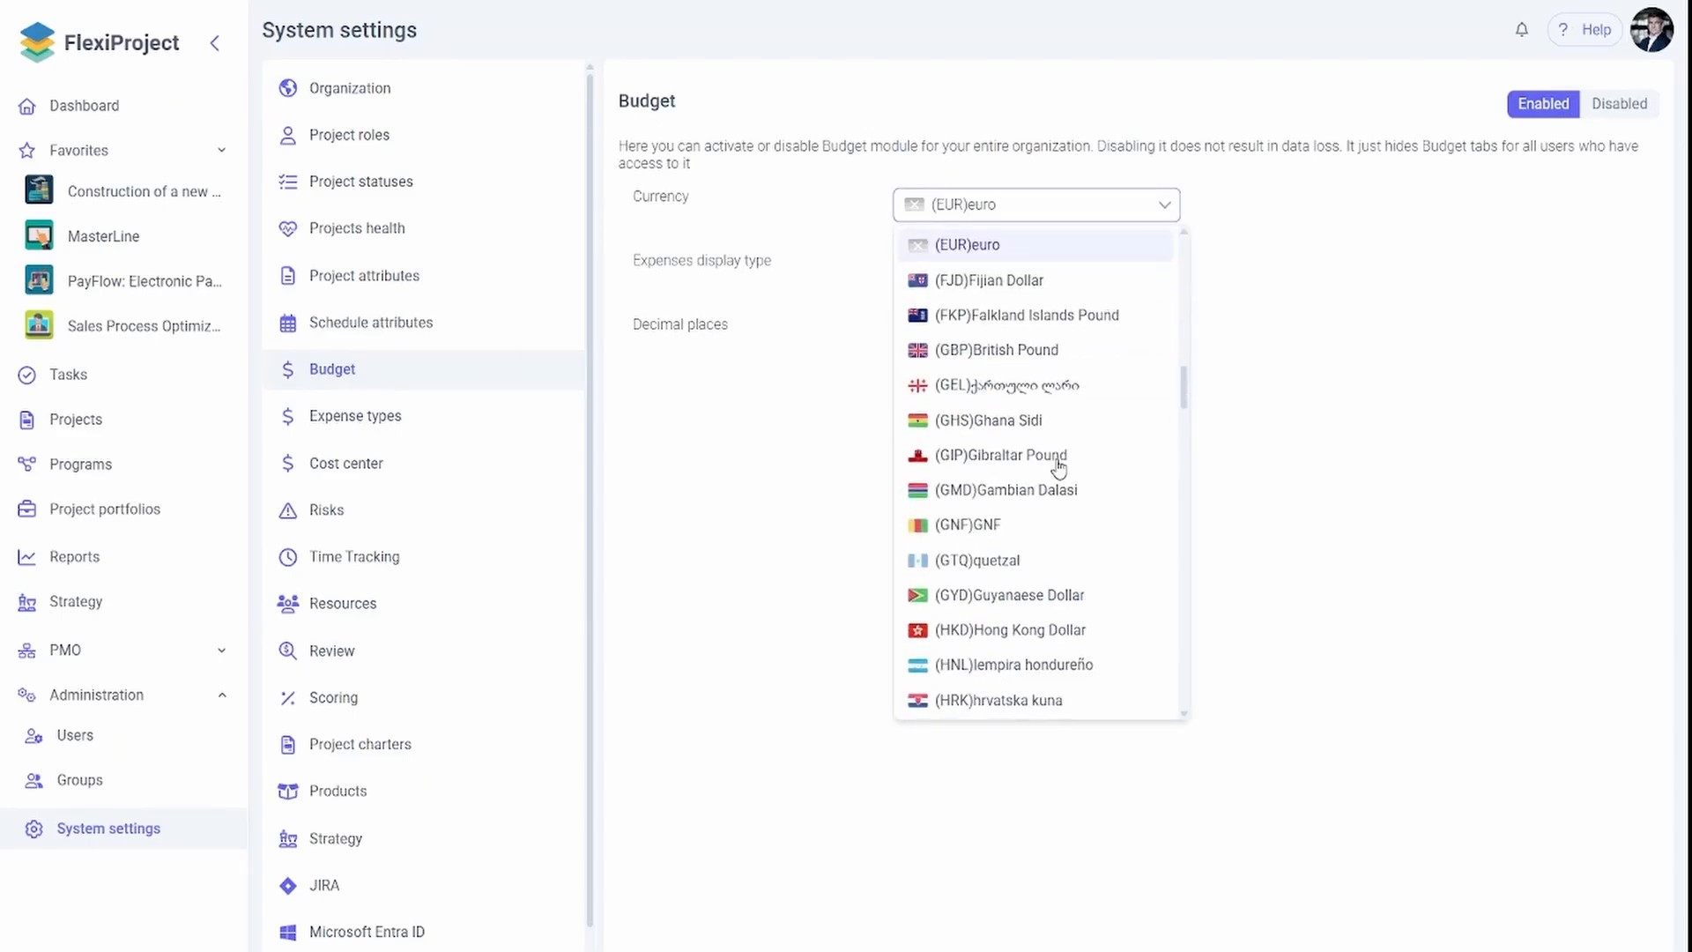
left_click(1423, 393)
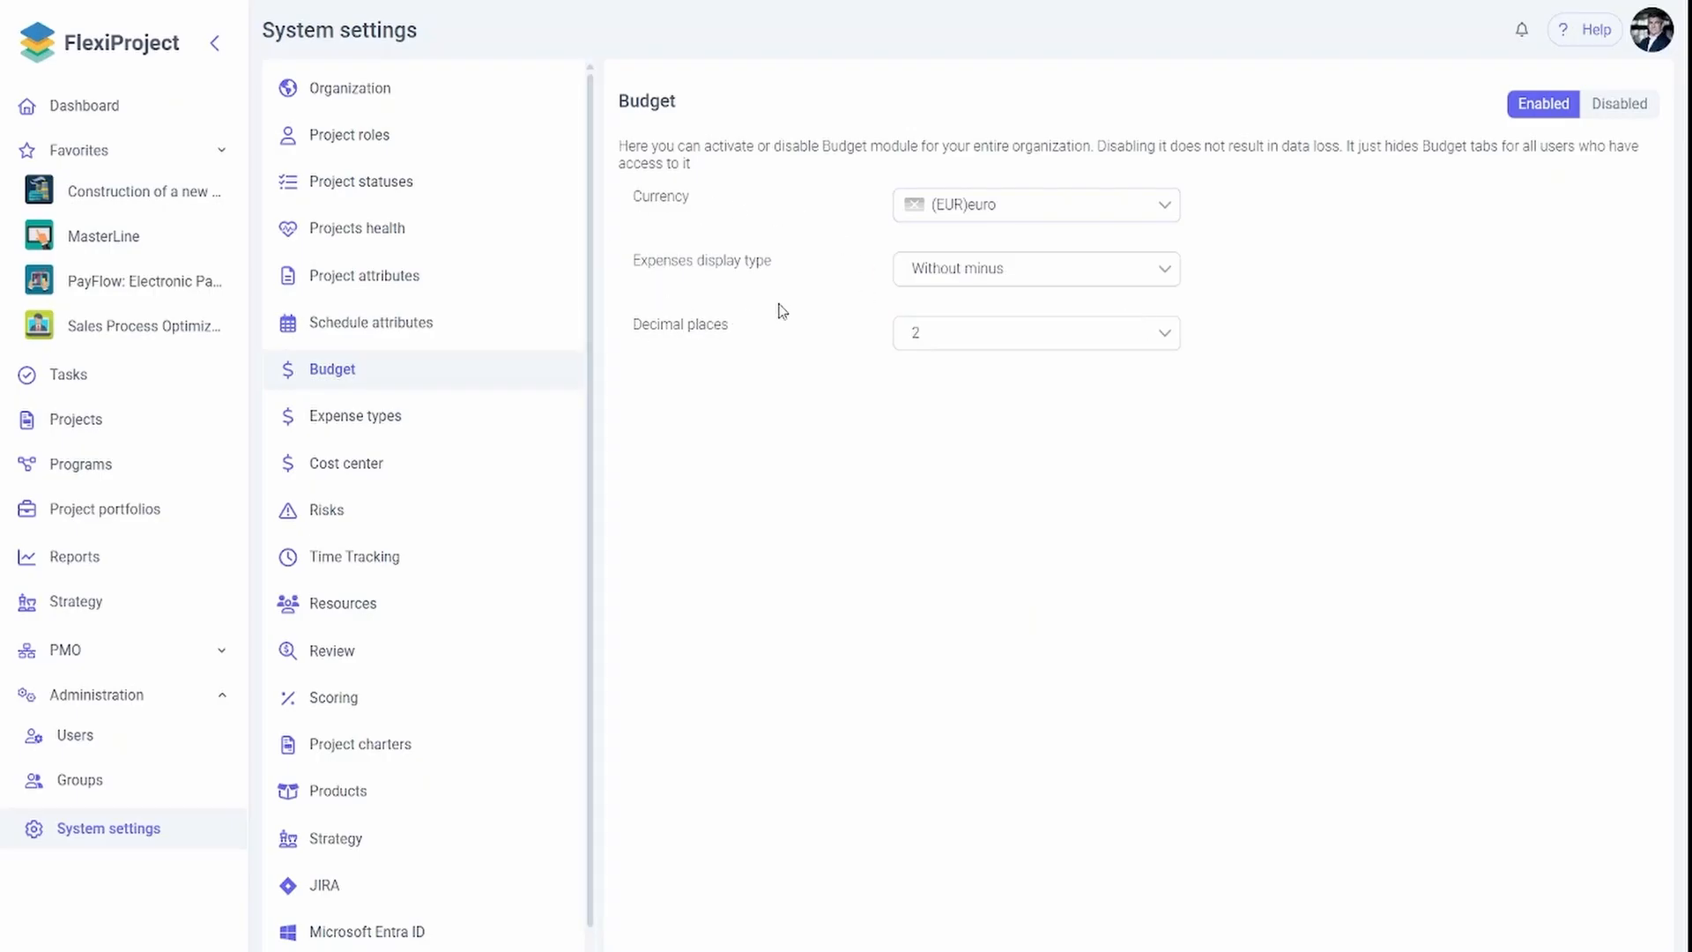
left_click(976, 343)
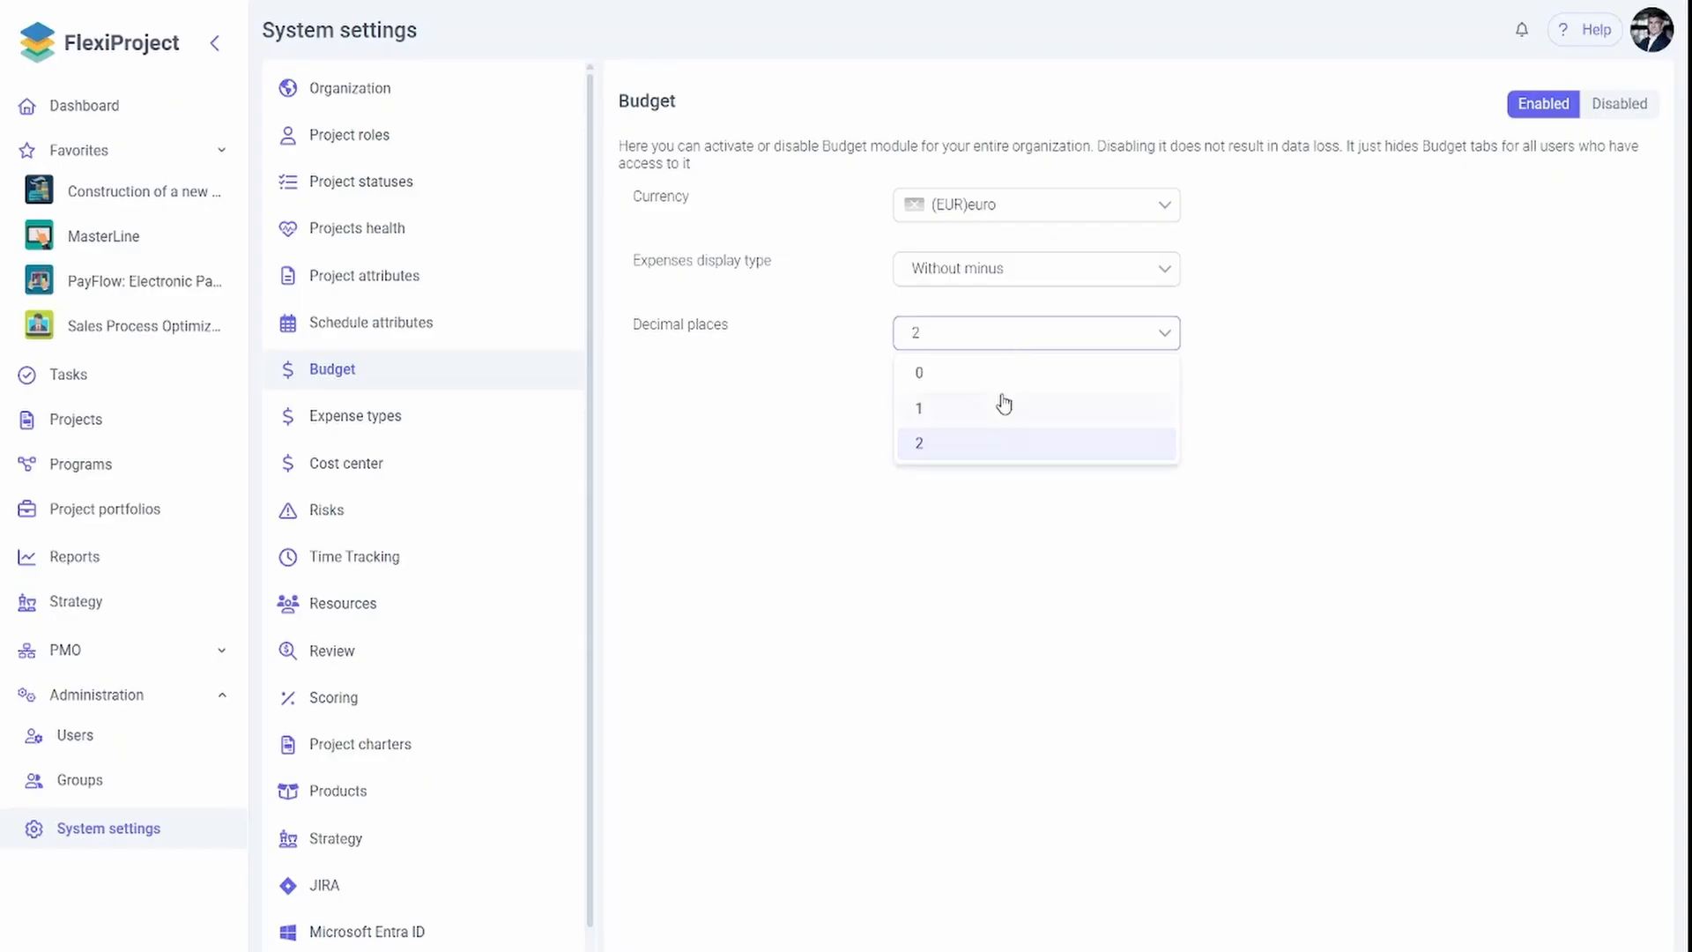
left_click(651, 418)
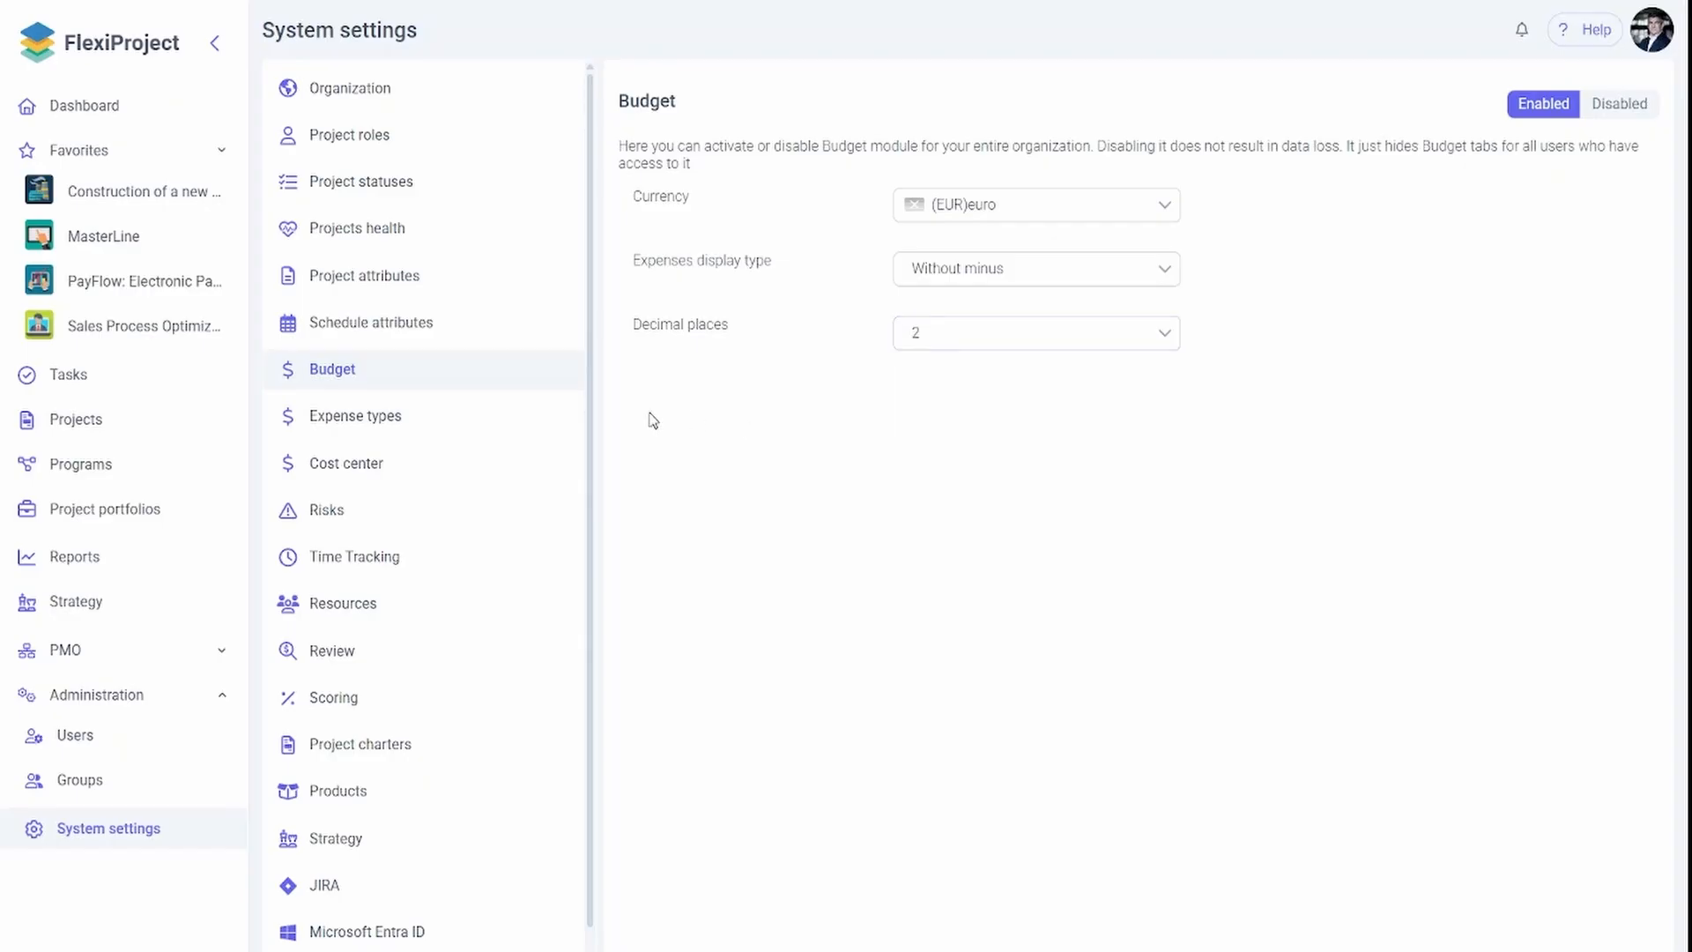
Examine the organization's expense types and cost centers in the system settings, without changing any entries
left_click(522, 426)
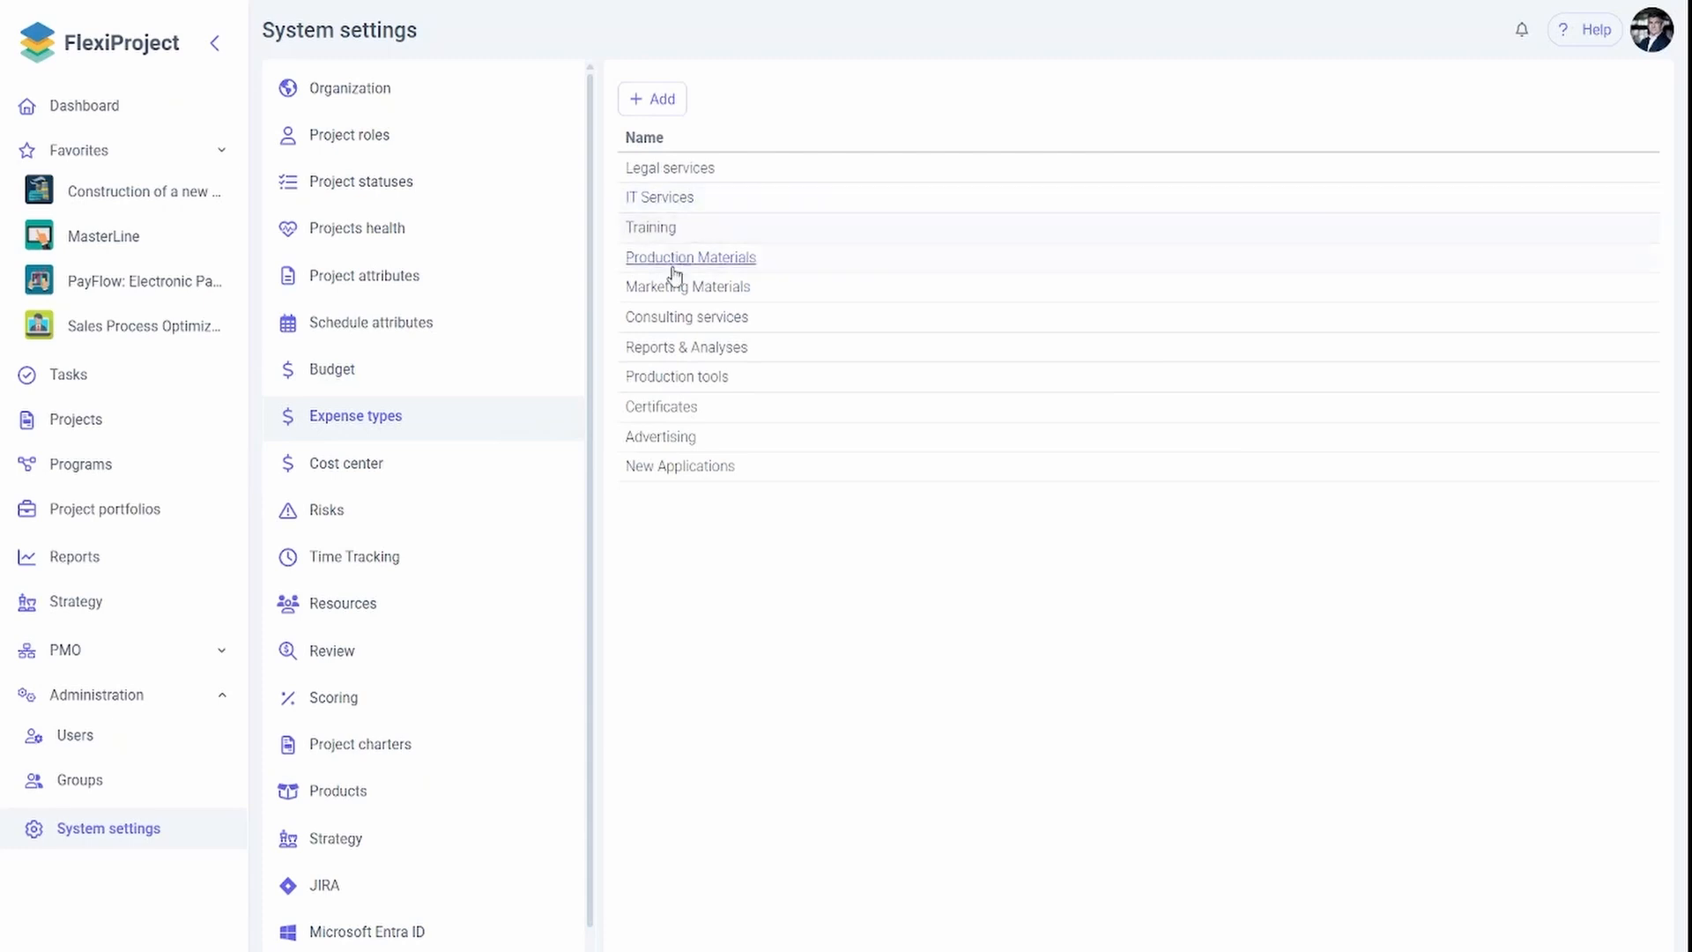
left_click(446, 463)
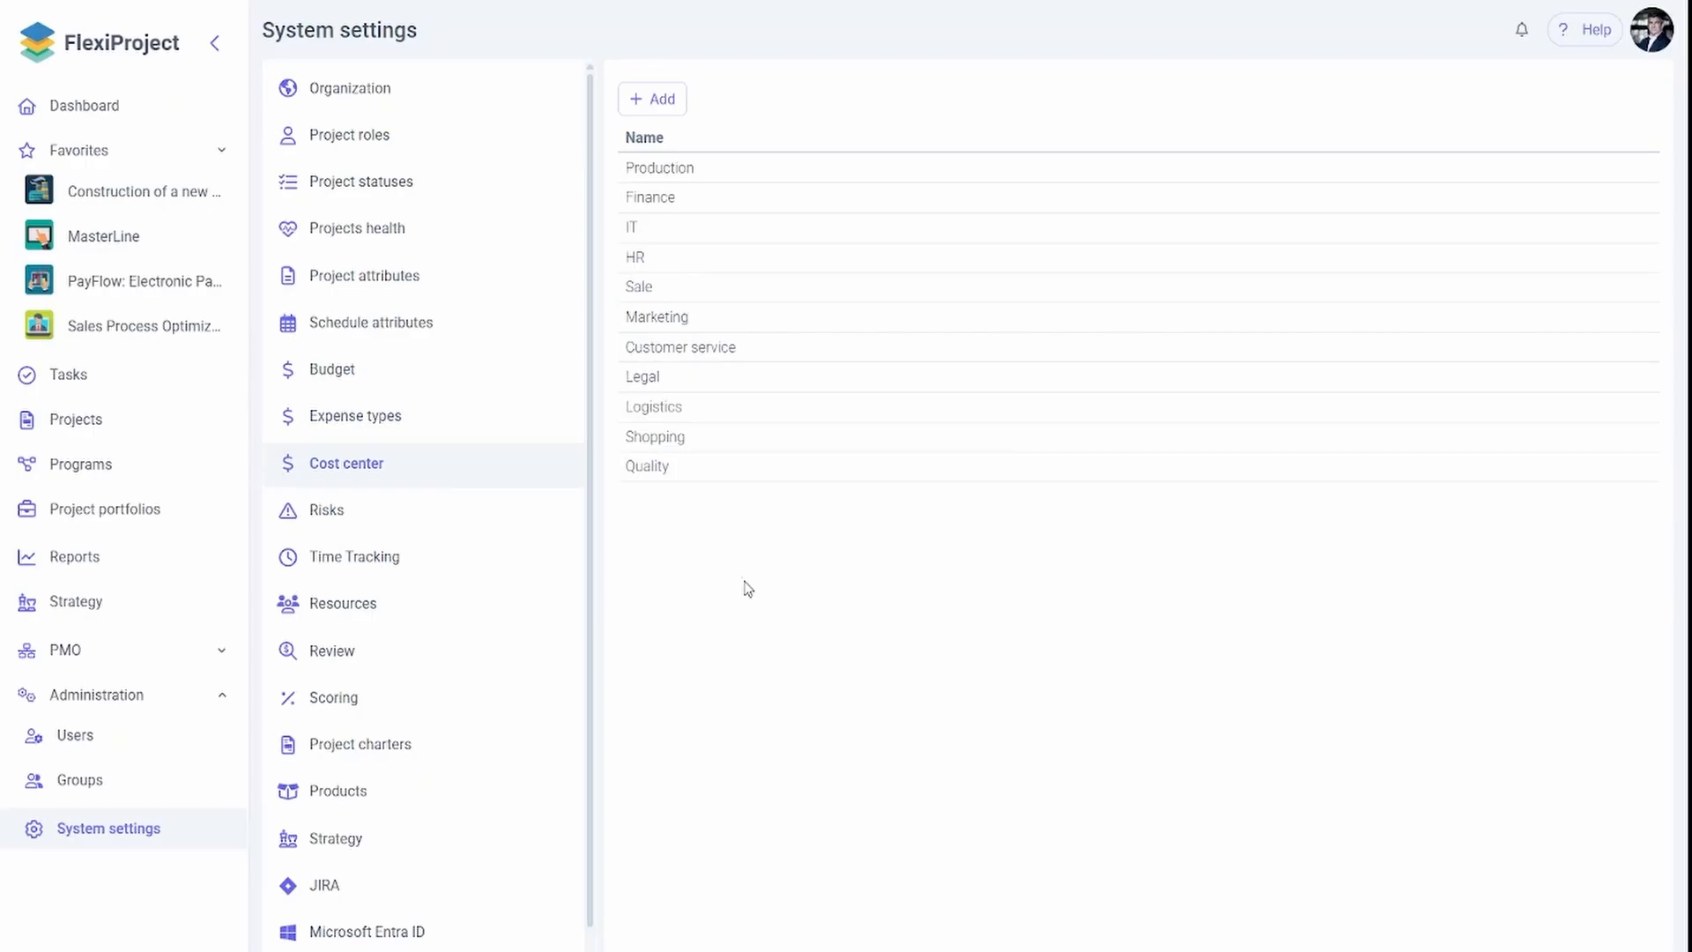
left_click(532, 430)
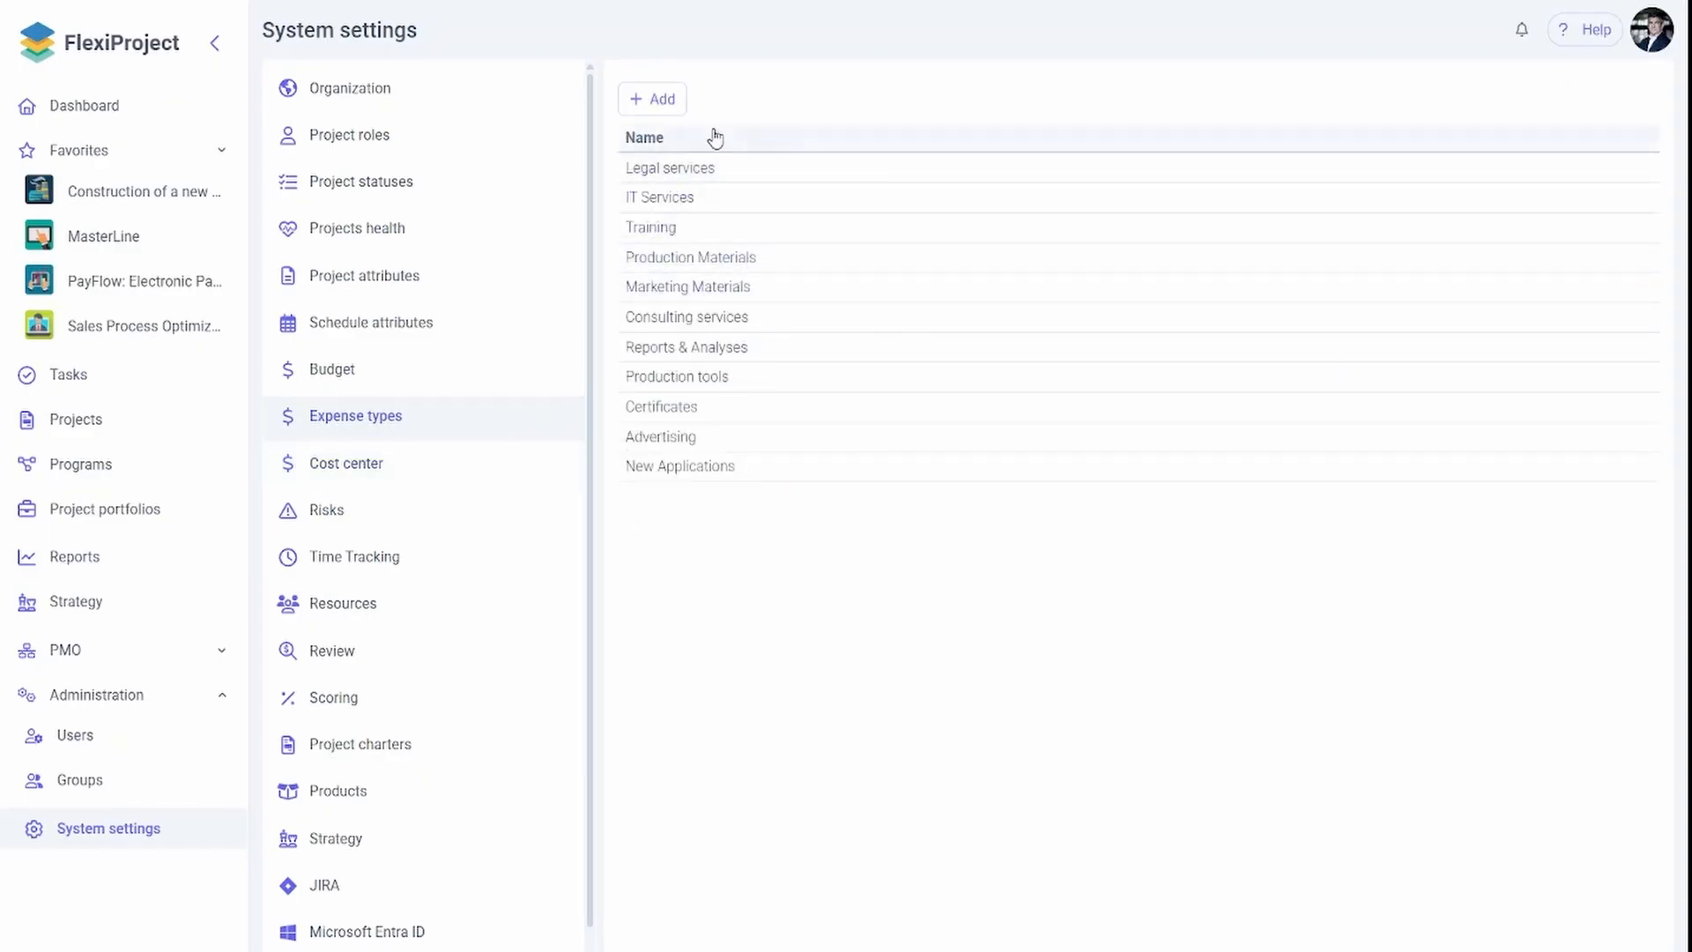
left_click(472, 474)
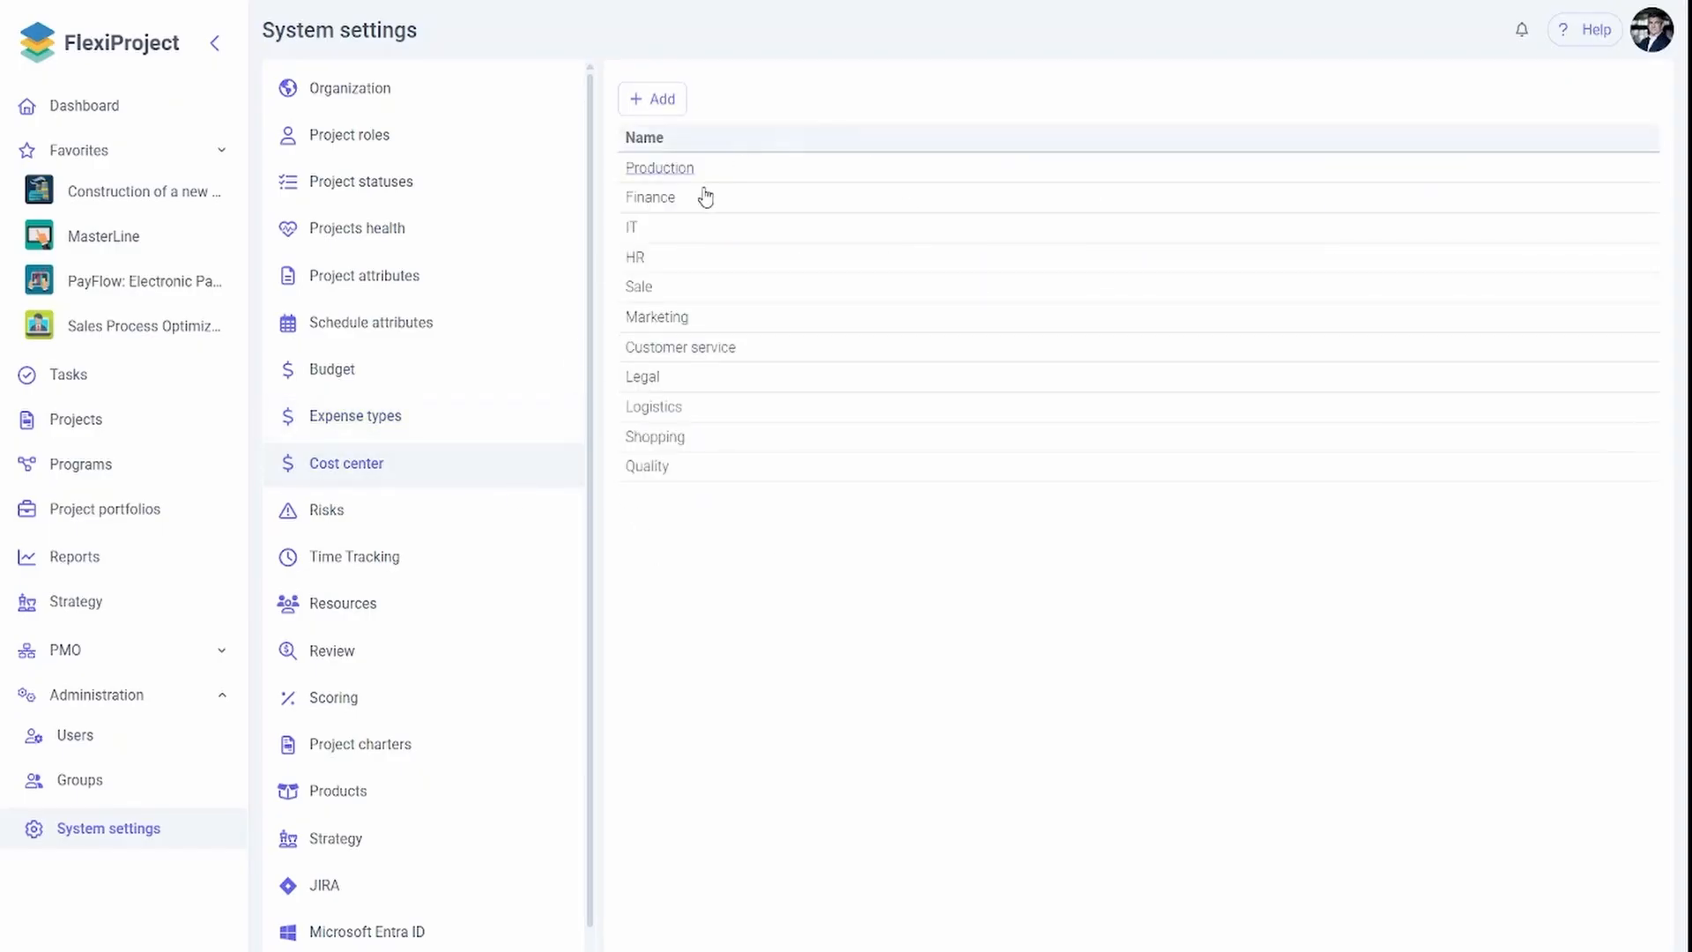
Examine the Risks module's probability scale, impact scale and risk categories in the system settings
left_click(530, 523)
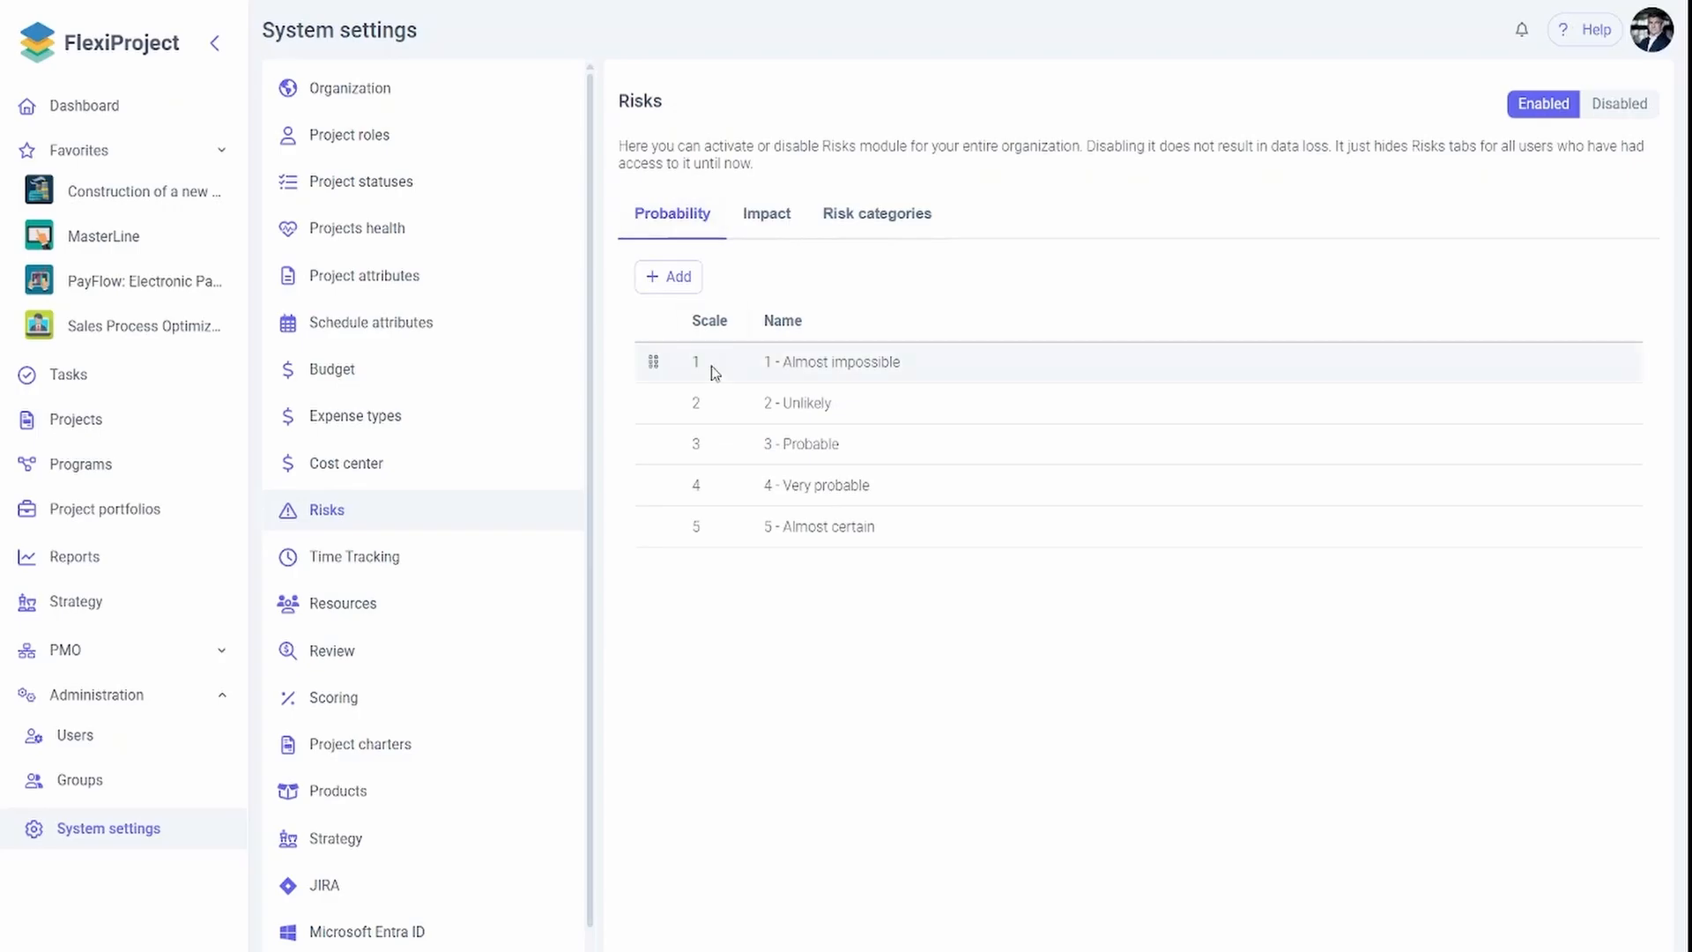
left_click(838, 530)
left_click(998, 560)
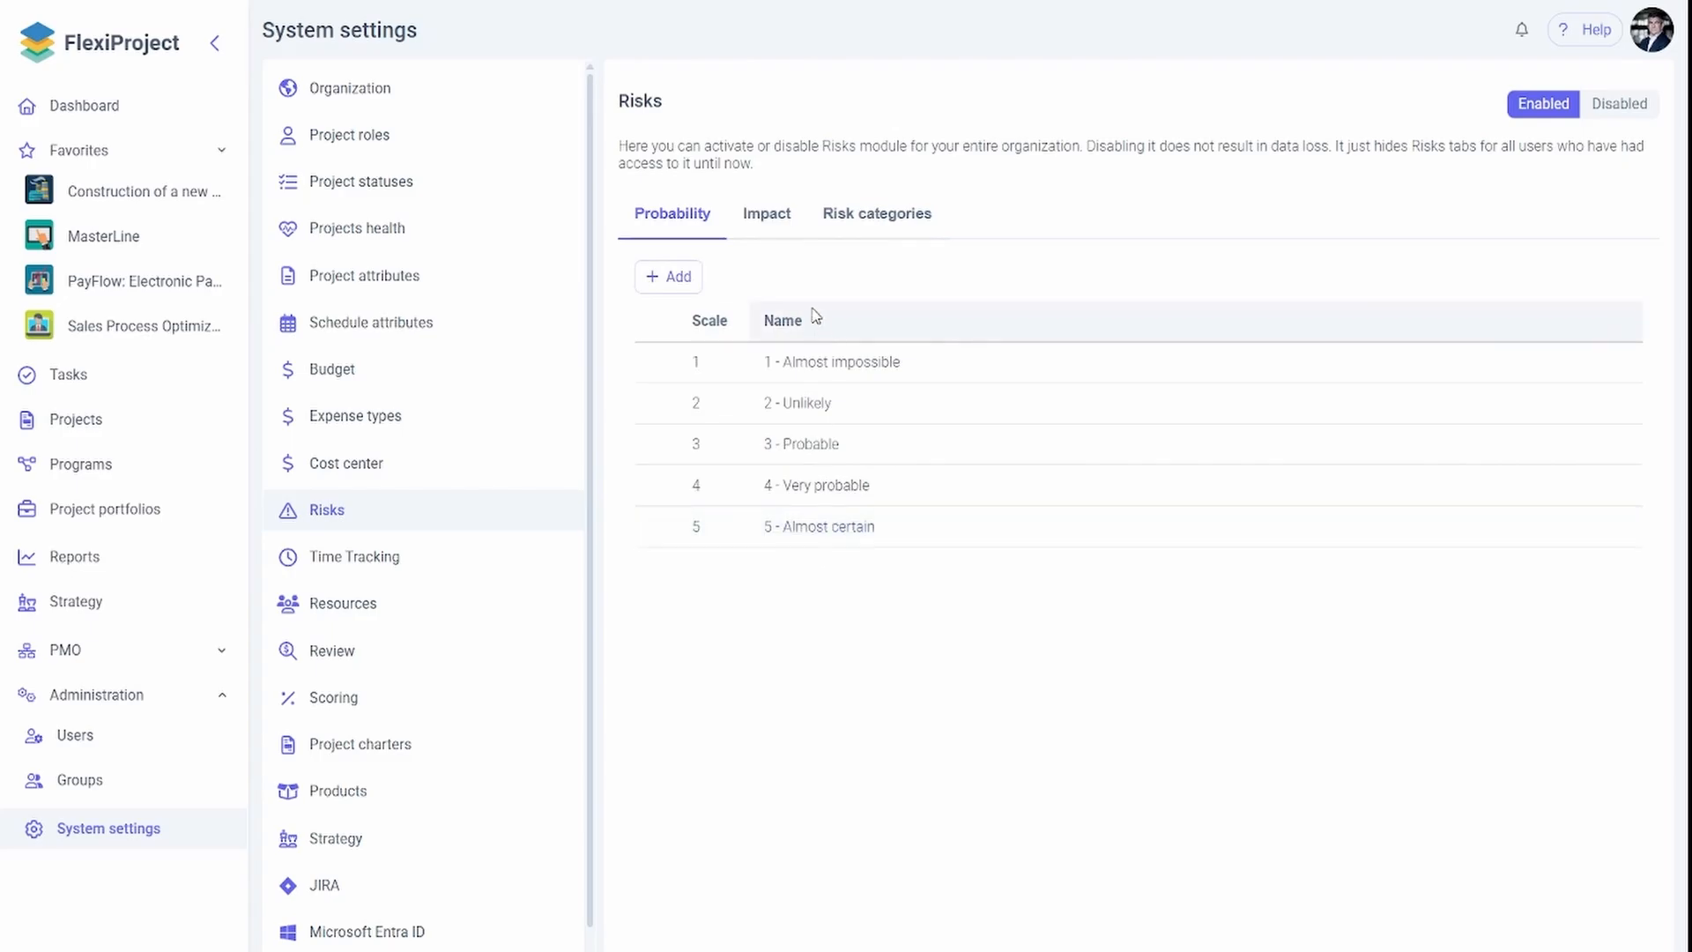
left_click(763, 221)
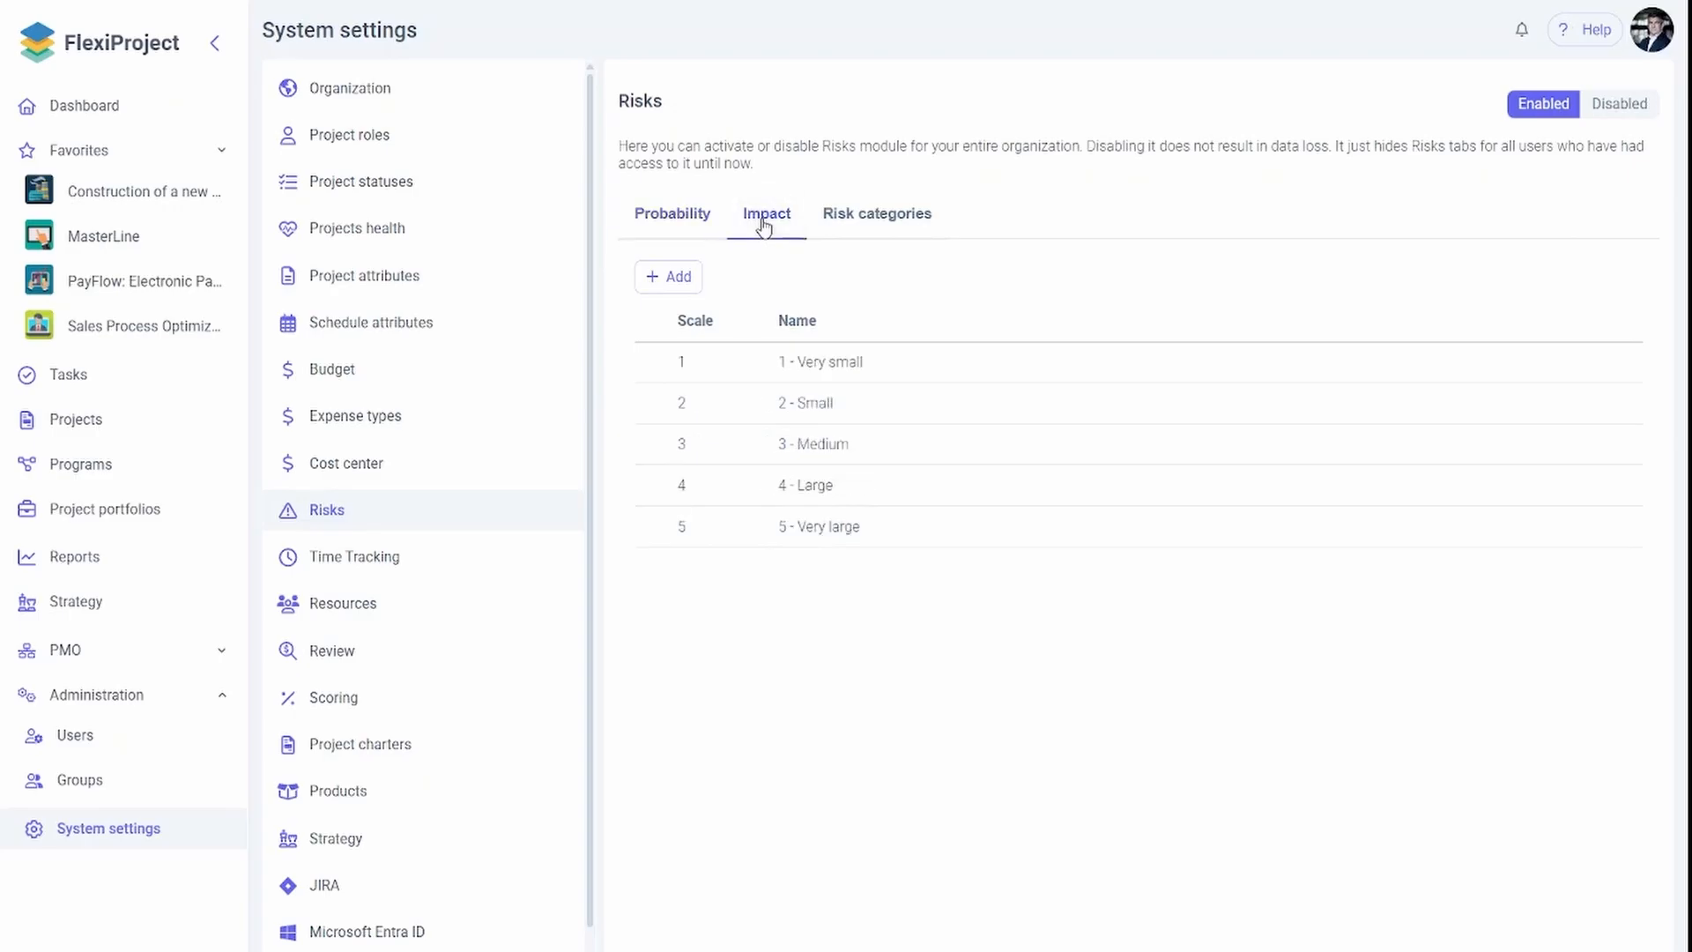
left_click(892, 225)
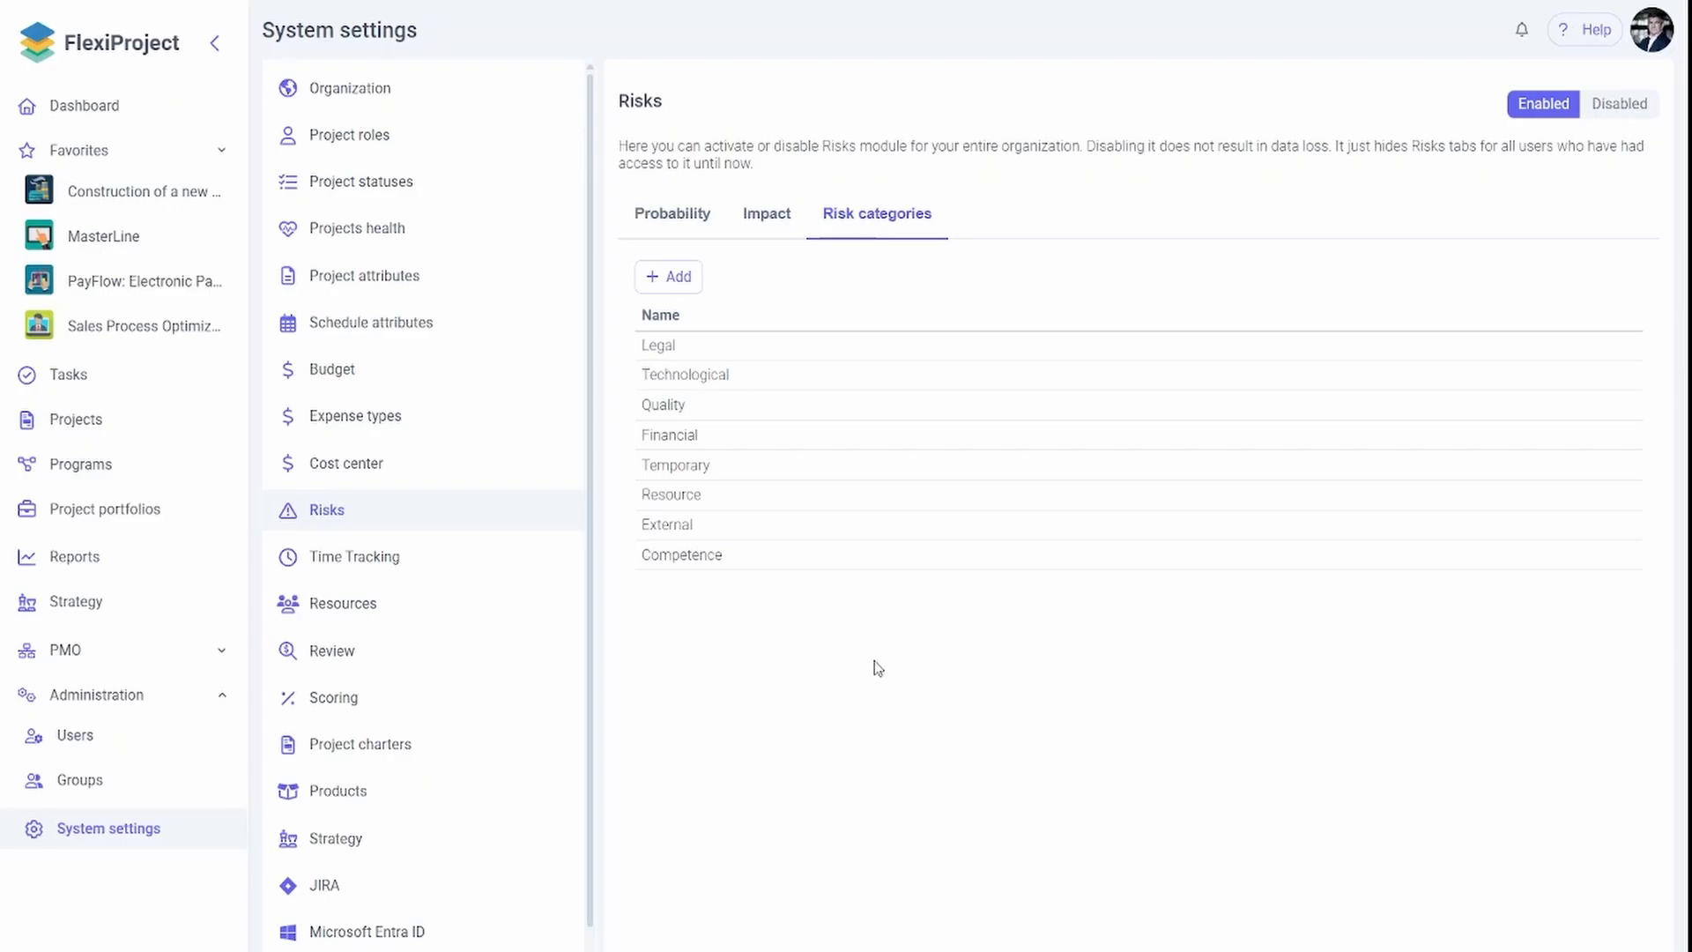
Filter the Sales Process Optimization risks to impact 3 - Medium and probability 5 - Almost certain, and inspect the "Incomplete current-state process data" risk
left_click(162, 327)
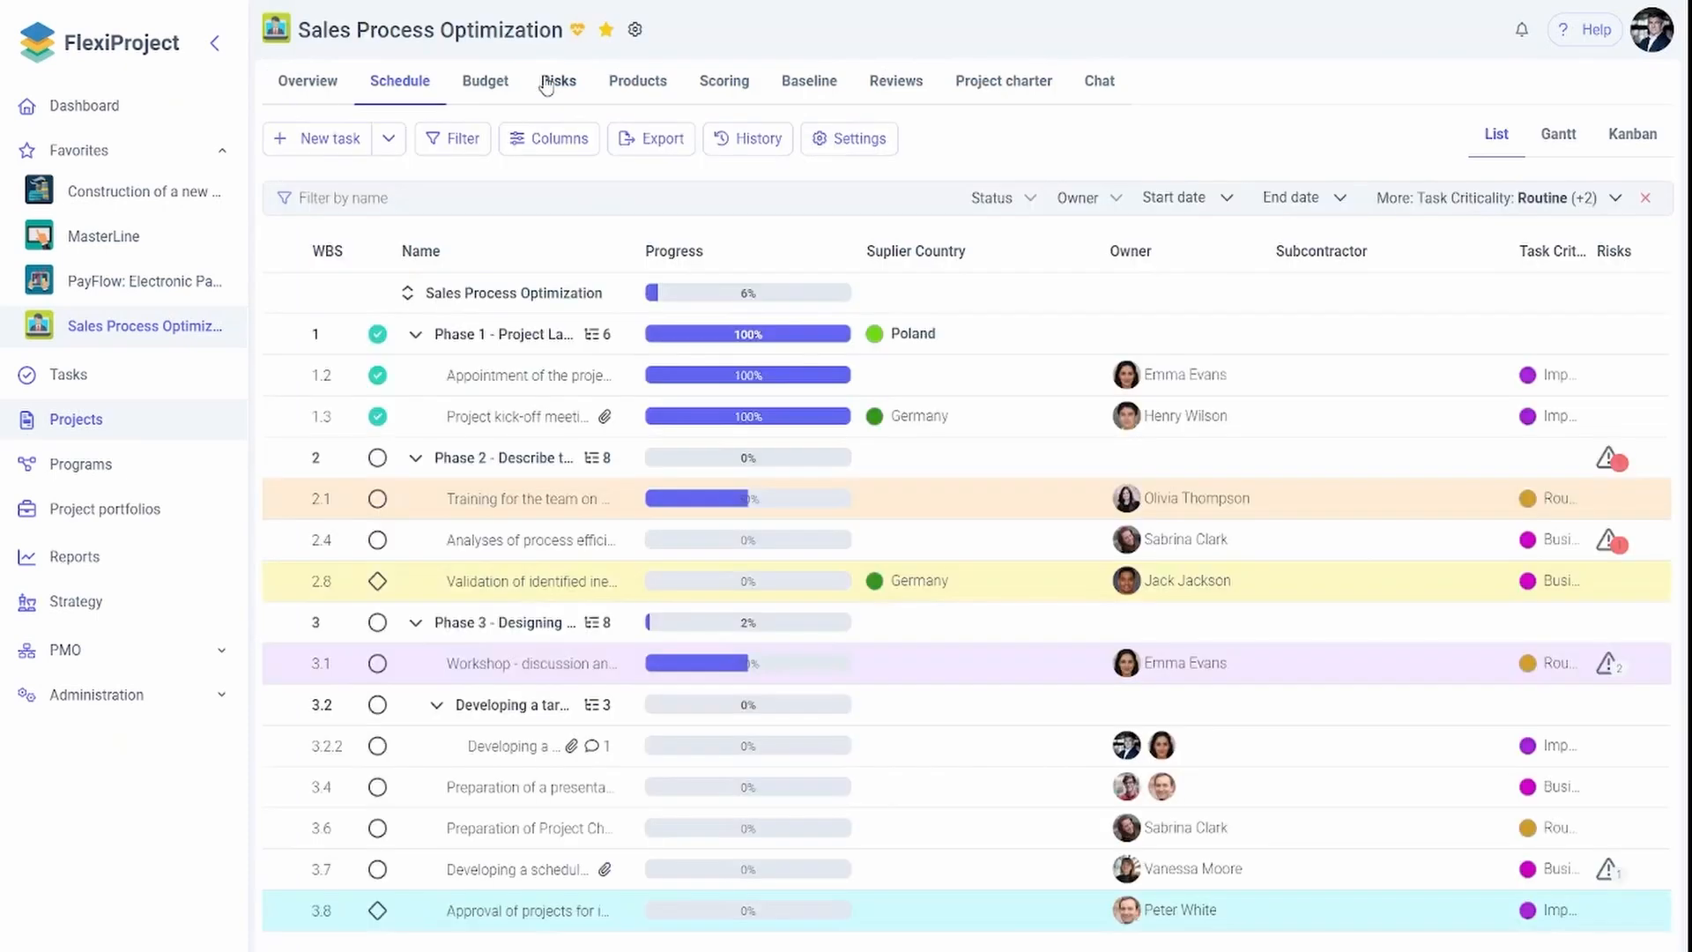
left_click(569, 91)
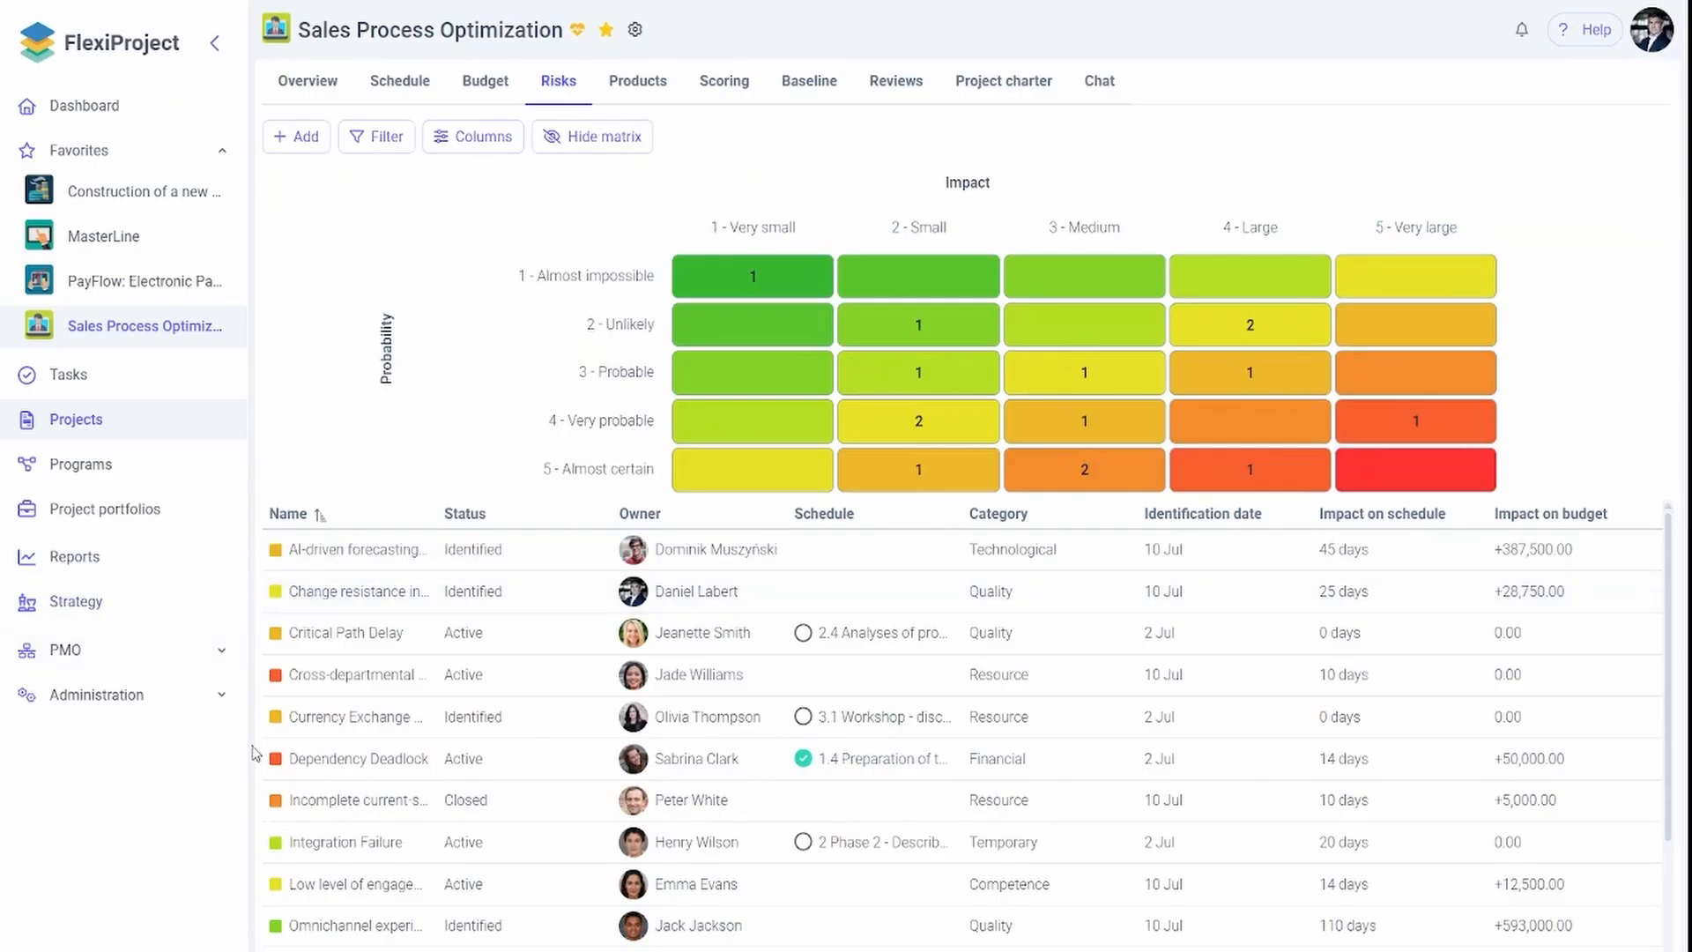
left_click(1104, 488)
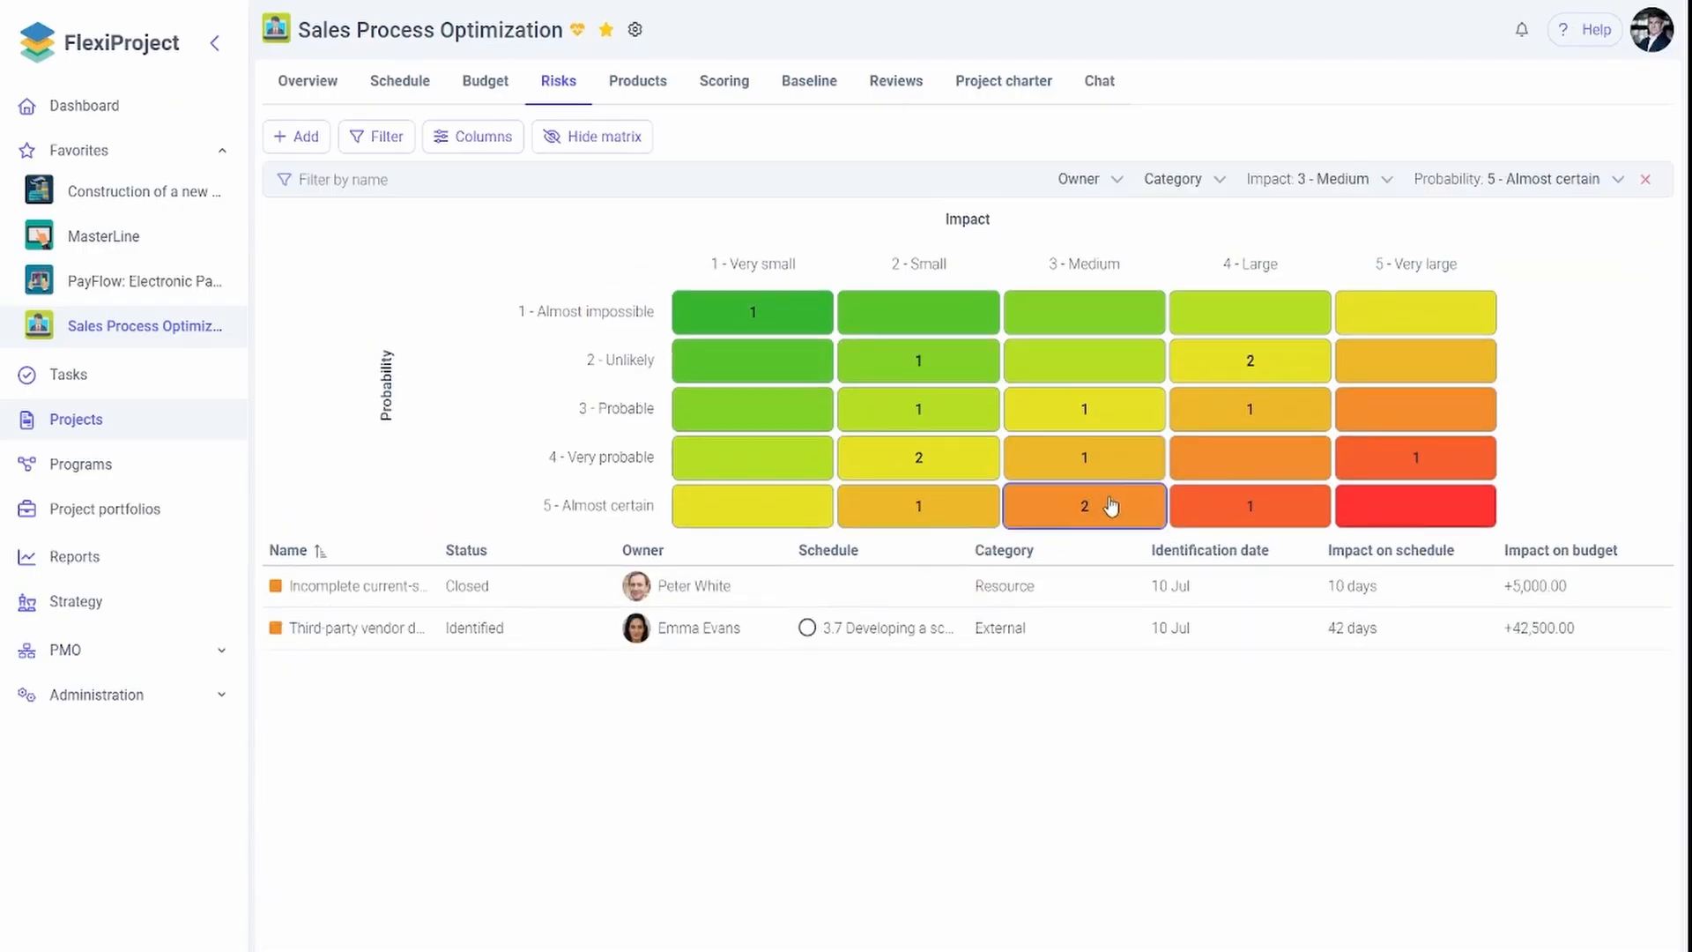
left_click(357, 588)
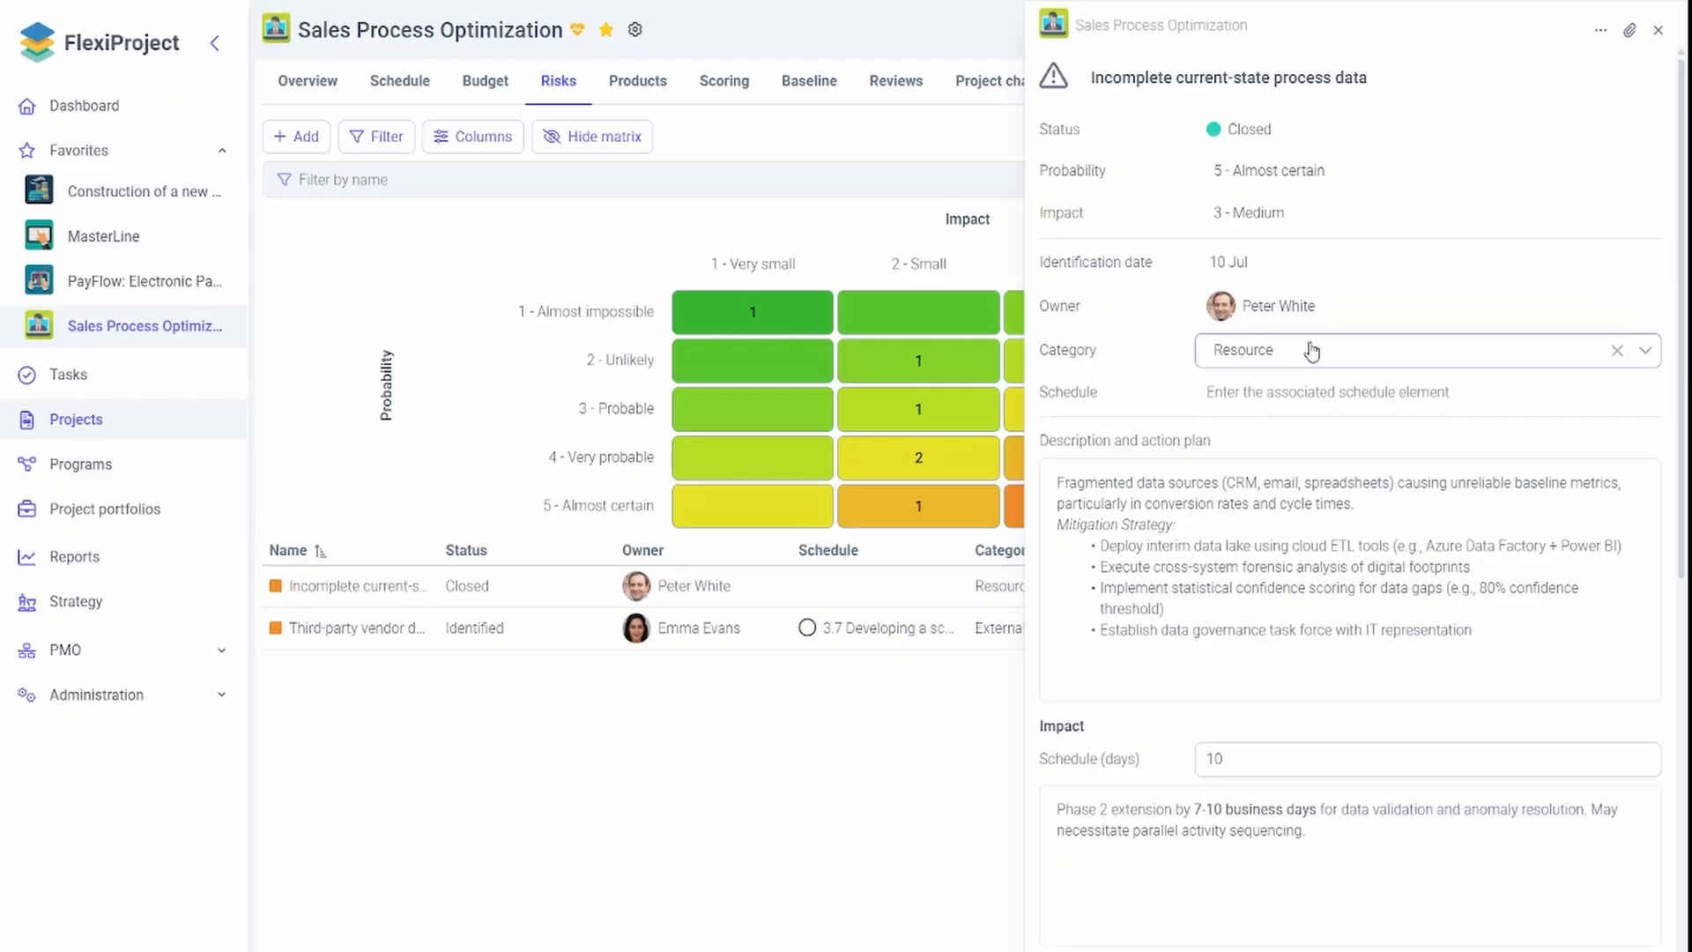
left_click(1657, 30)
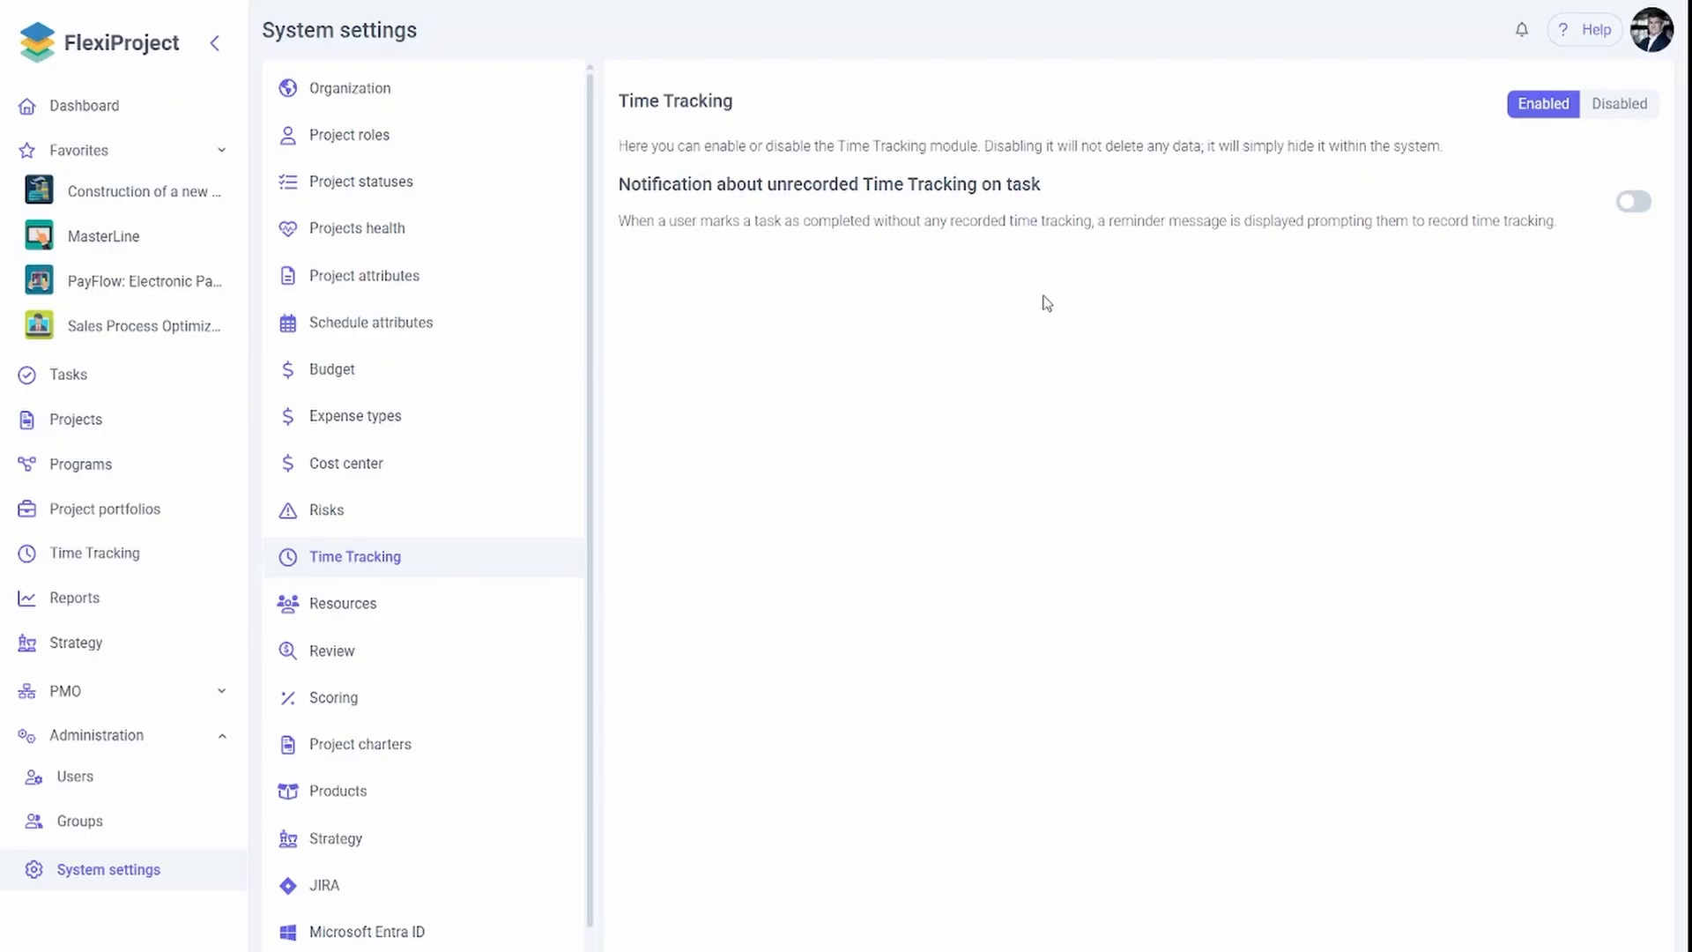
Turn on the notification about unrecorded Time Tracking on tasks and open the My tasks list
left_click(1632, 202)
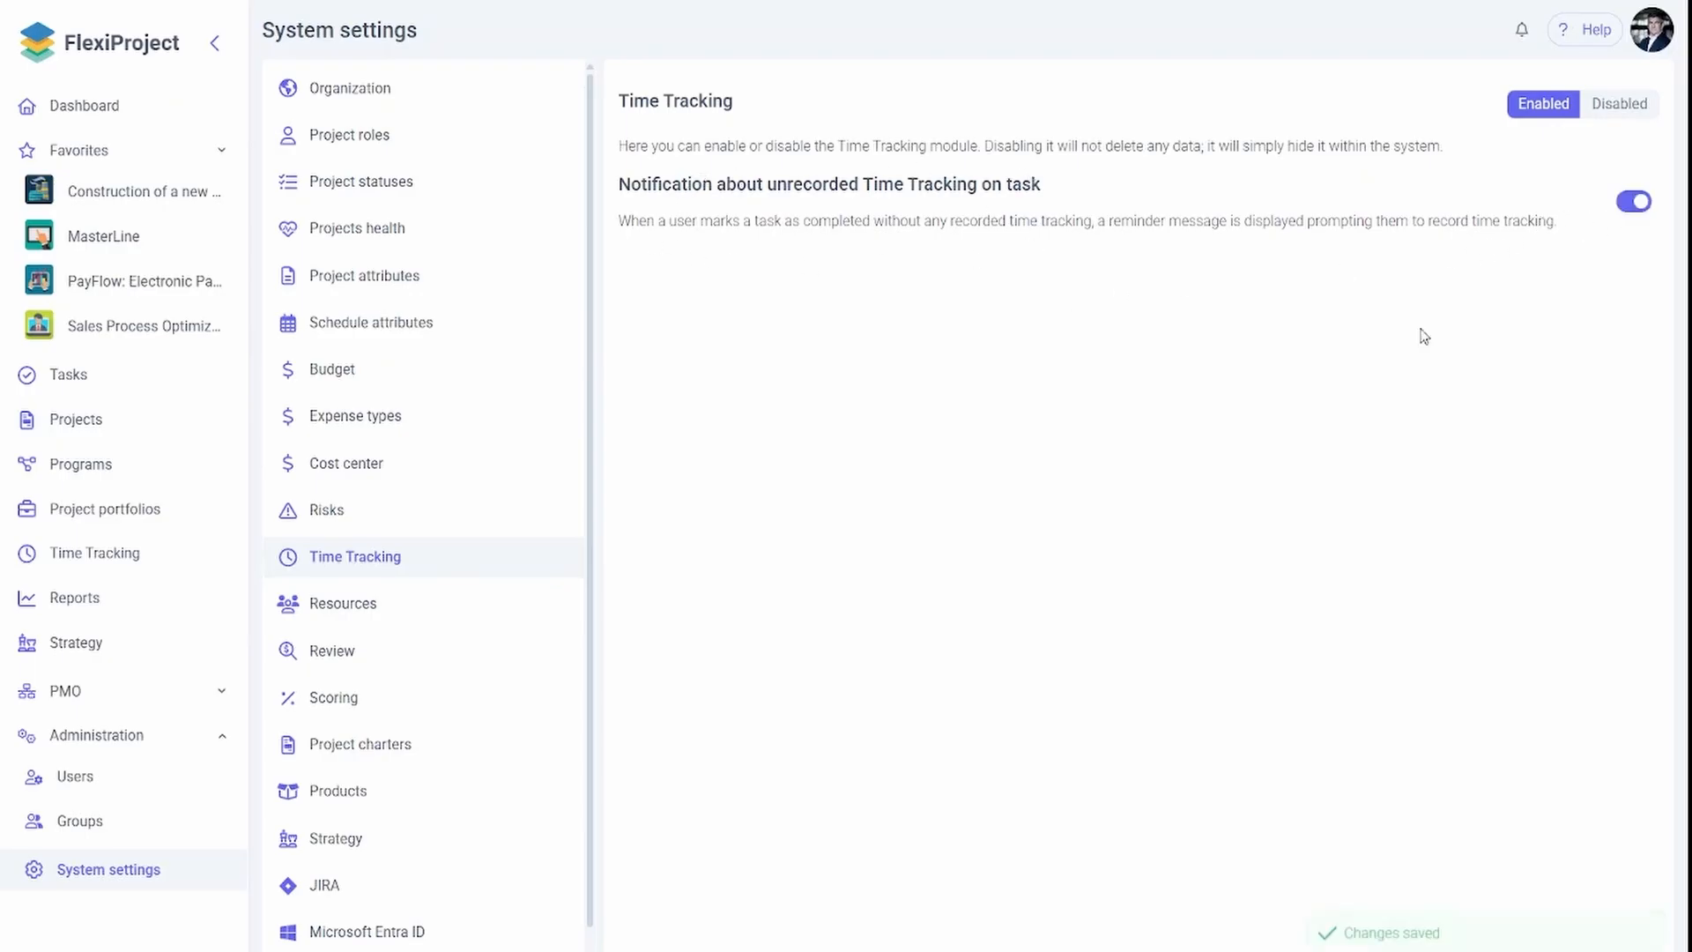
left_click(117, 384)
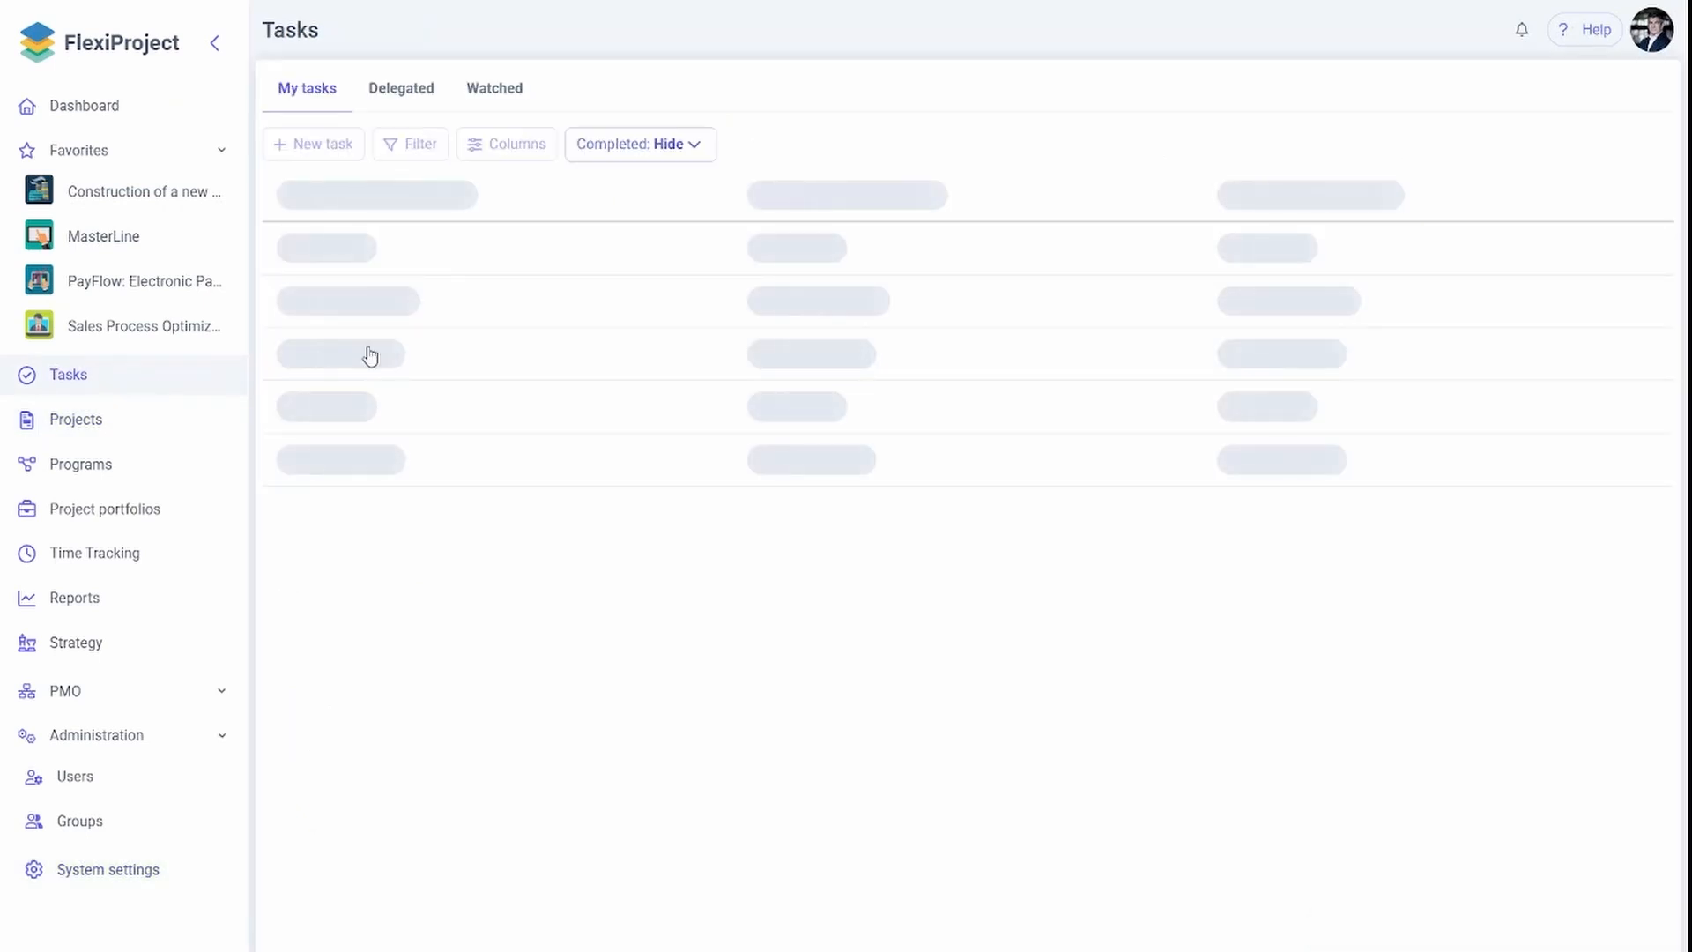
Complete the Detailed product design task and the Upgrade your business plan task starting 1 Oct, and open time registration for the latter
left_click(280, 229)
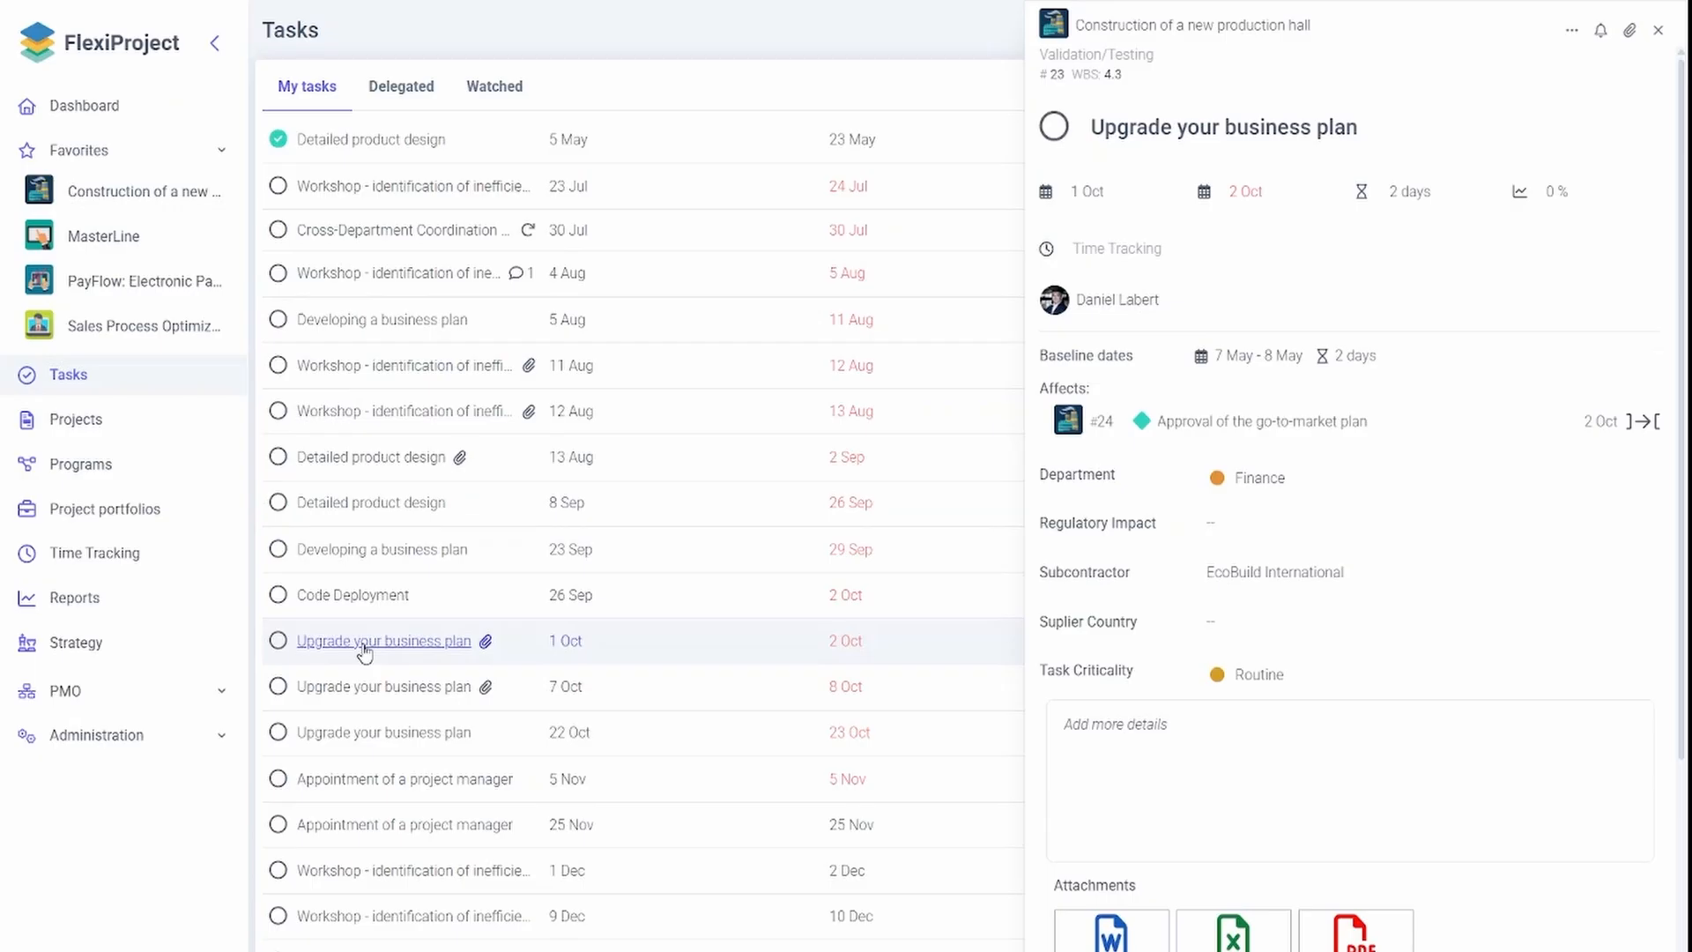
left_click(279, 641)
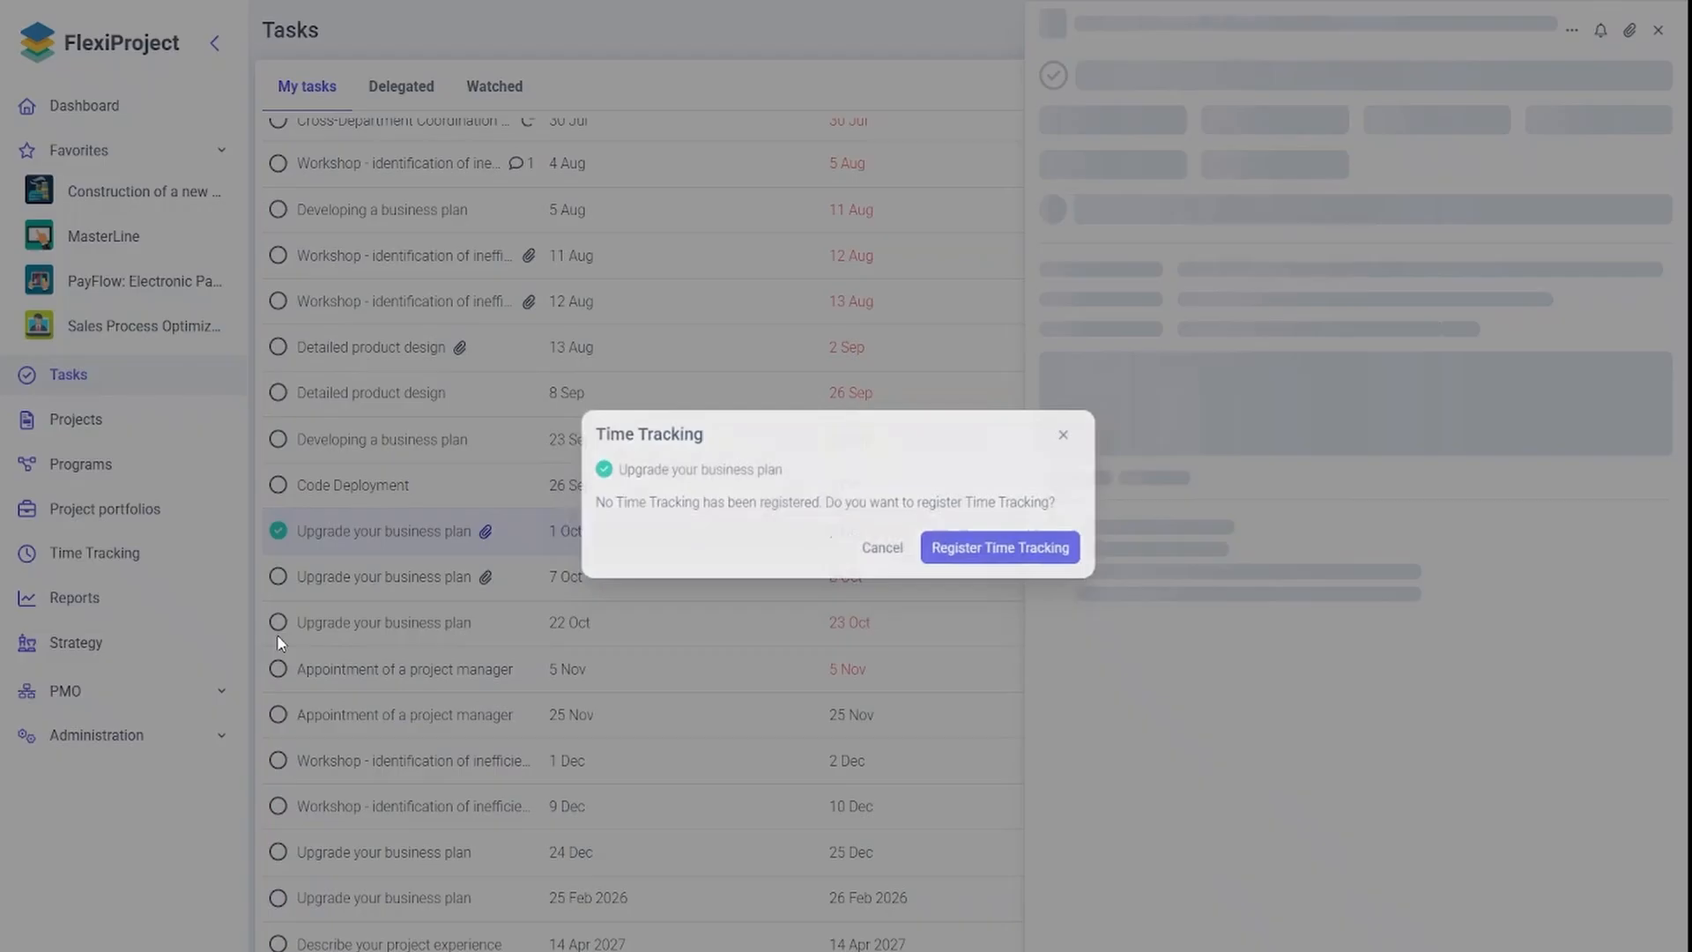
left_click(1007, 554)
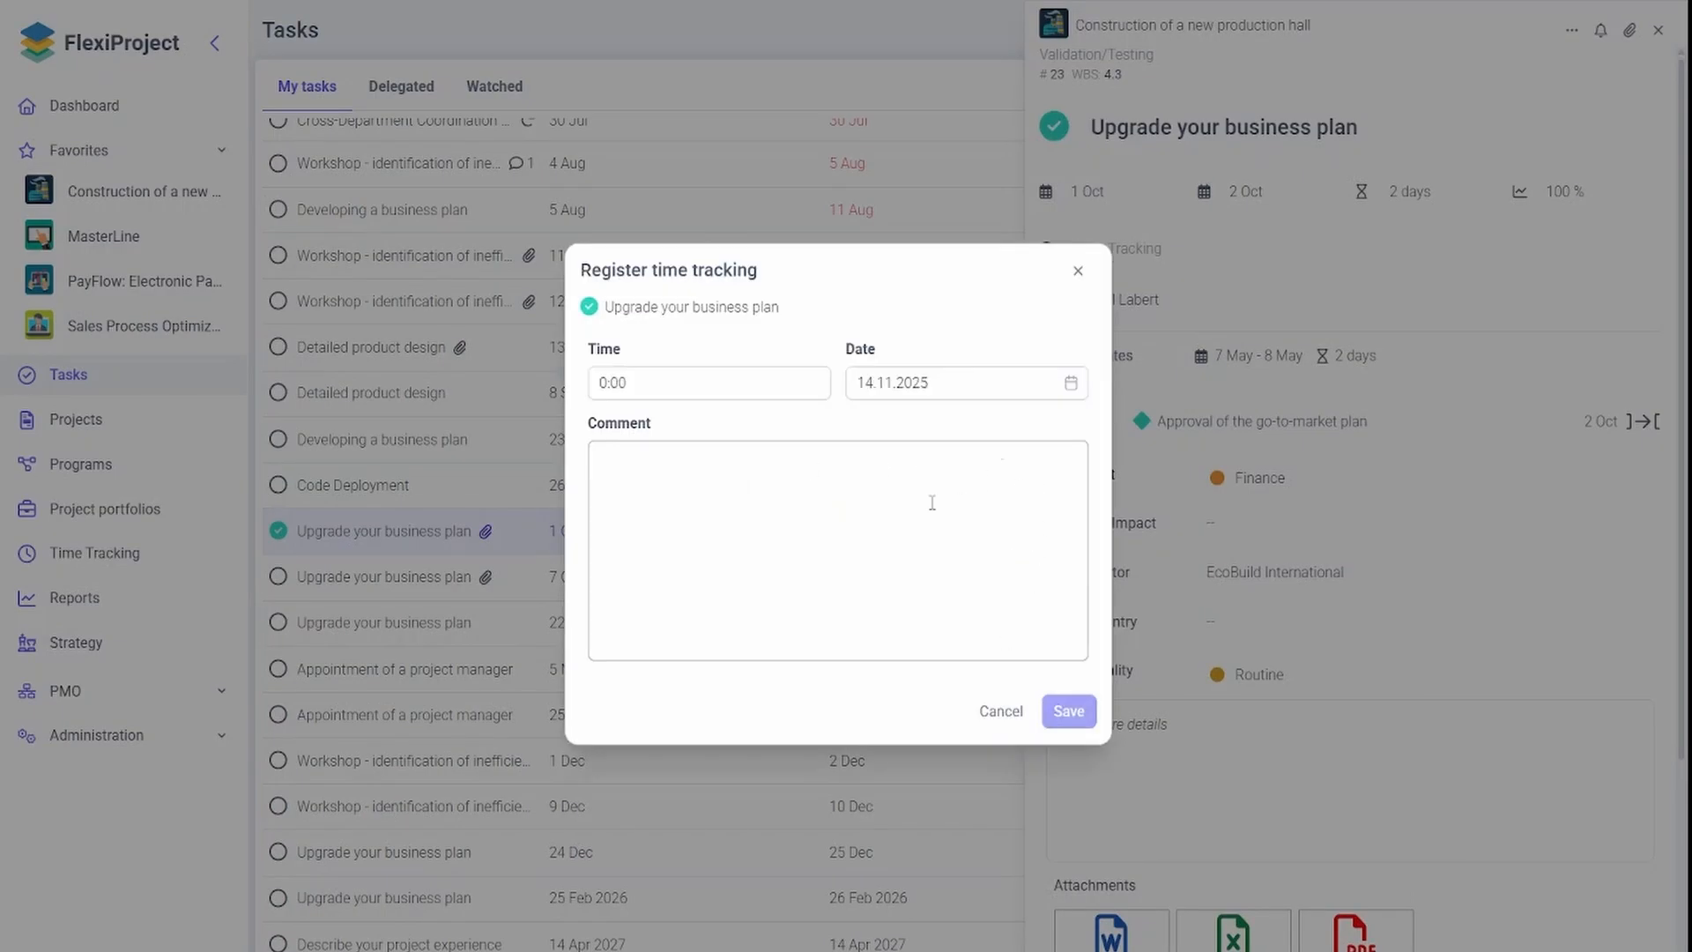
left_click(932, 547)
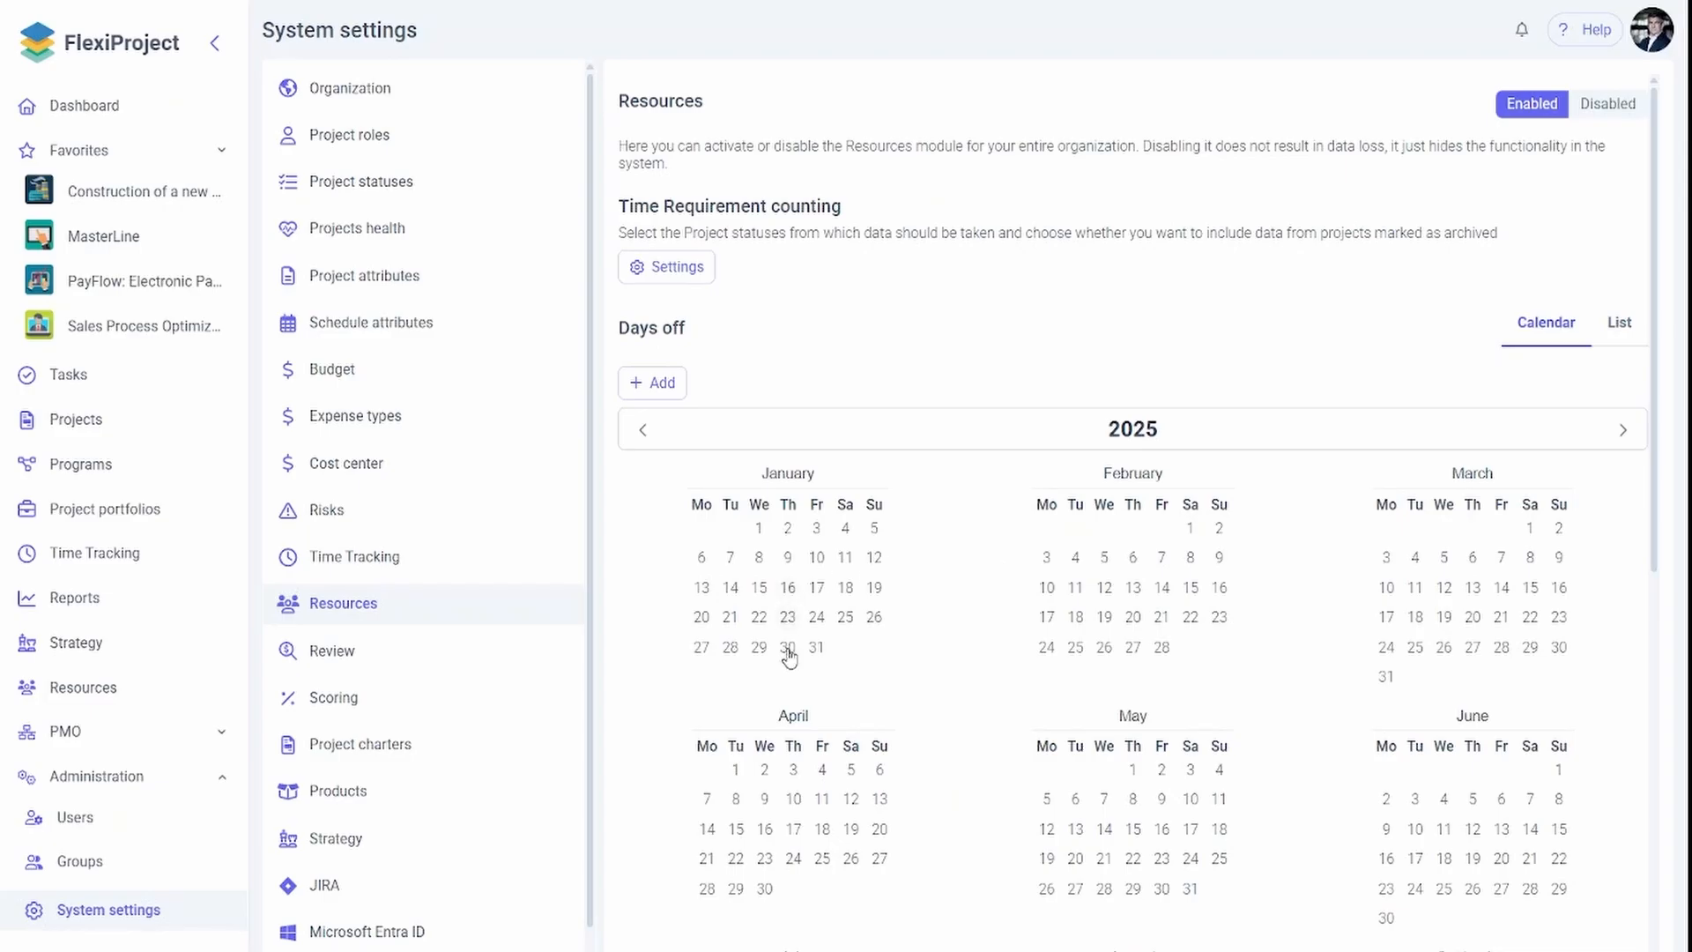
Examine the Resources module's days off calendar and Time Requirement counting options, keeping the existing settings
scroll(1050, 639, "down", 3)
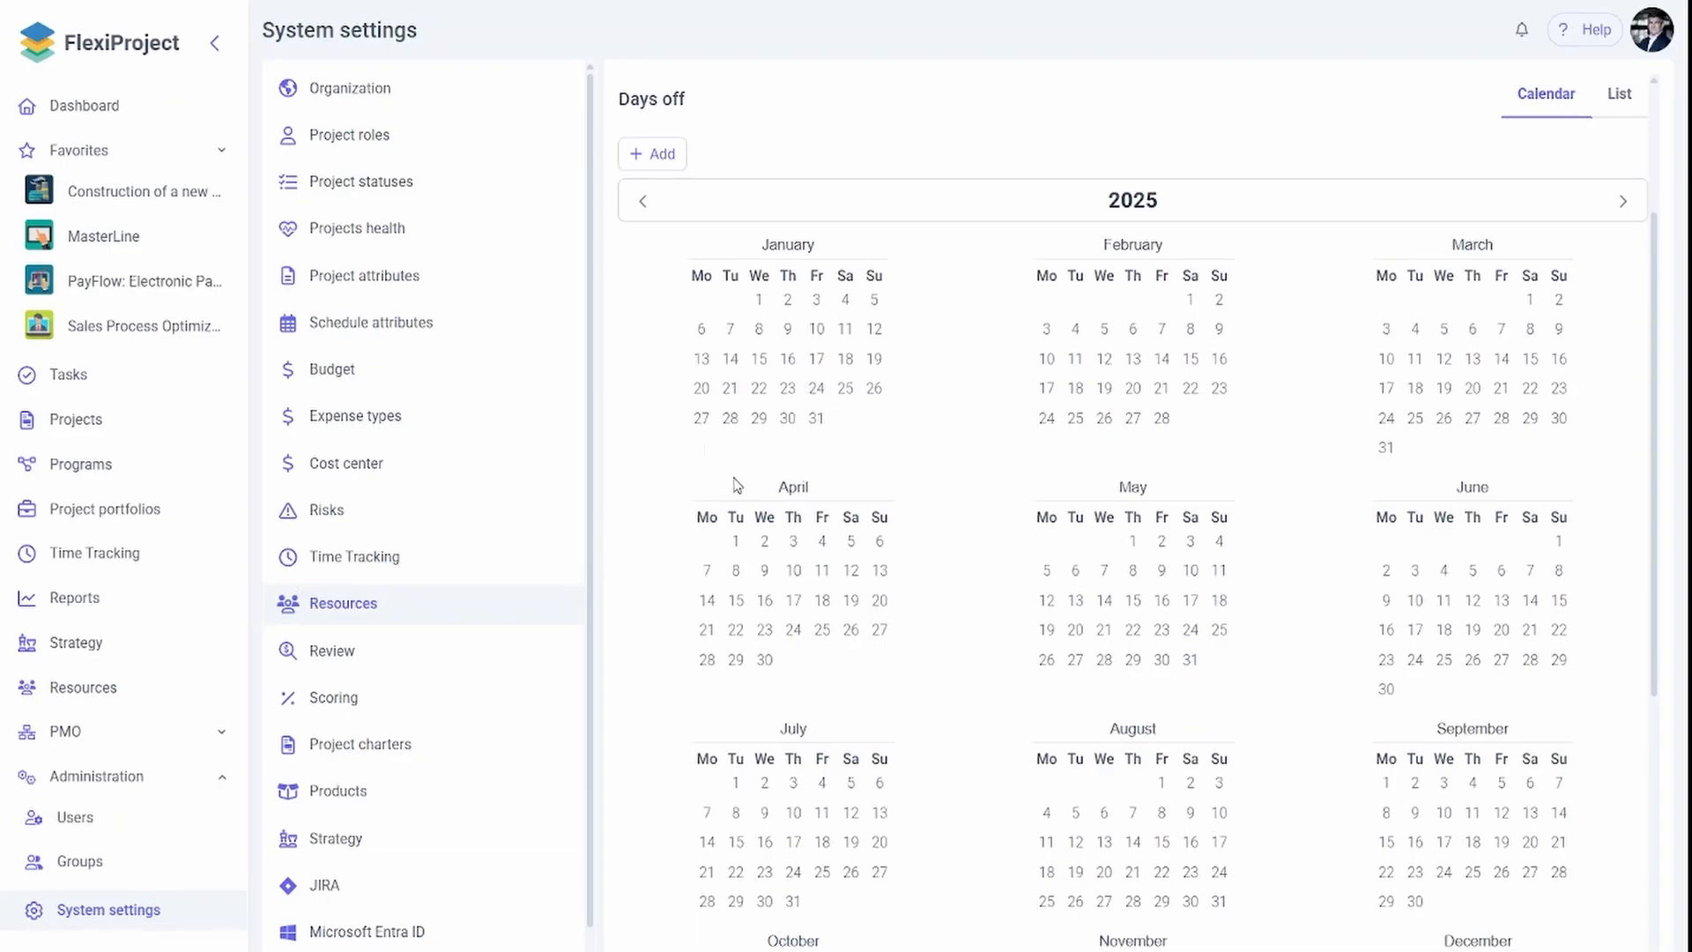
scroll(970, 626, "up", 3)
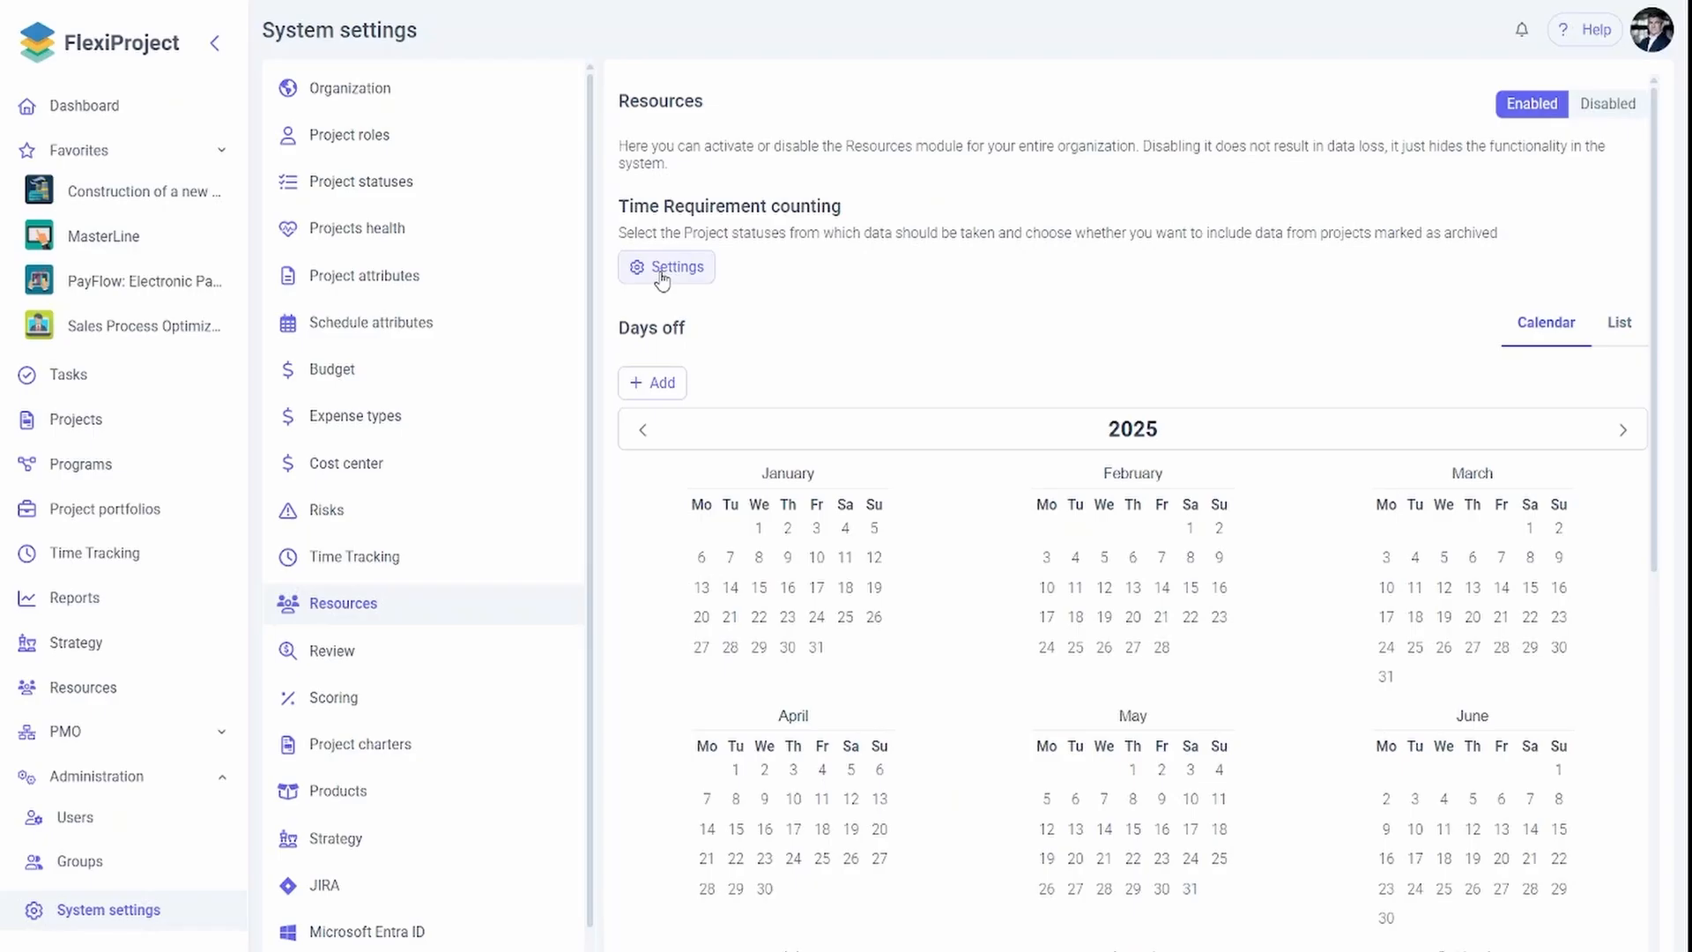
left_click(662, 275)
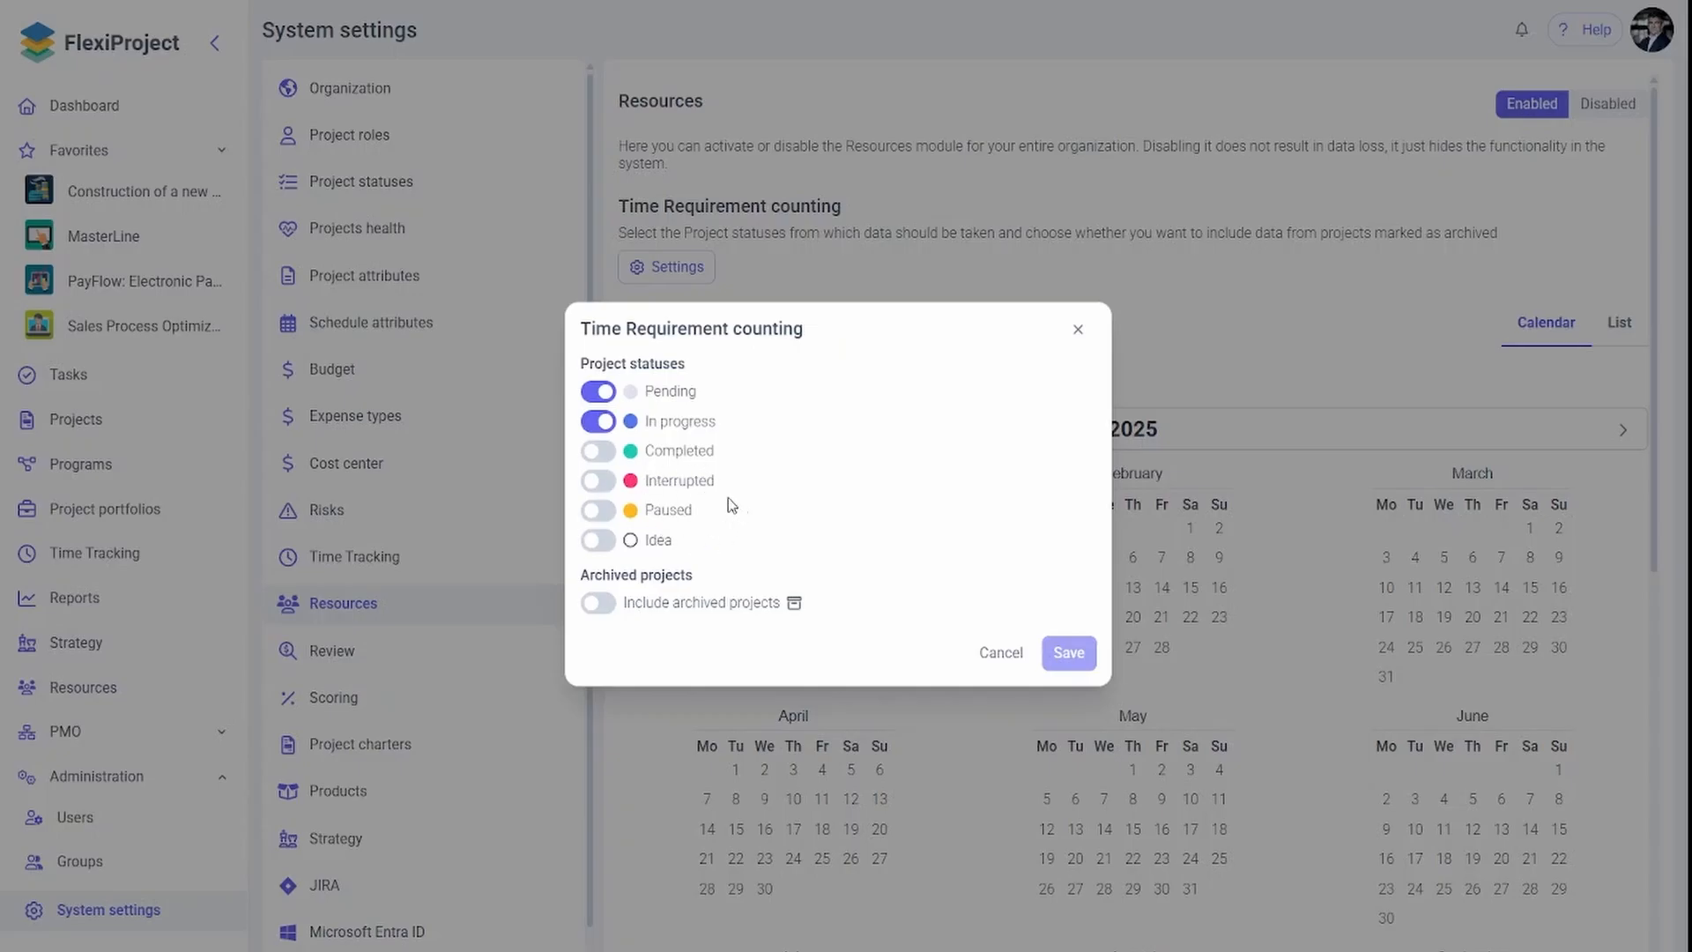
left_click(994, 659)
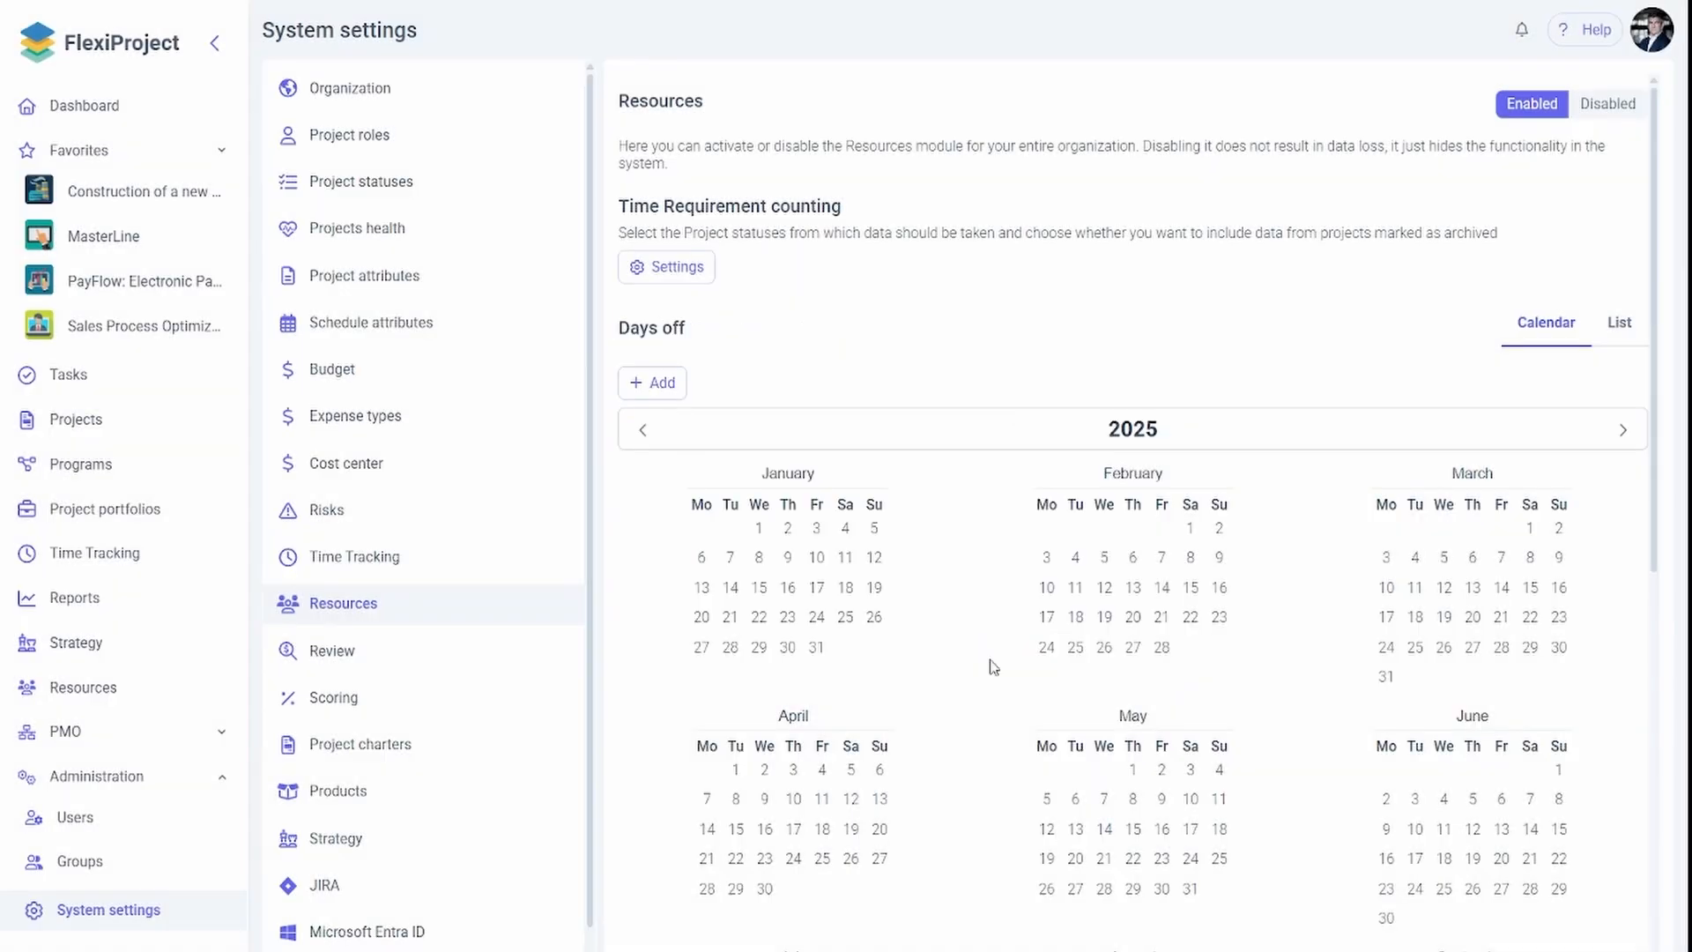
Review the organization-wide settings of the Review, Scoring, Project charters, Products and Strategy modules without changing them
left_click(499, 668)
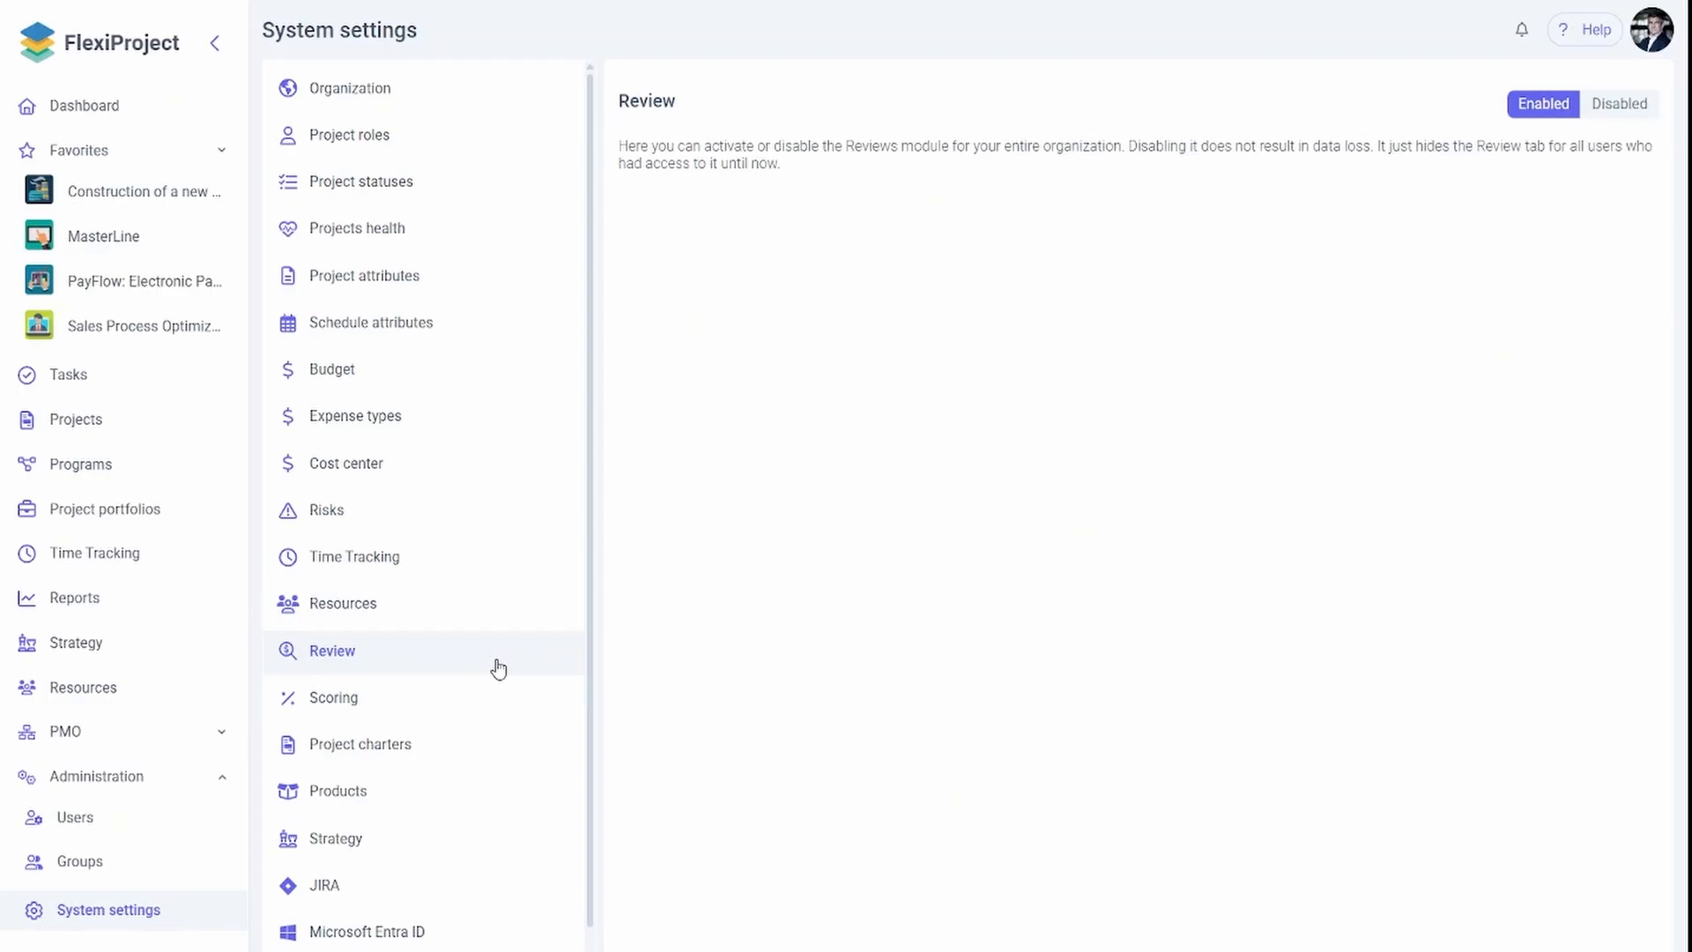
left_click(486, 709)
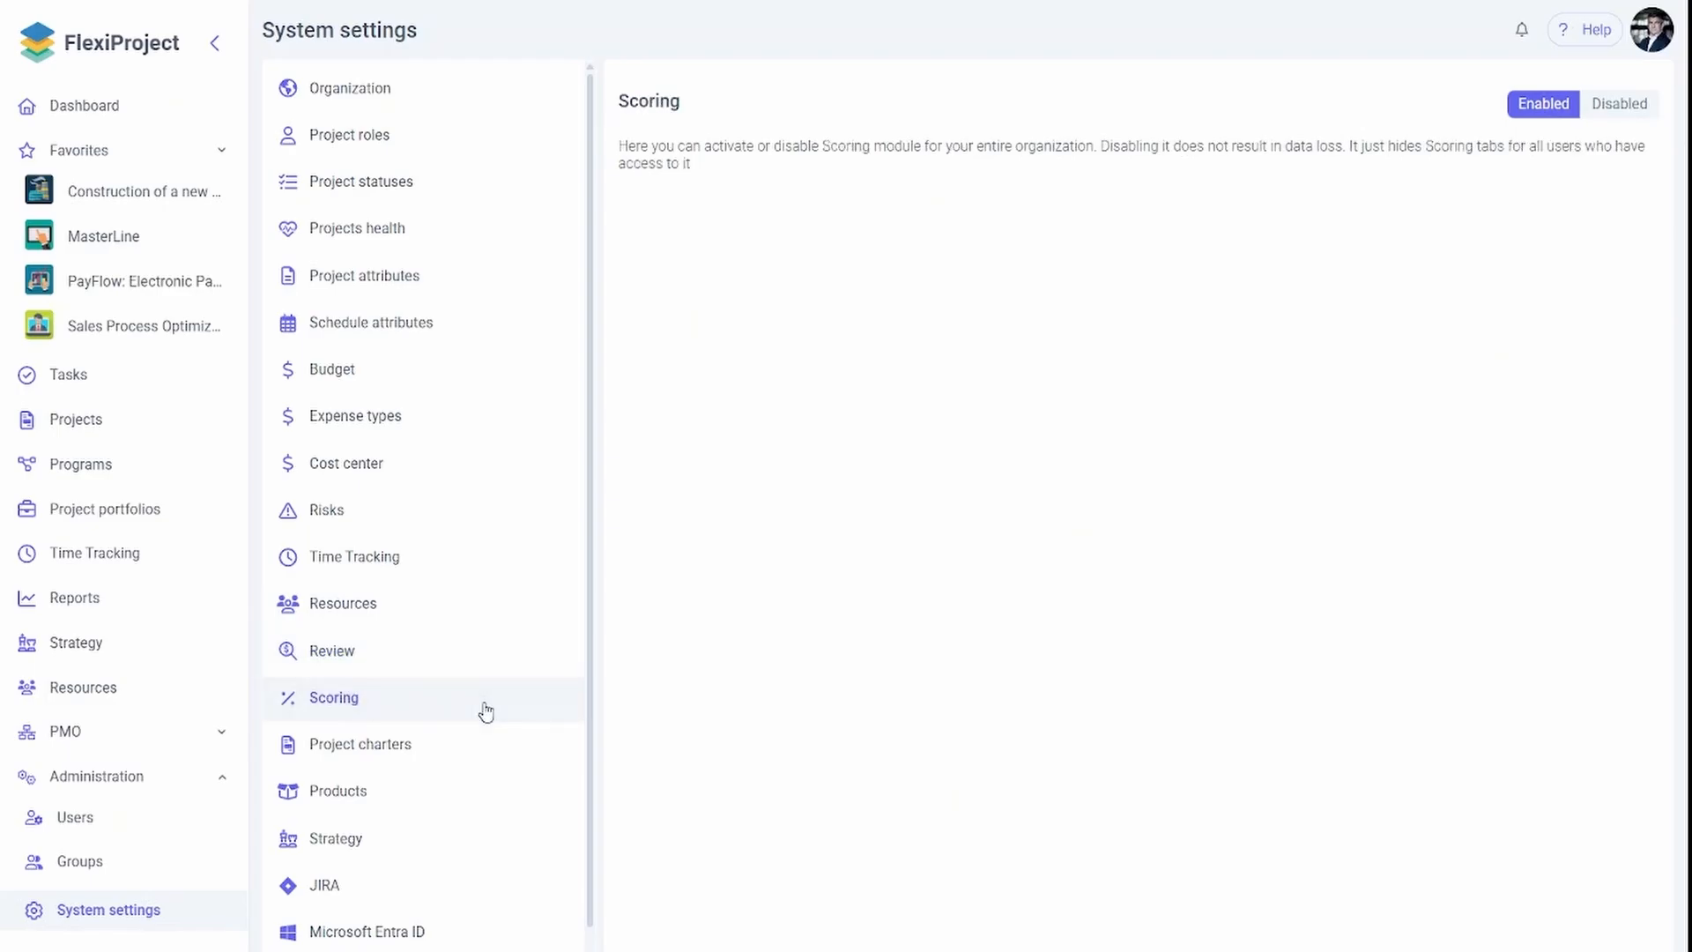
left_click(484, 759)
left_click(477, 789)
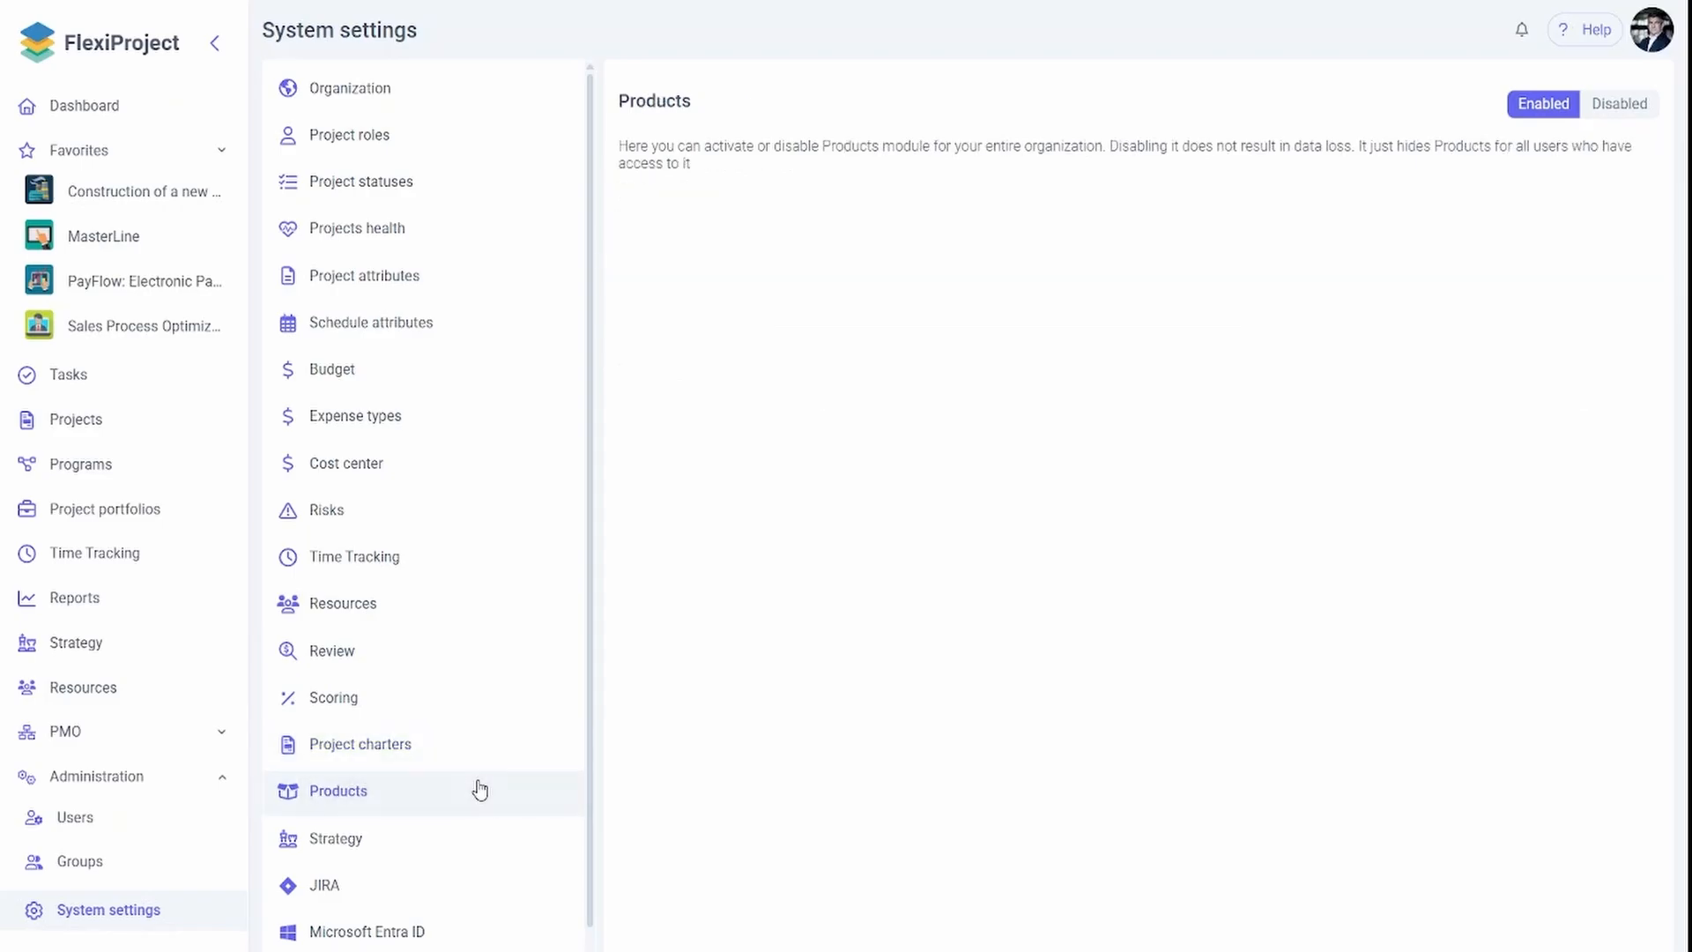
left_click(471, 830)
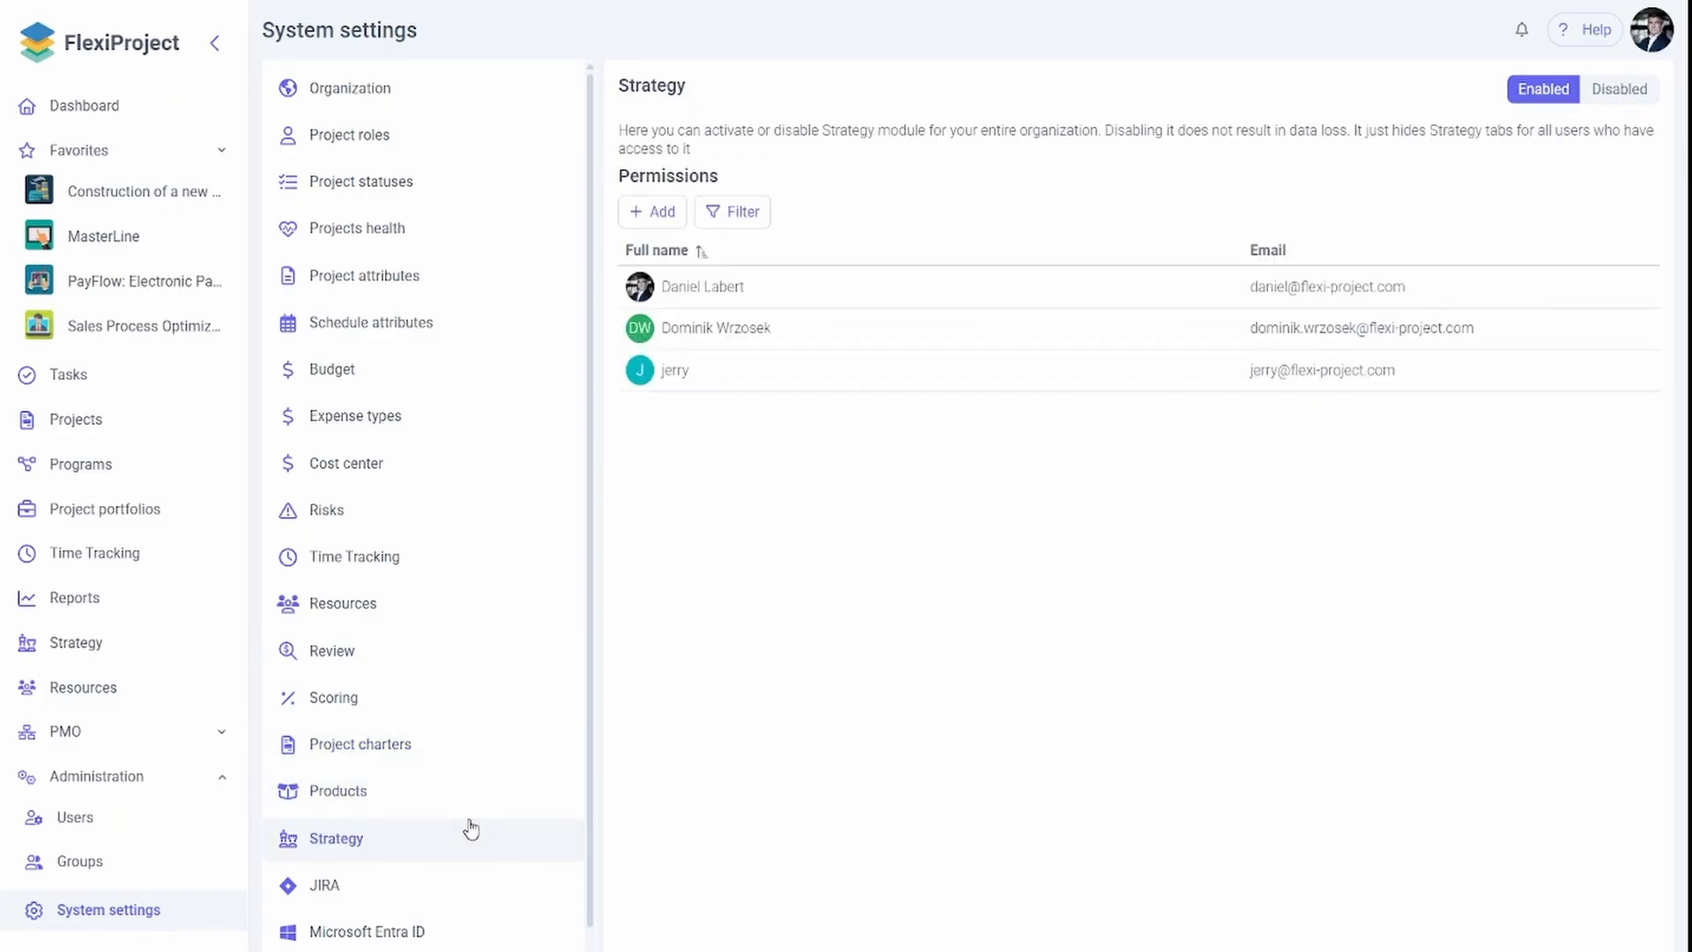
scroll(456, 810, "down", 1)
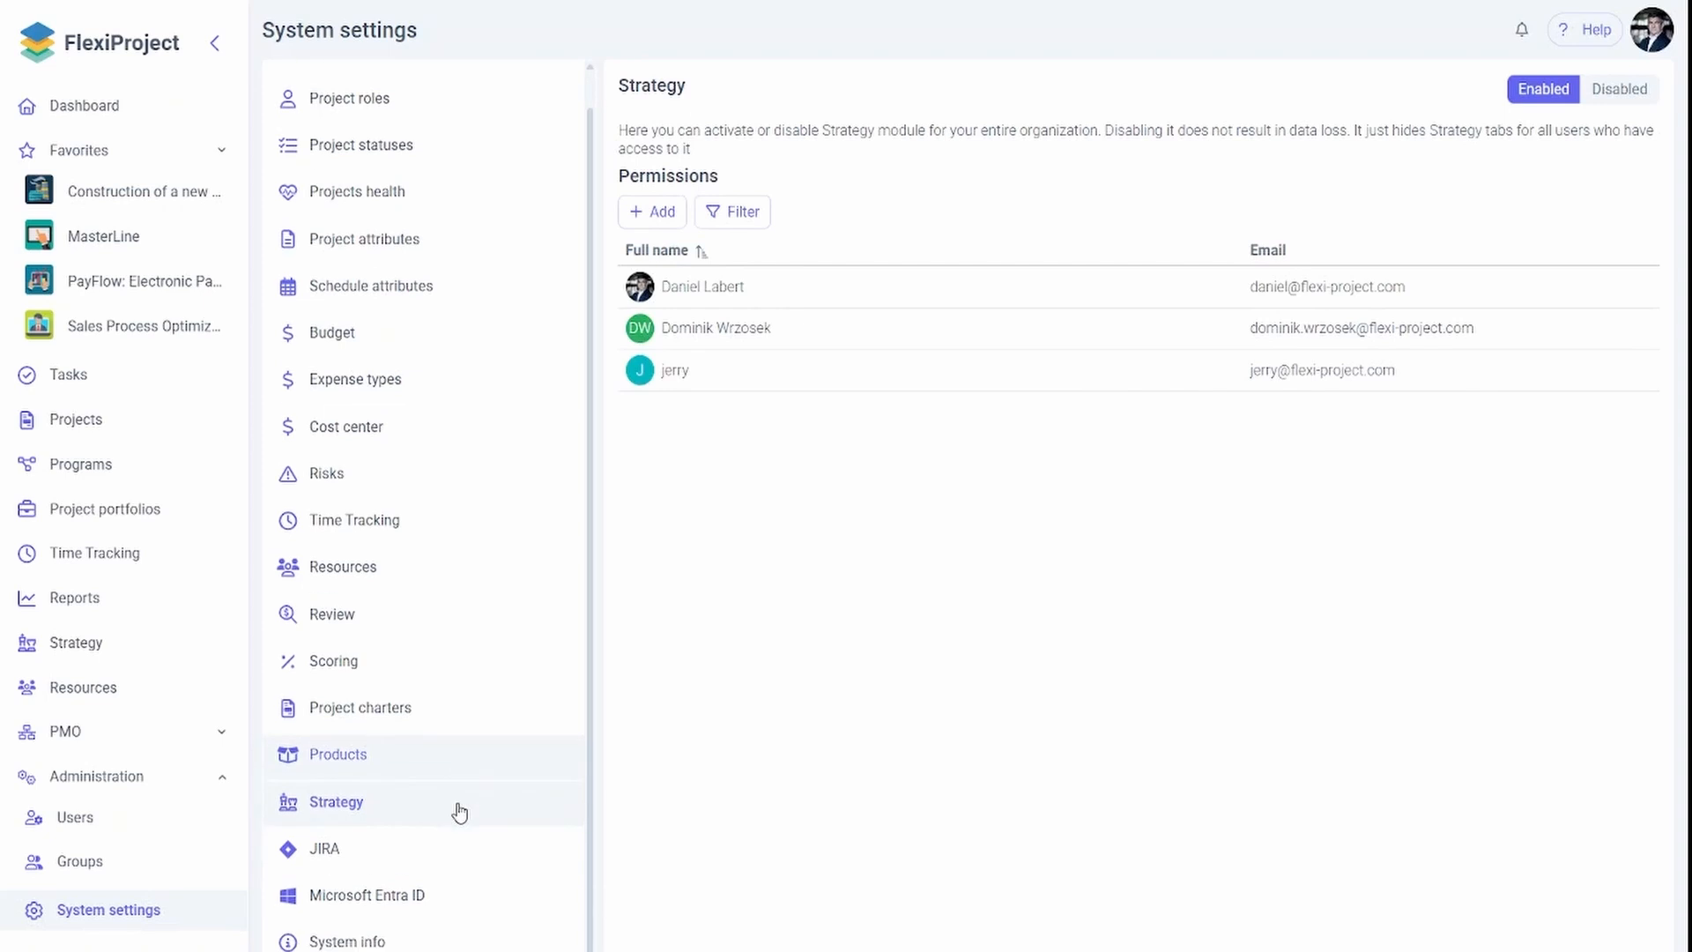
Disable the Jira integration and open the Microsoft Entra ID integration settings
left_click(455, 859)
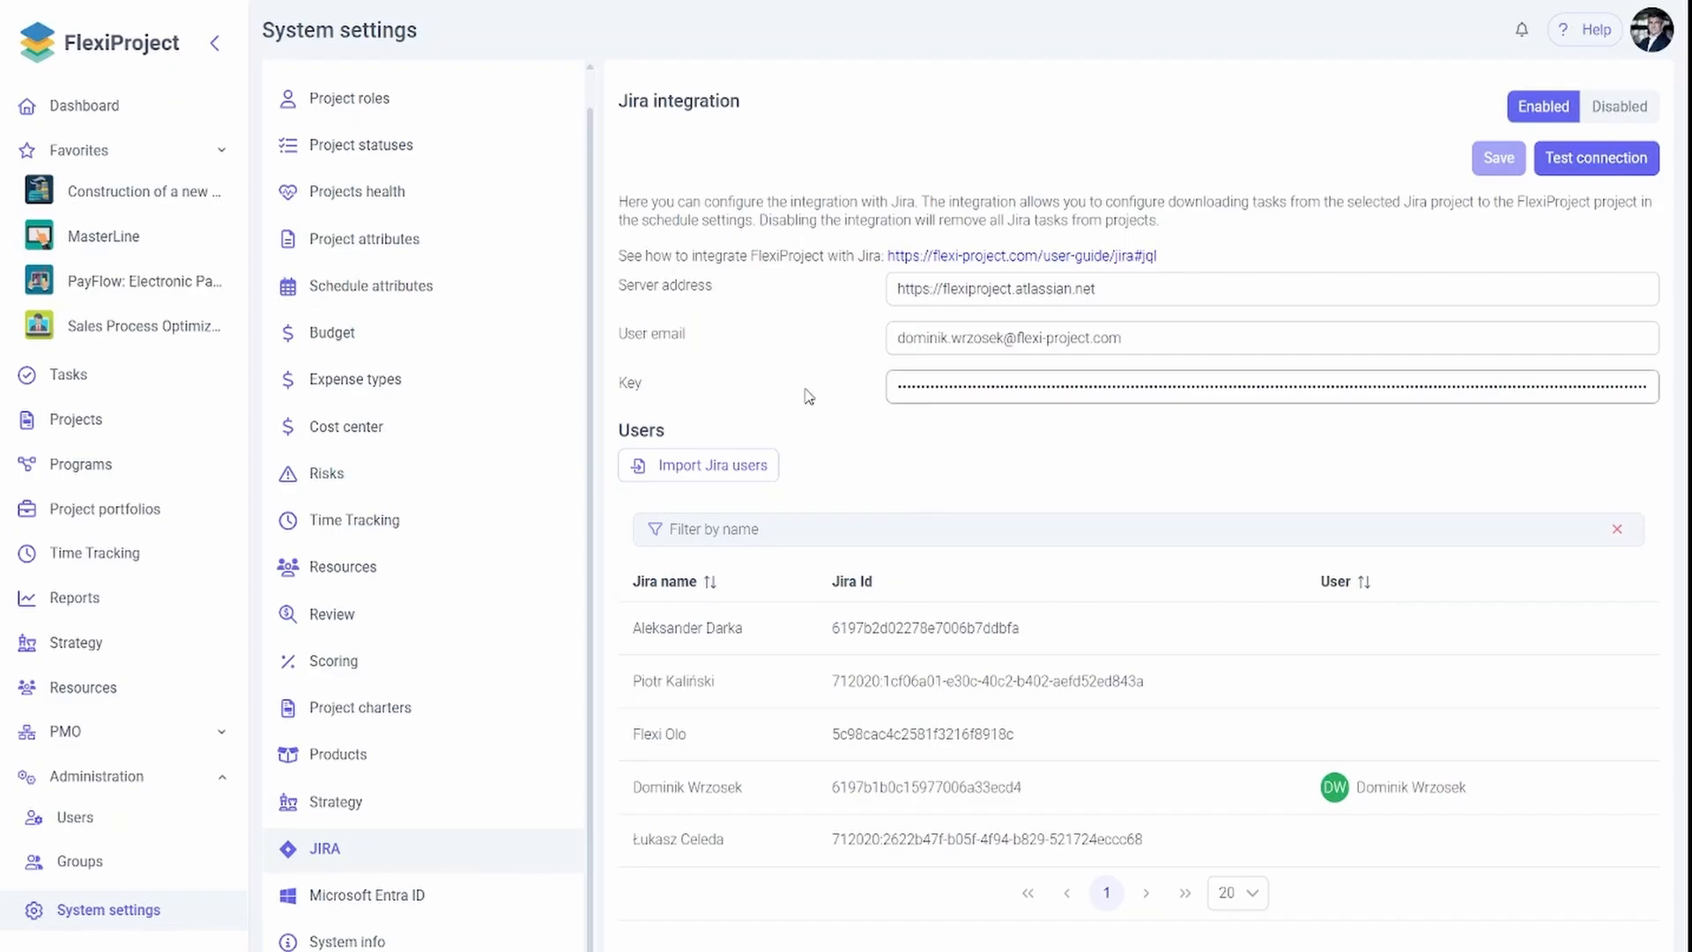
left_click(1622, 107)
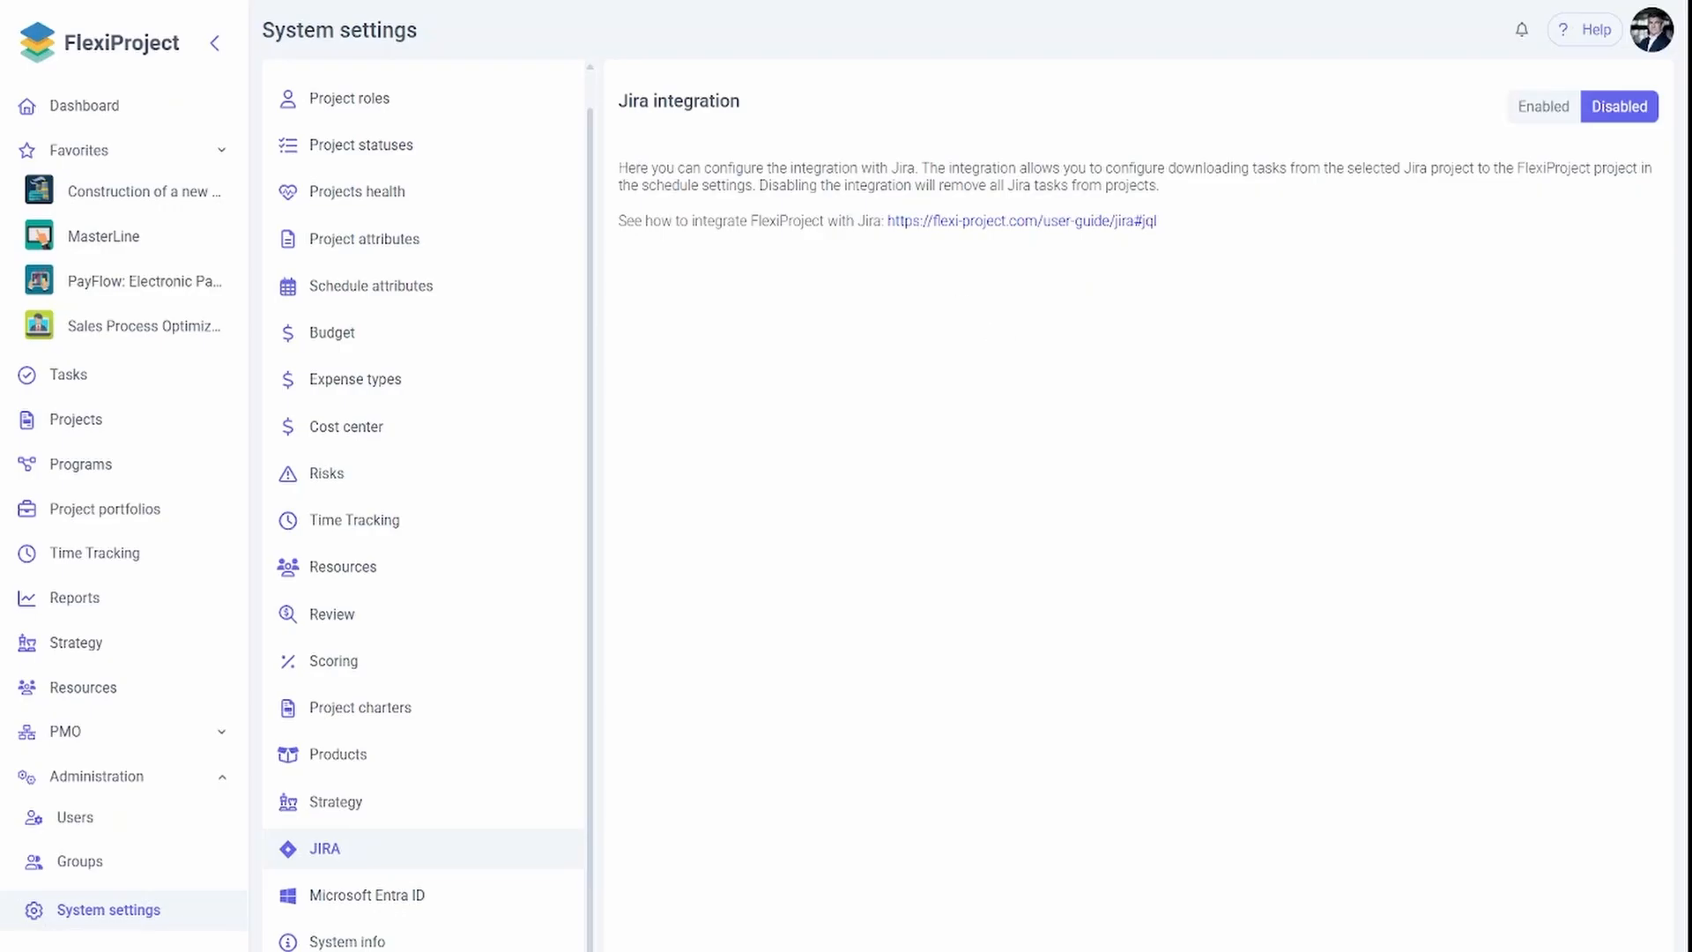
left_click(368, 894)
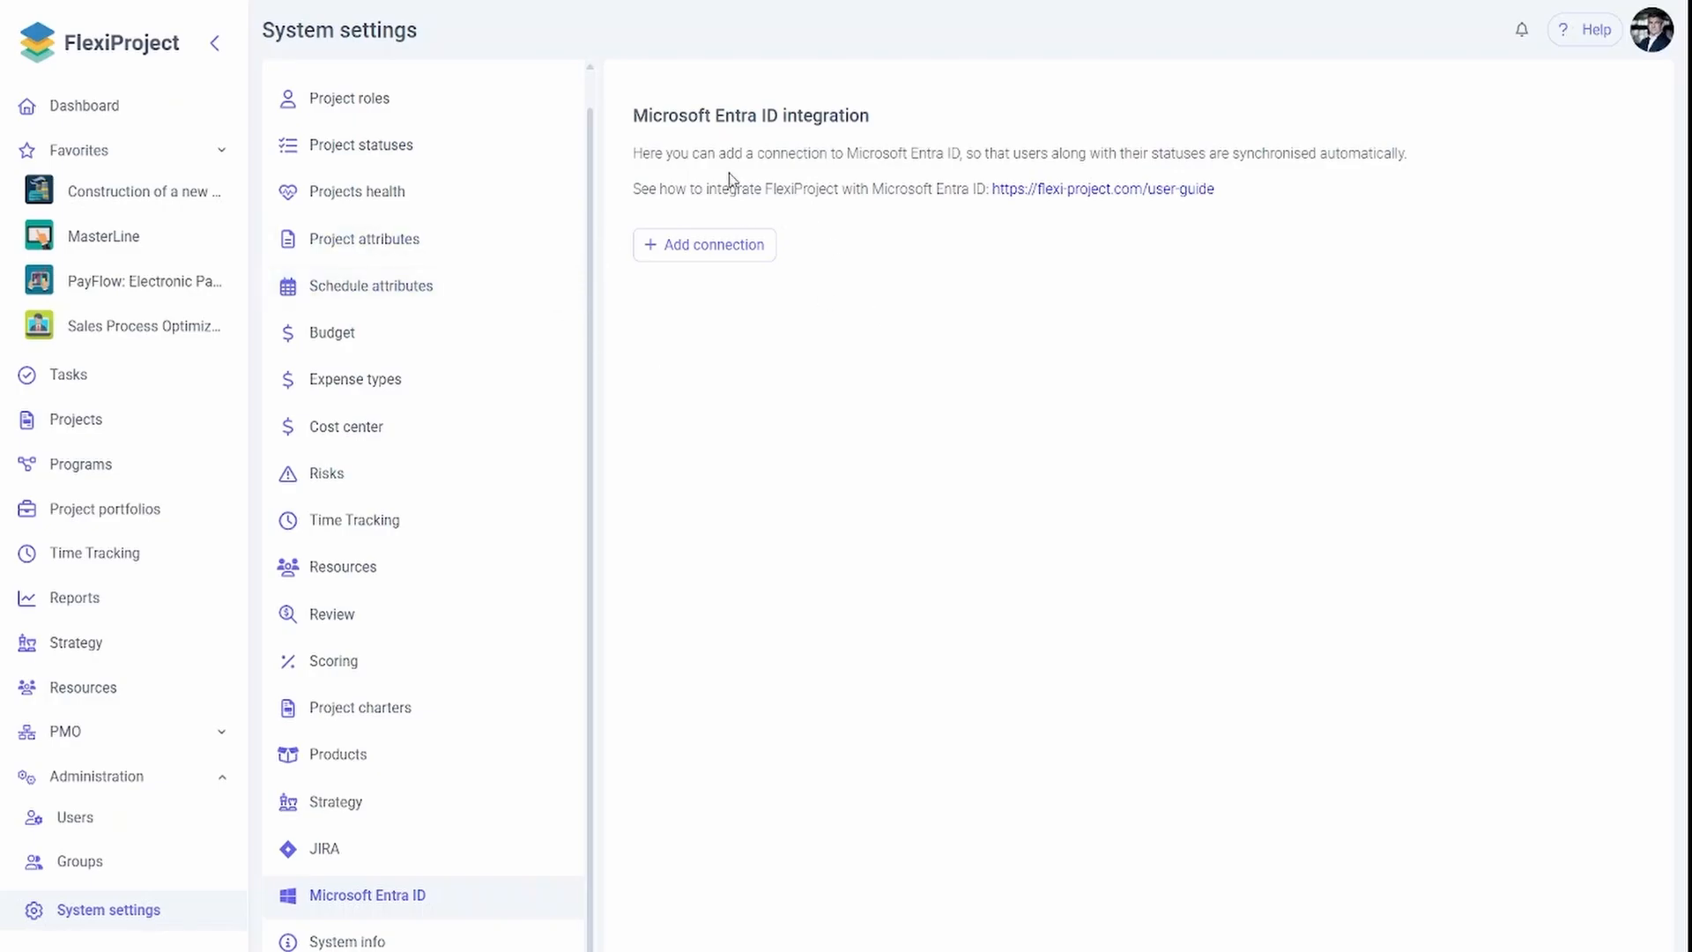
Open the Project Charter template under PMO and examine its sections and fields
left_click(172, 743)
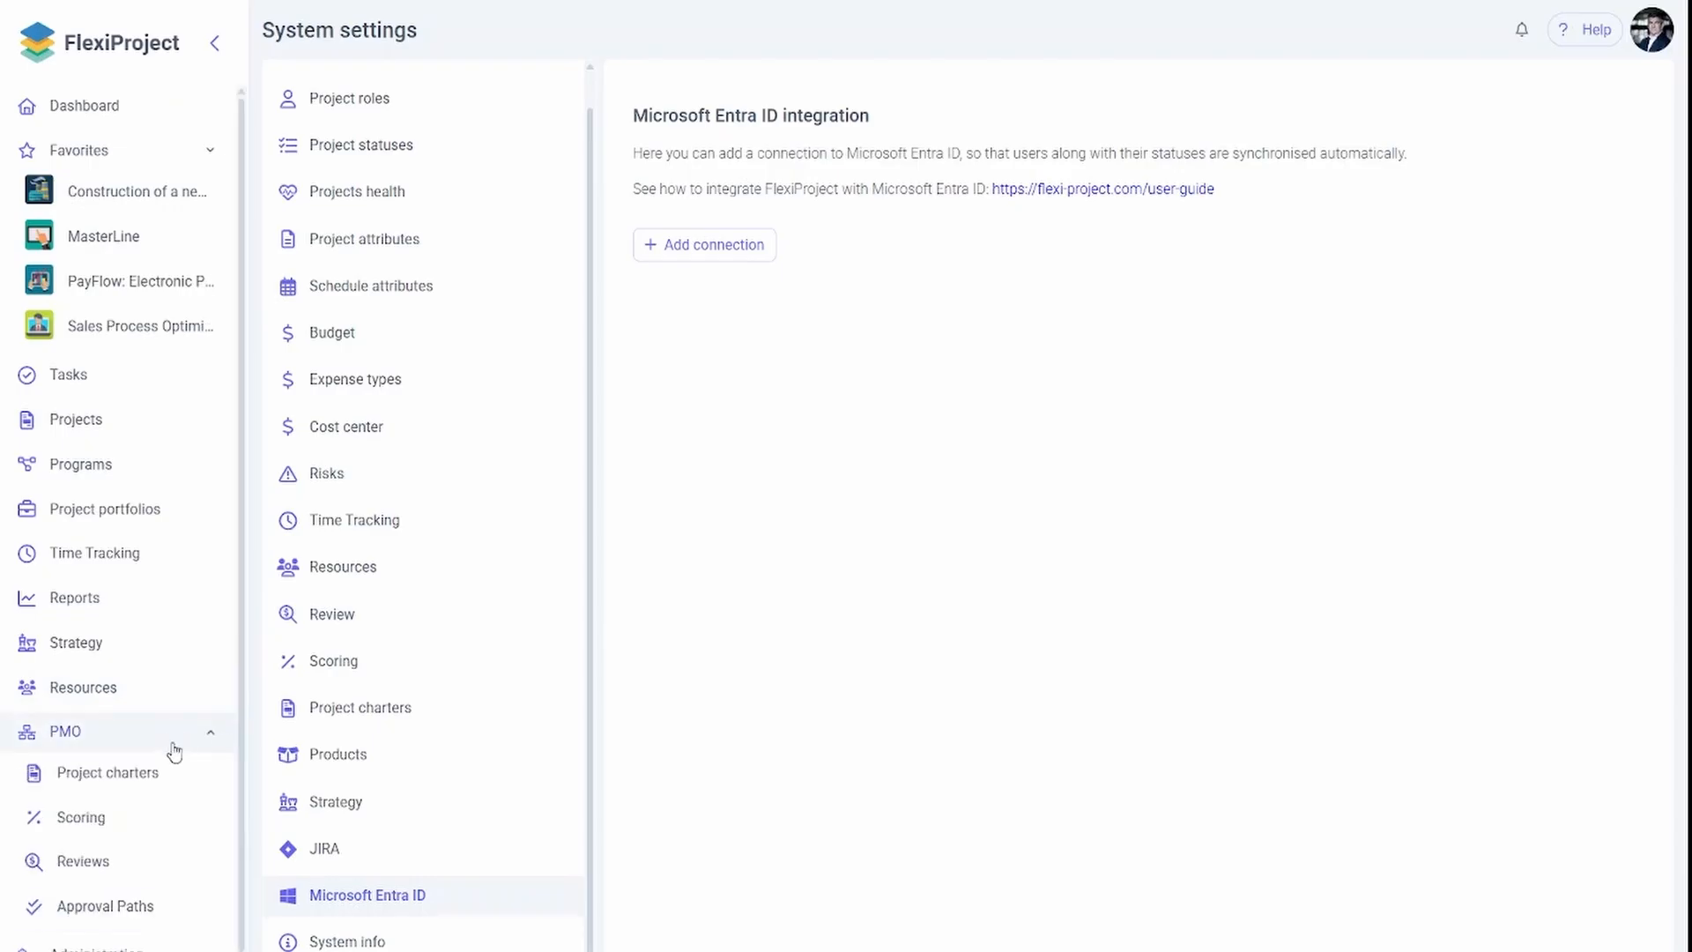
left_click(166, 779)
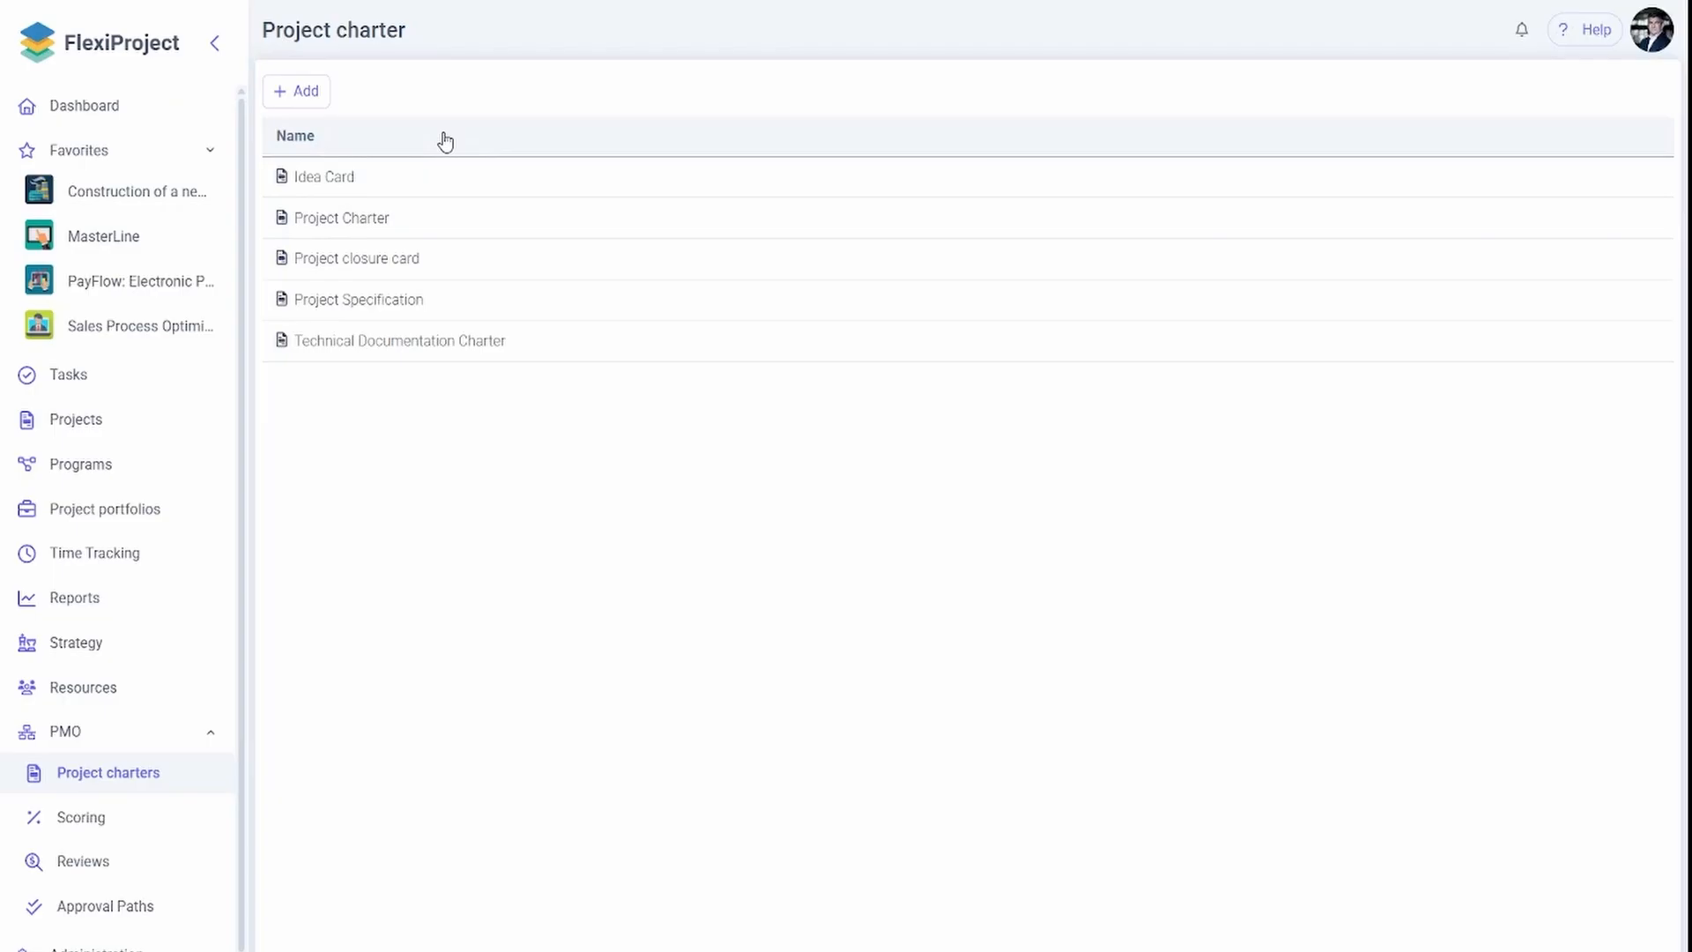
left_click(362, 227)
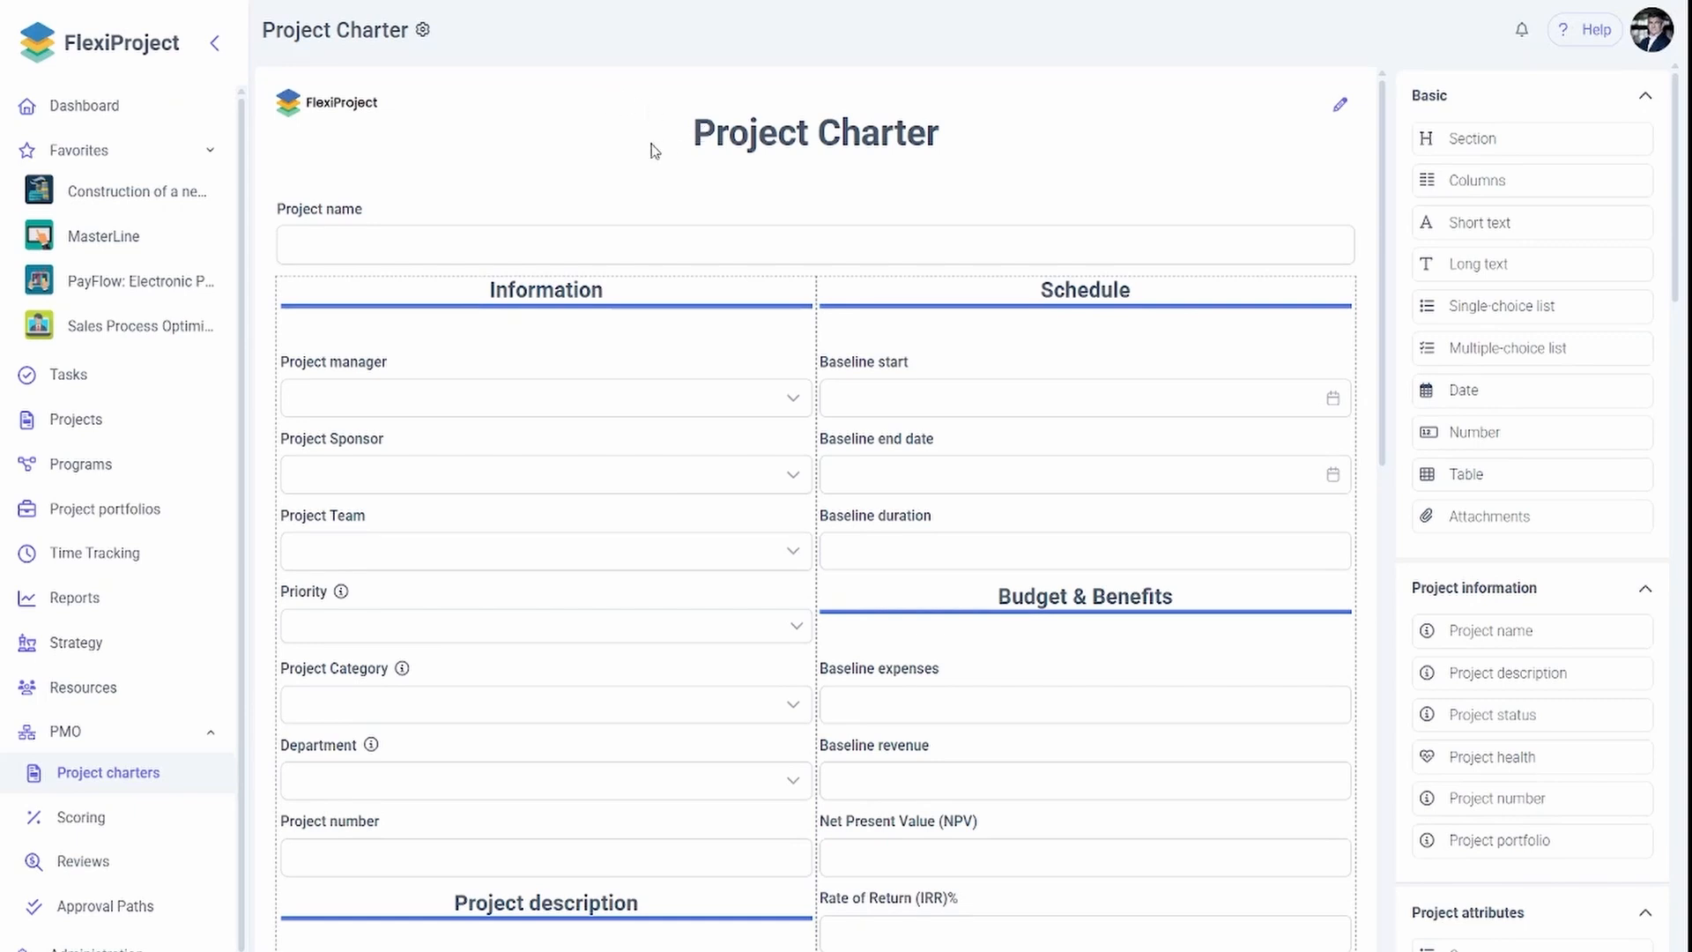
scroll(656, 151, "down", 3)
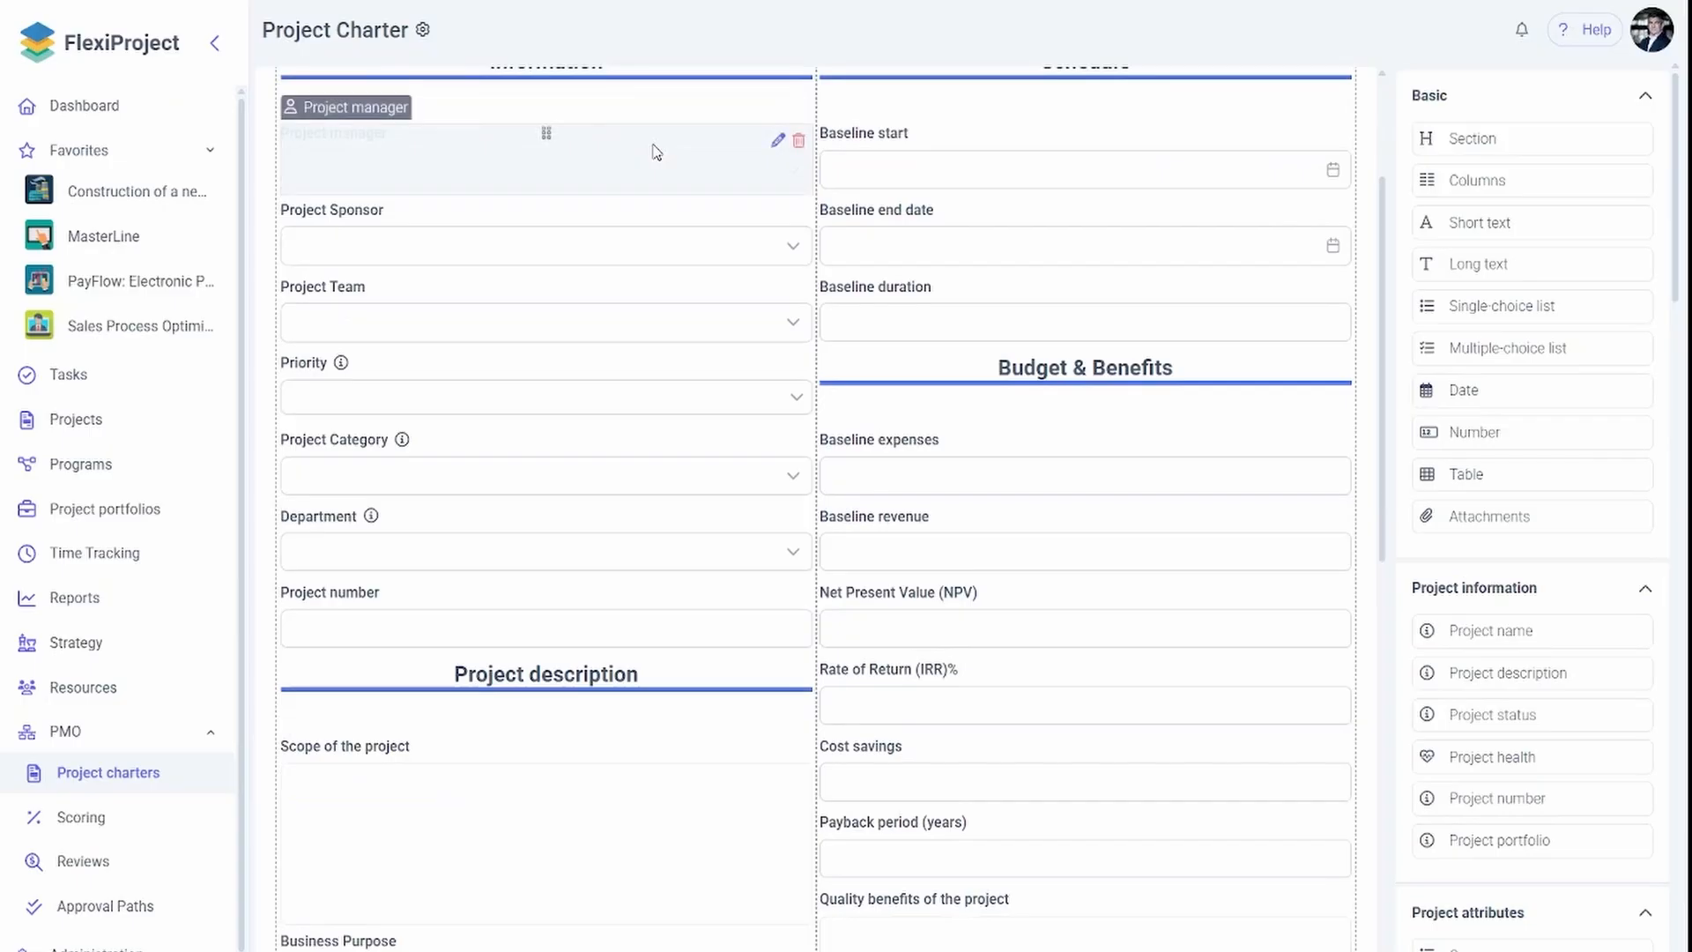
scroll(674, 143, "up", 1)
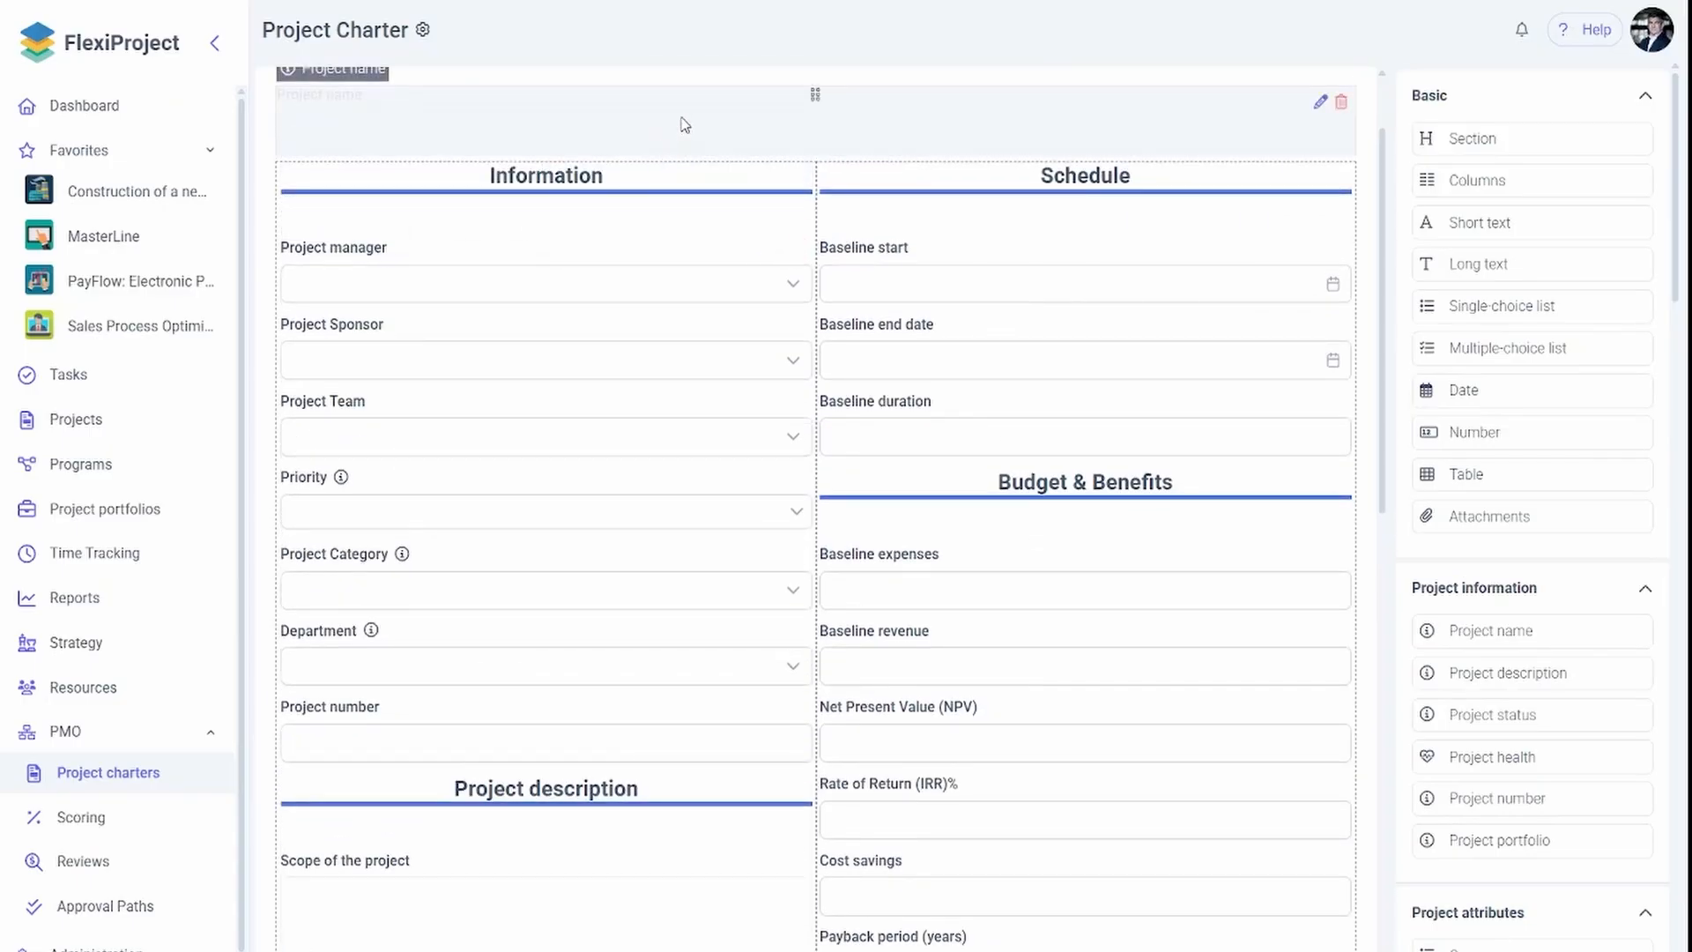
left_click_drag(684, 124, 802, 433)
scroll(804, 434, "down", 3)
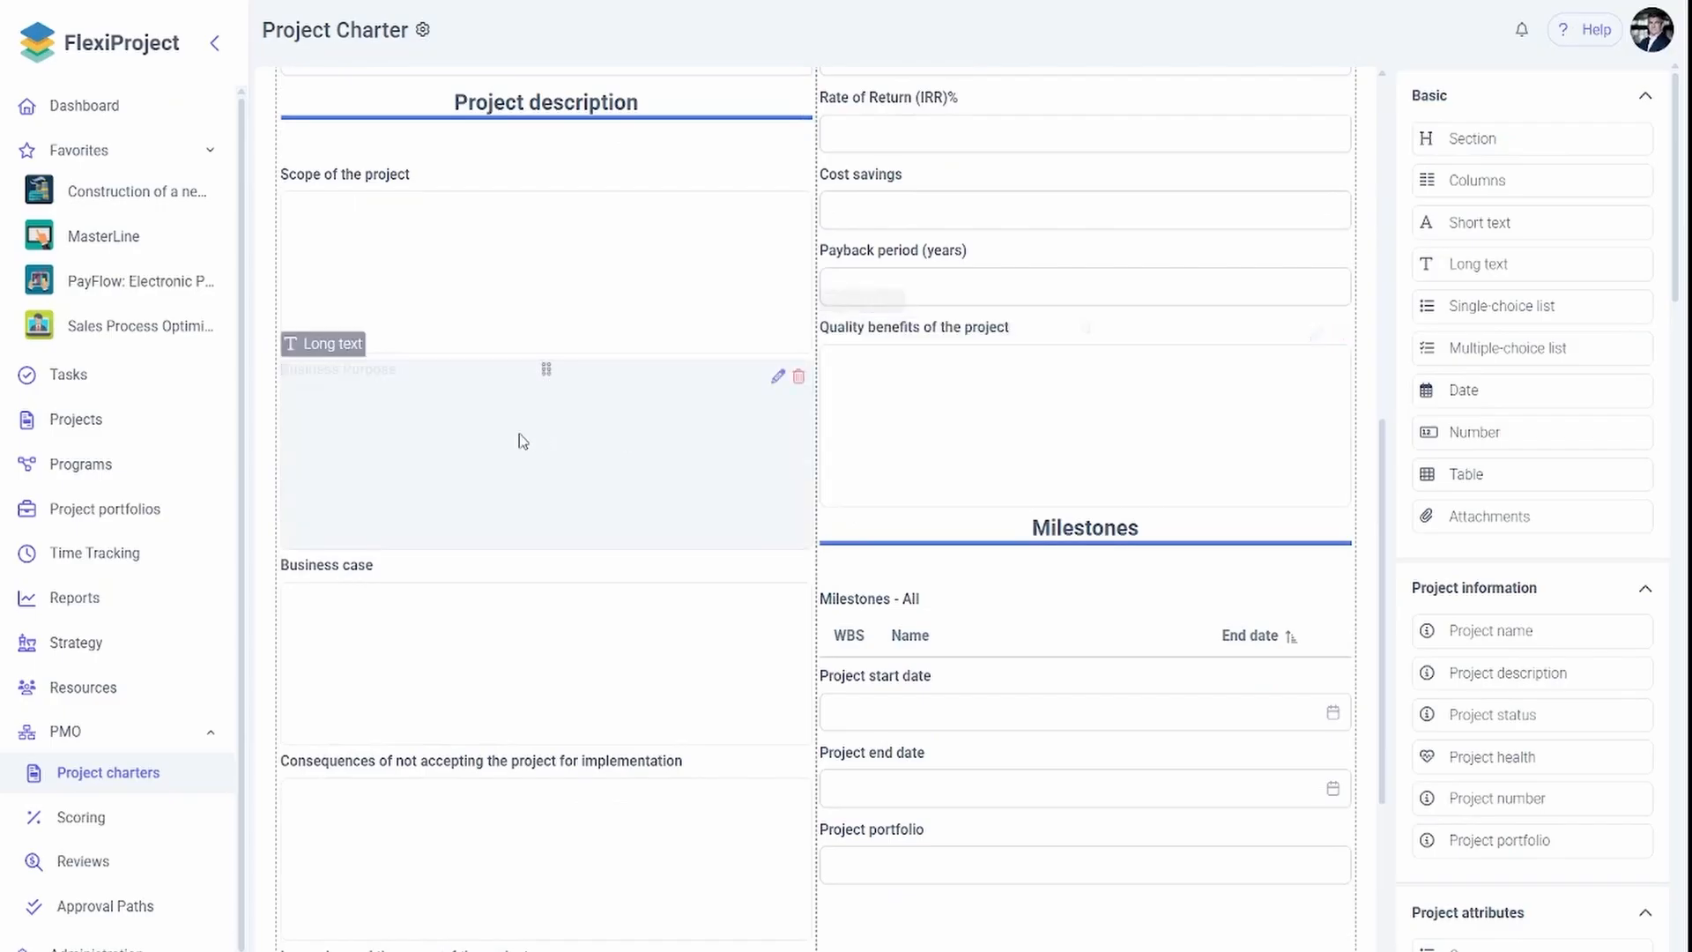
scroll(898, 519, "up", 9)
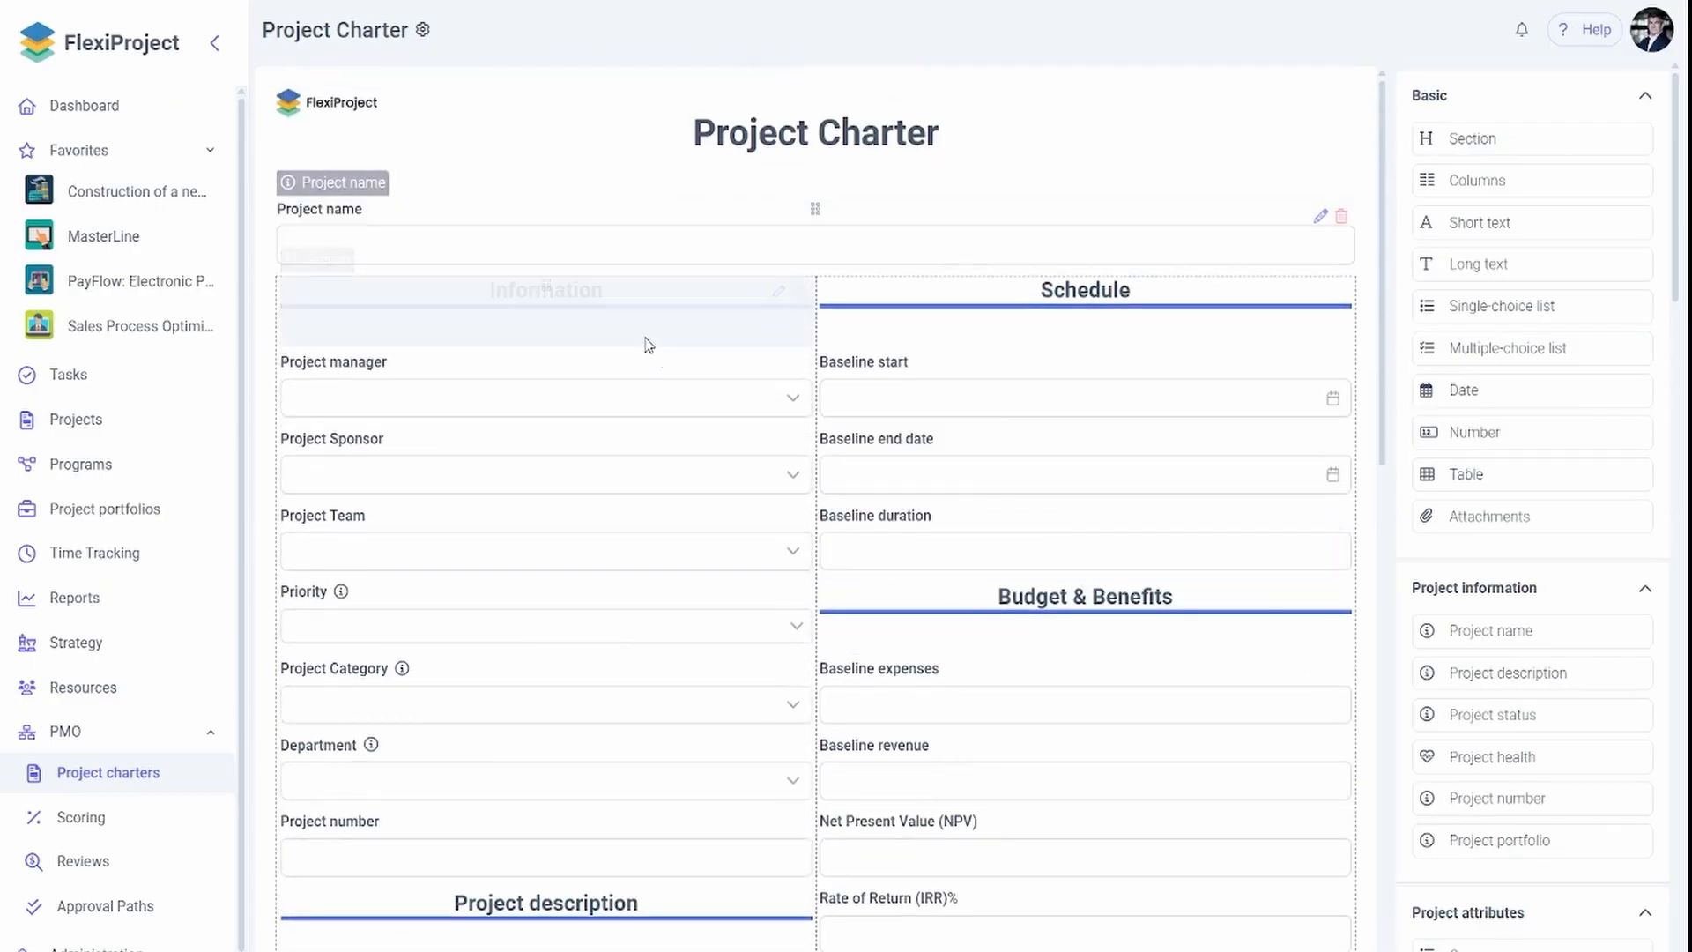
Add a Risks field with the All filter below Project portfolio in the Project Charter template
scroll(1516, 193, "down", 5)
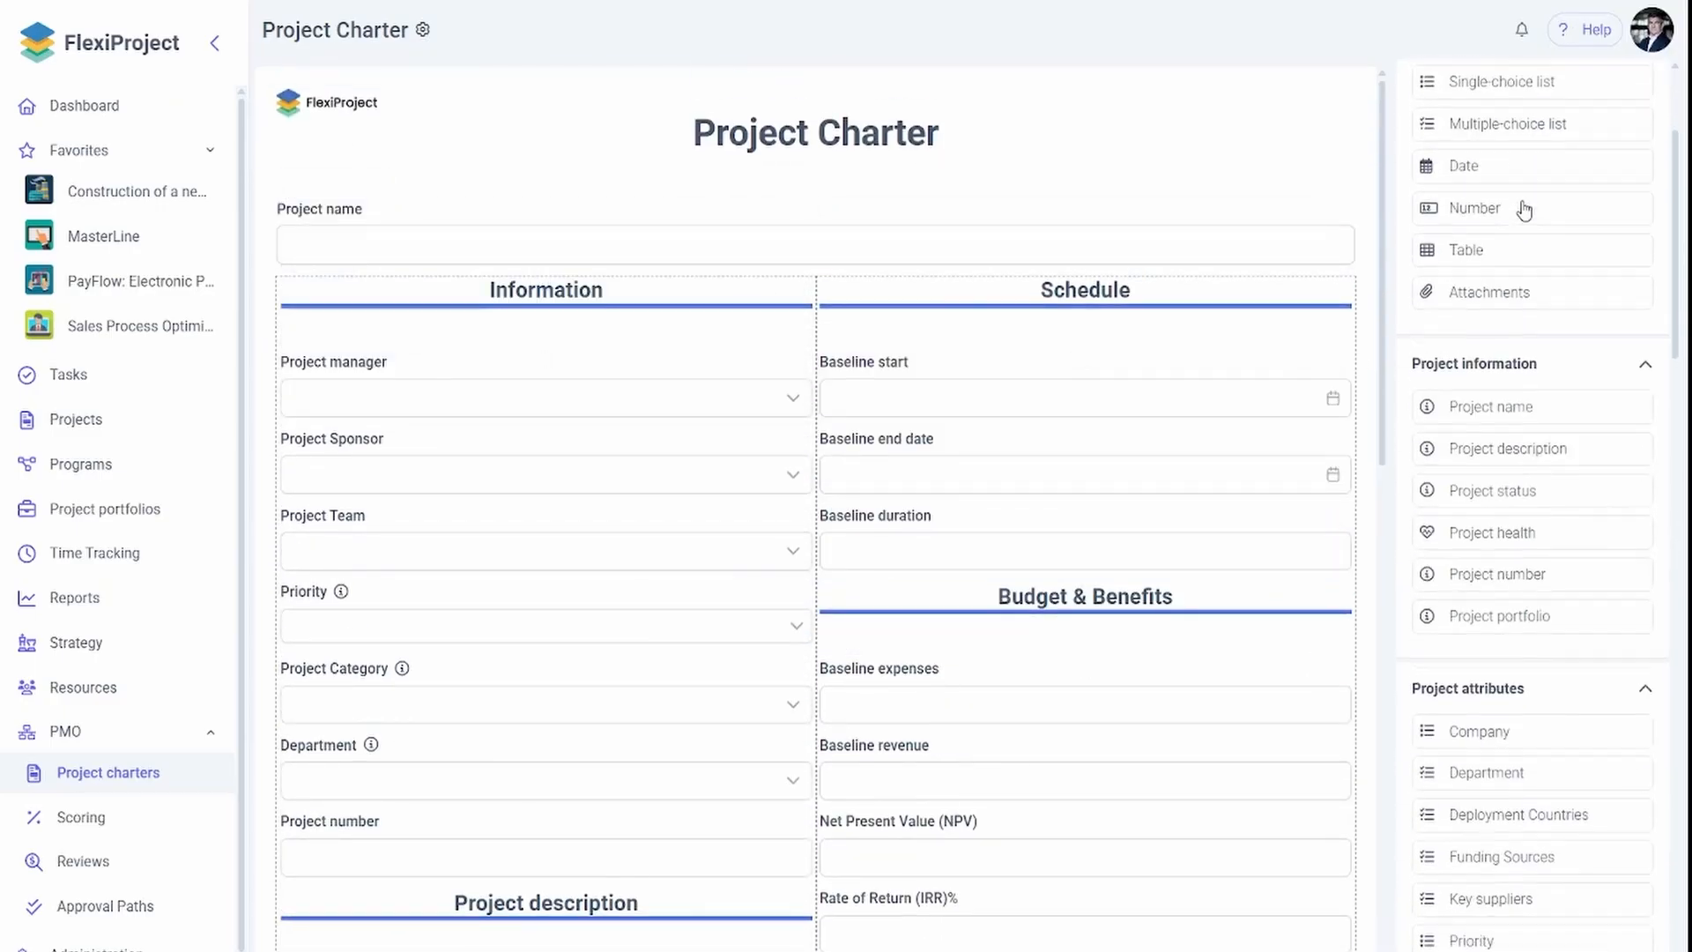
scroll(1526, 242, "down", 10)
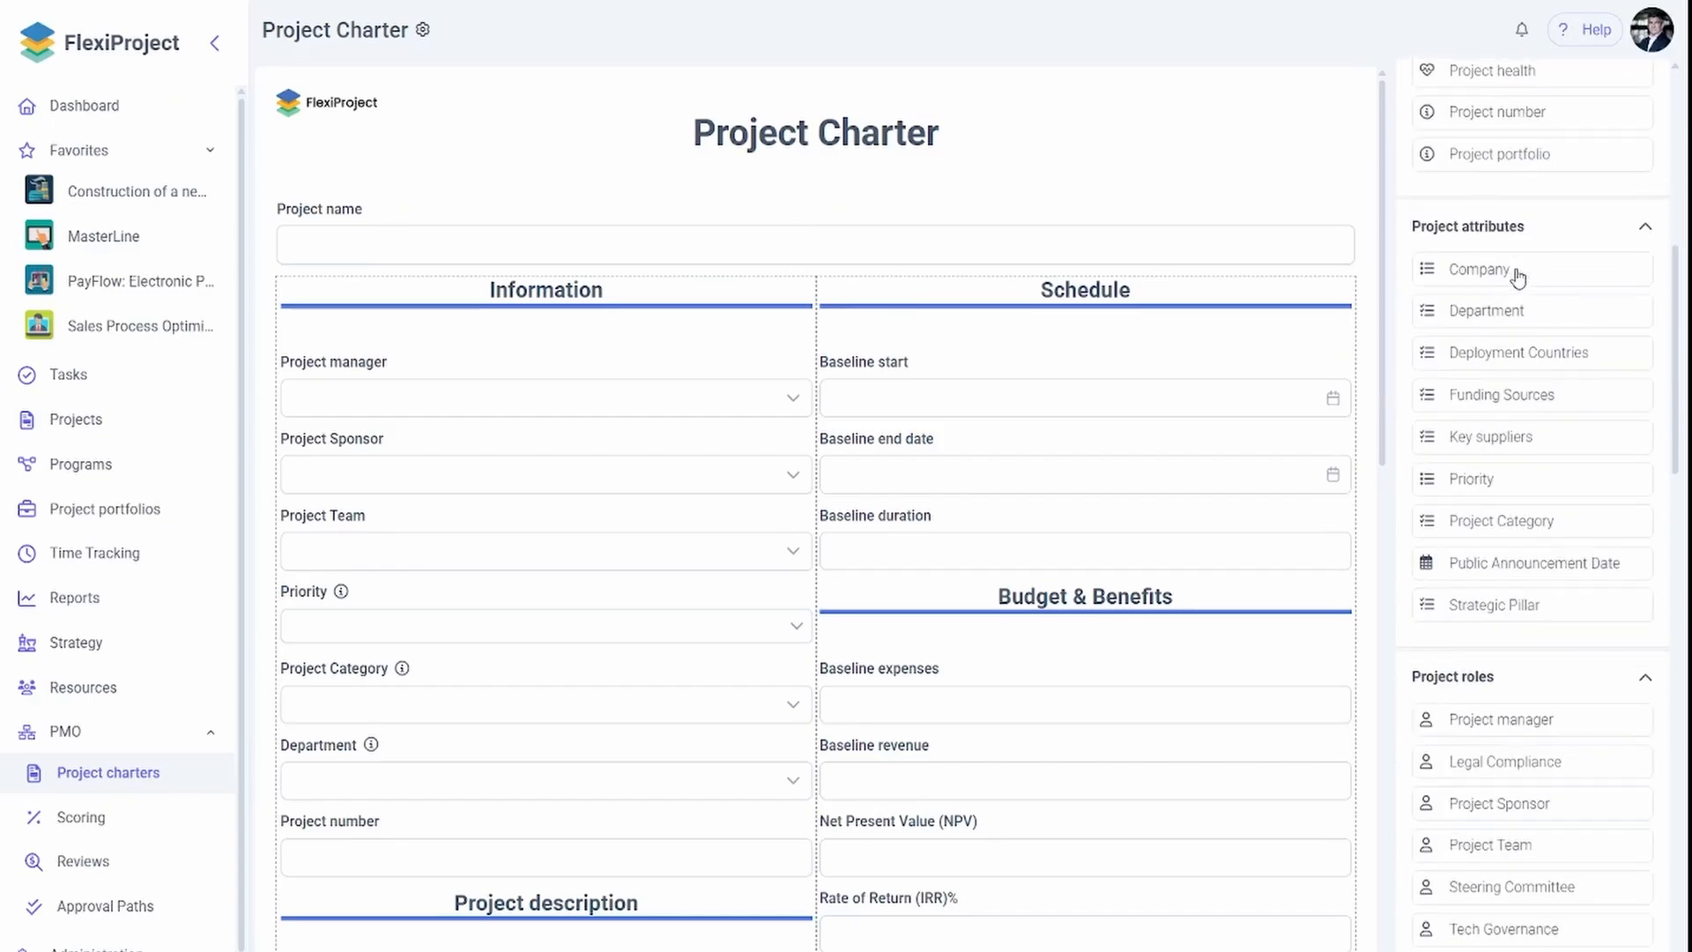
scroll(1519, 276, "down", 10)
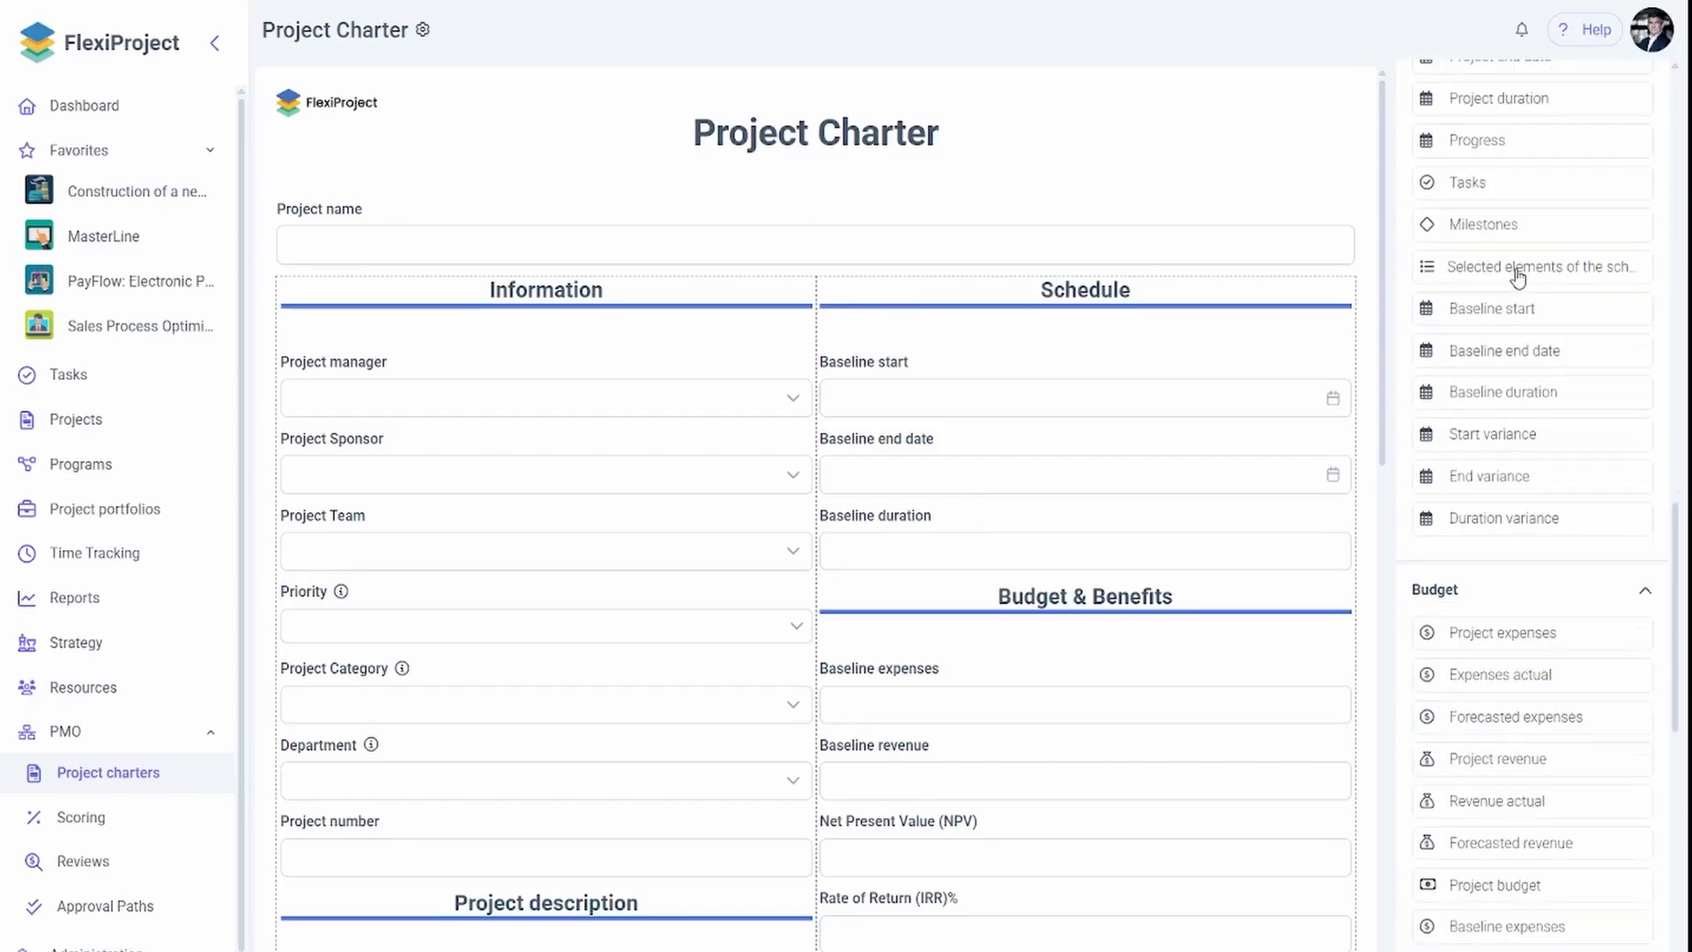
scroll(1519, 275, "down", 10)
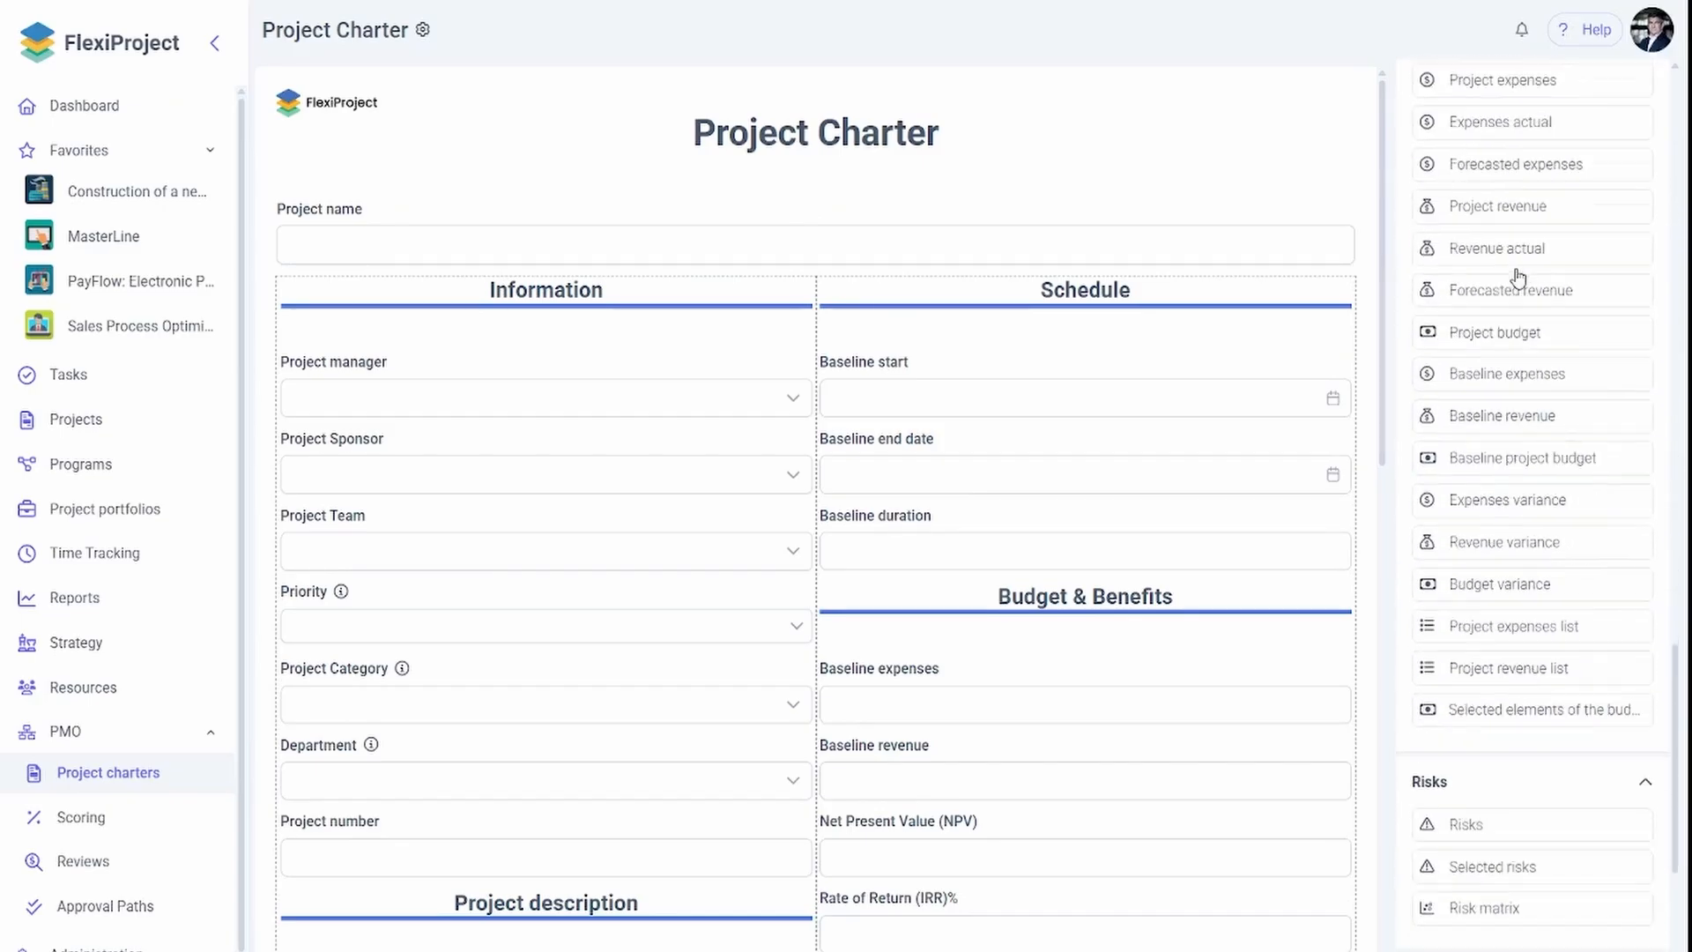
scroll(1518, 276, "down", 2)
left_click_drag(1511, 264, 736, 353)
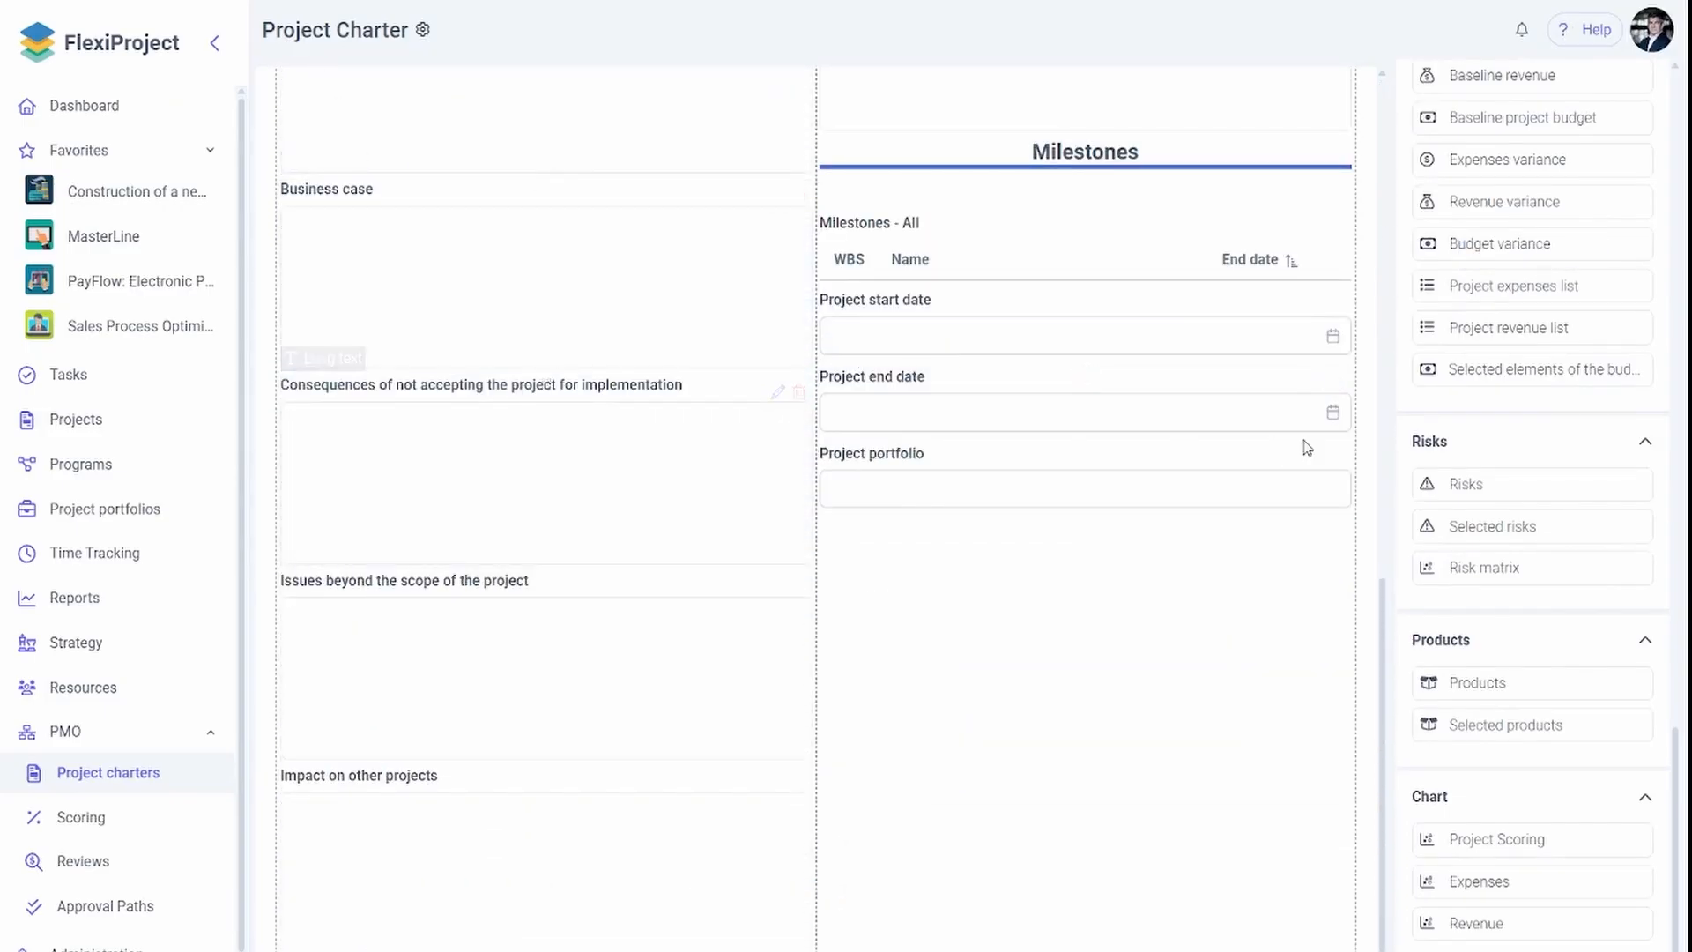
left_click_drag(1493, 496, 1060, 608)
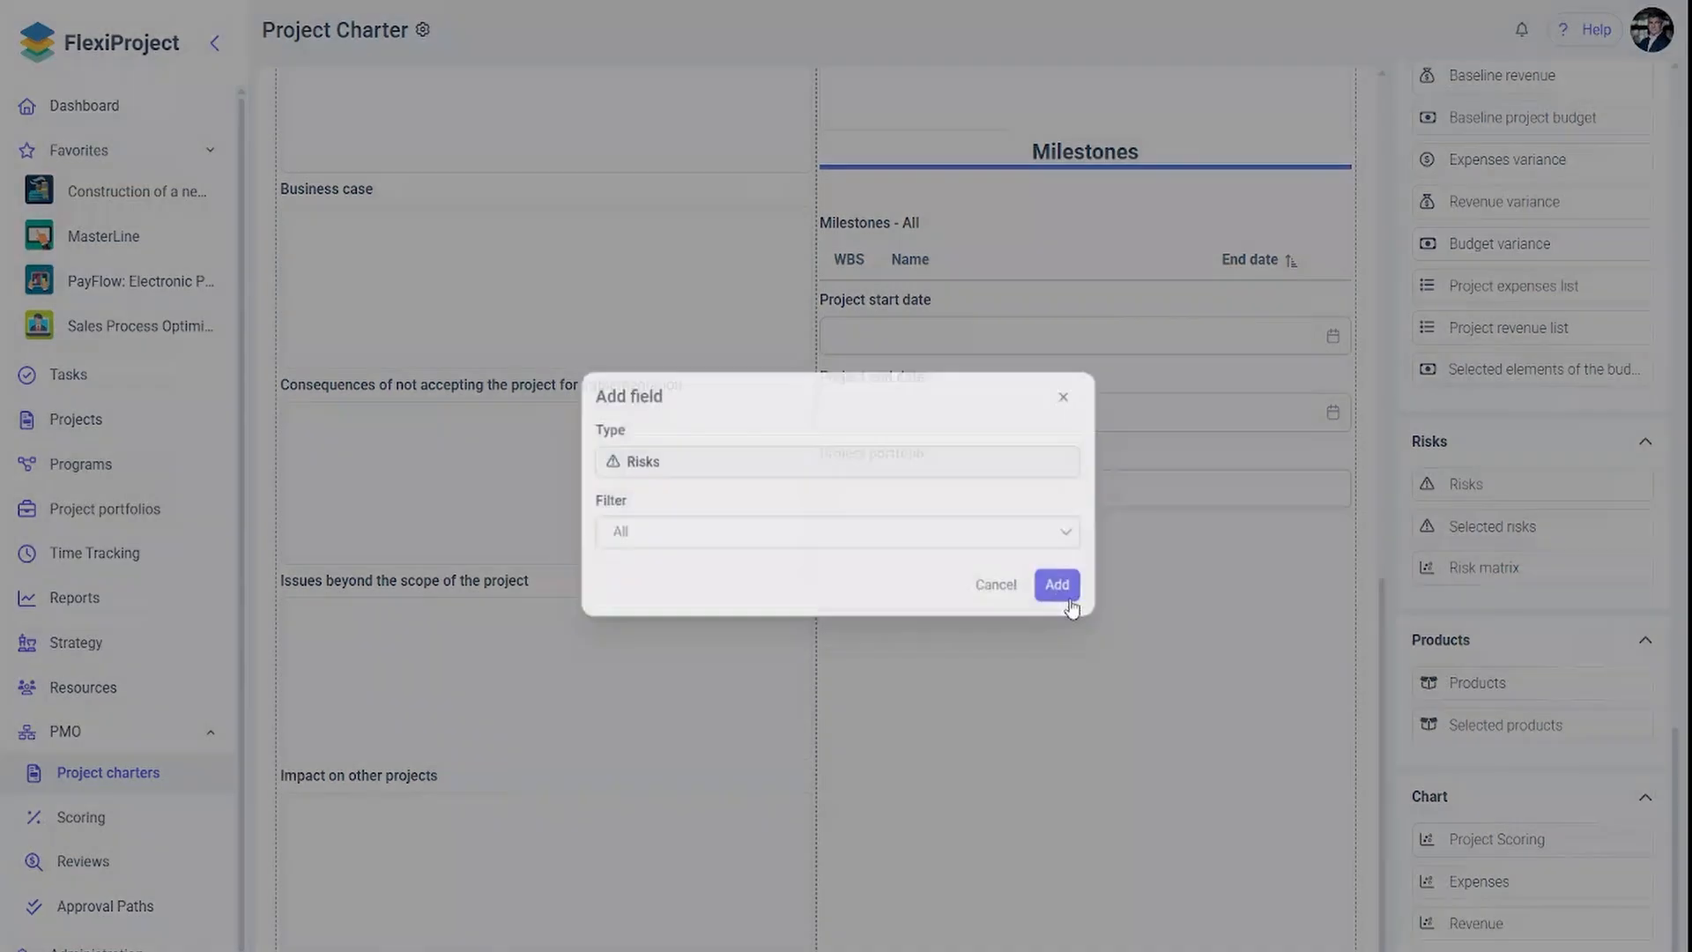
left_click(1058, 608)
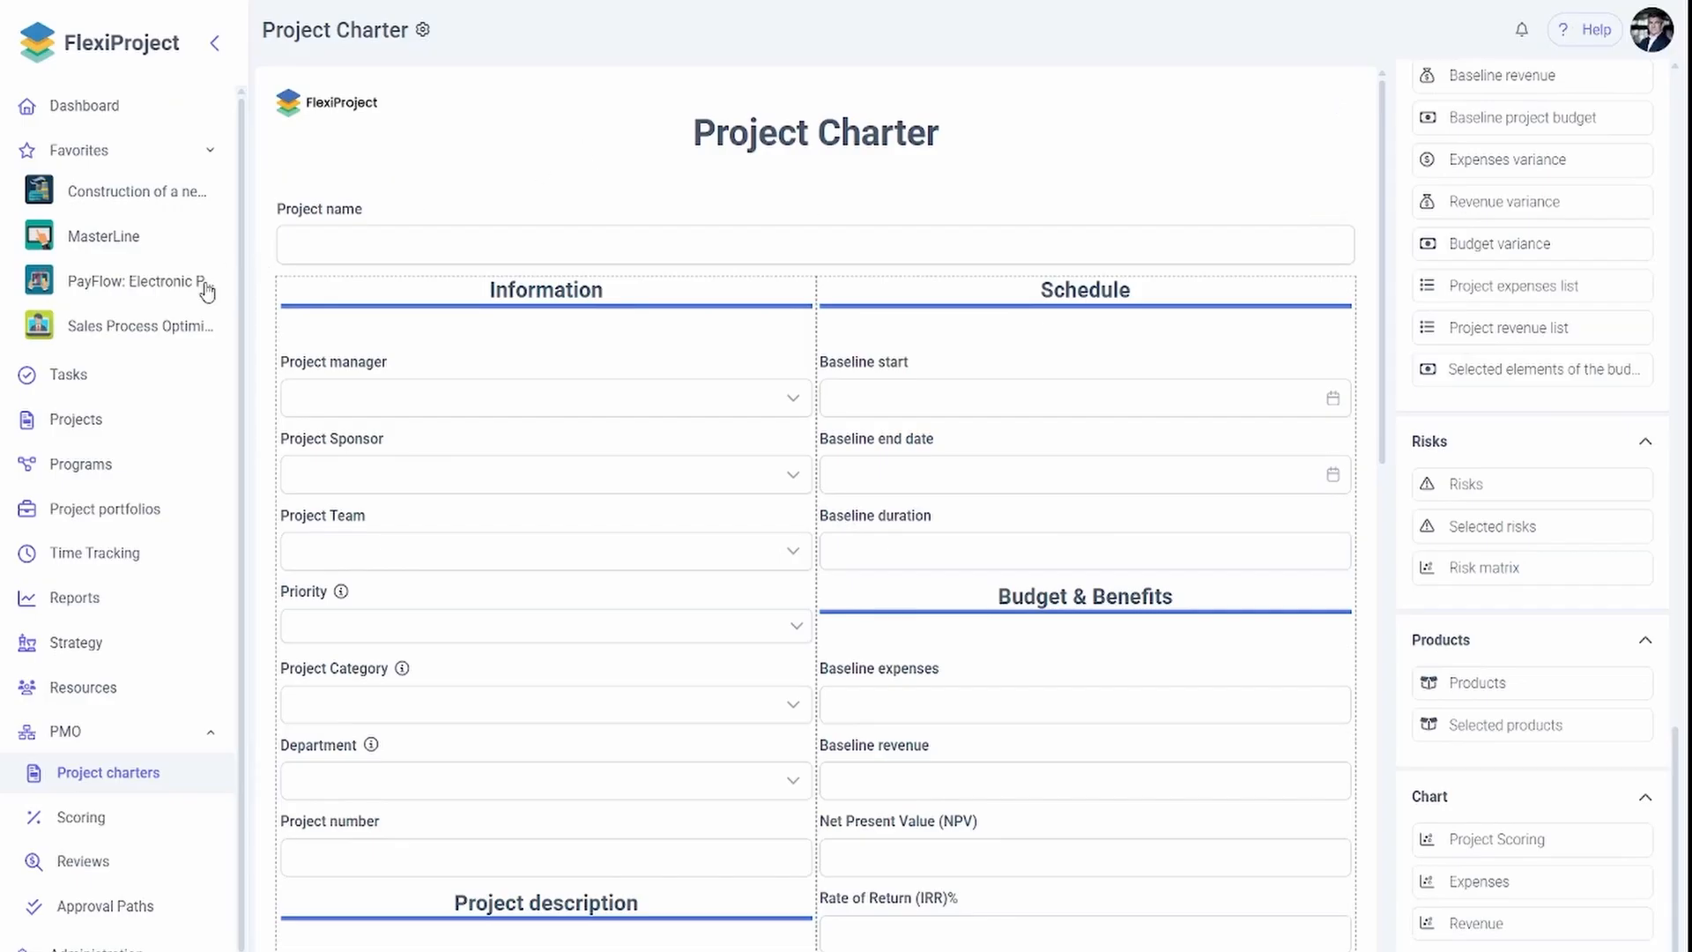
Review the approved 10 Jul 2025 Project Charter of the Sales Process Optimization project and return to the charter list
left_click(143, 326)
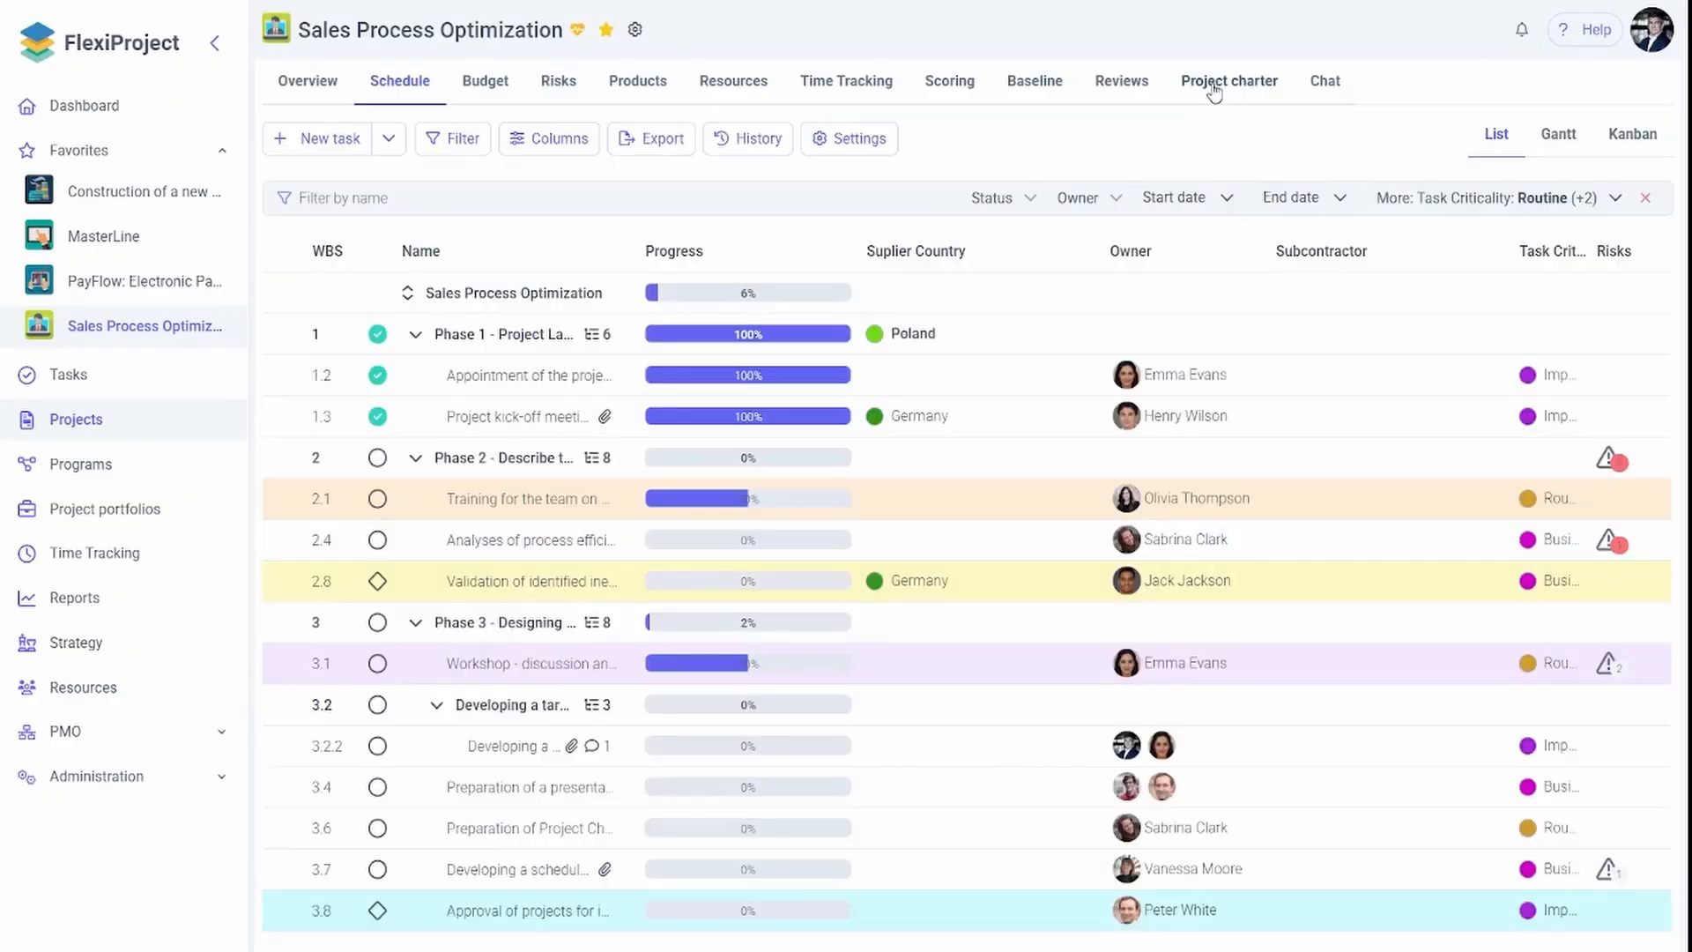
left_click(1212, 84)
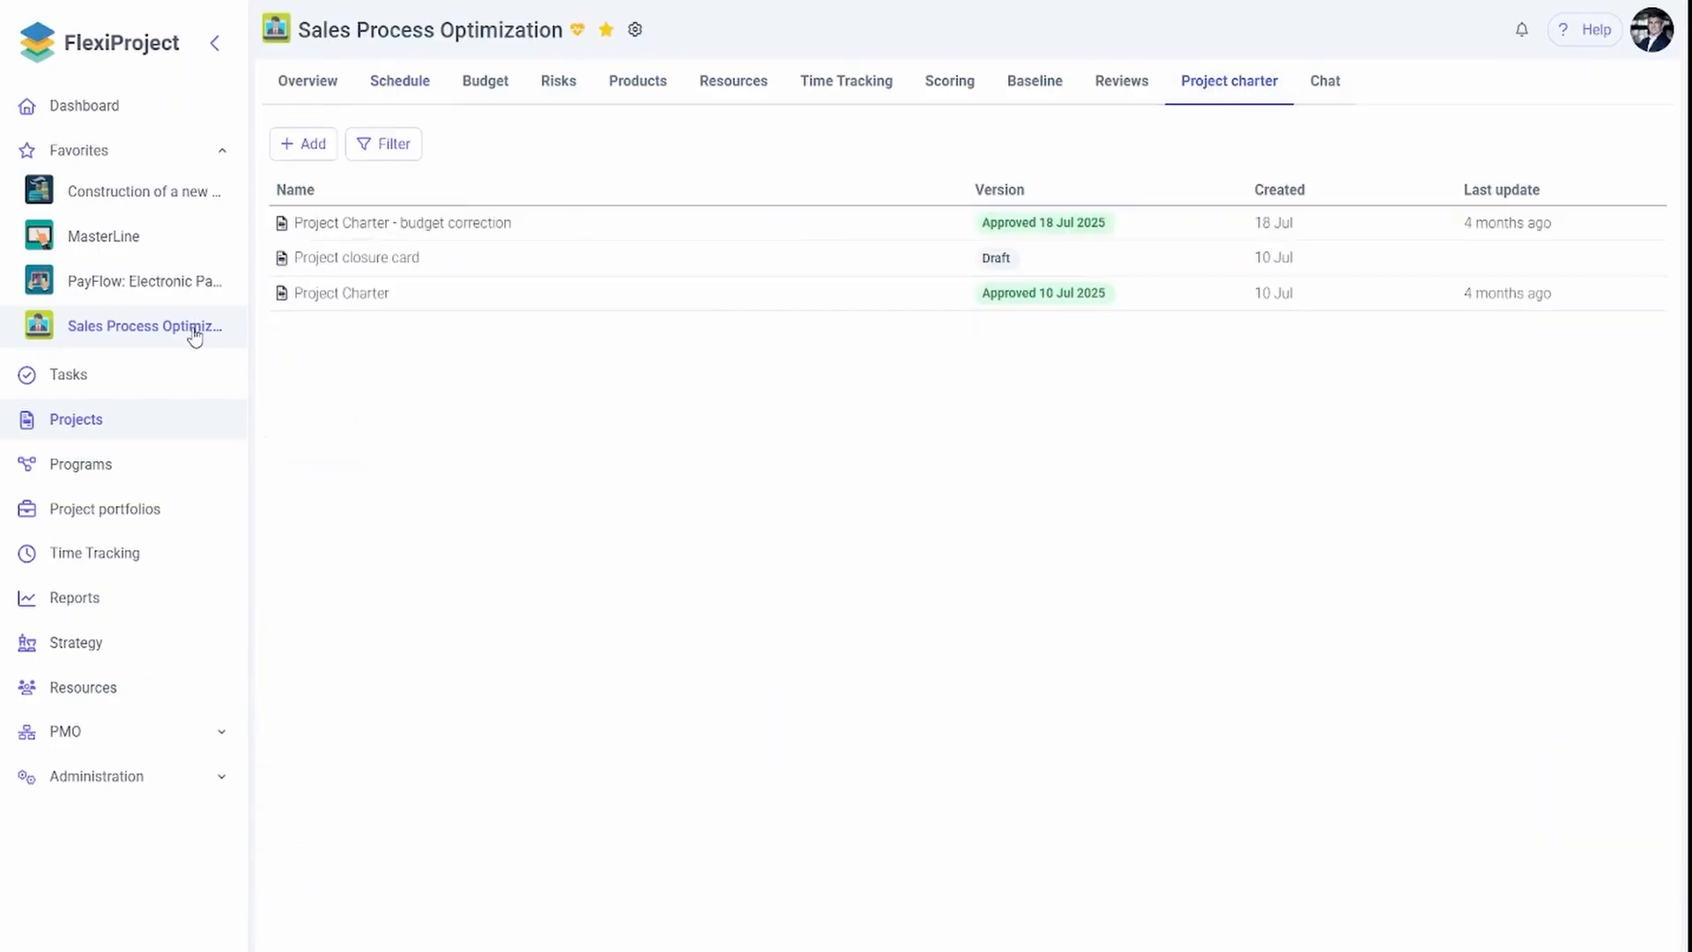
left_click(367, 294)
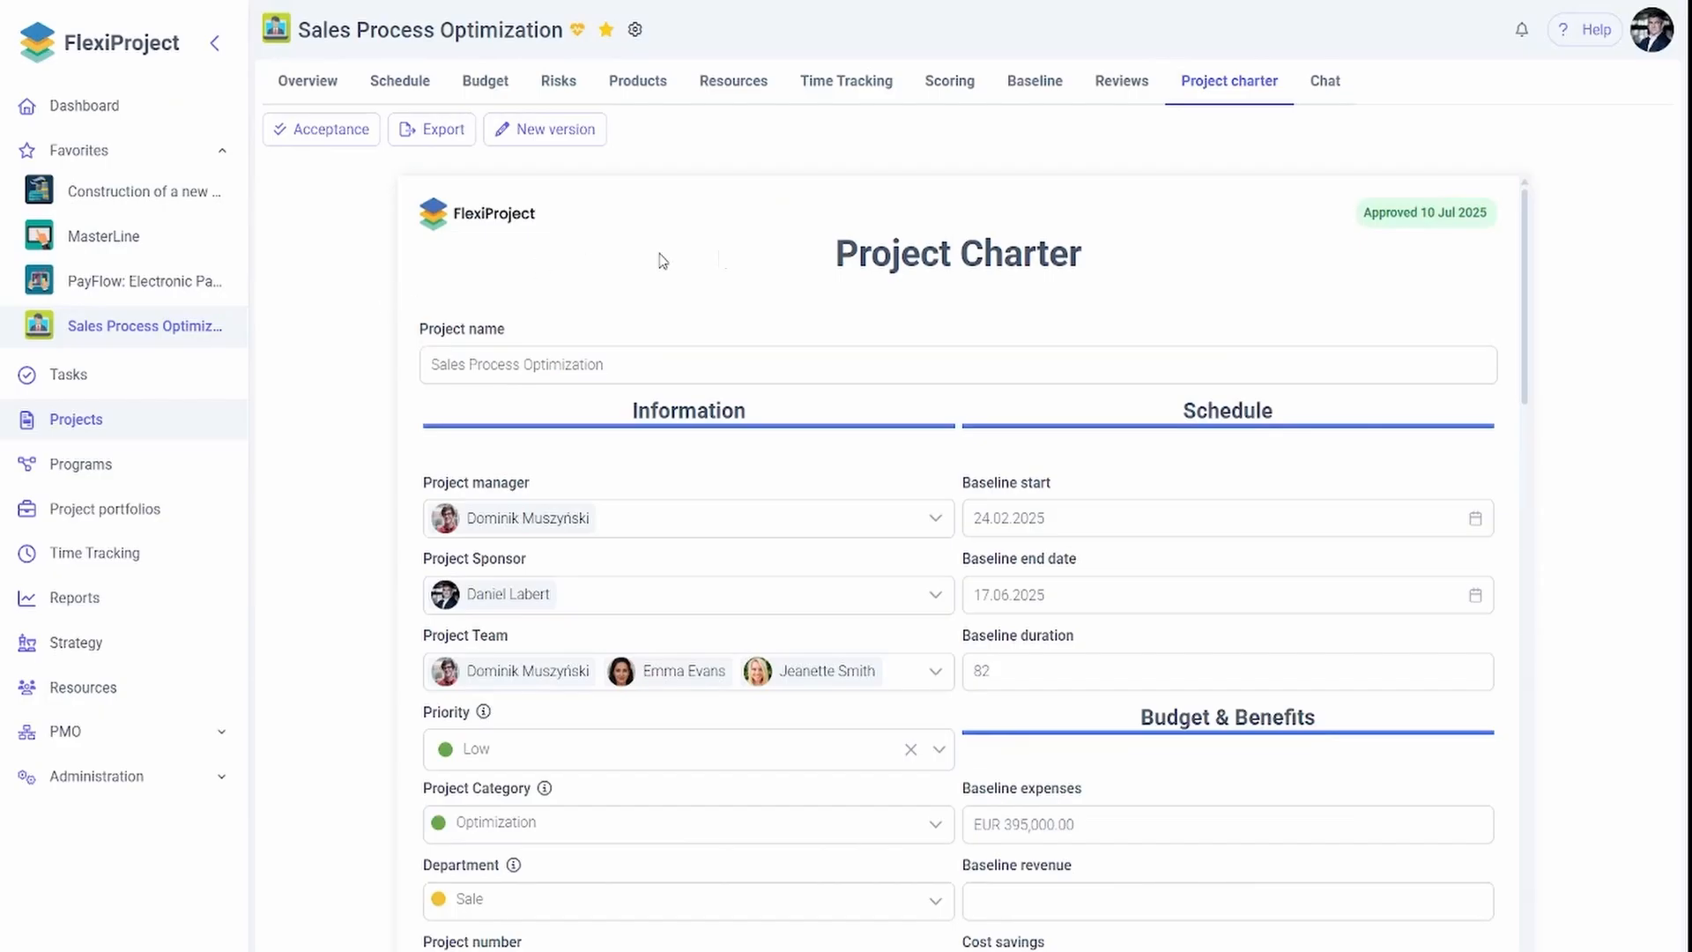
scroll(1072, 282, "down", 8)
scroll(1073, 282, "down", 12)
scroll(1068, 279, "up", 4)
scroll(1013, 287, "up", 15)
key("alt+Left")
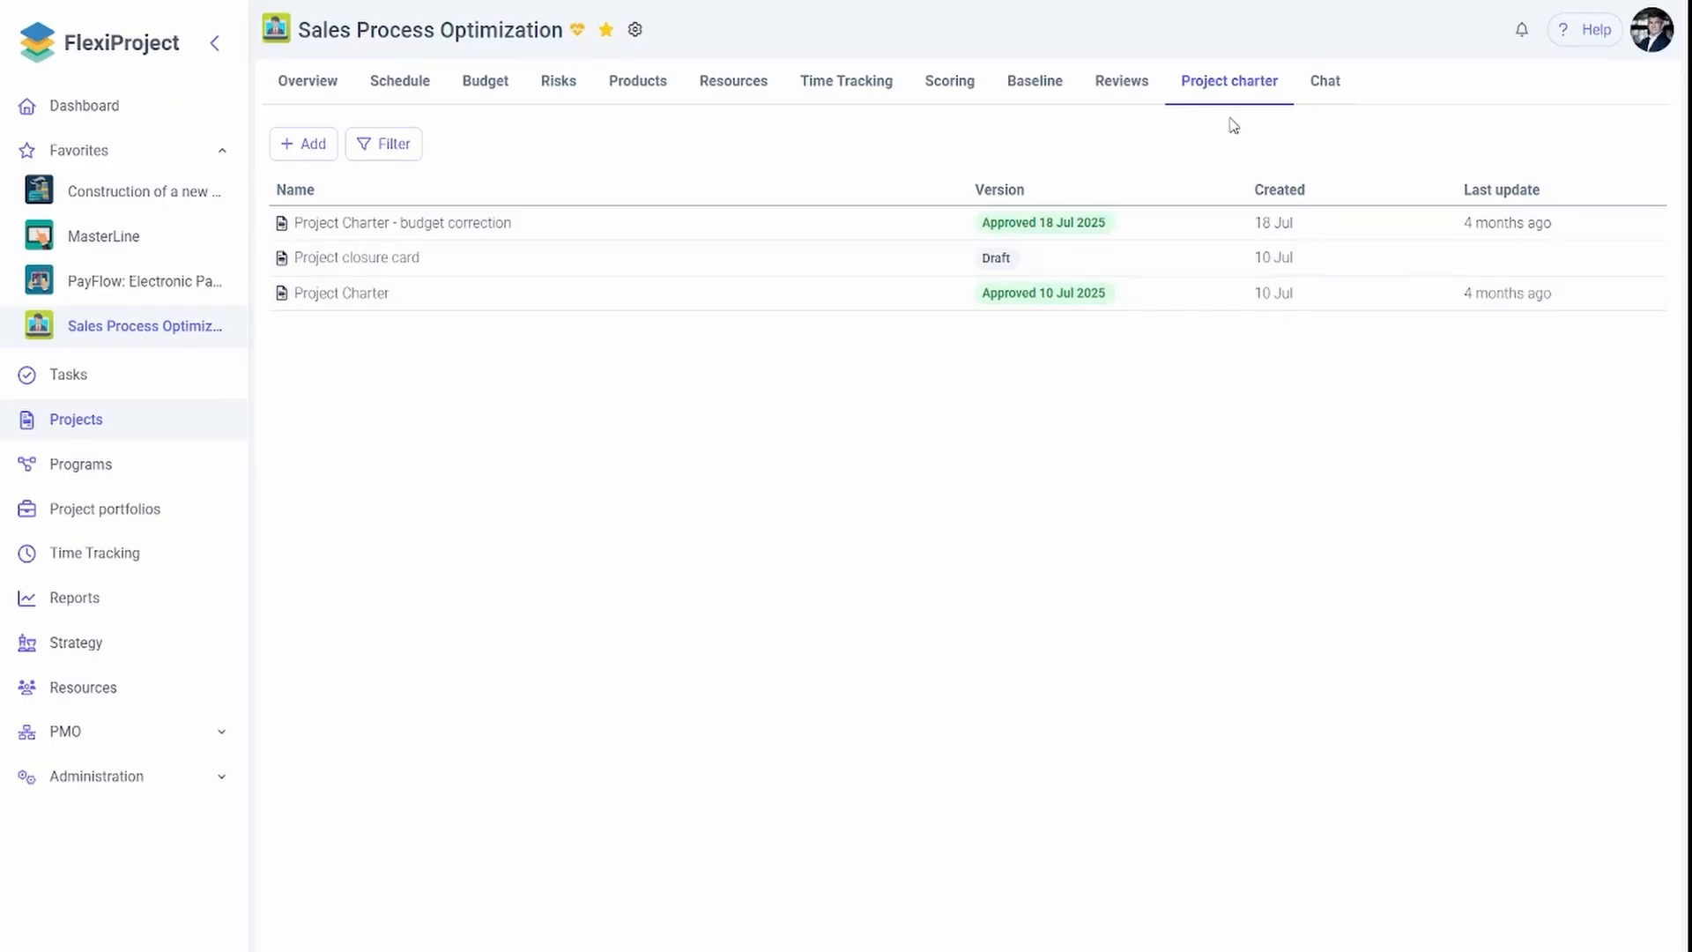
Create a new version of the project's approved Project Charter, keeping the proposed name Project Charter
left_click(372, 294)
left_click(529, 130)
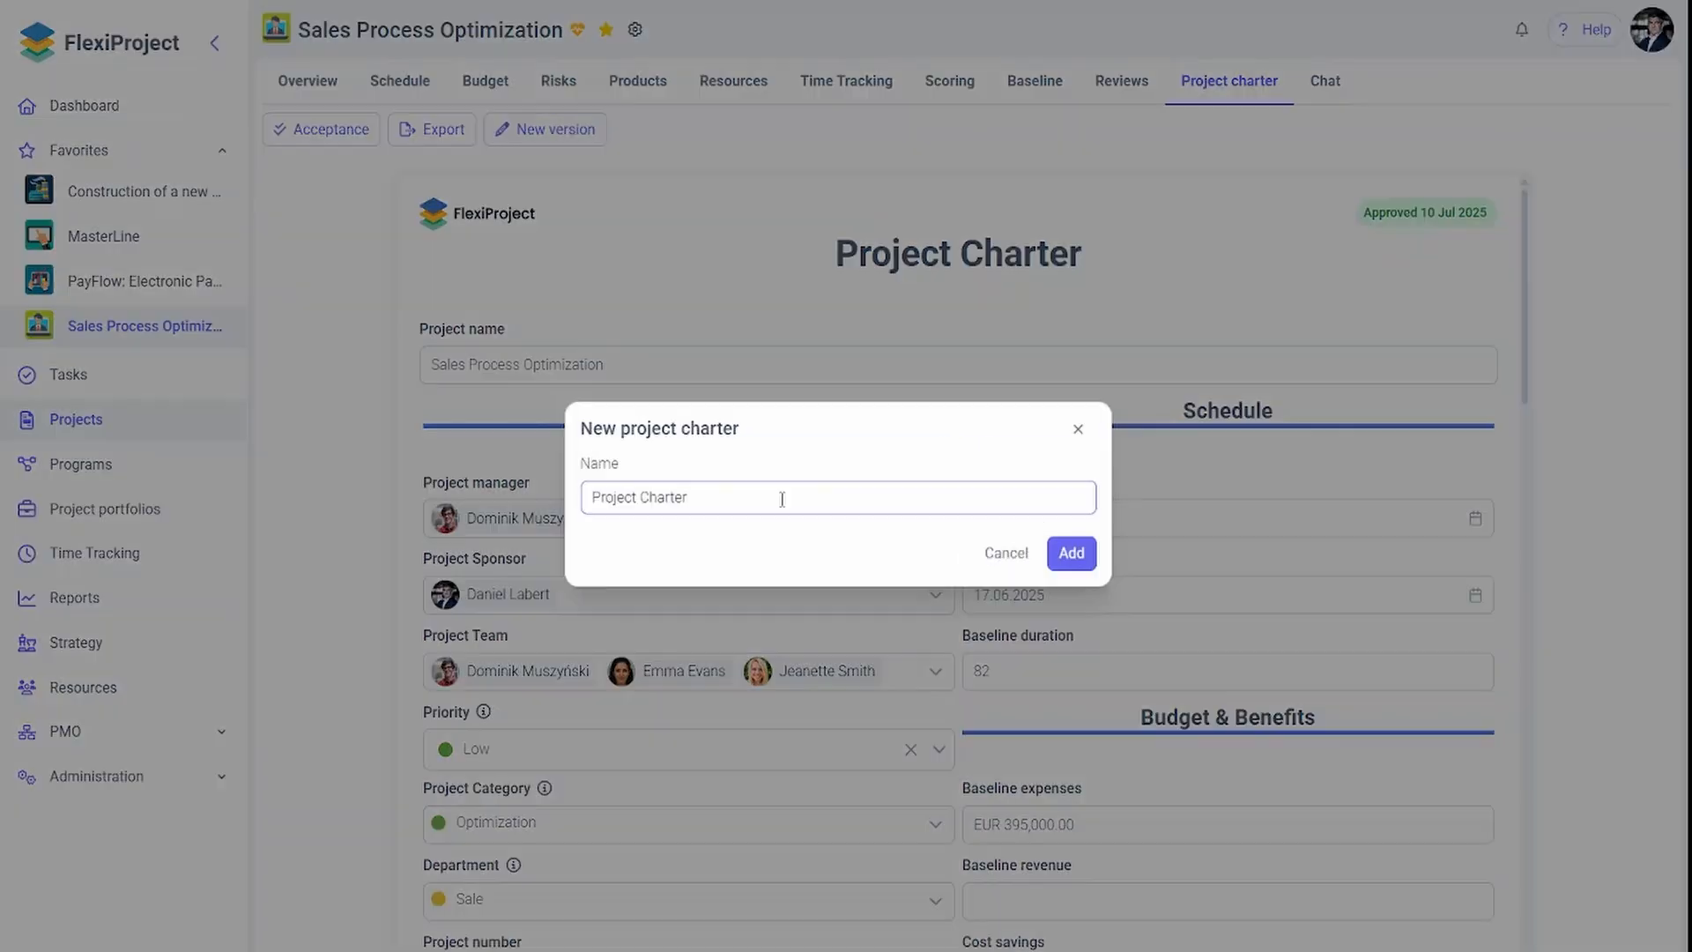
left_click(1066, 553)
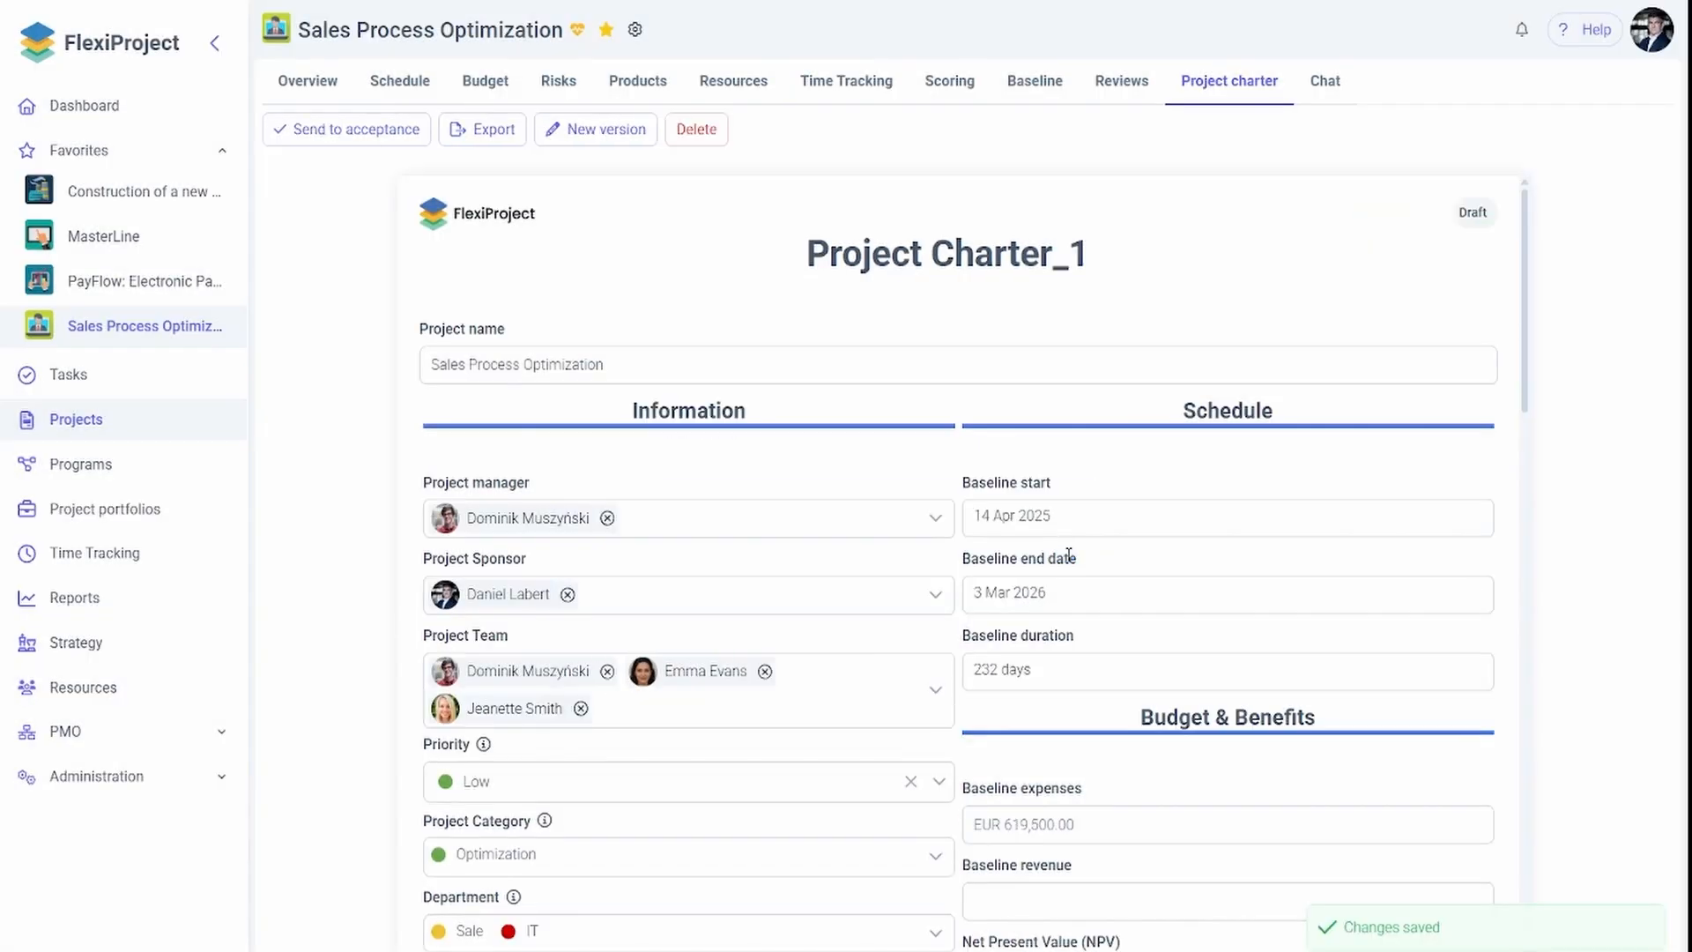
Check the approval paths offered when sending the draft charter to acceptance, and close the dialog without submitting
left_click(368, 142)
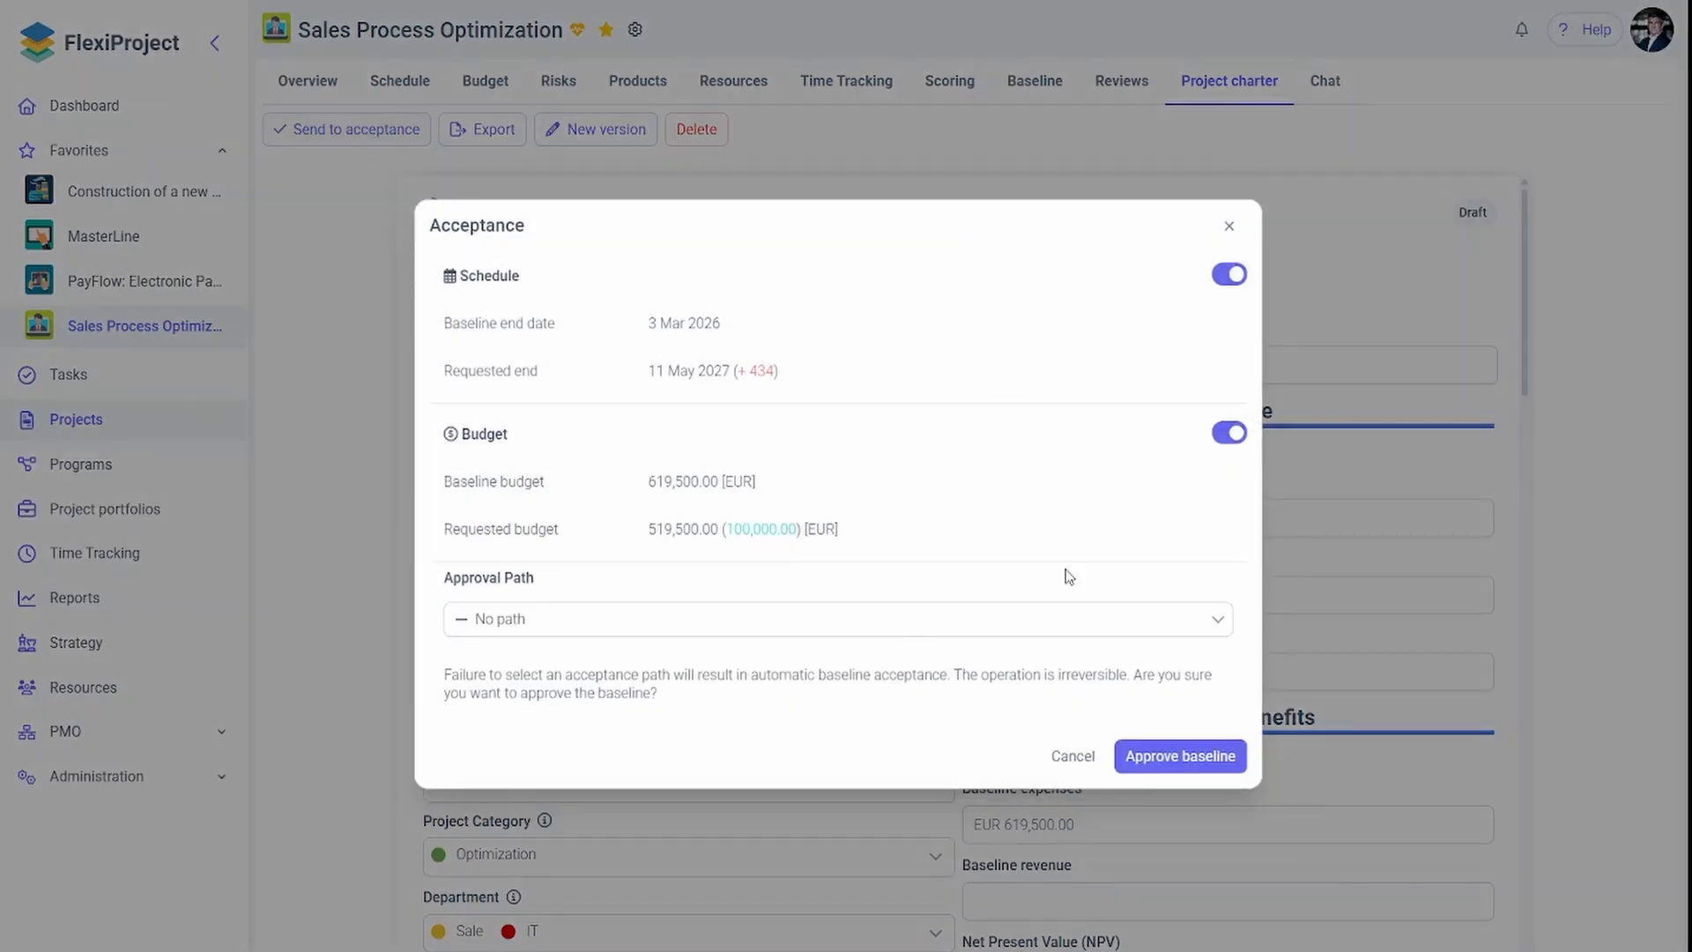
left_click(864, 624)
scroll(780, 740, "down", 1)
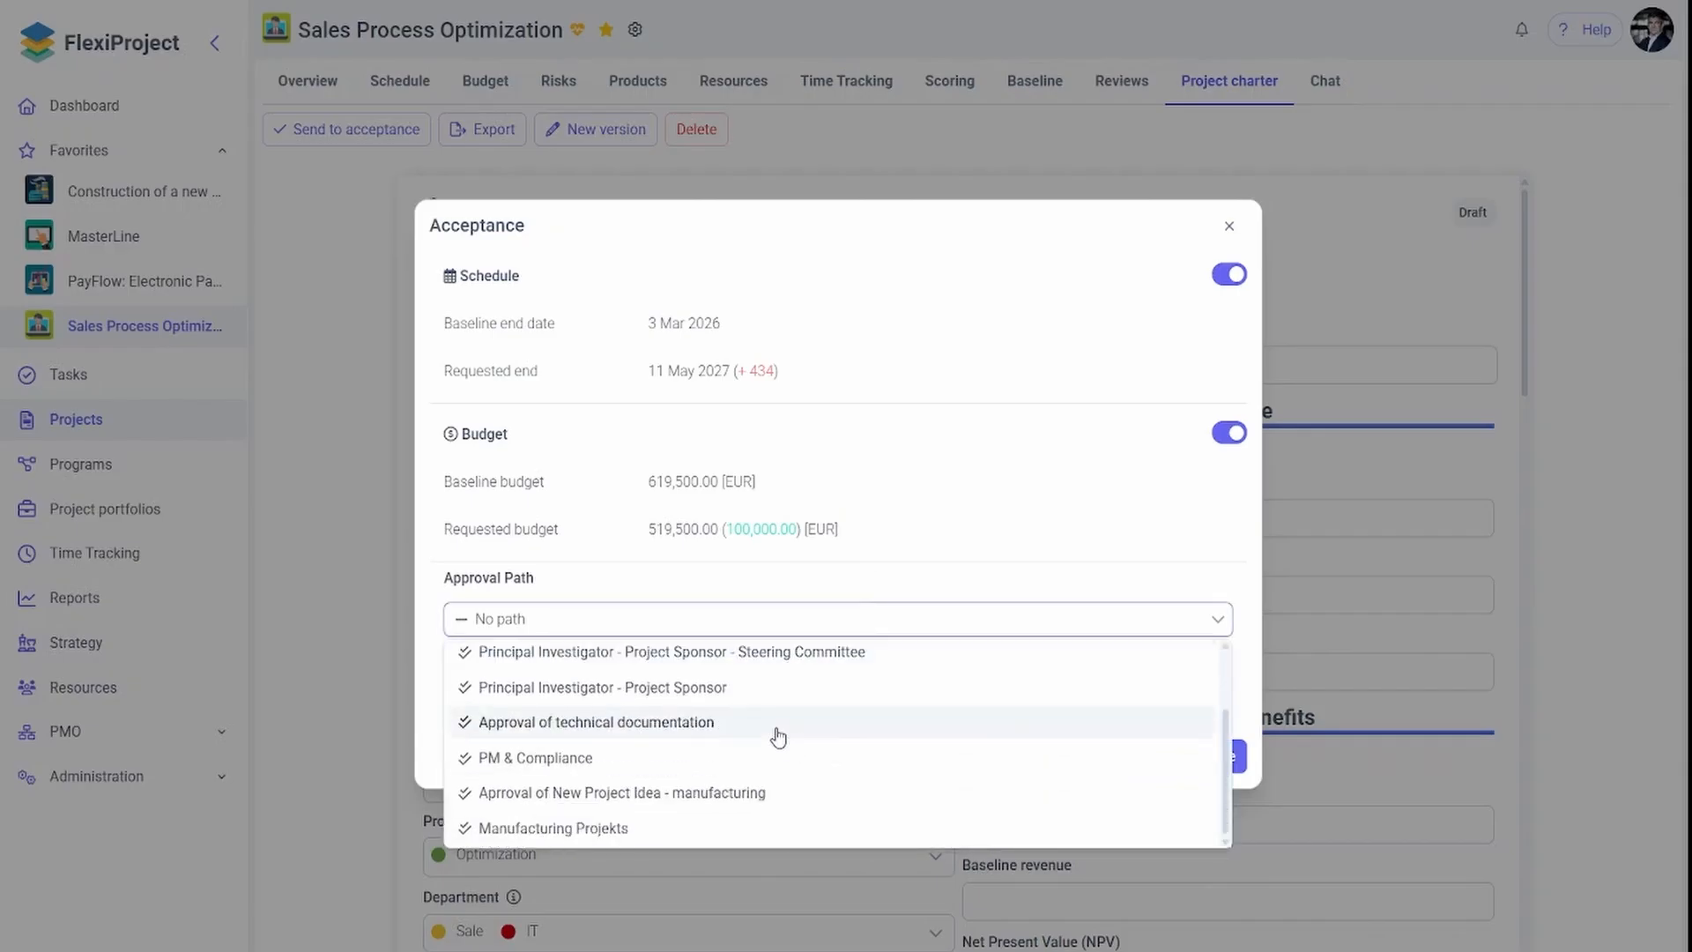
left_click(964, 299)
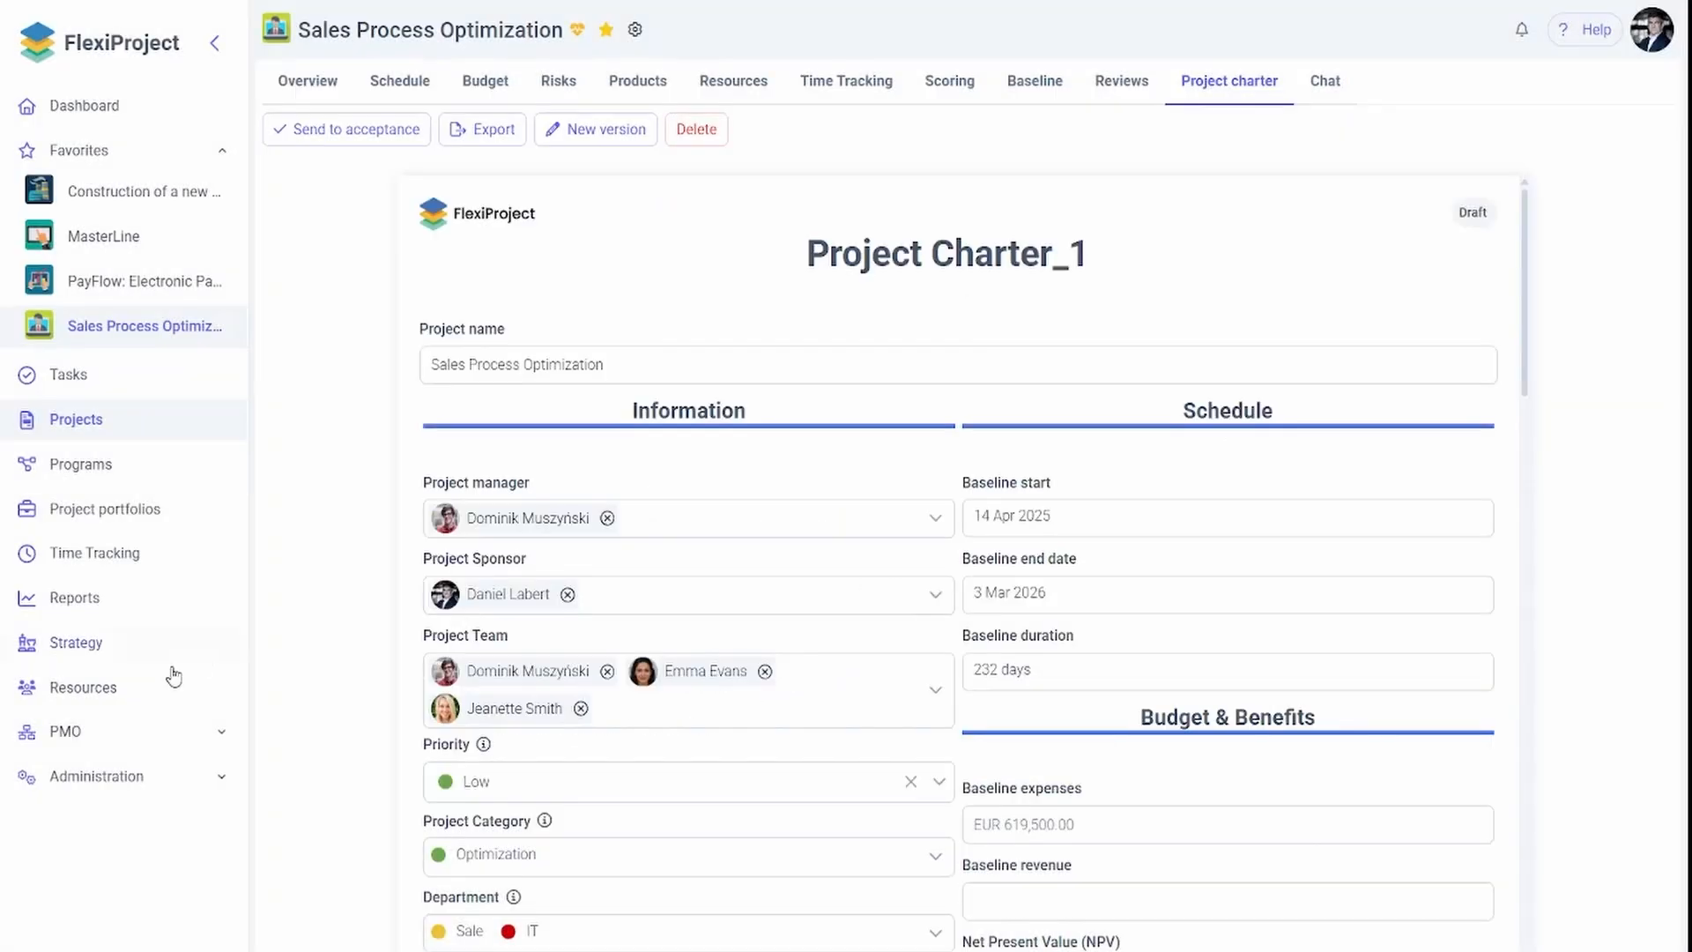
Start a new approval path under PMO with Project Sponsor as the stage 1 approver
left_click(179, 749)
scroll(156, 678, "down", 1)
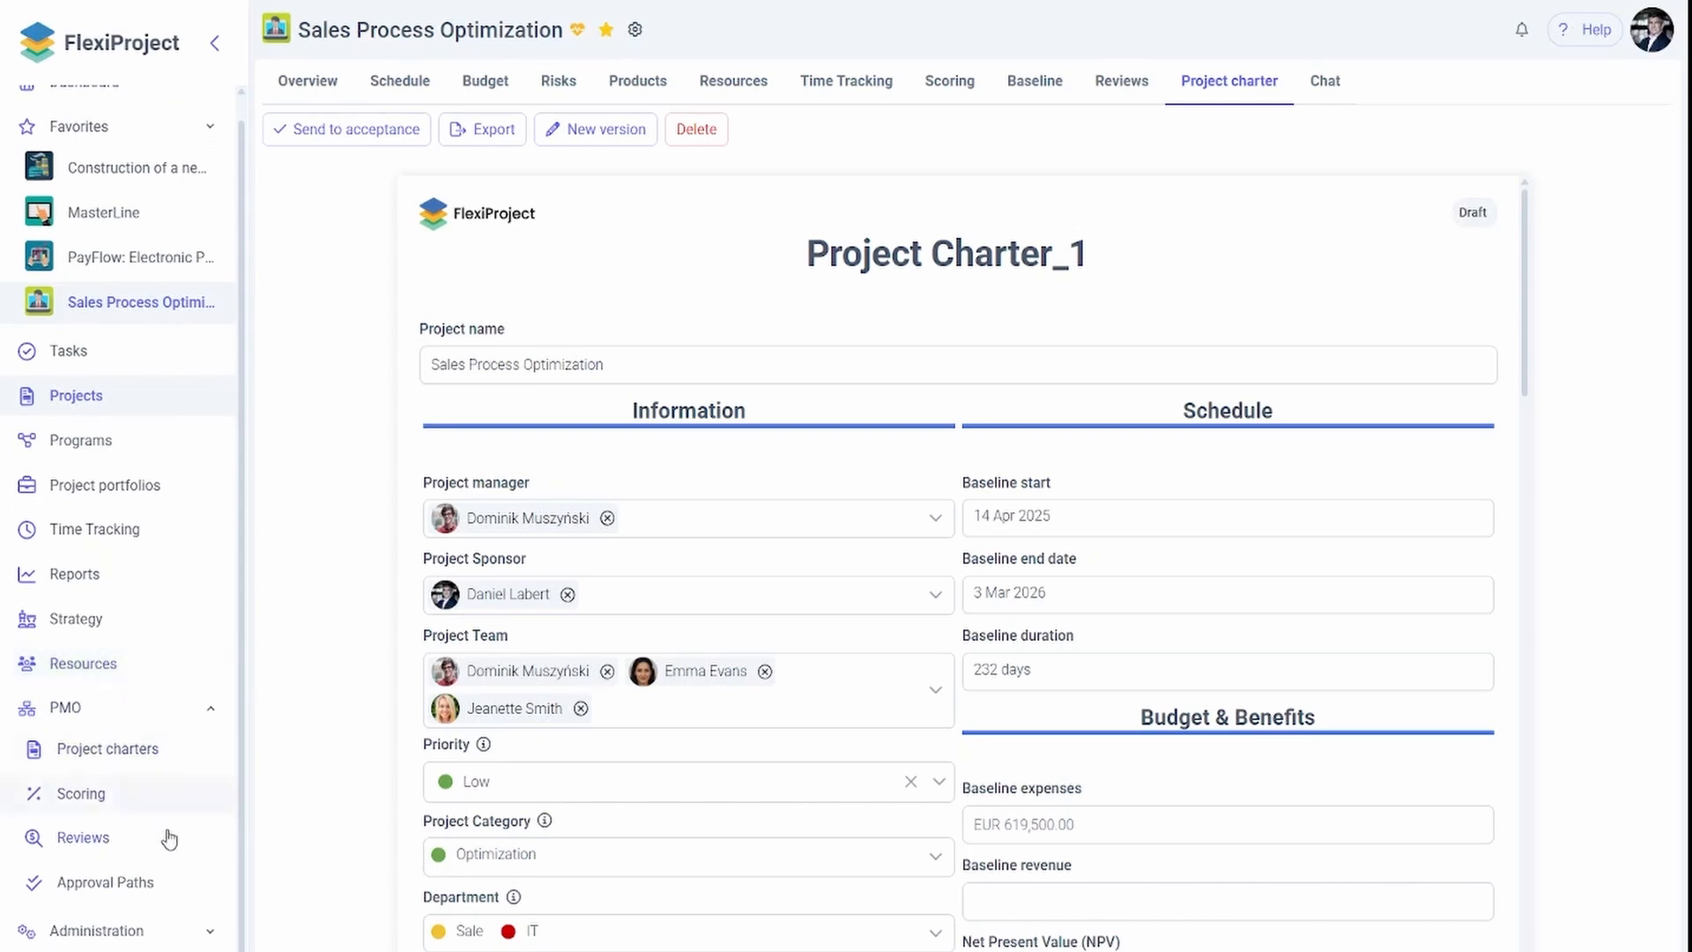
left_click(105, 899)
left_click(296, 91)
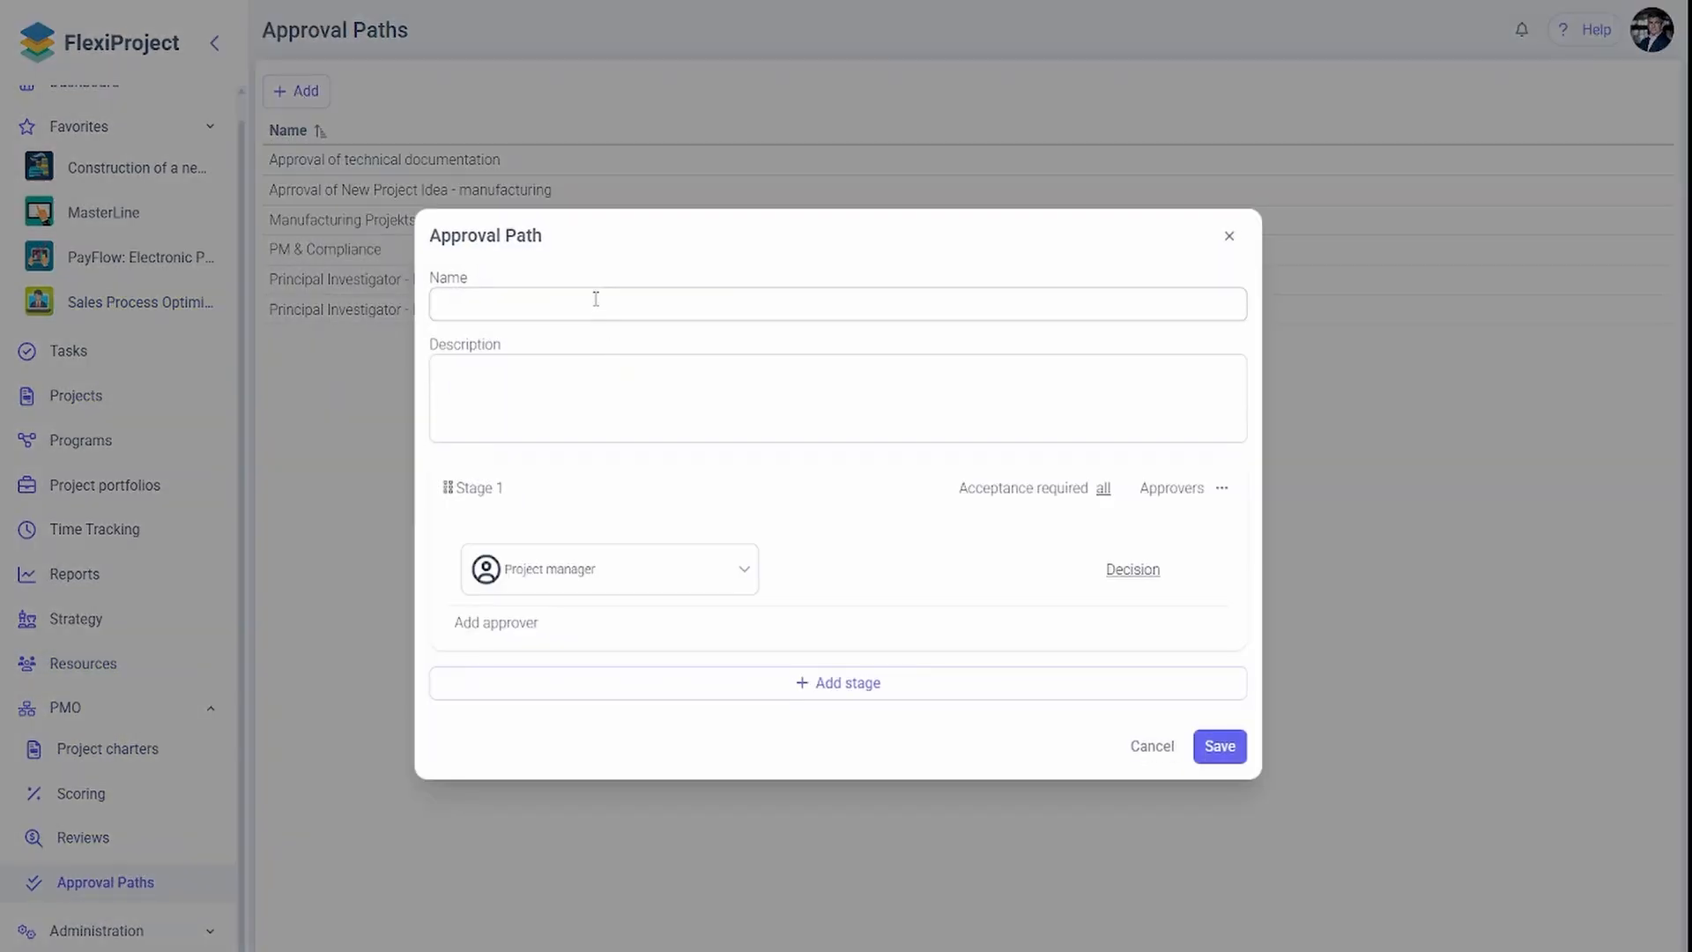
left_click(579, 295)
left_click(593, 365)
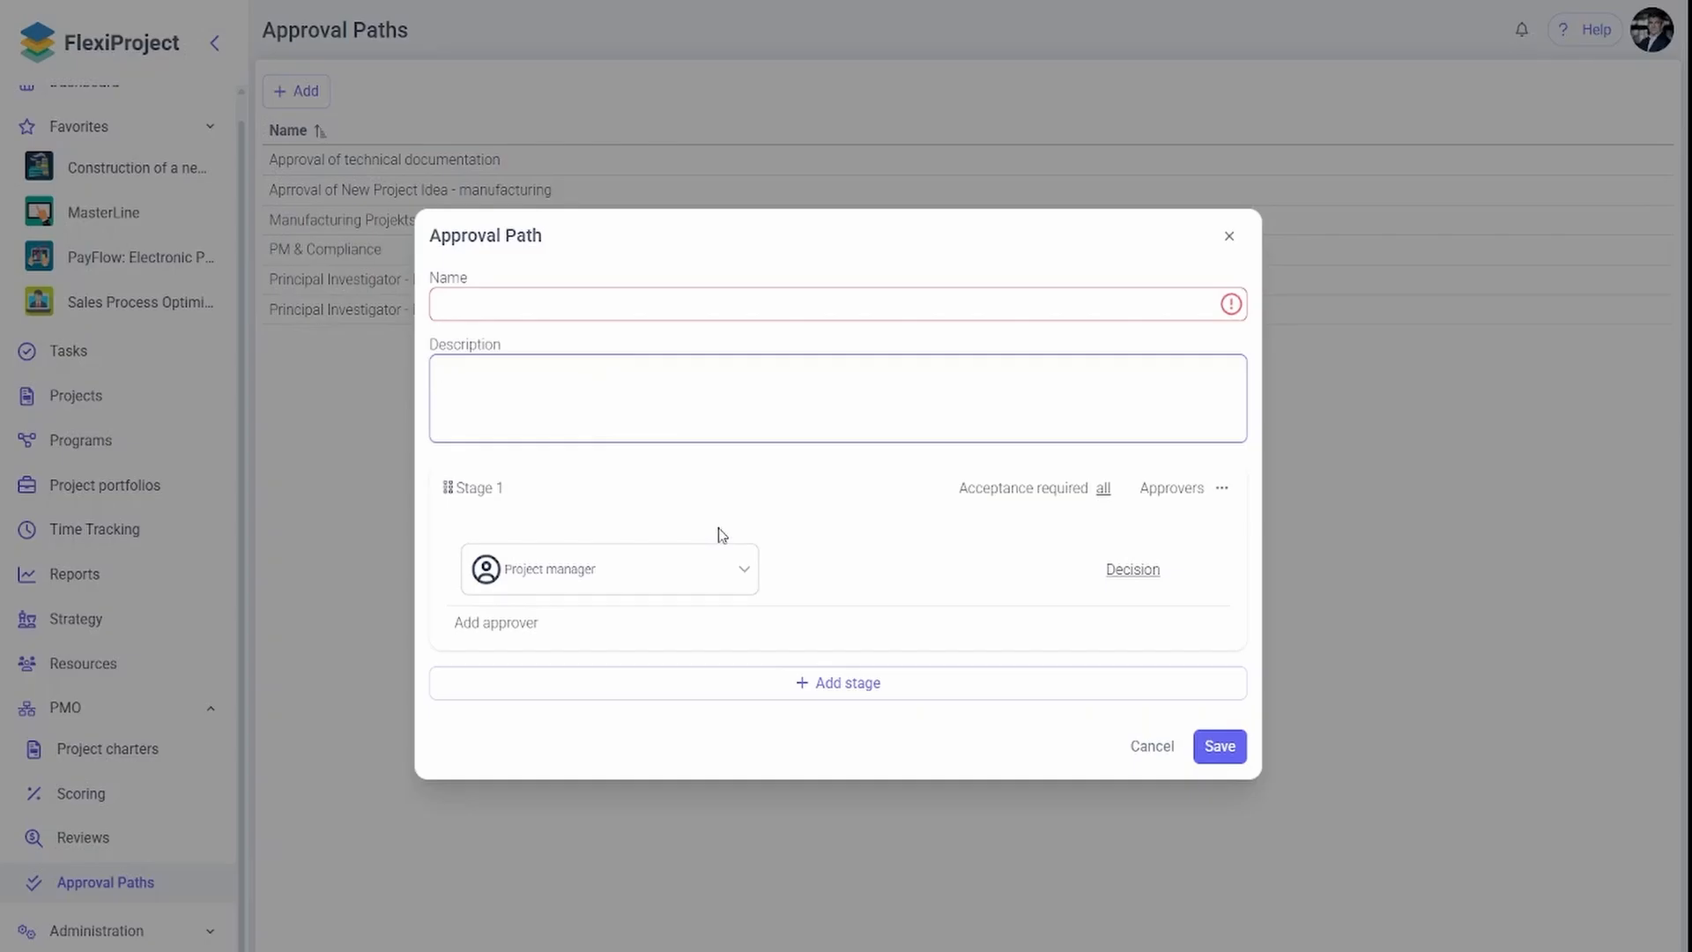
left_click(727, 571)
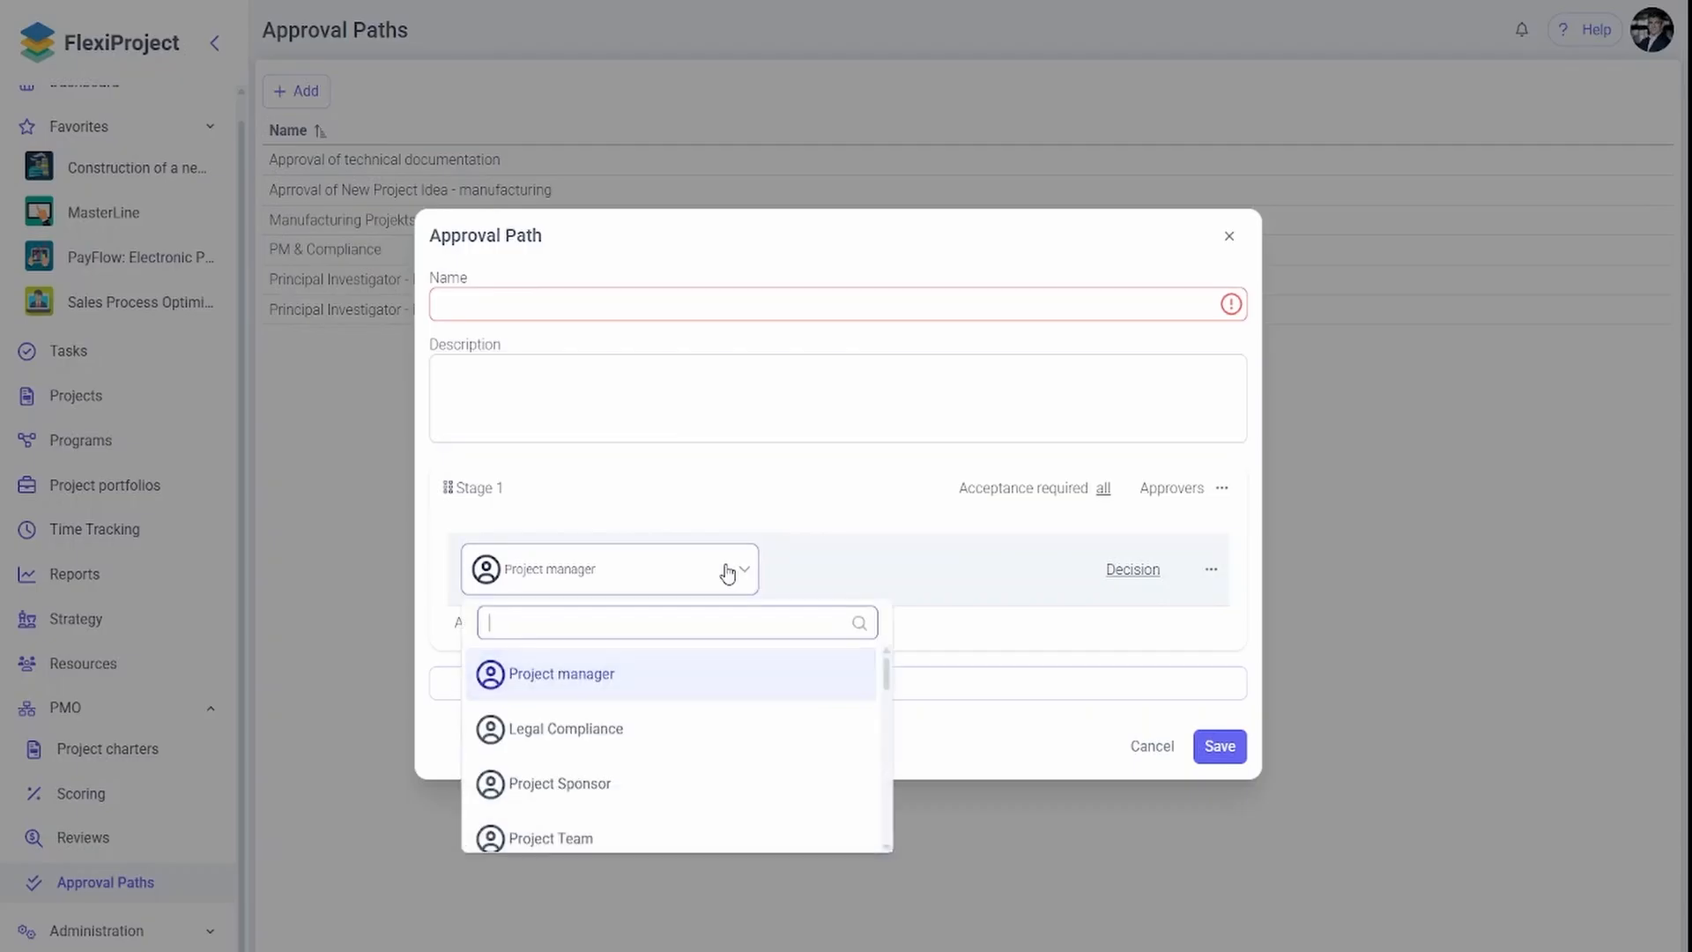
left_click(672, 775)
Try adding a Steering Committee stage and a third stage with an individual user as approver, and discard the unsaved path
left_click(677, 682)
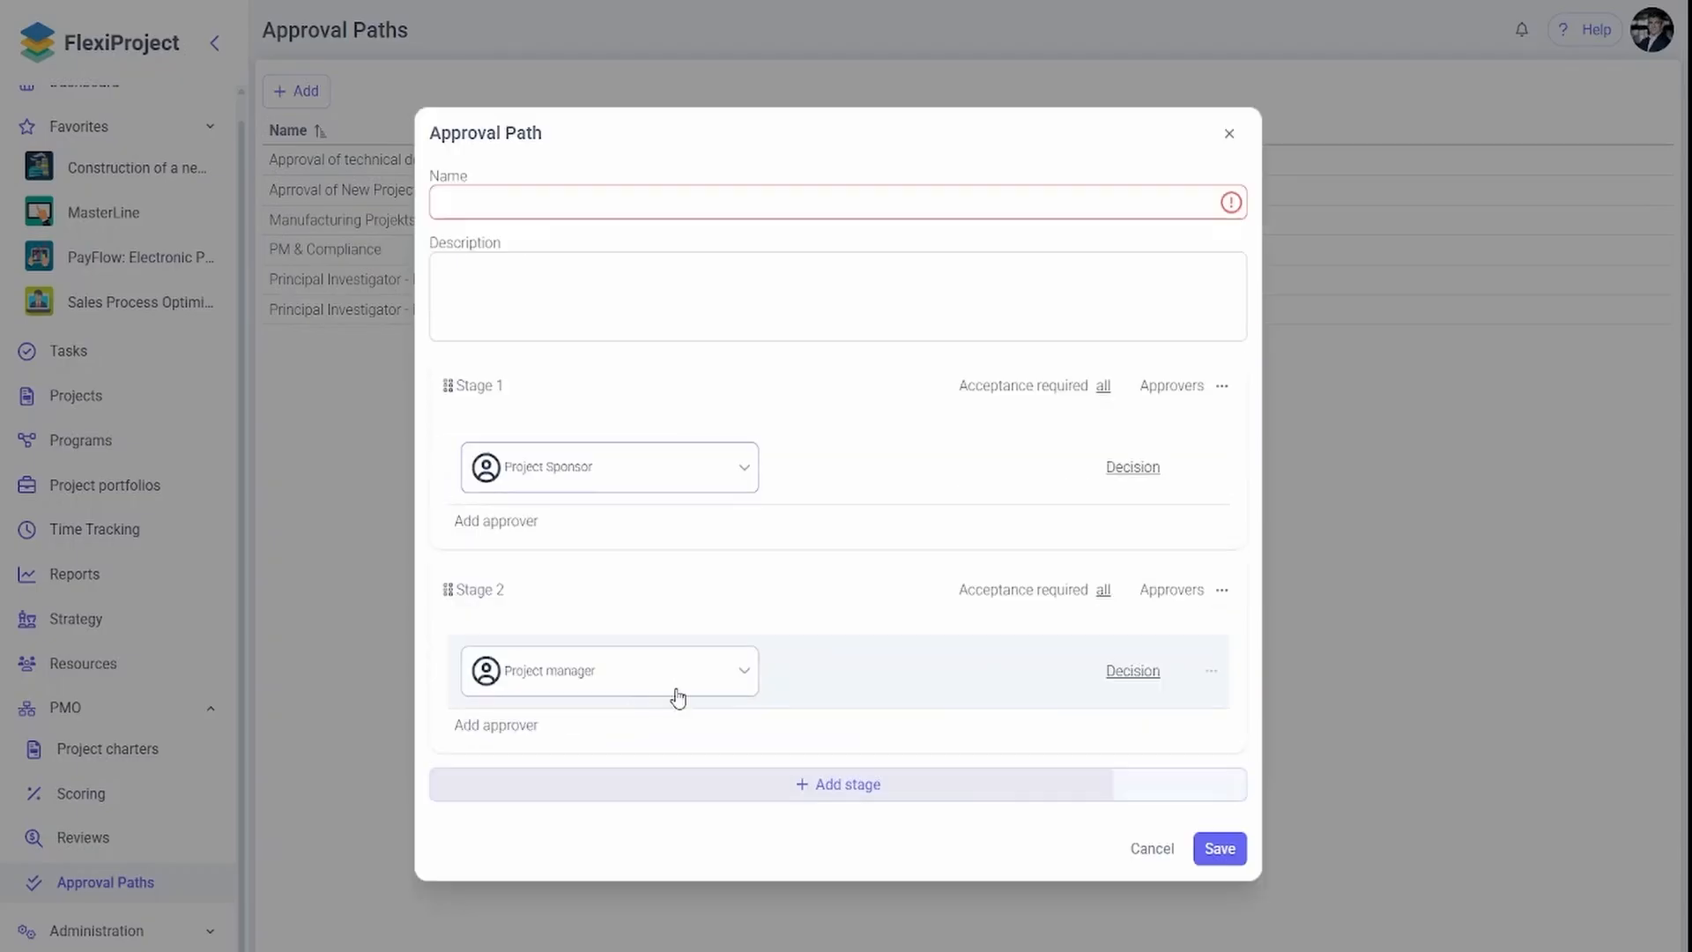
left_click(586, 684)
scroll(632, 881, "down", 2)
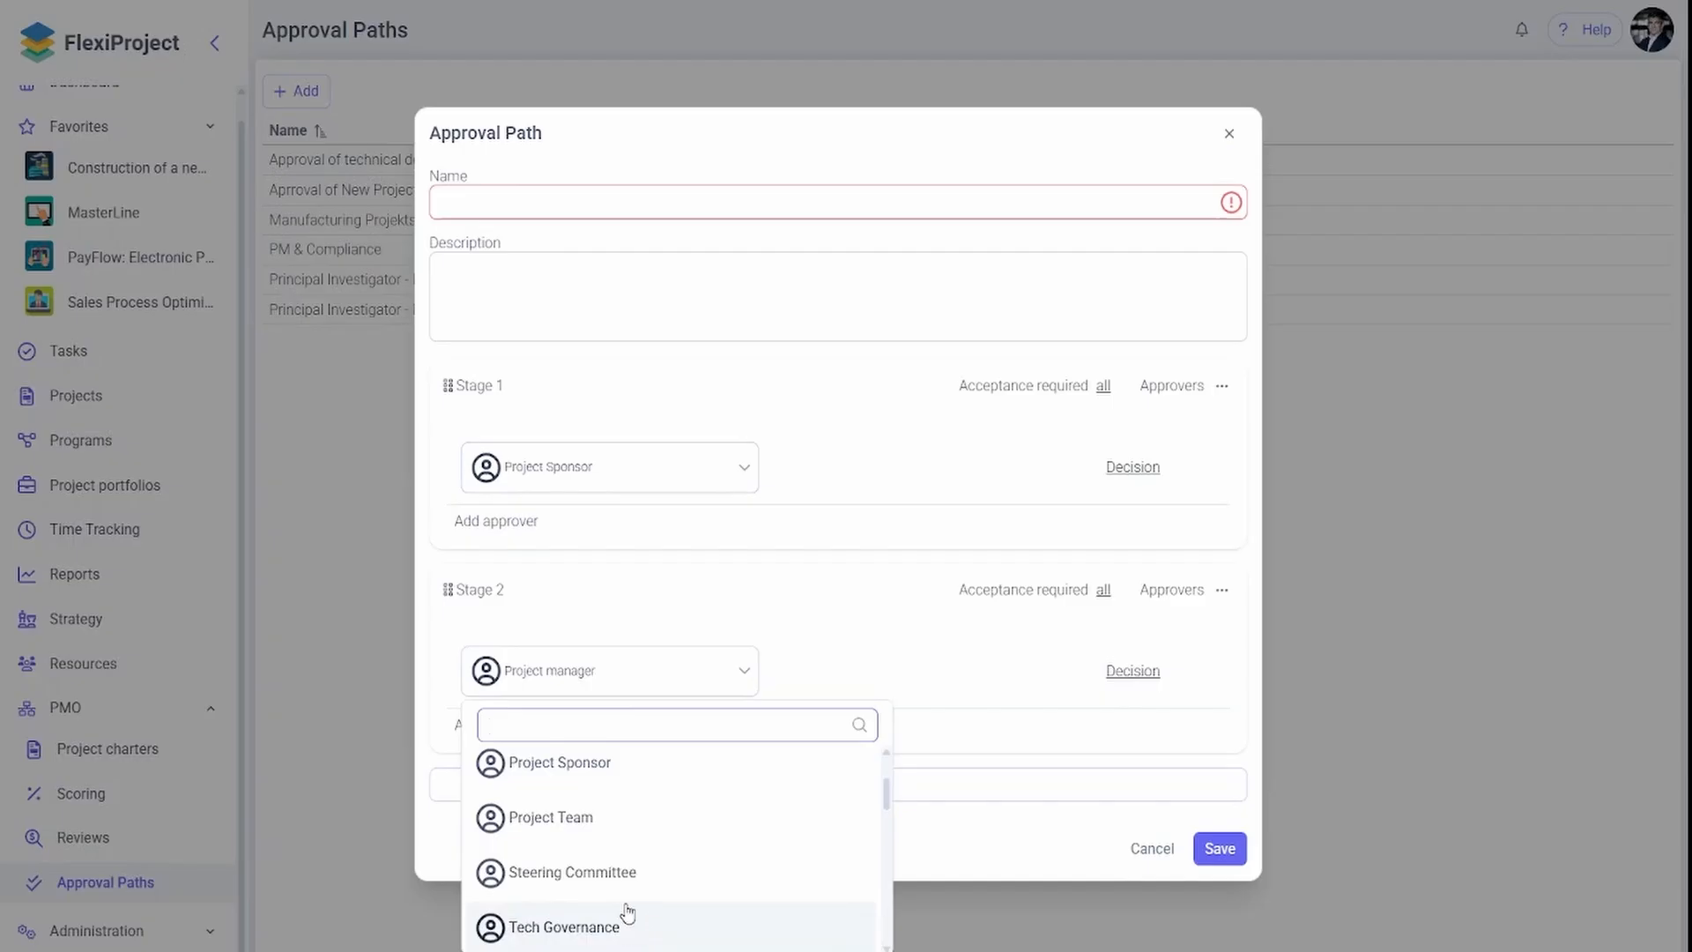
left_click(624, 889)
left_click(773, 784)
scroll(652, 776, "down", 1)
left_click(646, 743)
scroll(644, 614, "down", 5)
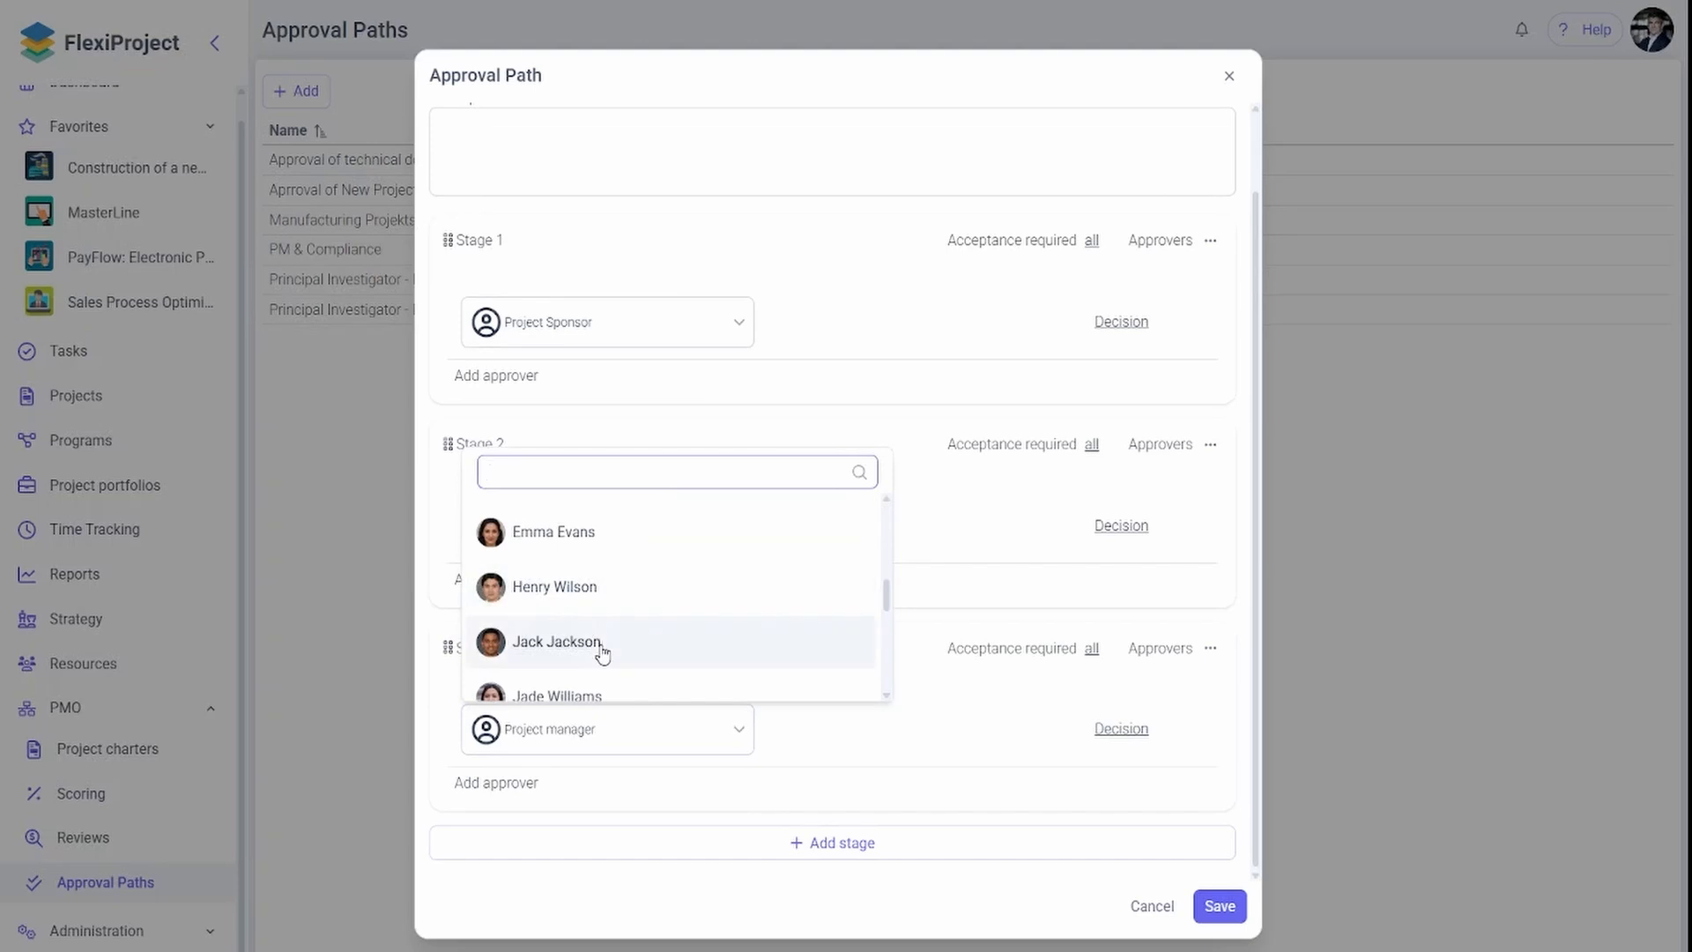
left_click(601, 643)
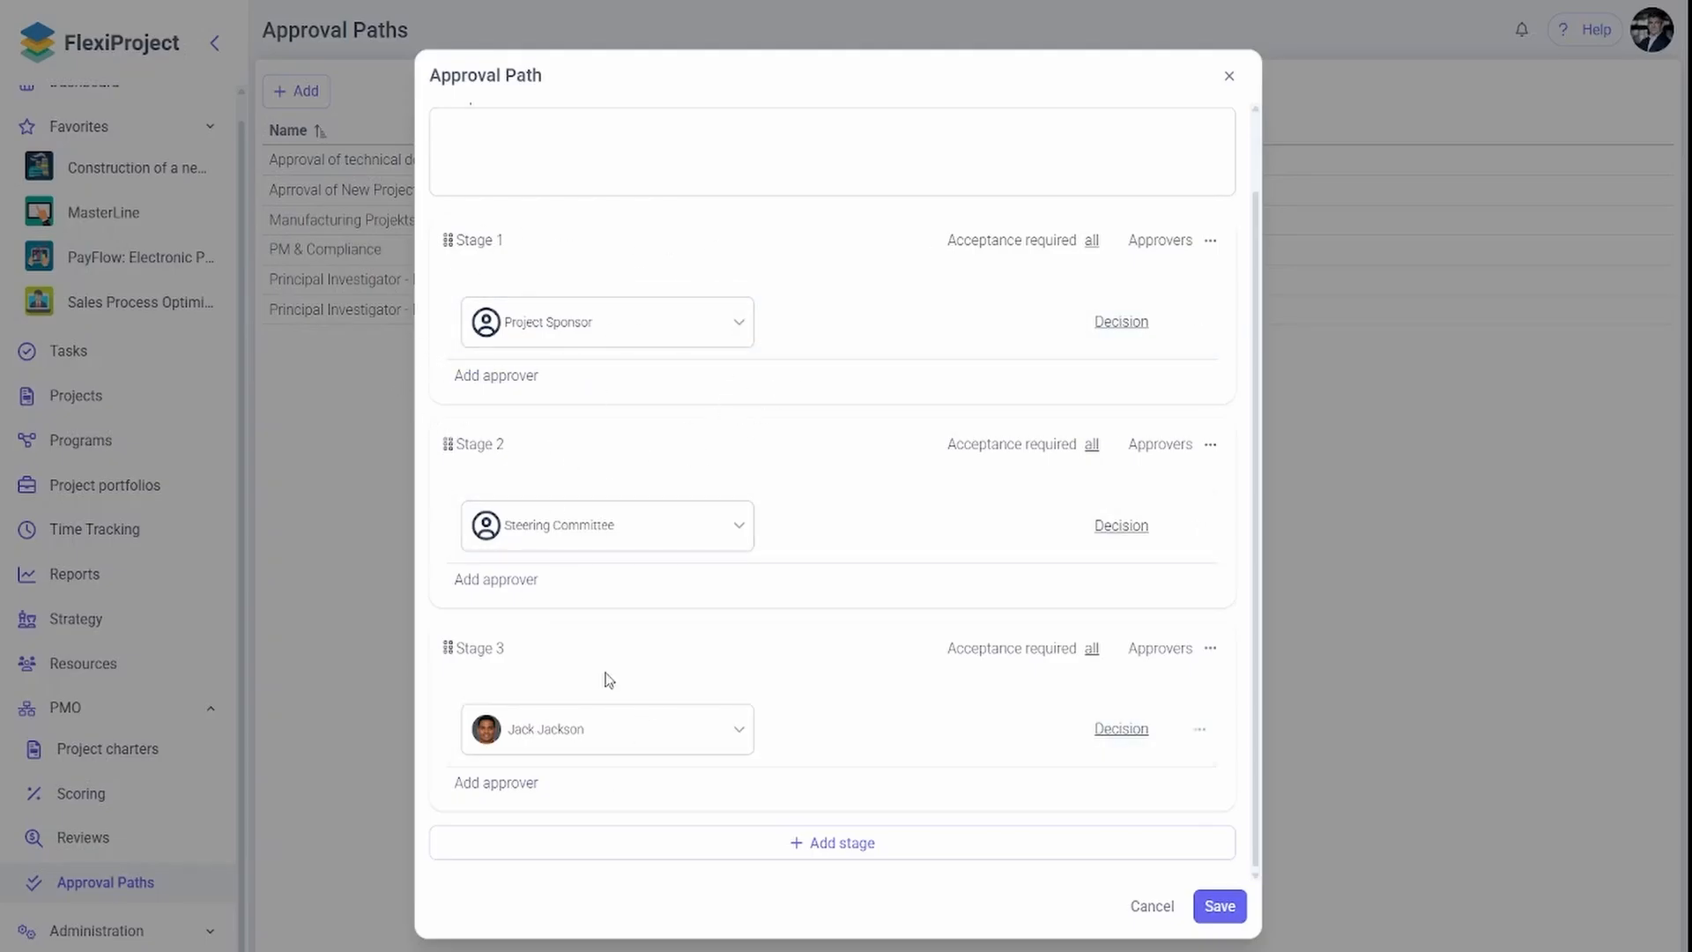
left_click(1146, 910)
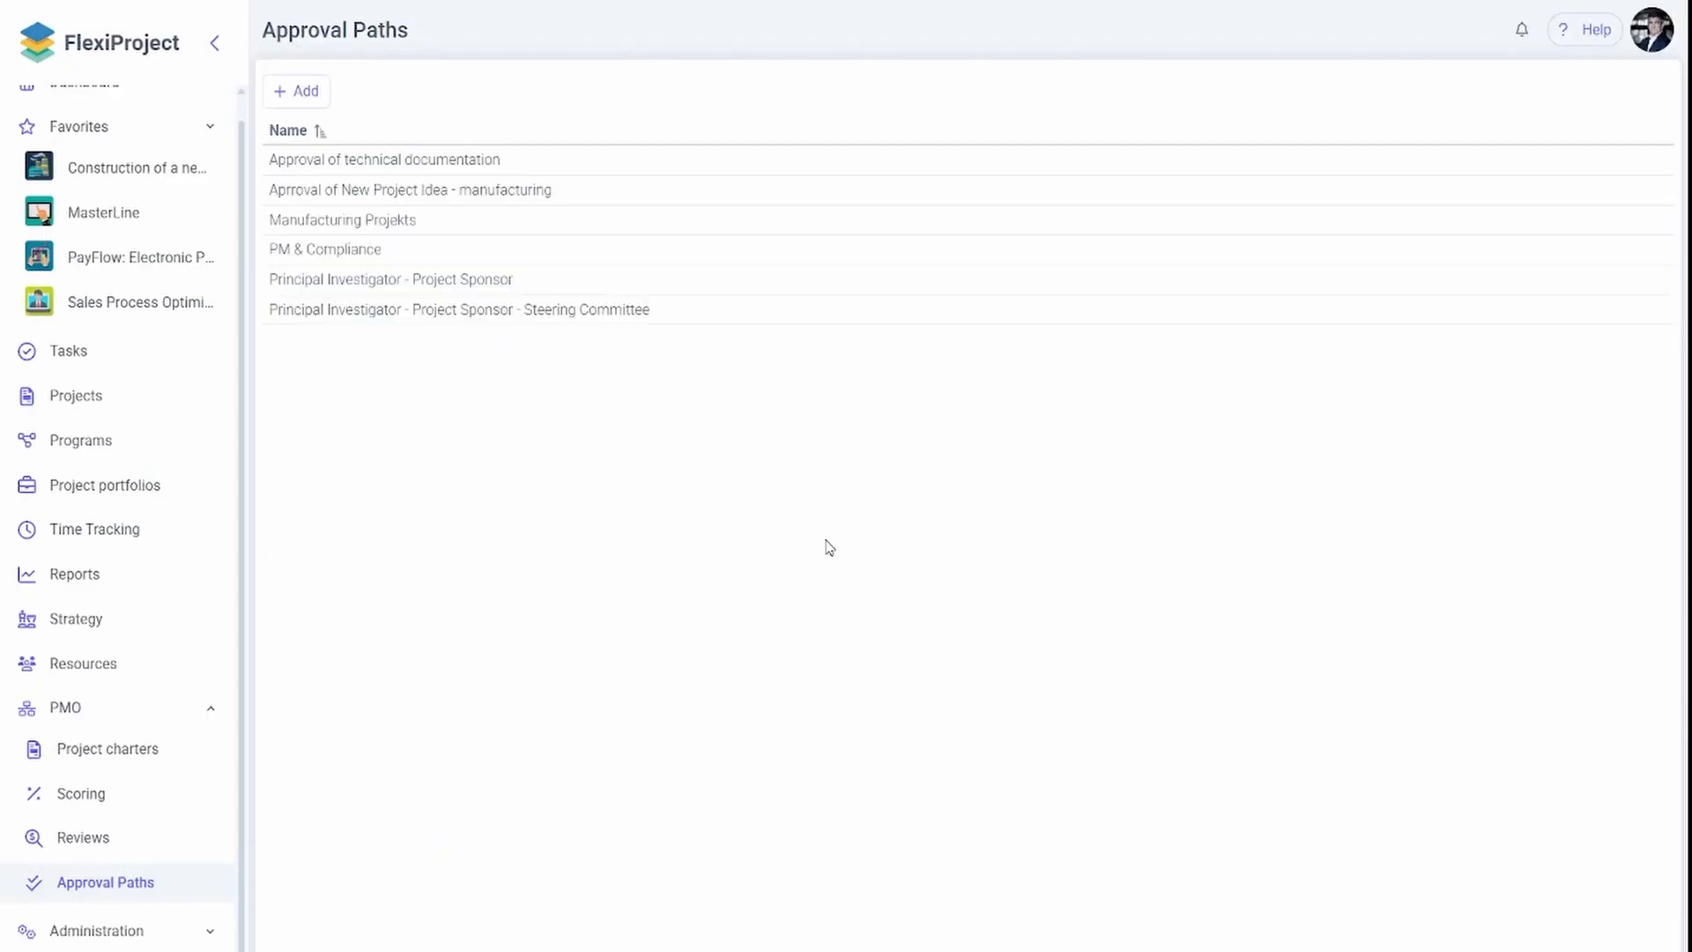
Start a new baseline change named new_baseline in the Sales Process Optimization project
left_click(137, 302)
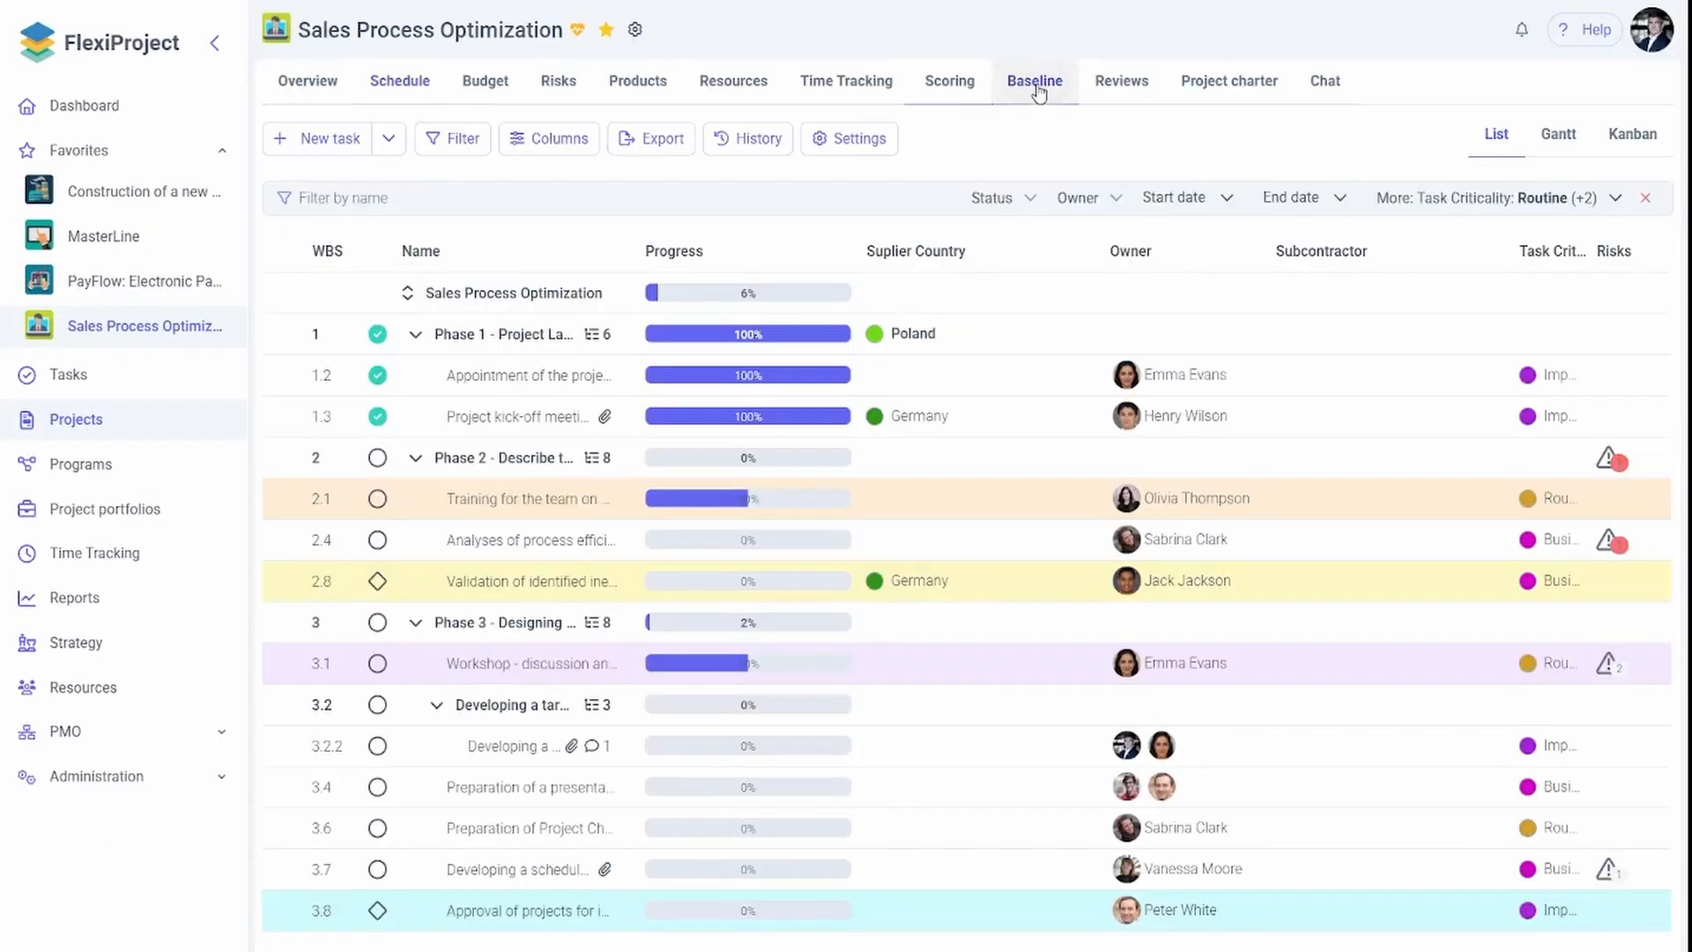
left_click(1037, 82)
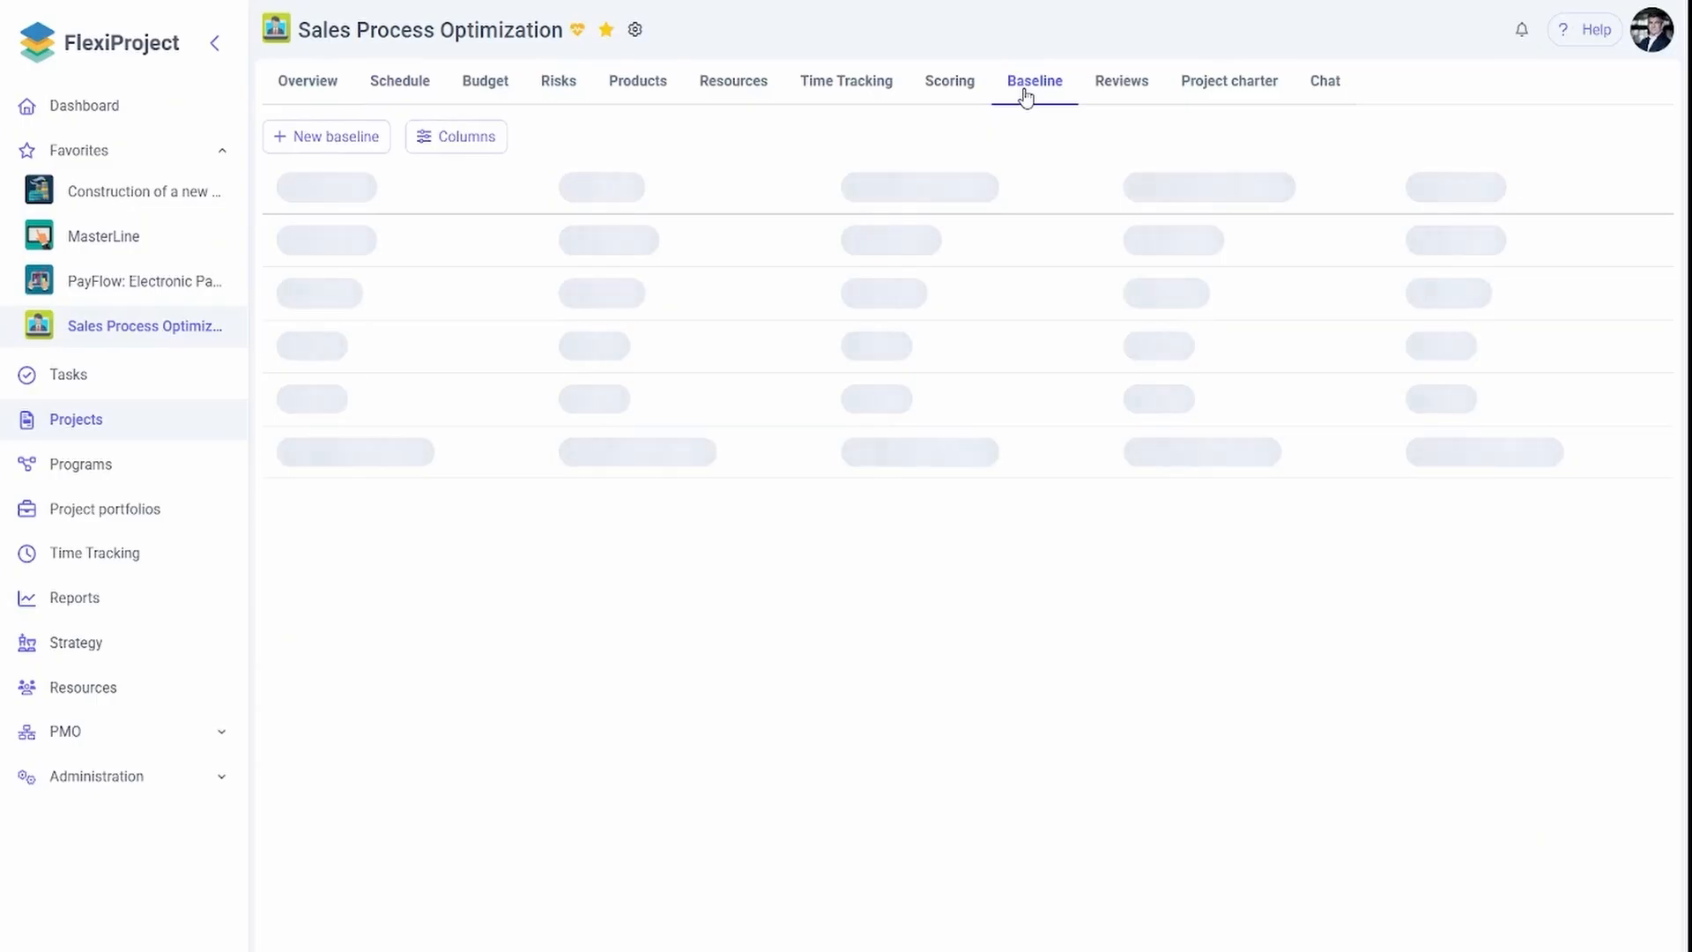
left_click(368, 141)
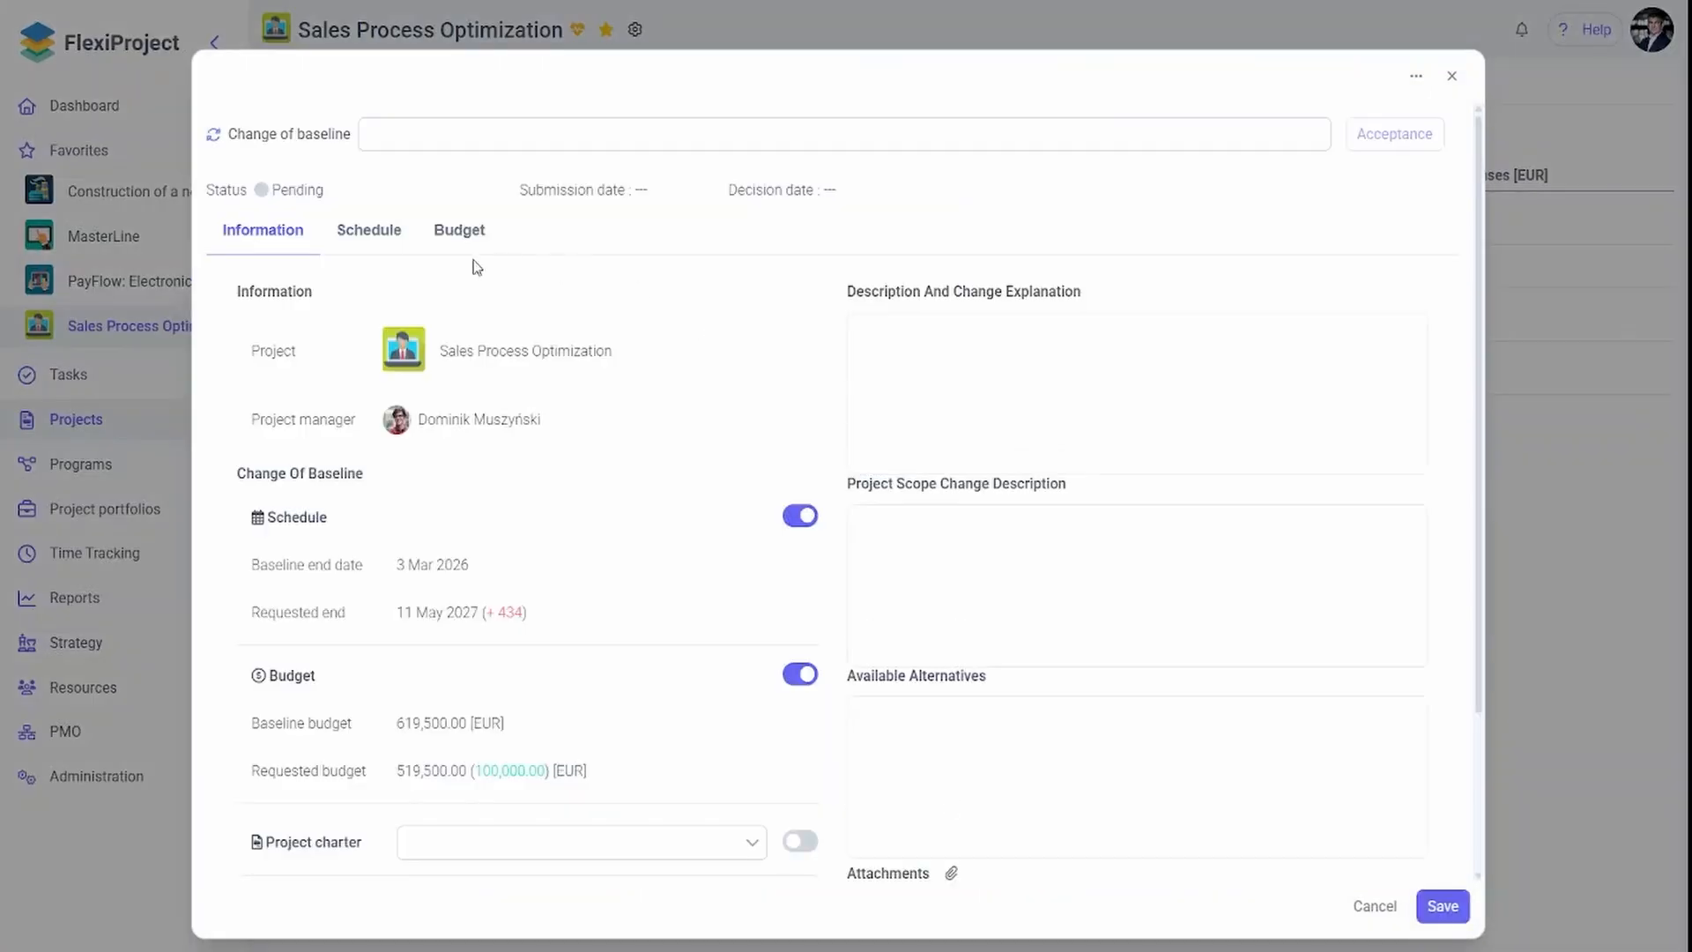
left_click(1290, 135)
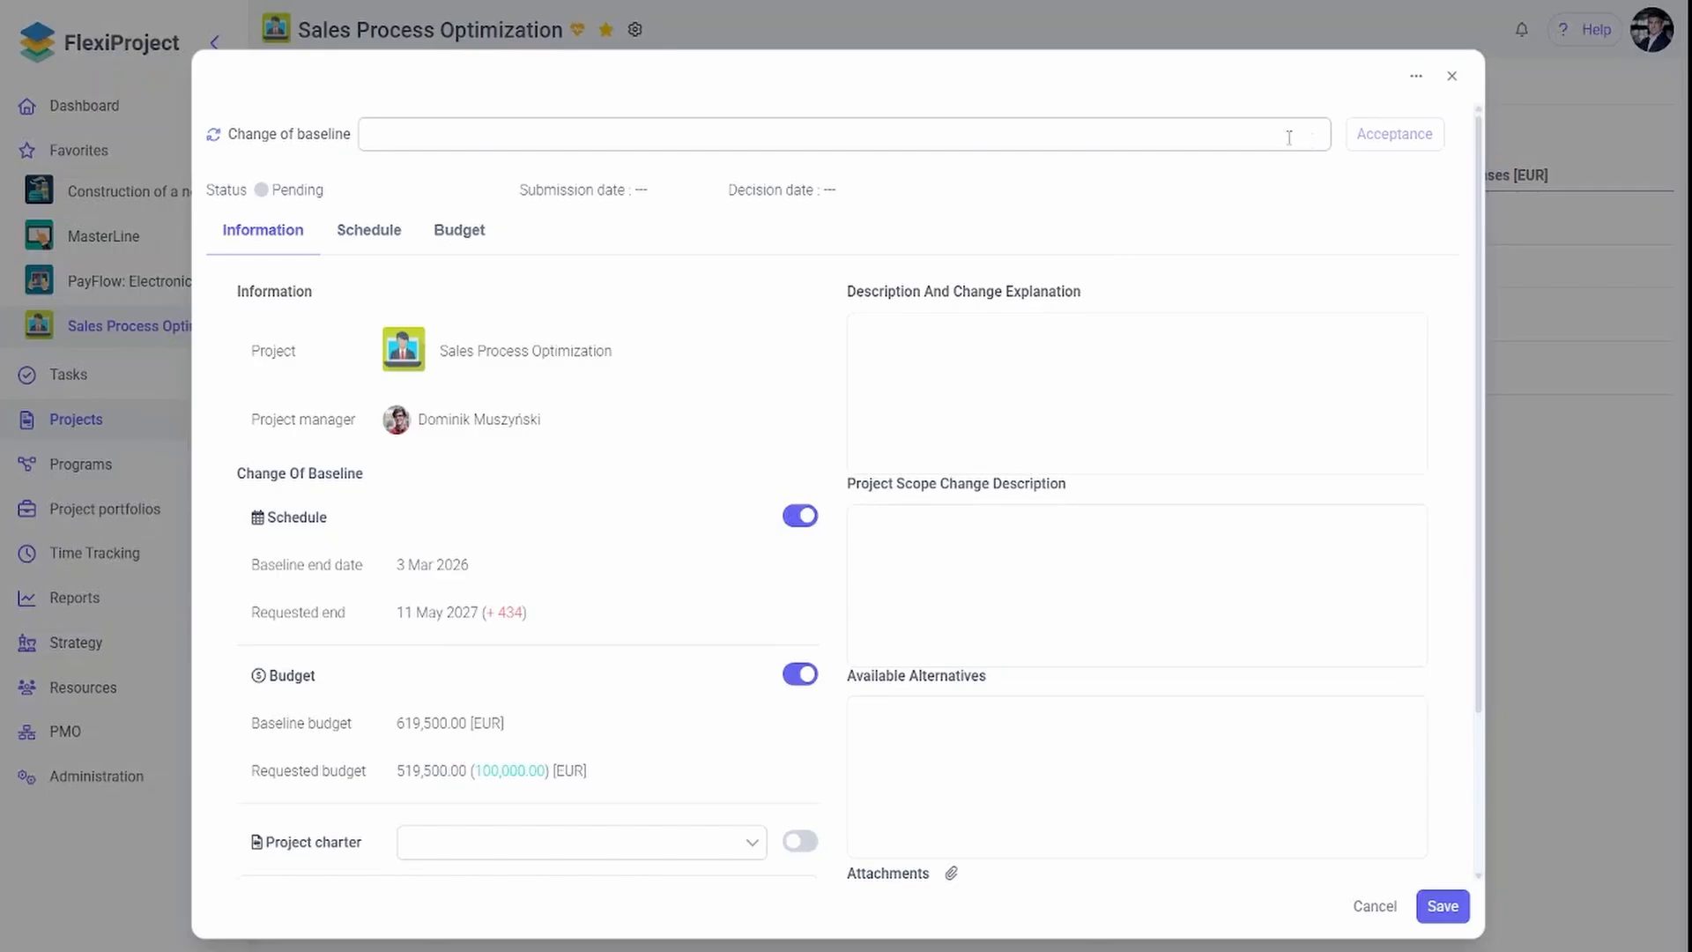
type("new_baseline")
Check the approval paths offered for accepting the baseline, leave No path selected, and discard the unsaved baseline change
left_click(1395, 134)
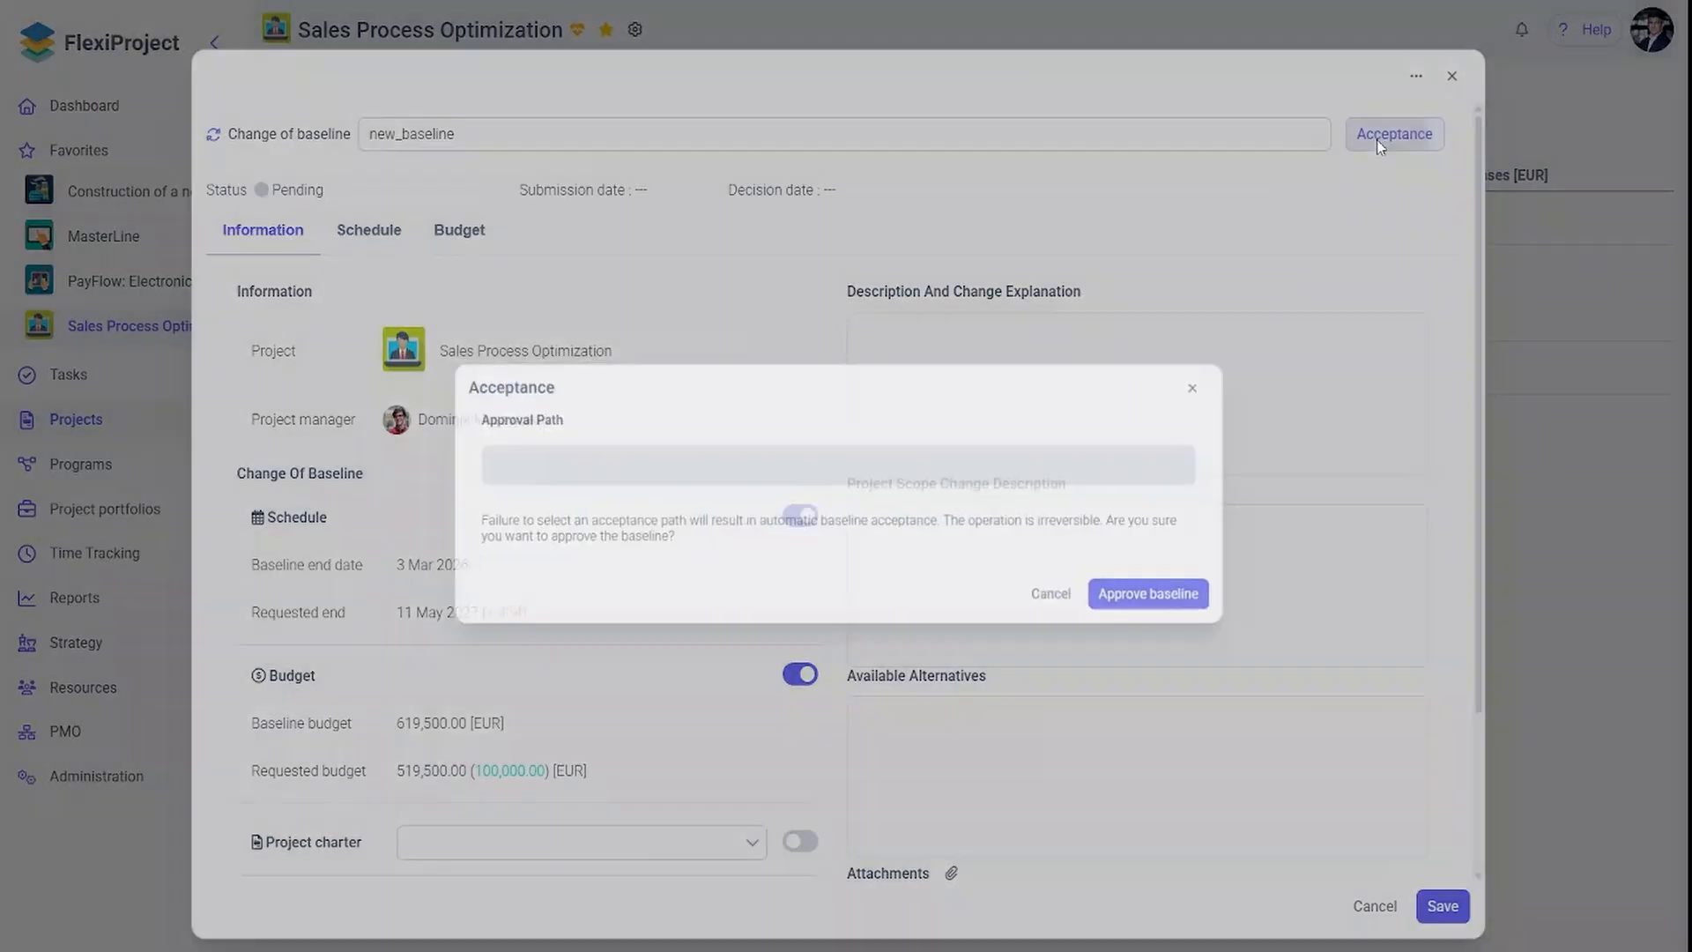
left_click(564, 474)
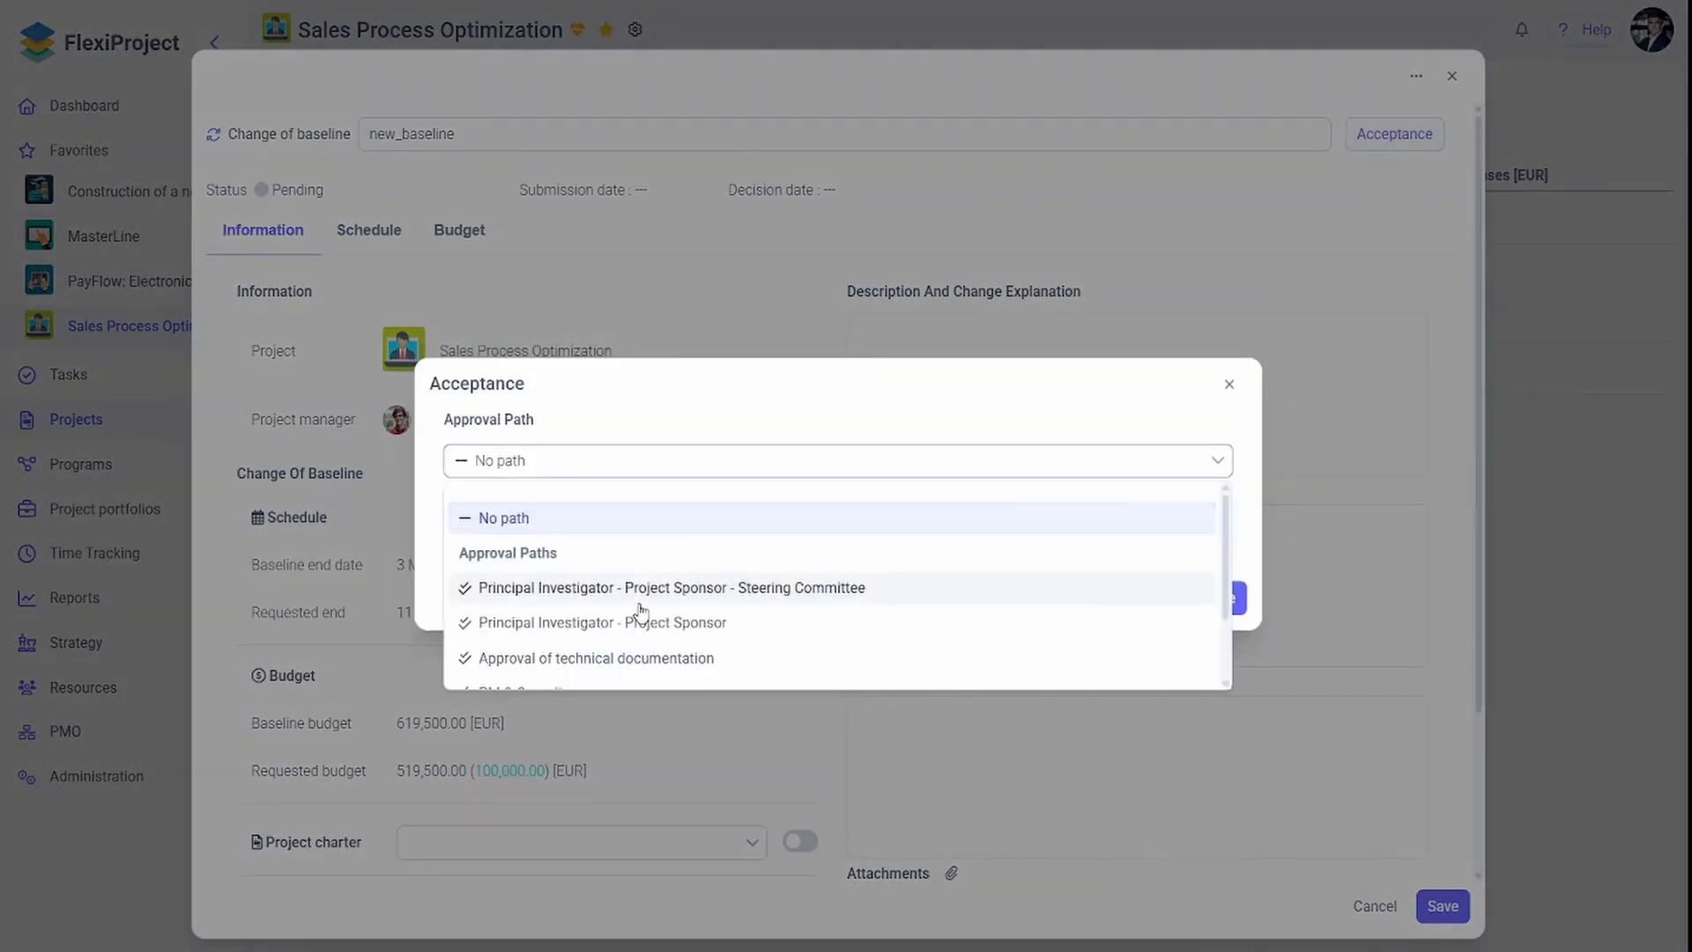
scroll(634, 599, "down", 2)
left_click(702, 403)
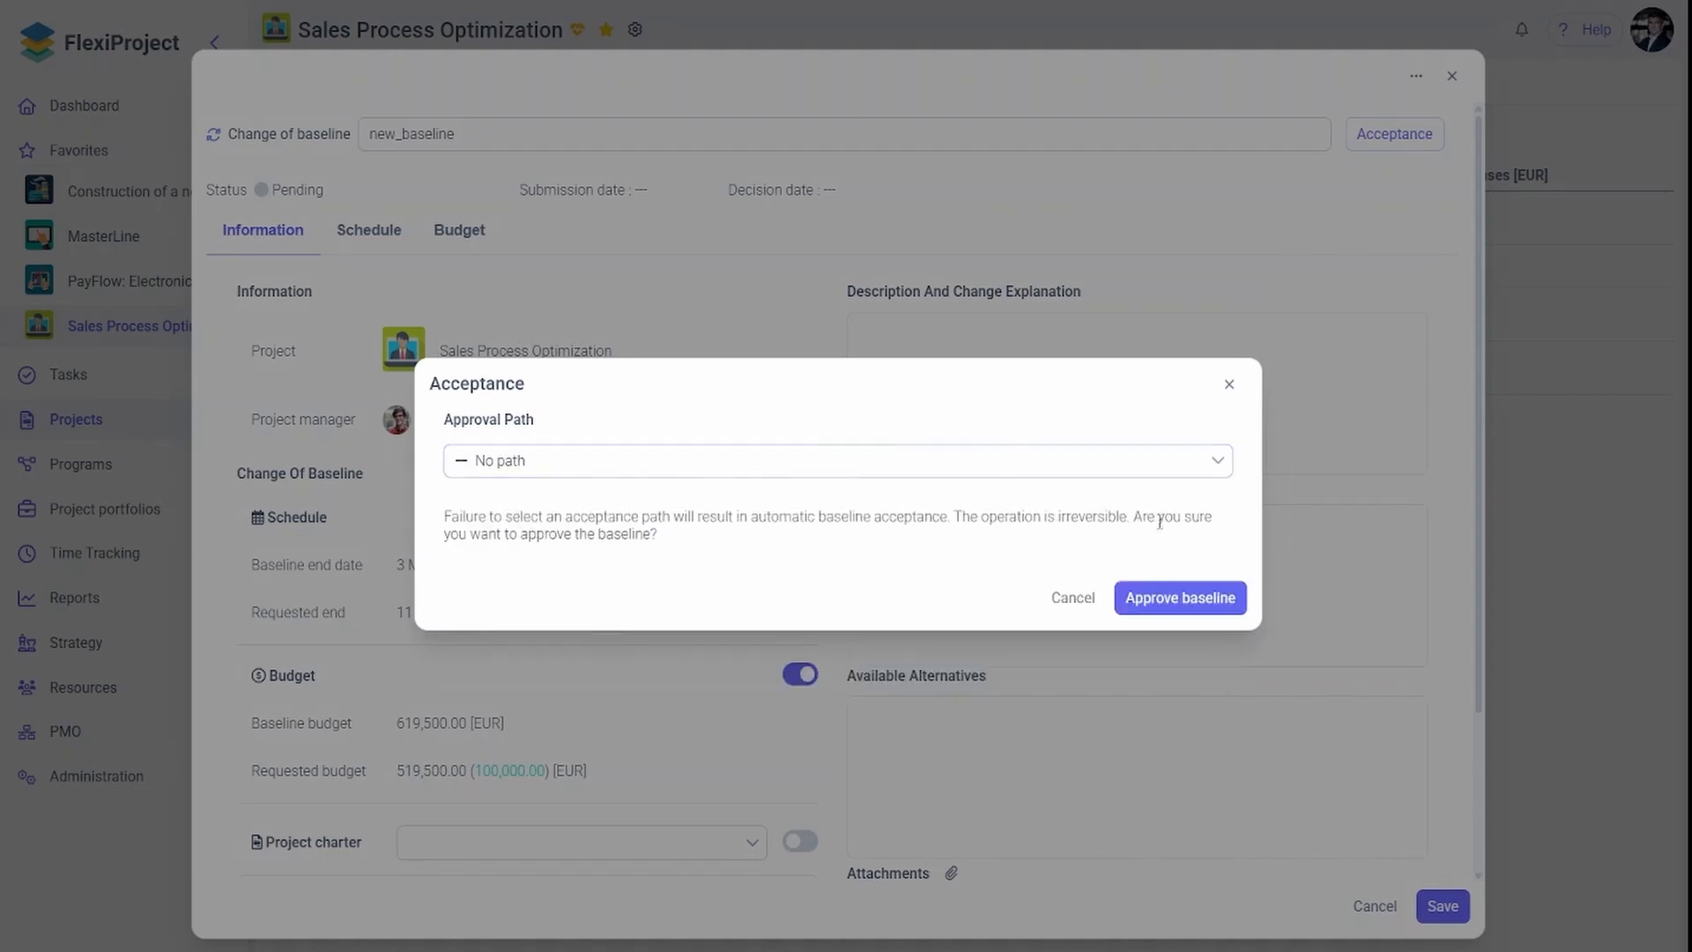
left_click(1068, 600)
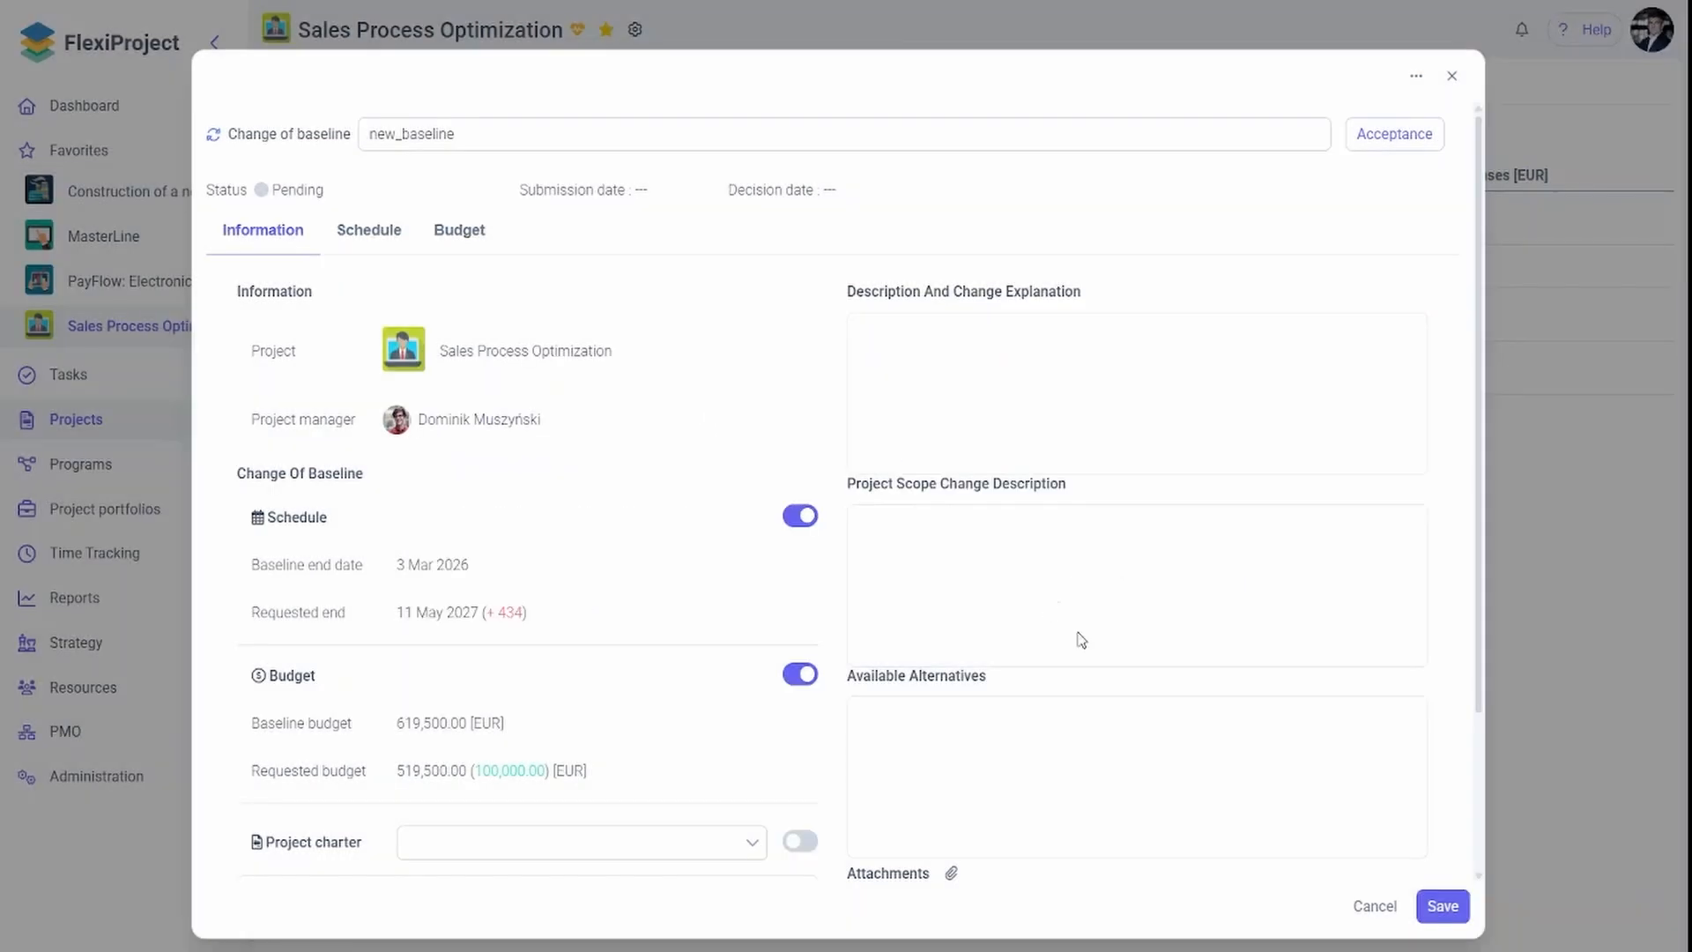
left_click(1375, 904)
left_click(968, 518)
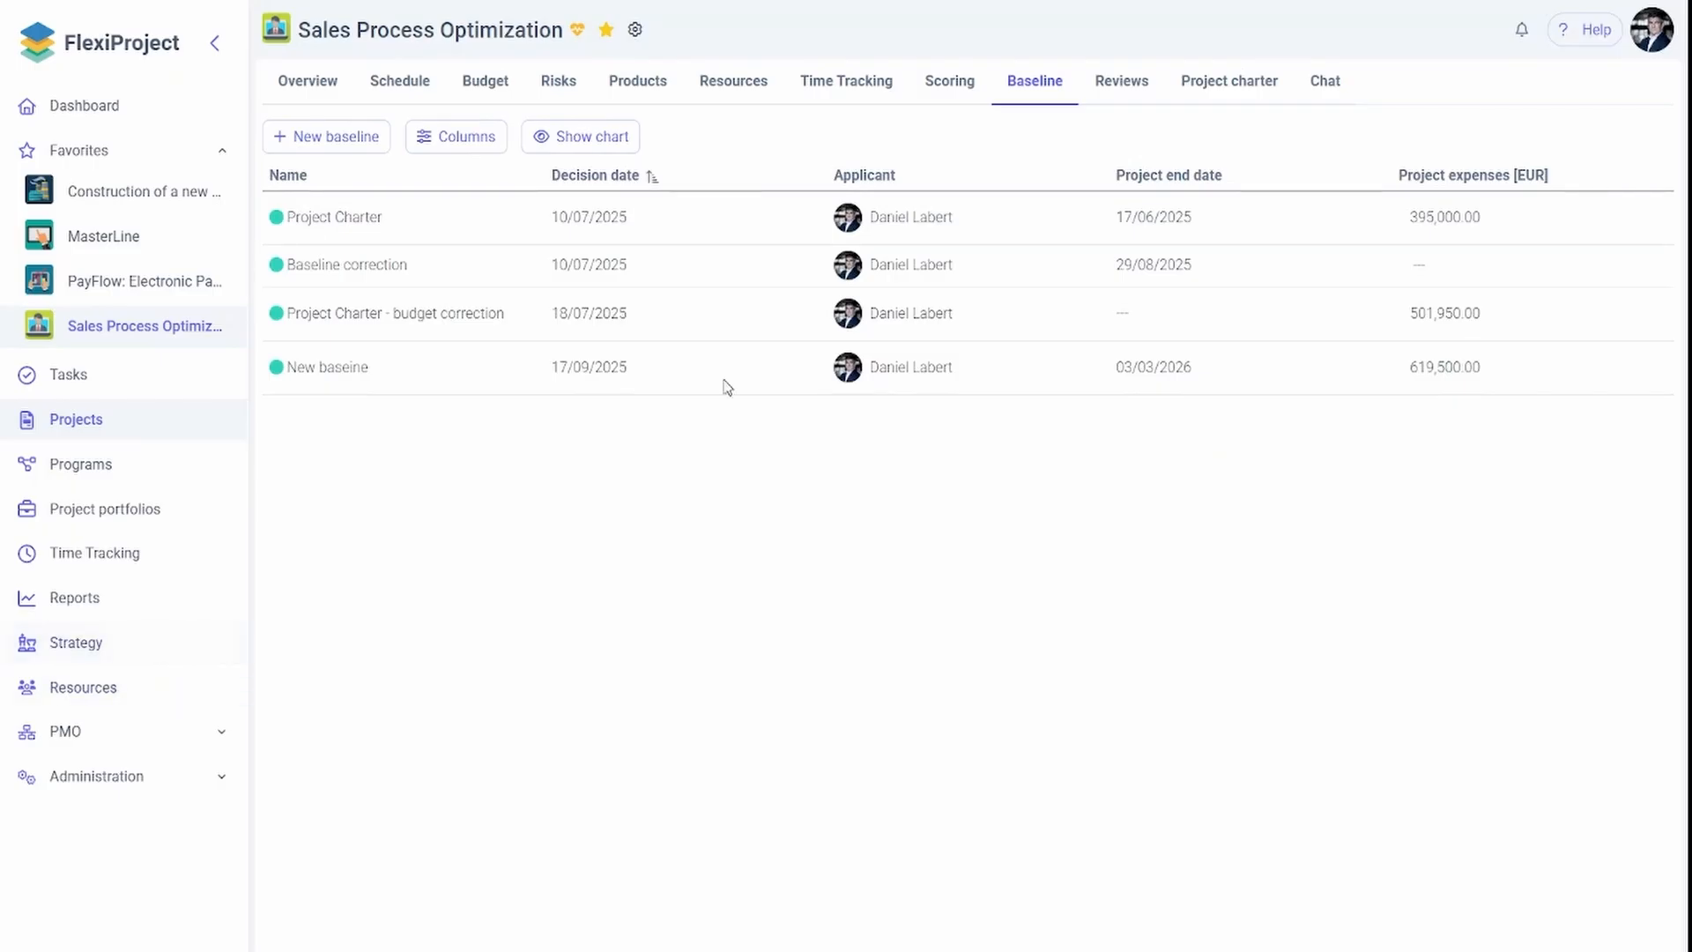
Examine the Sales Process Optimization project's archived 08.2025 review, from the project overview through the budget figures to the risk matrix
left_click(1121, 84)
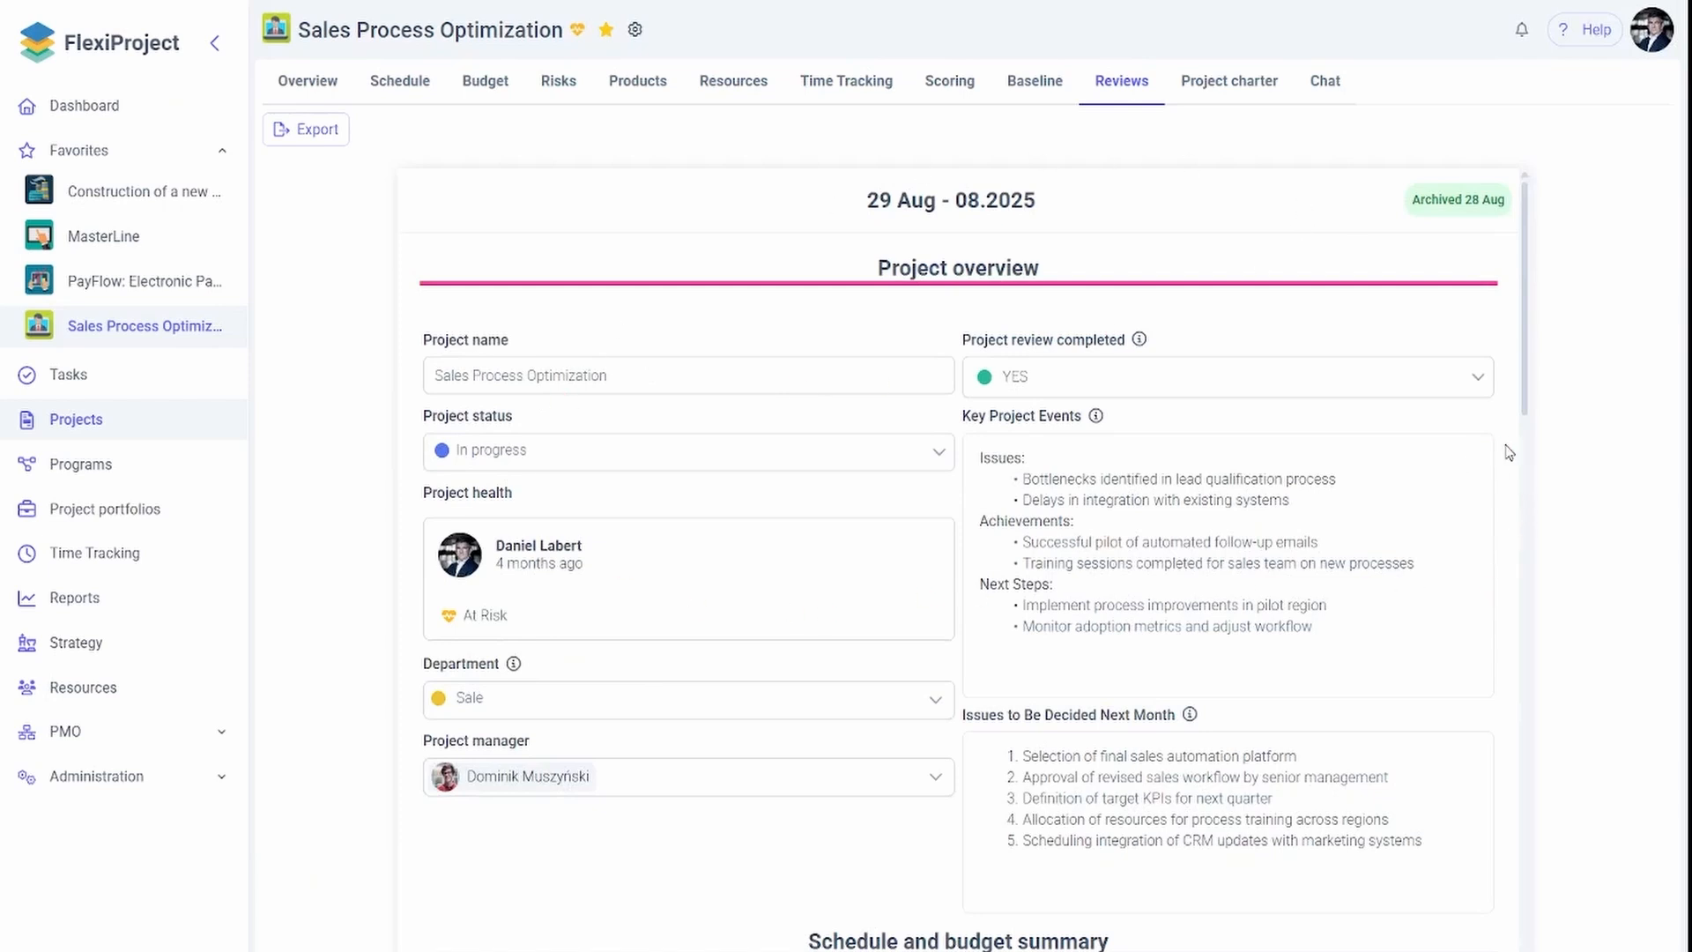
scroll(1364, 467, "down", 8)
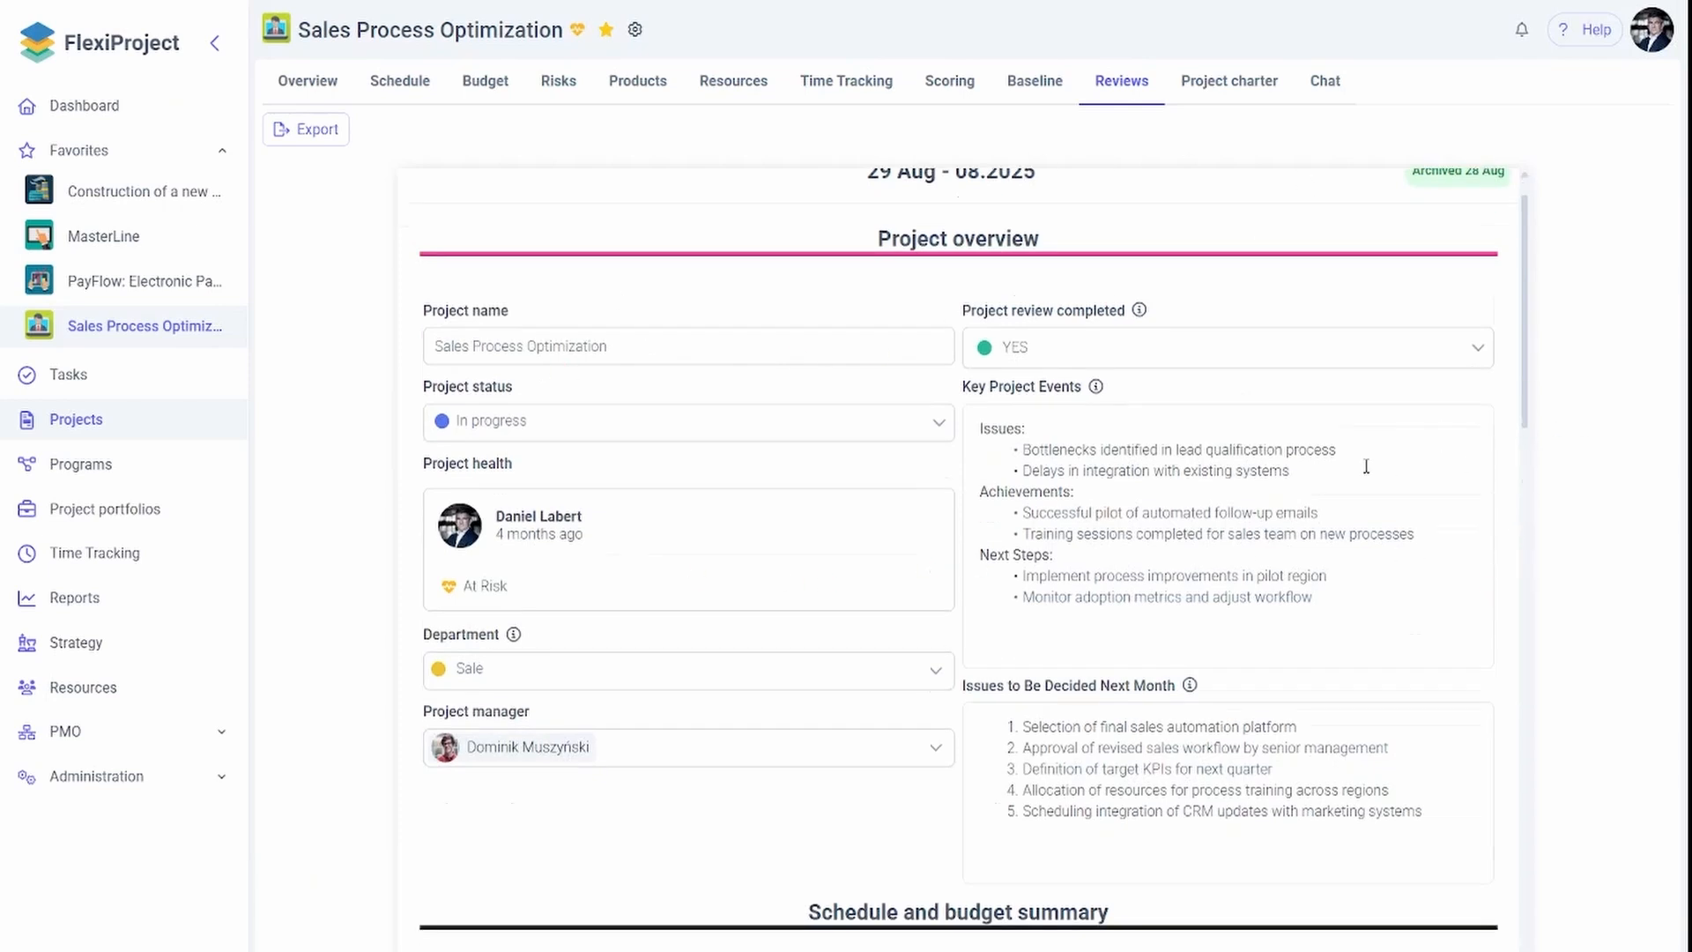
scroll(1353, 473, "down", 12)
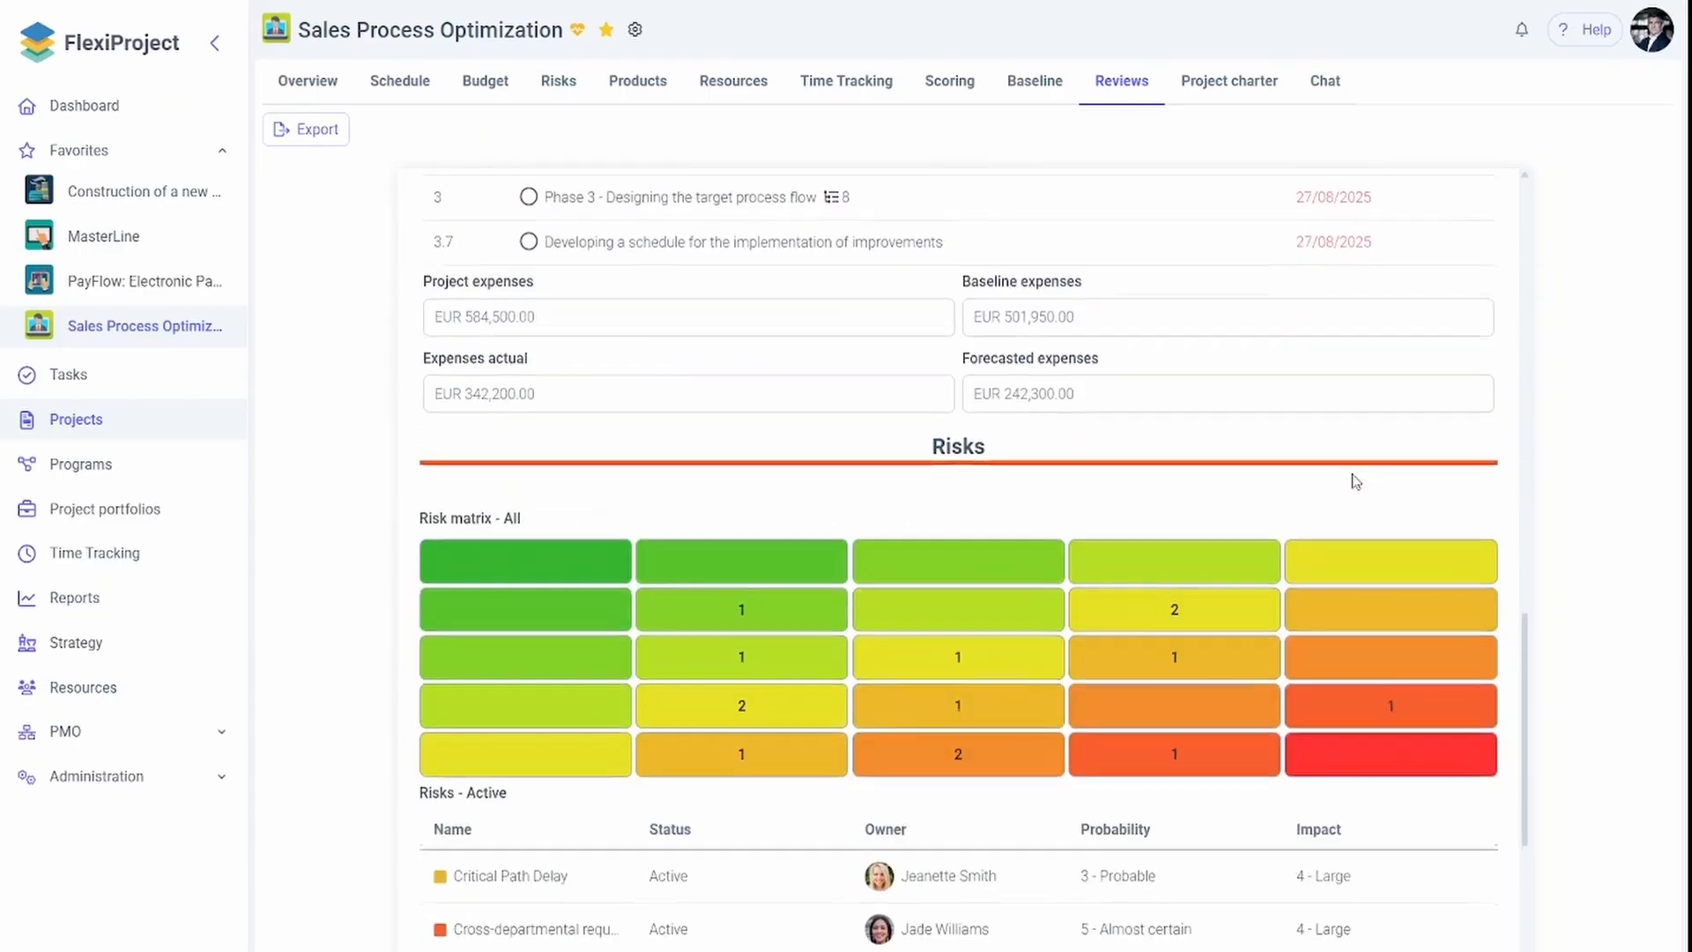
scroll(1251, 472, "up", 15)
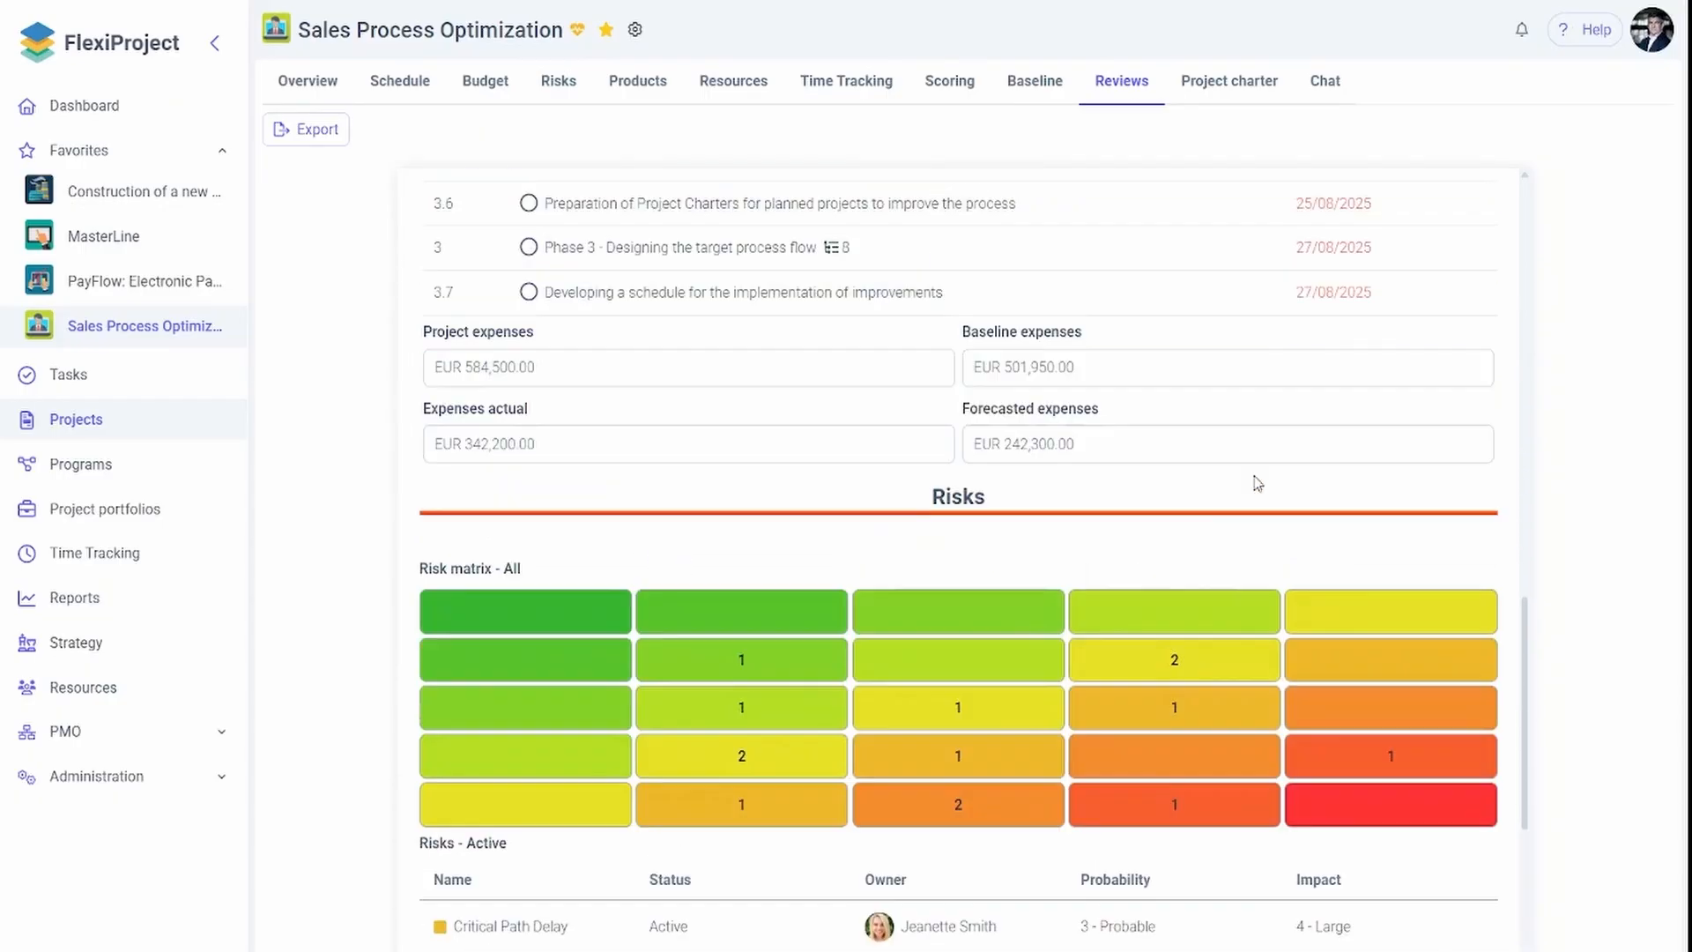
scroll(1252, 477, "up", 4)
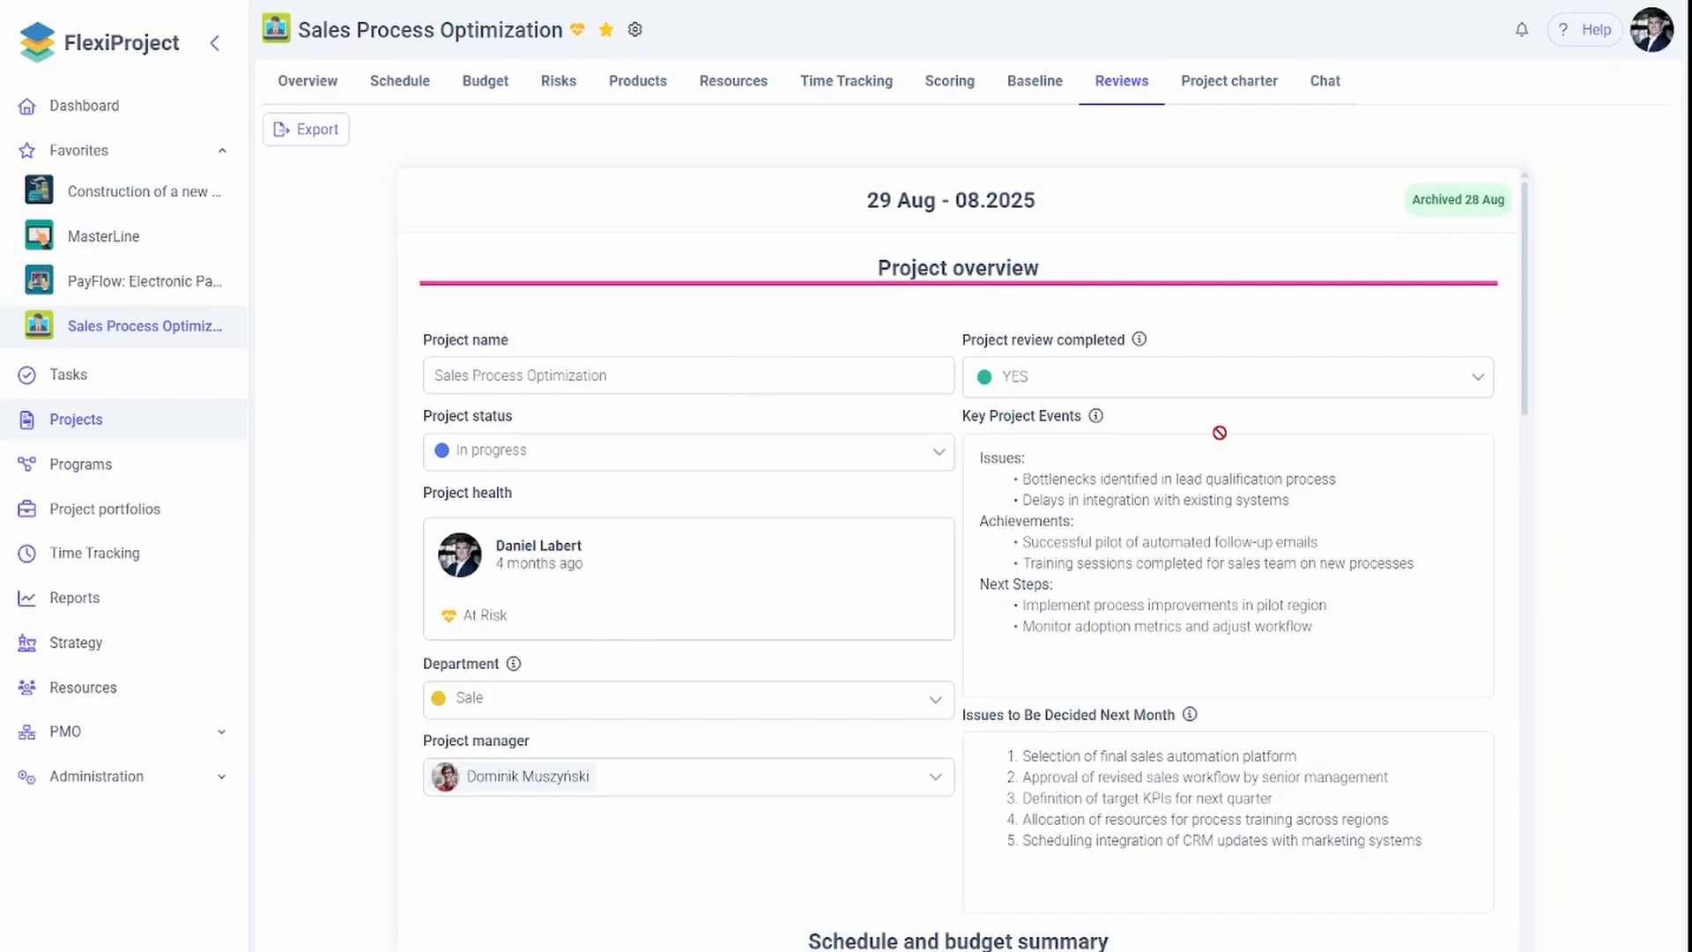
Show the PMO reviews and expand the Annual reviews, Monthly reviews and Optimization projects overview groups
left_click(219, 774)
left_click(217, 734)
left_click(132, 862)
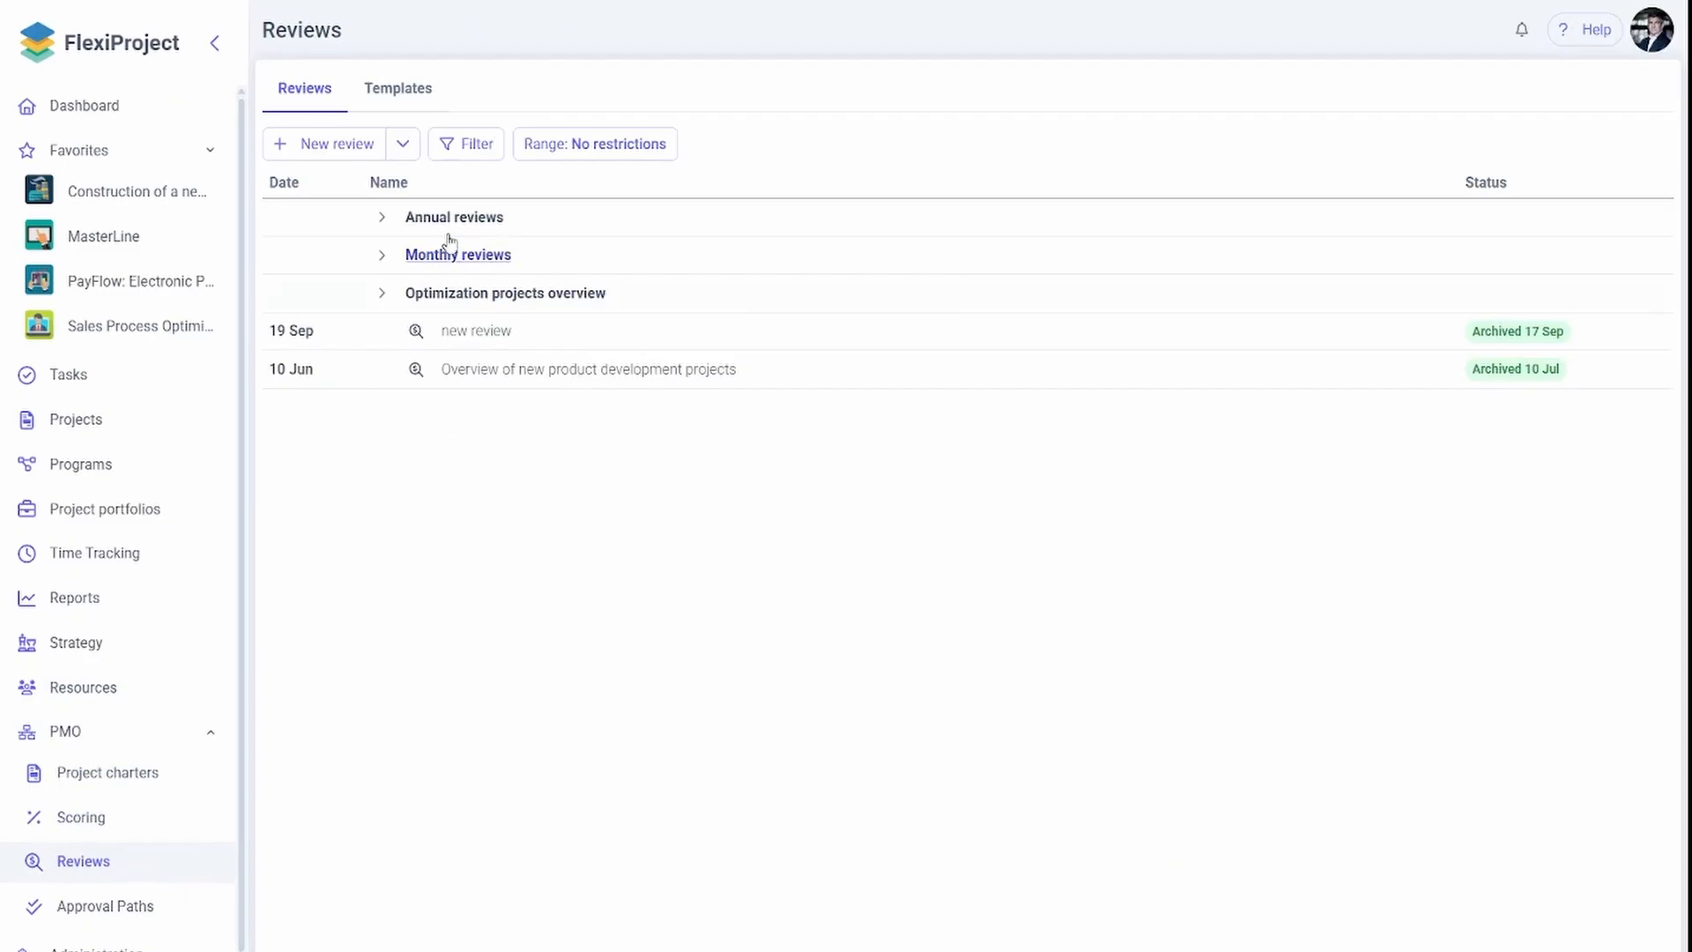
left_click(381, 218)
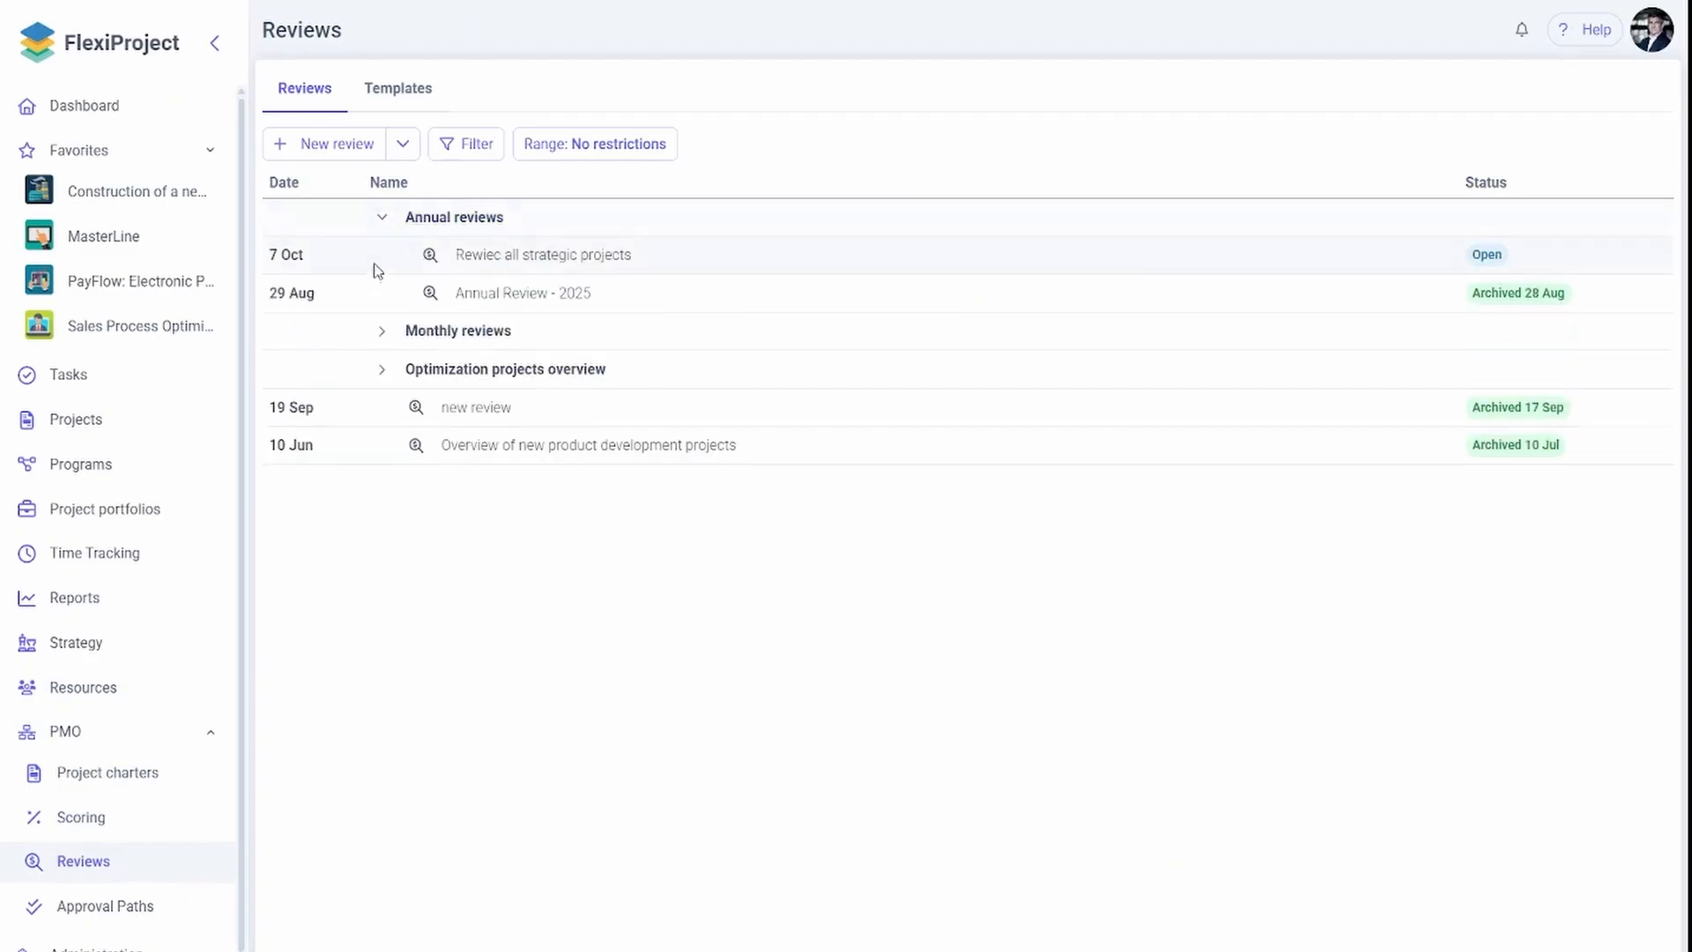
left_click(381, 331)
left_click(381, 407)
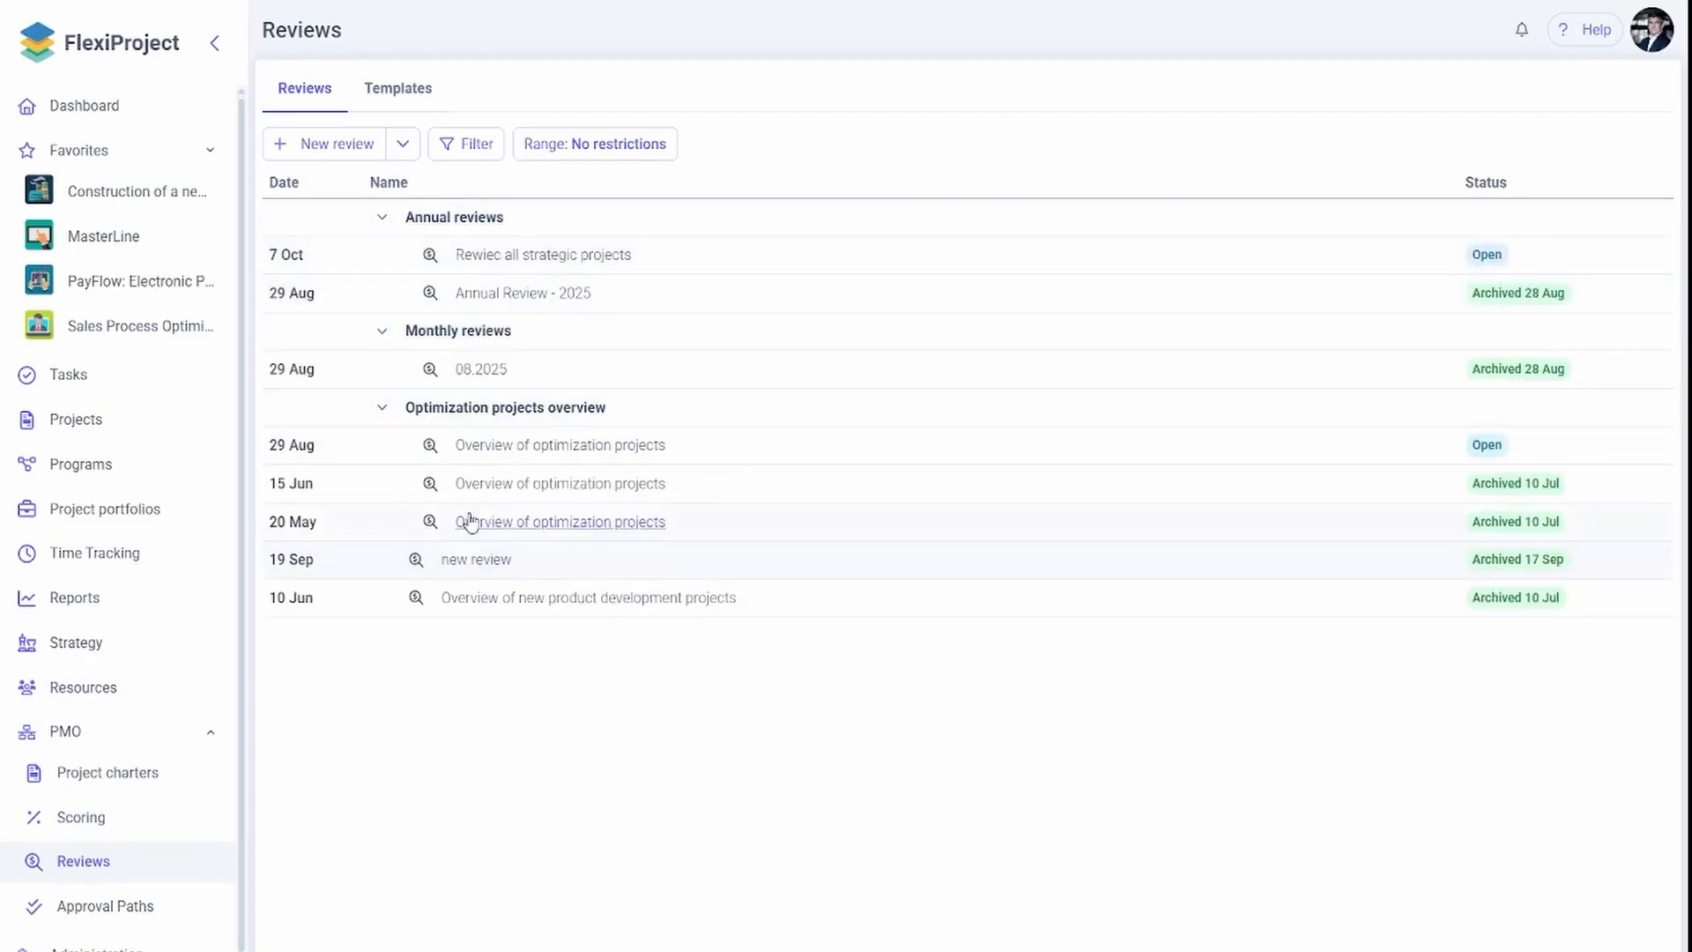
Open the 08.2025 monthly review and examine its overview charts and list of reviewed projects
left_click(481, 370)
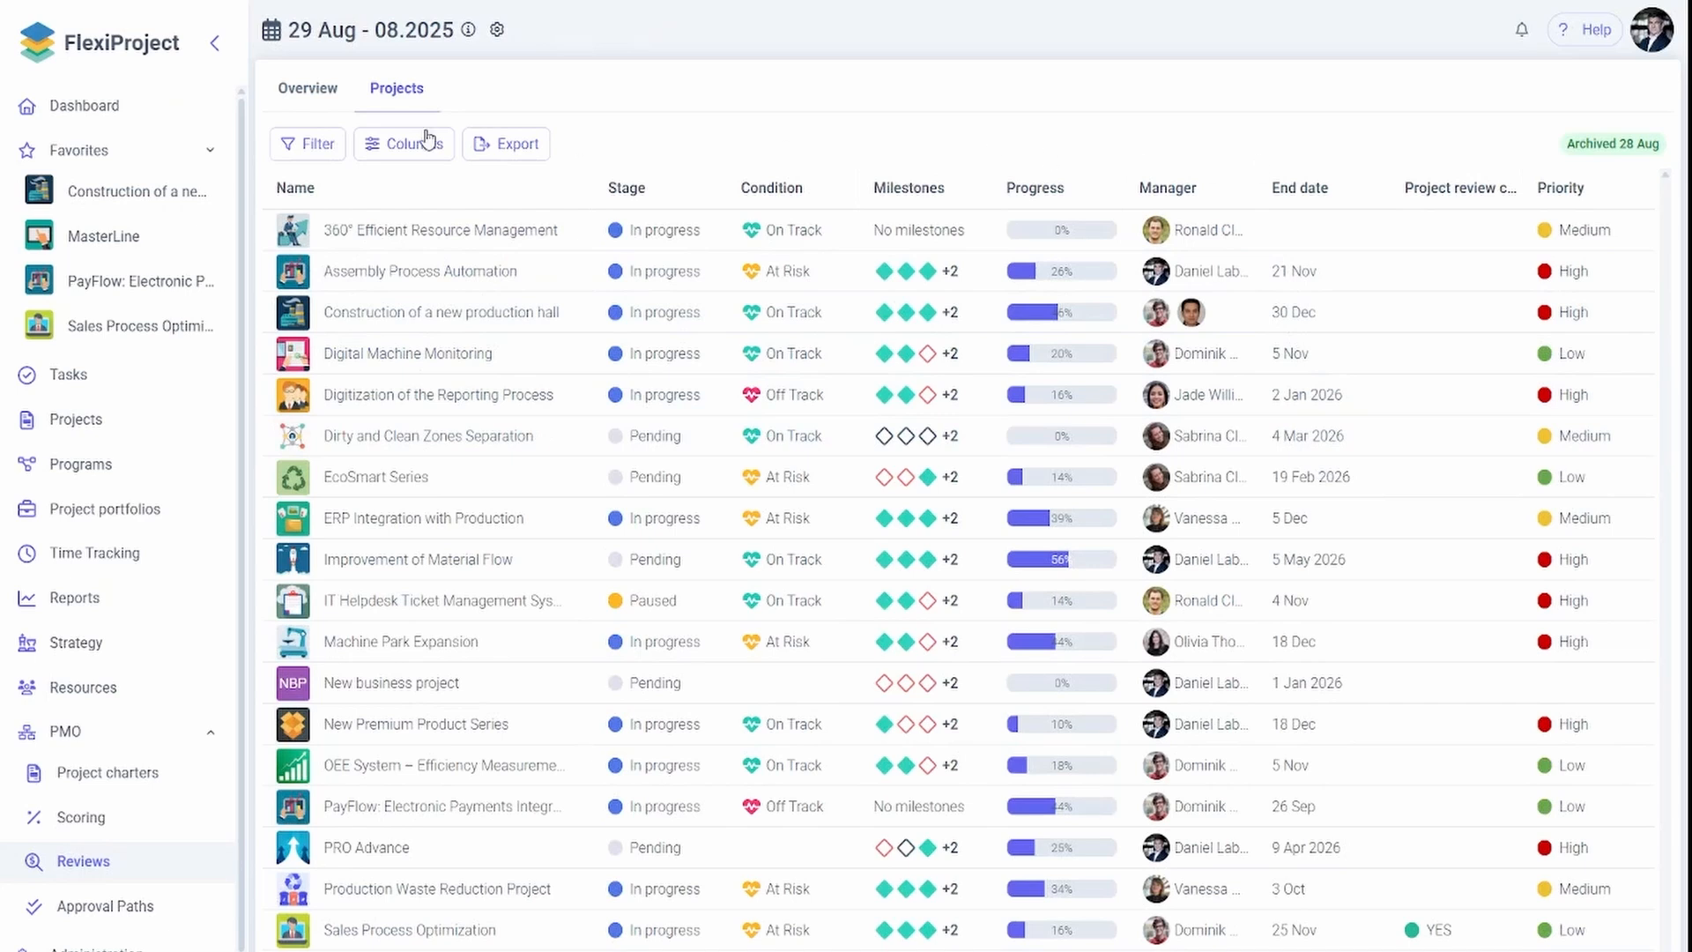
left_click(324, 99)
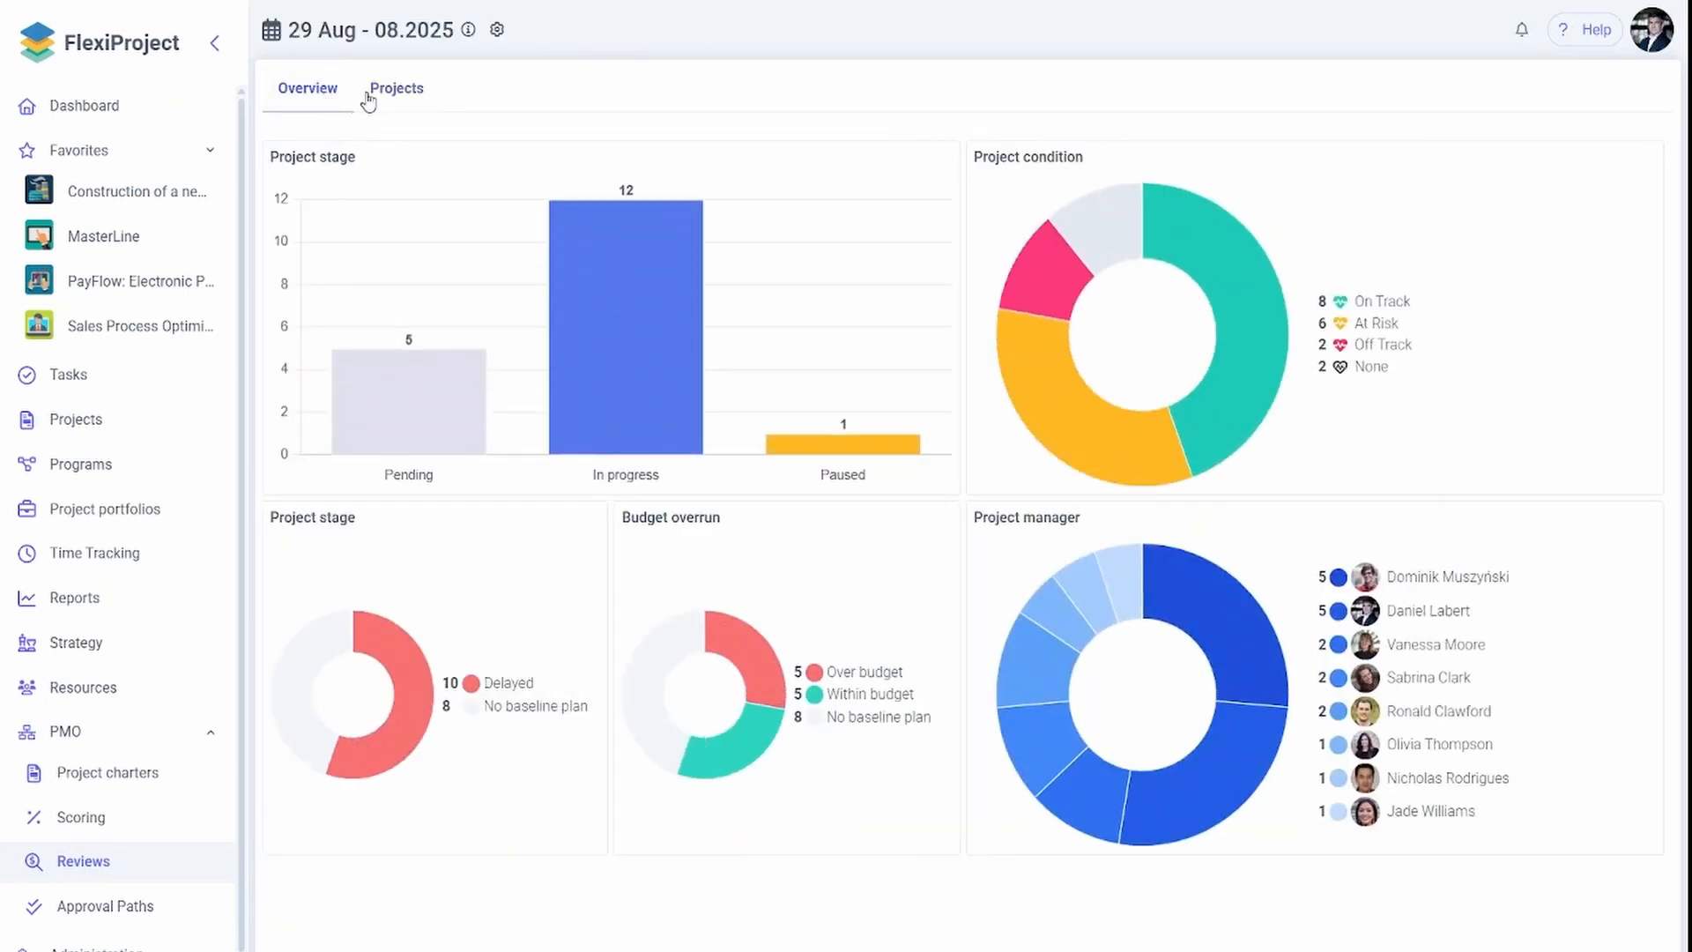
left_click(393, 97)
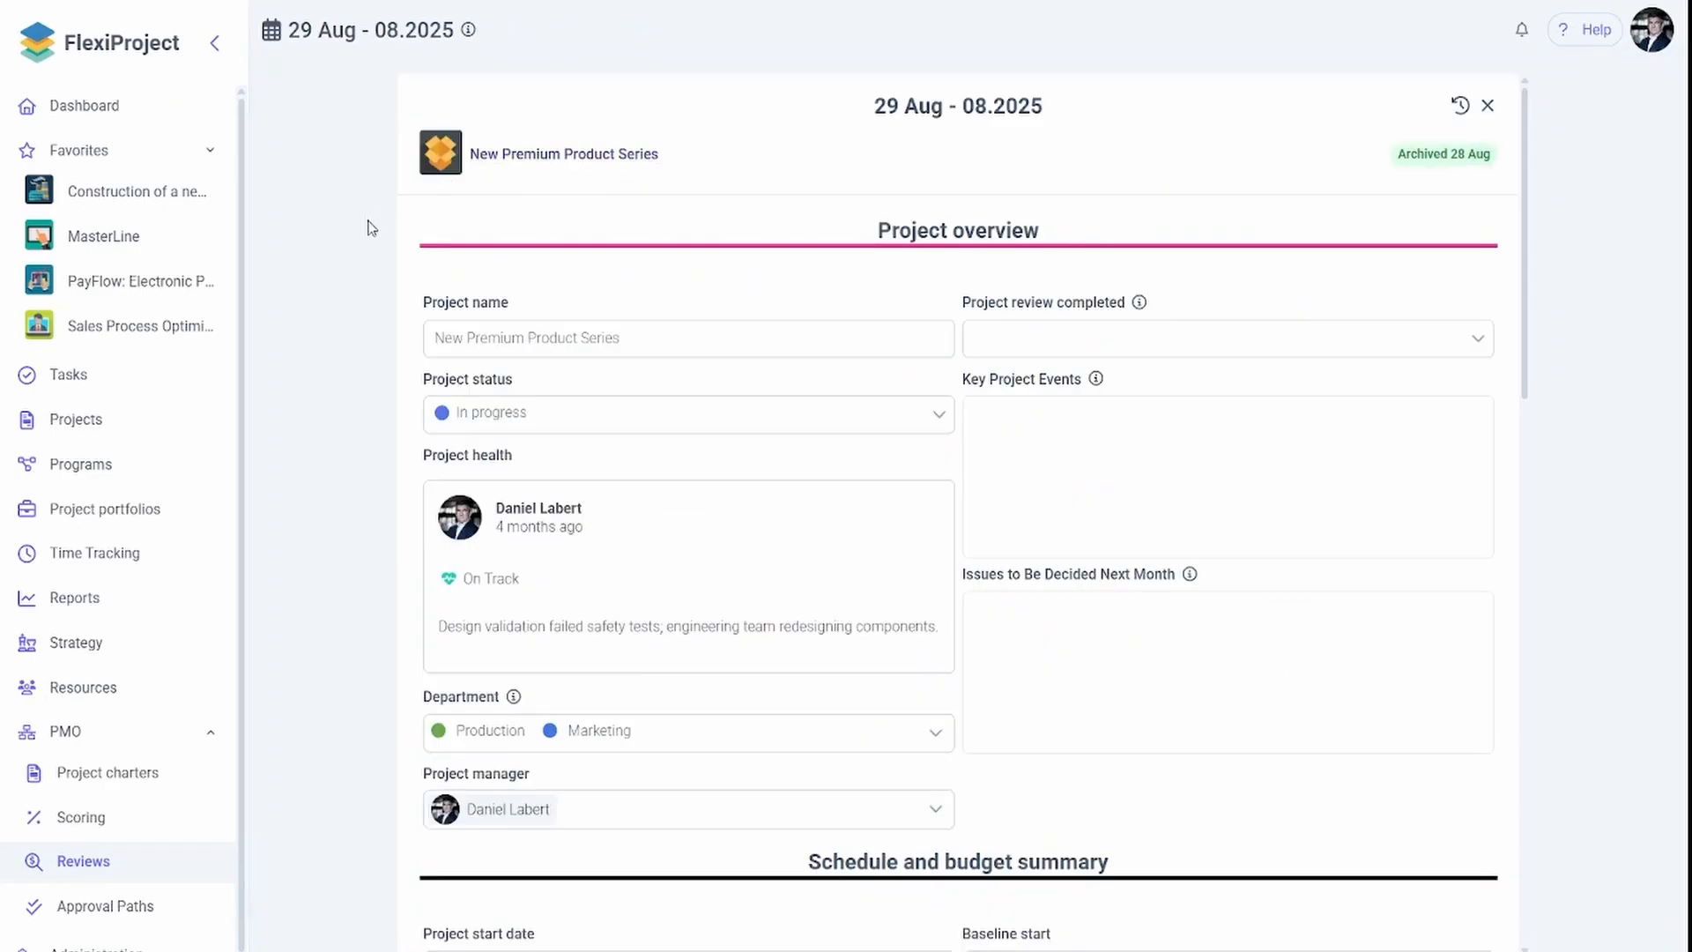
Read through the New Premium Product Series project's review down to its risks, and return to the reviewed projects
scroll(837, 416, "down", 8)
scroll(825, 411, "down", 10)
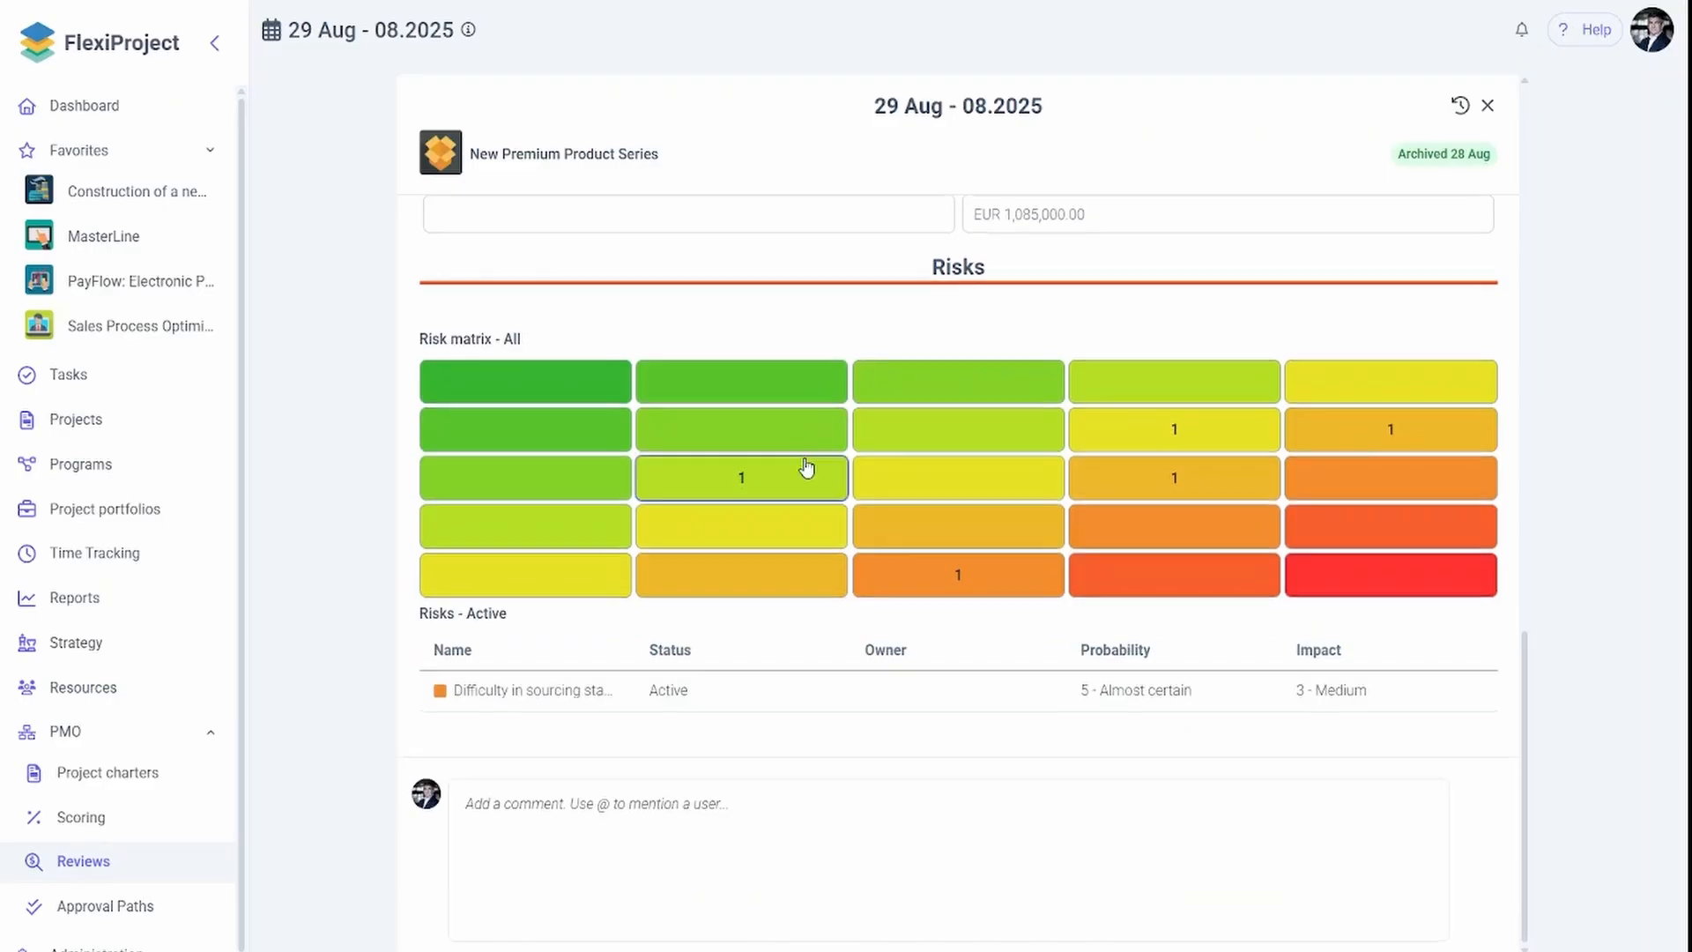
scroll(806, 467, "up", 18)
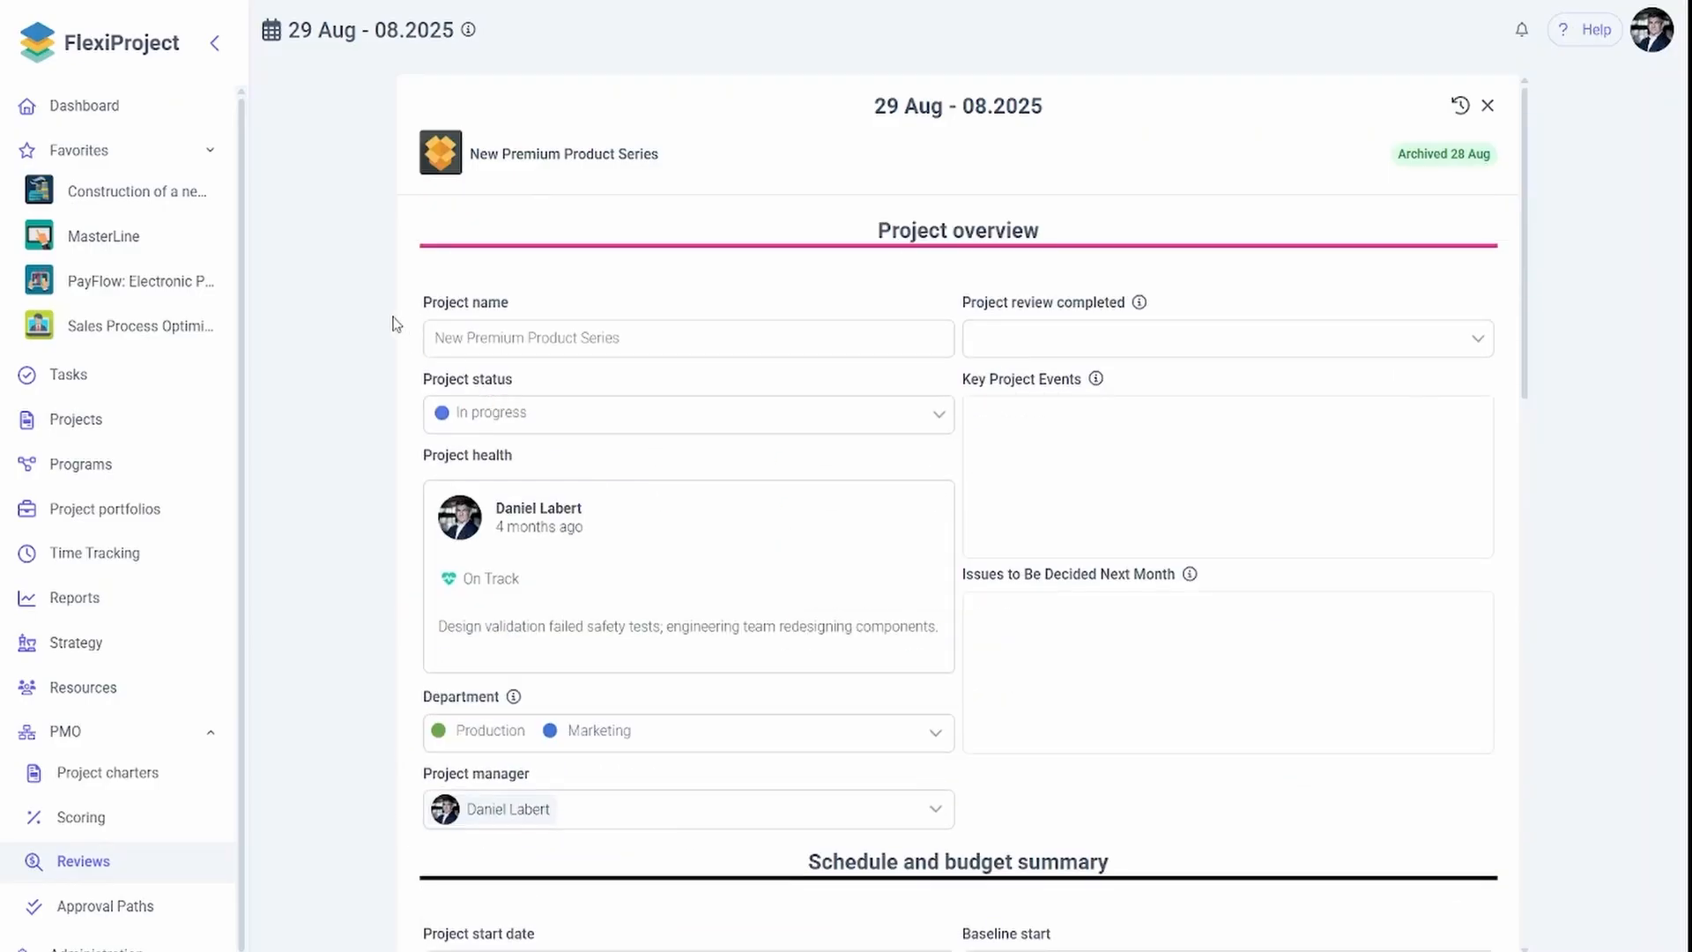
left_click(344, 329)
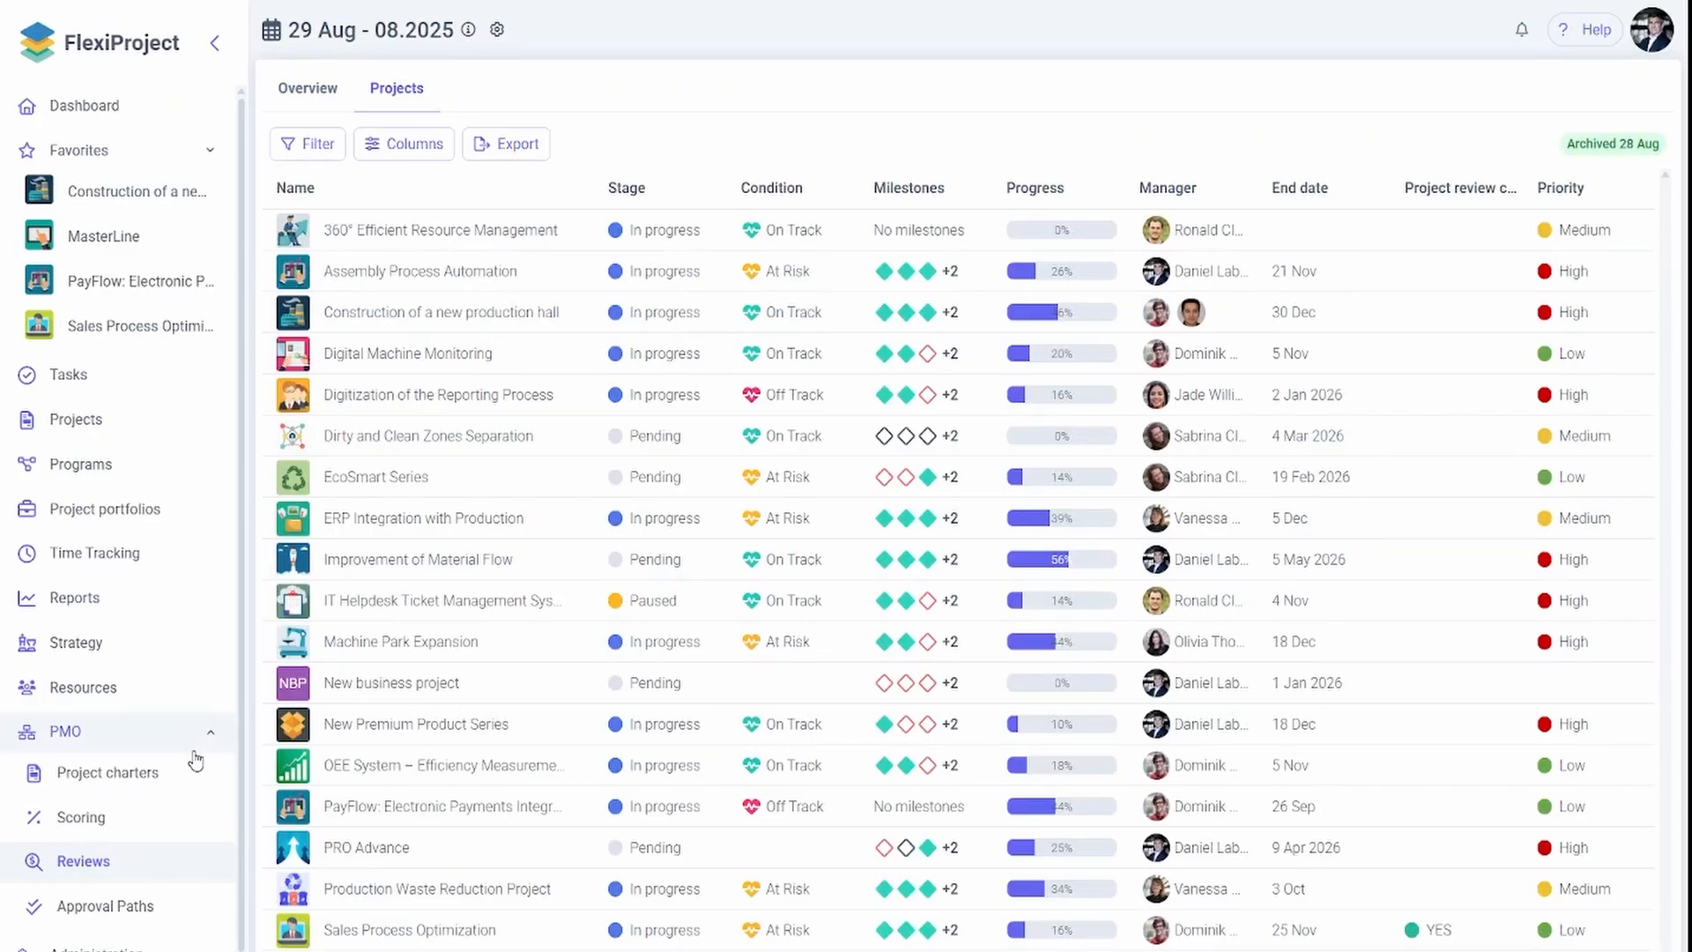
Open the Monthly review template under PMO and examine its overview, schedule and budget, and risk sections
left_click(145, 863)
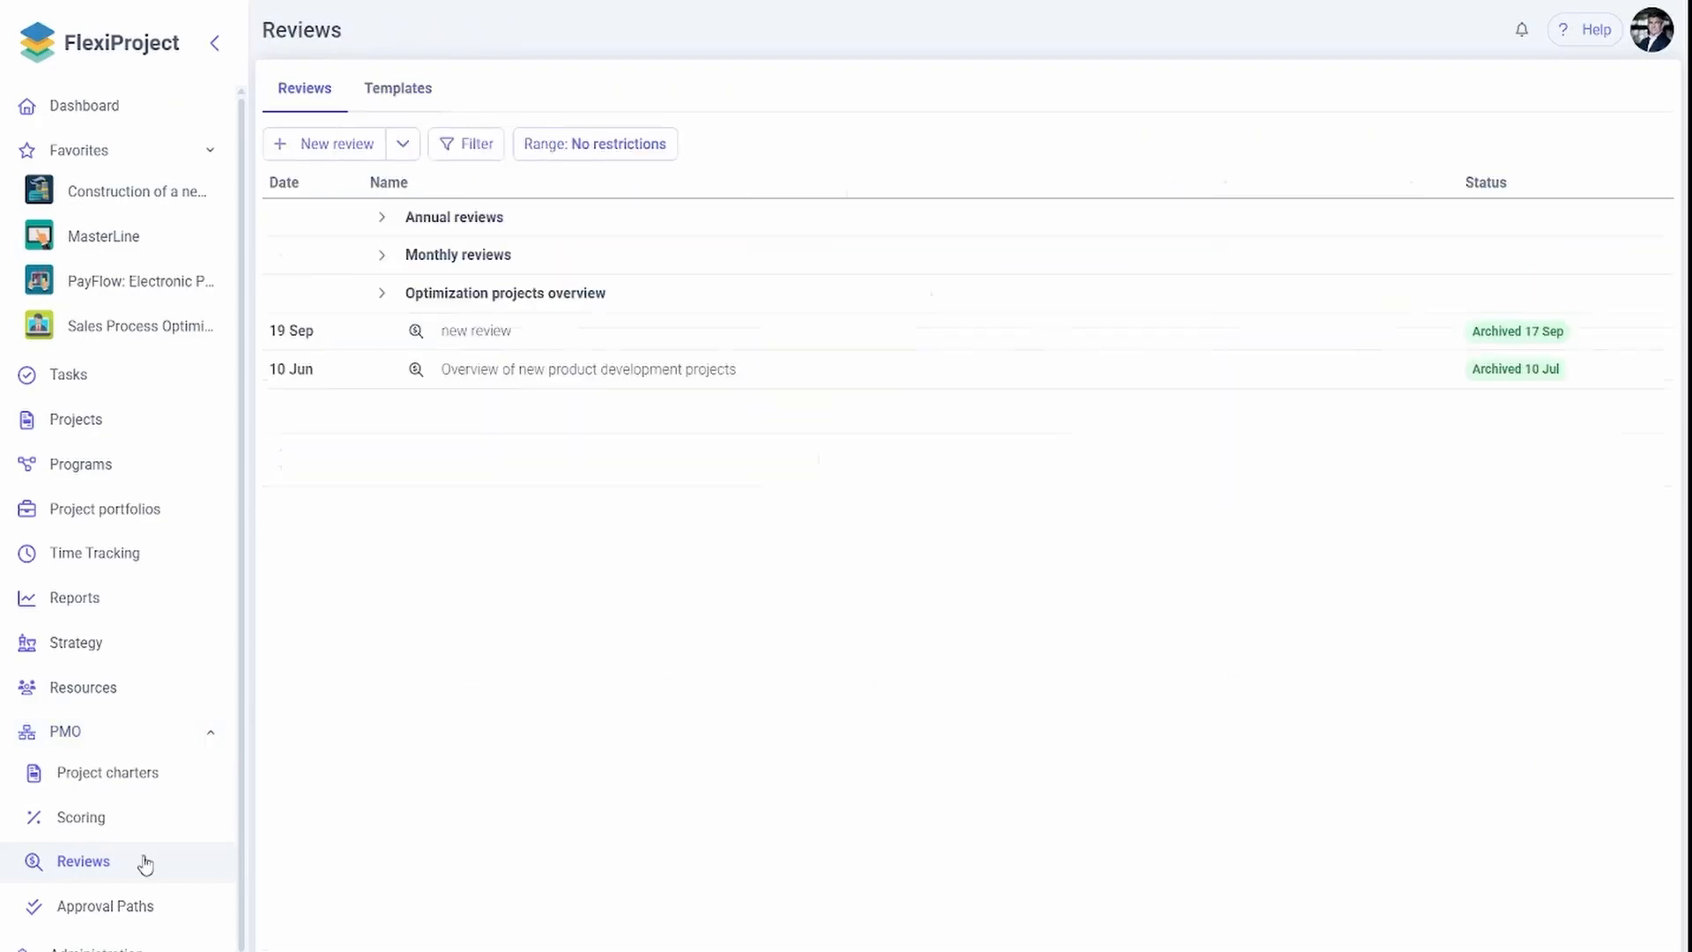
left_click(398, 88)
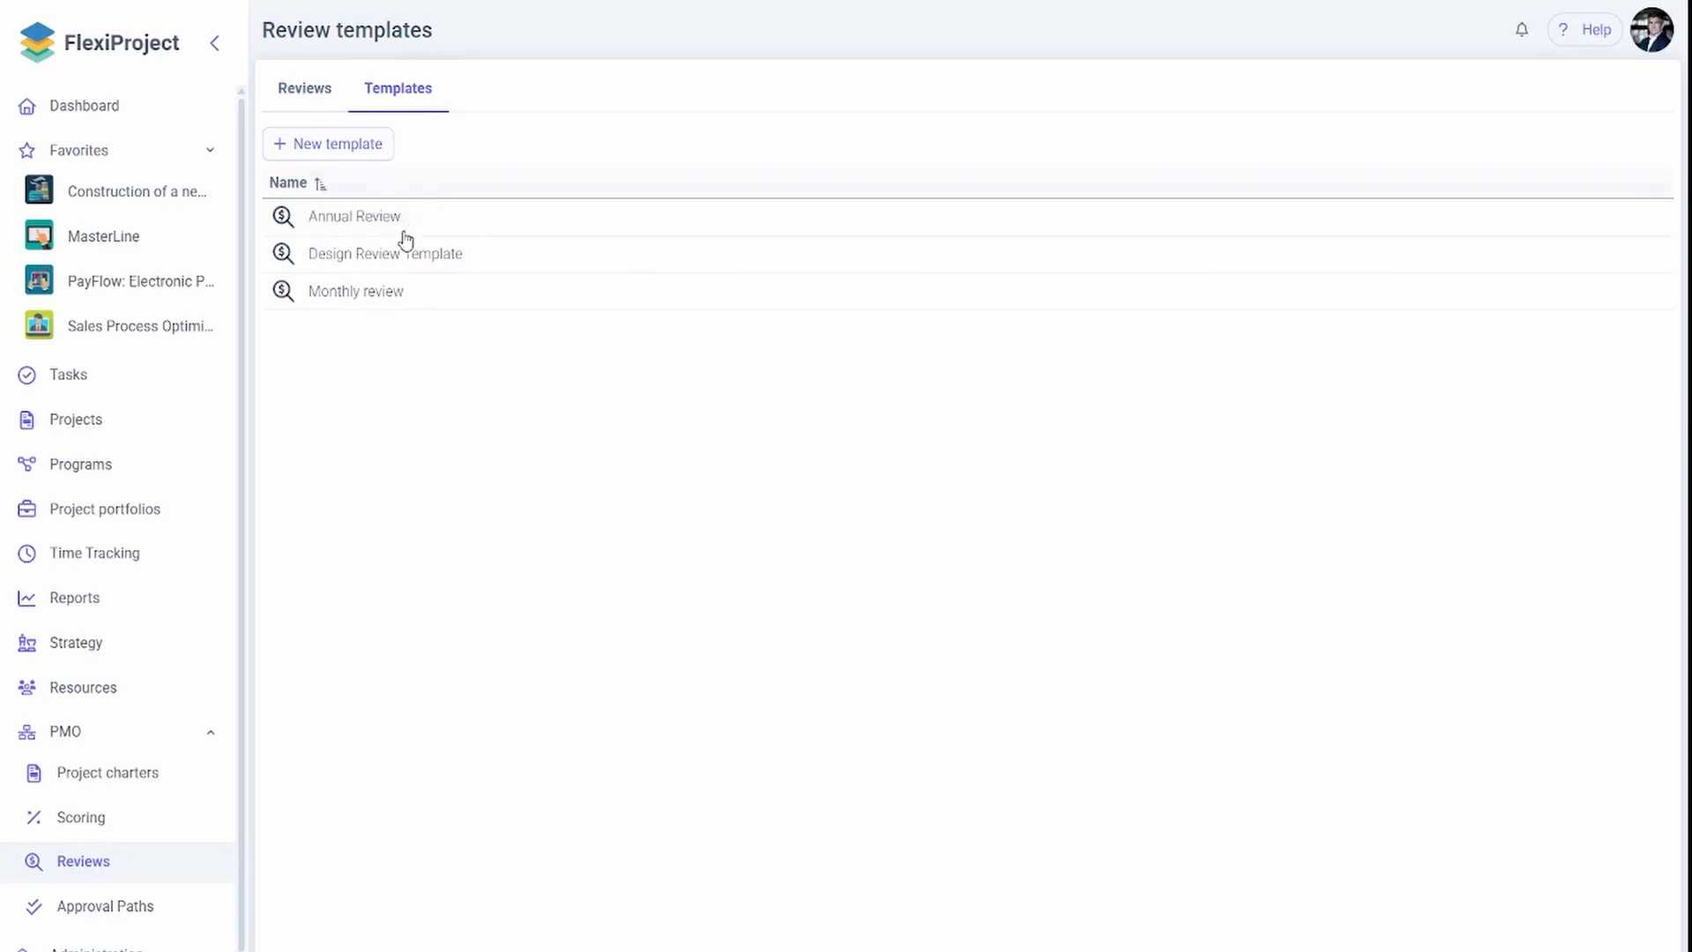
left_click(346, 293)
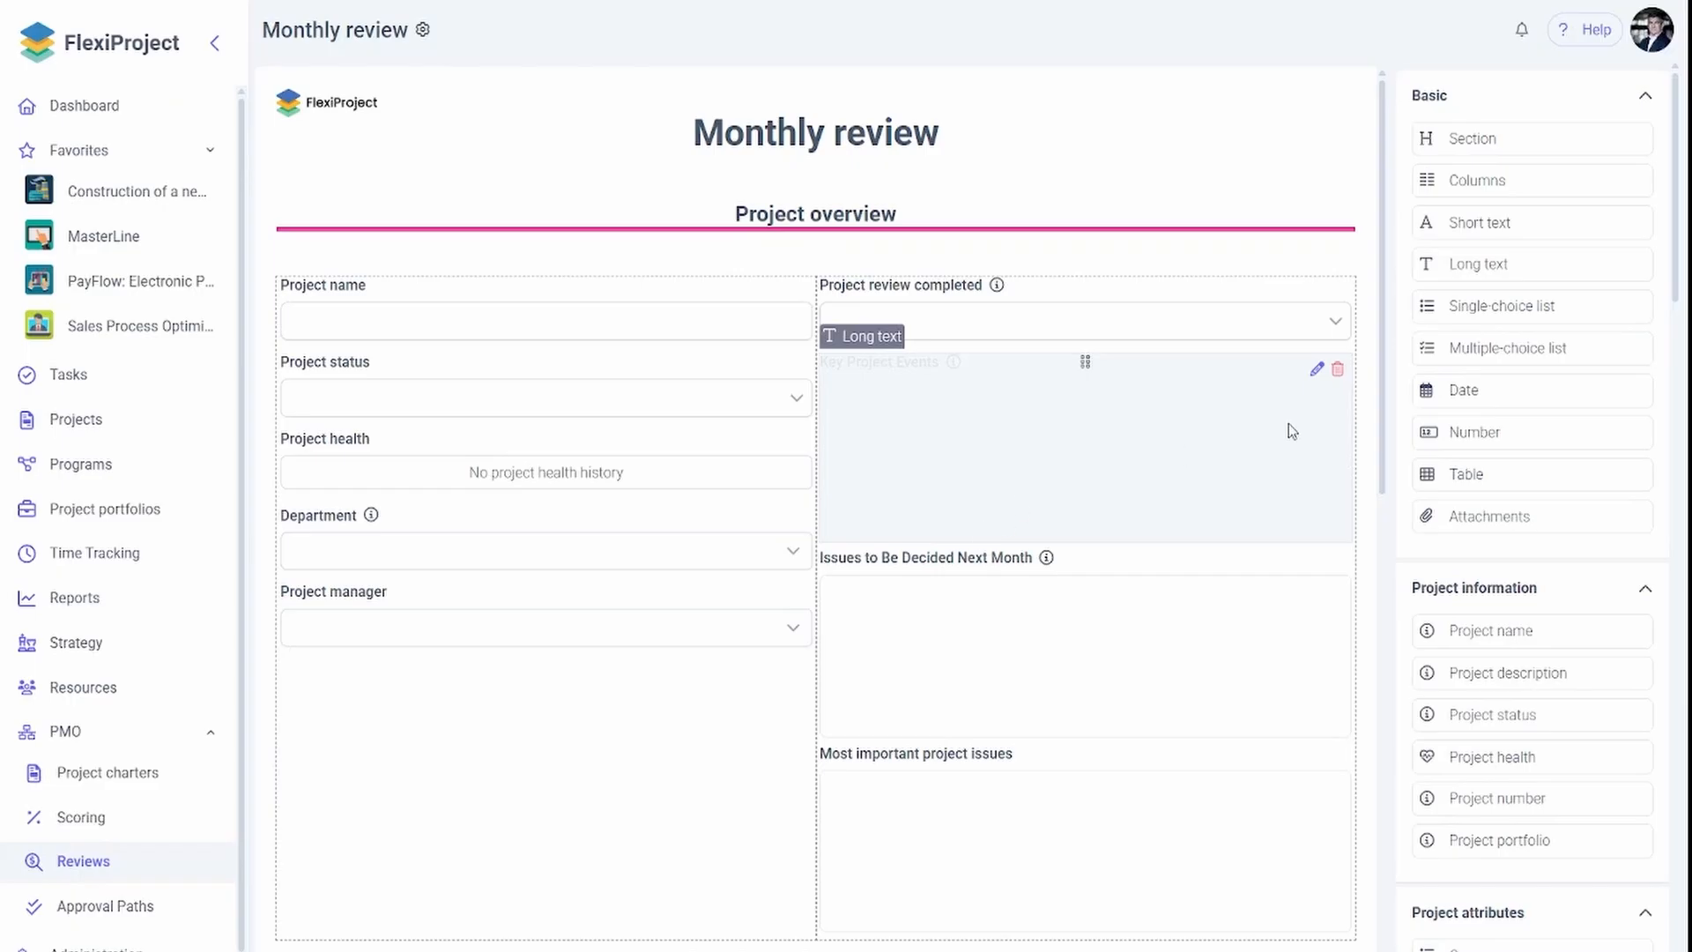
scroll(887, 552, "down", 8)
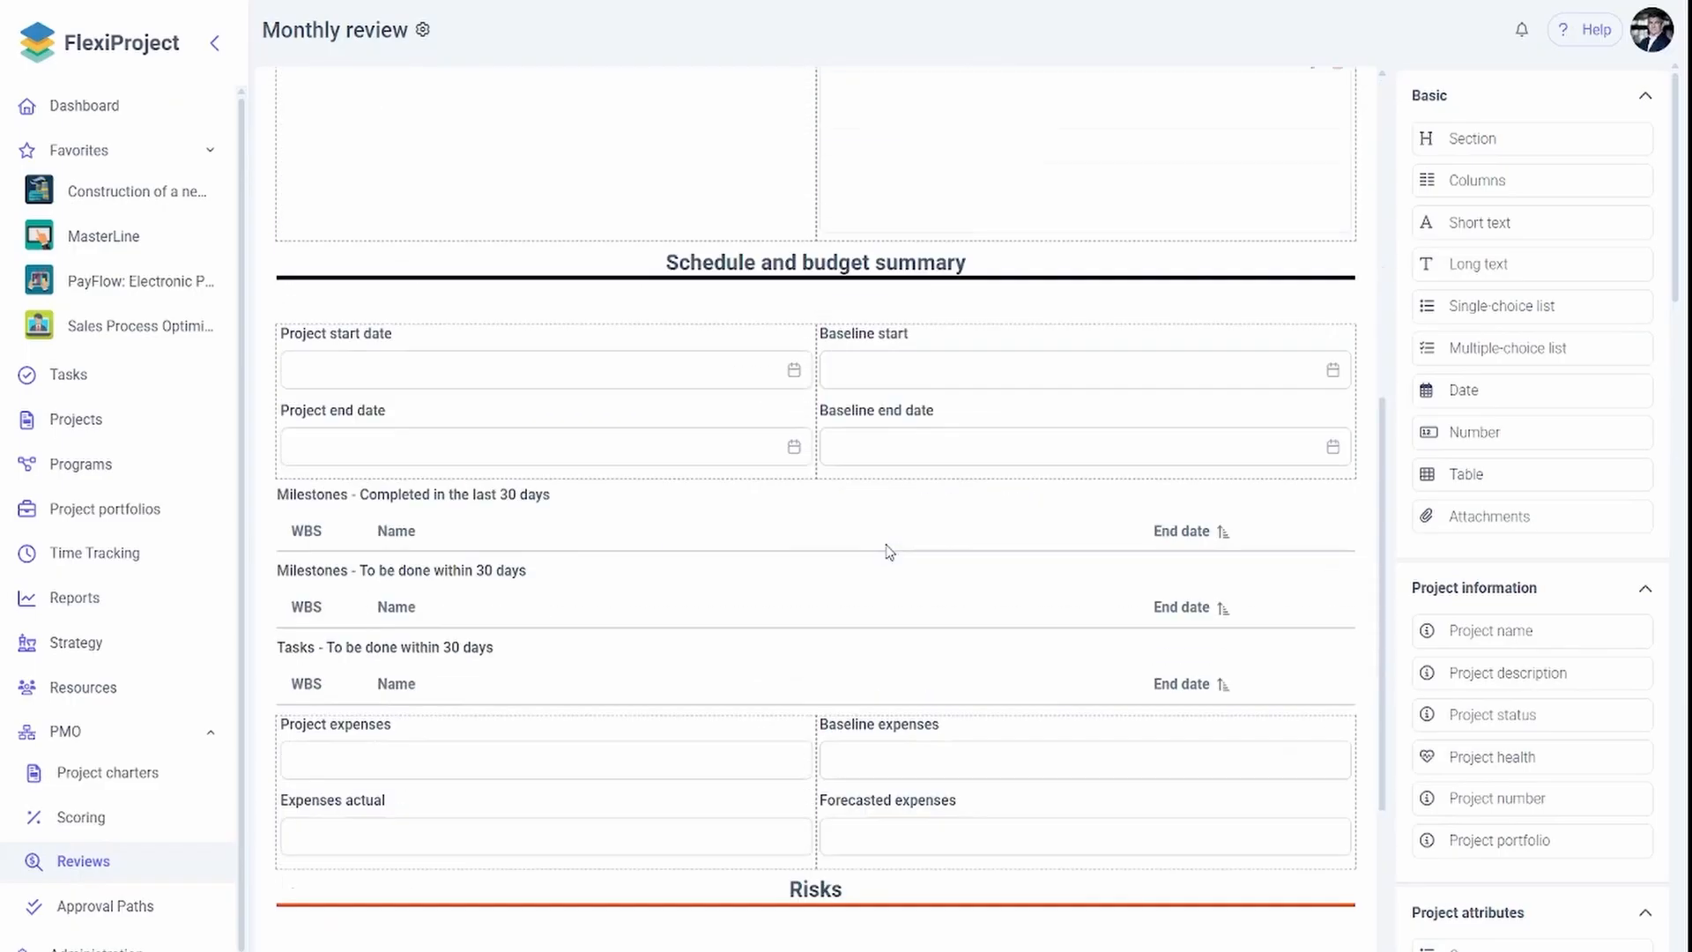
scroll(887, 551, "down", 4)
scroll(899, 547, "up", 4)
scroll(902, 539, "up", 10)
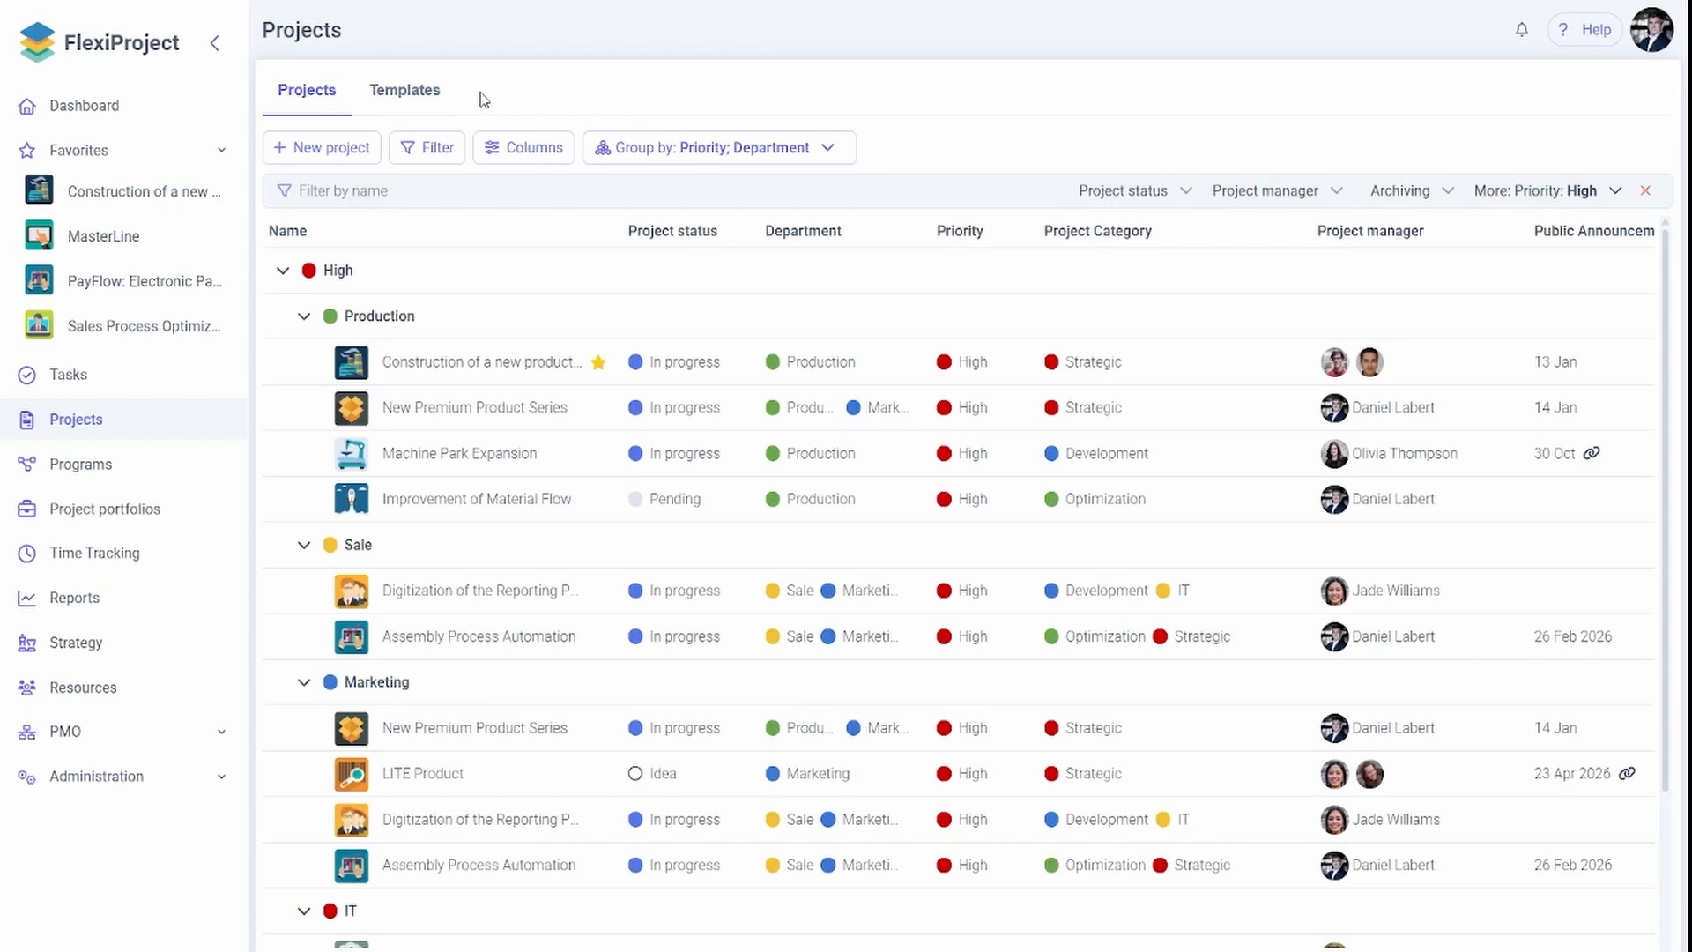
Open the Business Process Optimization project template and examine its schedule, budget, risks and products, ending with the schedule's Gantt view
left_click(426, 99)
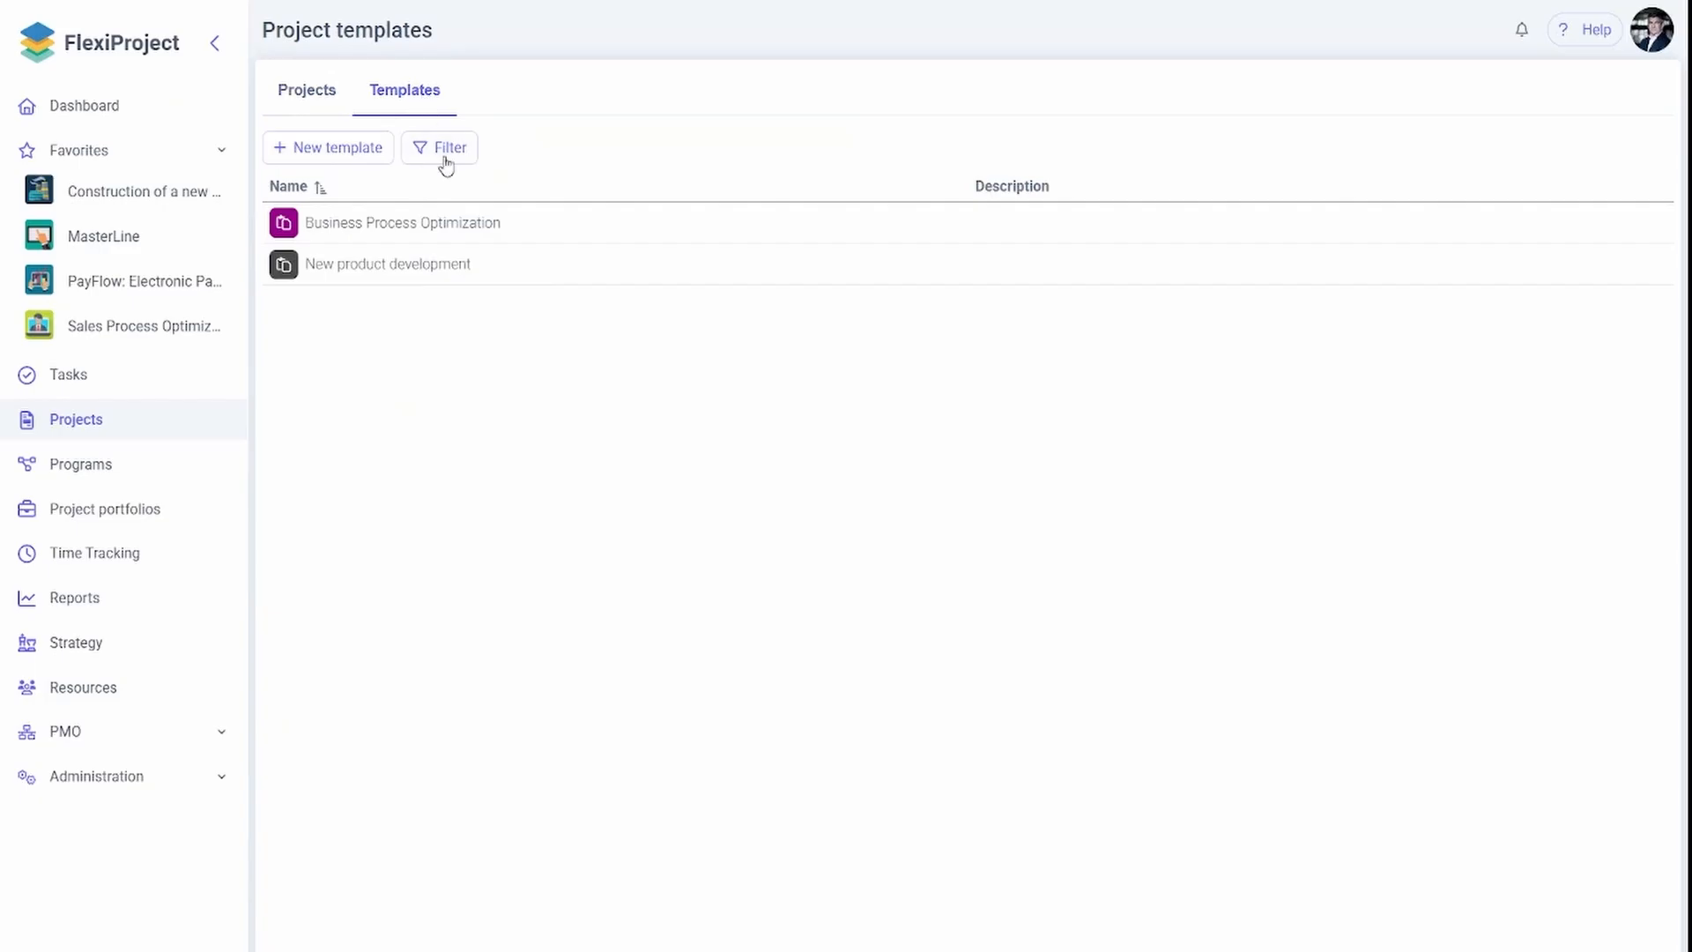
left_click(437, 226)
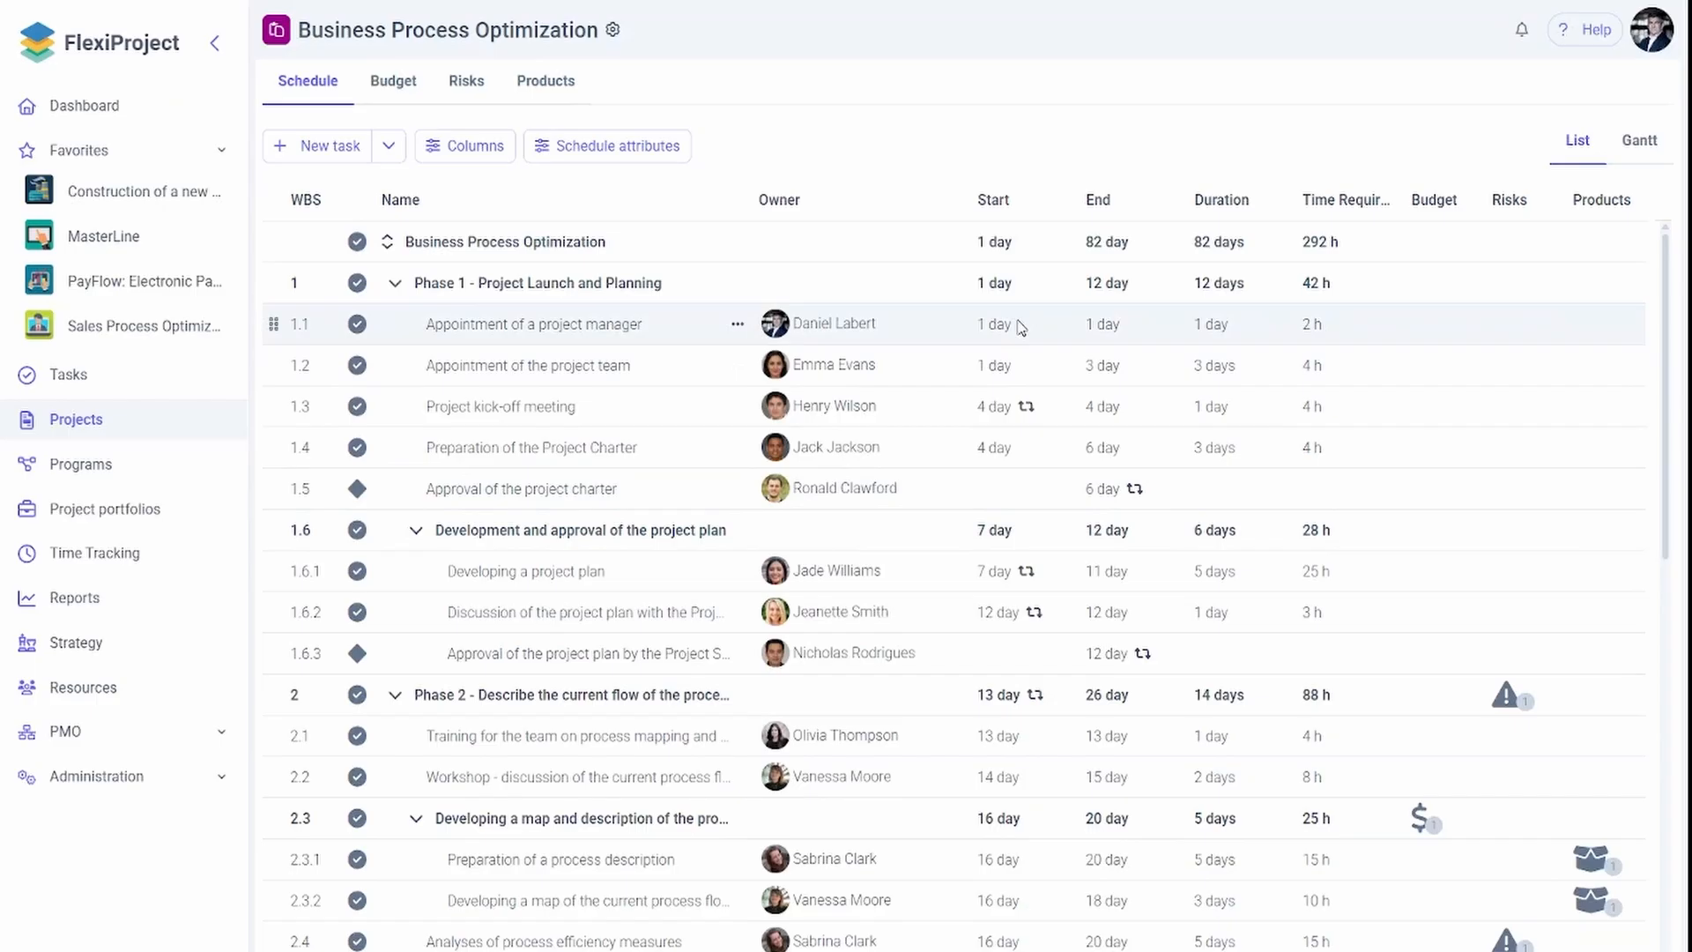
left_click(396, 84)
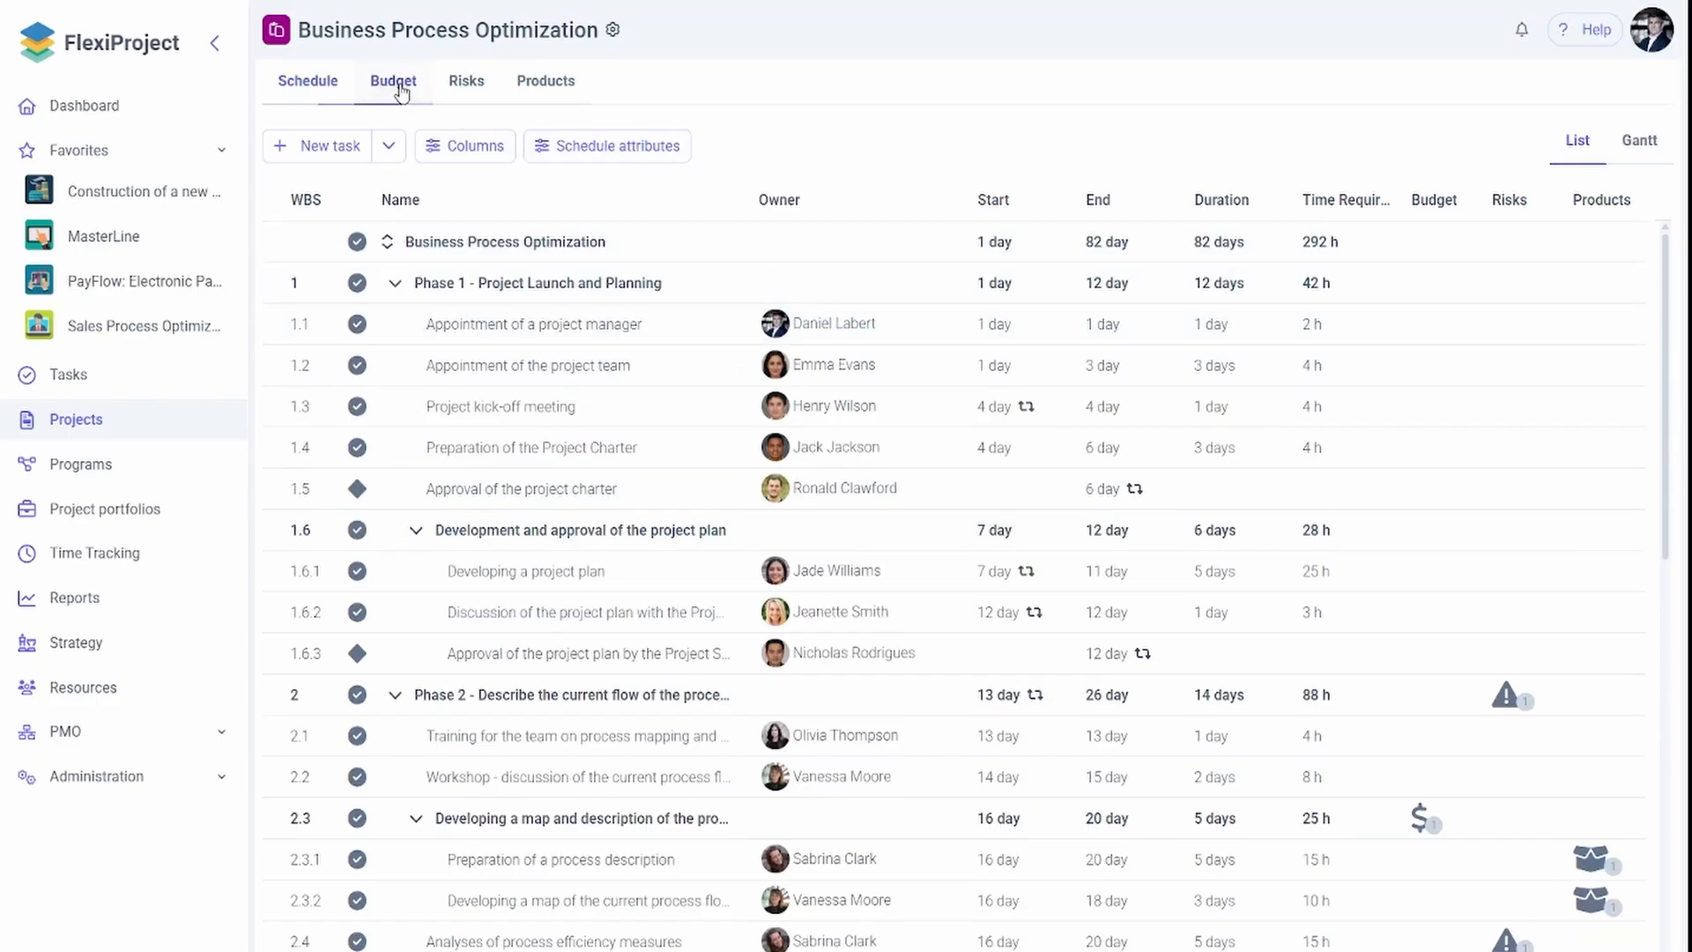
left_click(472, 88)
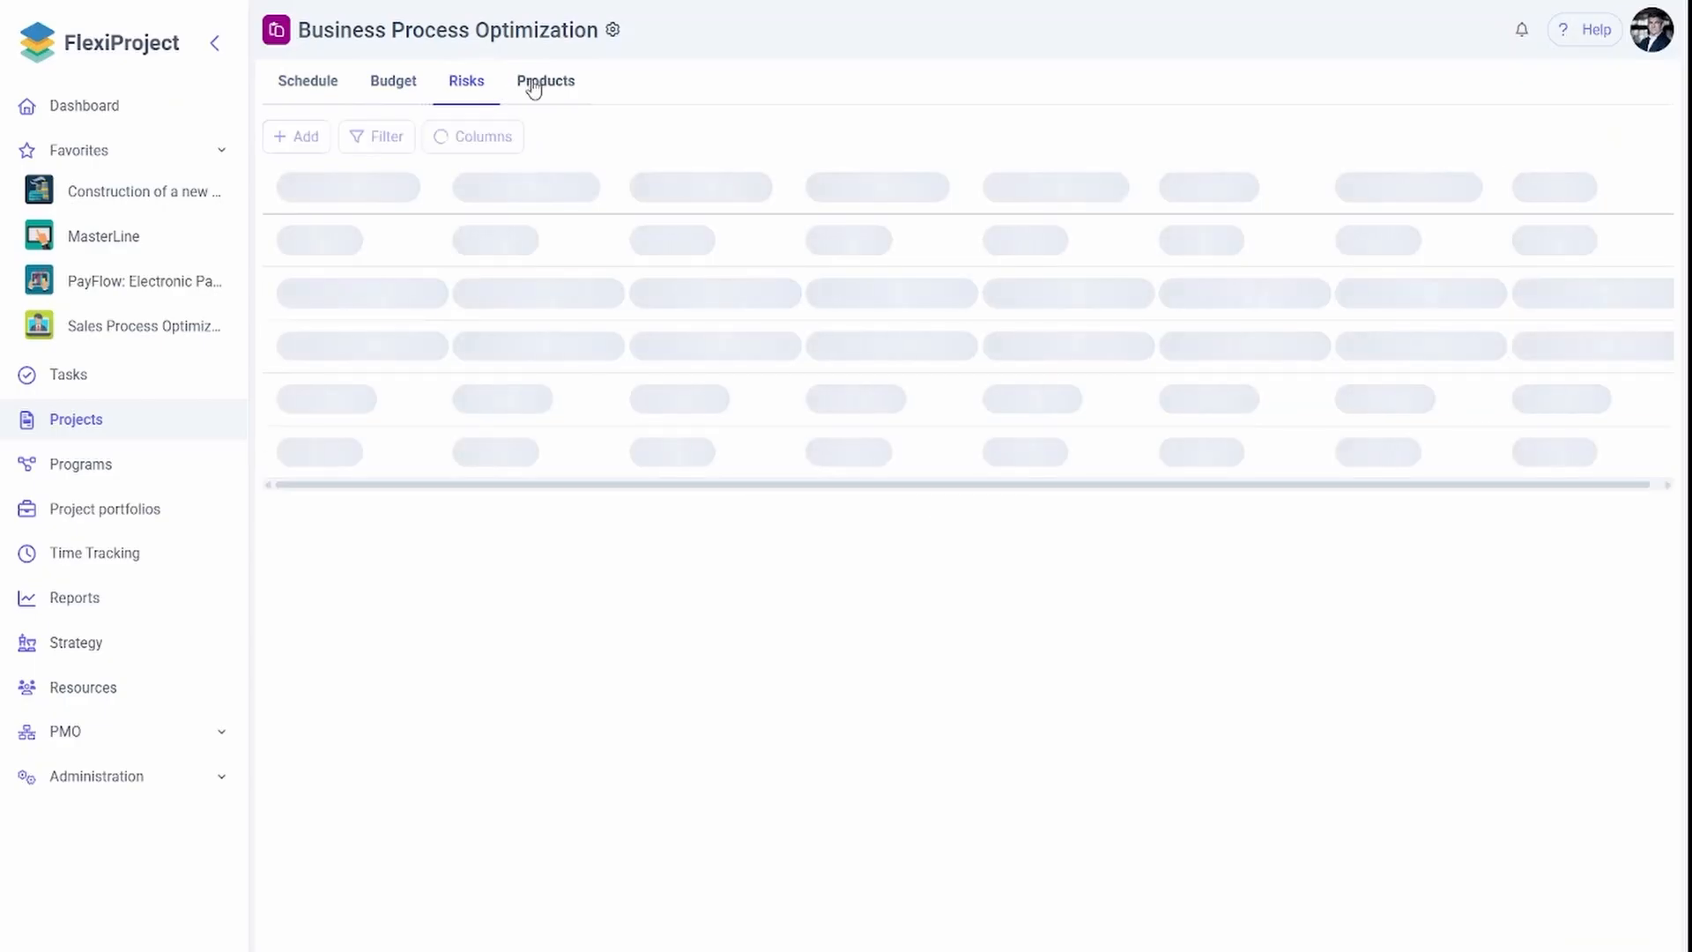
left_click(537, 88)
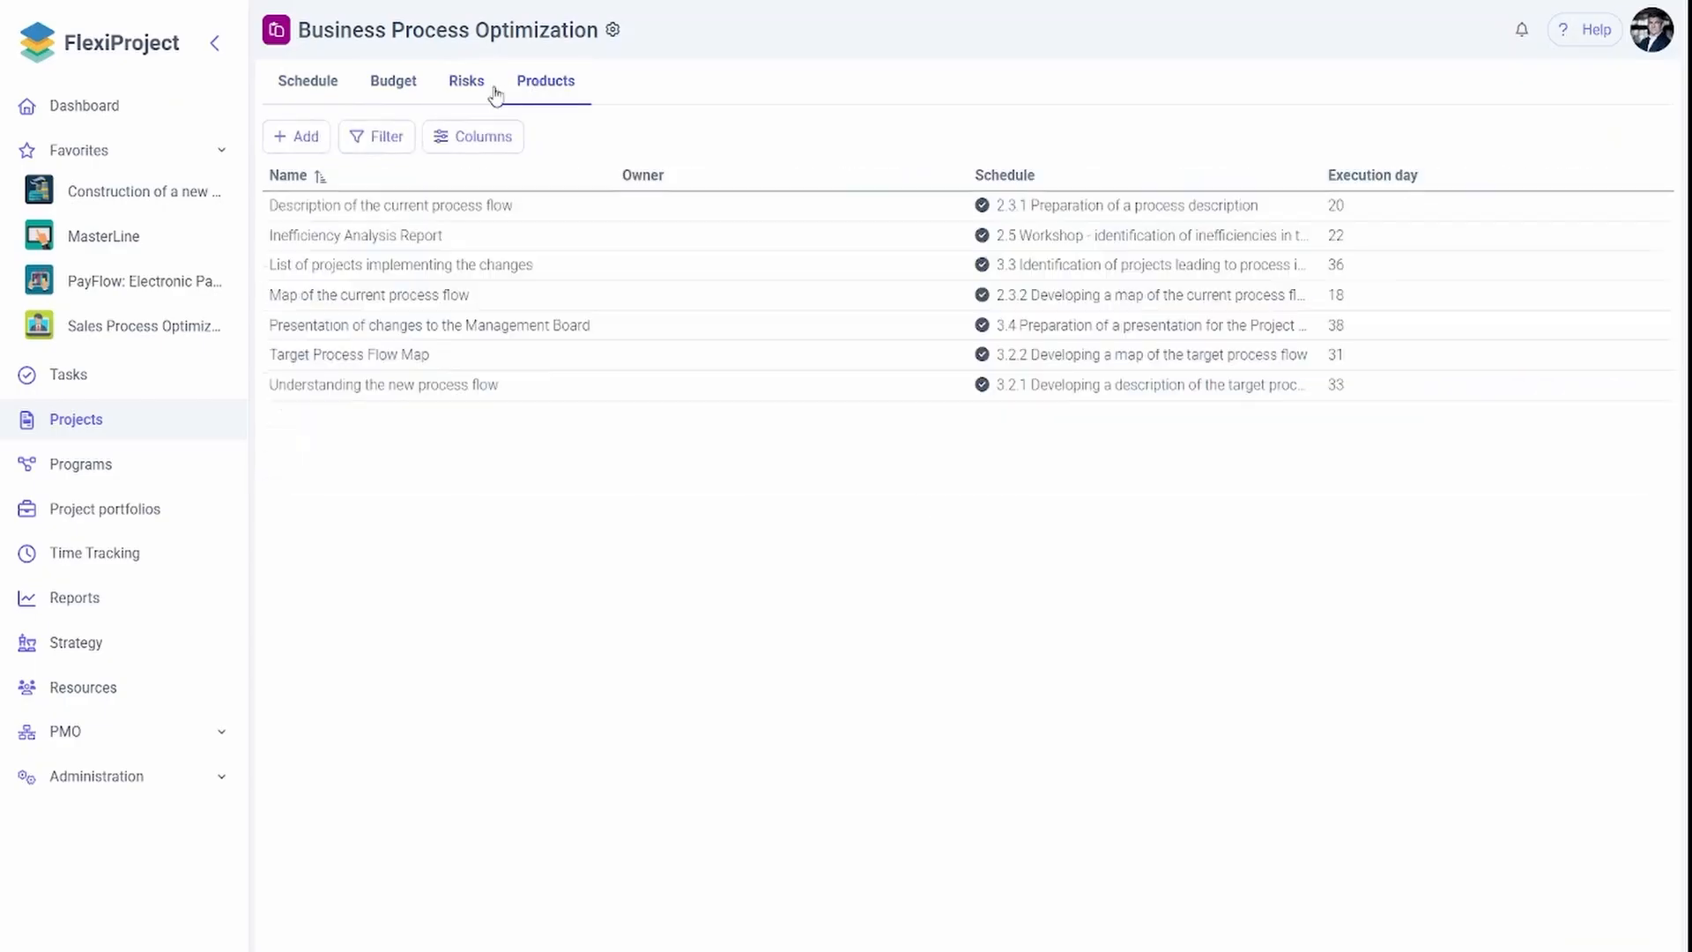
left_click(320, 83)
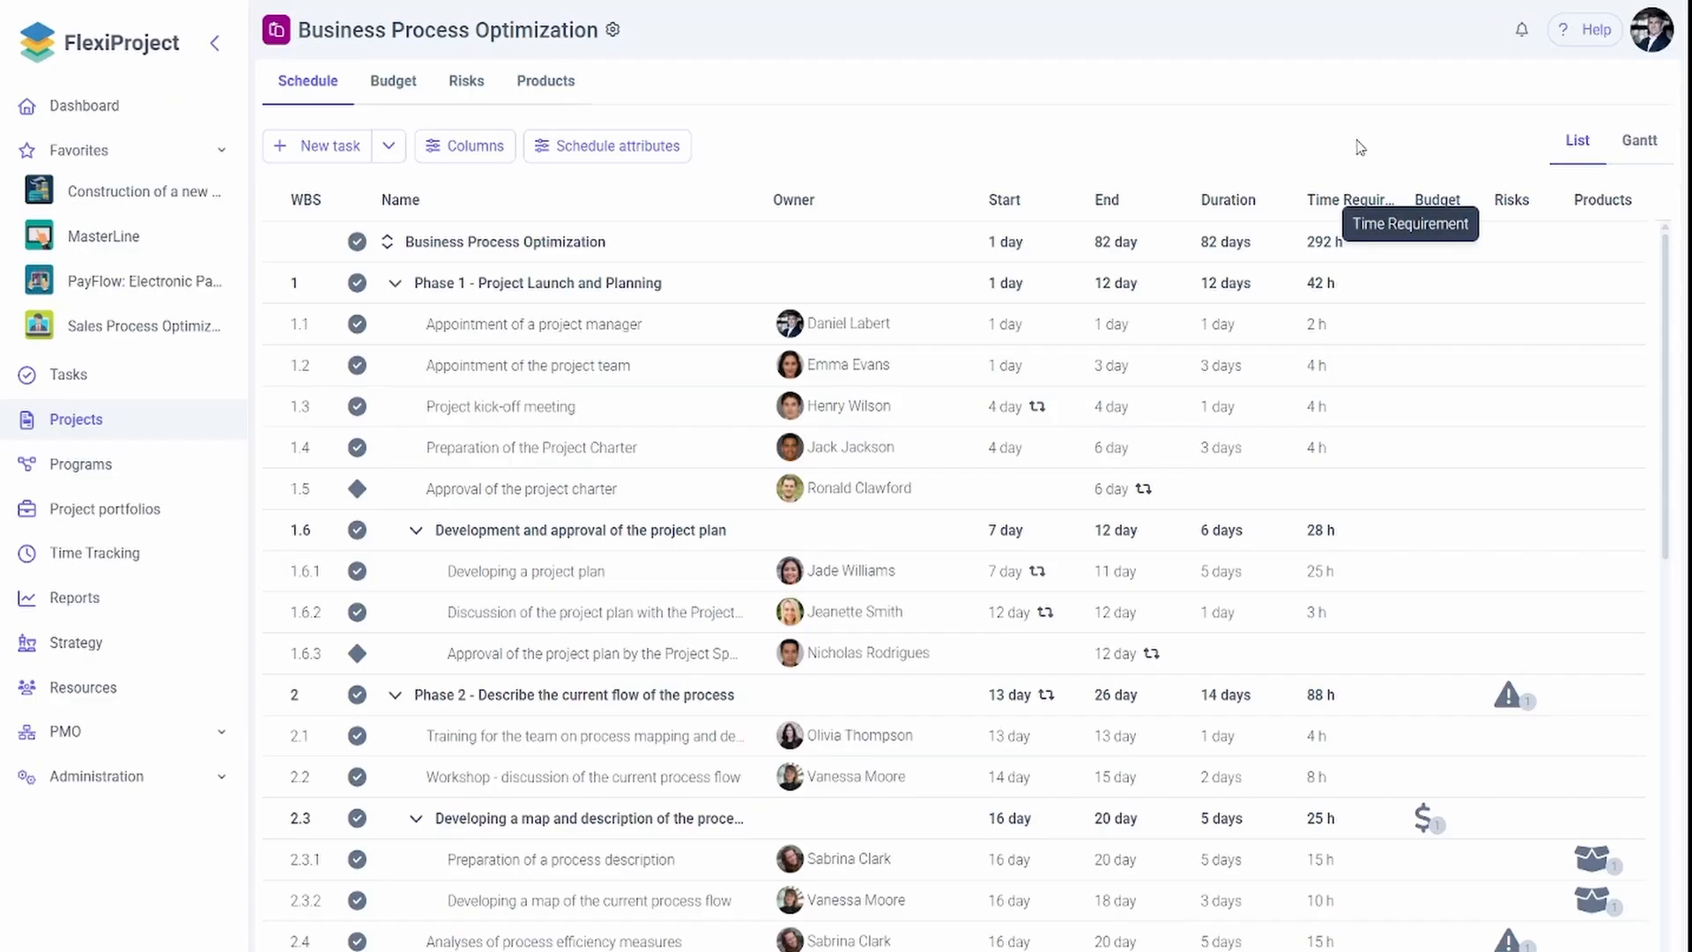
left_click(1639, 143)
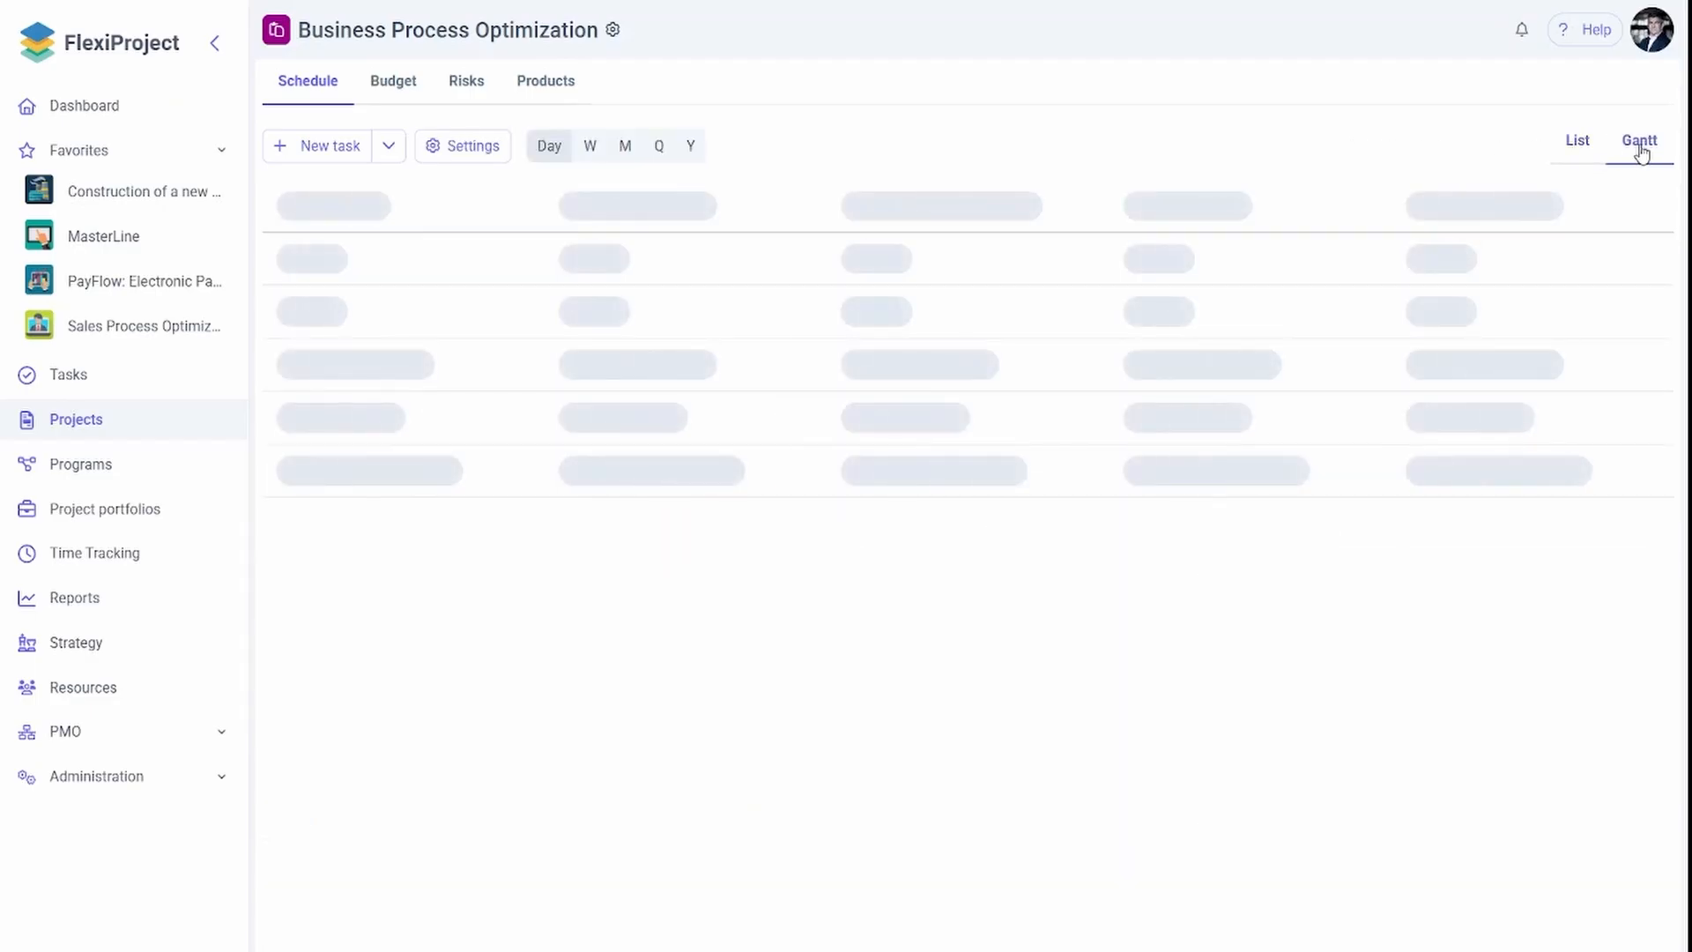
Examine the Business Process Optimization template's Gantt chart at the week scale, through its later days and down to the closing phase
left_click(591, 147)
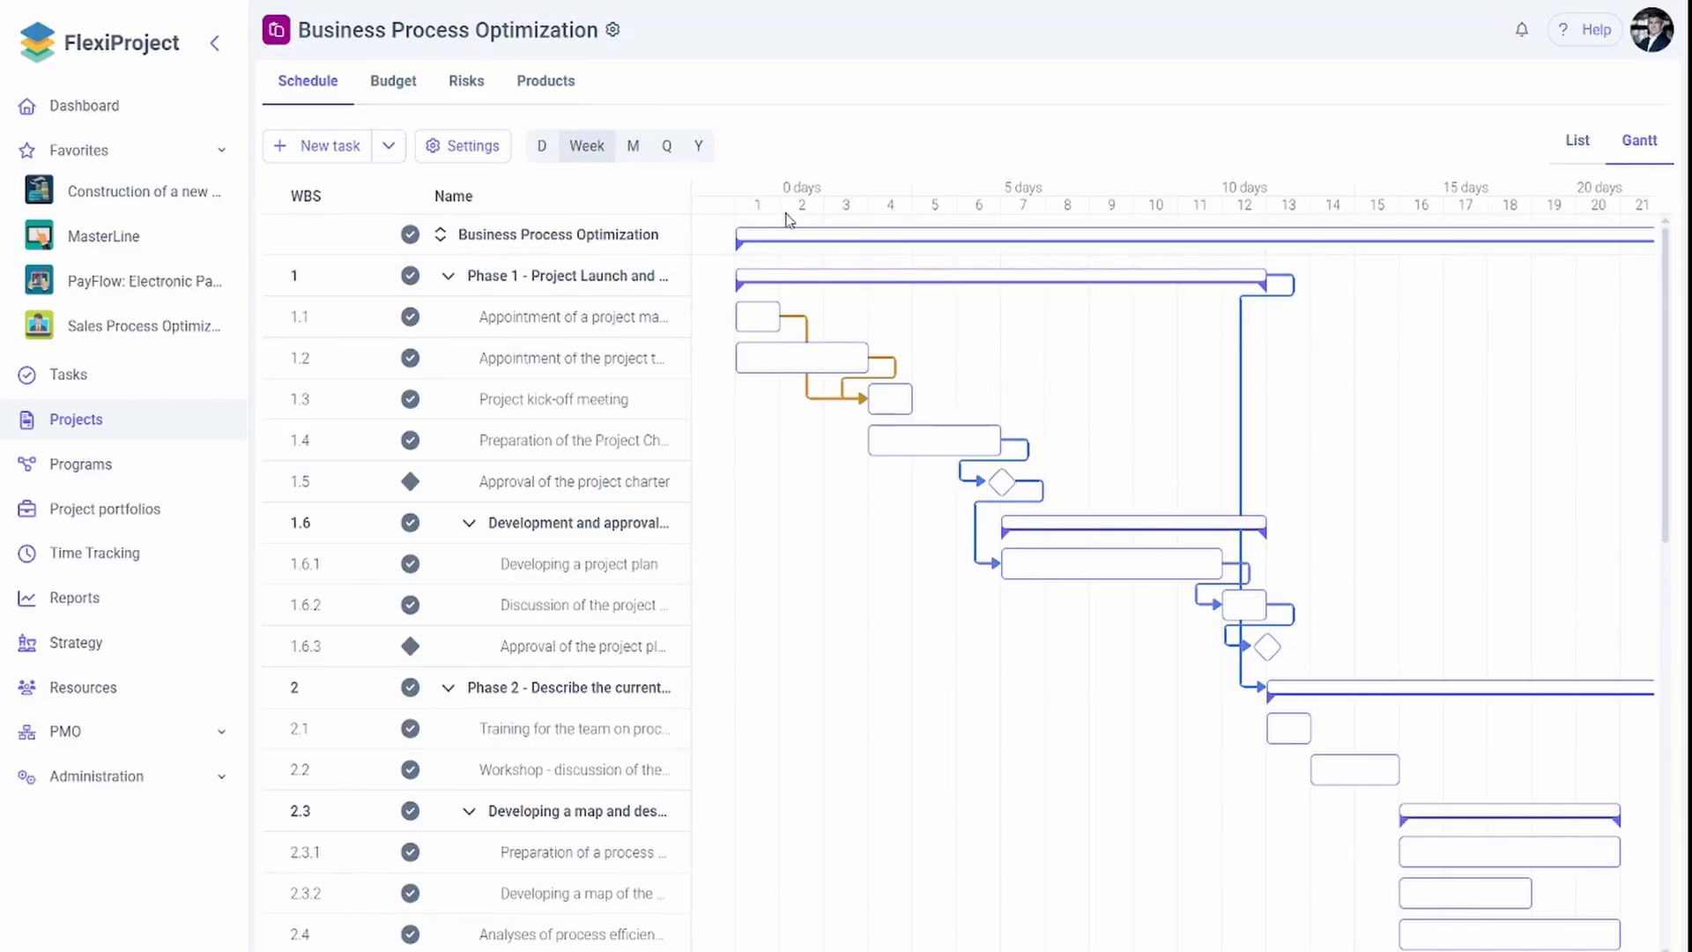
scroll(1230, 231, "right", 15)
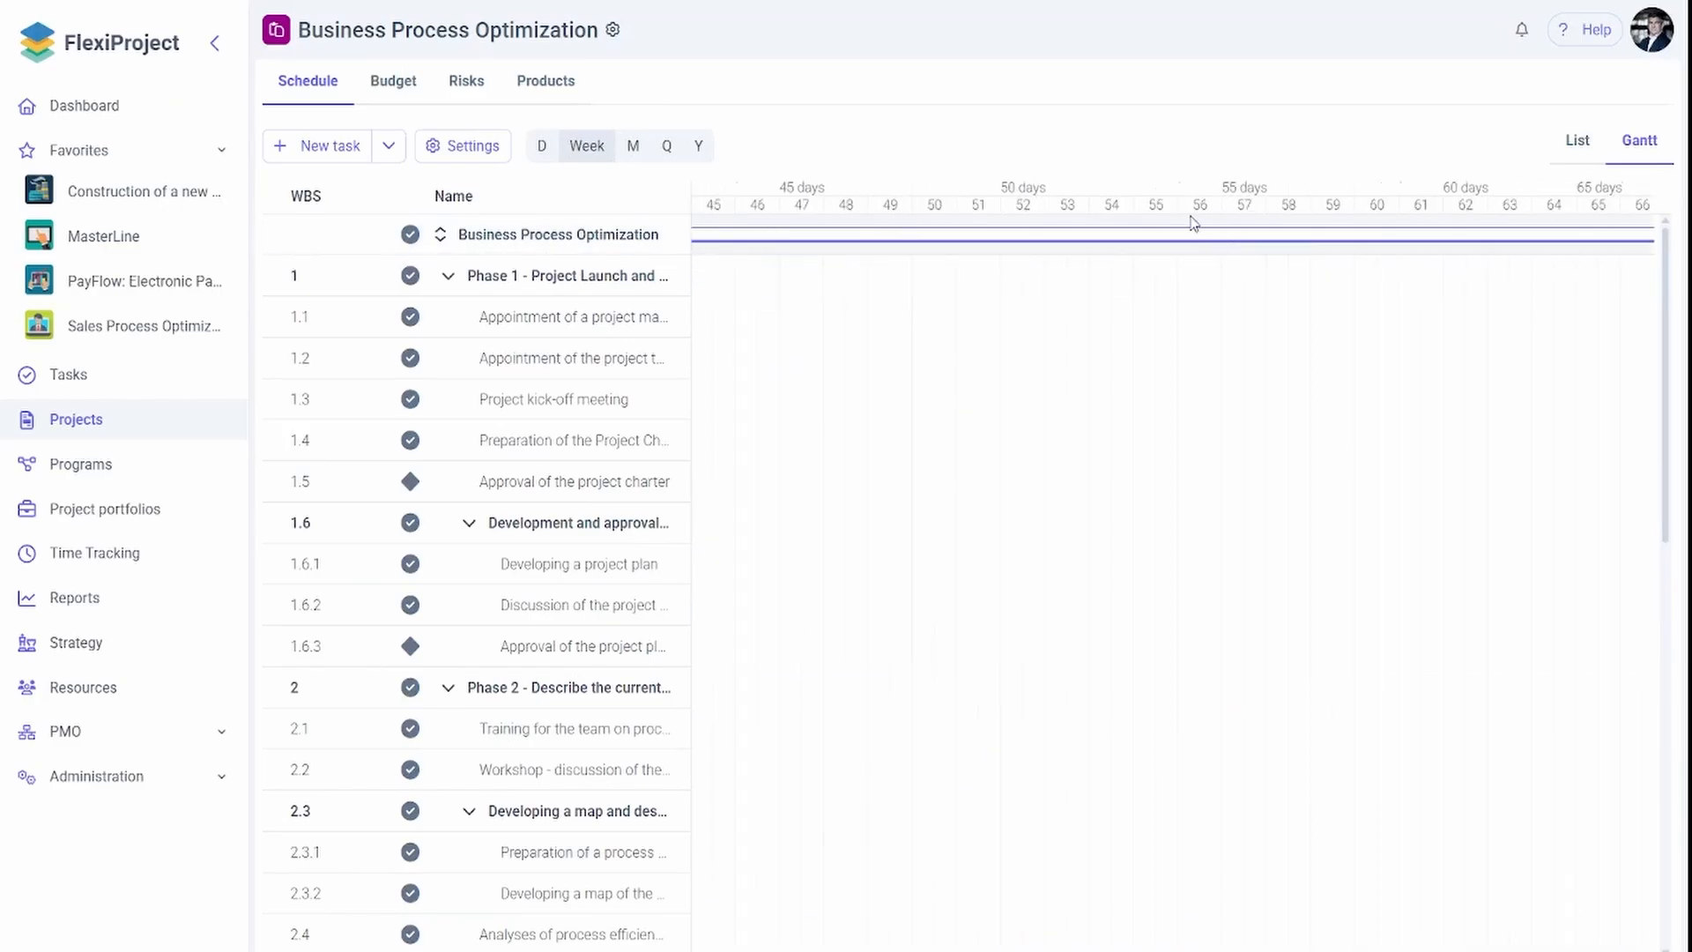
scroll(1194, 223, "down", 4)
scroll(1220, 409, "down", 7)
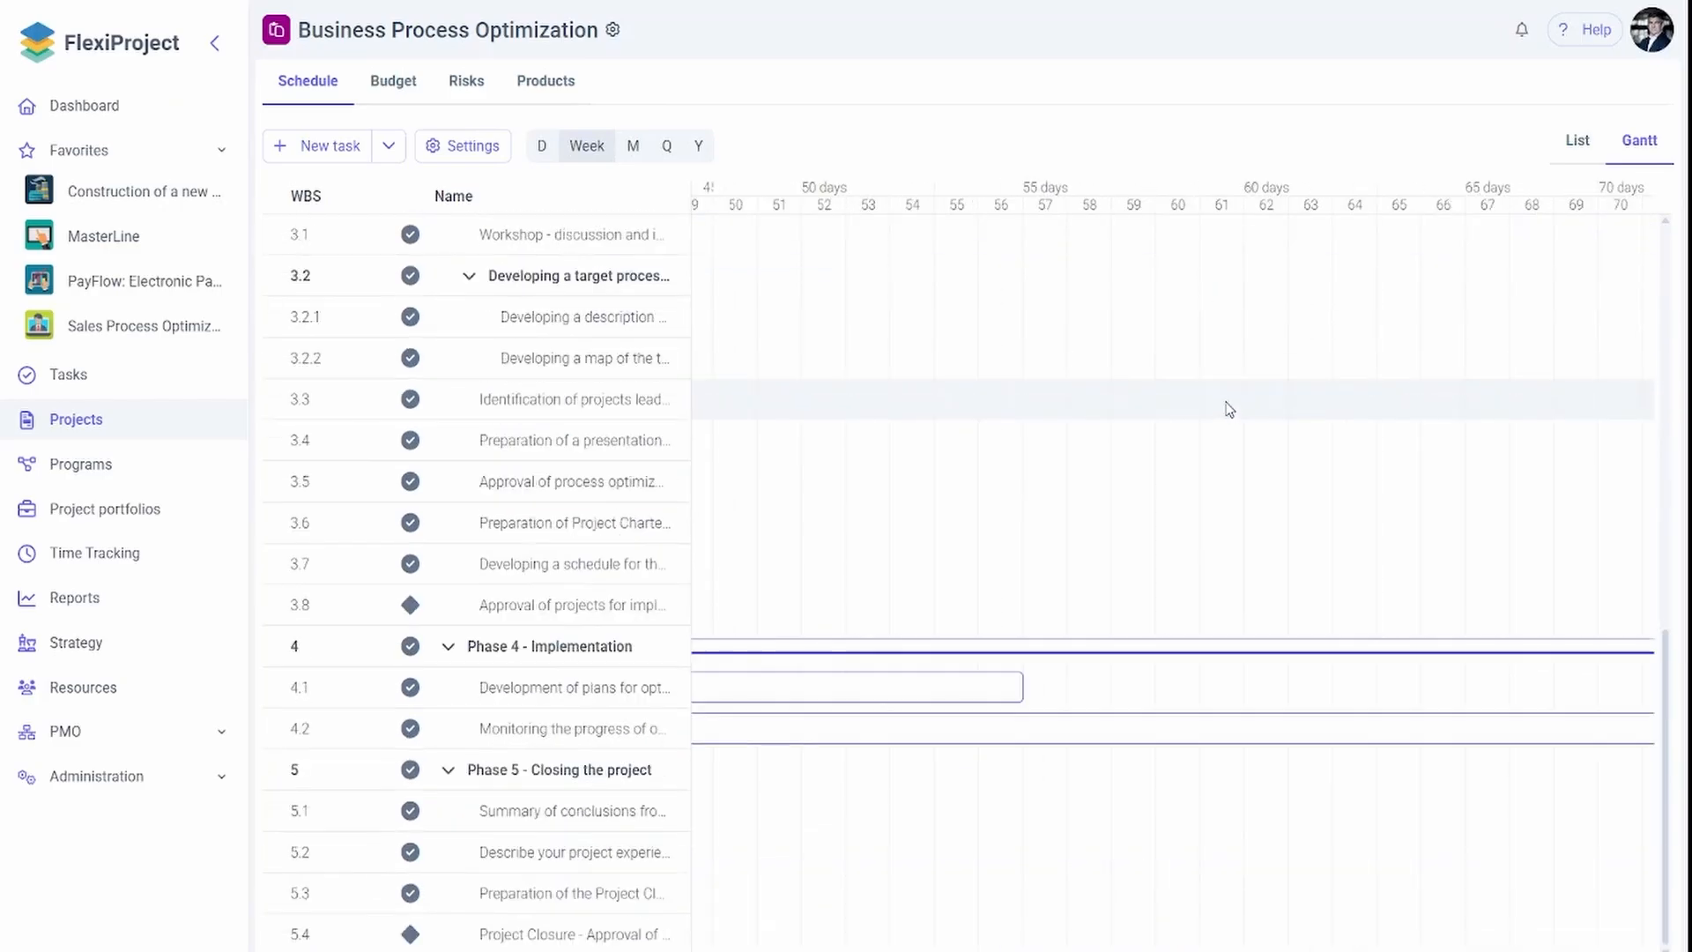
scroll(767, 643, "left", 15)
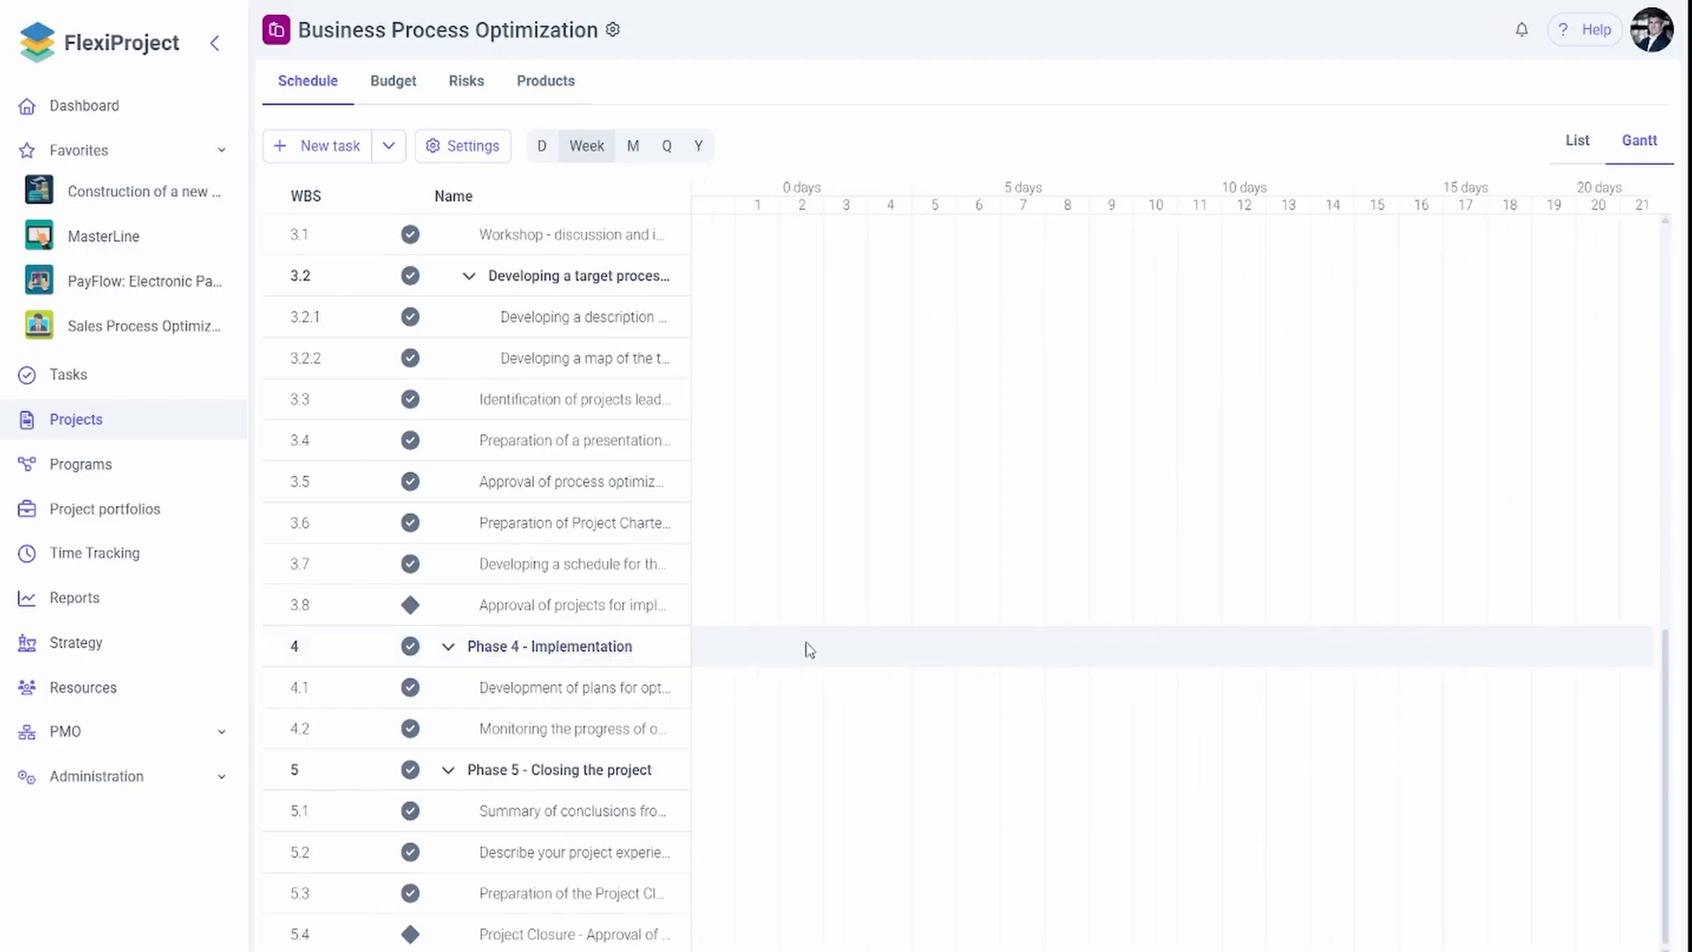
Start a new project from the Business Process Optimization template, named new_project, with the start date 25.11.2025
left_click(148, 430)
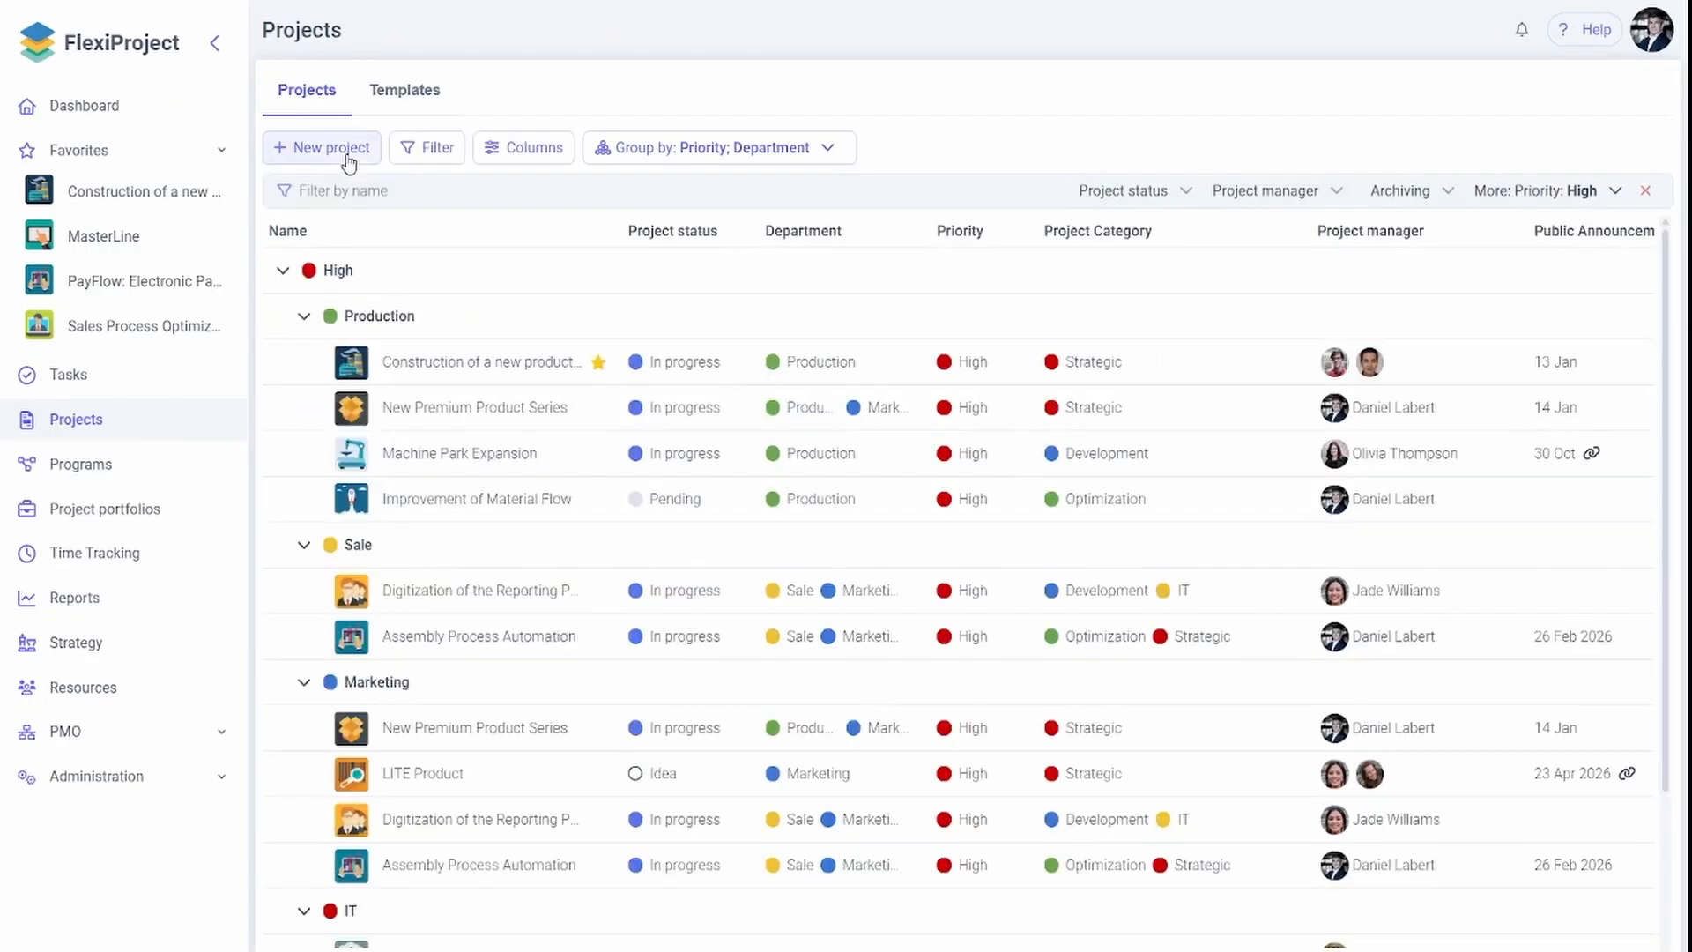
left_click(350, 162)
left_click(335, 218)
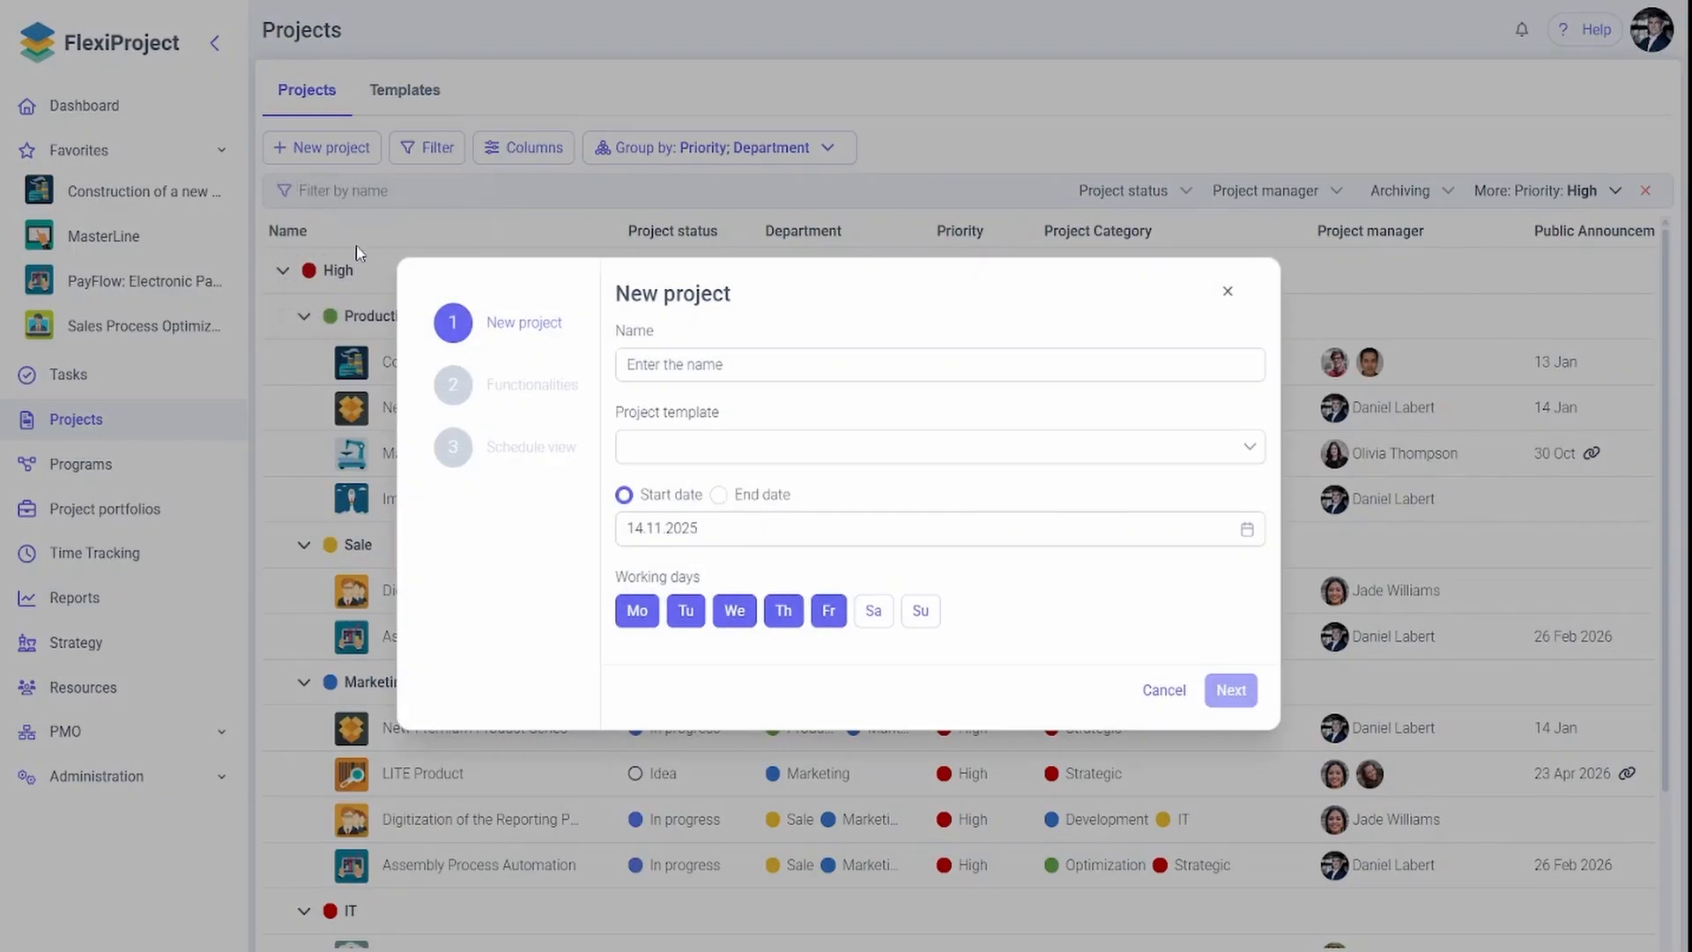
type("new_project")
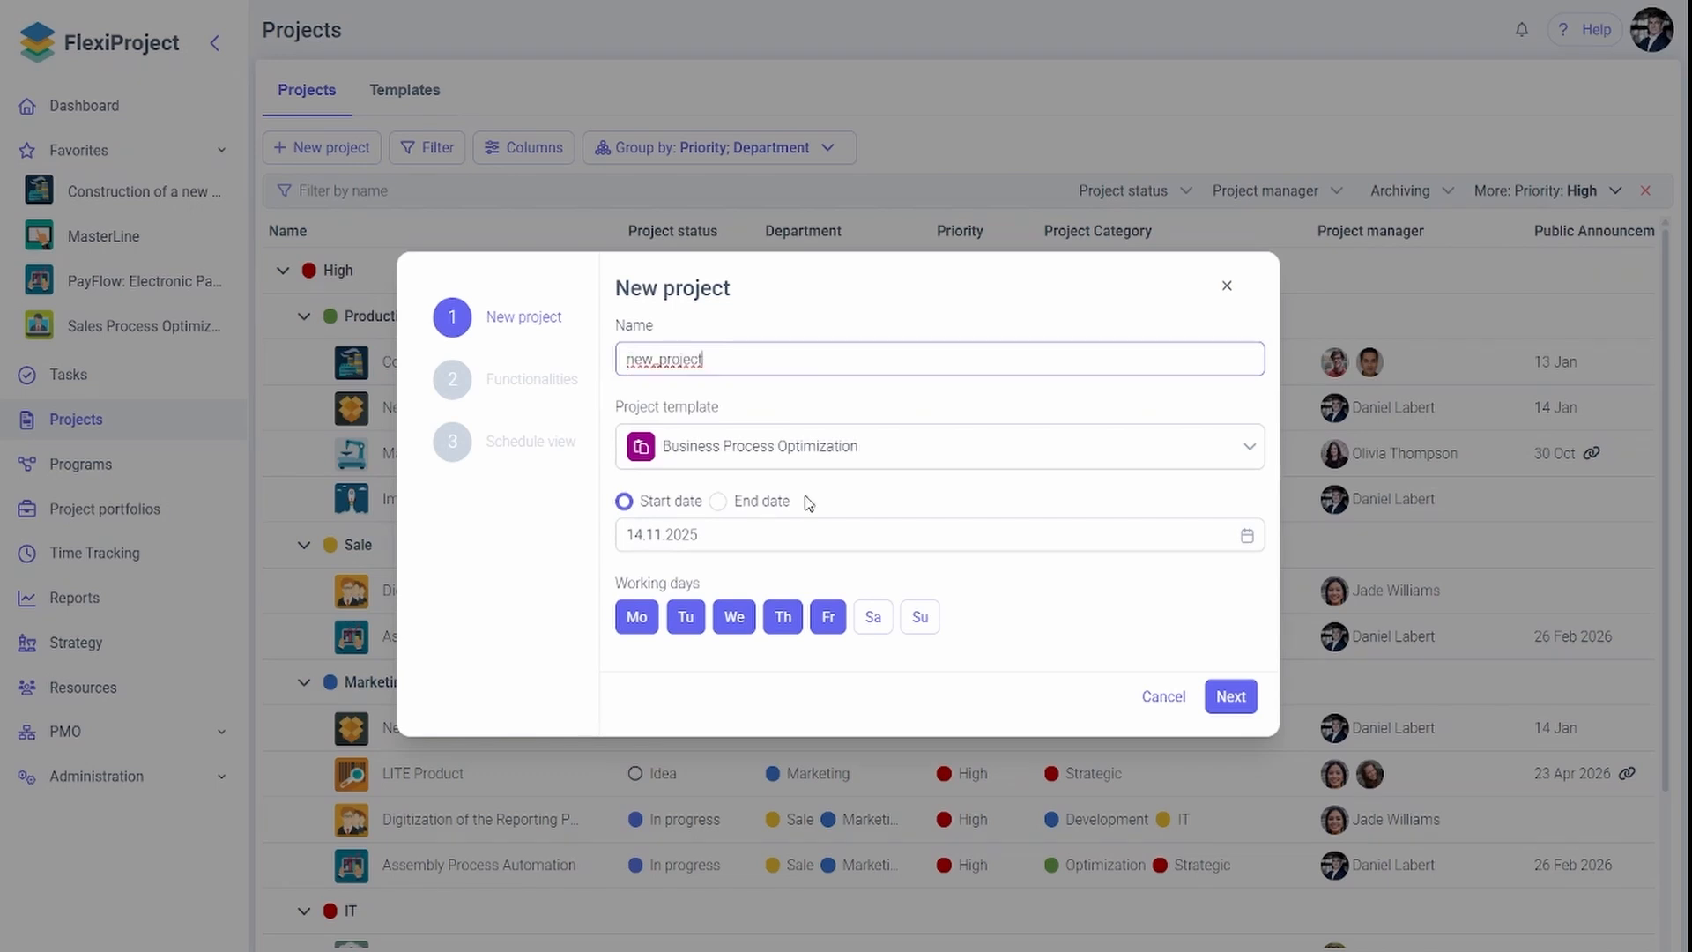
left_click(831, 536)
left_click(762, 813)
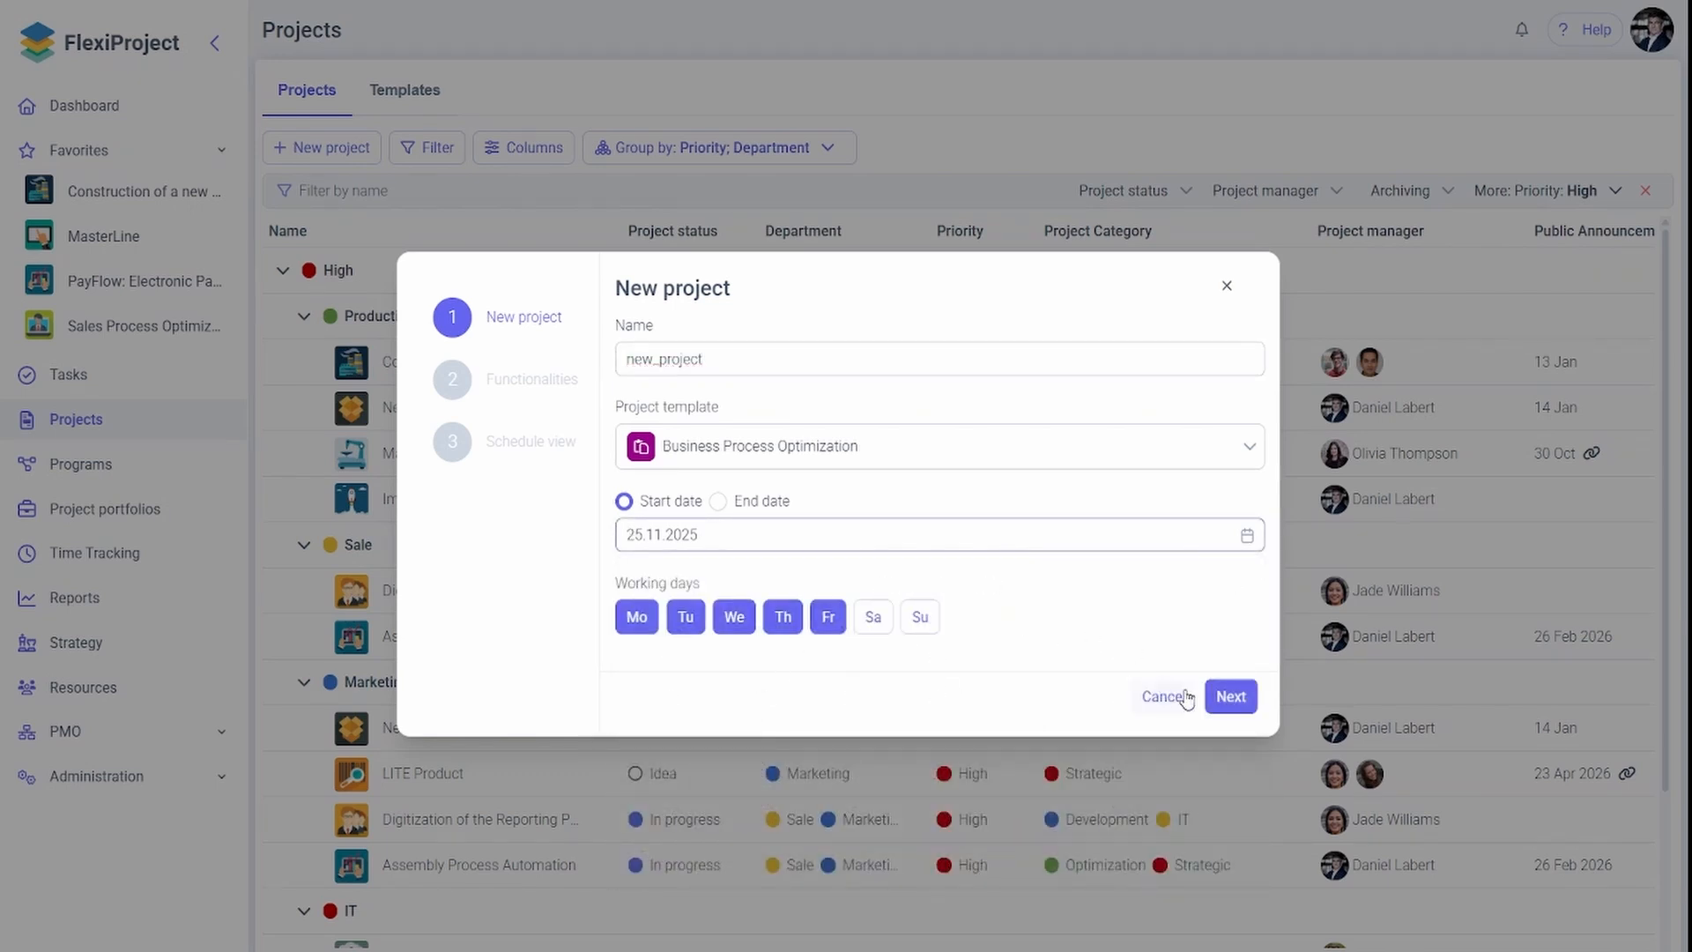
Keep all functionalities selected, check the schedule preview from its first tasks, and add the project
left_click(1213, 699)
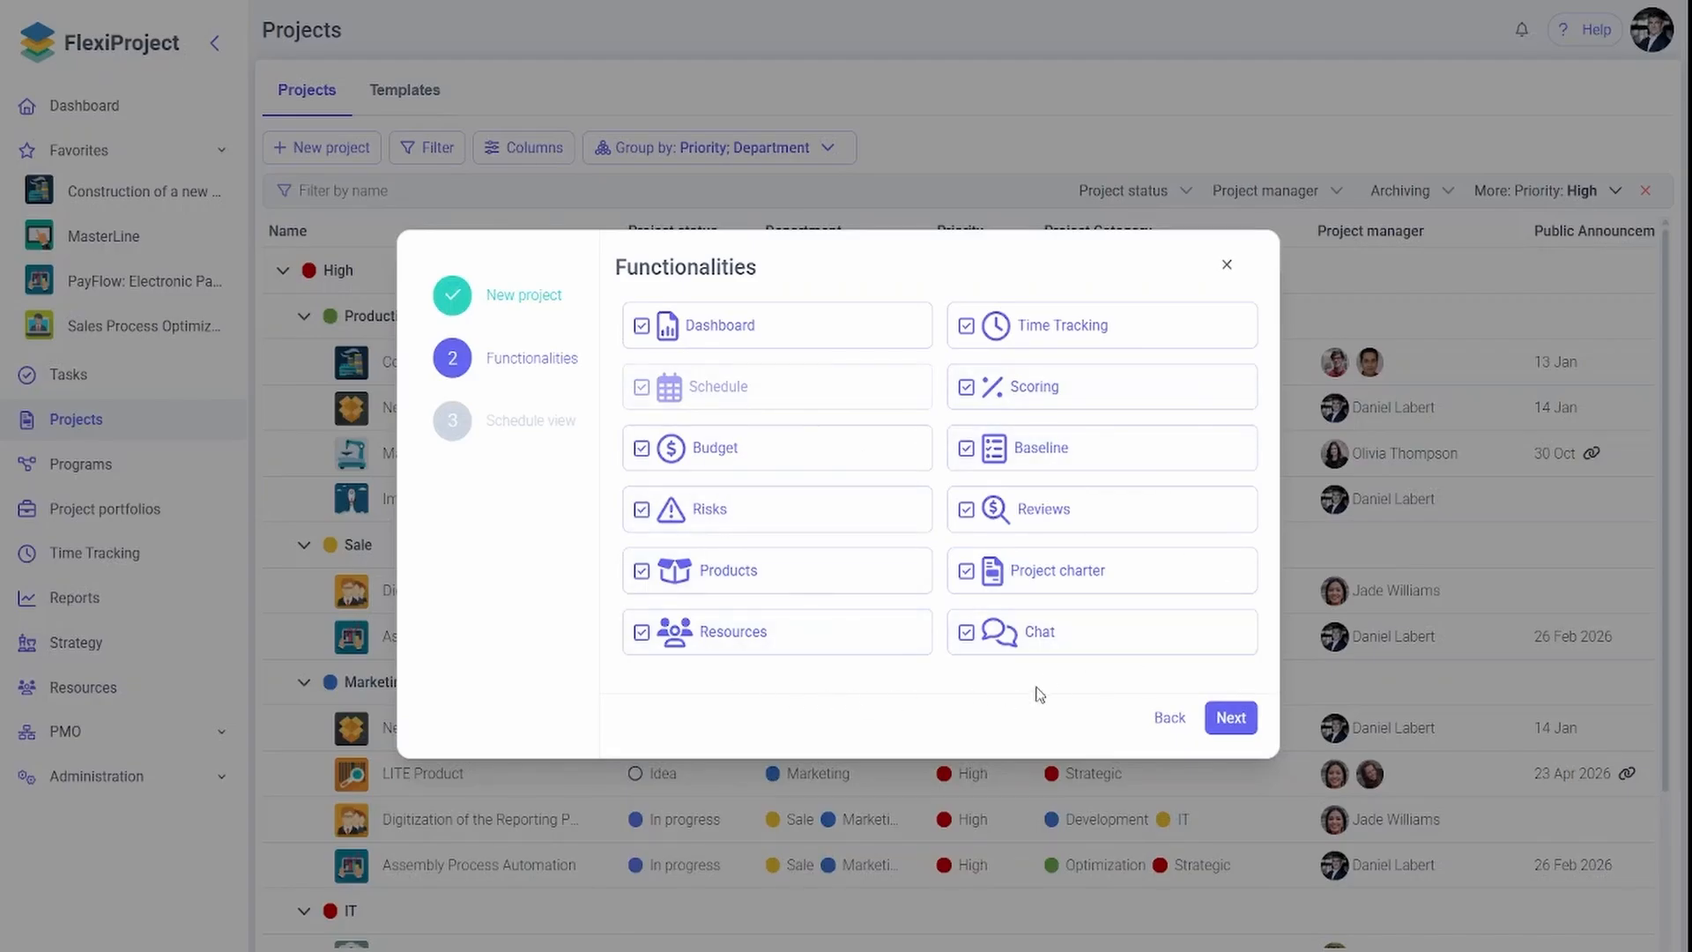
left_click(1234, 723)
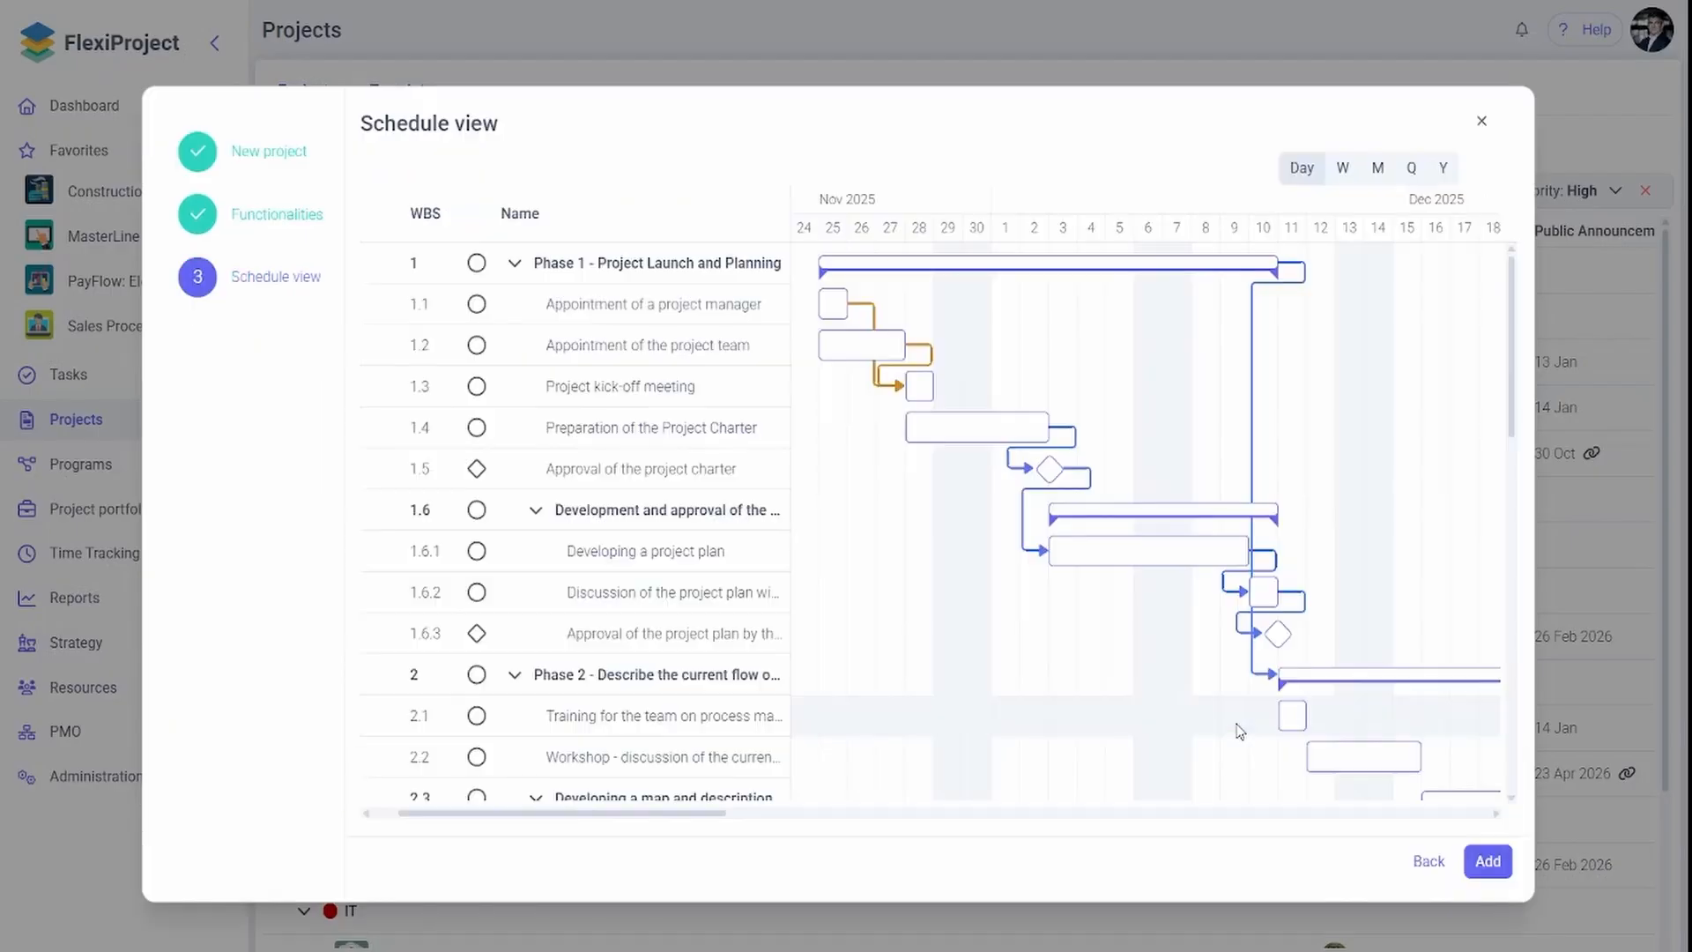
scroll(1023, 302, "left", 1)
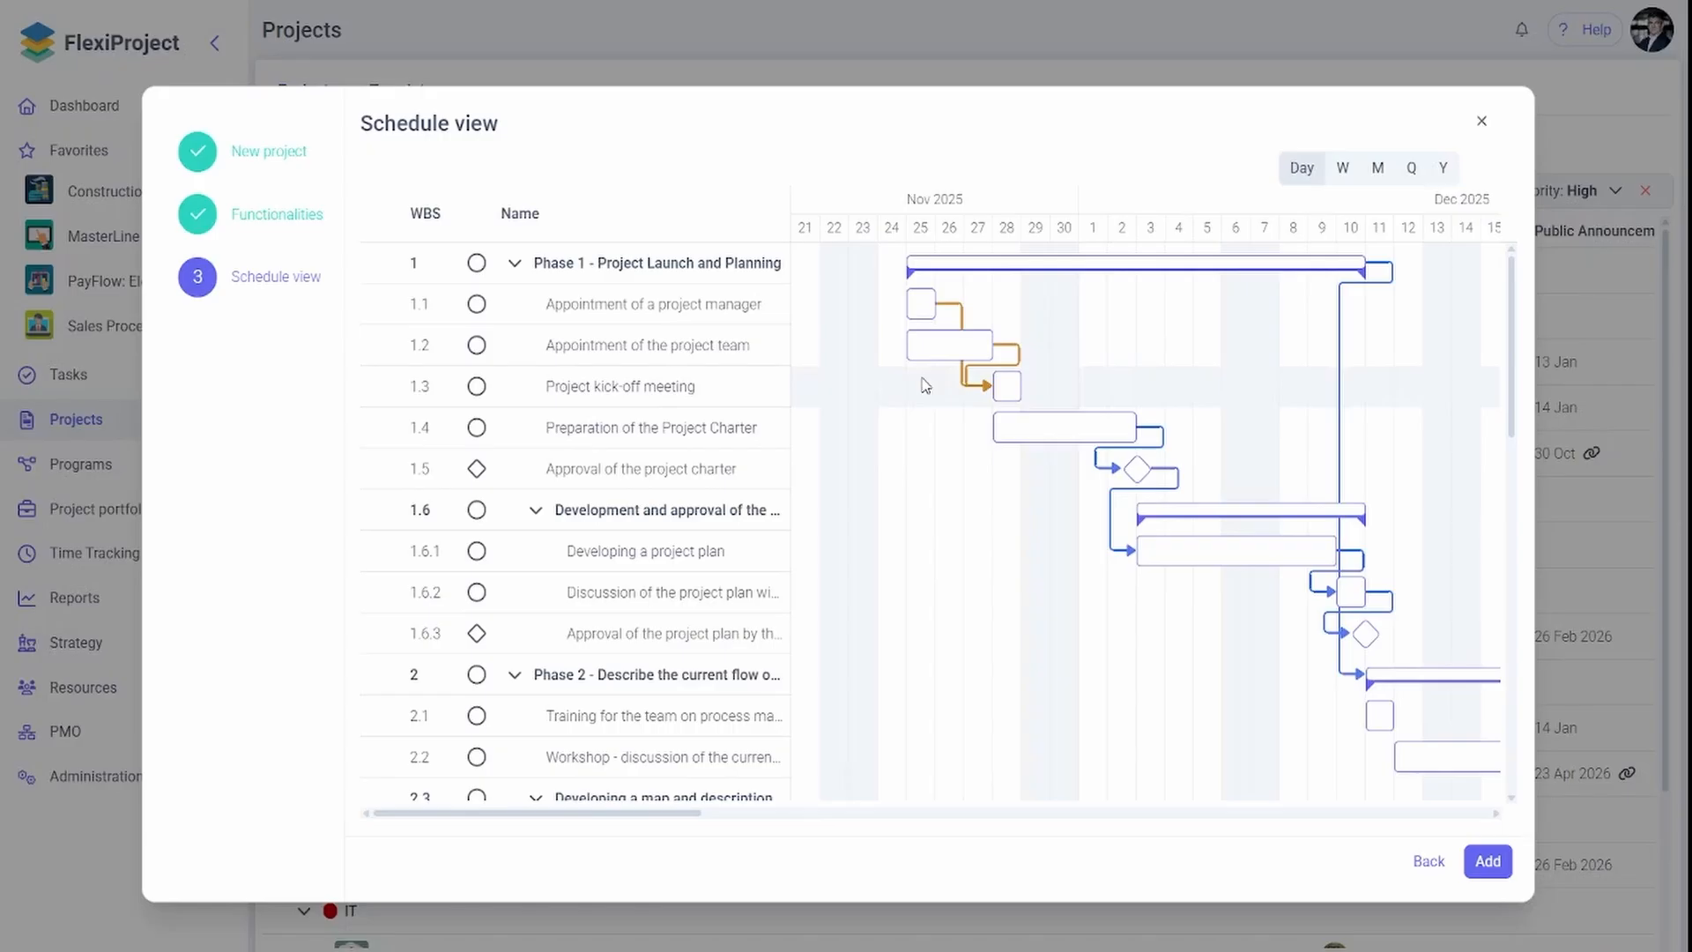
left_click(1488, 862)
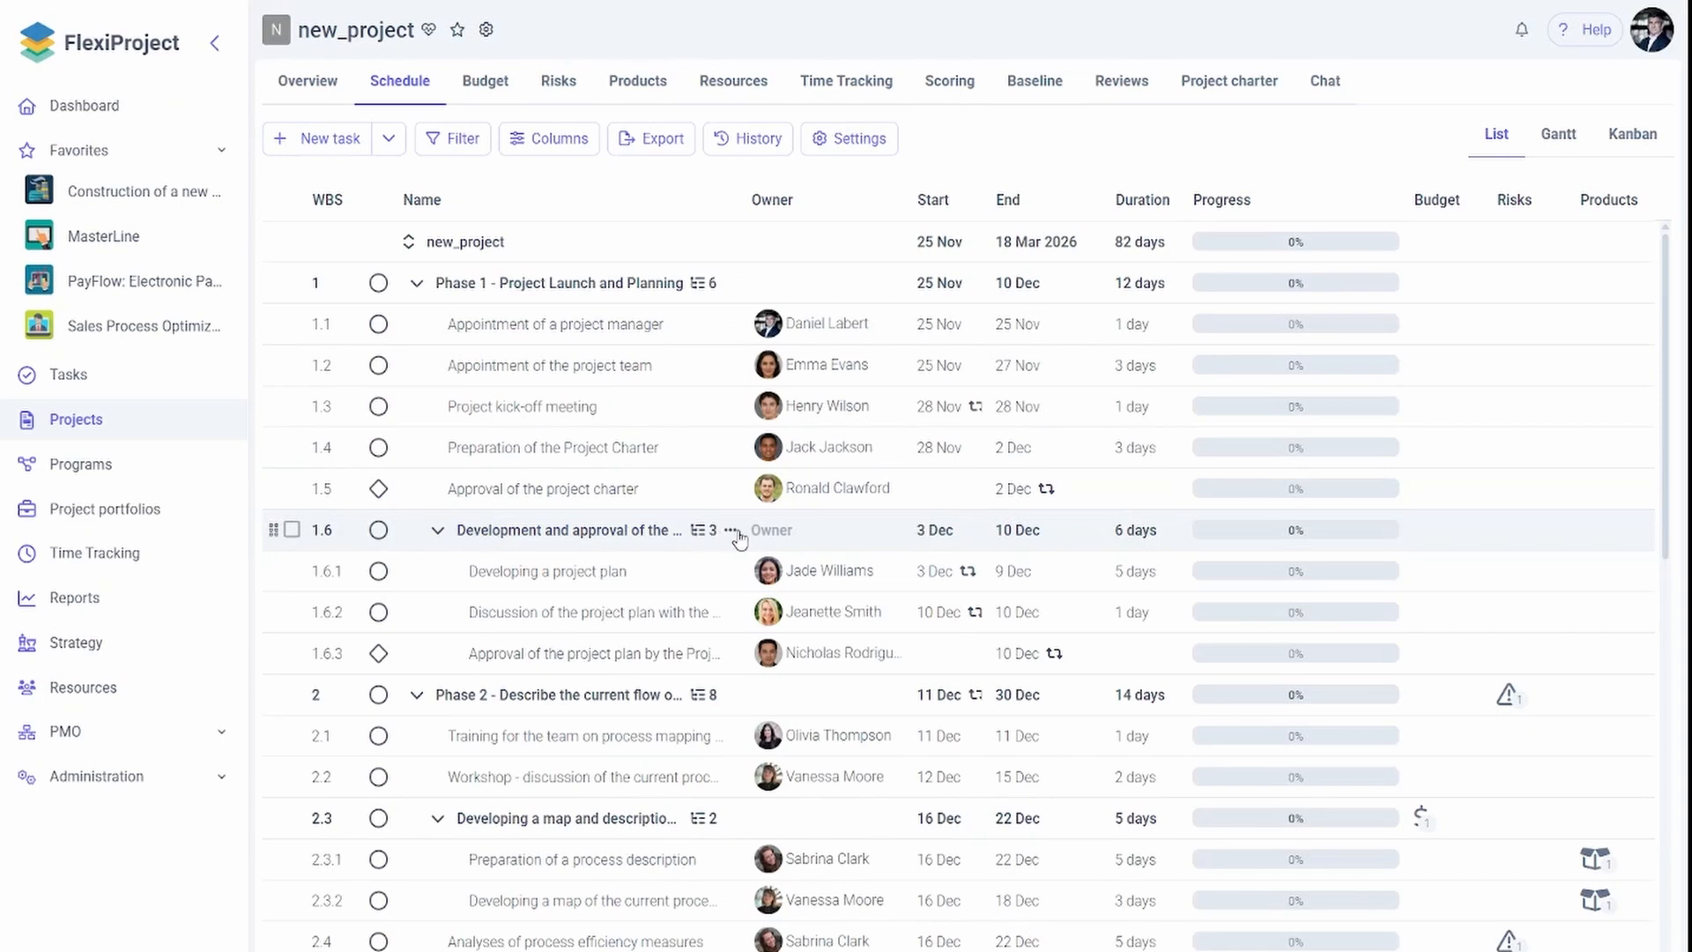
Delete item 1.6 with its subtasks from the schedule, and move the Identification of projects task to just before Approval of projects for implementation
left_click(784, 901)
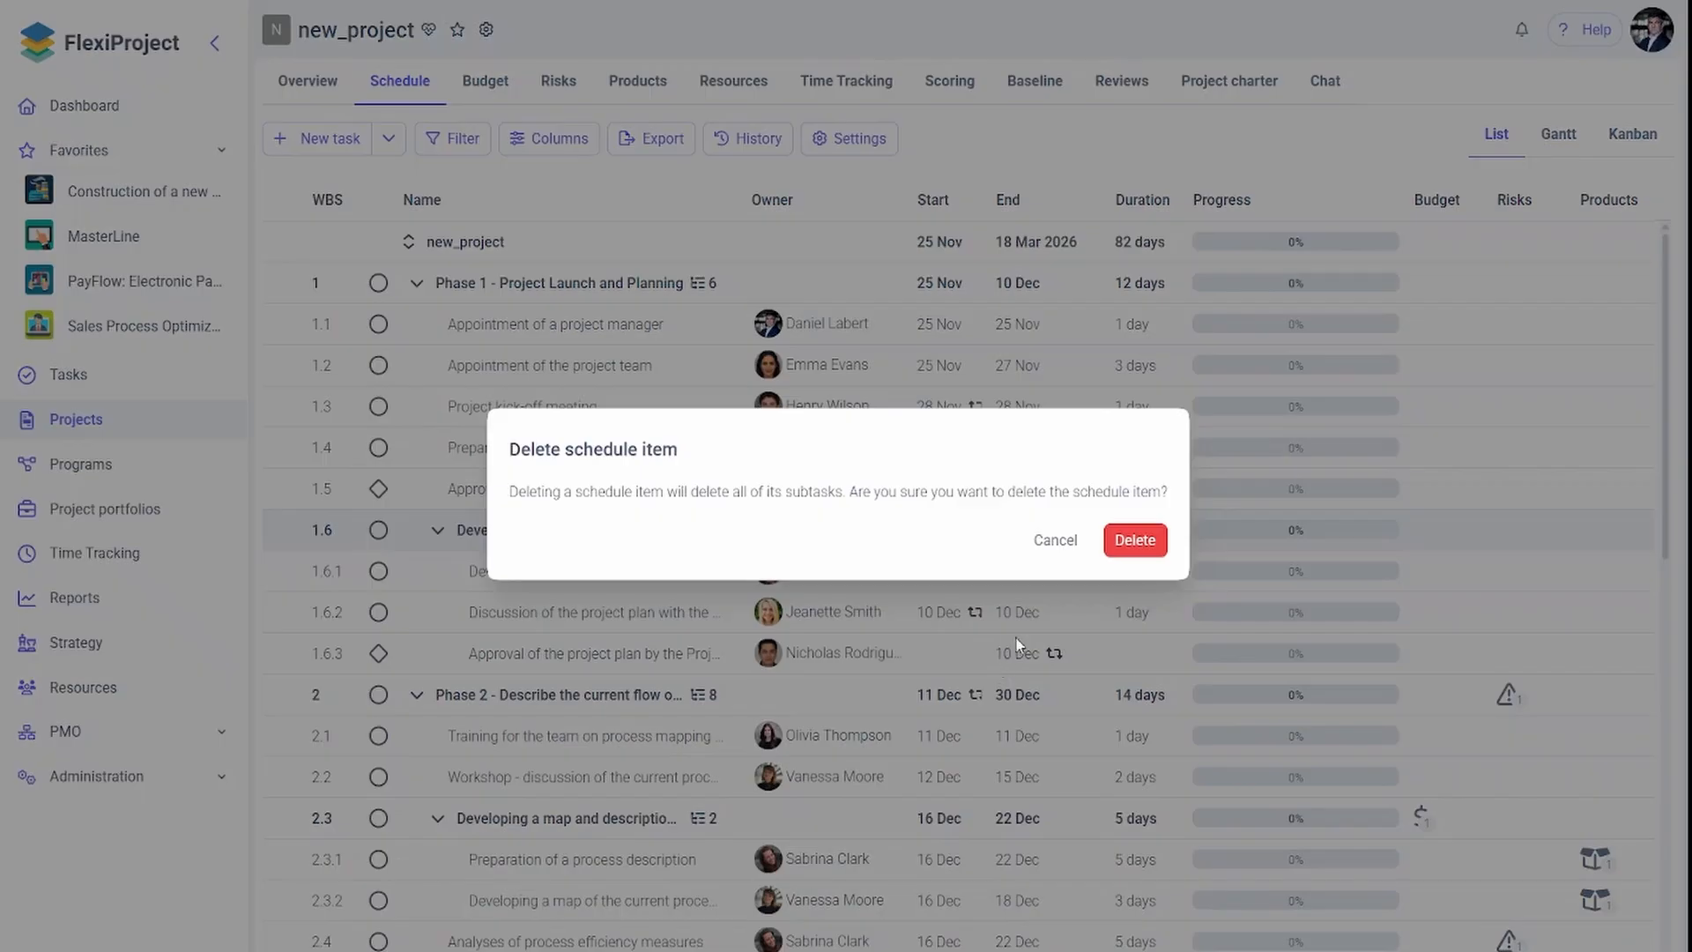
left_click(1133, 641)
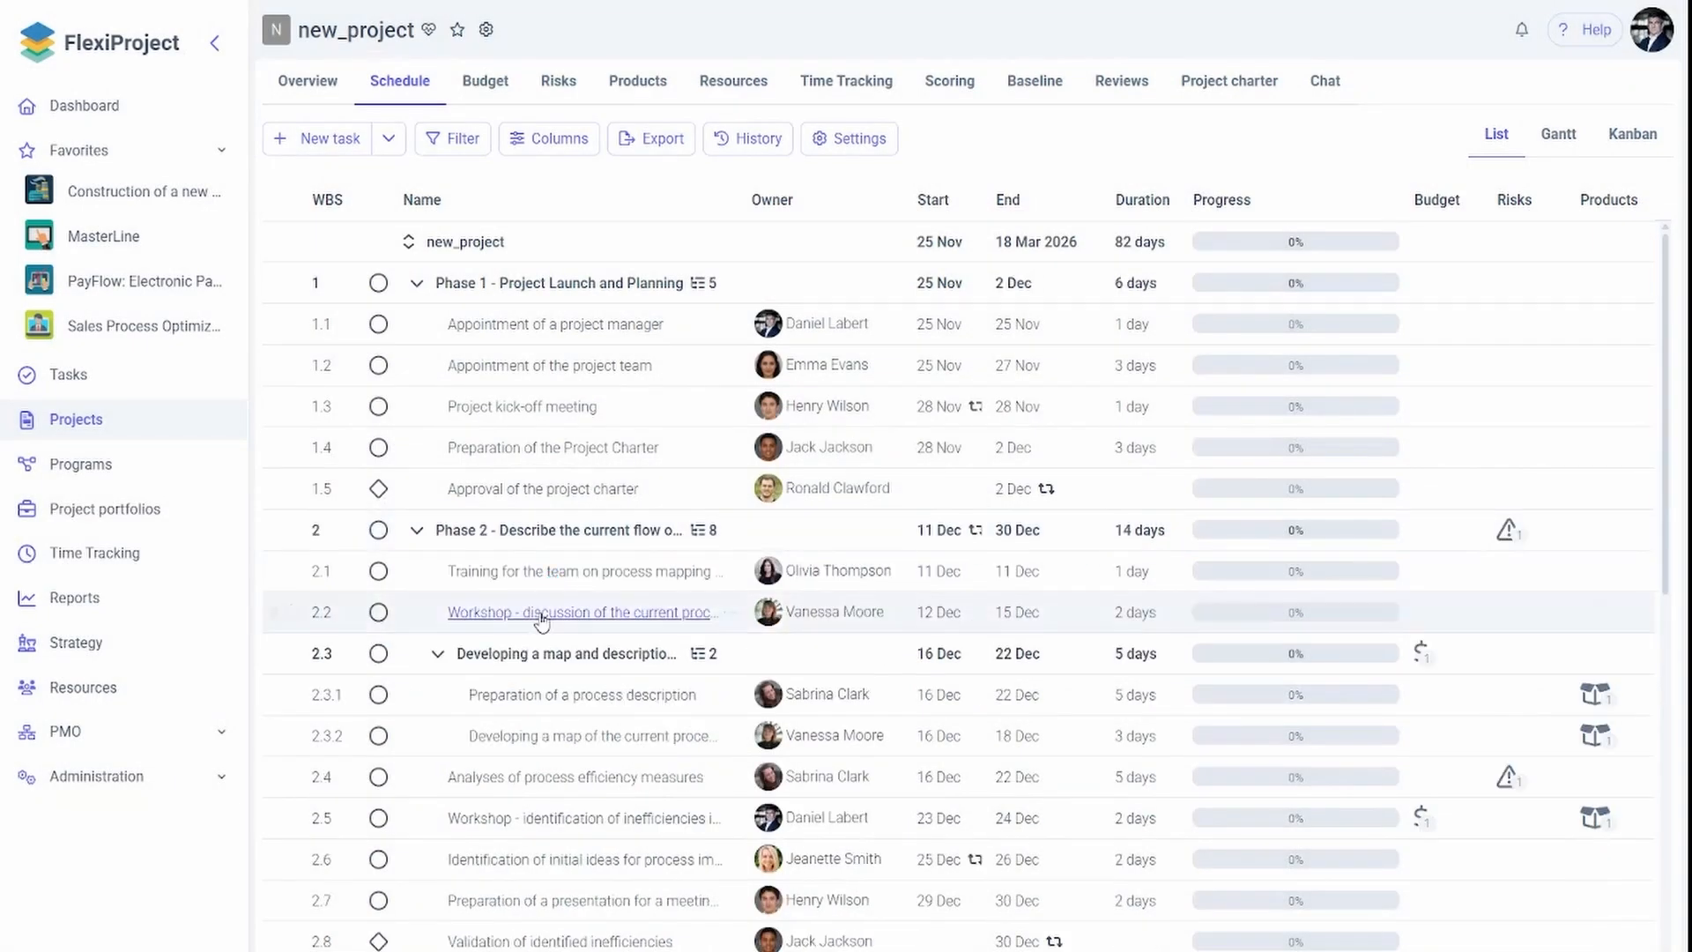
scroll(440, 687, "down", 3)
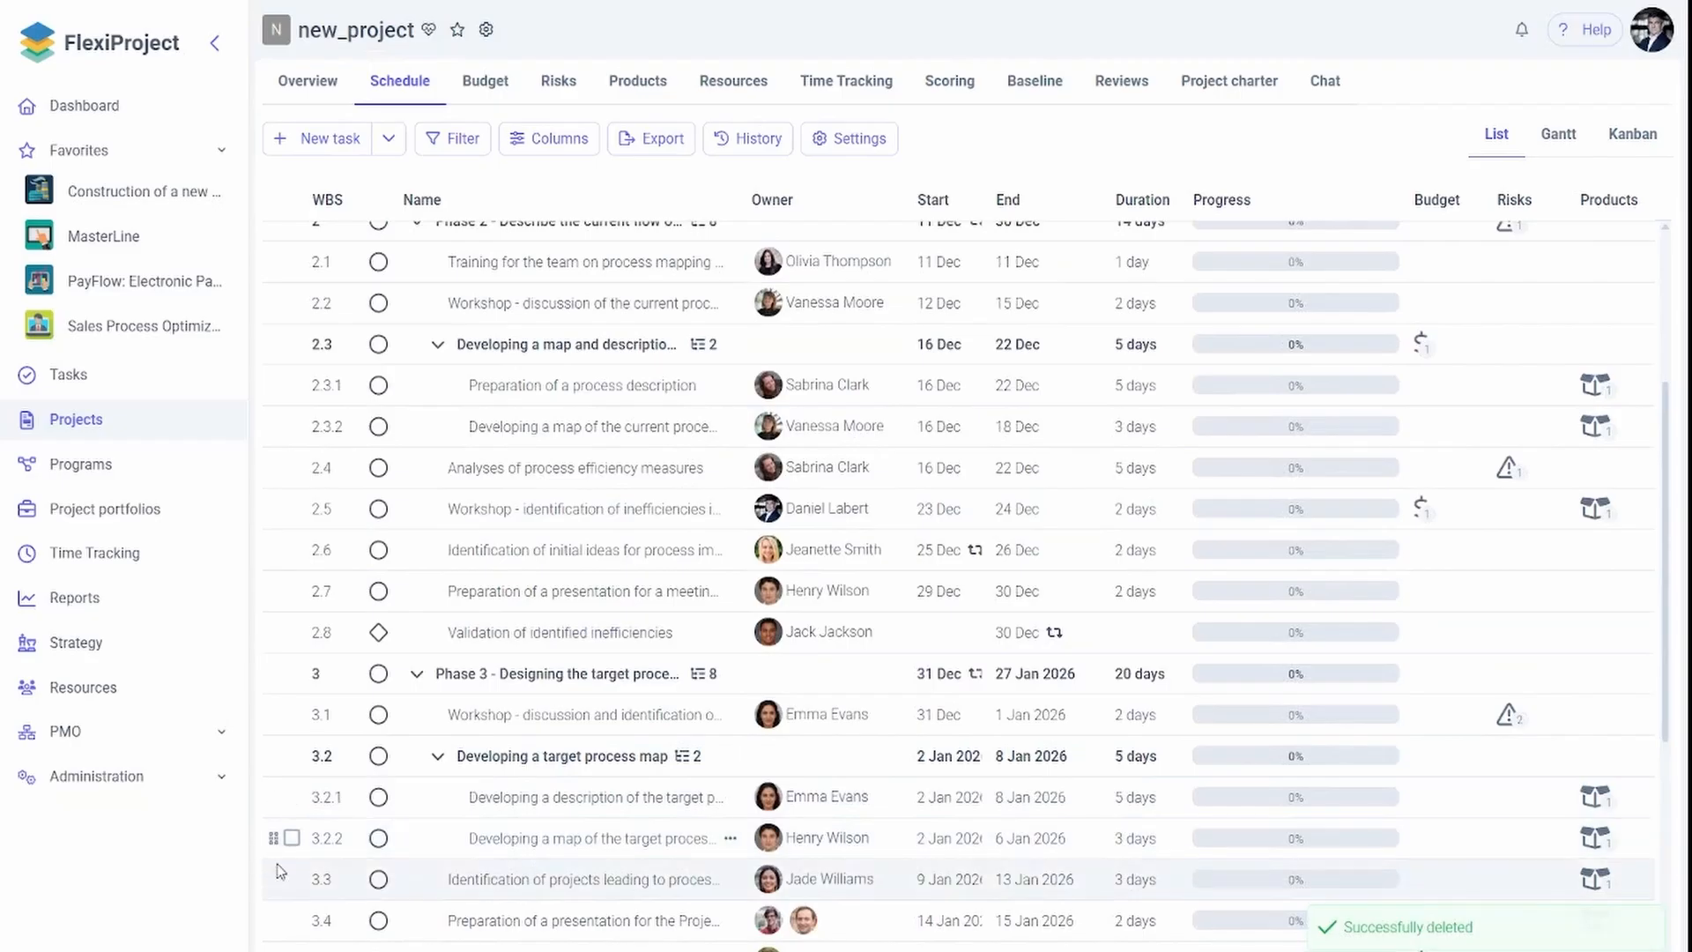
left_click_drag(273, 878, 284, 780)
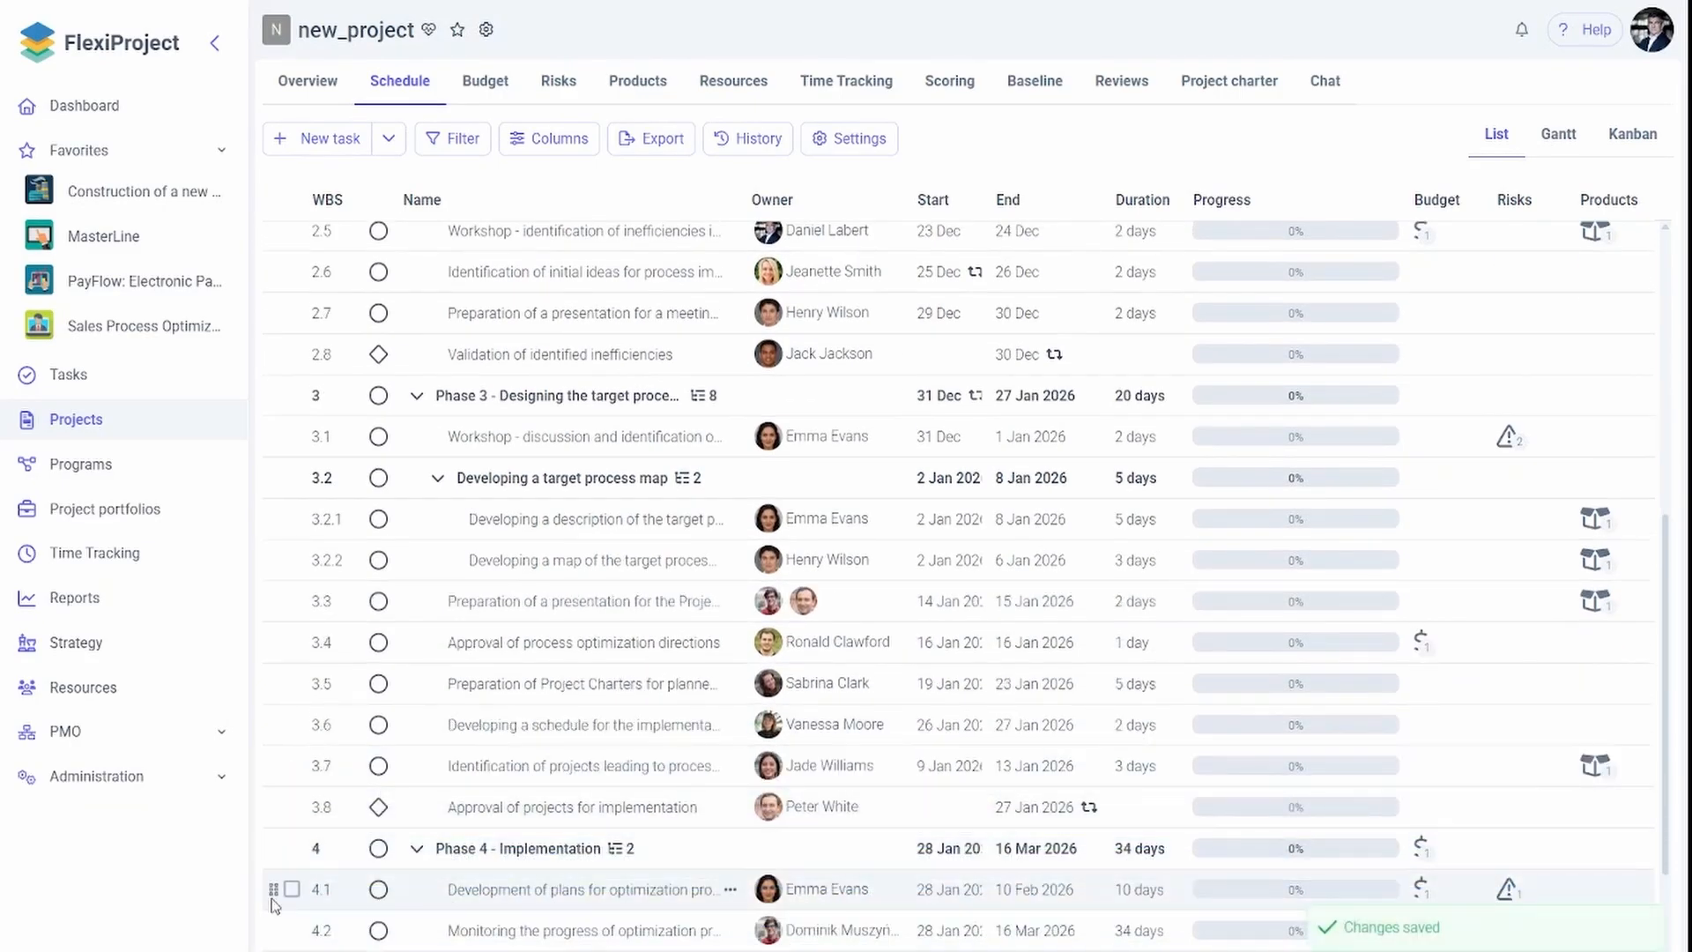
scroll(517, 540, "up", 2)
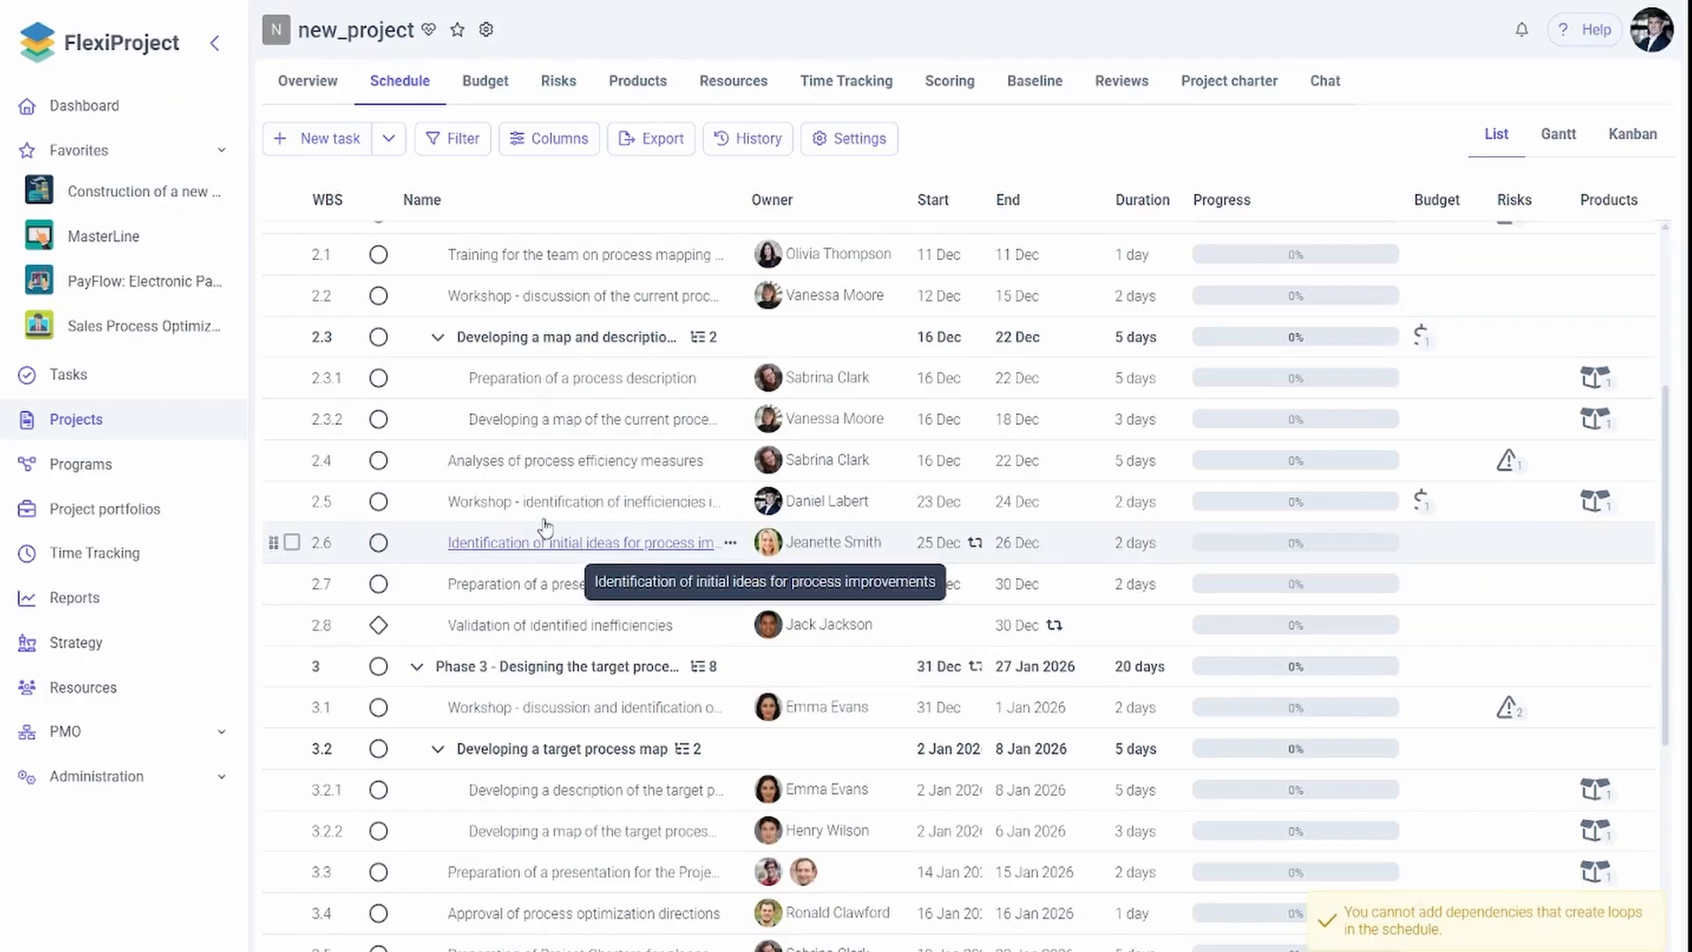
scroll(520, 538, "up", 4)
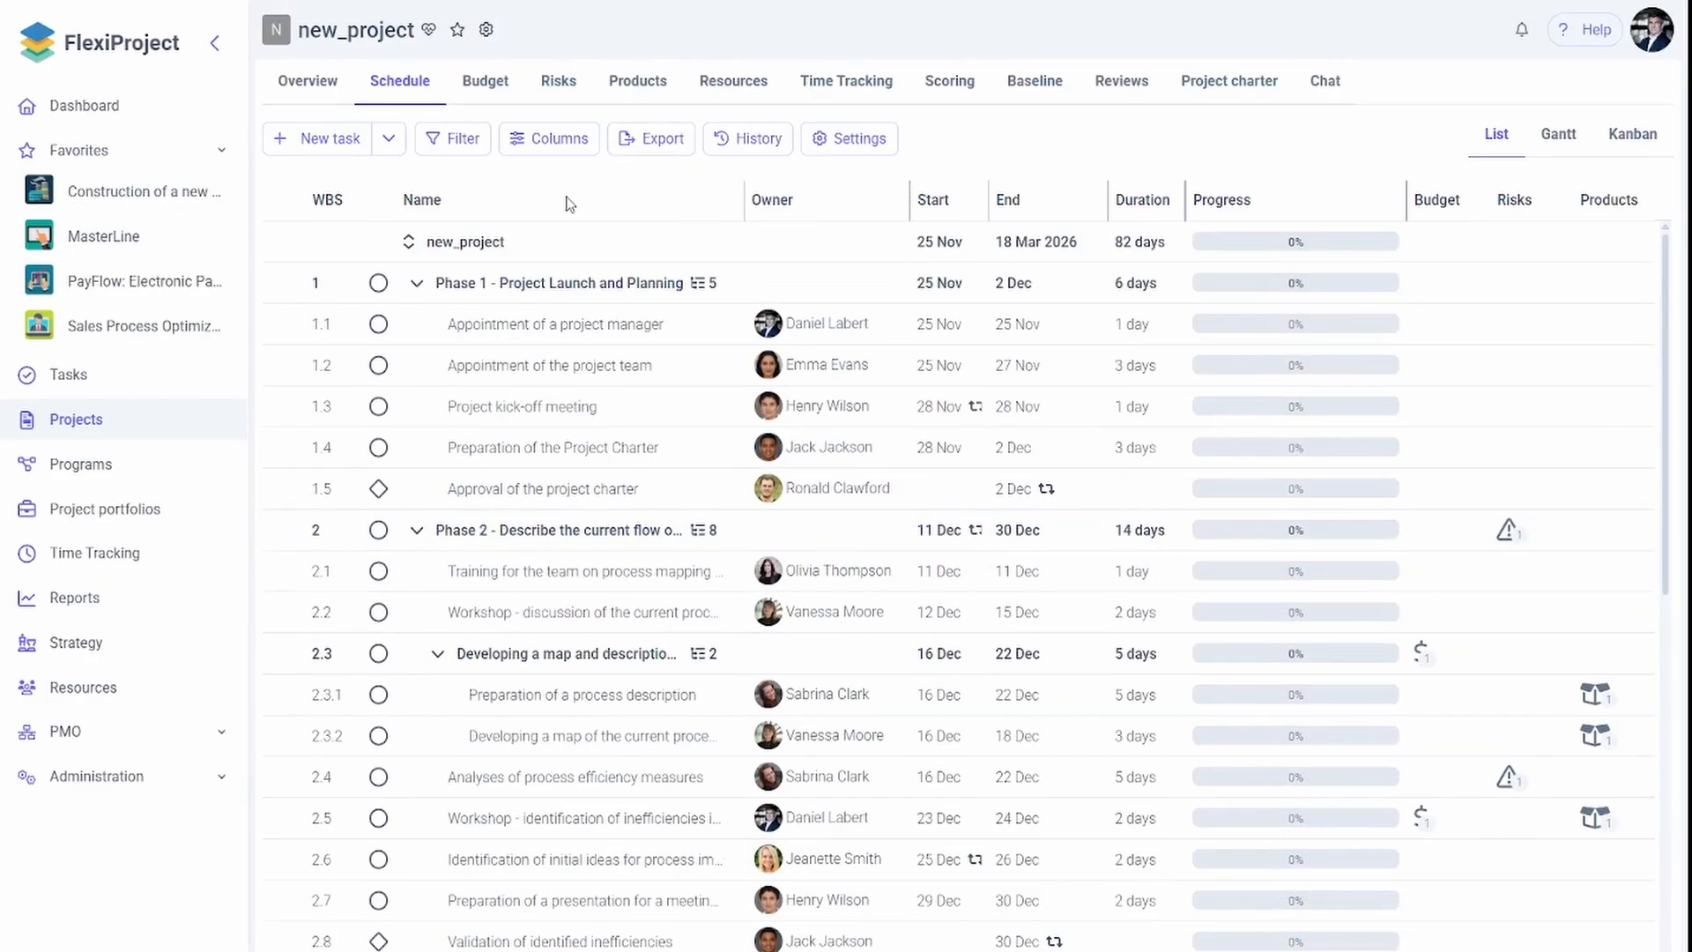
Open the form for creating a template from new_project, view its name and description fields, and cancel it
left_click(485, 30)
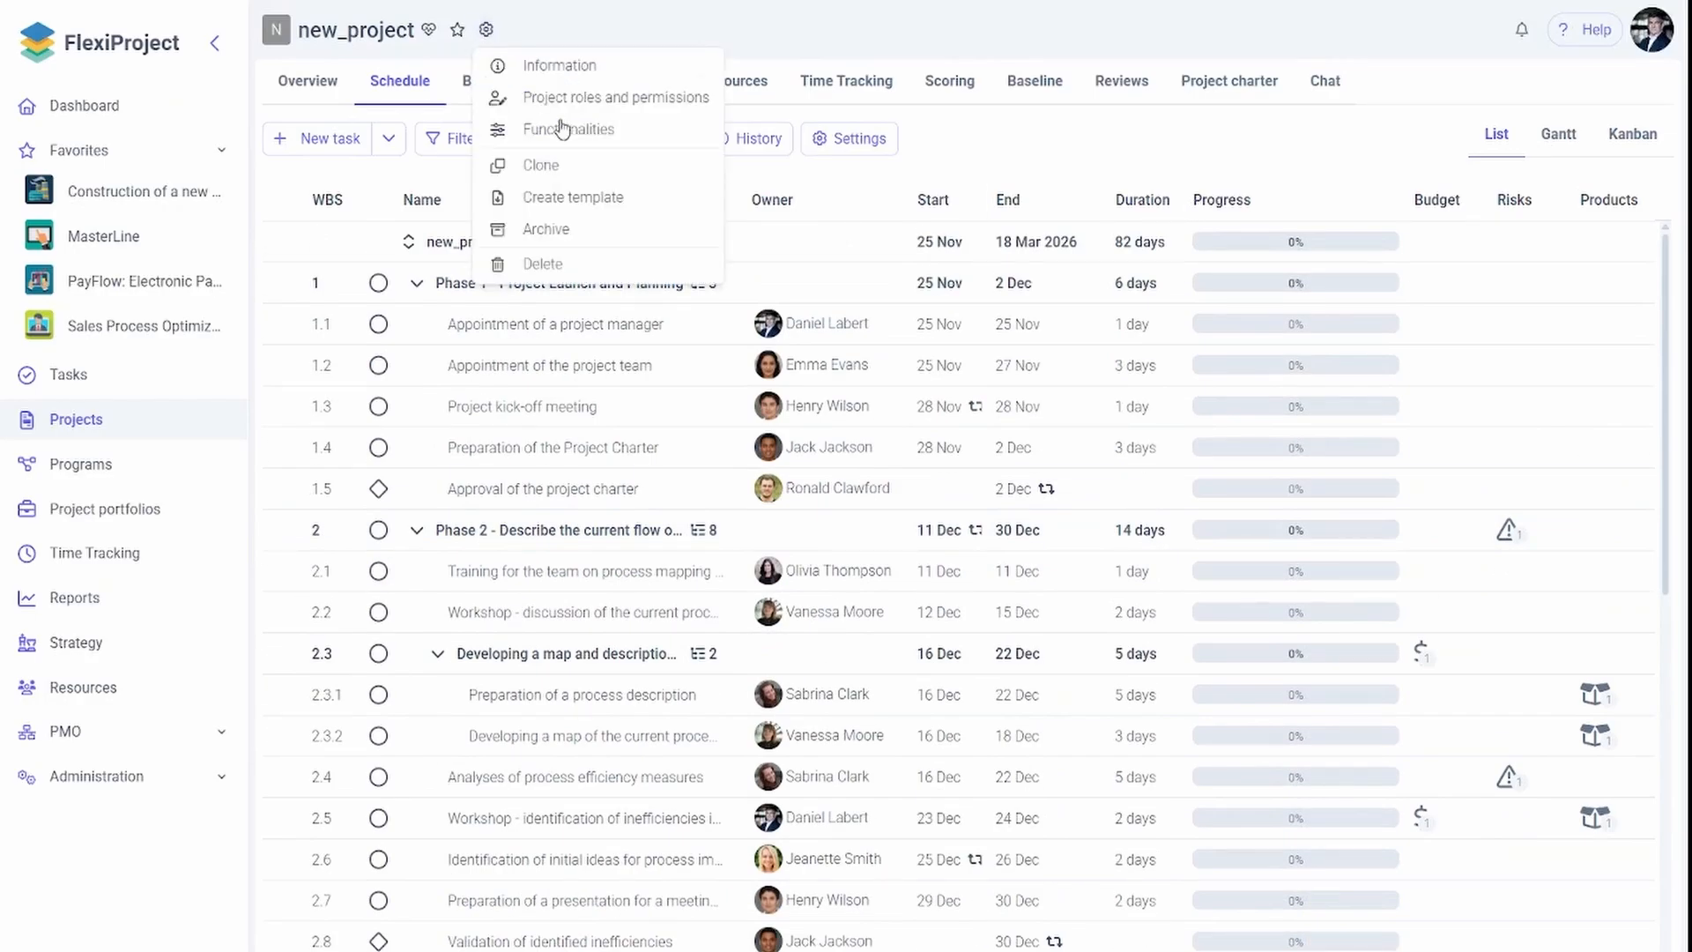
left_click(623, 201)
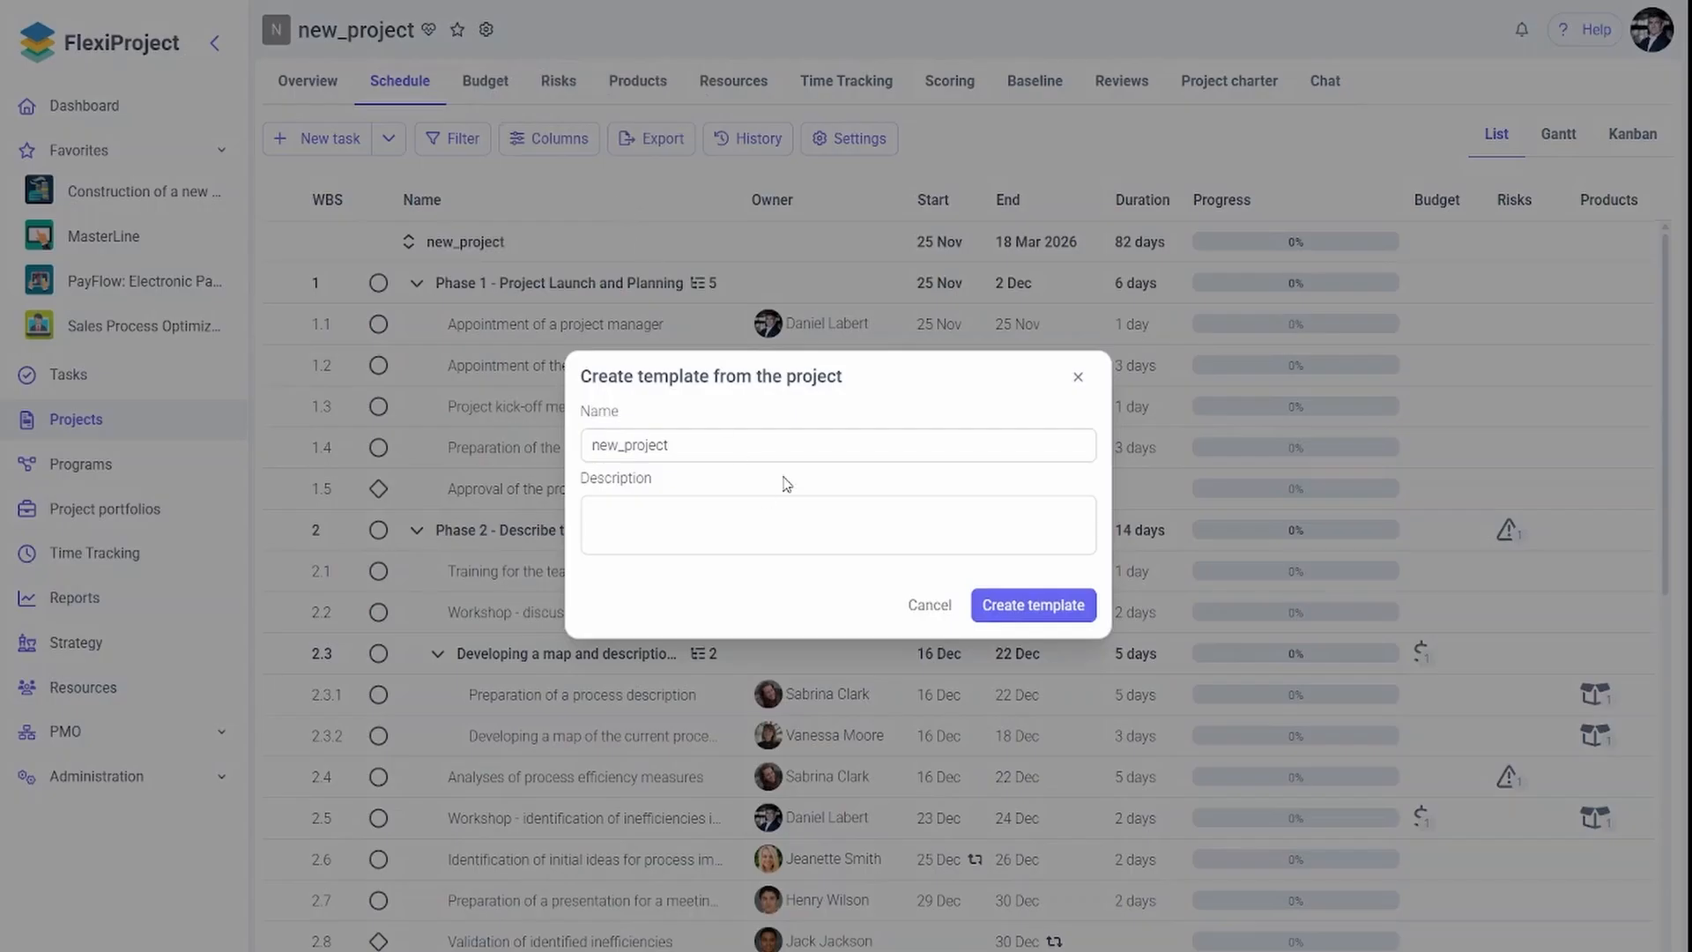
left_click(930, 605)
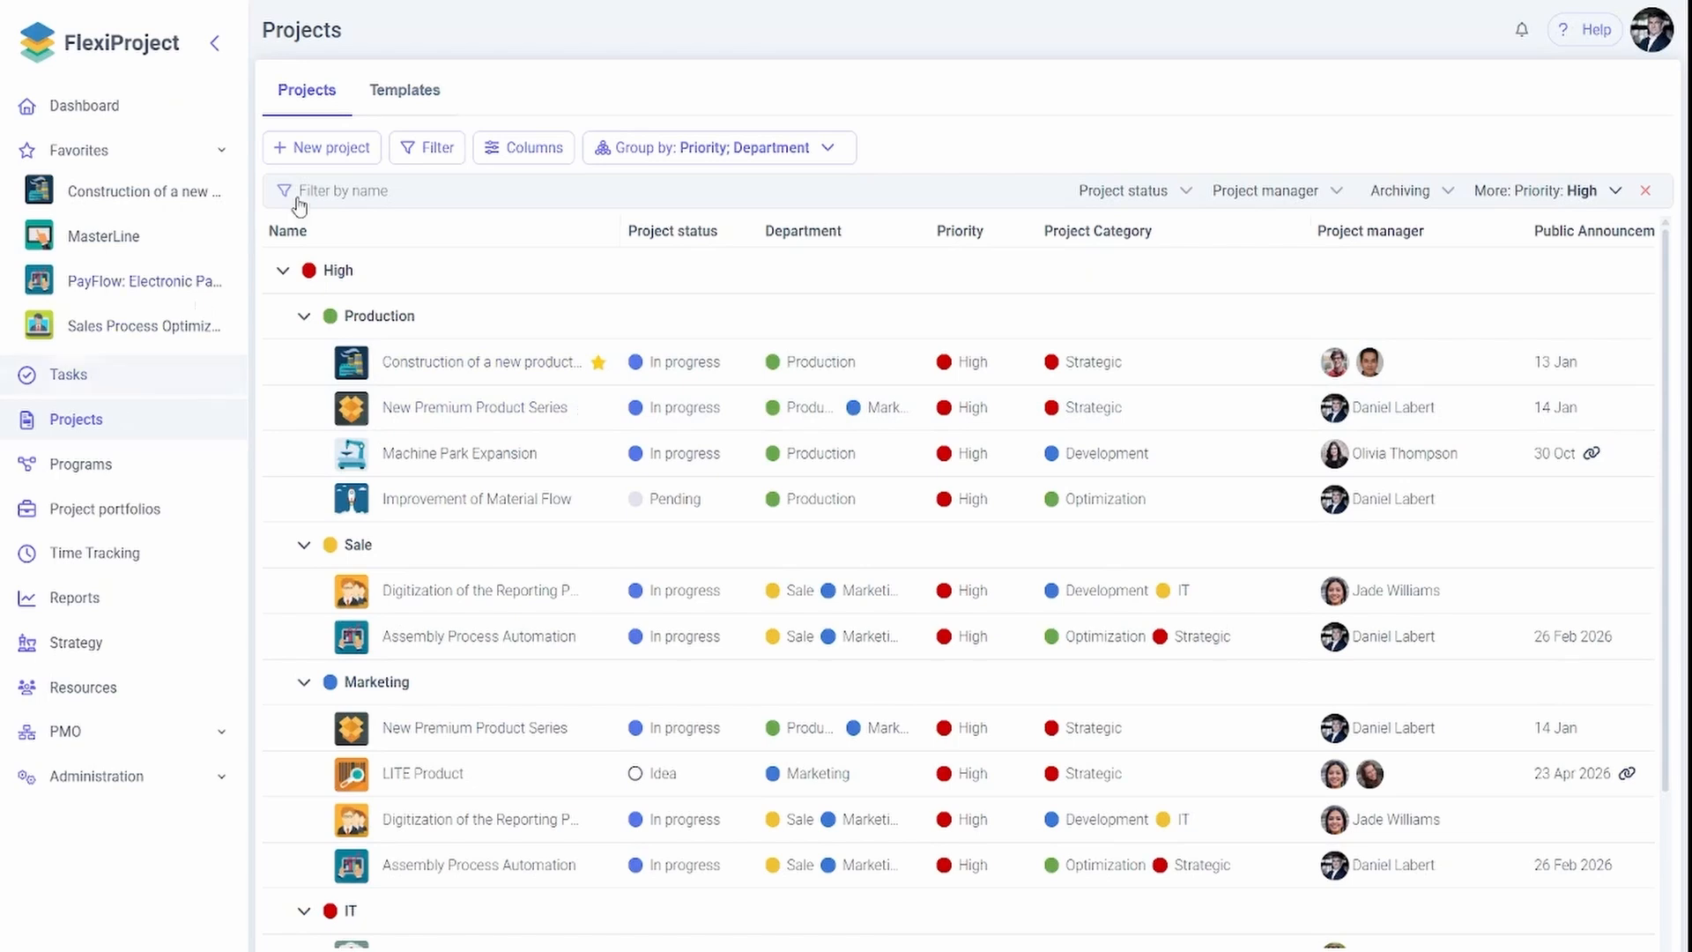
Examine the creation options for new projects and the import options of the Machine Park Expansion schedule, and return to the dashboard
left_click(329, 150)
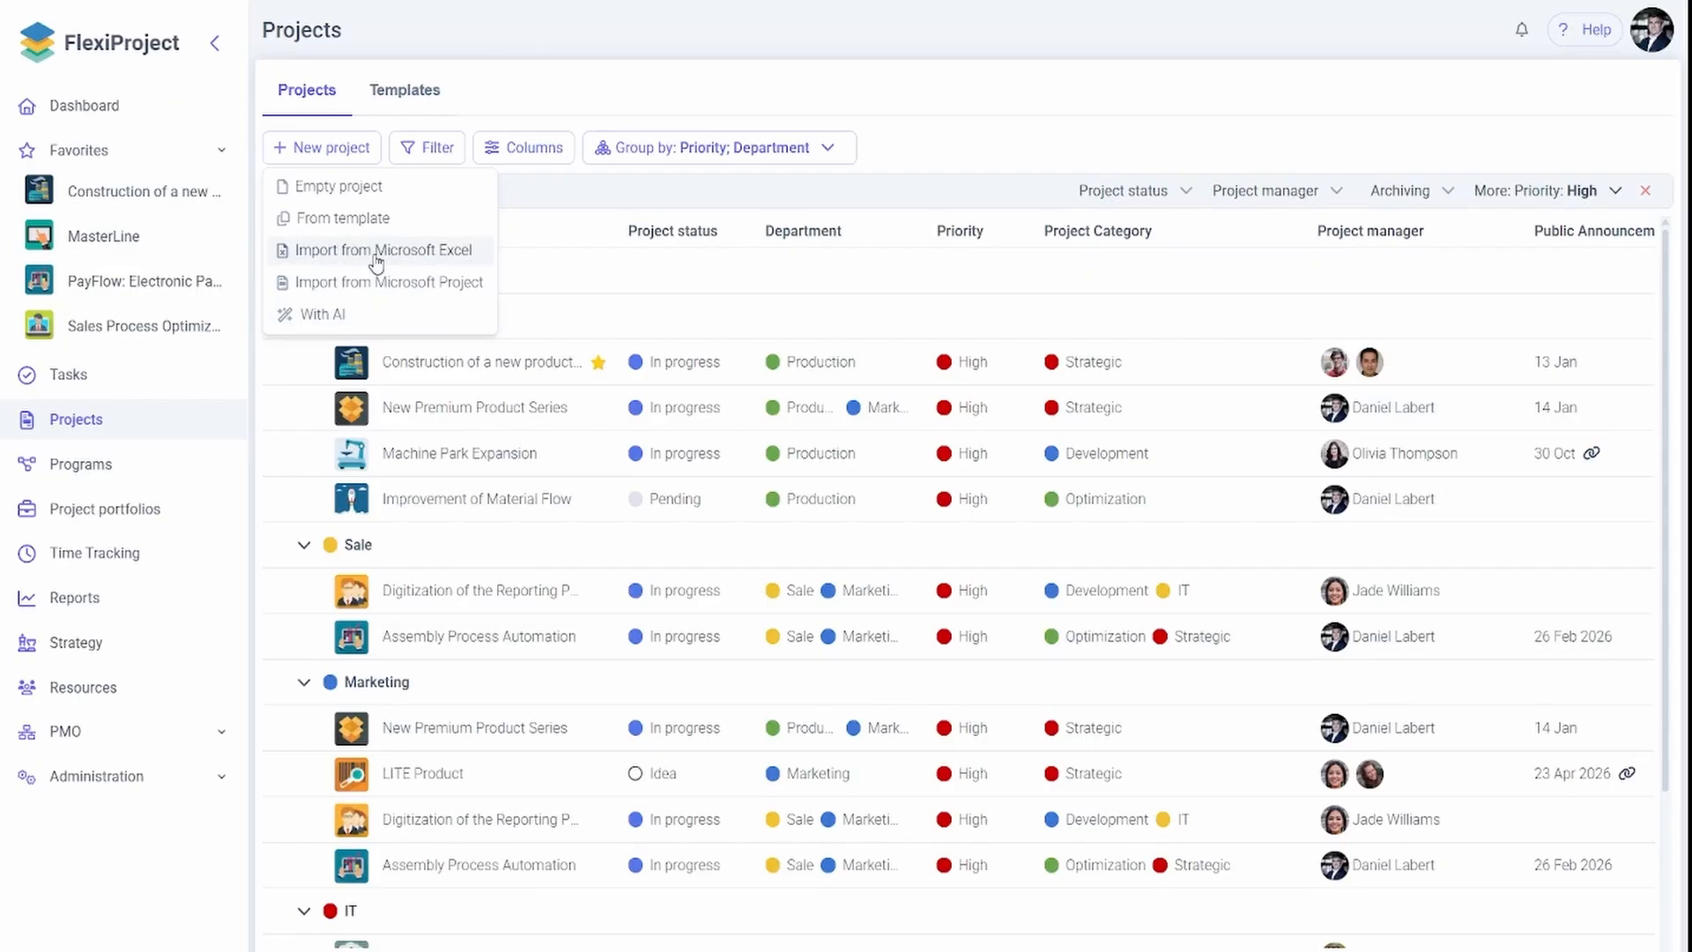
left_click(457, 453)
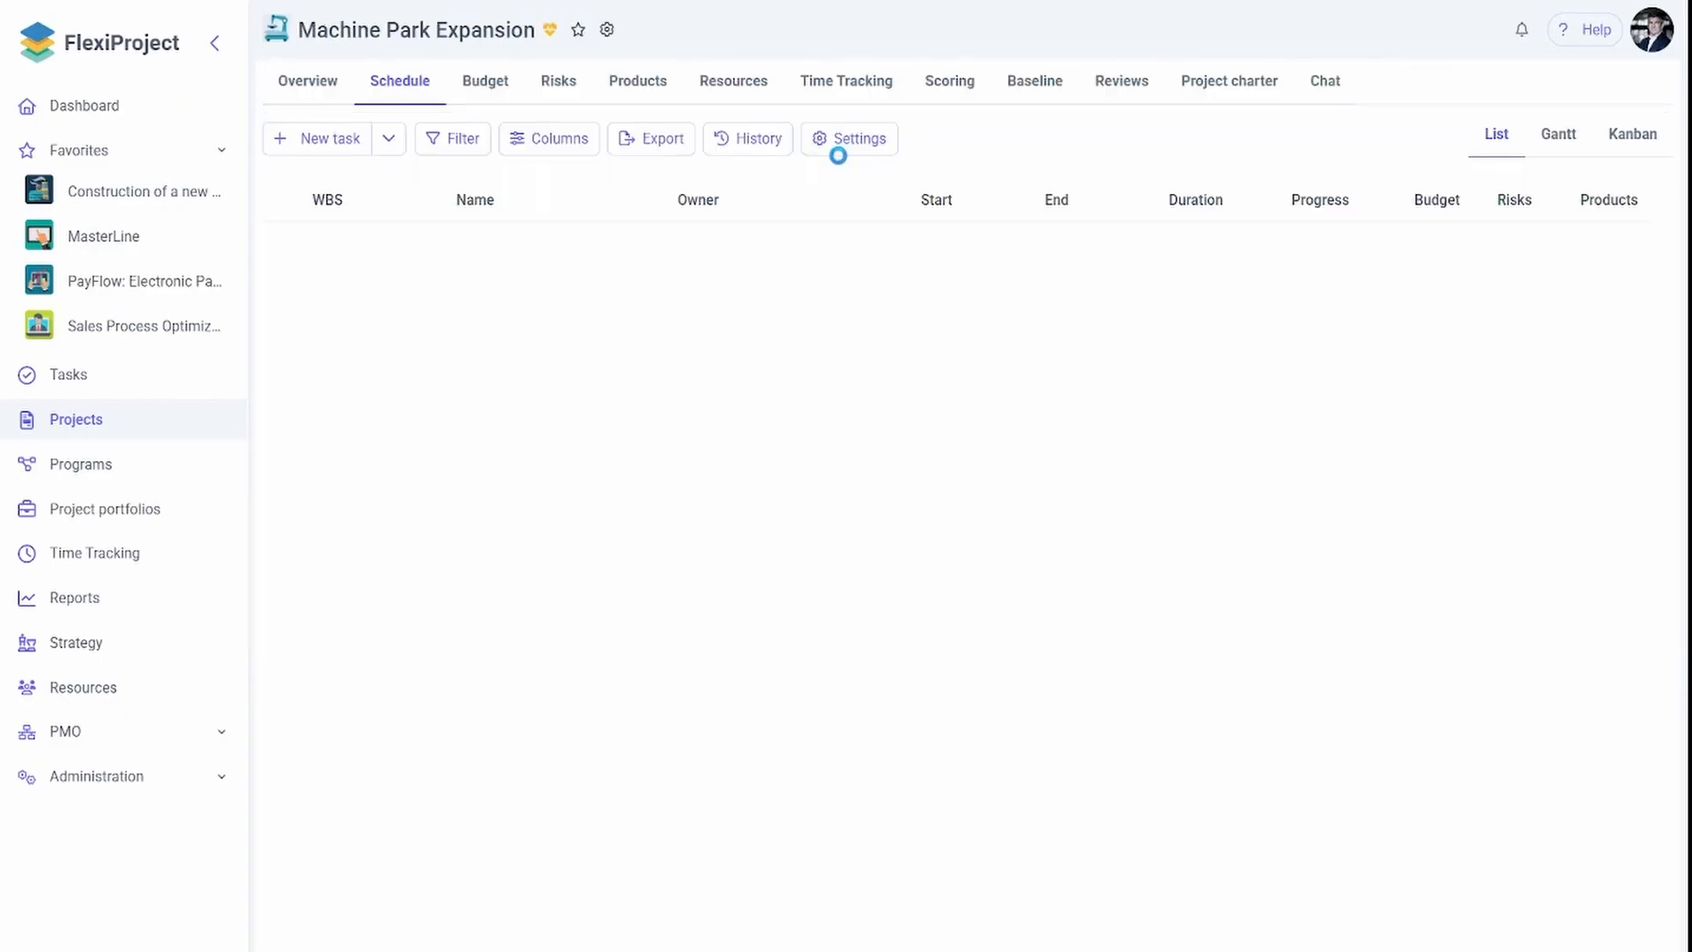
left_click(838, 155)
mouse_move(910, 242)
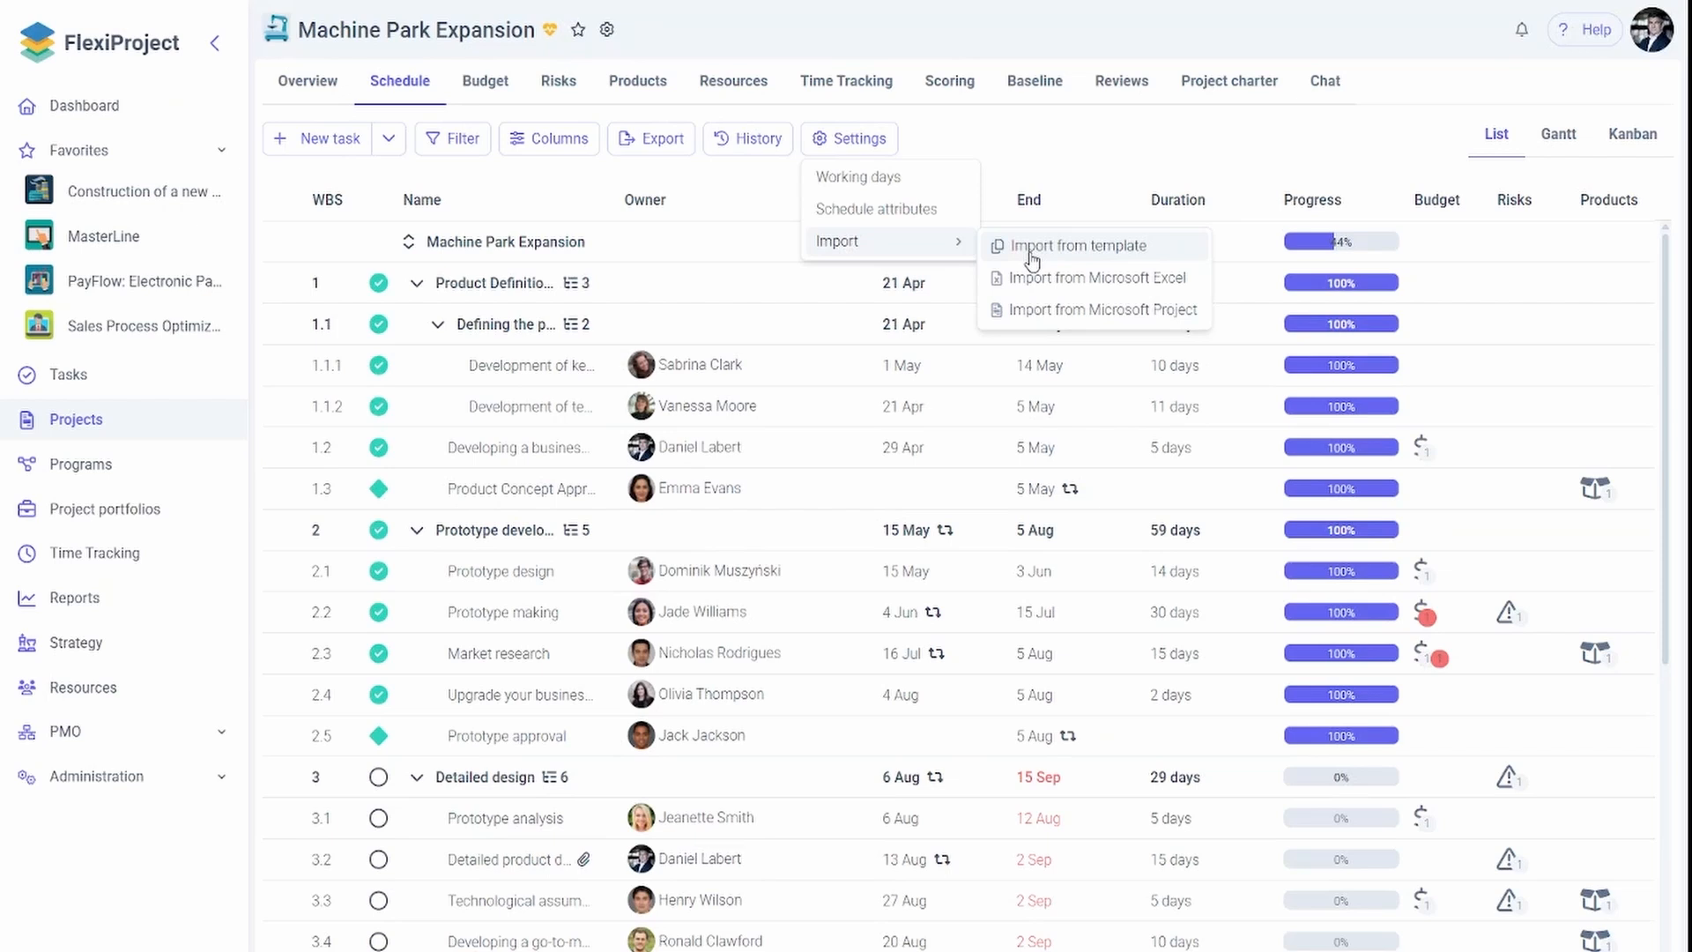
left_click(1045, 154)
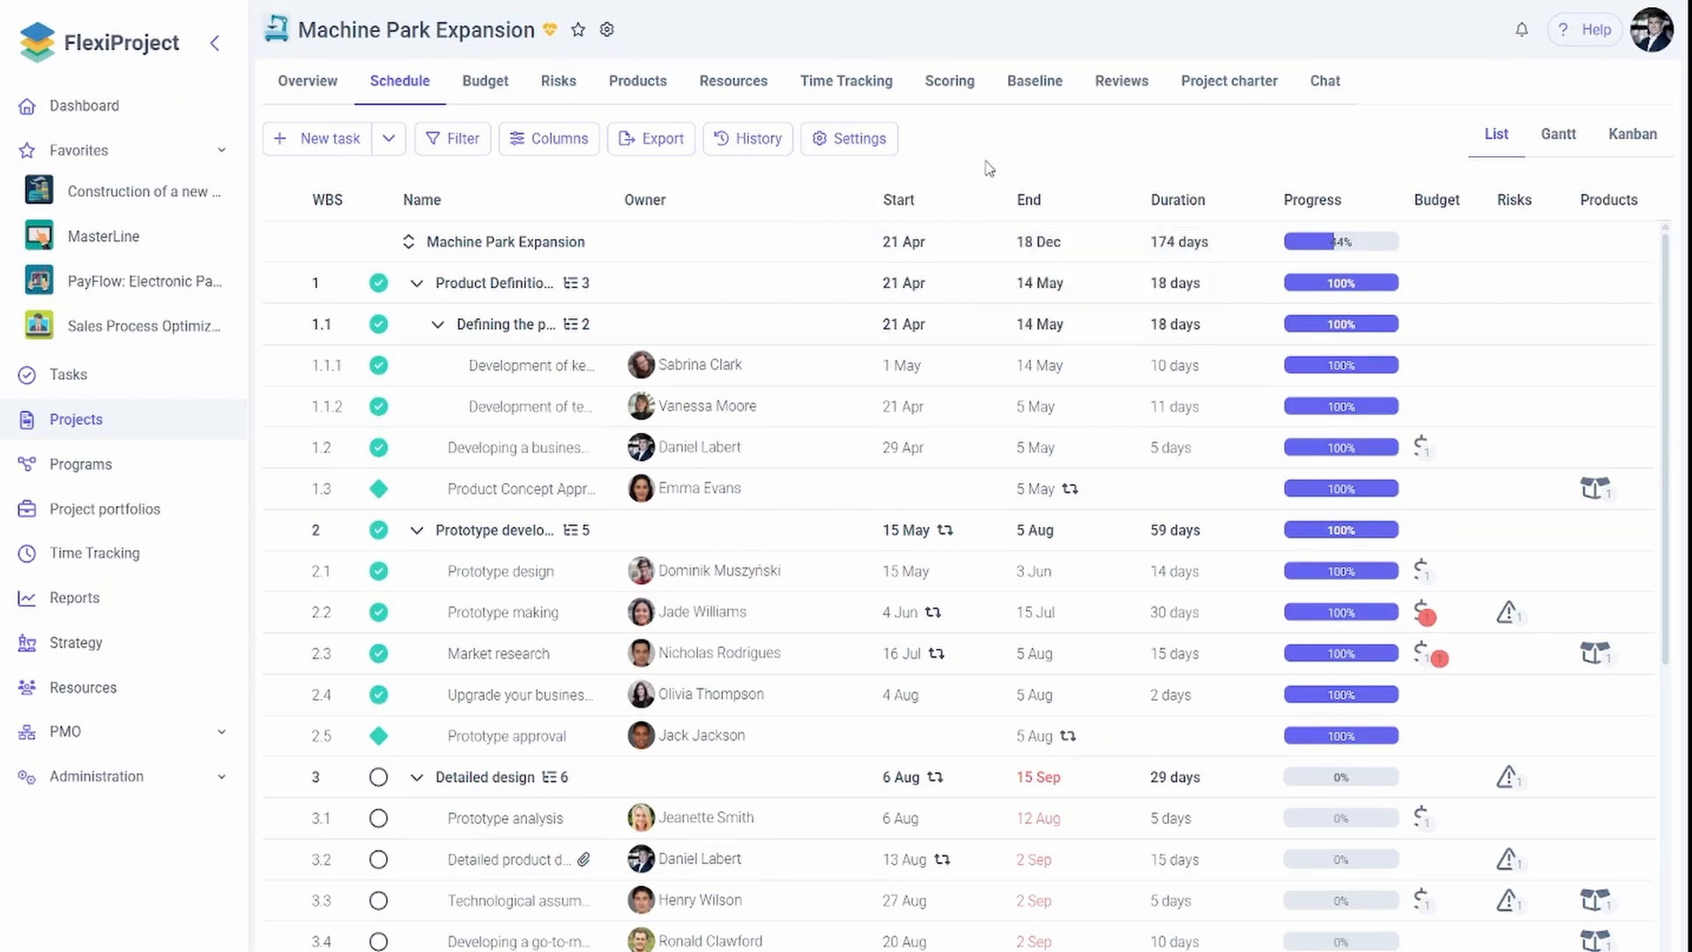
left_click(167, 119)
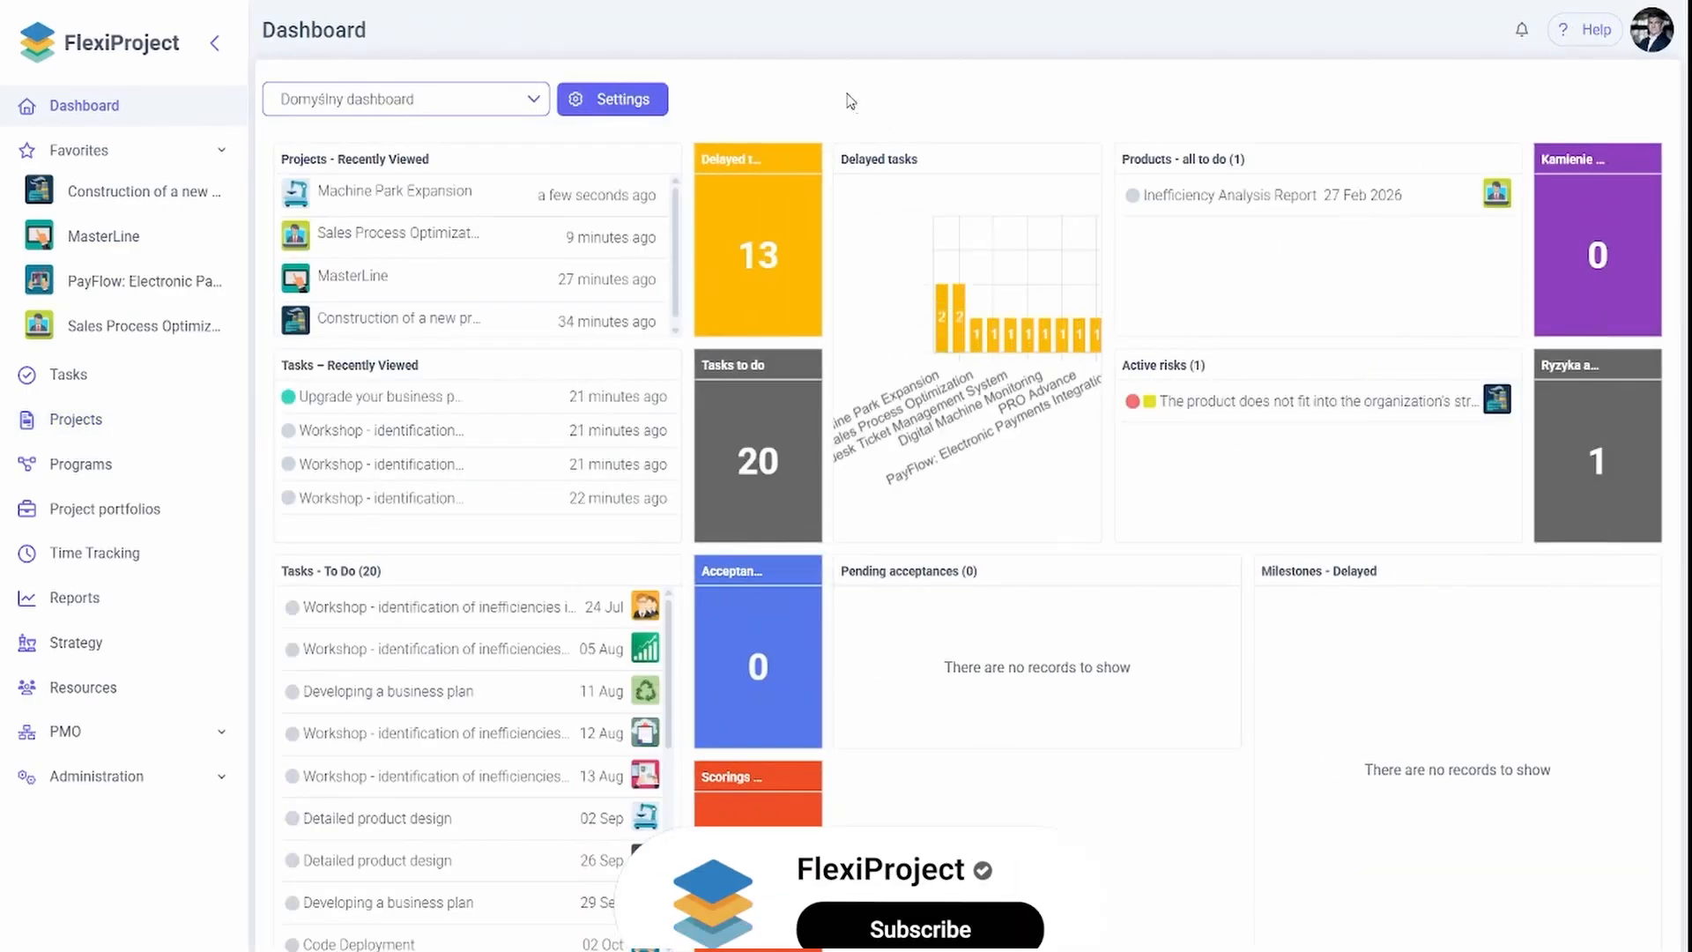